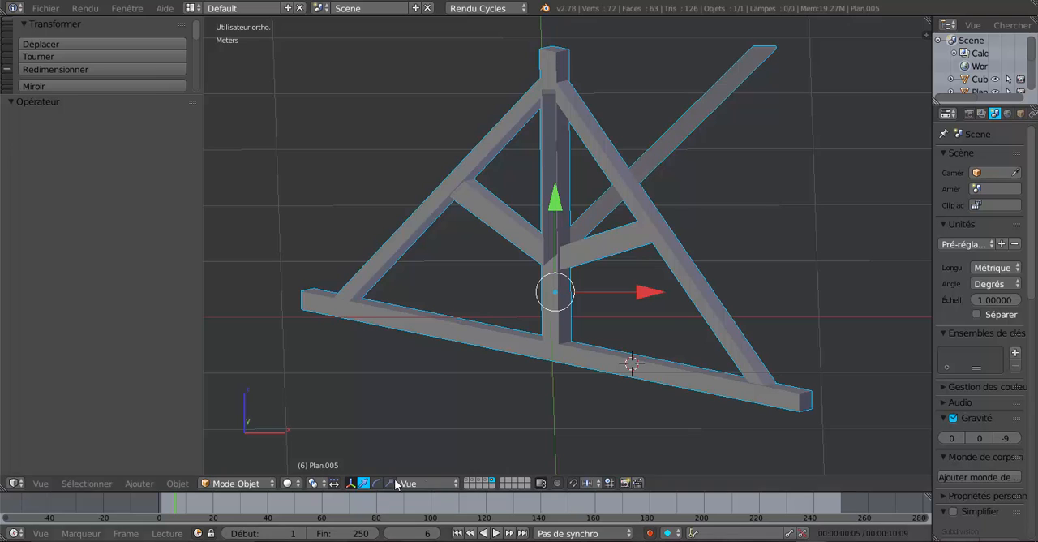
Examine the finished corner truss alone and together with the layers holding the other trusses, purlins and rafters
{"action": "left_click", "coordinate": [484, 480], "text": "shift"}
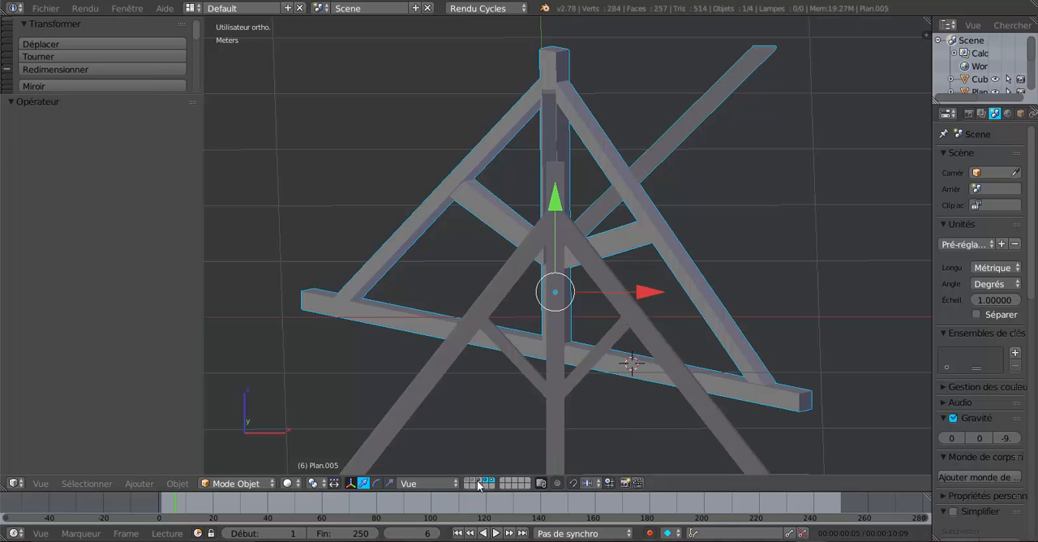
{"action": "left_click", "coordinate": [477, 485], "text": "shift"}
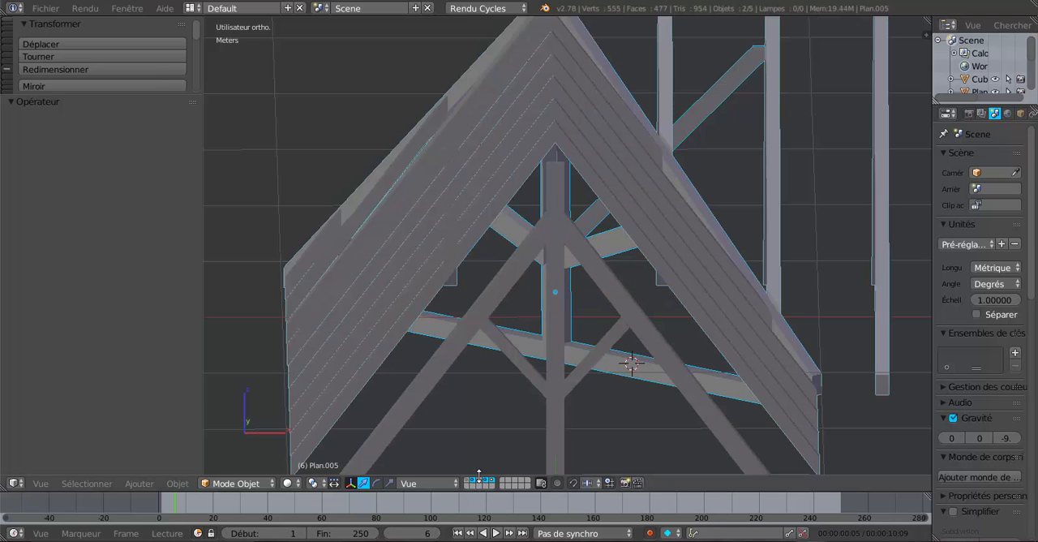
{"action": "left_click", "coordinate": [478, 479], "text": "shift"}
{"action": "scroll", "coordinate": [492, 459], "scroll_direction": "down", "scroll_amount": 3}
{"action": "middle_click_drag", "start_coordinate": [493, 454], "coordinate": [635, 252]}
{"action": "scroll", "coordinate": [616, 259], "scroll_direction": "up", "scroll_amount": 6}
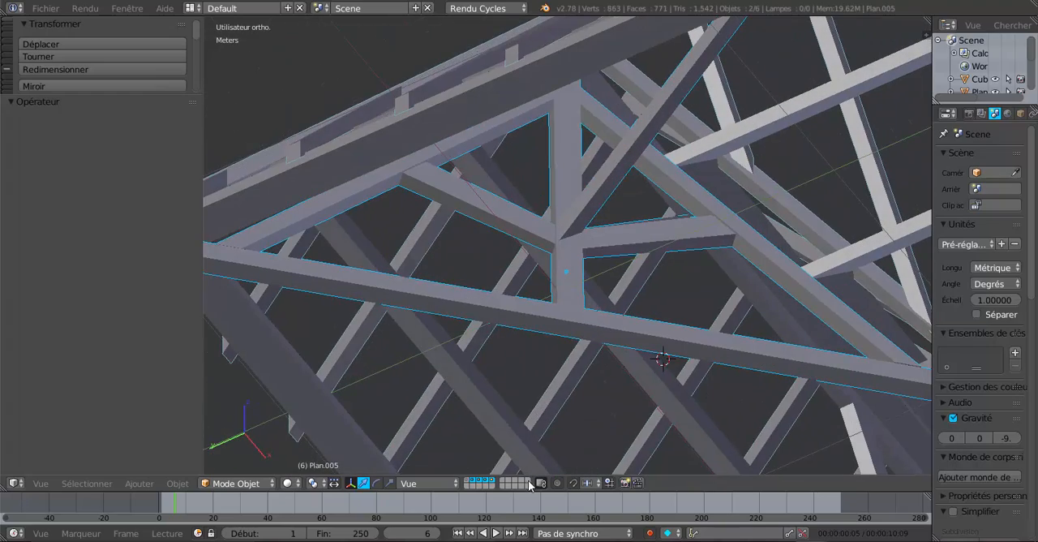
{"action": "left_click", "coordinate": [492, 479]}
{"action": "scroll", "coordinate": [570, 361], "scroll_direction": "down", "scroll_amount": 3}
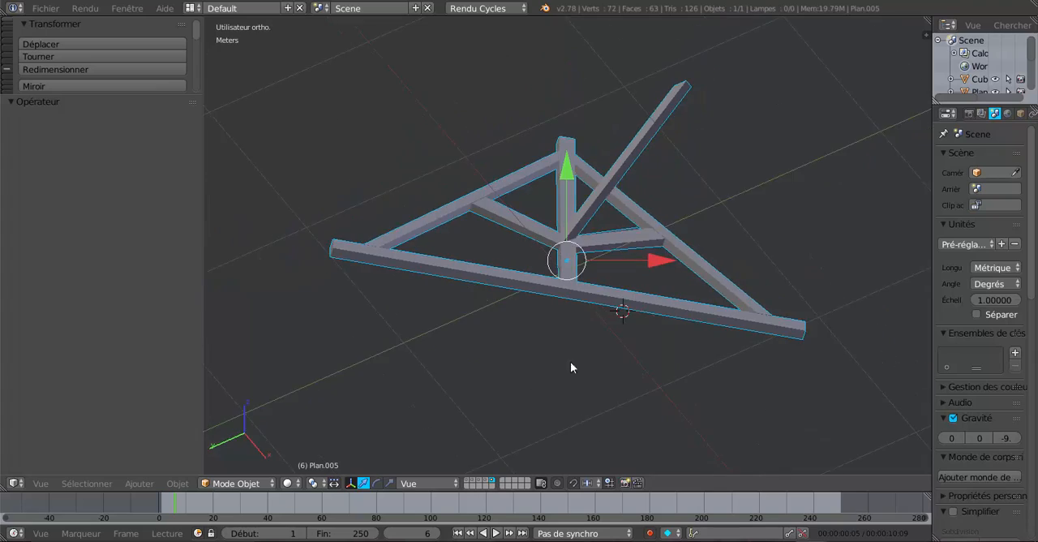
{"action": "middle_click_drag", "start_coordinate": [570, 360], "coordinate": [793, 386]}
{"action": "scroll", "coordinate": [495, 273], "scroll_direction": "up", "scroll_amount": 5}
{"action": "scroll", "coordinate": [470, 291], "scroll_direction": "down", "scroll_amount": 4}
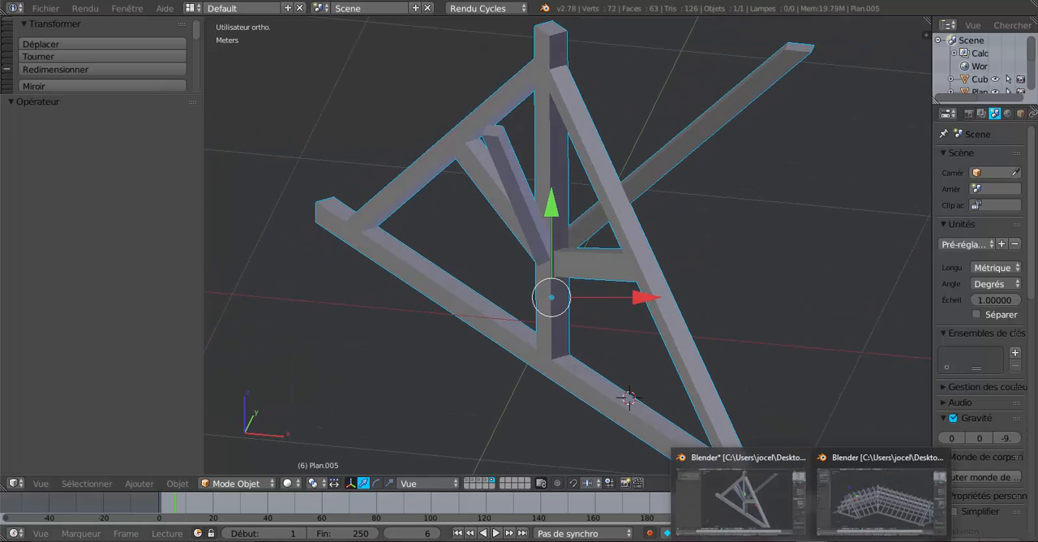
Close the finished corner truss file without saving its changes and return to the complete roof frame file
{"action": "left_click", "coordinate": [843, 504]}
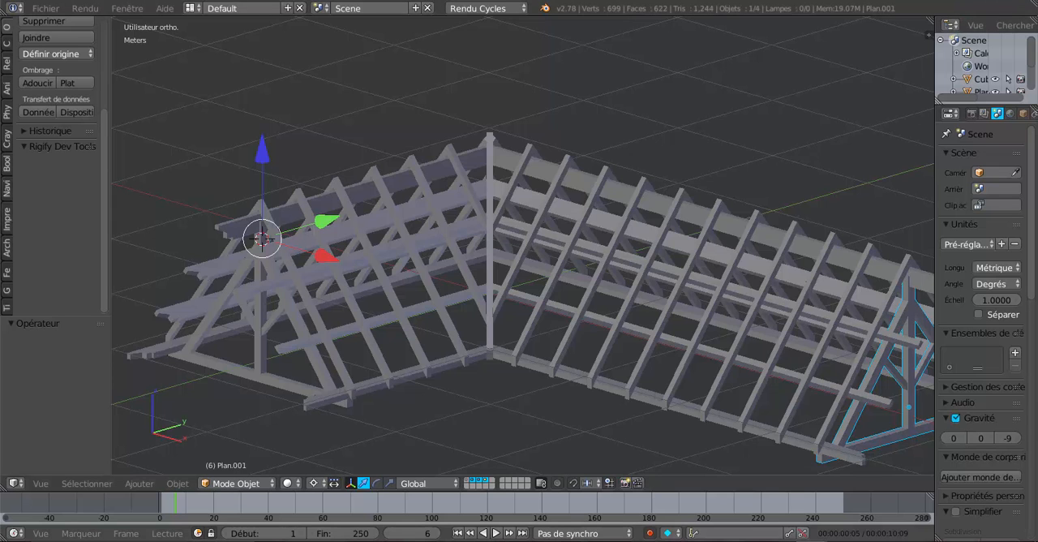
{"action": "mouse_move", "coordinate": [810, 540]}
{"action": "left_click", "coordinate": [738, 511]}
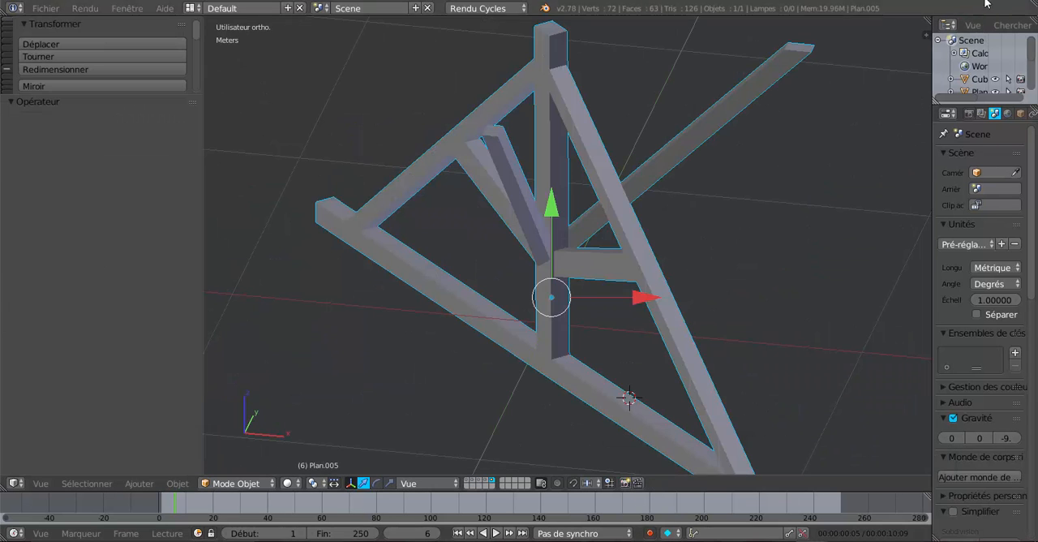
{"action": "key", "text": "alt+F4"}
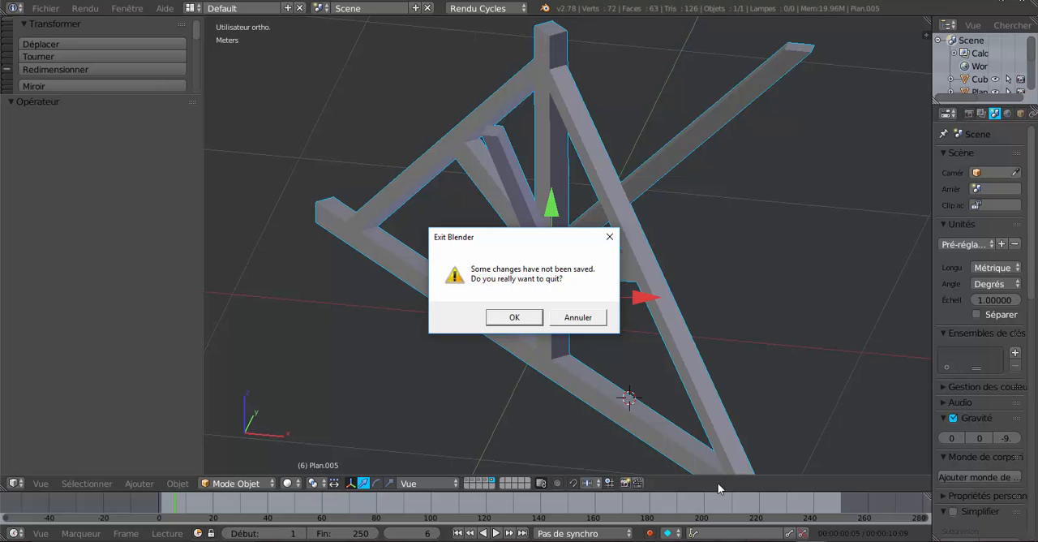
{"action": "left_click", "coordinate": [514, 318]}
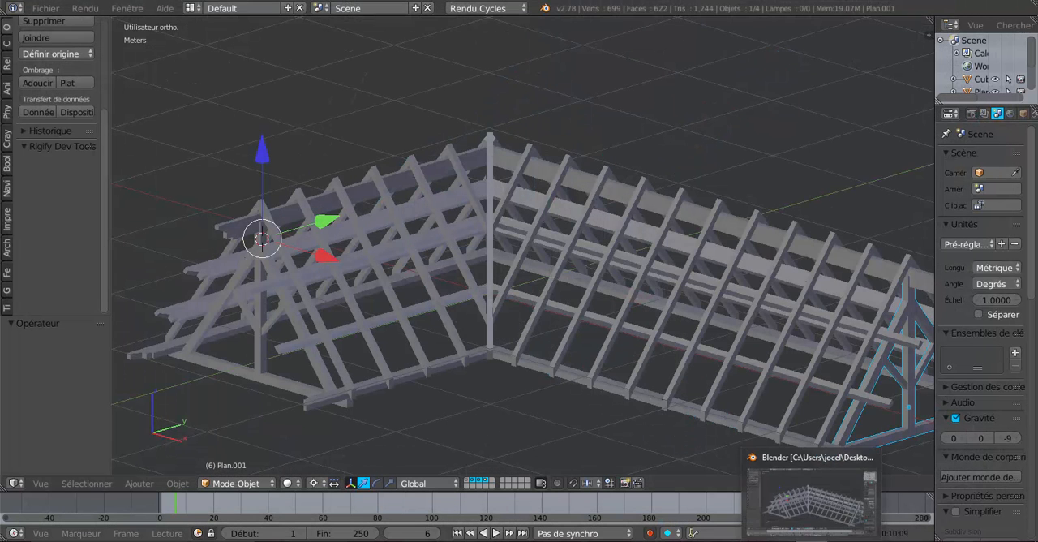
Select the common rafters object and enter Edit Mode near the corner where the two roof wings meet
{"action": "middle_click_drag", "start_coordinate": [540, 397], "coordinate": [578, 382]}
{"action": "scroll", "coordinate": [633, 386], "scroll_direction": "up", "scroll_amount": 3}
{"action": "scroll", "coordinate": [593, 294], "scroll_direction": "up", "scroll_amount": 3}
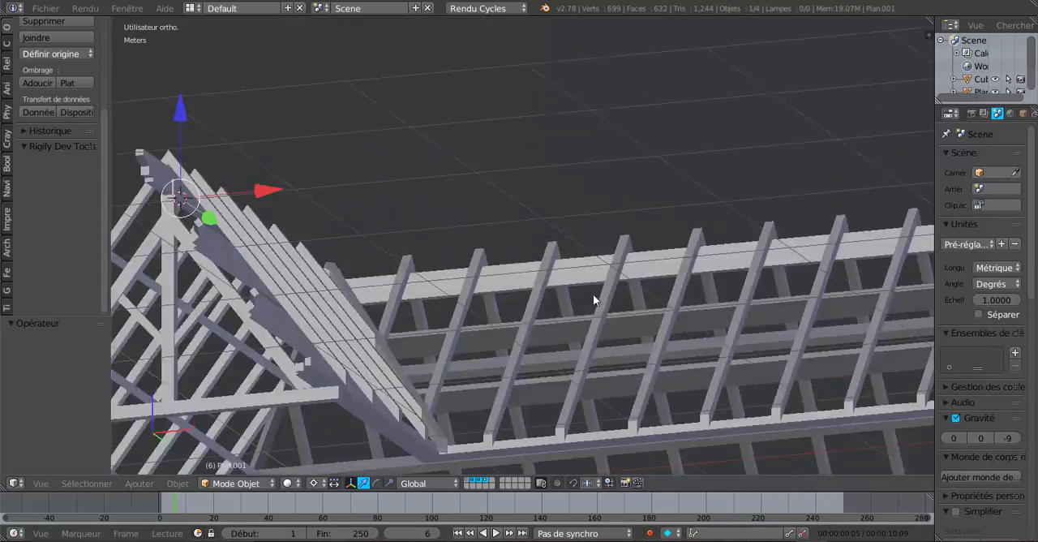
{"action": "middle_click_drag", "start_coordinate": [593, 294], "coordinate": [578, 280]}
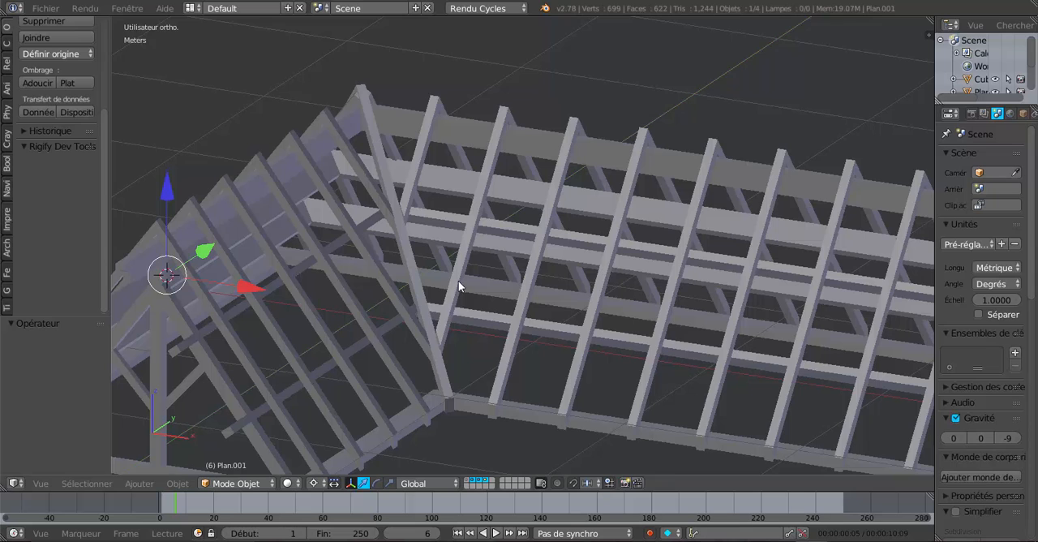
{"action": "middle_click_drag", "start_coordinate": [459, 283], "coordinate": [571, 298]}
{"action": "right_click", "coordinate": [652, 308]}
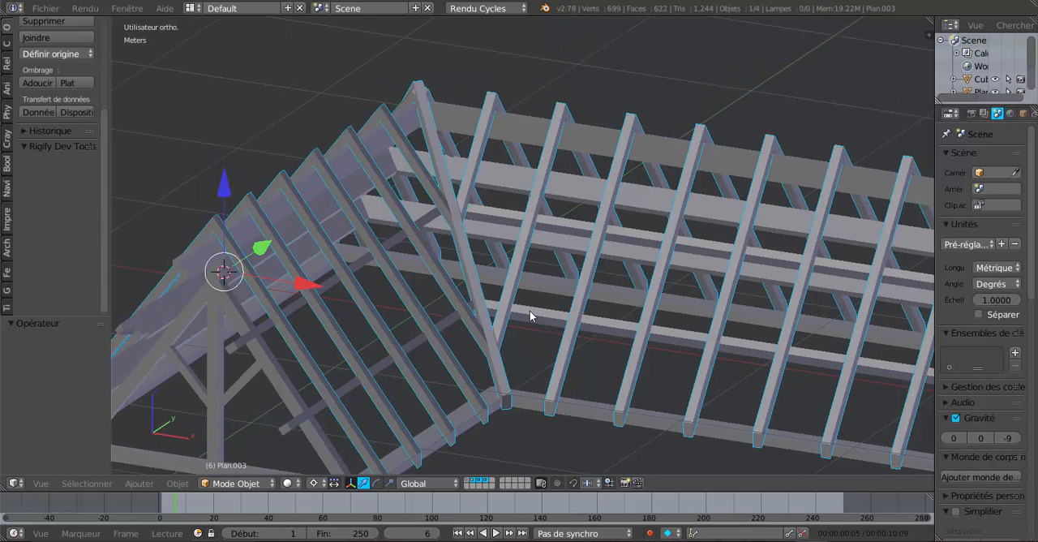
{"action": "middle_click_drag", "start_coordinate": [551, 343], "coordinate": [595, 370]}
{"action": "key", "text": "Tab"}
{"action": "scroll", "coordinate": [595, 371], "scroll_direction": "up", "scroll_amount": 3}
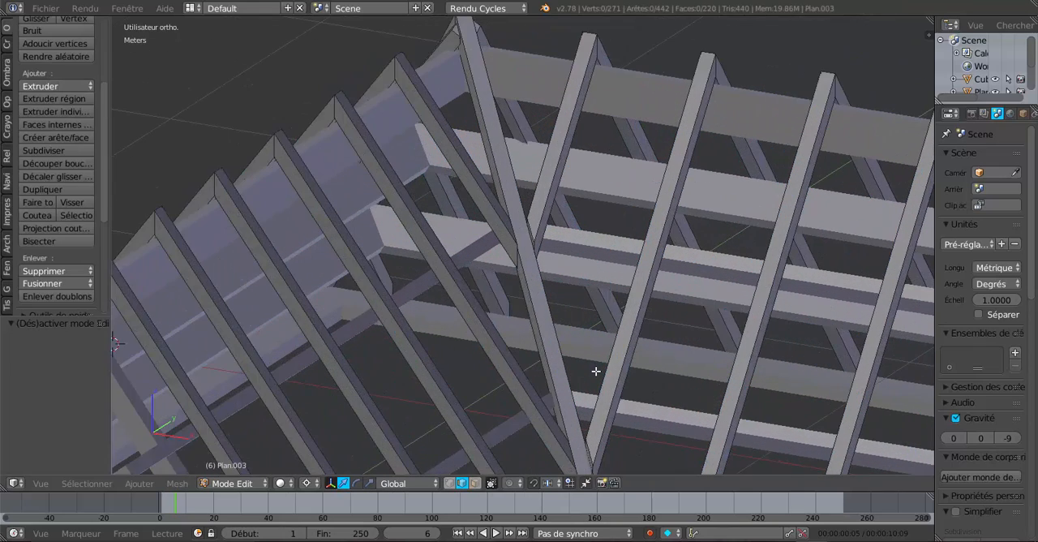
Duplicate the linked corner rafter pair in place, separate the copy into its own object, and return to Object Mode
{"action": "right_click", "coordinate": [526, 286]}
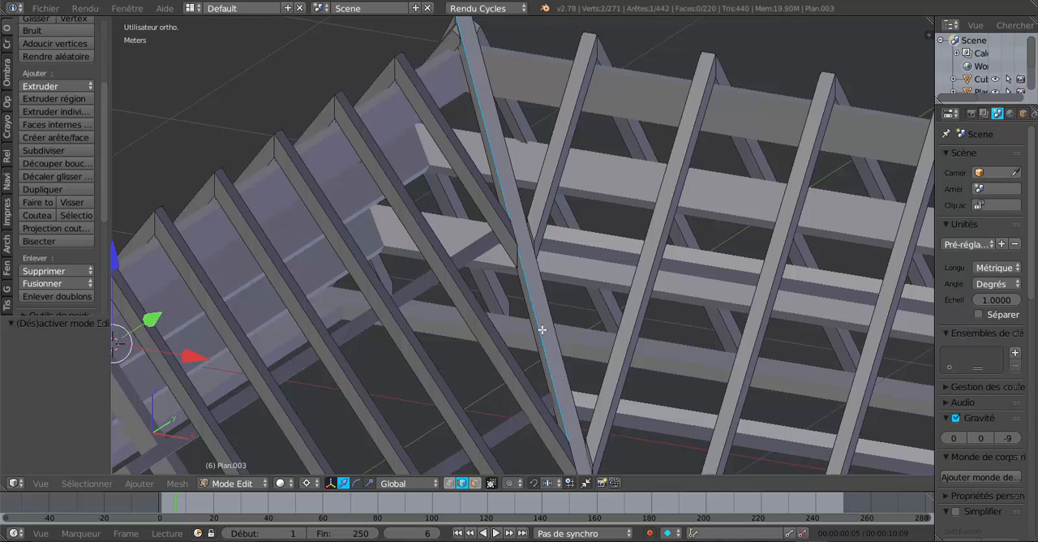
{"action": "key", "text": "ctrl+l"}
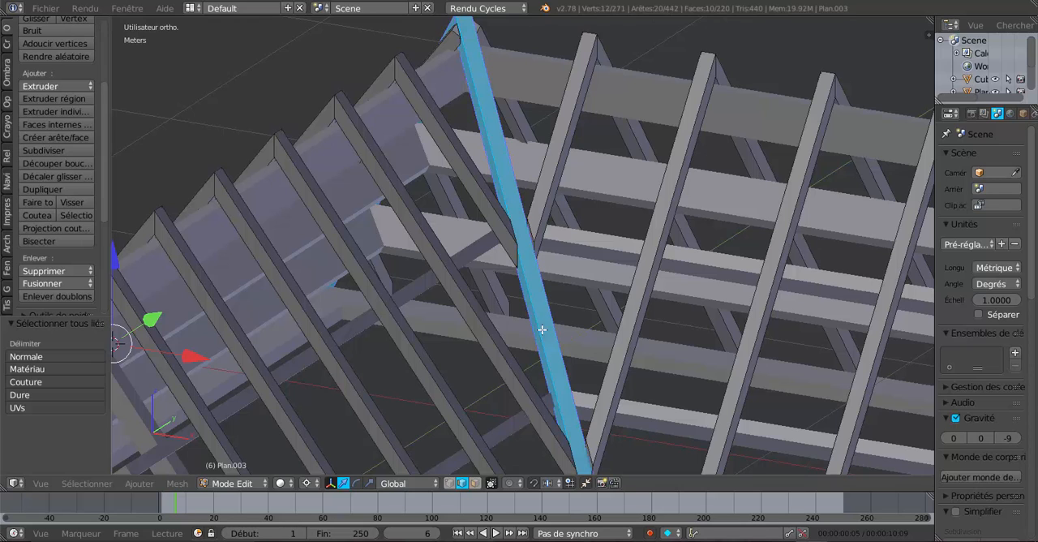
{"action": "key", "text": "shift+d"}
{"action": "right_click", "coordinate": [542, 330]}
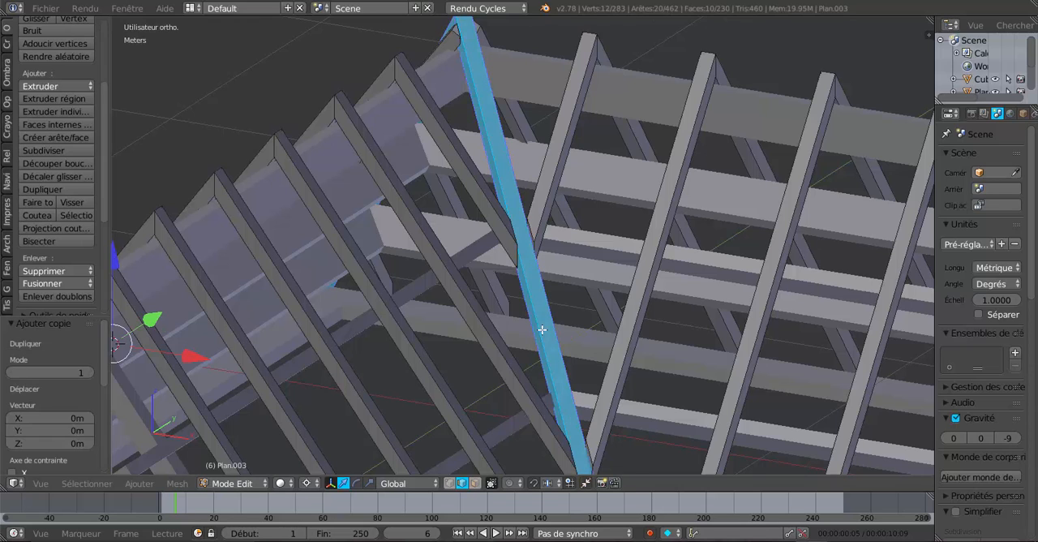
{"action": "key", "text": "p"}
{"action": "left_click", "coordinate": [776, 283]}
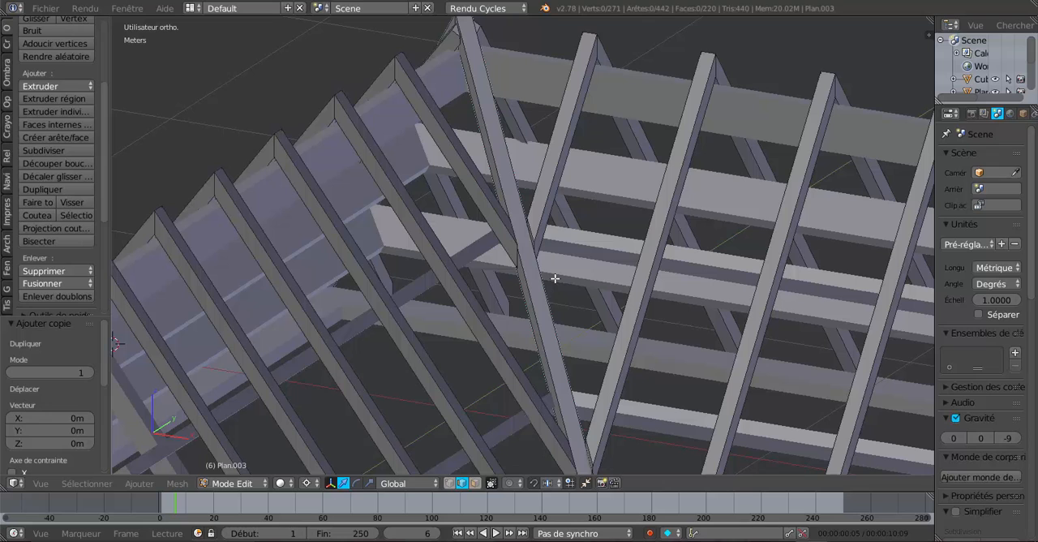
{"action": "key", "text": "Tab"}
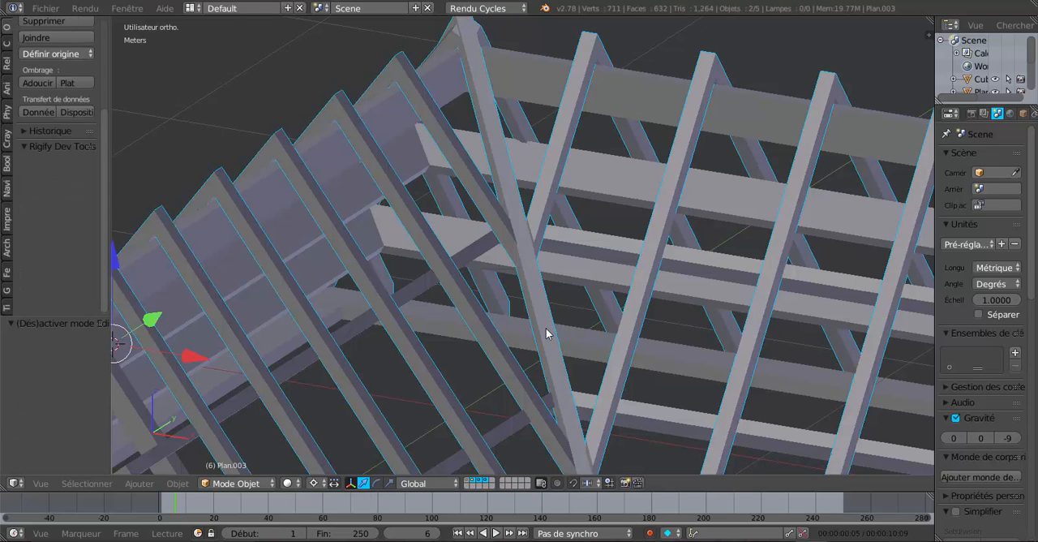
Lower the separated corner rafter pair about 62.5 cm along the Z axis
{"action": "right_click", "coordinate": [535, 312]}
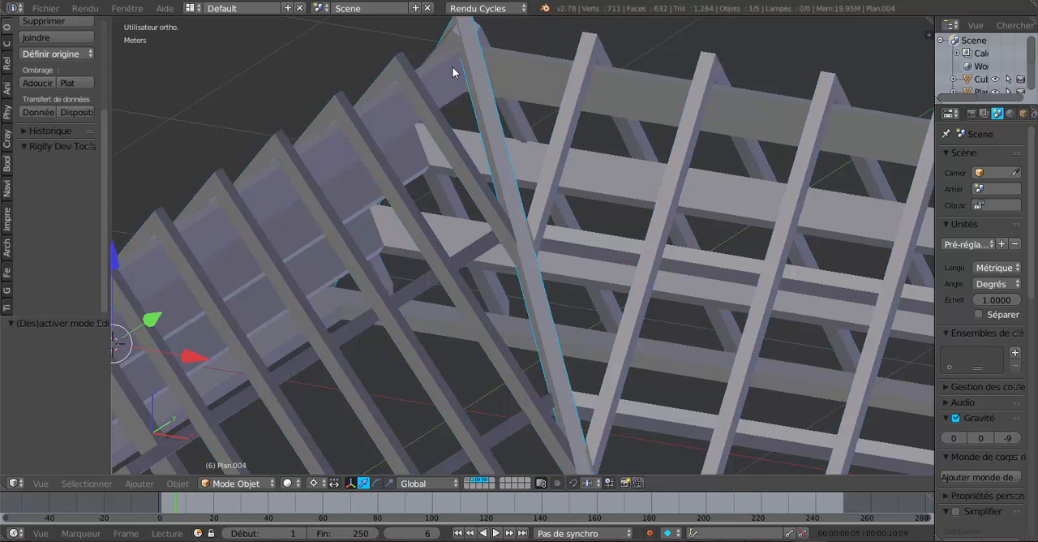
{"action": "scroll", "coordinate": [516, 374], "scroll_direction": "down", "scroll_amount": 3}
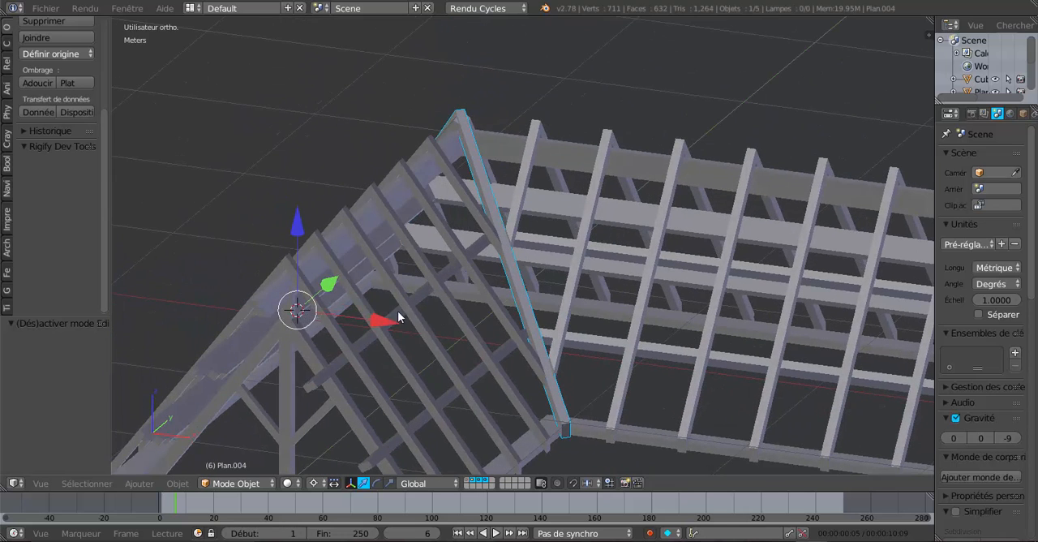
{"action": "left_click_drag", "start_coordinate": [304, 233], "coordinate": [323, 349]}
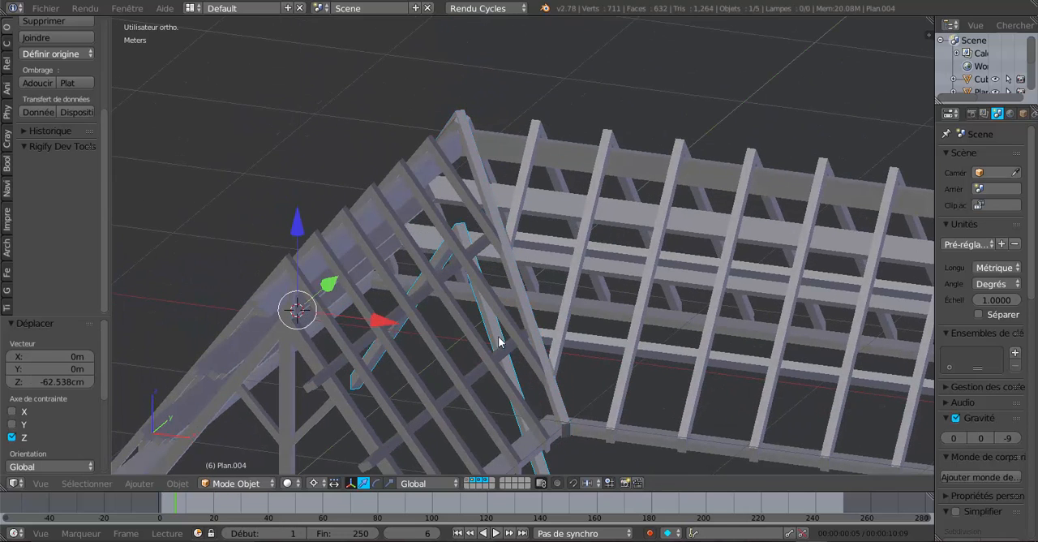
Move the lowered corner rafter pair to the fifth layer
{"action": "right_click", "coordinate": [641, 326]}
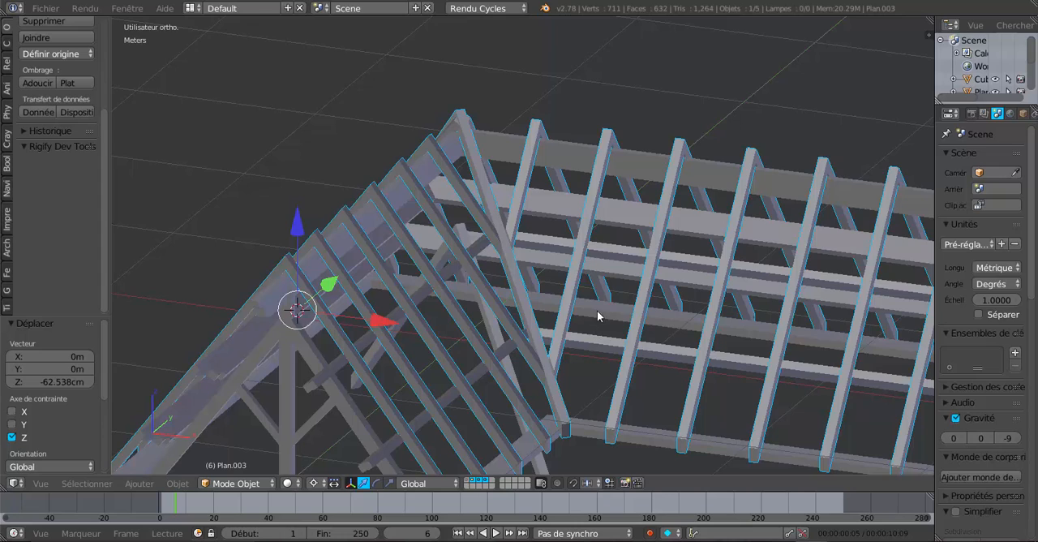
{"action": "middle_click_drag", "start_coordinate": [597, 311], "coordinate": [614, 327]}
{"action": "scroll", "coordinate": [643, 317], "scroll_direction": "up", "scroll_amount": 2}
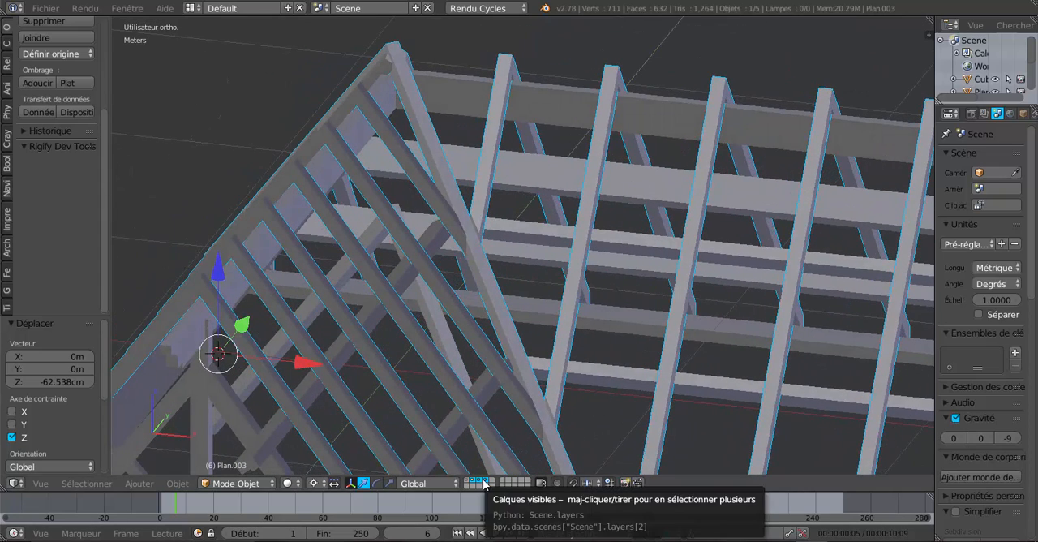
{"action": "scroll", "coordinate": [486, 434], "scroll_direction": "down", "scroll_amount": 5}
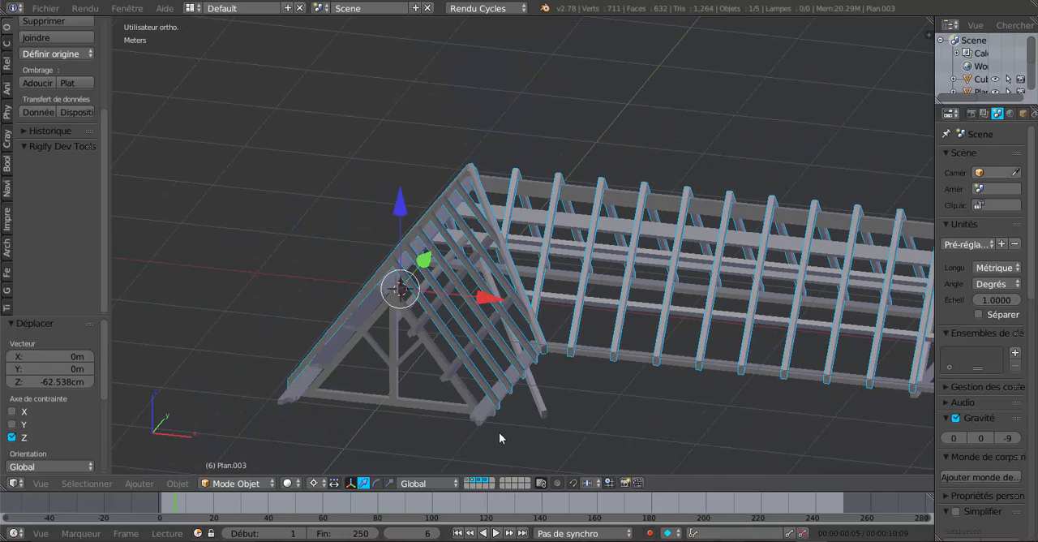
{"action": "left_click", "coordinate": [541, 404]}
{"action": "scroll", "coordinate": [538, 439], "scroll_direction": "up", "scroll_amount": 1}
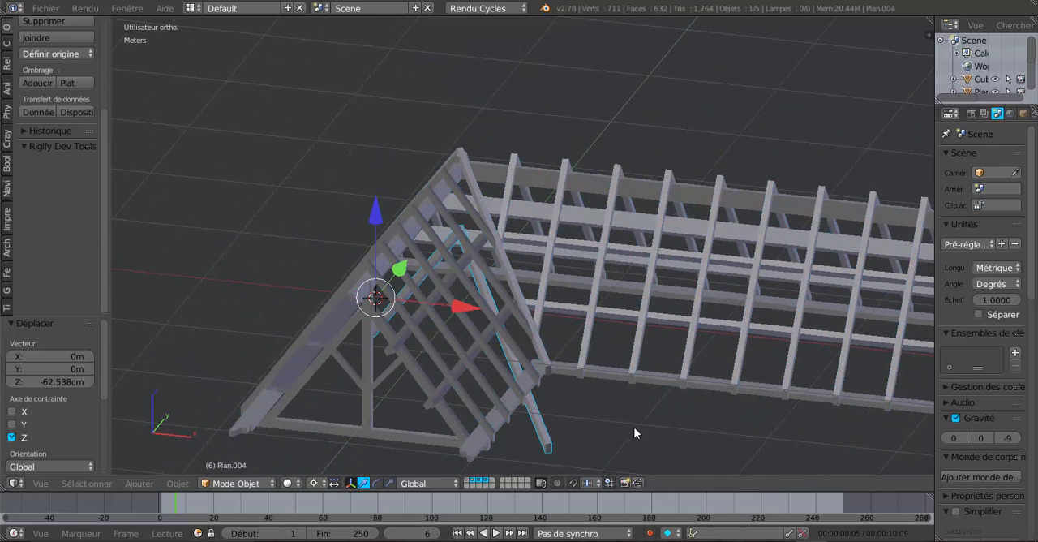
{"action": "key", "text": "m"}
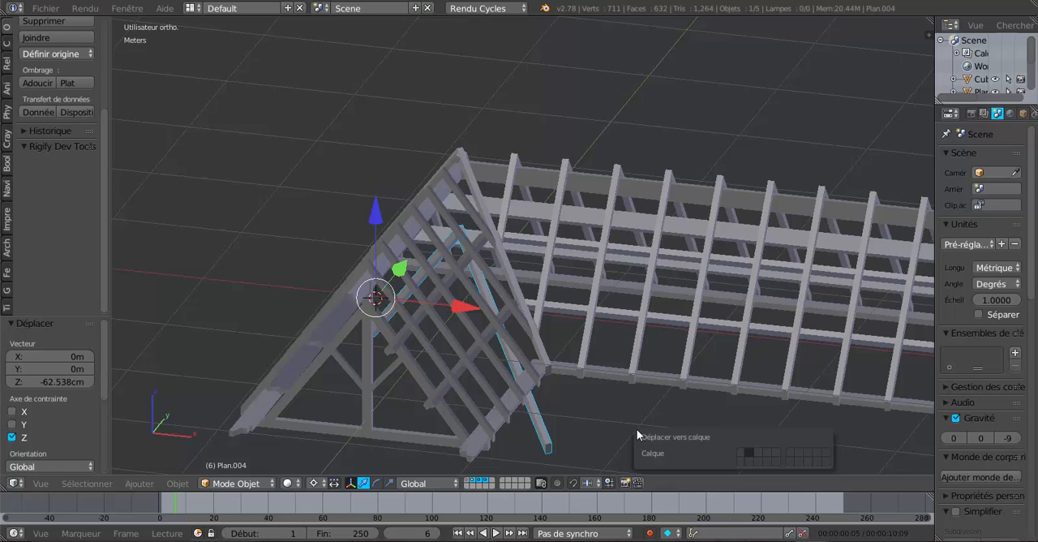
{"action": "left_click", "coordinate": [776, 451]}
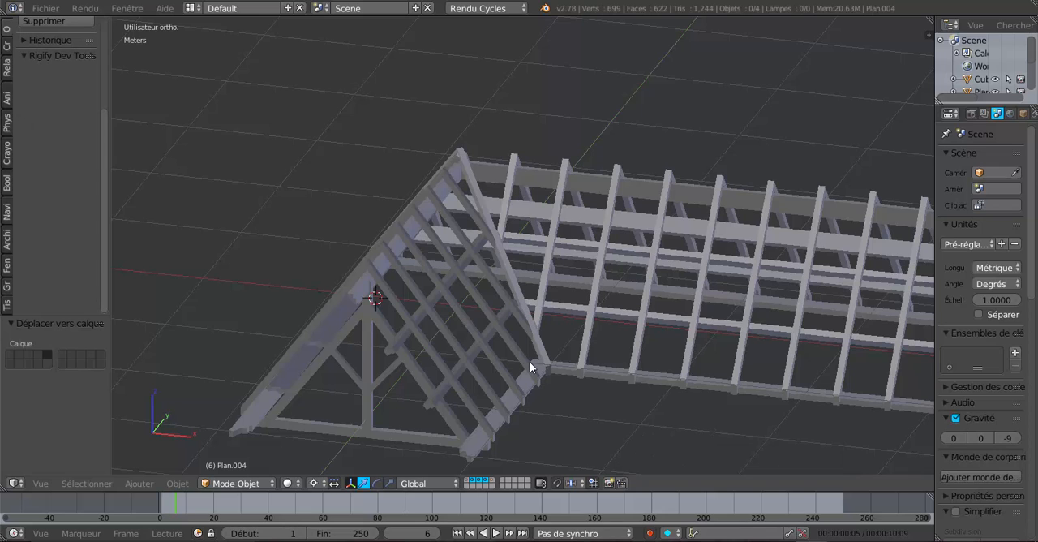
Show only layers 3, 4 and 5 so the corner rafter pair appears with the trusses and purlins
{"action": "left_click", "coordinate": [490, 483]}
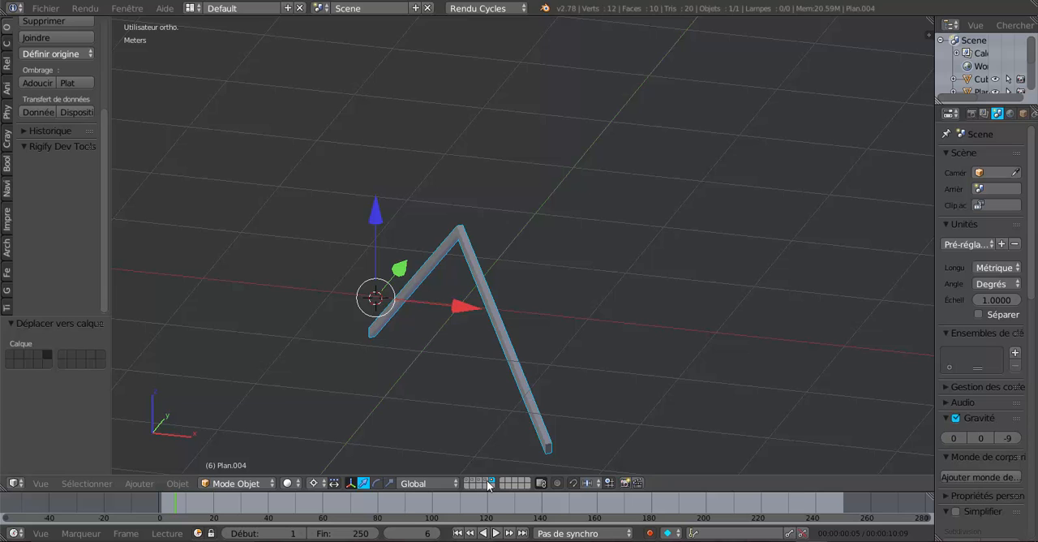
{"action": "left_click", "coordinate": [485, 483], "text": "shift"}
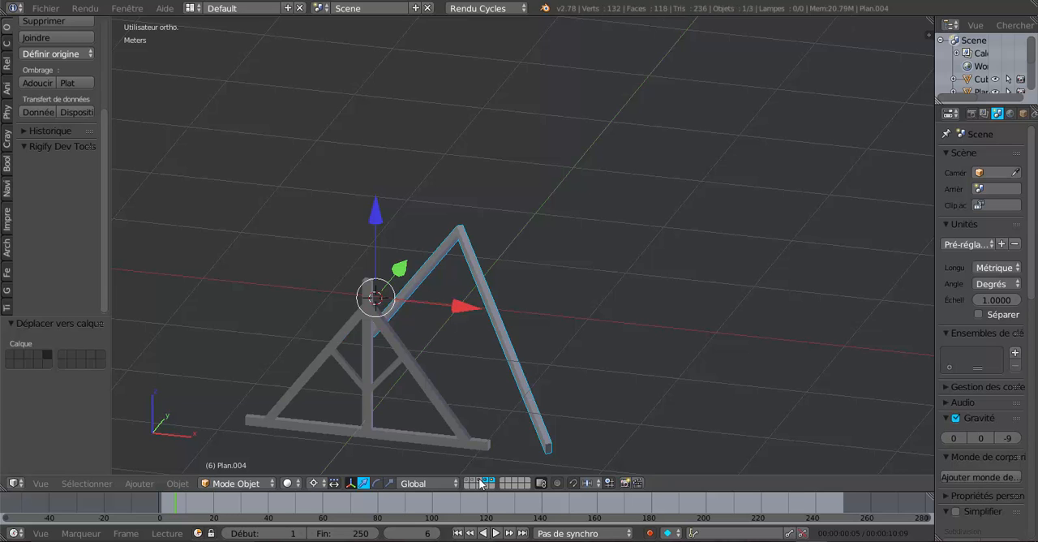
{"action": "left_click", "coordinate": [480, 482], "text": "shift"}
{"action": "middle_click_drag", "start_coordinate": [460, 367], "coordinate": [539, 364]}
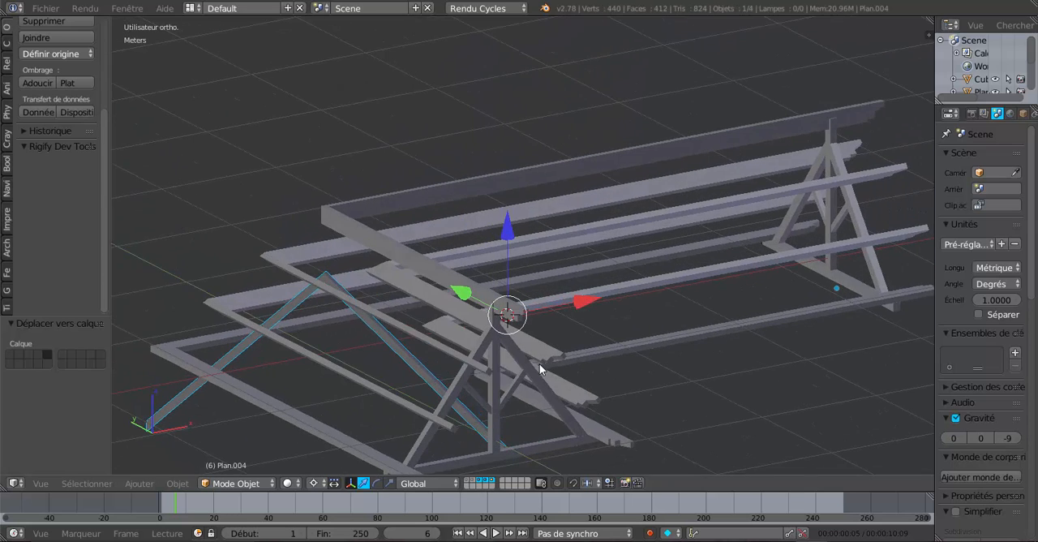
{"action": "middle_click_drag", "start_coordinate": [480, 425], "coordinate": [600, 352]}
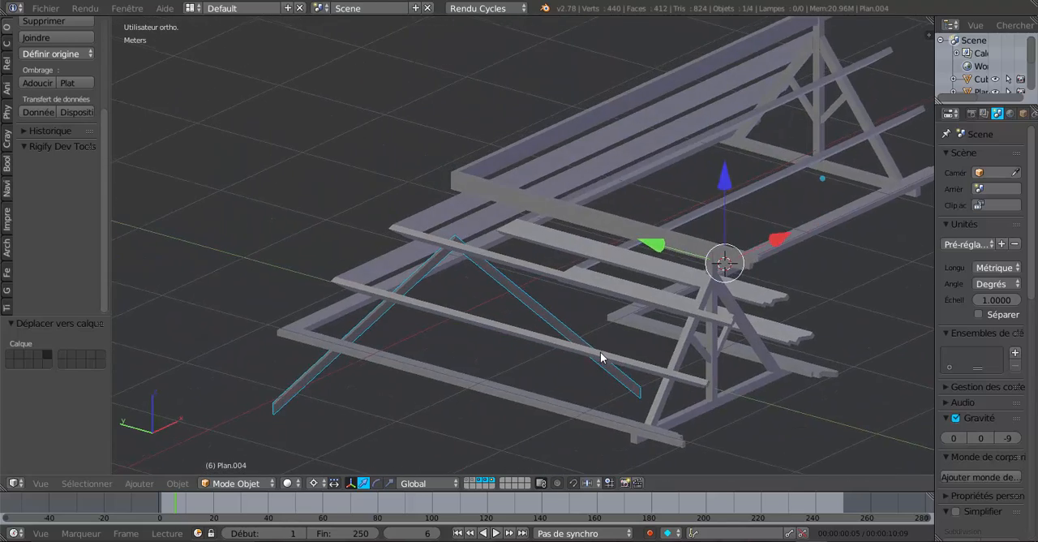
{"action": "scroll", "coordinate": [600, 352], "scroll_direction": "up", "scroll_amount": 3}
{"action": "middle_click_drag", "start_coordinate": [534, 361], "coordinate": [705, 316], "text": "shift"}
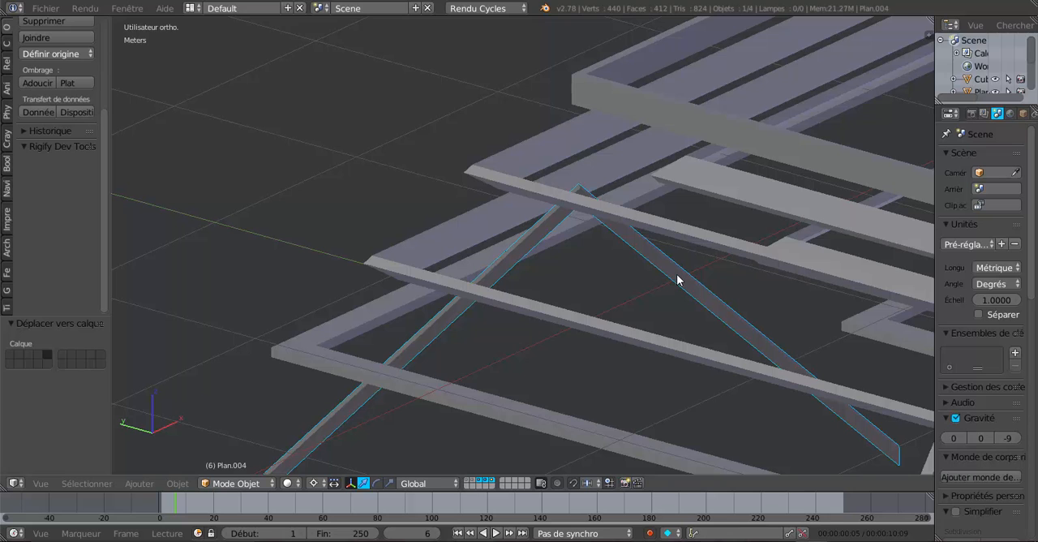
{"action": "mouse_move", "coordinate": [677, 279]}
{"action": "middle_mouse_down"}
{"action": "mouse_move", "coordinate": [552, 368]}
{"action": "mouse_move", "coordinate": [706, 368]}
{"action": "mouse_move", "coordinate": [683, 357]}
{"action": "mouse_move", "coordinate": [657, 281]}
{"action": "middle_mouse_up"}
Set the pivot point to Barycentre and widen the tool shelf
{"action": "left_click", "coordinate": [313, 482]}
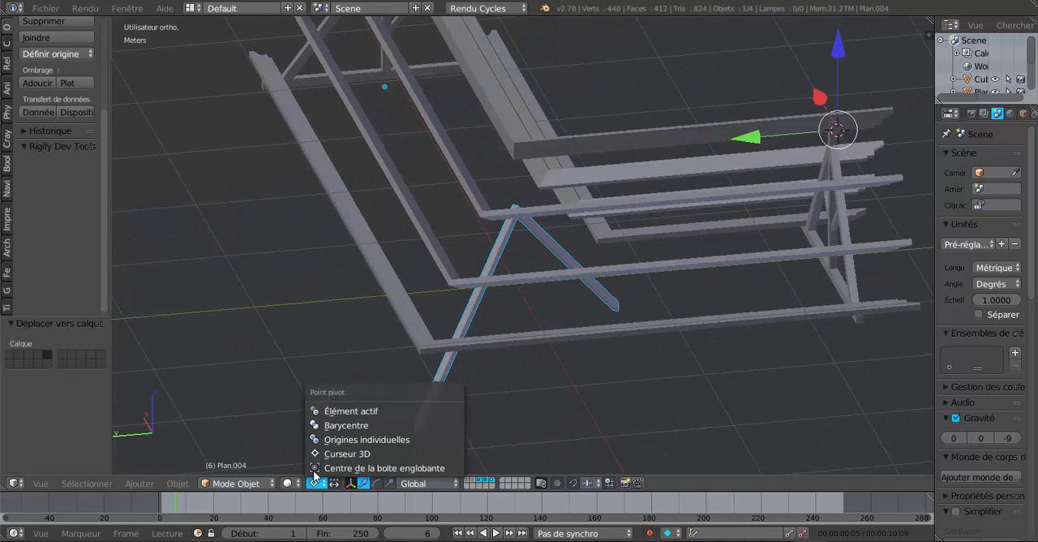
{"action": "left_click", "coordinate": [334, 428]}
{"action": "middle_click_drag", "start_coordinate": [685, 313], "coordinate": [541, 294]}
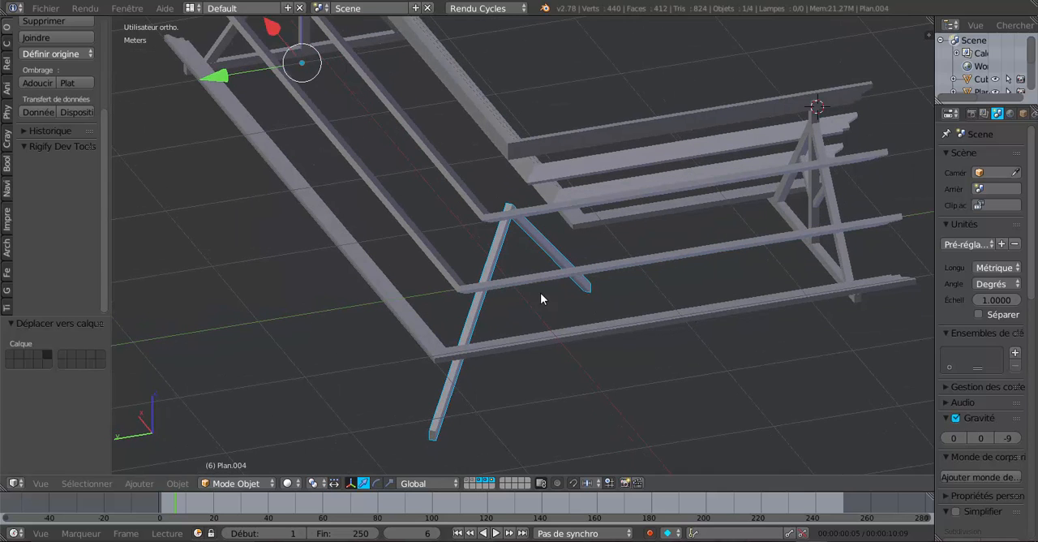
{"action": "left_click_drag", "start_coordinate": [108, 139], "coordinate": [173, 135]}
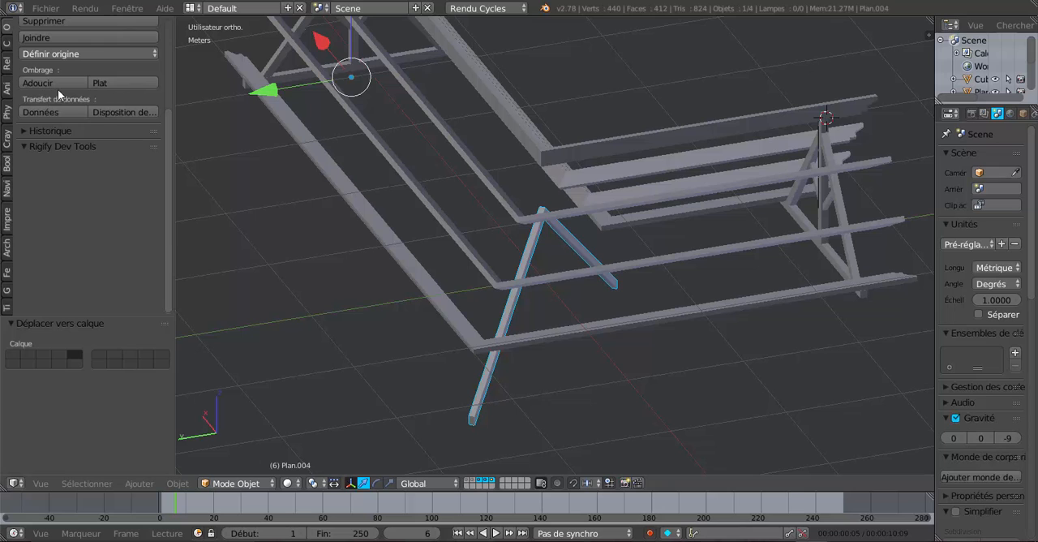
Set the corner rafter pair's origin to its geometry, using the Barycentre as centre
{"action": "left_click", "coordinate": [71, 55]}
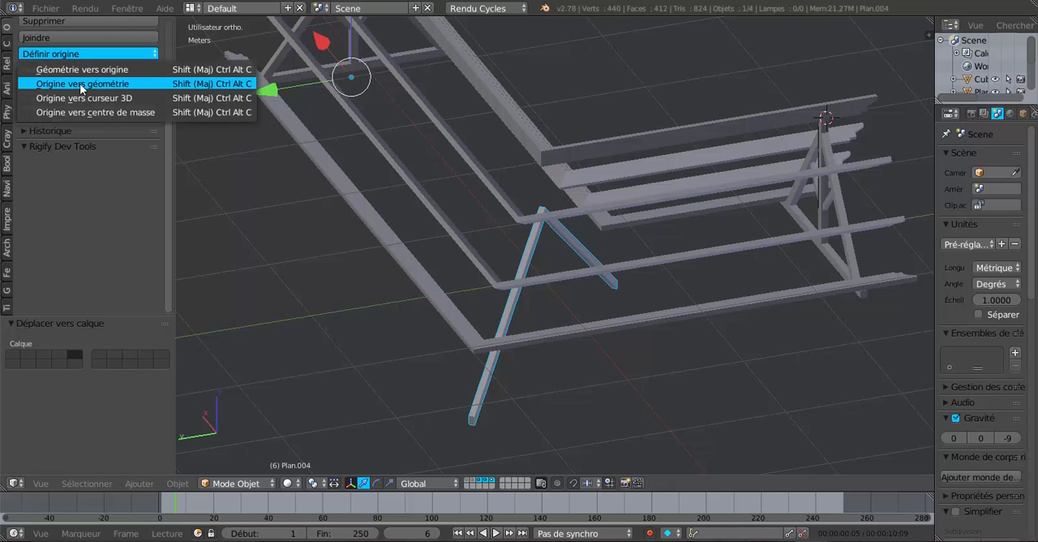
{"action": "left_click", "coordinate": [83, 88]}
{"action": "scroll", "coordinate": [653, 320], "scroll_direction": "up", "scroll_amount": 3}
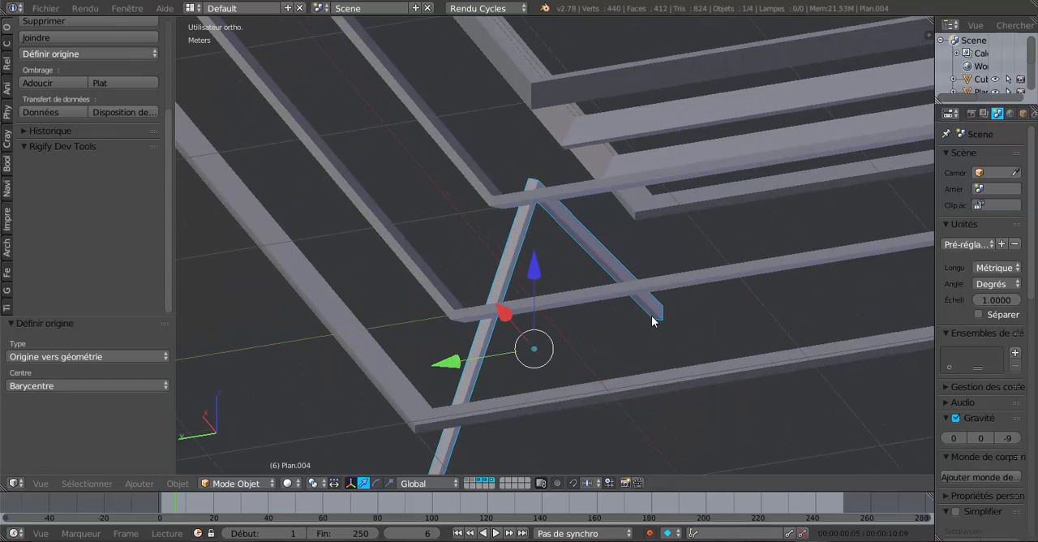
Raise the corner rafter pair along the Z axis by about 25.8 cm plus a further 5.8 cm
{"action": "left_click_drag", "start_coordinate": [526, 275], "coordinate": [546, 239]}
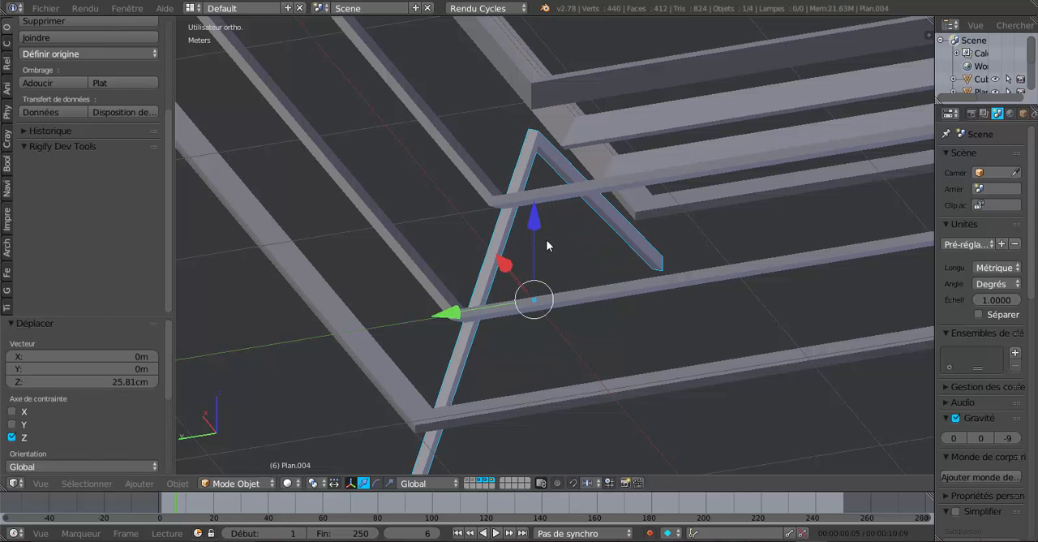
{"action": "middle_click_drag", "start_coordinate": [545, 240], "coordinate": [508, 258]}
{"action": "scroll", "coordinate": [499, 373], "scroll_direction": "up", "scroll_amount": 3}
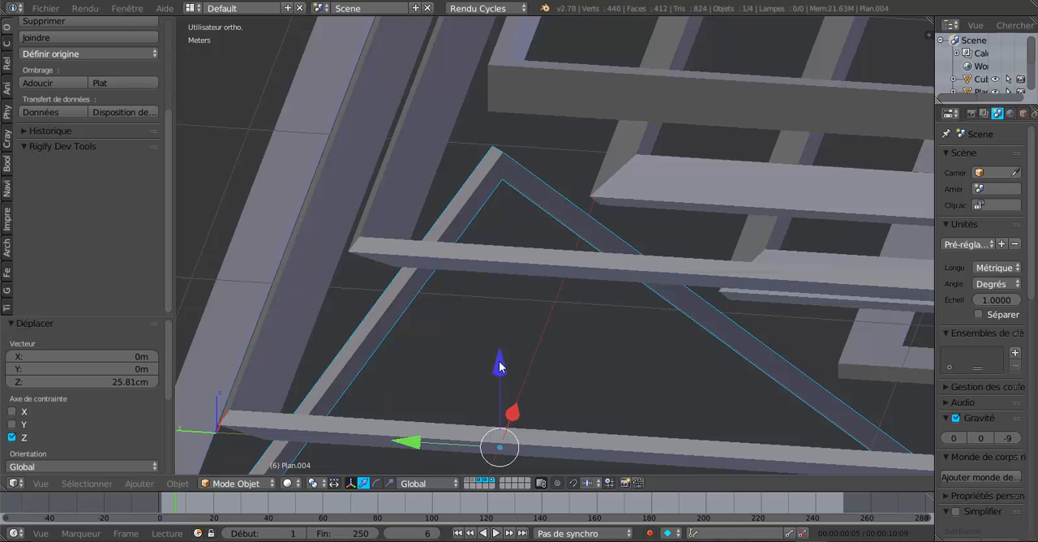
{"action": "left_click_drag", "start_coordinate": [499, 366], "coordinate": [503, 347]}
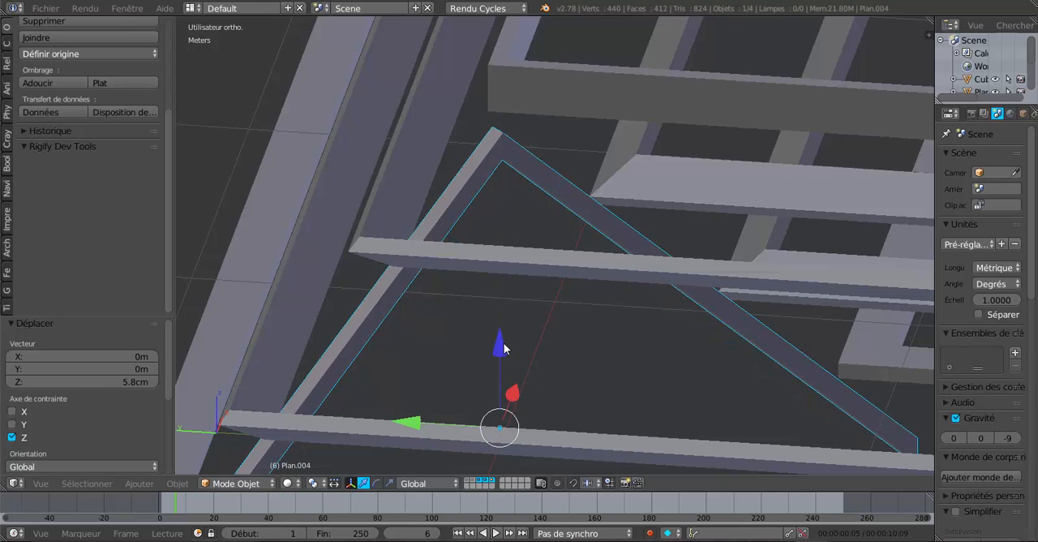
Examine from the front and several angles how the raised rafter pair meets the purlins, ridge beam and existing truss
{"action": "middle_click_drag", "start_coordinate": [503, 347], "coordinate": [486, 275]}
{"action": "middle_click_drag", "start_coordinate": [530, 135], "coordinate": [613, 240]}
{"action": "middle_click_drag", "start_coordinate": [662, 351], "coordinate": [586, 357]}
{"action": "middle_click_drag", "start_coordinate": [435, 97], "coordinate": [435, 212]}
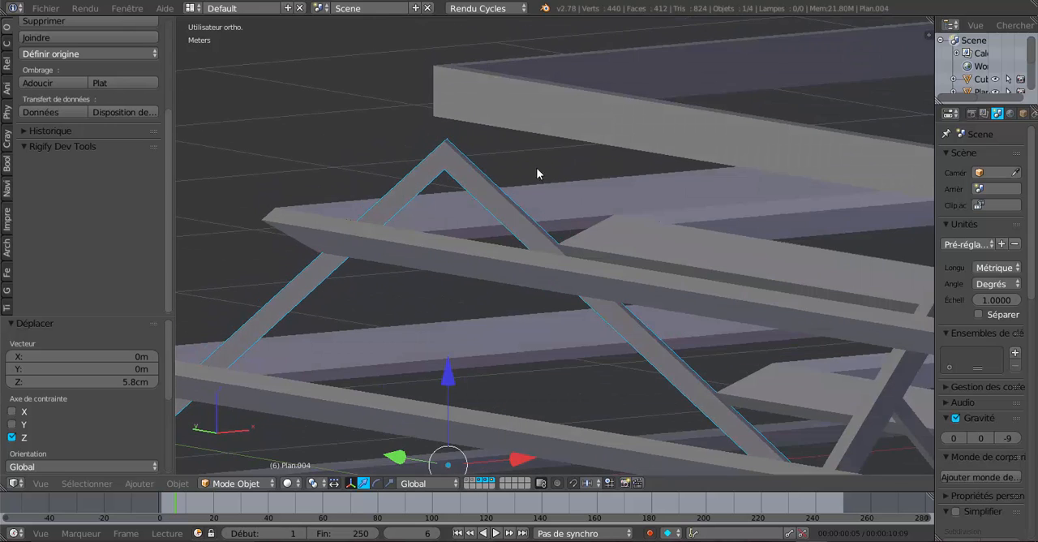
{"action": "middle_click_drag", "start_coordinate": [536, 167], "coordinate": [663, 210]}
{"action": "scroll", "coordinate": [610, 95], "scroll_direction": "down", "scroll_amount": 5}
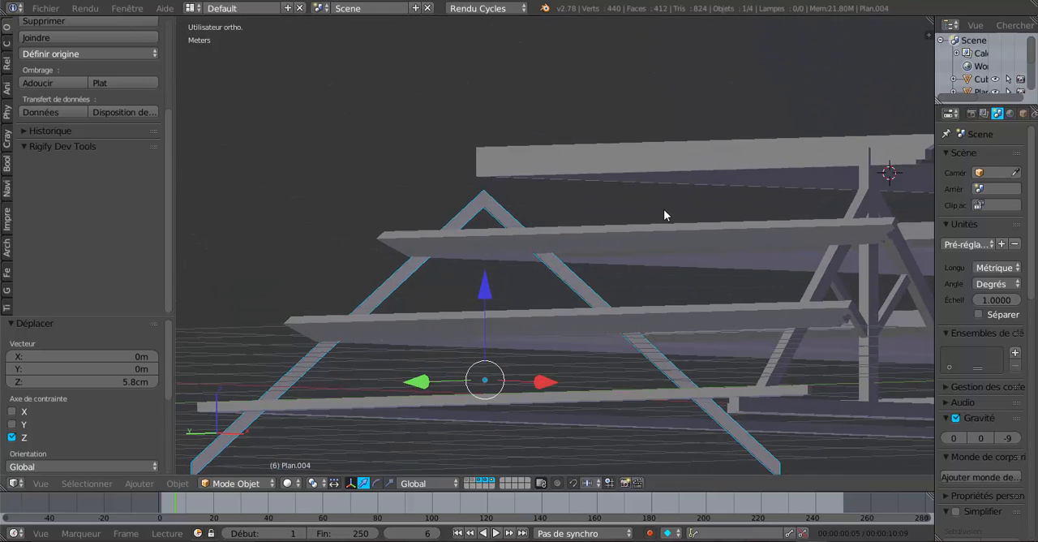
{"action": "middle_click_drag", "start_coordinate": [544, 261], "coordinate": [579, 270]}
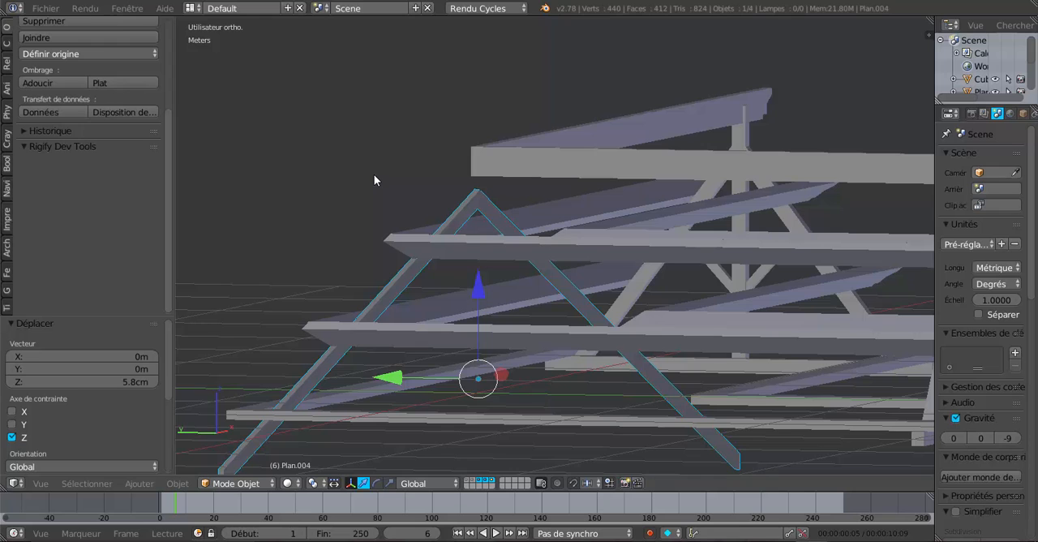
{"action": "key", "text": "KP_1"}
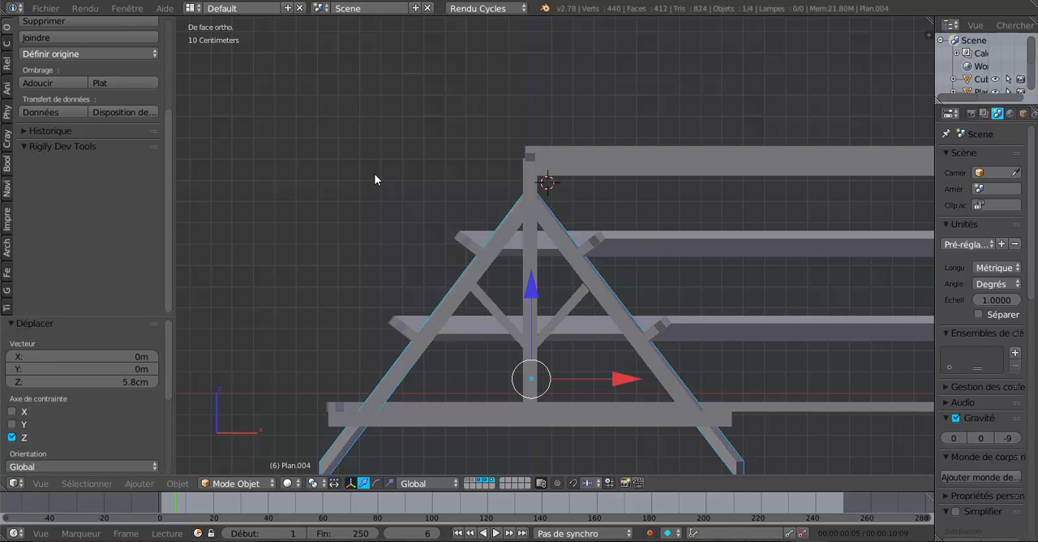
{"action": "scroll", "coordinate": [378, 189], "scroll_direction": "up", "scroll_amount": 4}
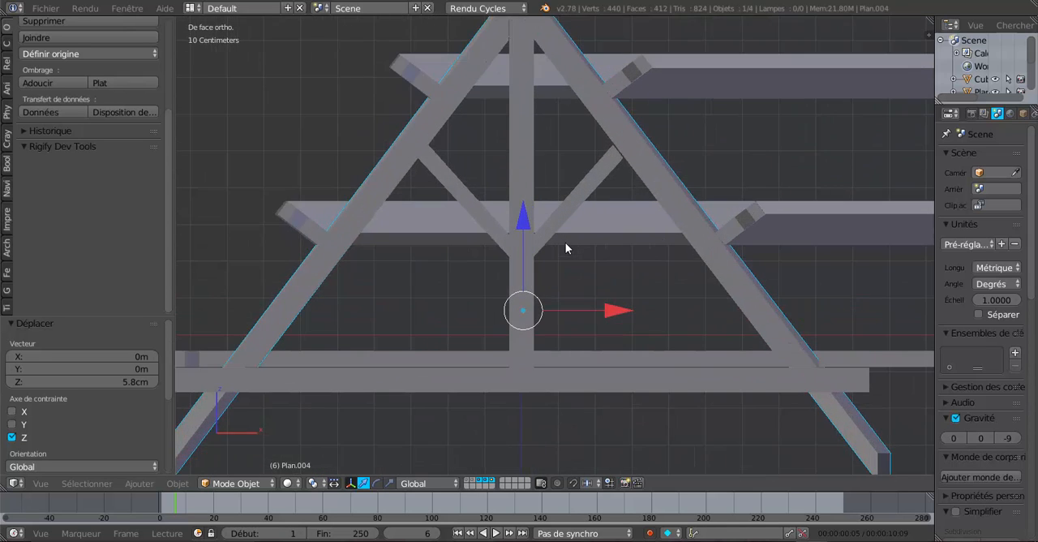
{"action": "scroll", "coordinate": [565, 246], "scroll_direction": "down", "scroll_amount": 3}
{"action": "middle_click_drag", "start_coordinate": [565, 246], "coordinate": [578, 284]}
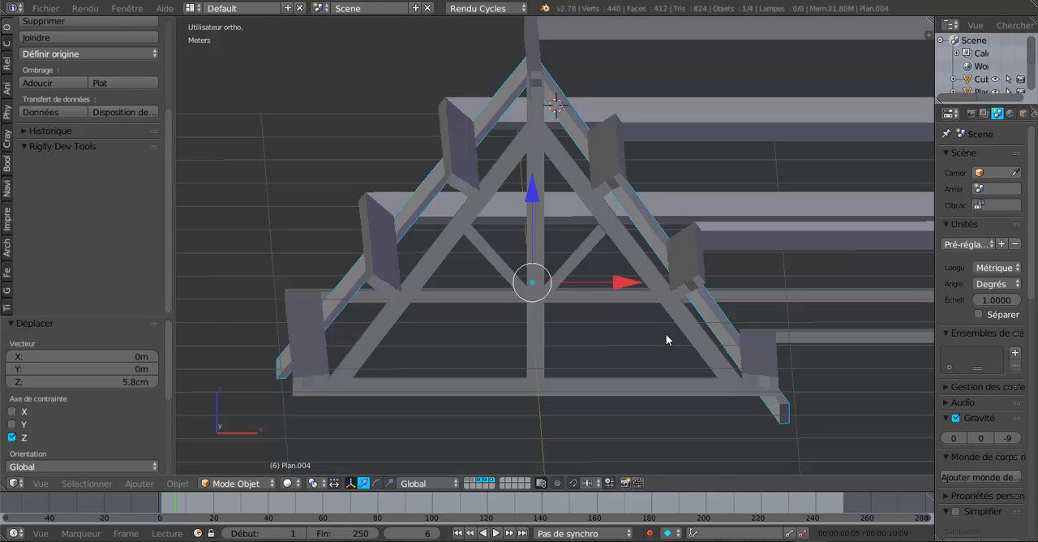
{"action": "middle_click_drag", "start_coordinate": [666, 333], "coordinate": [659, 330]}
{"action": "middle_click_drag", "start_coordinate": [740, 321], "coordinate": [736, 371]}
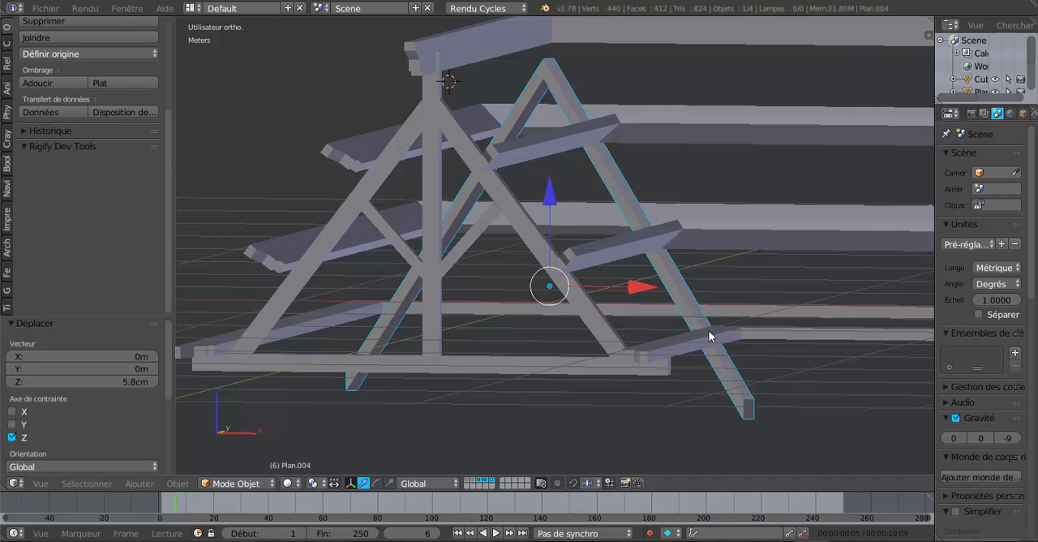
{"action": "middle_click_drag", "start_coordinate": [710, 334], "coordinate": [840, 353]}
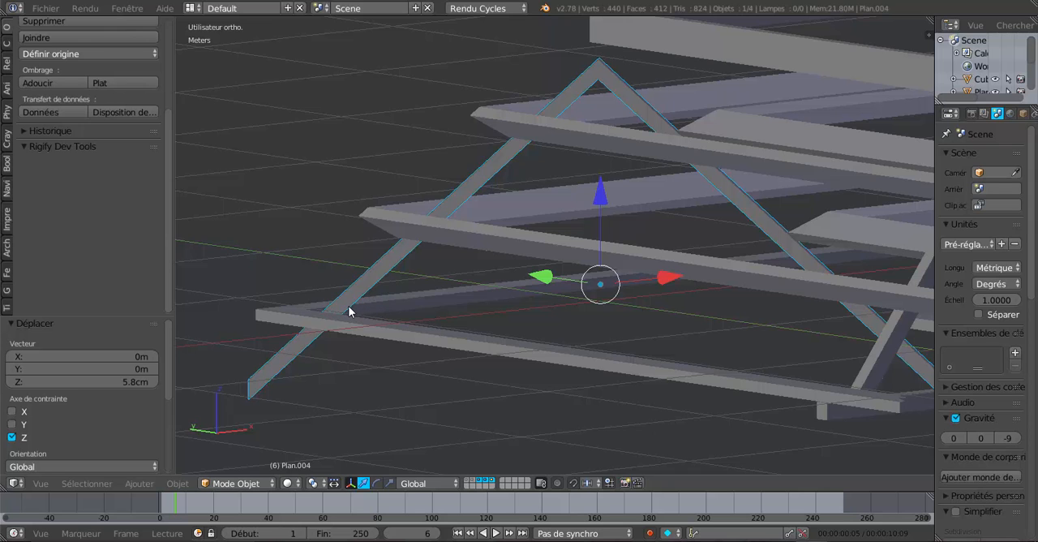
{"action": "middle_click_drag", "start_coordinate": [348, 310], "coordinate": [352, 297]}
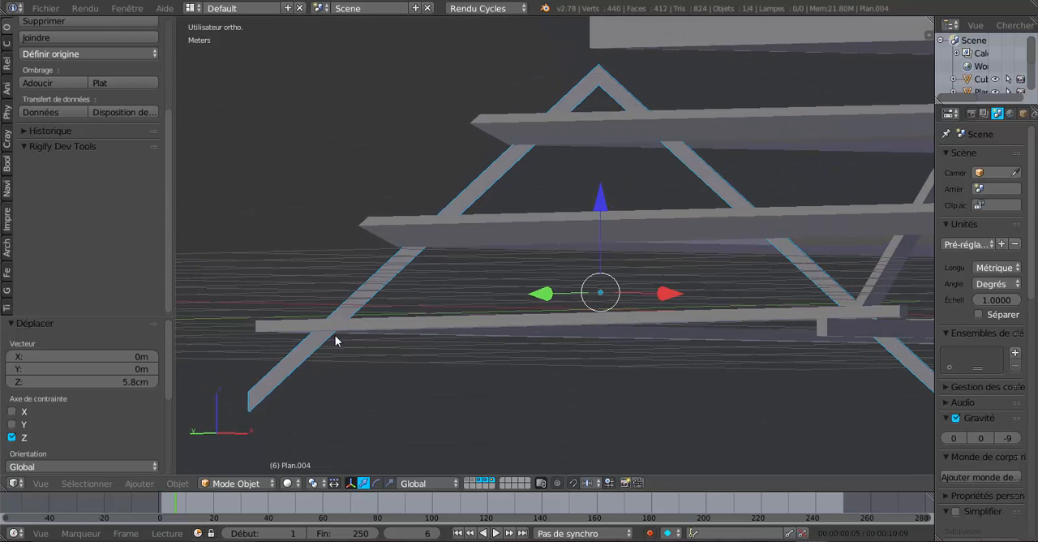
{"action": "middle_click_drag", "start_coordinate": [456, 331], "coordinate": [461, 335]}
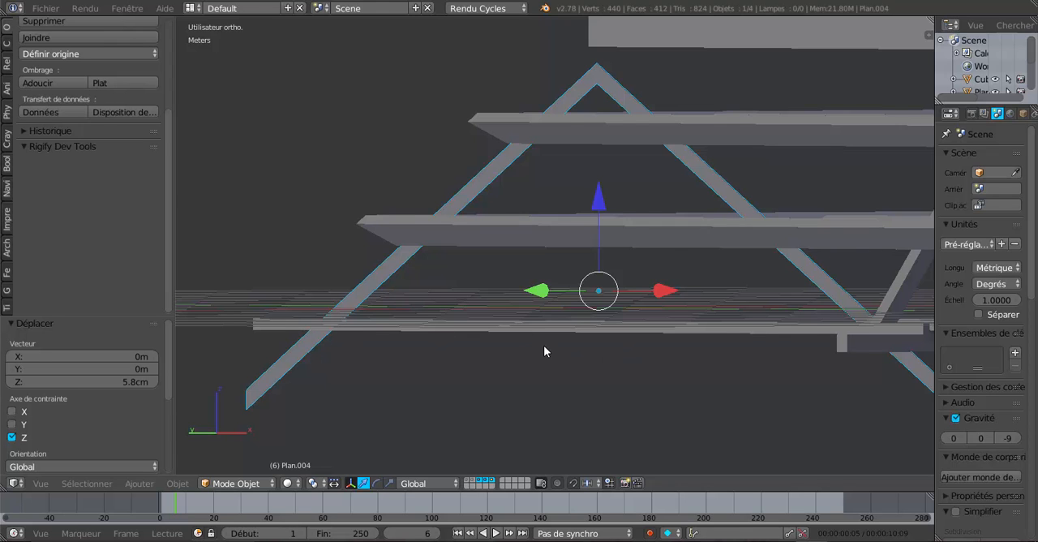
{"action": "middle_click_drag", "start_coordinate": [544, 346], "coordinate": [657, 362]}
{"action": "middle_click_drag", "start_coordinate": [775, 358], "coordinate": [811, 356]}
{"action": "middle_click_drag", "start_coordinate": [675, 382], "coordinate": [677, 382]}
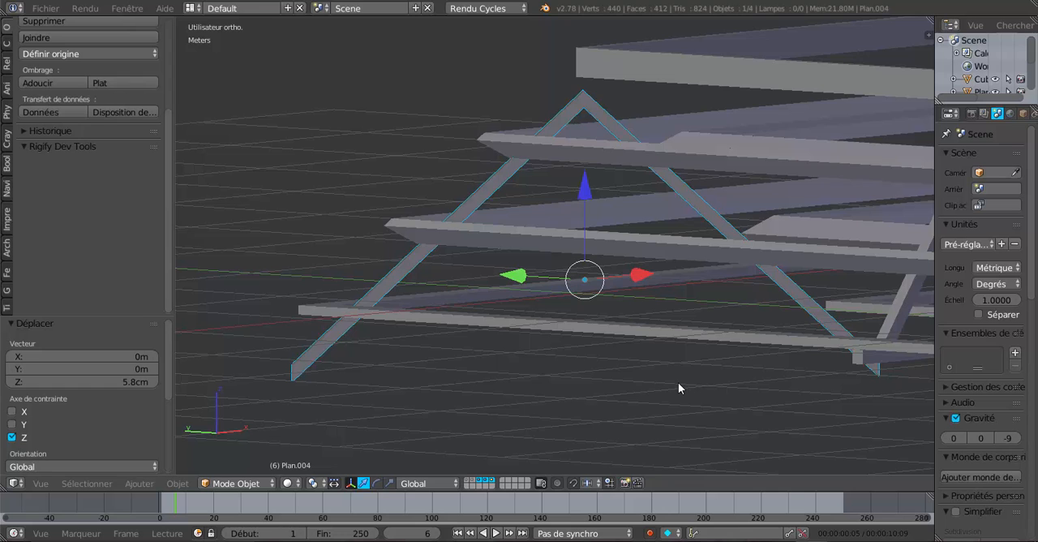
{"action": "middle_click_drag", "start_coordinate": [705, 330], "coordinate": [674, 341]}
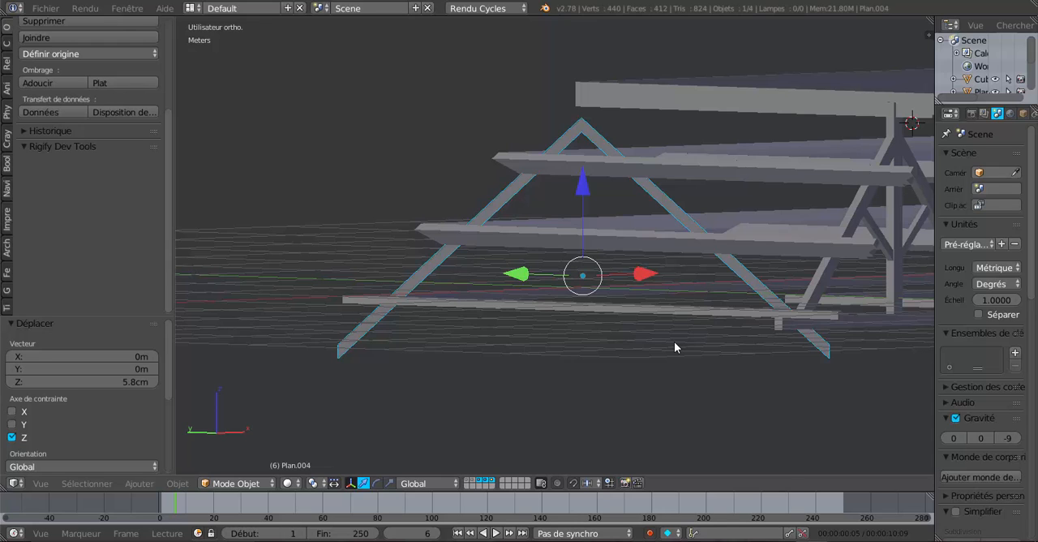
Hide the existing truss in front of the corner rafter pair
{"action": "key", "text": "KP_1"}
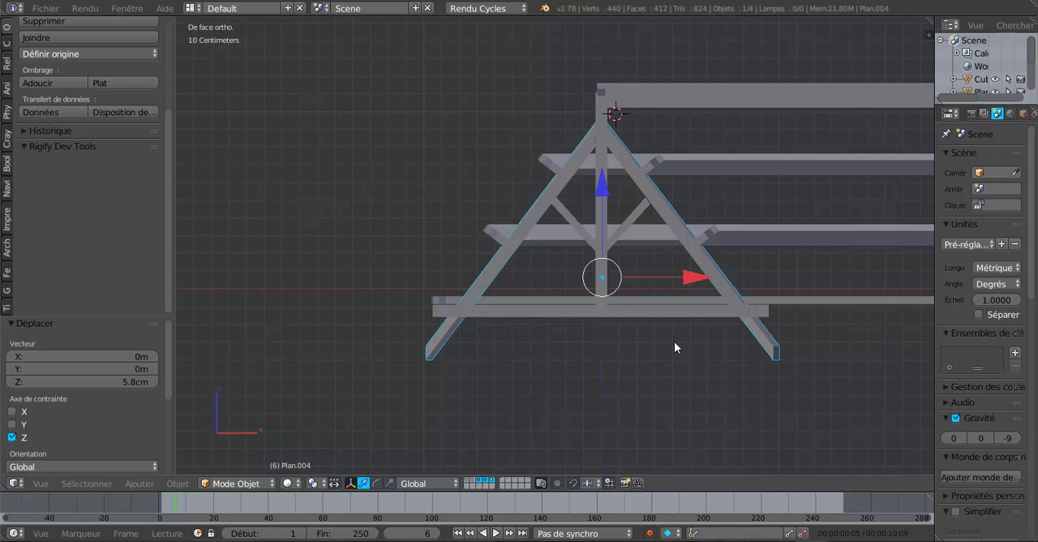
{"action": "scroll", "coordinate": [567, 324], "scroll_direction": "up", "scroll_amount": 1}
{"action": "scroll", "coordinate": [769, 373], "scroll_direction": "down", "scroll_amount": 3}
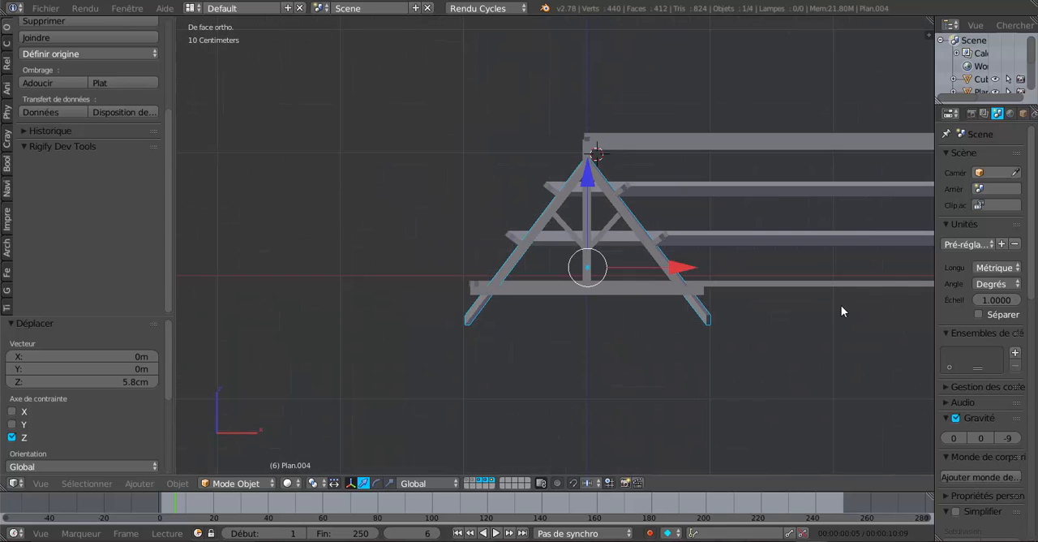
{"action": "right_click", "coordinate": [589, 290]}
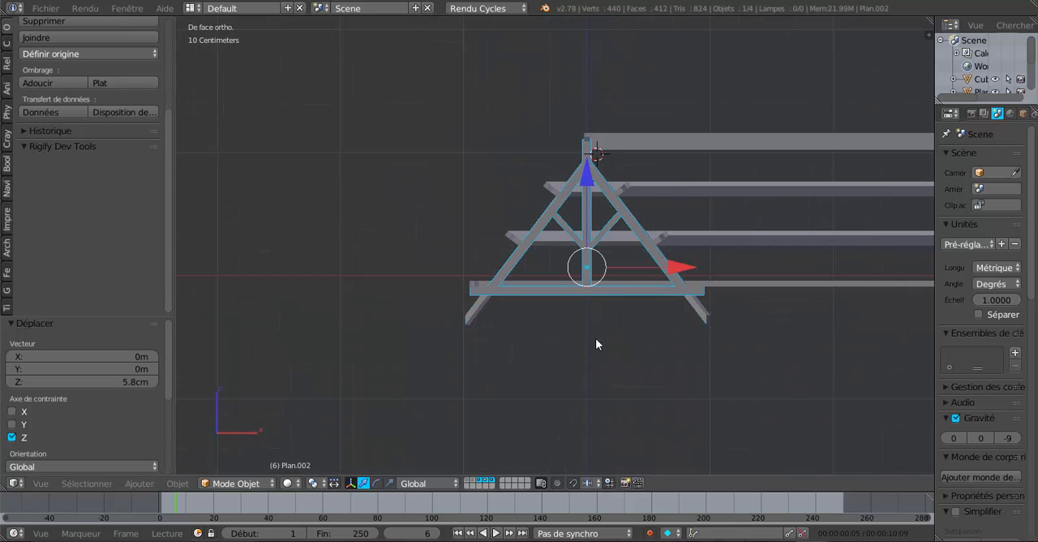
{"action": "key", "text": "h"}
{"action": "scroll", "coordinate": [611, 366], "scroll_direction": "up", "scroll_amount": 2}
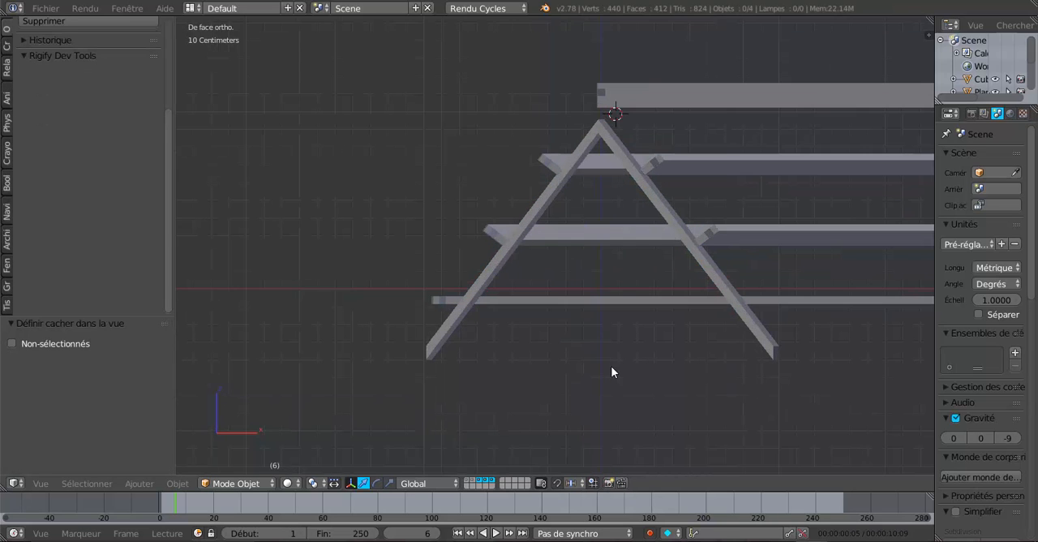
Open the corner rafter pair's mesh for editing in the front view with wireframe display
{"action": "middle_click_drag", "start_coordinate": [611, 378], "coordinate": [557, 364], "text": "shift"}
{"action": "scroll", "coordinate": [543, 362], "scroll_direction": "up", "scroll_amount": 1}
{"action": "scroll", "coordinate": [543, 361], "scroll_direction": "up", "scroll_amount": 1}
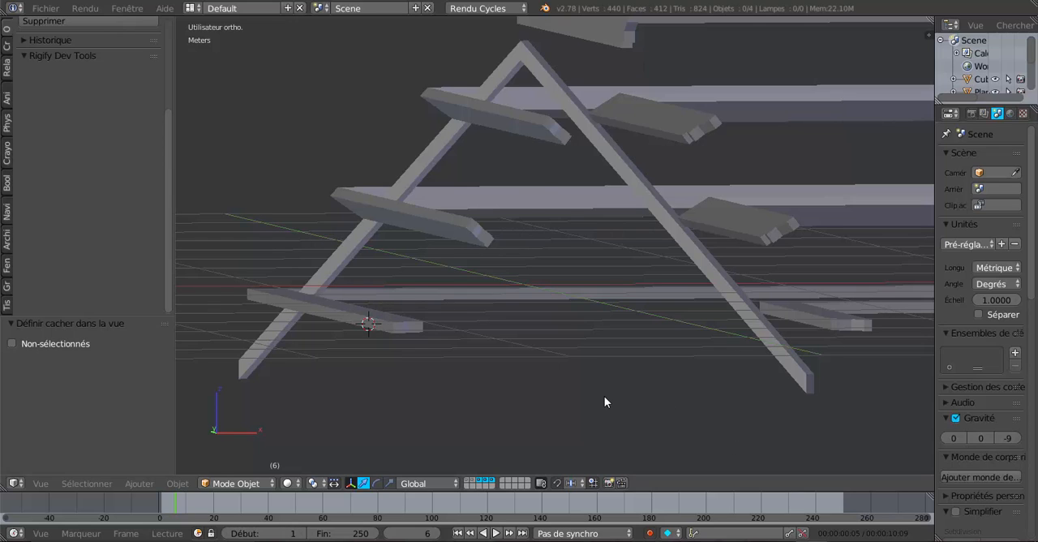
{"action": "key", "text": "KP_1"}
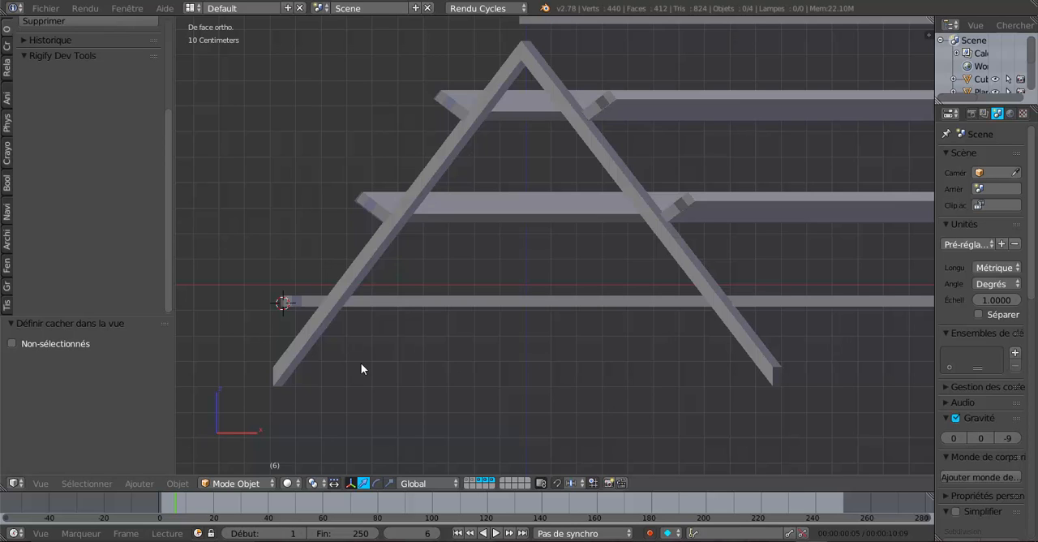
{"action": "right_click", "coordinate": [356, 264]}
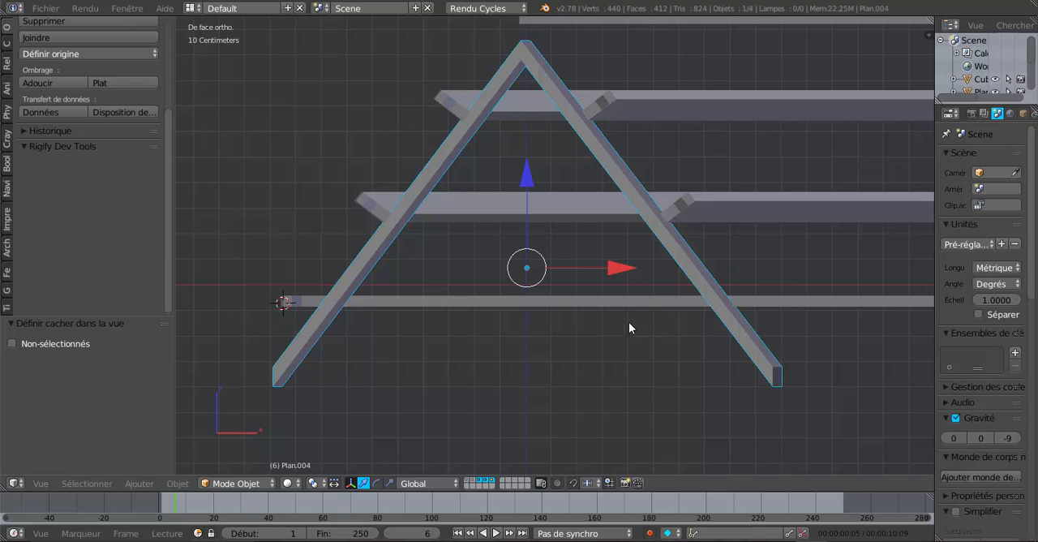
{"action": "scroll", "coordinate": [239, 243], "scroll_direction": "down", "scroll_amount": 5}
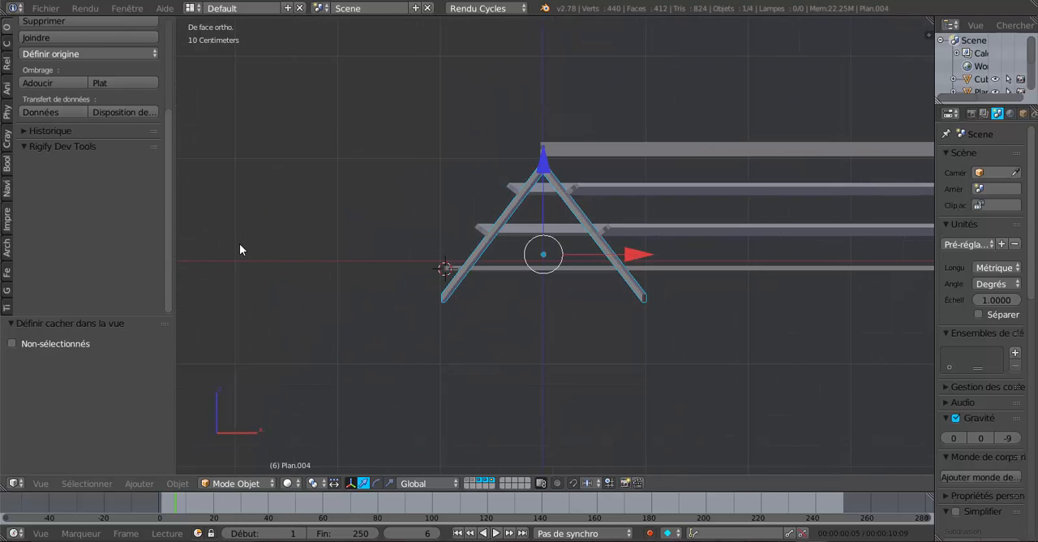
{"action": "scroll", "coordinate": [239, 243], "scroll_direction": "up", "scroll_amount": 6}
{"action": "scroll", "coordinate": [335, 245], "scroll_direction": "up", "scroll_amount": 3}
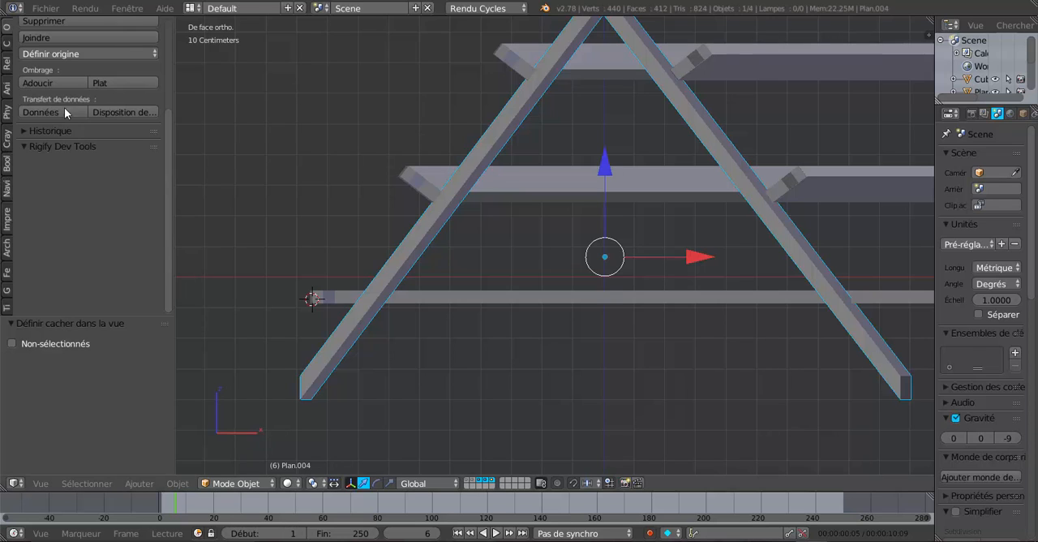
{"action": "key", "text": "Tab"}
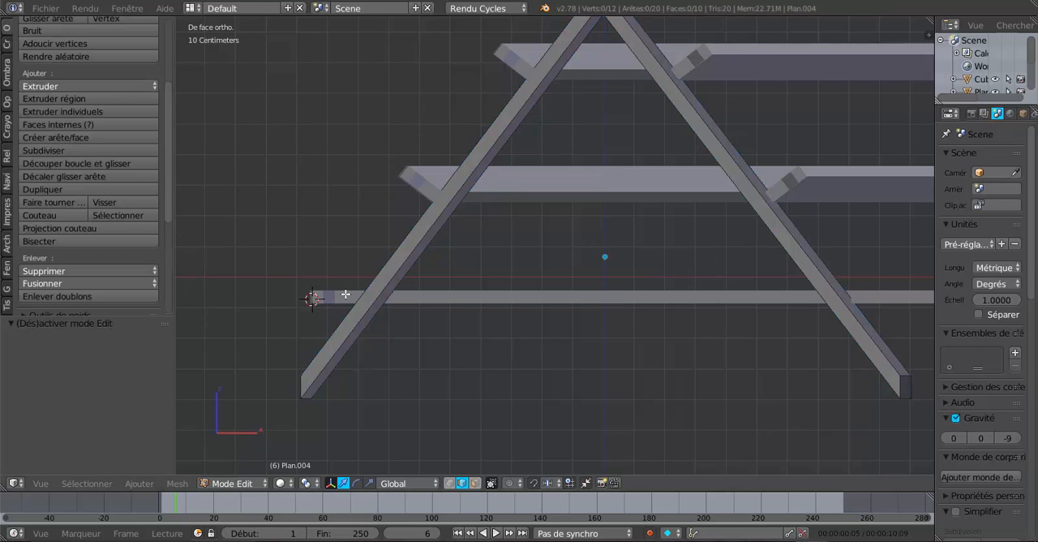
{"action": "key", "text": "z"}
{"action": "scroll", "coordinate": [380, 329], "scroll_direction": "down", "scroll_amount": 1}
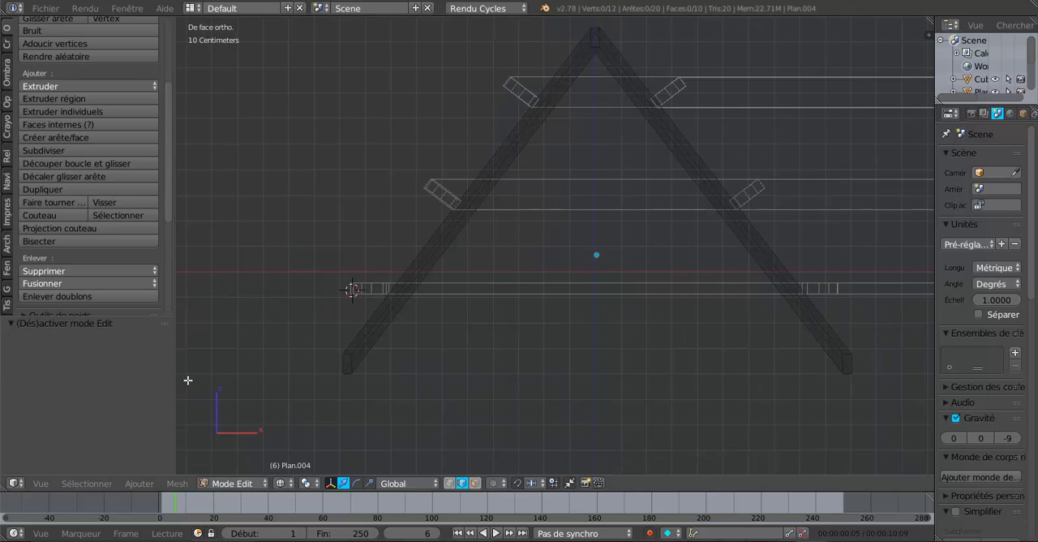
{"action": "left_click", "coordinate": [139, 482]}
{"action": "mouse_move", "coordinate": [176, 482]}
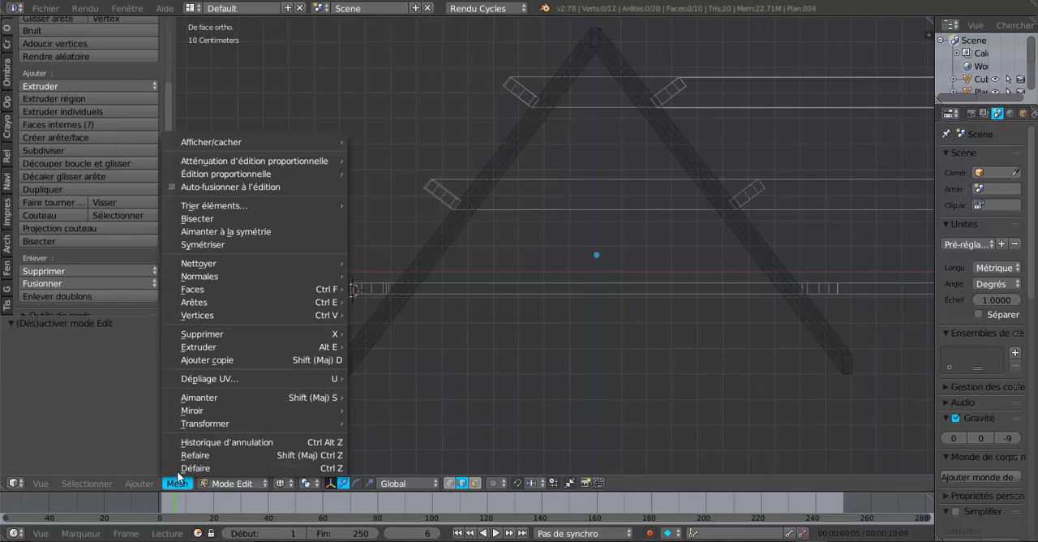
{"action": "left_click", "coordinate": [197, 218]}
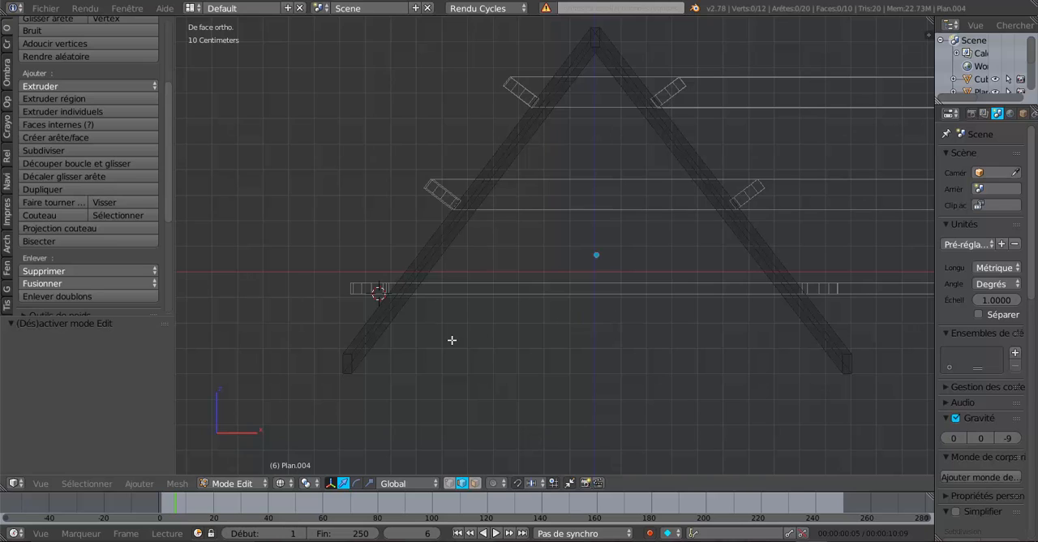
Bisect the whole rafter mesh horizontally along the lowest purlin's underside, at about Z -0.088, and rip the cut edges apart
{"action": "key", "text": "a"}
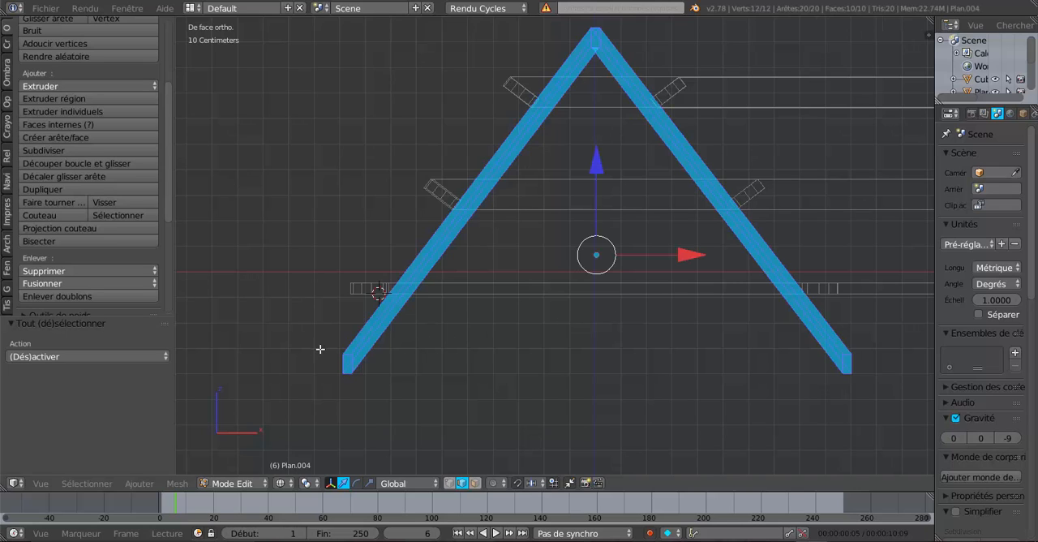
{"action": "left_click", "coordinate": [177, 482]}
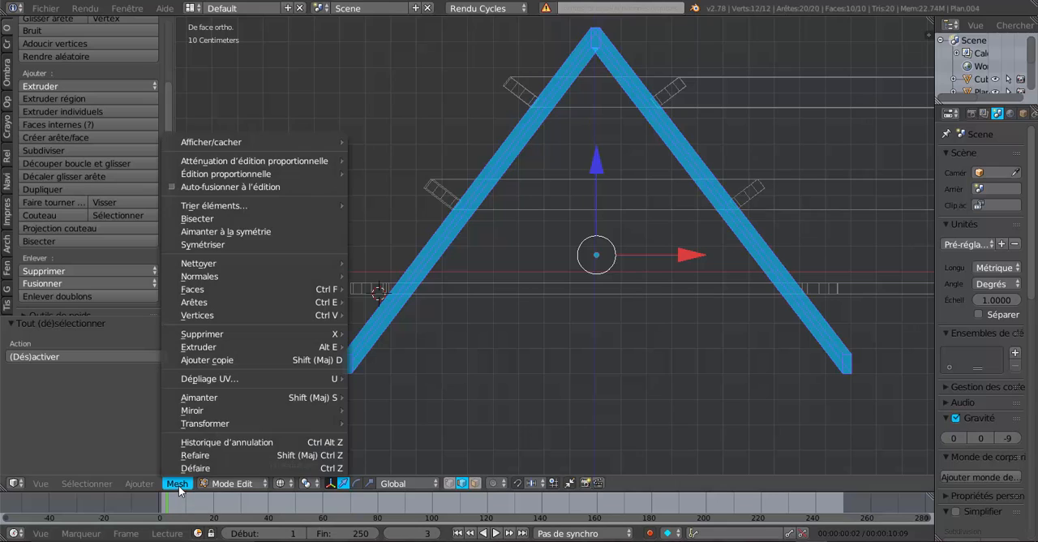
{"action": "left_click", "coordinate": [227, 218]}
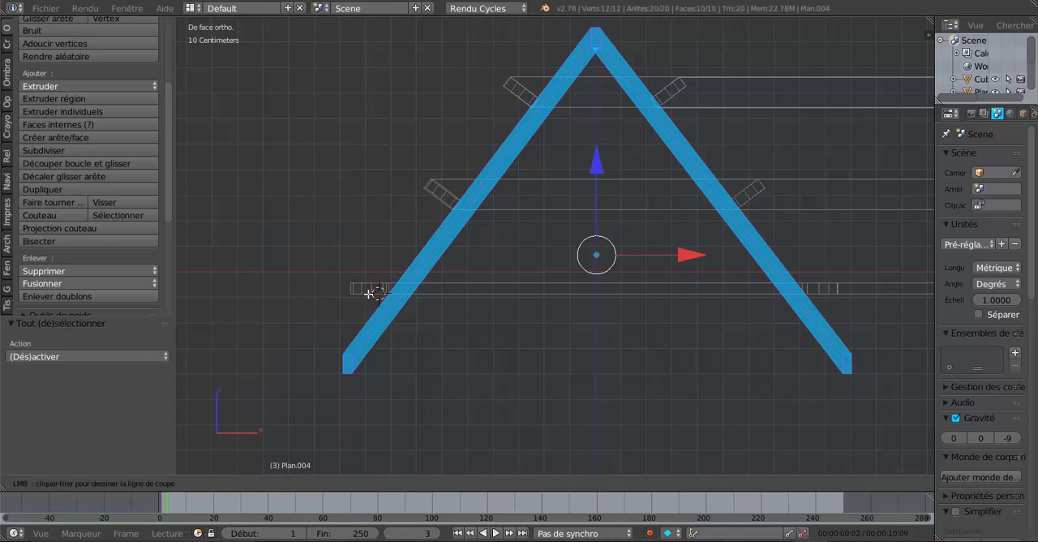
{"action": "left_click_drag", "start_coordinate": [375, 293], "coordinate": [858, 294]}
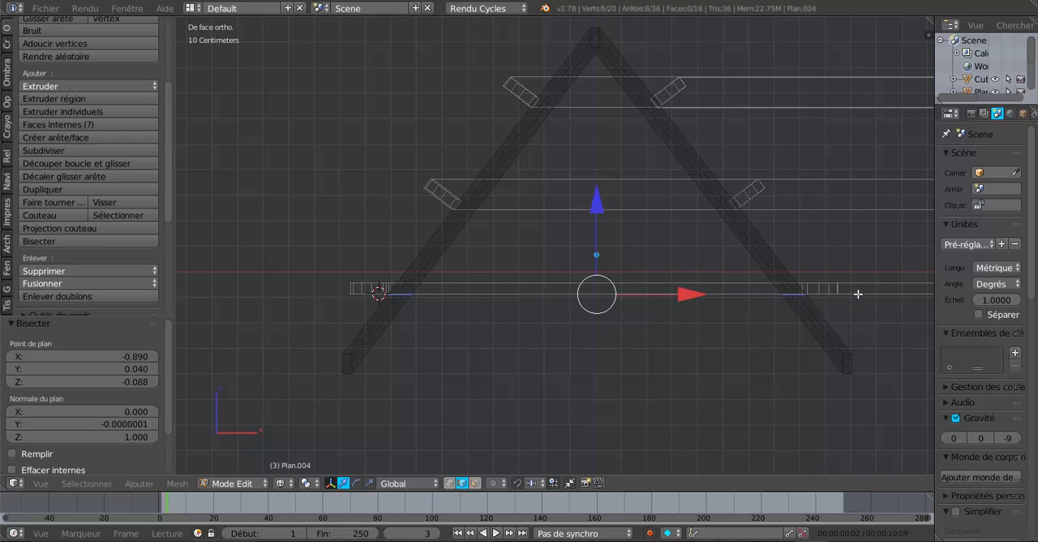
{"action": "key", "text": "v"}
{"action": "left_click", "coordinate": [858, 293]}
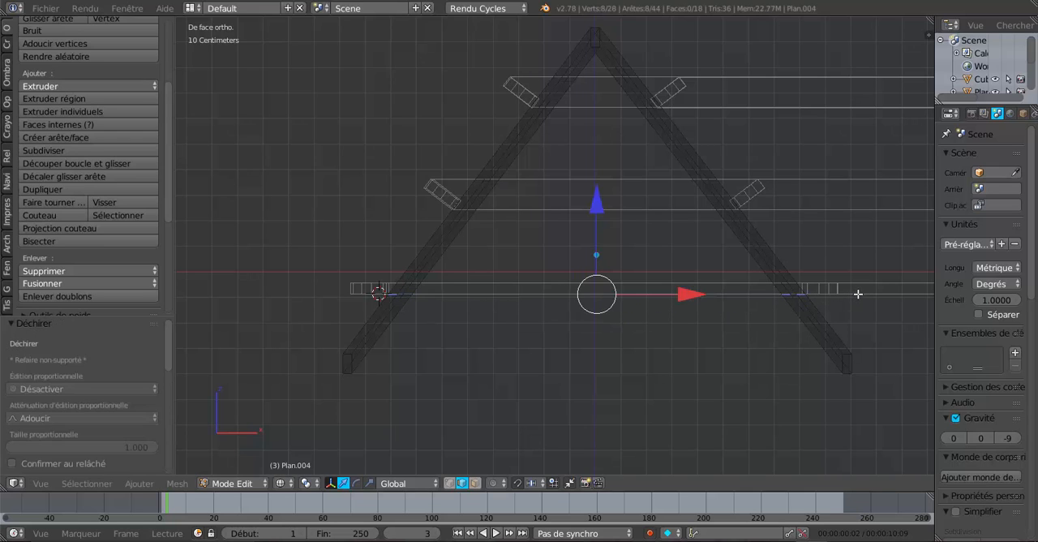
Delete the faces of both rafter ends hanging below the horizontal cut at the lowest purlins, including everything linked to them
{"action": "left_click", "coordinate": [474, 482]}
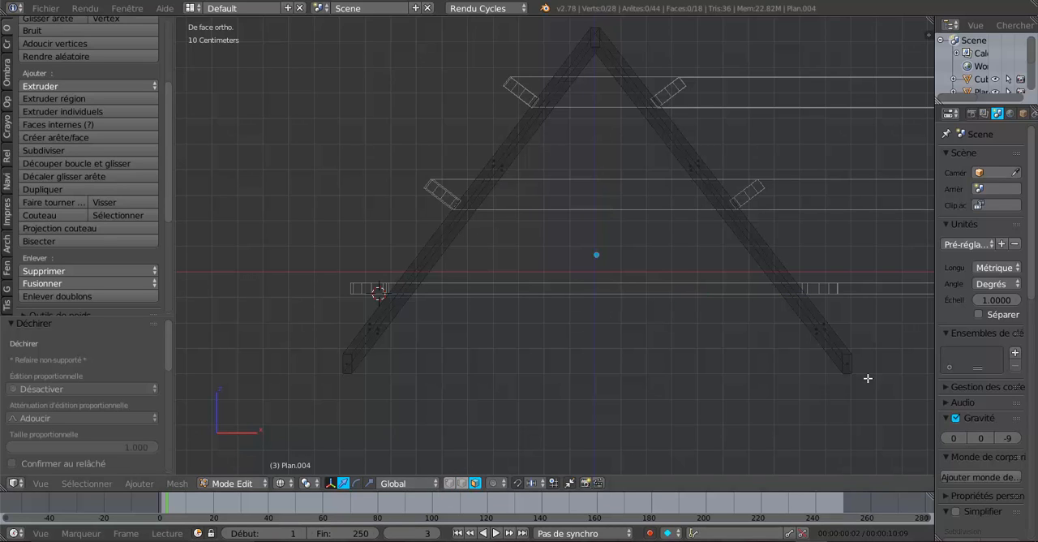
{"action": "left_click", "coordinate": [825, 329]}
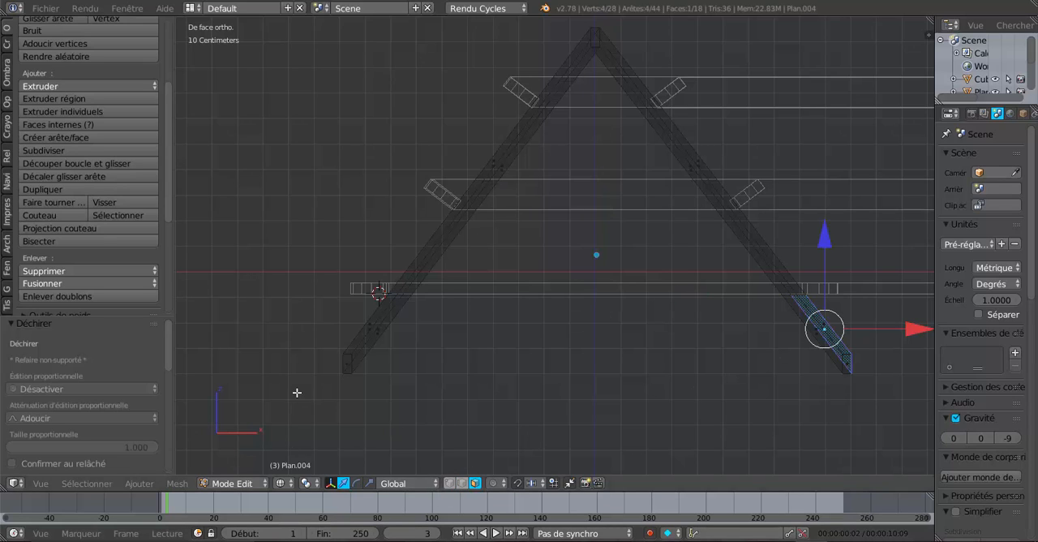
{"action": "right_click", "coordinate": [364, 350], "text": "shift"}
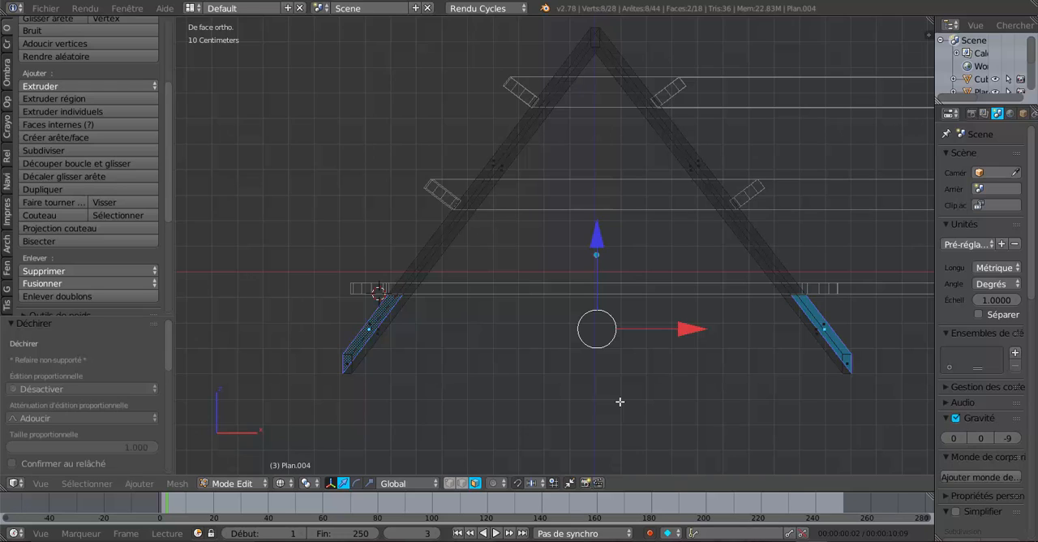
{"action": "key", "text": "ctrl+l"}
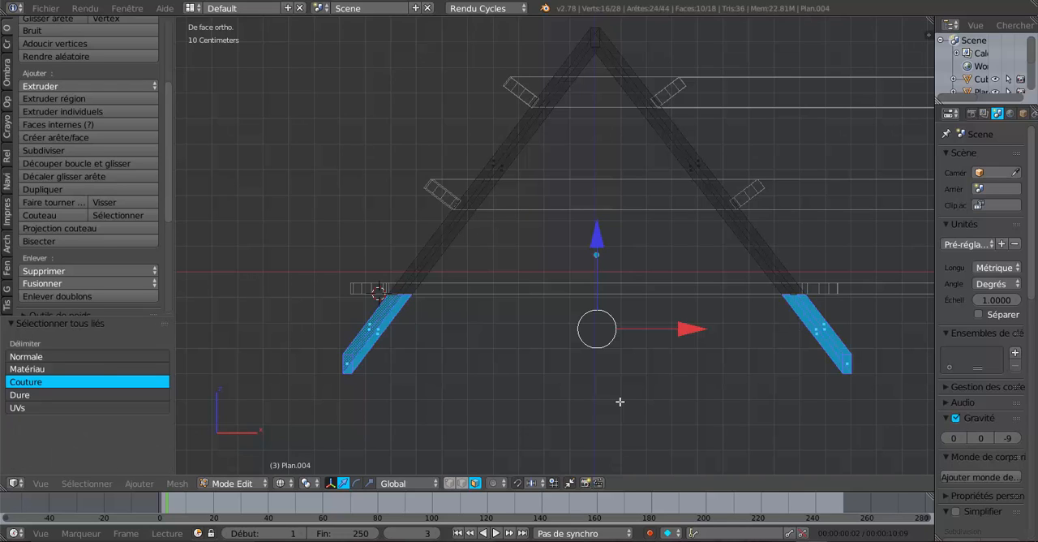
{"action": "key", "text": "x"}
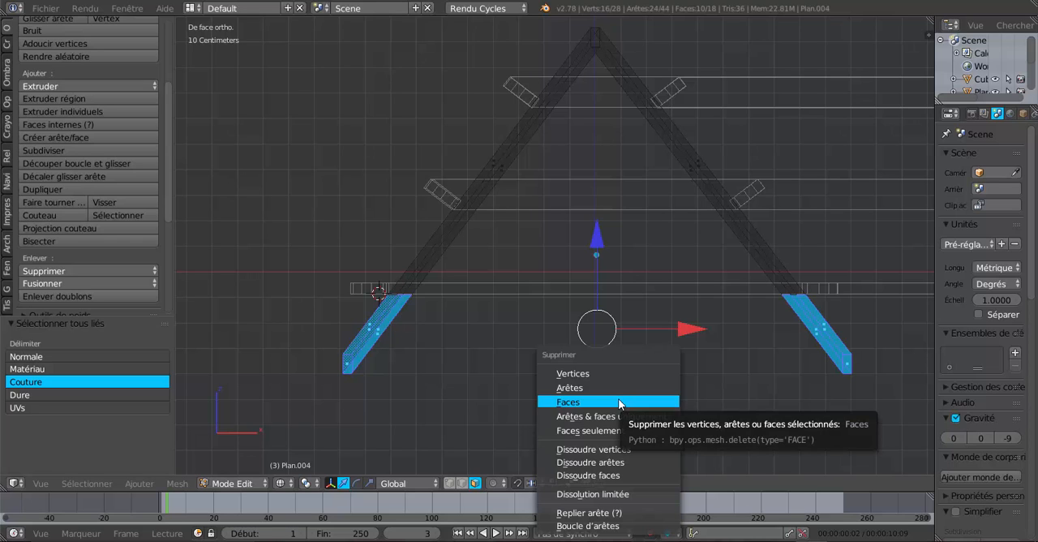
{"action": "left_click", "coordinate": [618, 402]}
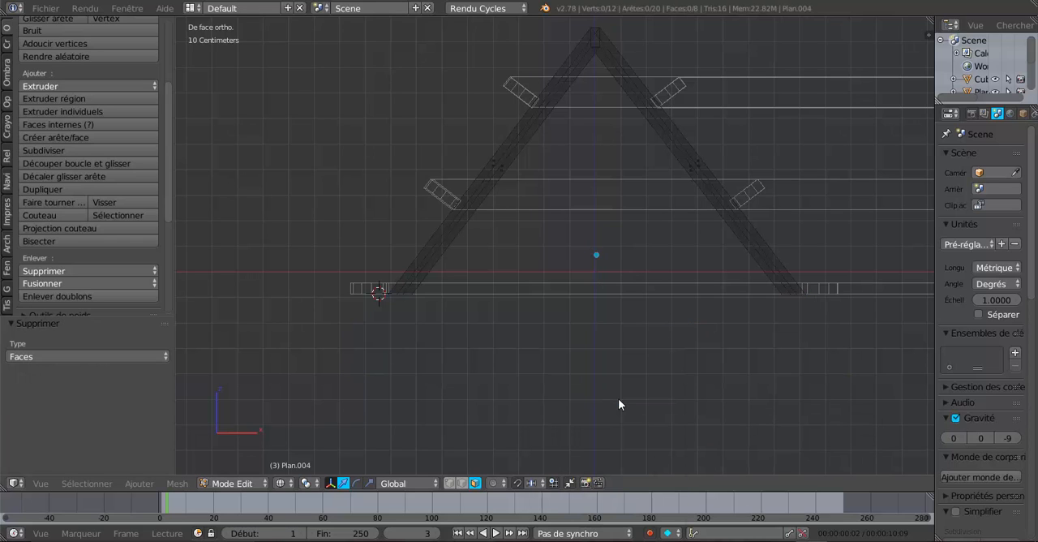
Close the open cut end of the rafter on the +X side with a new face between its opposite end edges
{"action": "middle_click_drag", "start_coordinate": [619, 401], "coordinate": [577, 370]}
{"action": "key", "text": "Tab"}
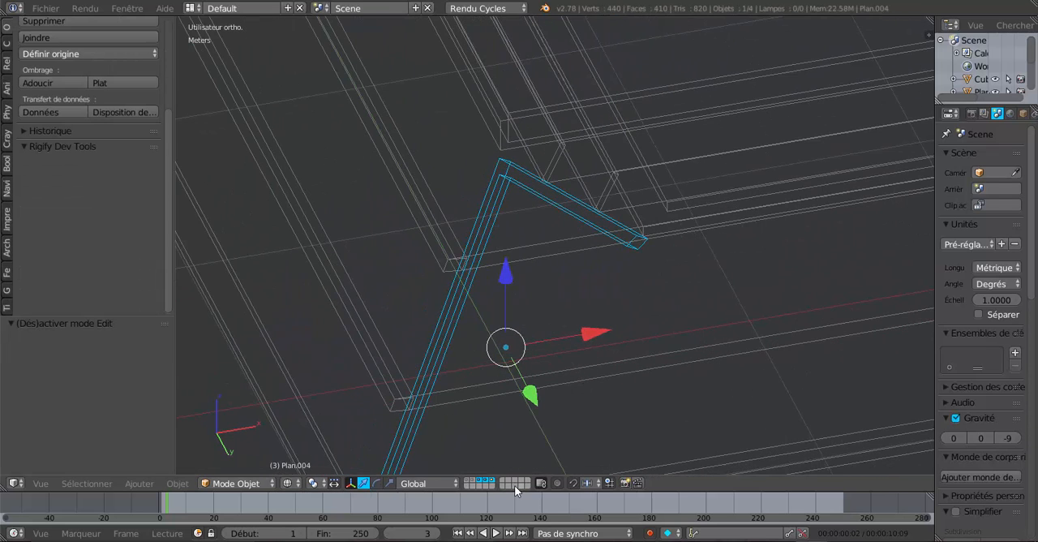
{"action": "key", "text": "Tab"}
{"action": "middle_click_drag", "start_coordinate": [659, 265], "coordinate": [665, 283]}
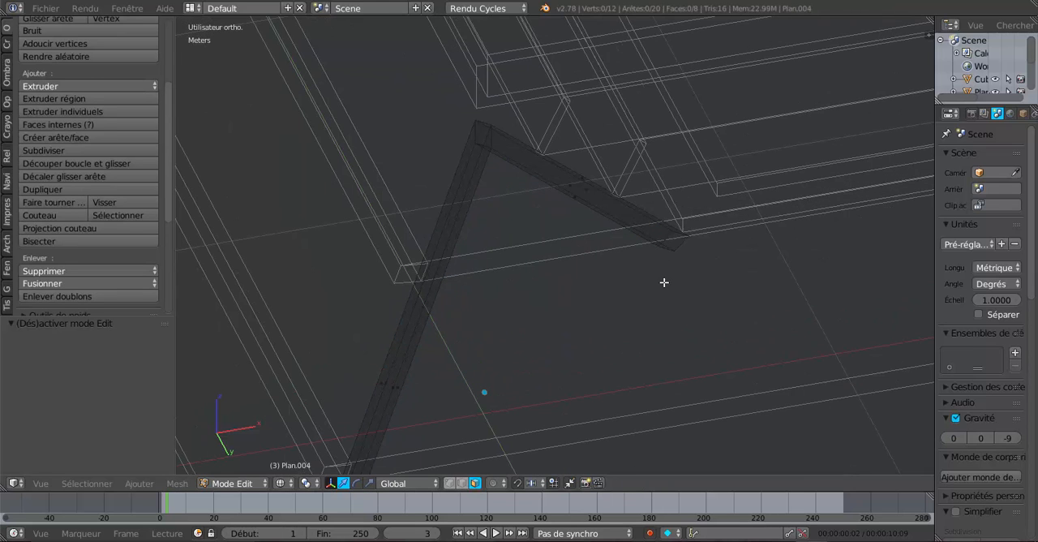
{"action": "left_click", "coordinate": [462, 482]}
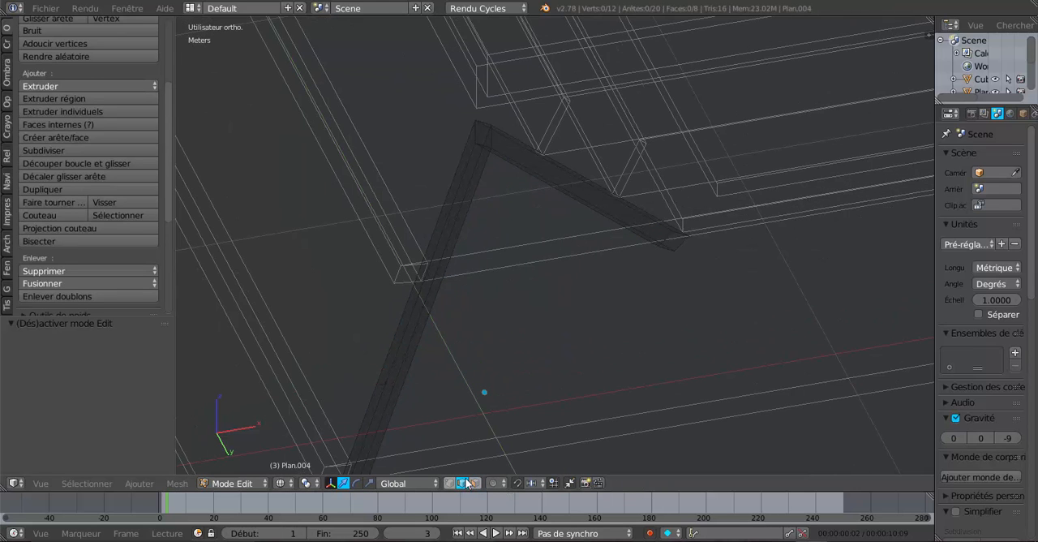
{"action": "right_click", "coordinate": [662, 235]}
{"action": "right_click", "coordinate": [690, 250], "text": "shift"}
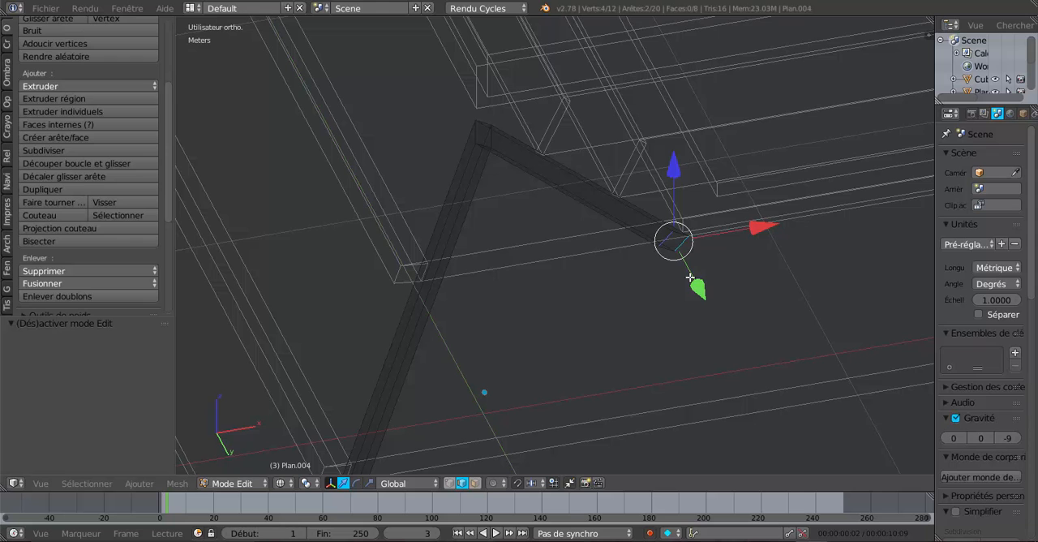
{"action": "key", "text": "f"}
Cap the open cut end of the opposite rafter, on the -X side, with a new face
{"action": "middle_click_drag", "start_coordinate": [593, 321], "coordinate": [811, 46], "text": "shift"}
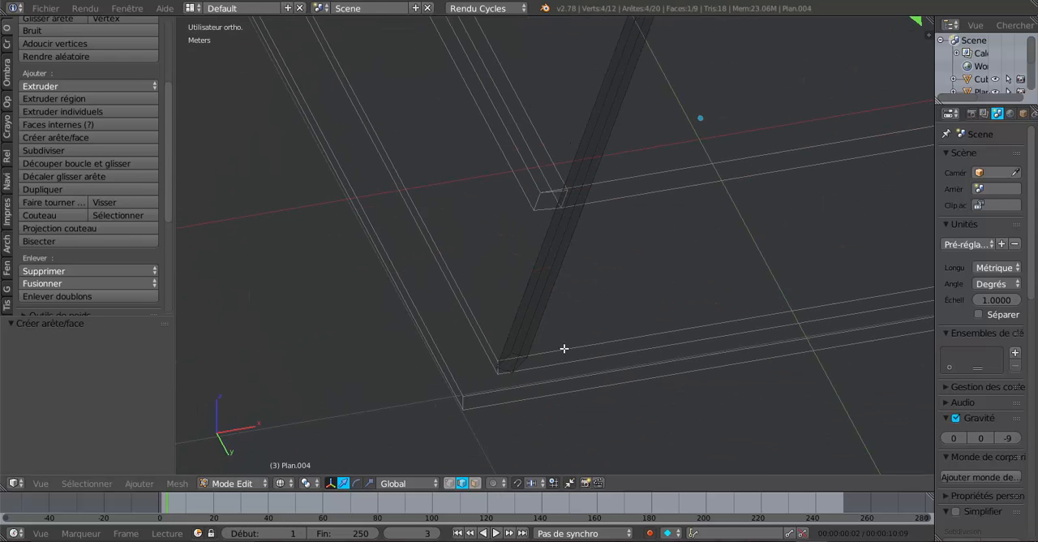
{"action": "scroll", "coordinate": [559, 342], "scroll_direction": "up", "scroll_amount": 3}
{"action": "middle_click_drag", "start_coordinate": [551, 341], "coordinate": [656, 183], "text": "shift"}
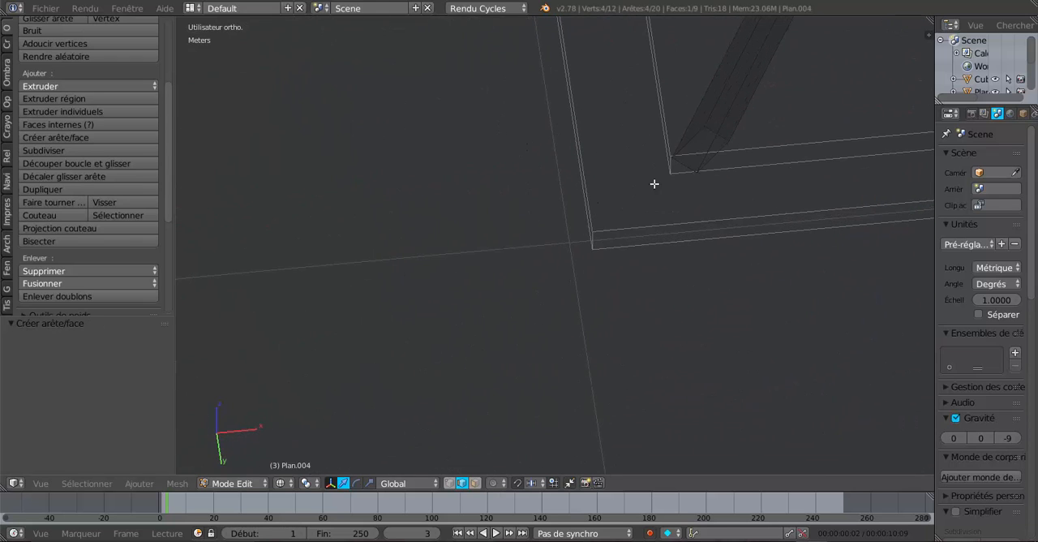
{"action": "right_click", "coordinate": [690, 134]}
{"action": "right_click", "coordinate": [724, 166], "text": "shift"}
{"action": "key", "text": "f"}
Examine the trimmed corner rafters against the purlins and the whole roof frame from several angles, in wireframe and solid shading
{"action": "middle_click_drag", "start_coordinate": [724, 169], "coordinate": [620, 292]}
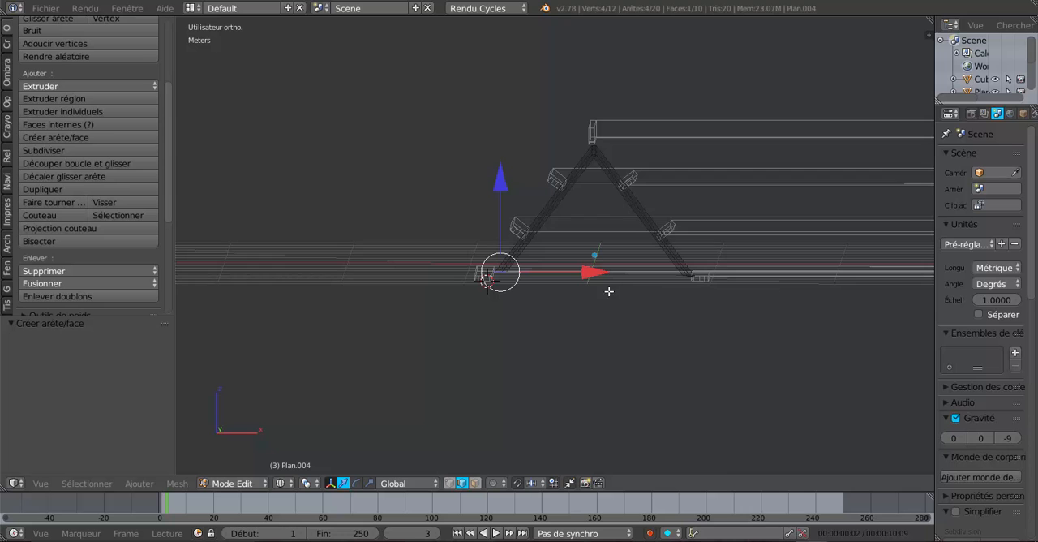
{"action": "middle_click_drag", "start_coordinate": [564, 309], "coordinate": [672, 331]}
{"action": "scroll", "coordinate": [651, 328], "scroll_direction": "down", "scroll_amount": 5}
{"action": "scroll", "coordinate": [671, 332], "scroll_direction": "up", "scroll_amount": 3}
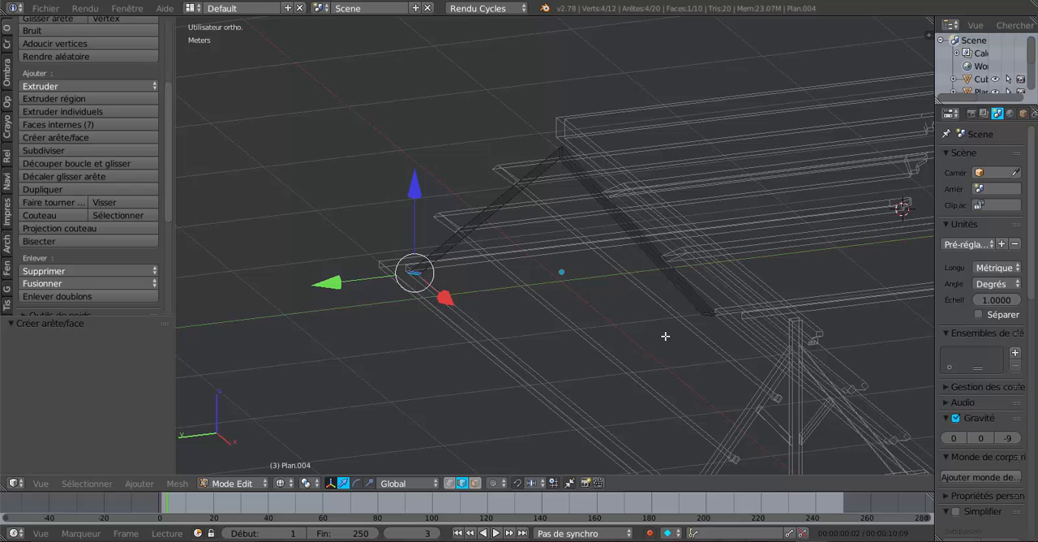
{"action": "scroll", "coordinate": [718, 375], "scroll_direction": "up", "scroll_amount": 2}
{"action": "middle_click_drag", "start_coordinate": [665, 373], "coordinate": [629, 366]}
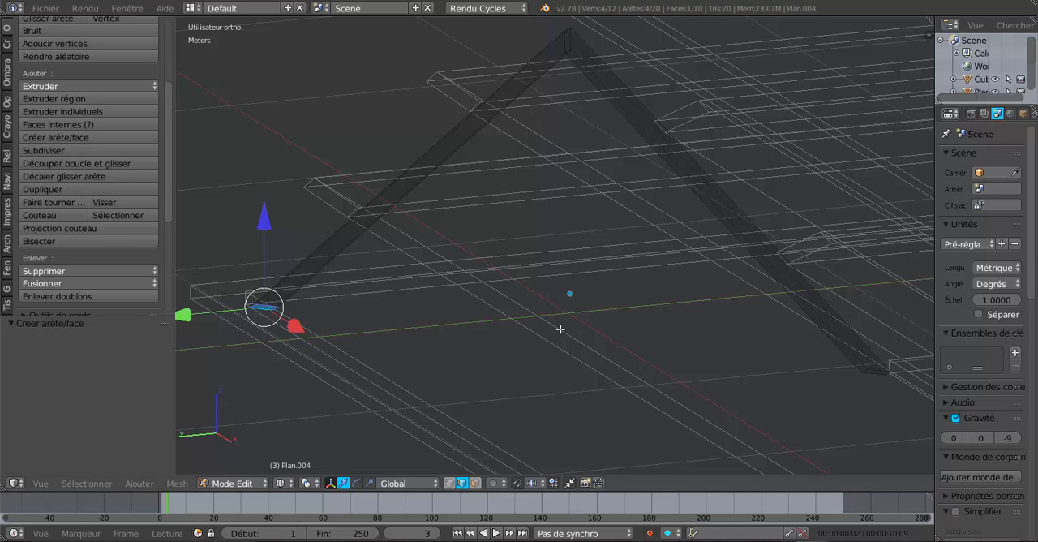
{"action": "key", "text": "z"}
{"action": "mouse_move", "coordinate": [605, 370]}
{"action": "middle_mouse_down"}
{"action": "mouse_move", "coordinate": [600, 348]}
{"action": "mouse_move", "coordinate": [616, 354]}
{"action": "middle_mouse_up"}
{"action": "scroll", "coordinate": [622, 359], "scroll_direction": "down", "scroll_amount": 4}
{"action": "middle_click_drag", "start_coordinate": [640, 385], "coordinate": [613, 391]}
{"action": "scroll", "coordinate": [632, 377], "scroll_direction": "down", "scroll_amount": 4}
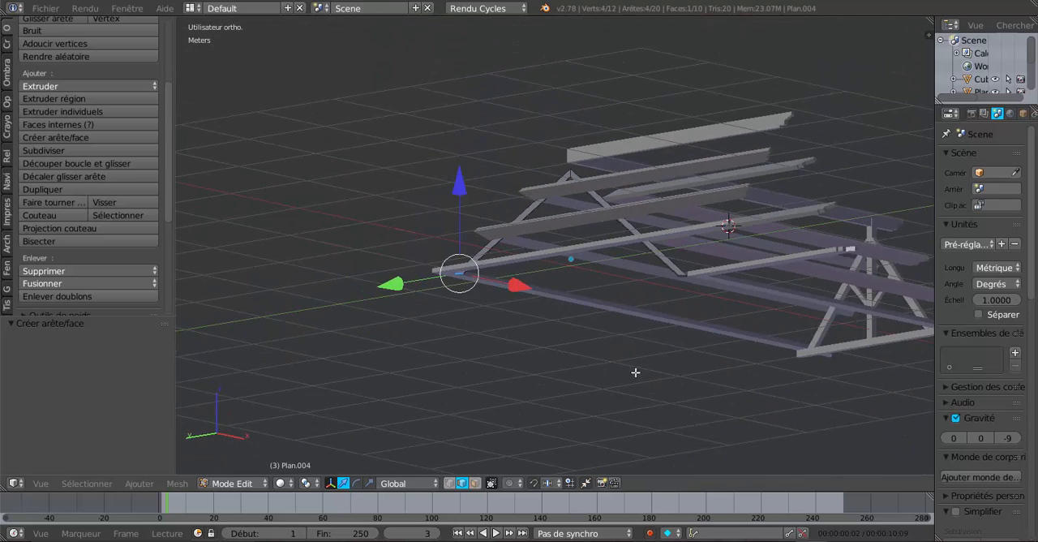
{"action": "middle_click_drag", "start_coordinate": [687, 366], "coordinate": [648, 375]}
{"action": "scroll", "coordinate": [652, 375], "scroll_direction": "up", "scroll_amount": 2}
{"action": "scroll", "coordinate": [653, 373], "scroll_direction": "down", "scroll_amount": 2}
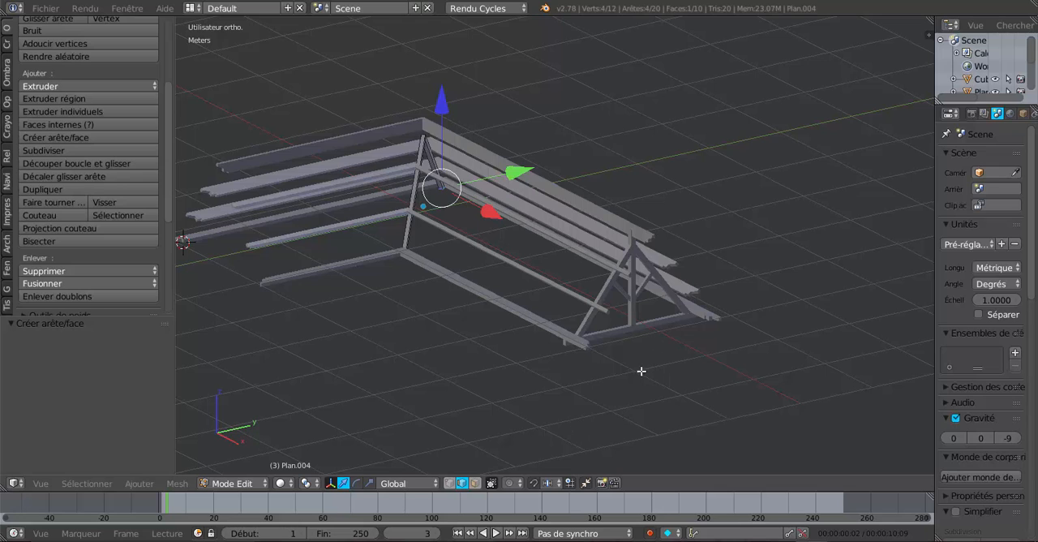
Leave the corner rafters' mesh and open the existing end truss's mesh for editing, viewed at its bottom tie beam
{"action": "key", "text": "Tab"}
{"action": "right_click", "coordinate": [641, 338]}
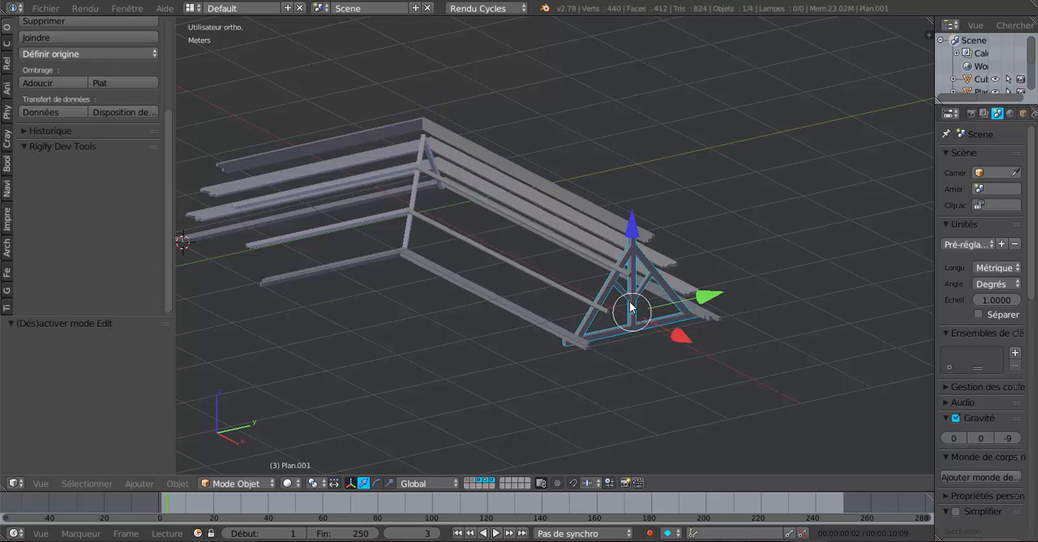
{"action": "scroll", "coordinate": [643, 381], "scroll_direction": "up", "scroll_amount": 2}
{"action": "key", "text": "Tab"}
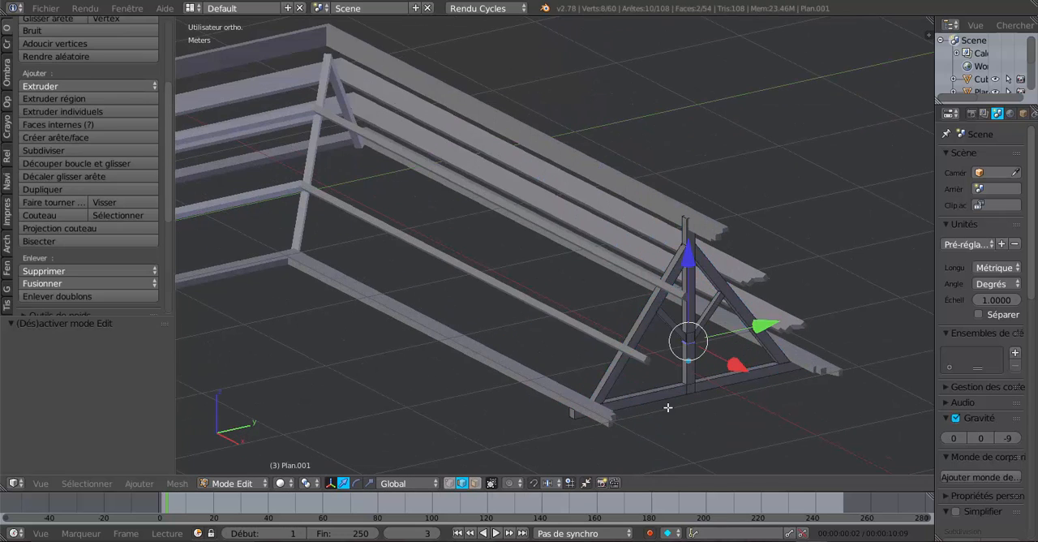
{"action": "middle_click_drag", "start_coordinate": [719, 443], "coordinate": [638, 316], "text": "shift"}
{"action": "scroll", "coordinate": [686, 329], "scroll_direction": "up", "scroll_amount": 3}
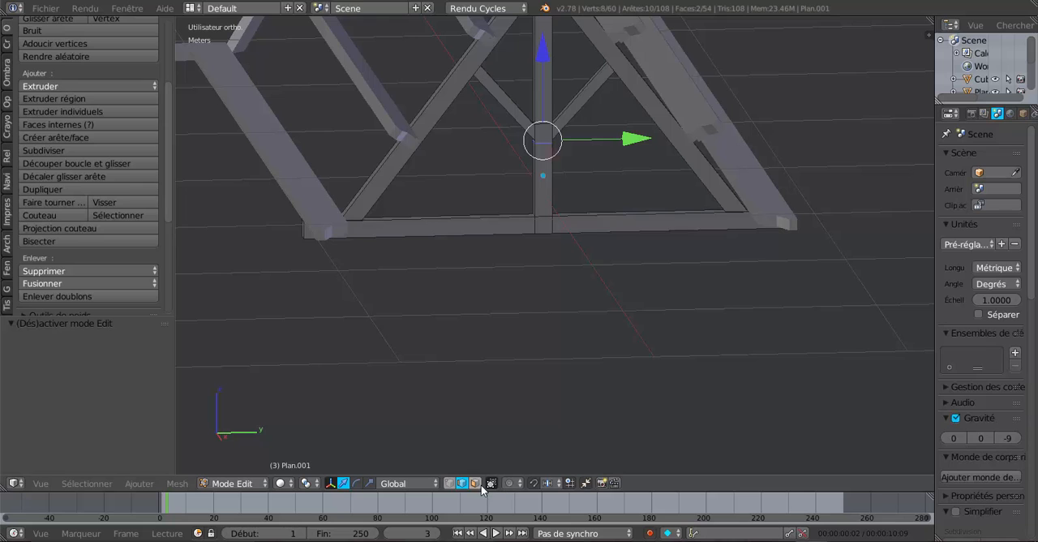
Duplicate the three outer side faces of the end truss's tie beam and move the copy about 27 cm along X
{"action": "left_click", "coordinate": [476, 484]}
{"action": "right_click", "coordinate": [449, 228]}
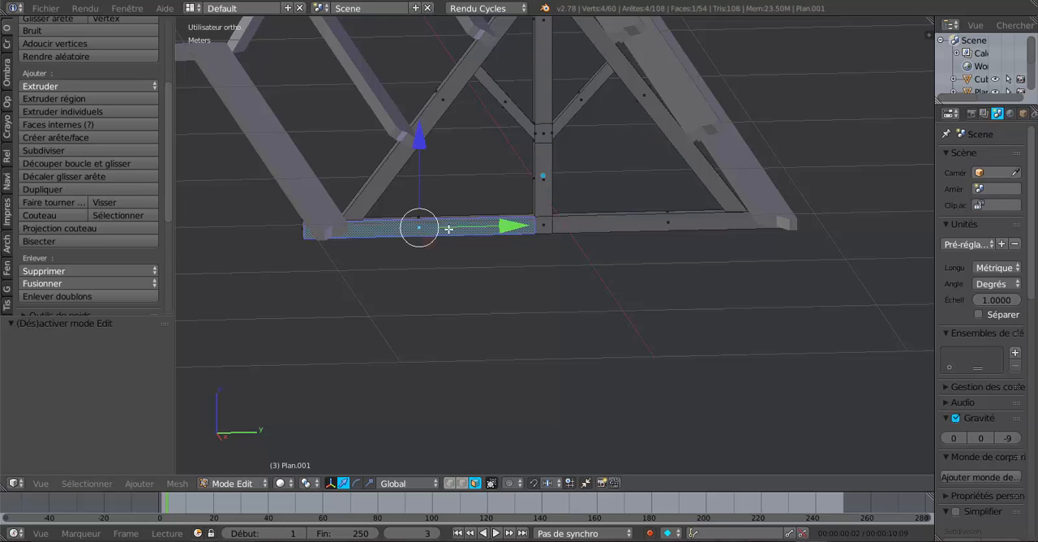
{"action": "right_click", "coordinate": [545, 225], "text": "shift"}
{"action": "right_click", "coordinate": [604, 223], "text": "shift"}
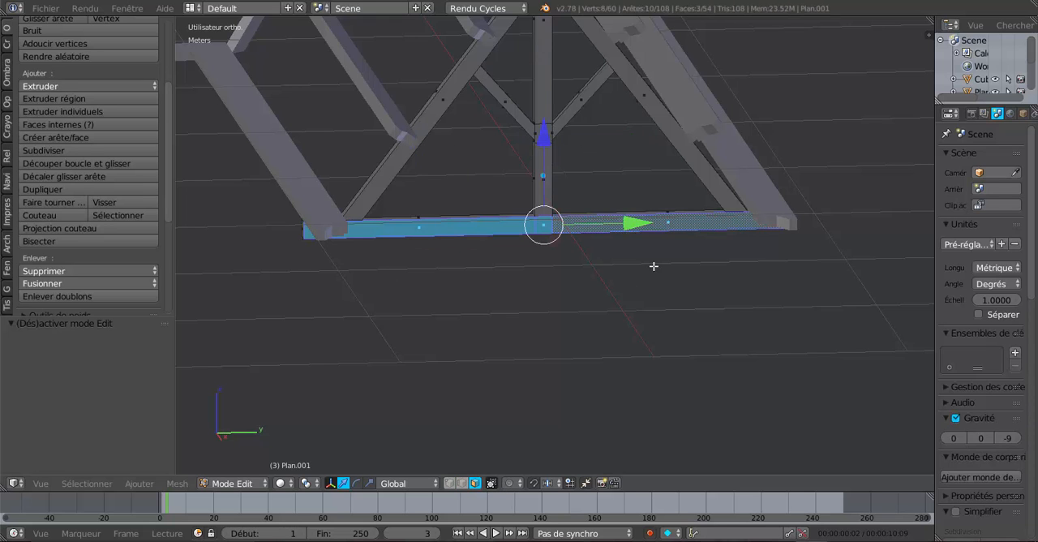
{"action": "middle_click_drag", "start_coordinate": [656, 267], "coordinate": [402, 370]}
{"action": "scroll", "coordinate": [593, 343], "scroll_direction": "up", "scroll_amount": 3}
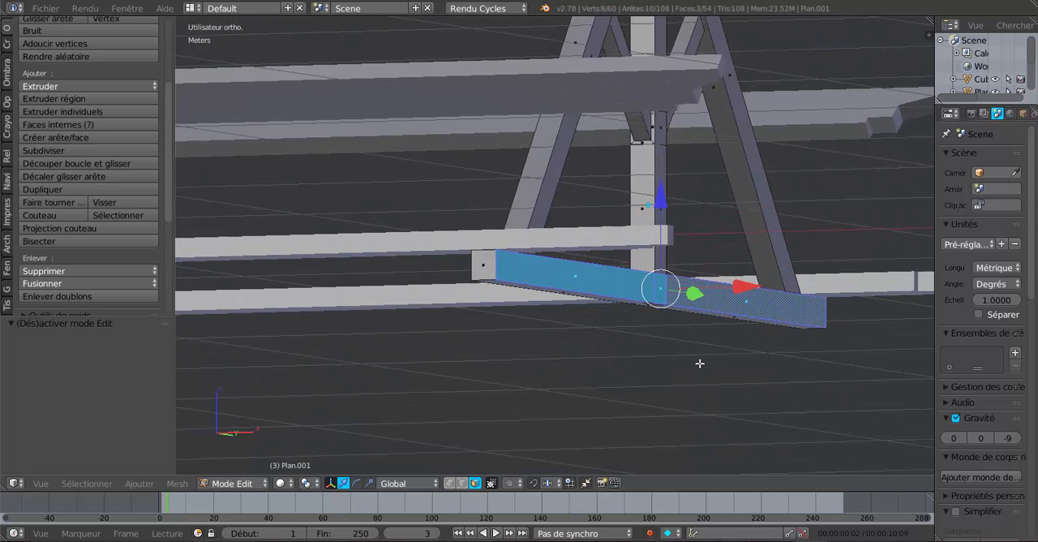
{"action": "key", "text": "shift+d"}
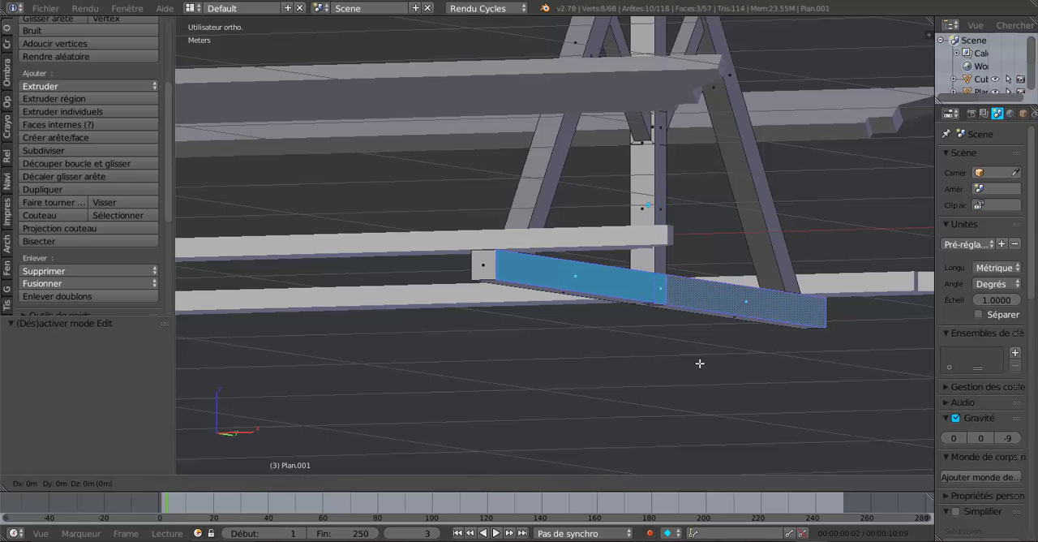
{"action": "right_click", "coordinate": [697, 360]}
{"action": "middle_click_drag", "start_coordinate": [668, 321], "coordinate": [716, 359]}
{"action": "left_click", "coordinate": [777, 372]}
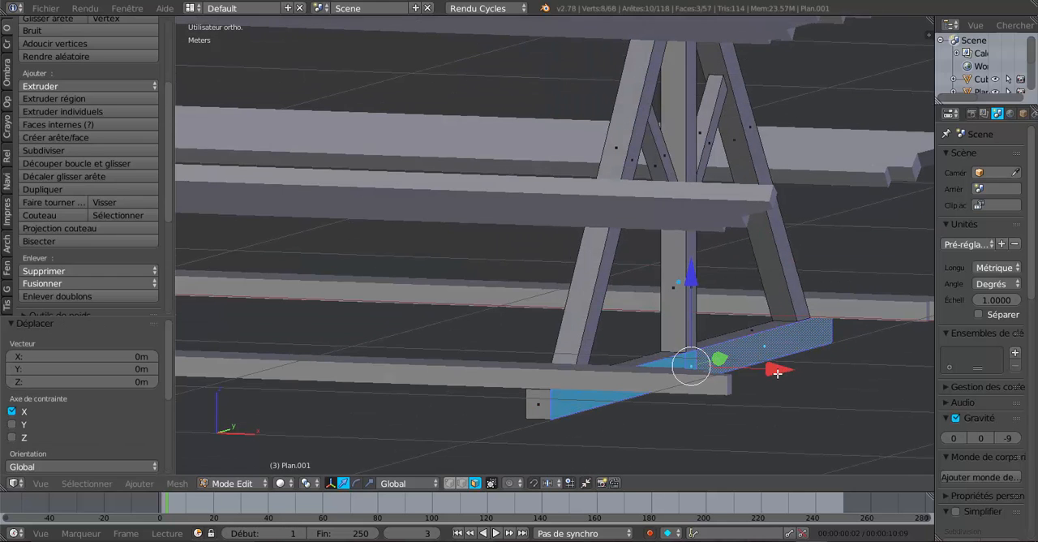
{"action": "left_click_drag", "start_coordinate": [777, 373], "coordinate": [889, 405]}
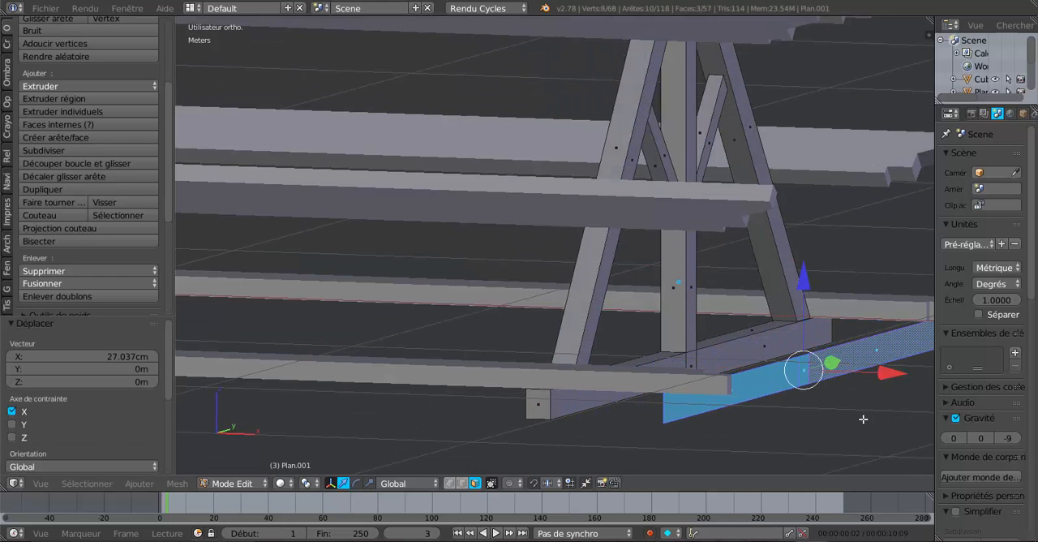
Separate the duplicated tie beam faces into their own object and select that object in Object Mode
{"action": "key", "text": "p"}
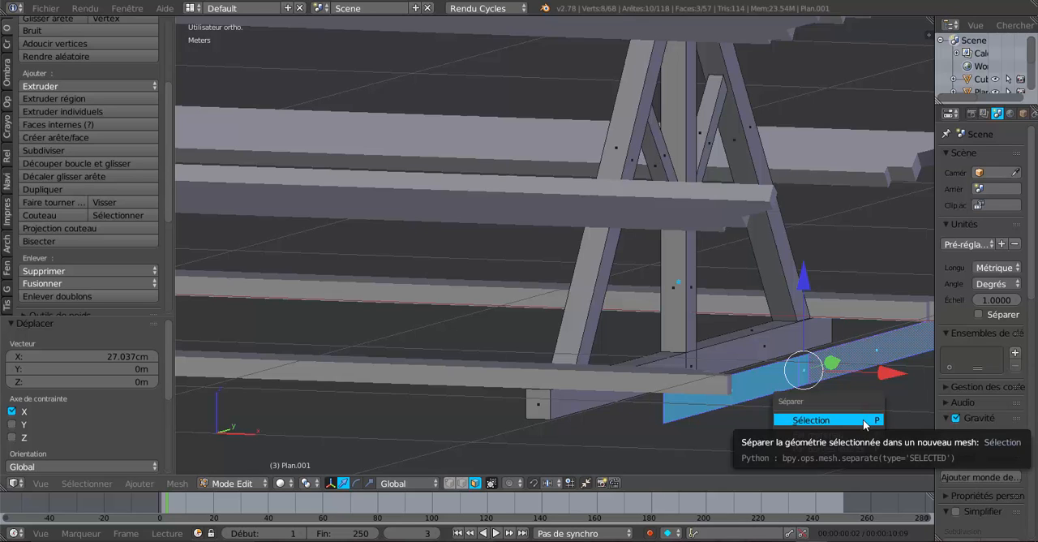
{"action": "left_click", "coordinate": [864, 420]}
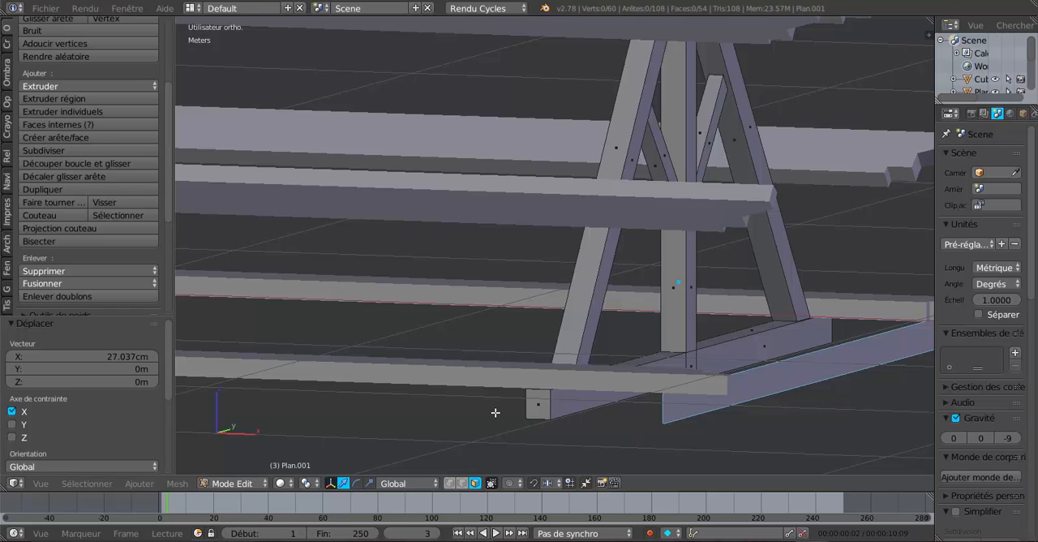
{"action": "key", "text": "Tab"}
{"action": "scroll", "coordinate": [701, 393], "scroll_direction": "down", "scroll_amount": 1}
{"action": "scroll", "coordinate": [754, 396], "scroll_direction": "down", "scroll_amount": 3}
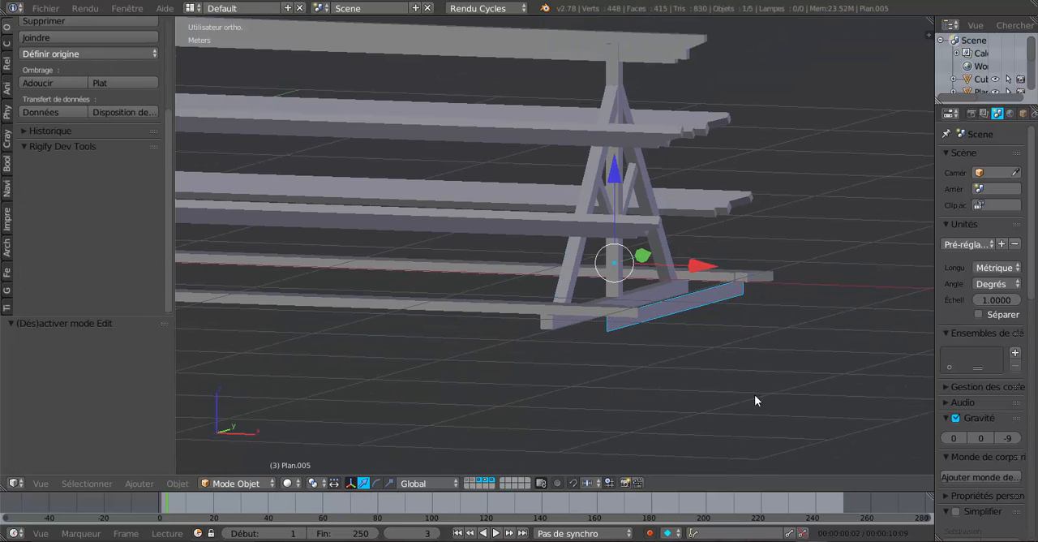
Dissolve the two vertical edges in the middle of the separated tie beam strip, merging it into a single face
{"action": "middle_click_drag", "start_coordinate": [722, 390], "coordinate": [735, 406]}
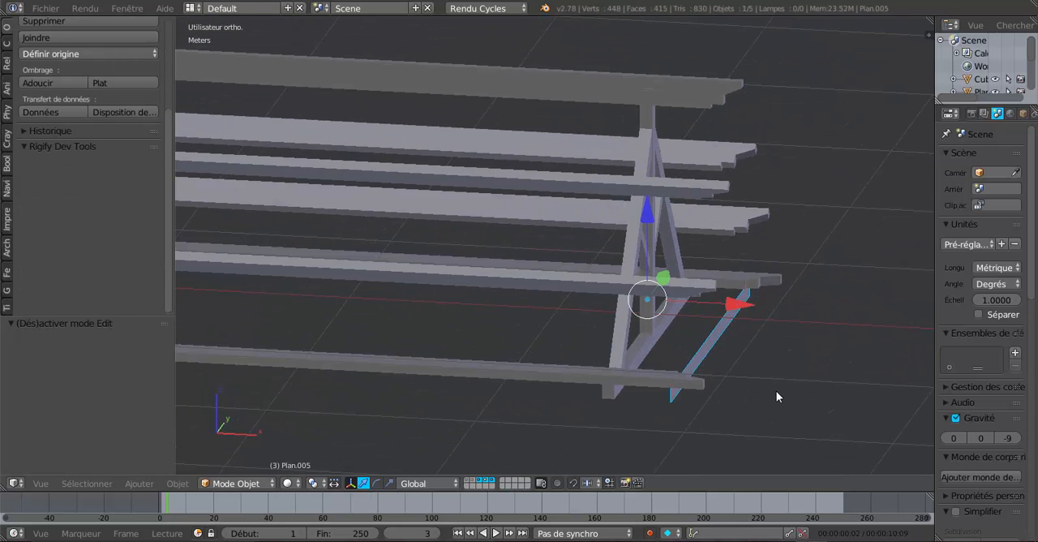
{"action": "scroll", "coordinate": [726, 377], "scroll_direction": "up", "scroll_amount": 4}
{"action": "key", "text": "Tab"}
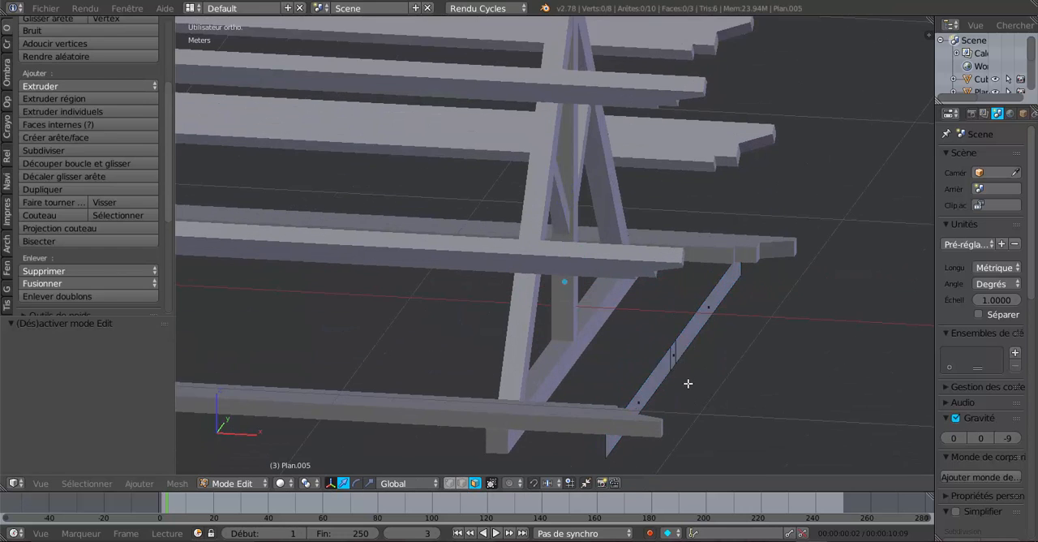
{"action": "middle_click_drag", "start_coordinate": [688, 382], "coordinate": [661, 370]}
{"action": "scroll", "coordinate": [607, 357], "scroll_direction": "up", "scroll_amount": 3}
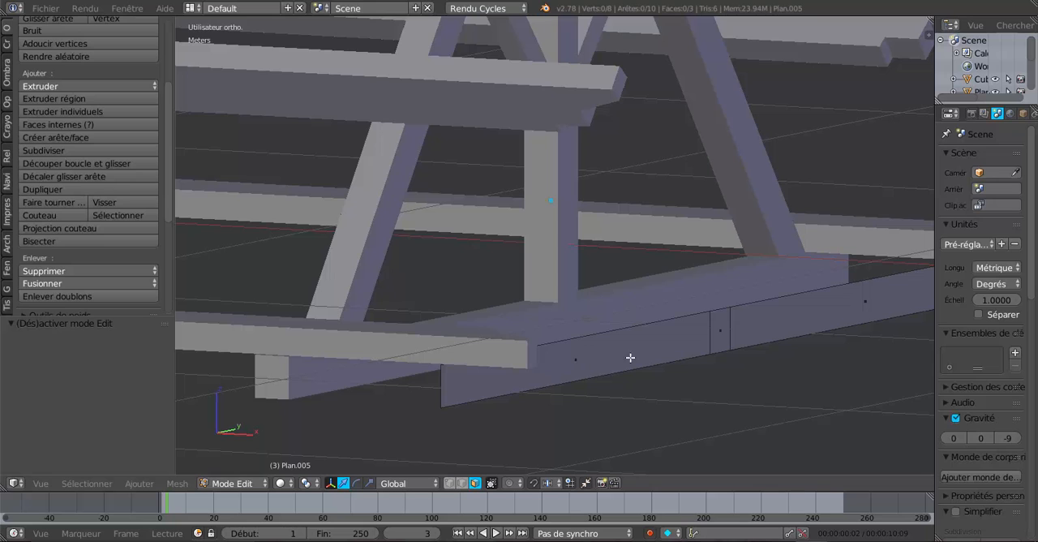
{"action": "middle_click_drag", "start_coordinate": [703, 390], "coordinate": [658, 399]}
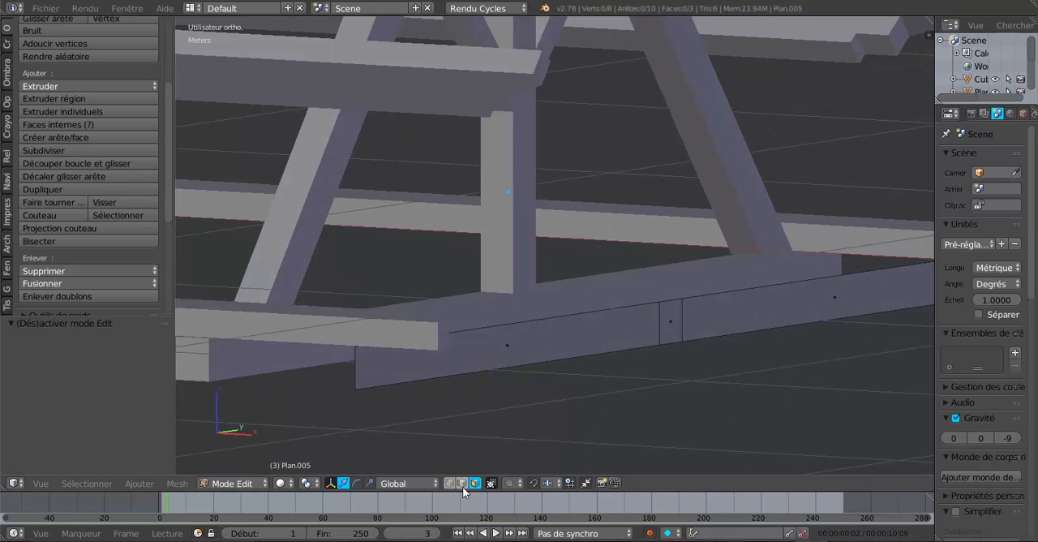
{"action": "right_click", "coordinate": [657, 329]}
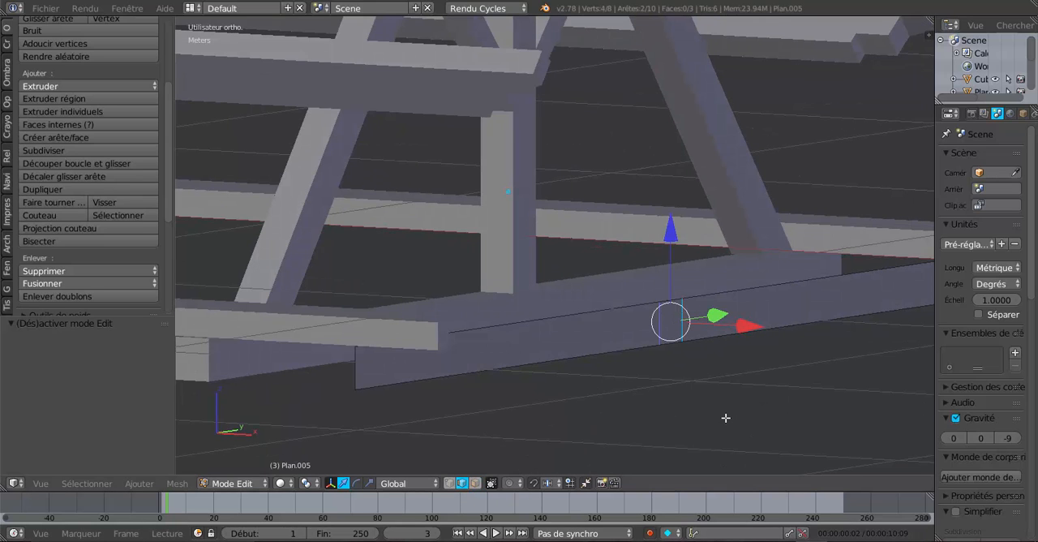
{"action": "key", "text": "x"}
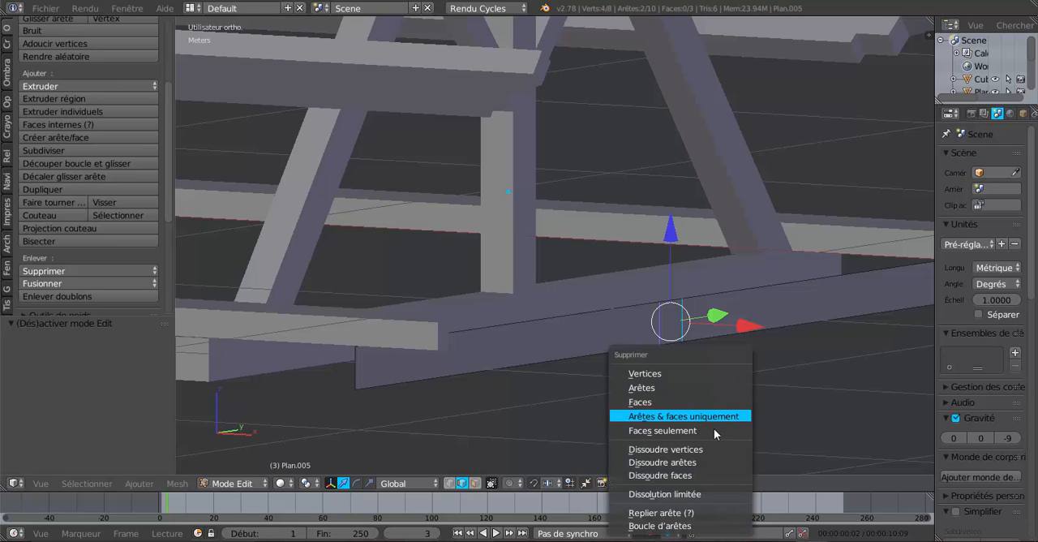
{"action": "left_click", "coordinate": [702, 462]}
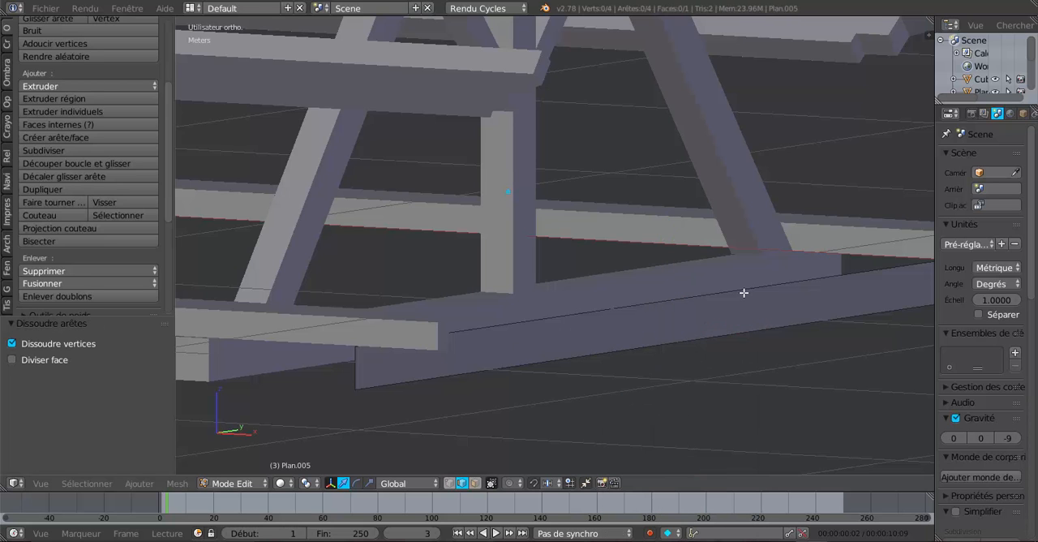
Return the merged tie beam strip to Object Mode and set its origin to its geometry
{"action": "scroll", "coordinate": [744, 294], "scroll_direction": "down", "scroll_amount": 5}
{"action": "scroll", "coordinate": [743, 297], "scroll_direction": "up", "scroll_amount": 2}
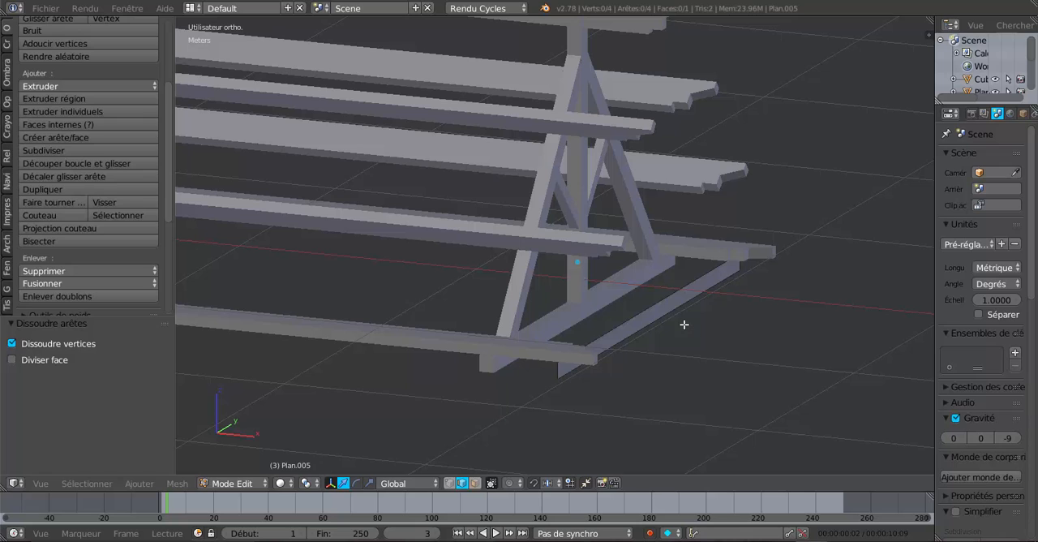
{"action": "key", "text": "Tab"}
{"action": "scroll", "coordinate": [671, 309], "scroll_direction": "down", "scroll_amount": 3}
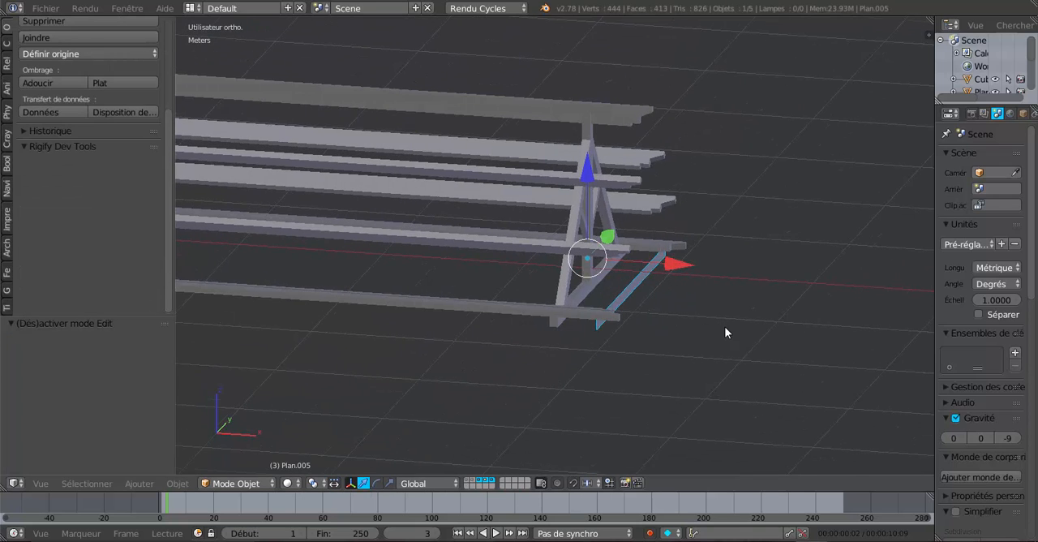
{"action": "scroll", "coordinate": [725, 328], "scroll_direction": "up", "scroll_amount": 2}
{"action": "middle_click_drag", "start_coordinate": [773, 323], "coordinate": [785, 319]}
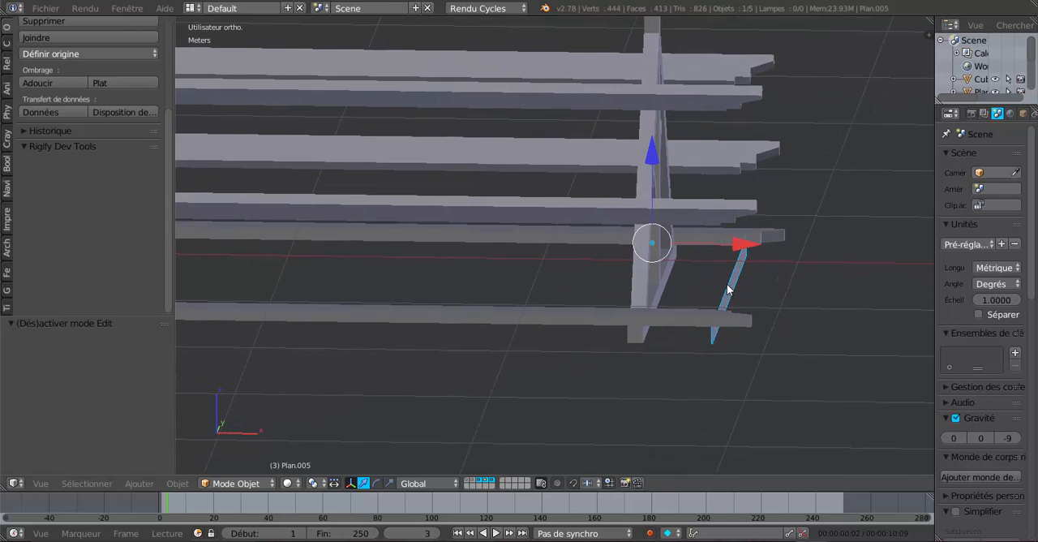
{"action": "middle_click_drag", "start_coordinate": [680, 348], "coordinate": [630, 353]}
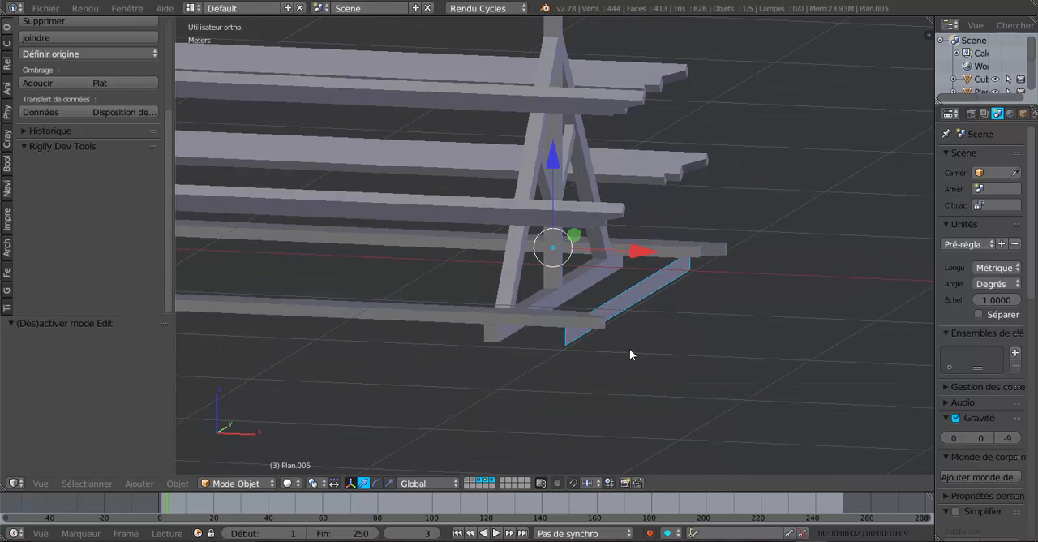
{"action": "left_click", "coordinate": [49, 52]}
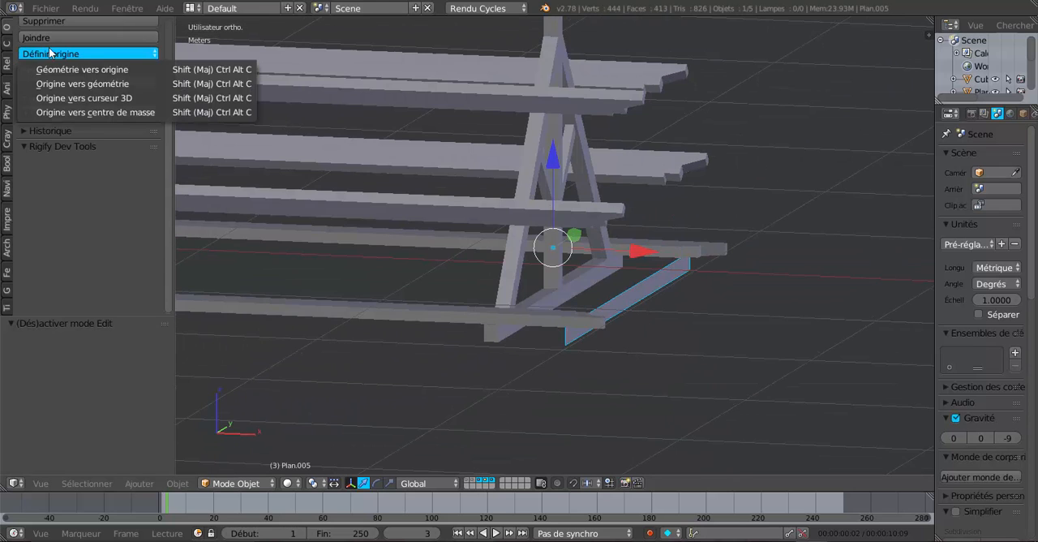
{"action": "left_click", "coordinate": [67, 84]}
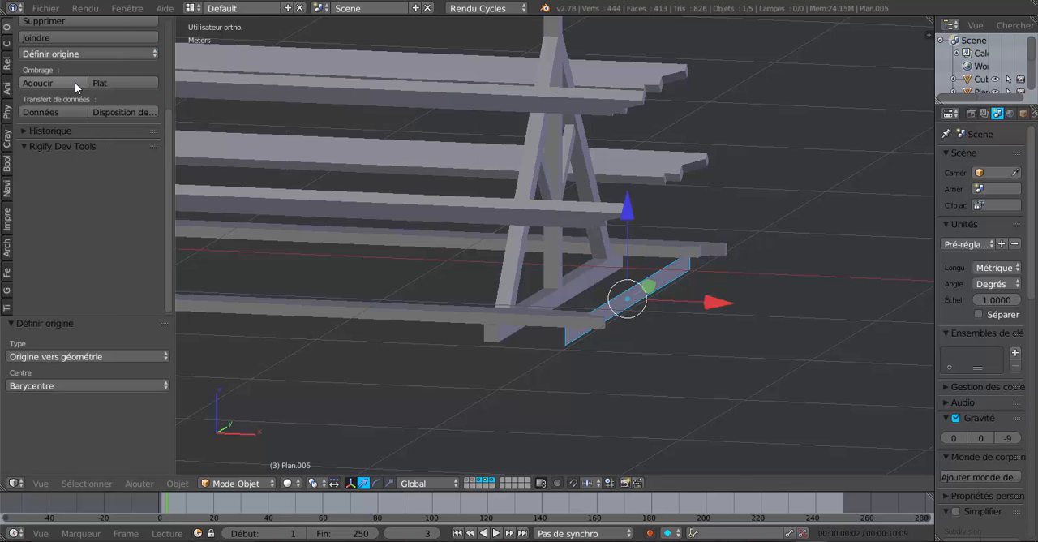
Move the strip about -33 cm along X, fine-tuning by about 1 mm, flush with the inner face of the end truss's tie beam
{"action": "middle_click_drag", "start_coordinate": [677, 319], "coordinate": [624, 298]}
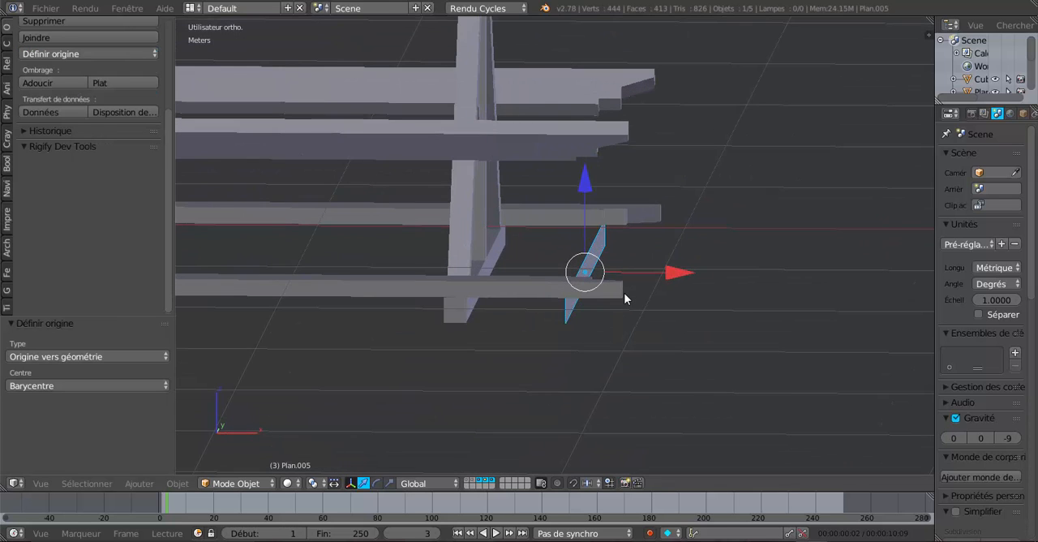
{"action": "left_click", "coordinate": [553, 270]}
{"action": "key", "text": "KP_1"}
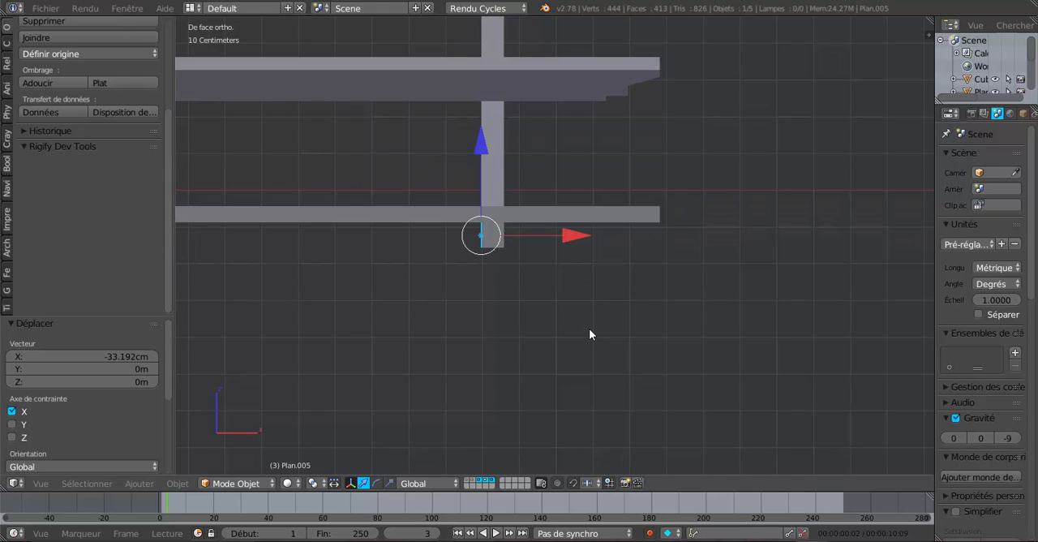
{"action": "scroll", "coordinate": [588, 334], "scroll_direction": "up", "scroll_amount": 6}
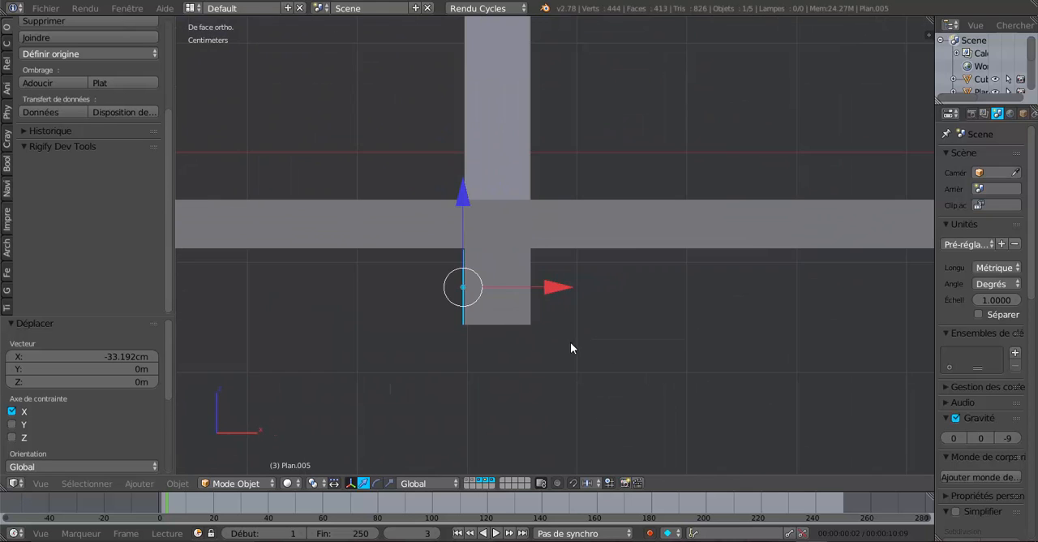
{"action": "middle_click_drag", "start_coordinate": [571, 342], "coordinate": [652, 350], "text": "shift"}
{"action": "scroll", "coordinate": [651, 348], "scroll_direction": "up", "scroll_amount": 3}
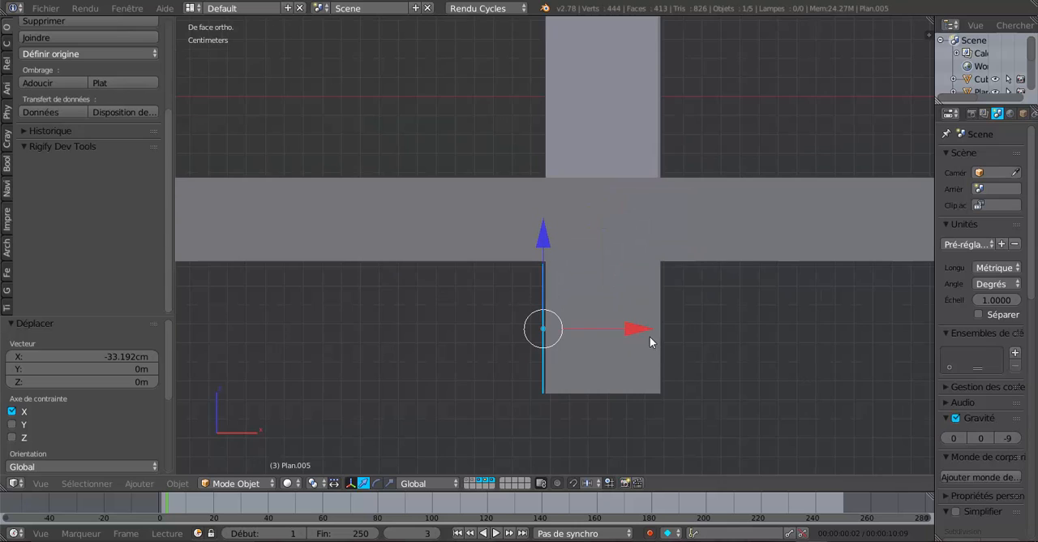
{"action": "left_click_drag", "start_coordinate": [640, 330], "coordinate": [643, 328]}
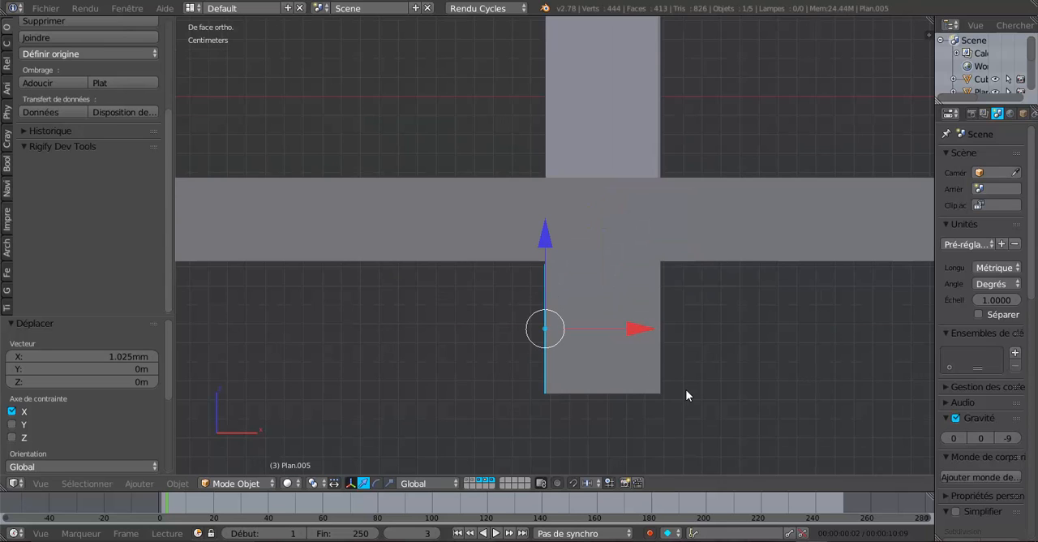
Extrude the strip's face about 6 cm along X to the end truss's thickness and set the beam's origin to its geometry
{"action": "key", "text": "Tab"}
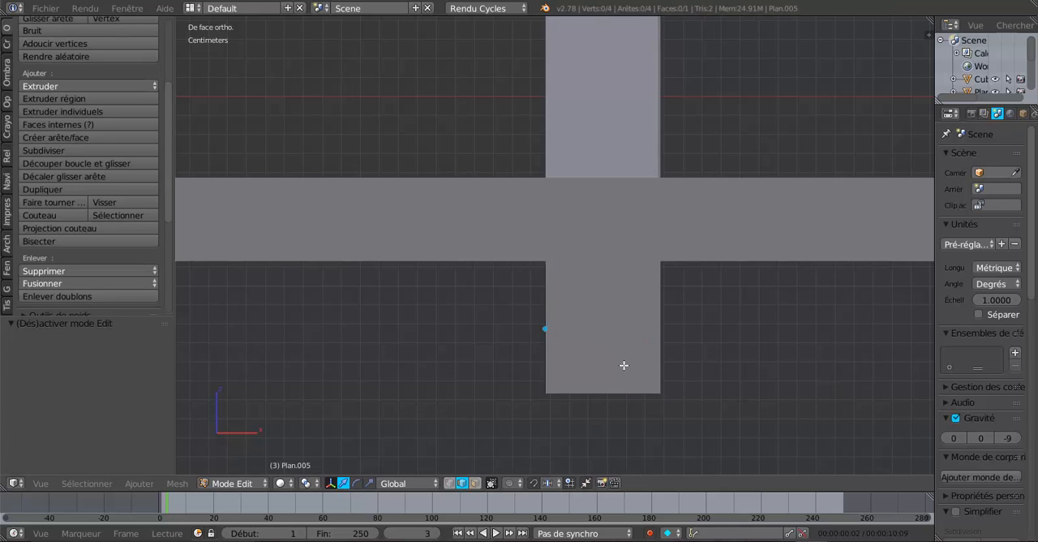
{"action": "key", "text": "a"}
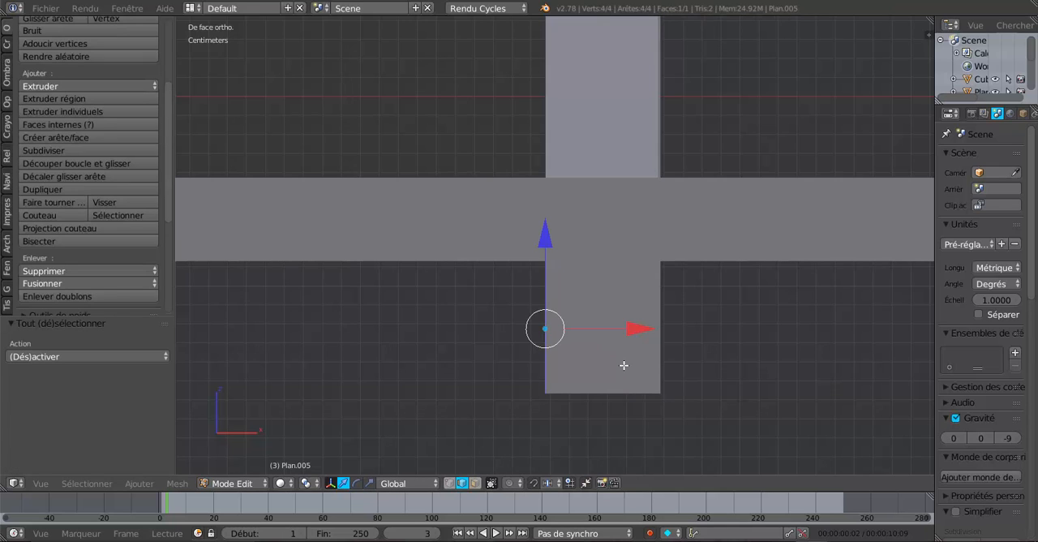
{"action": "key", "text": "e"}
{"action": "left_click", "coordinate": [624, 365]}
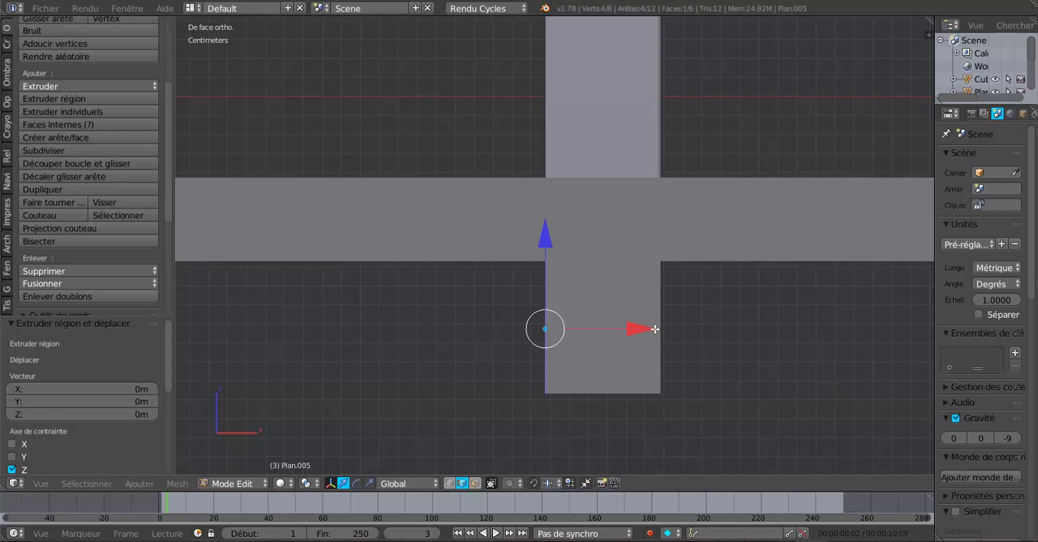
{"action": "left_click_drag", "start_coordinate": [653, 330], "coordinate": [751, 341]}
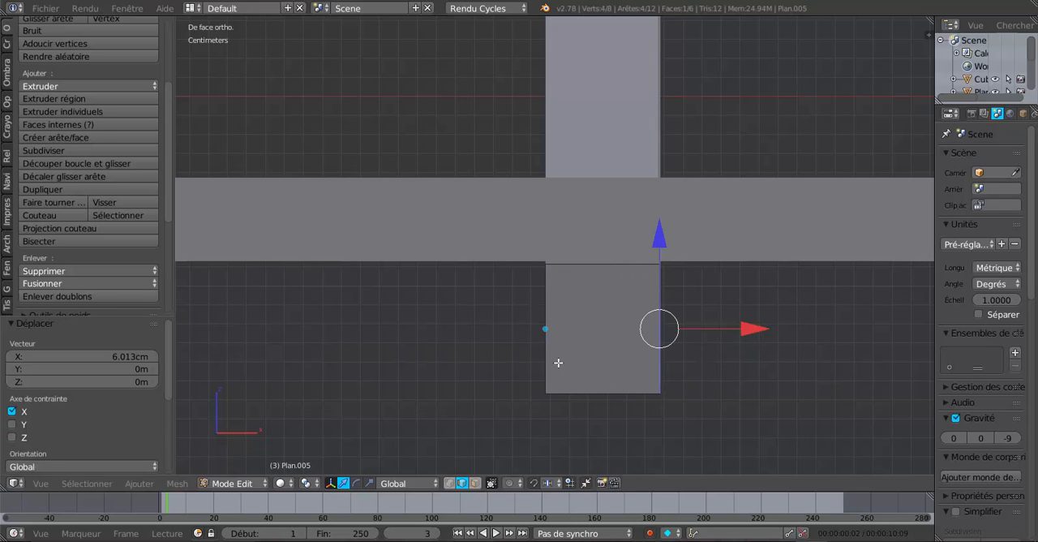
{"action": "key", "text": "Tab"}
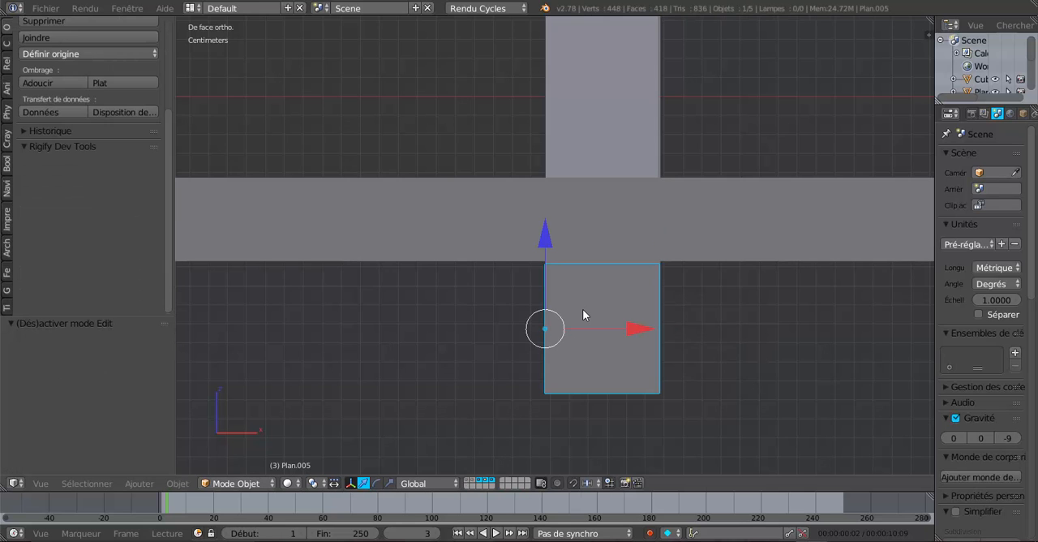
{"action": "left_click", "coordinate": [73, 53]}
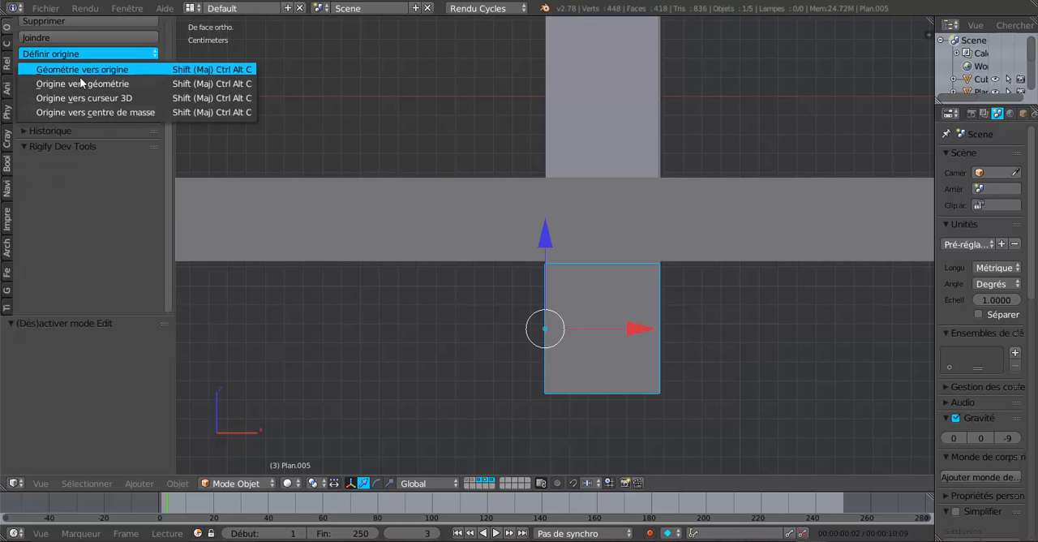
{"action": "left_click", "coordinate": [82, 83]}
Move the new tie beam along X towards the roof corner, by about -51 cm and another -3.2 m
{"action": "scroll", "coordinate": [636, 342], "scroll_direction": "down", "scroll_amount": 4}
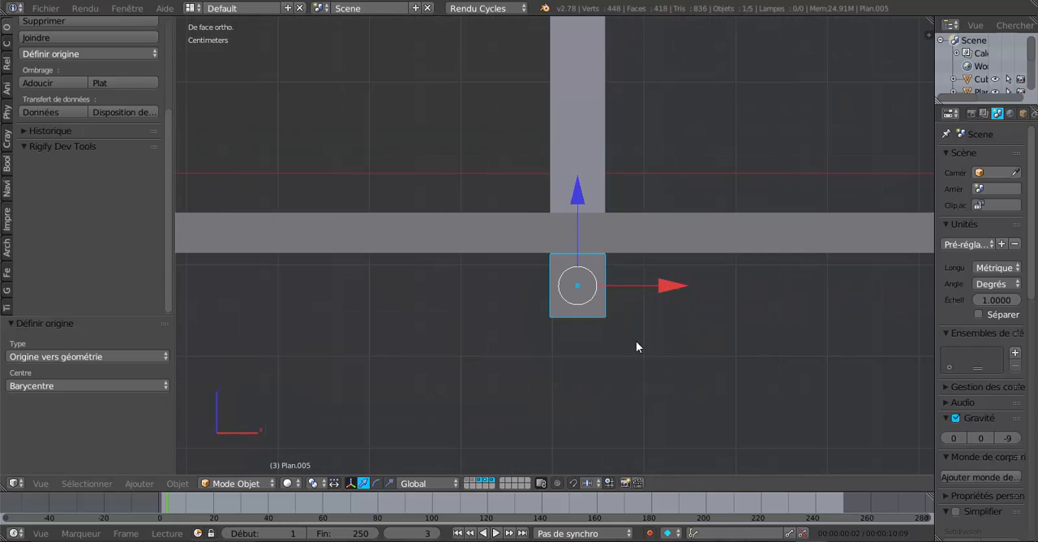
{"action": "middle_click_drag", "start_coordinate": [699, 357], "coordinate": [584, 380]}
{"action": "left_click_drag", "start_coordinate": [582, 378], "coordinate": [392, 342]}
{"action": "scroll", "coordinate": [421, 356], "scroll_direction": "down", "scroll_amount": 3}
{"action": "middle_click_drag", "start_coordinate": [445, 368], "coordinate": [490, 389]}
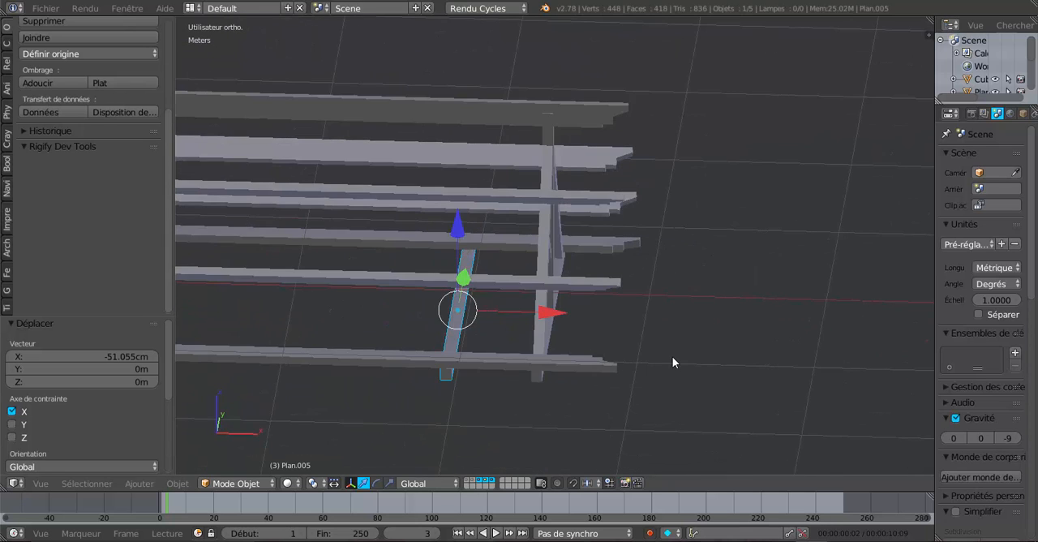
{"action": "scroll", "coordinate": [673, 359], "scroll_direction": "down", "scroll_amount": 2}
{"action": "middle_click_drag", "start_coordinate": [673, 359], "coordinate": [790, 335]}
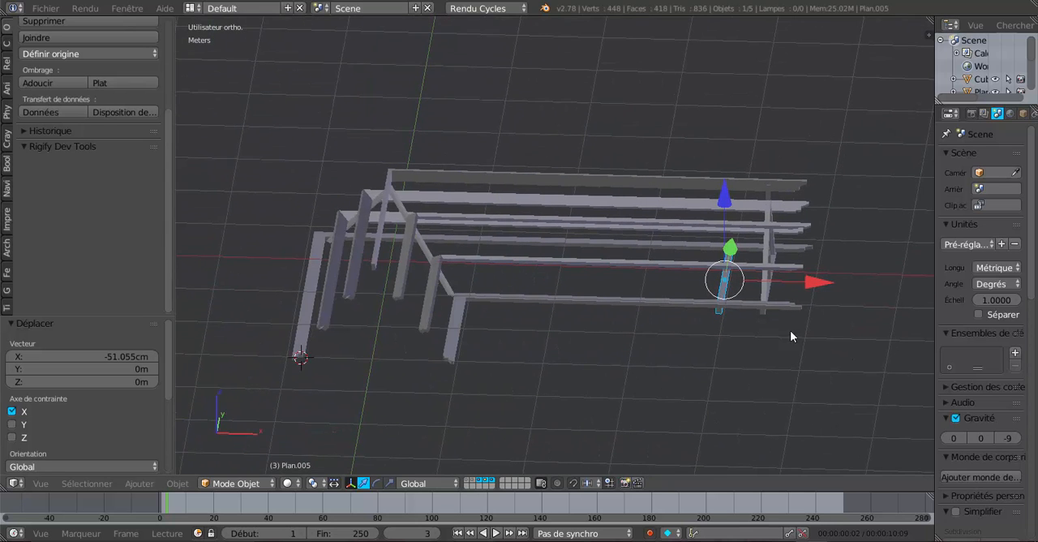
{"action": "key", "text": "g"}
{"action": "key", "text": "x"}
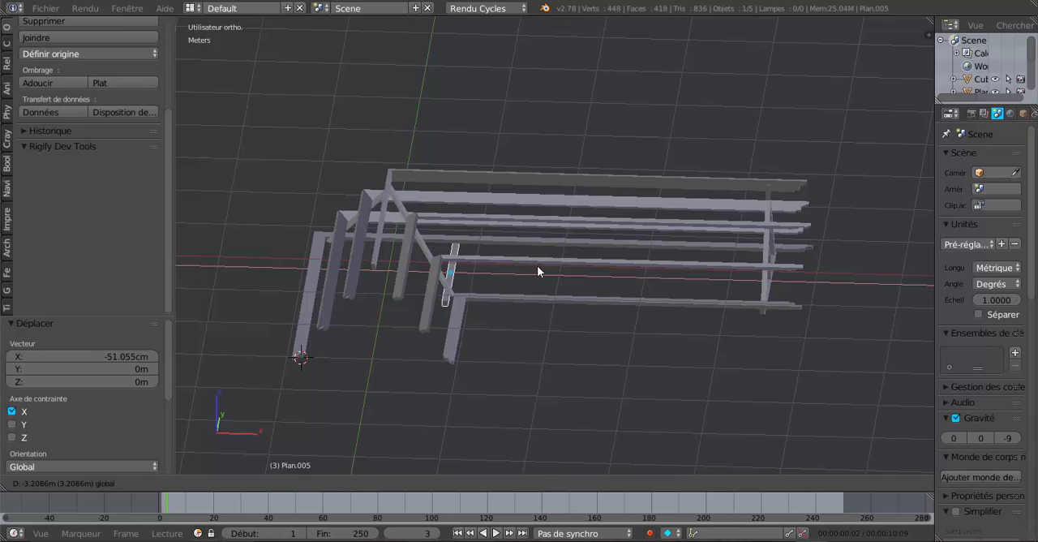
{"action": "left_click", "coordinate": [536, 265]}
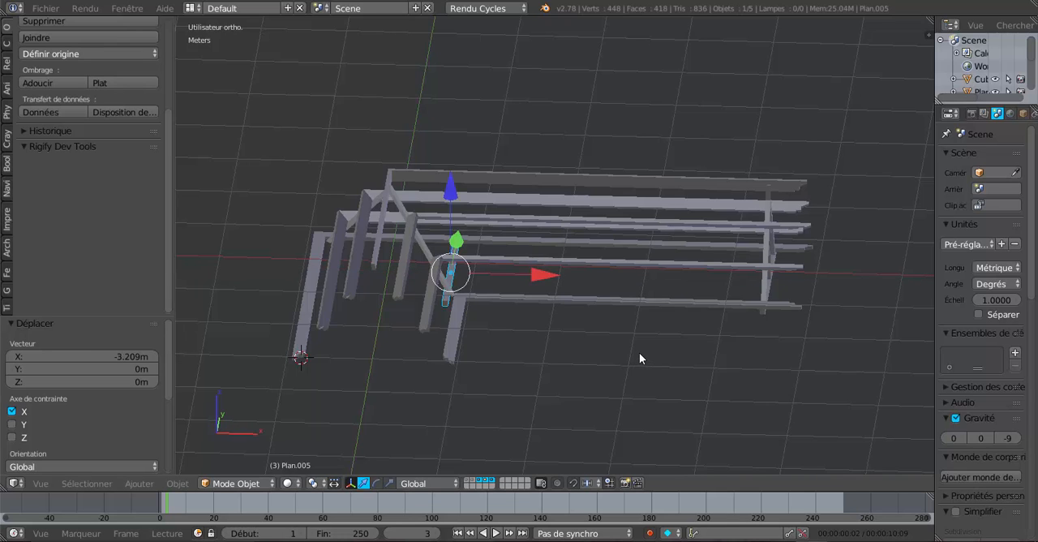
Rotate the tie beam 45° about Z and move it about -69 cm along X onto the corner rafters
{"action": "key", "text": "KP_7"}
{"action": "scroll", "coordinate": [515, 328], "scroll_direction": "up", "scroll_amount": 4}
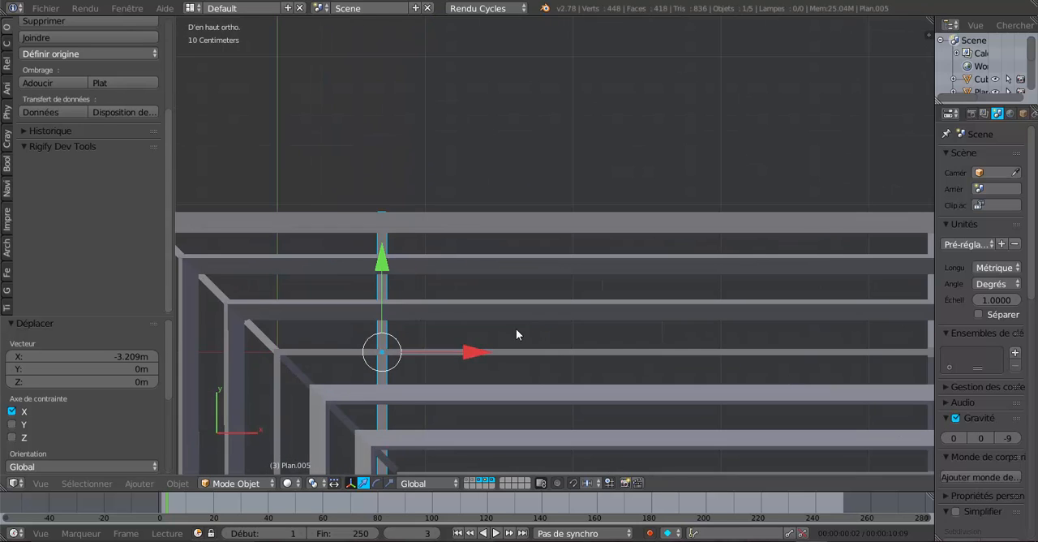
{"action": "middle_click_drag", "start_coordinate": [515, 329], "coordinate": [621, 227], "text": "shift"}
{"action": "middle_click_drag", "start_coordinate": [549, 319], "coordinate": [577, 284], "text": "shift"}
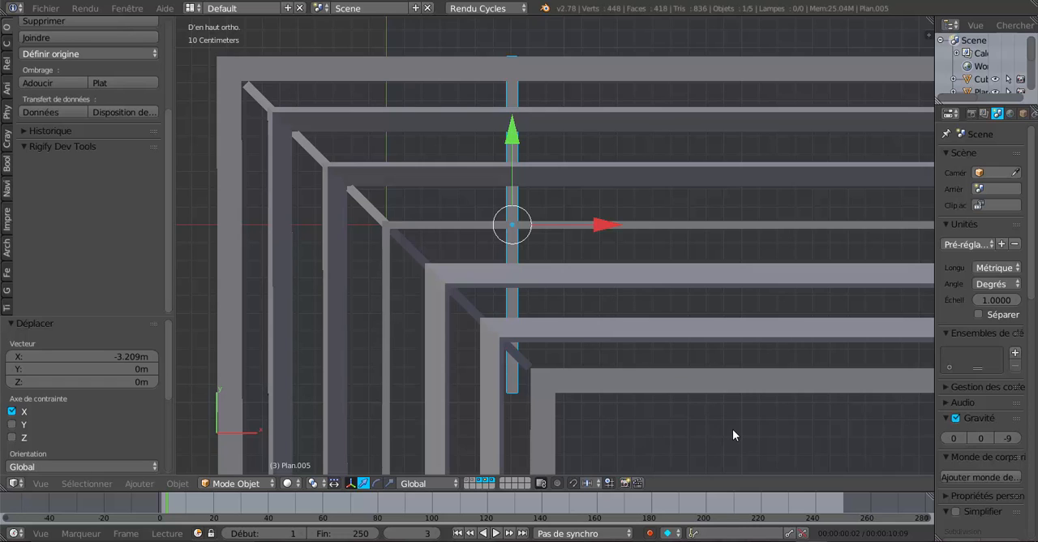
{"action": "type", "text": "rz"}
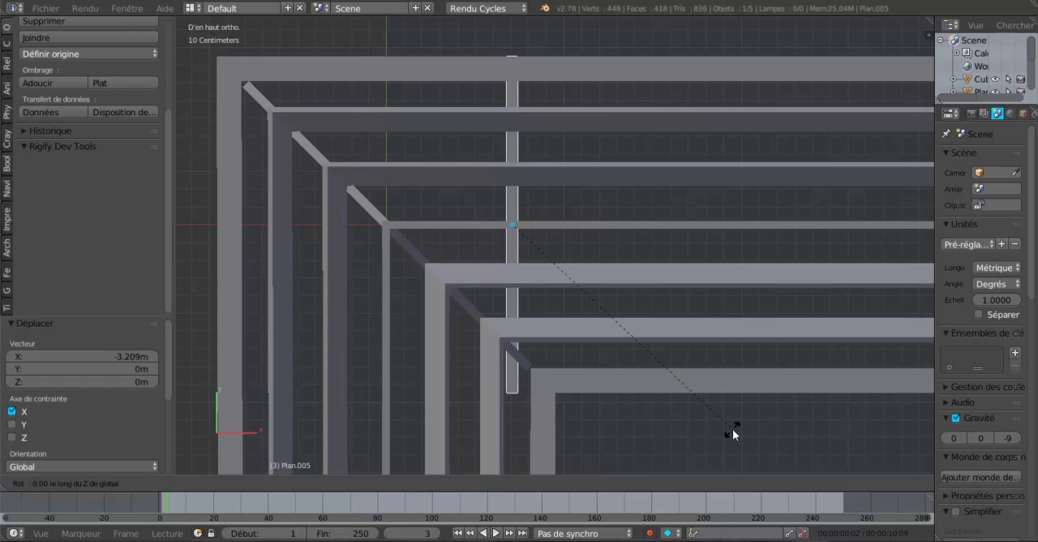
{"action": "type", "text": "45"}
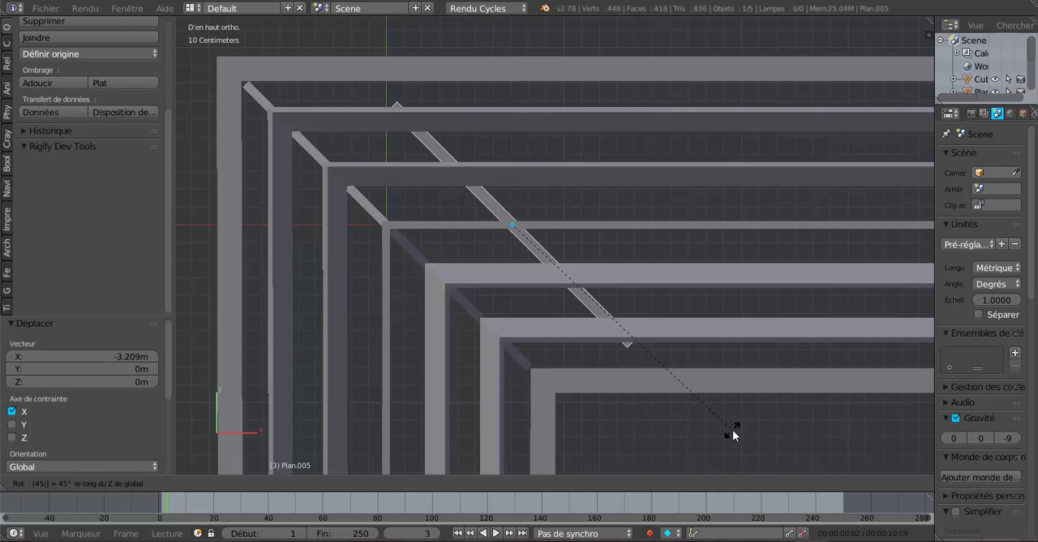
{"action": "key", "text": "Return"}
{"action": "left_click_drag", "start_coordinate": [603, 220], "coordinate": [485, 225]}
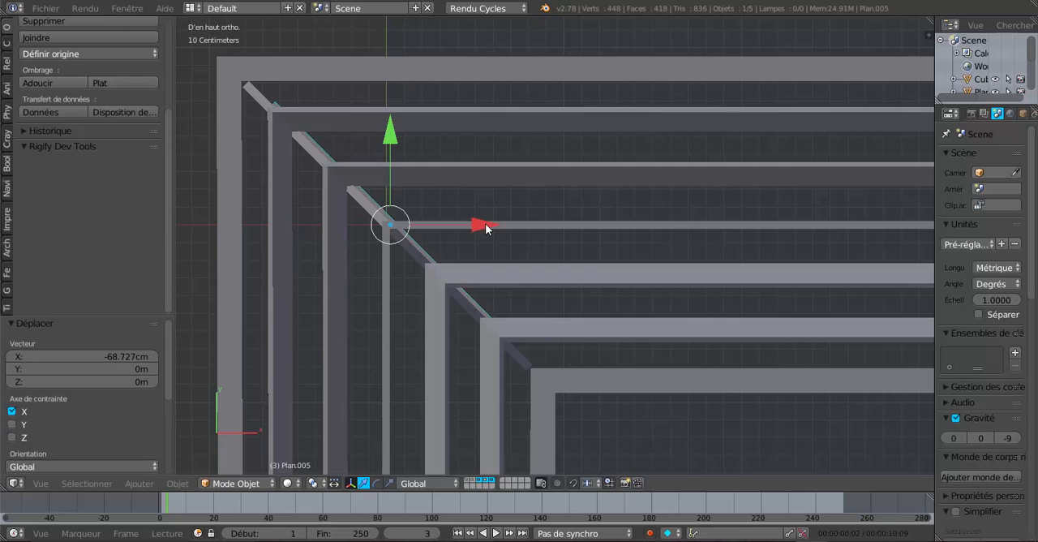
Show only the fifth layer with the corner rafters, plus the fourth layer with the tie beam and end truss
{"action": "right_click", "coordinate": [554, 279]}
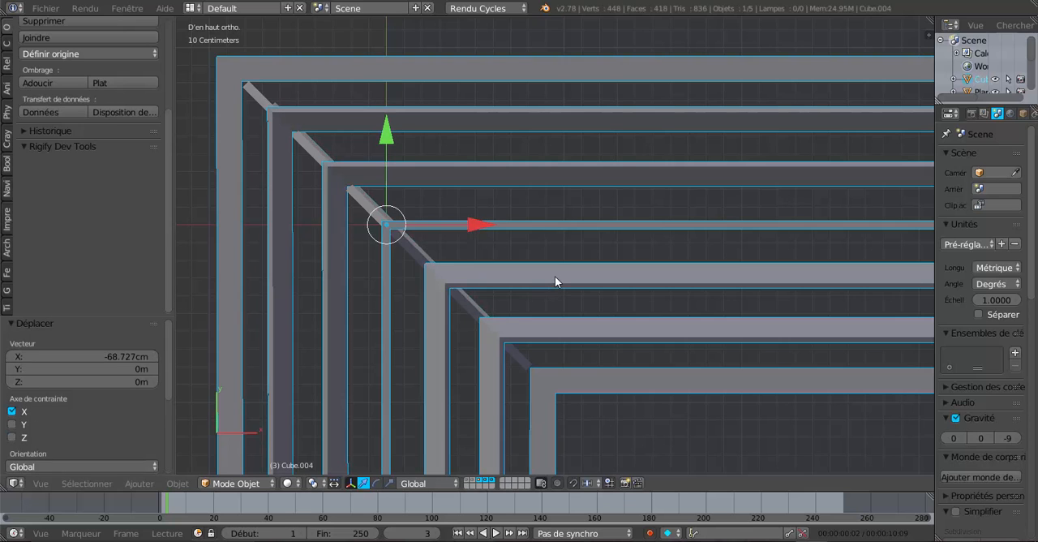
{"action": "left_click", "coordinate": [490, 480]}
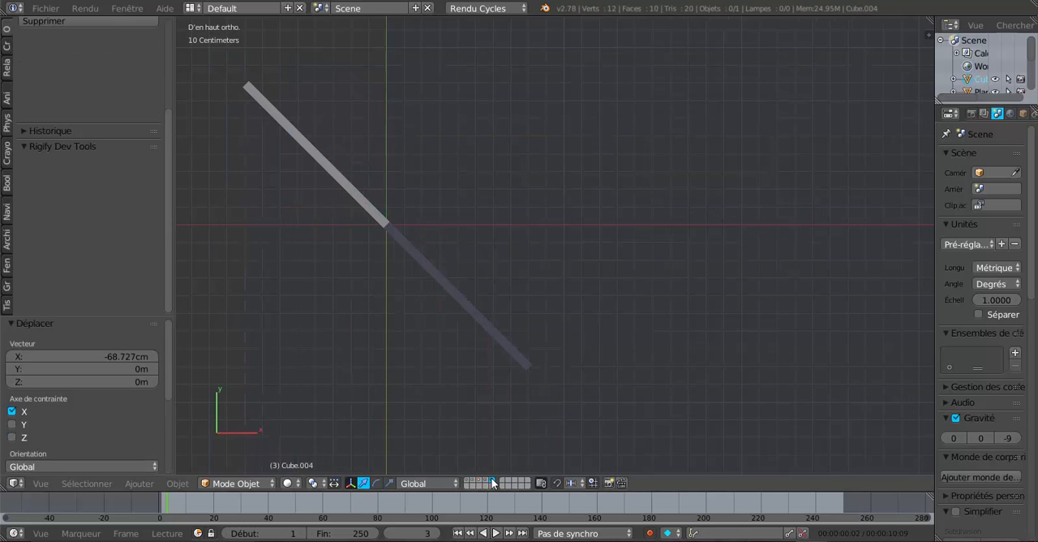
{"action": "scroll", "coordinate": [462, 401], "scroll_direction": "up", "scroll_amount": 2}
{"action": "scroll", "coordinate": [439, 340], "scroll_direction": "down", "scroll_amount": 3}
{"action": "middle_click_drag", "start_coordinate": [438, 340], "coordinate": [467, 306]}
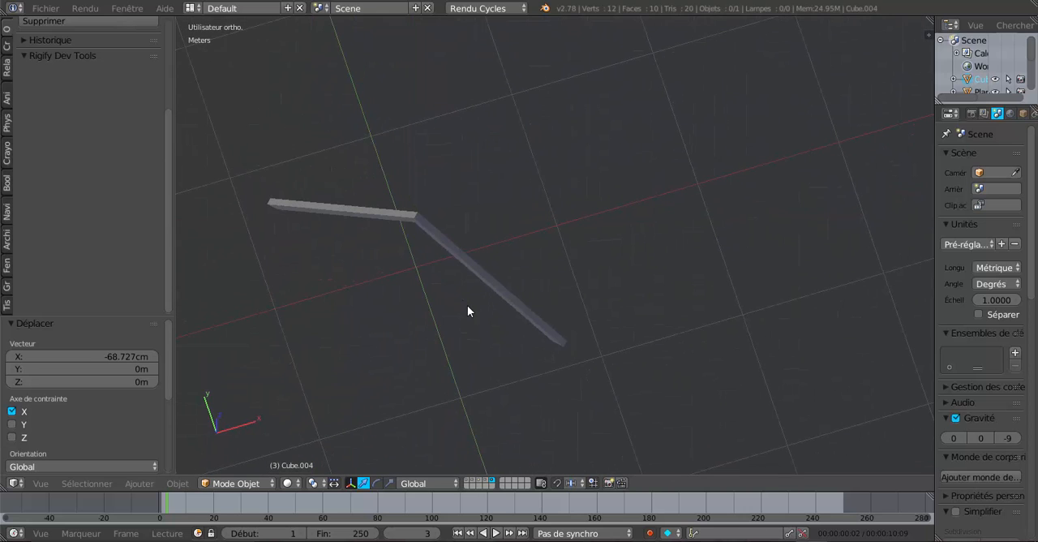
{"action": "left_click", "coordinate": [488, 484], "text": "shift"}
{"action": "middle_click_drag", "start_coordinate": [479, 360], "coordinate": [508, 311]}
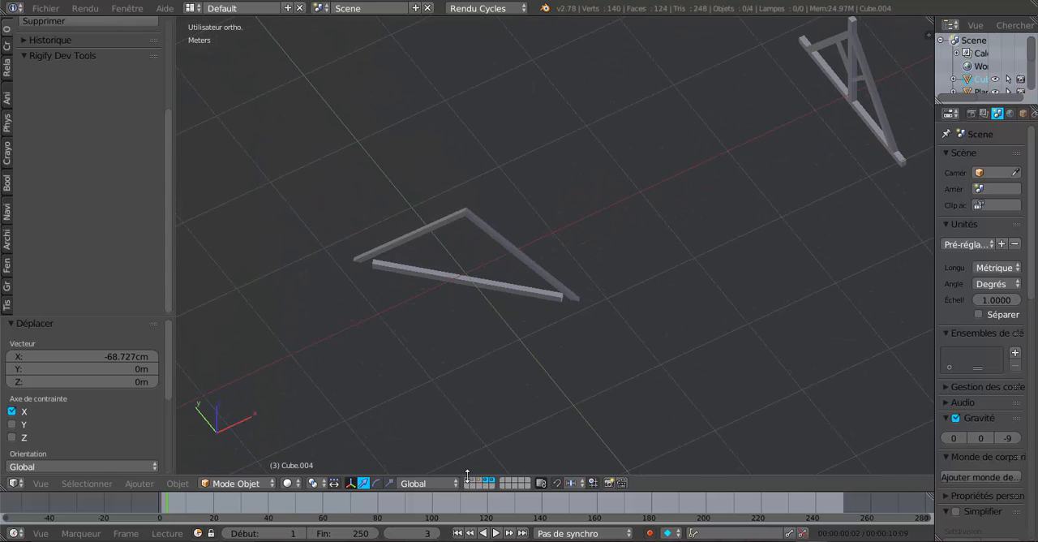
{"action": "middle_click_drag", "start_coordinate": [497, 391], "coordinate": [471, 391]}
{"action": "scroll", "coordinate": [479, 392], "scroll_direction": "up", "scroll_amount": 4}
{"action": "scroll", "coordinate": [650, 262], "scroll_direction": "down", "scroll_amount": 4}
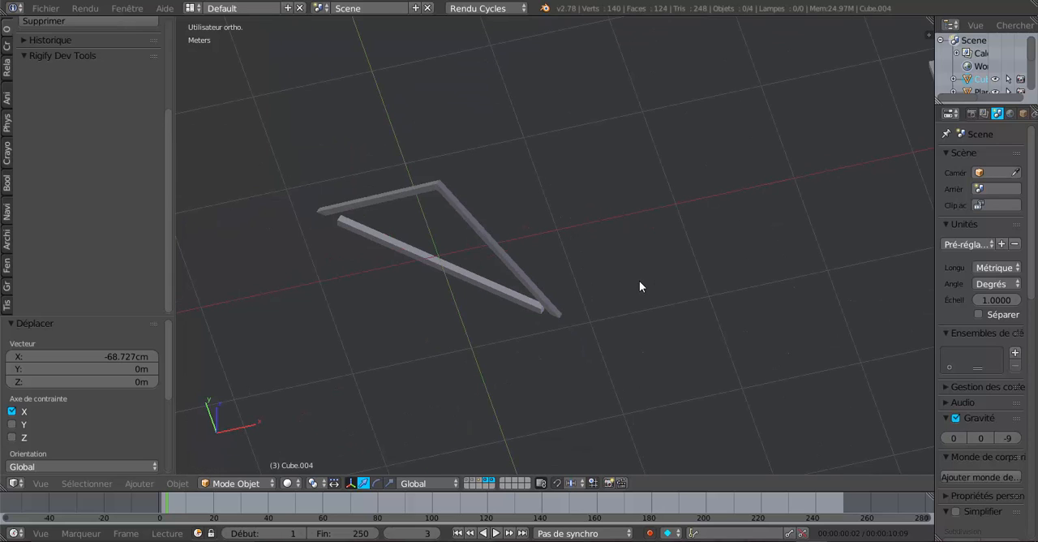
Set the transform orientation to View and move the tie beam about -1.5 cm in Y, perpendicular to its length, onto the corner rafters
{"action": "right_click", "coordinate": [492, 309]}
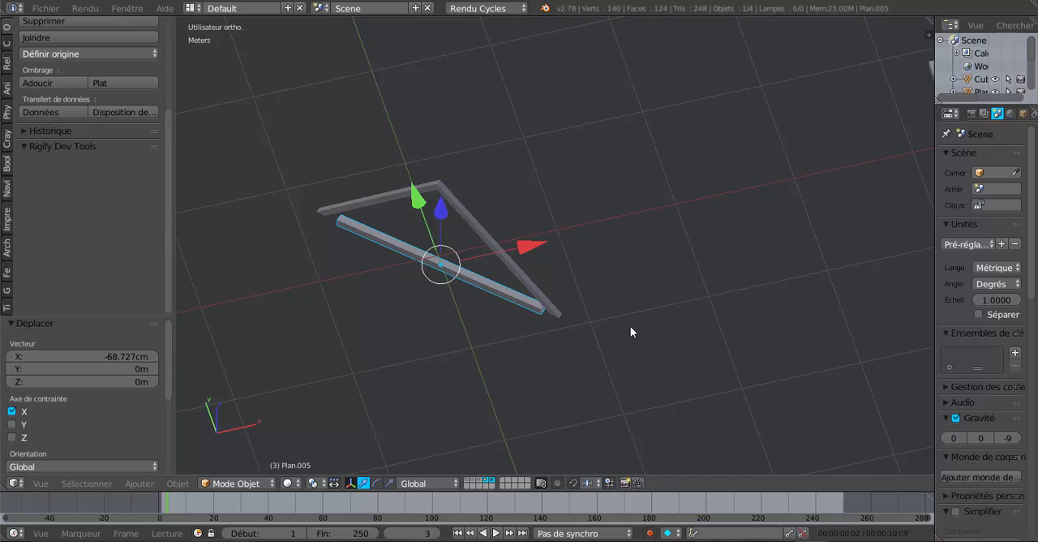
{"action": "key", "text": "KP_7"}
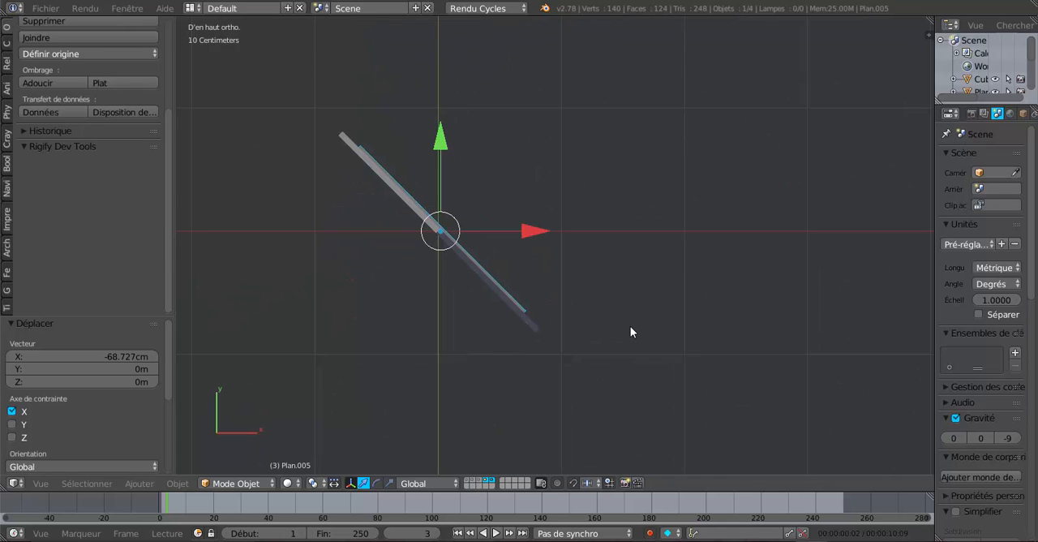
{"action": "key", "text": "KP_4"}
{"action": "key", "text": "KP_4"}
{"action": "key", "text": "KP_4"}
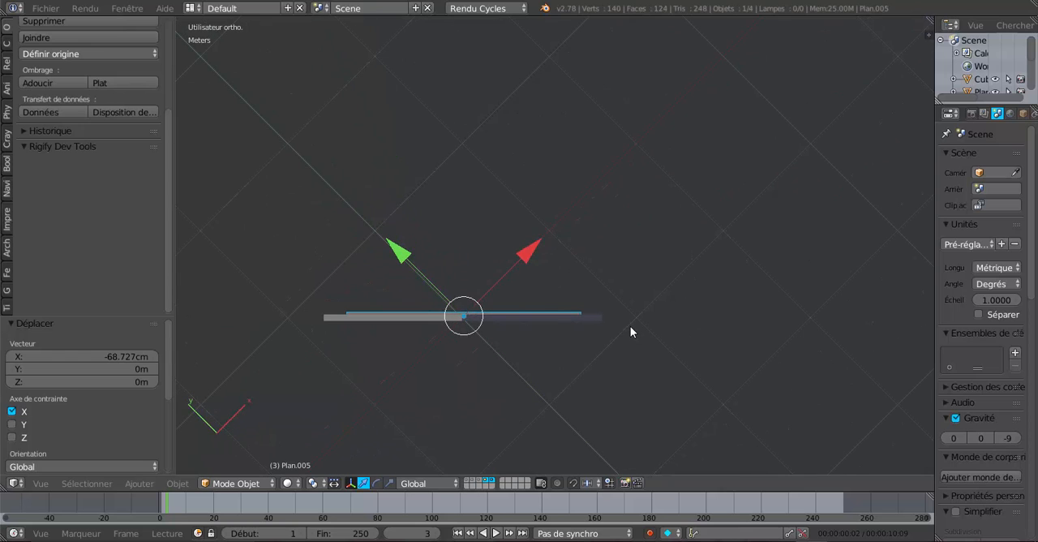
{"action": "left_click", "coordinate": [422, 482]}
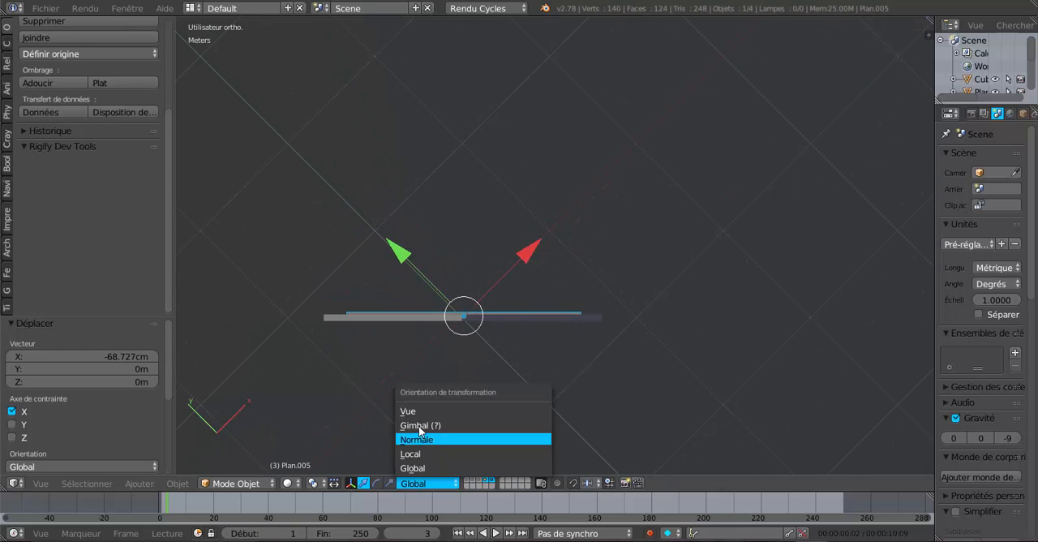
{"action": "left_click", "coordinate": [419, 411]}
{"action": "scroll", "coordinate": [442, 398], "scroll_direction": "up", "scroll_amount": 2}
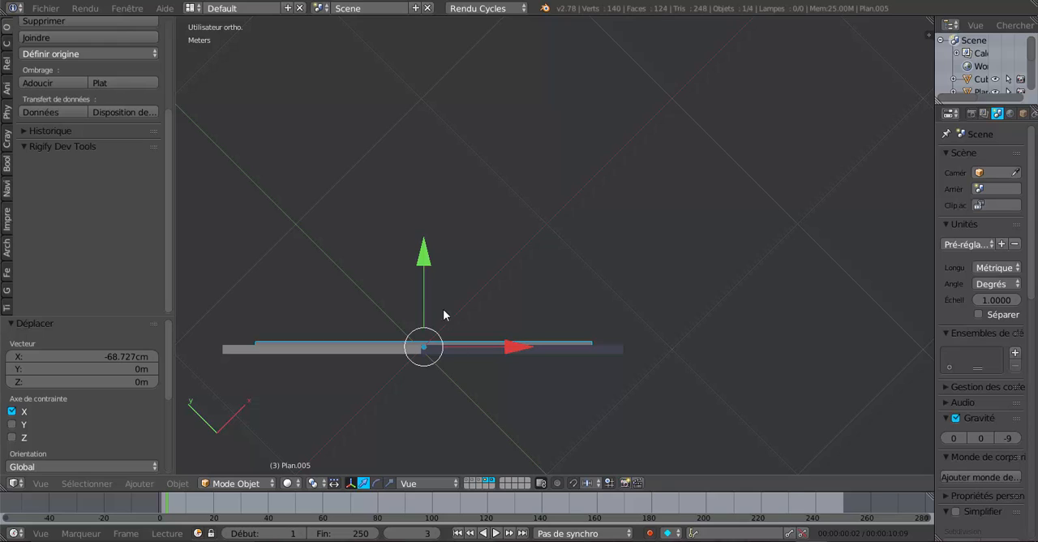
{"action": "left_click_drag", "start_coordinate": [424, 257], "coordinate": [425, 255]}
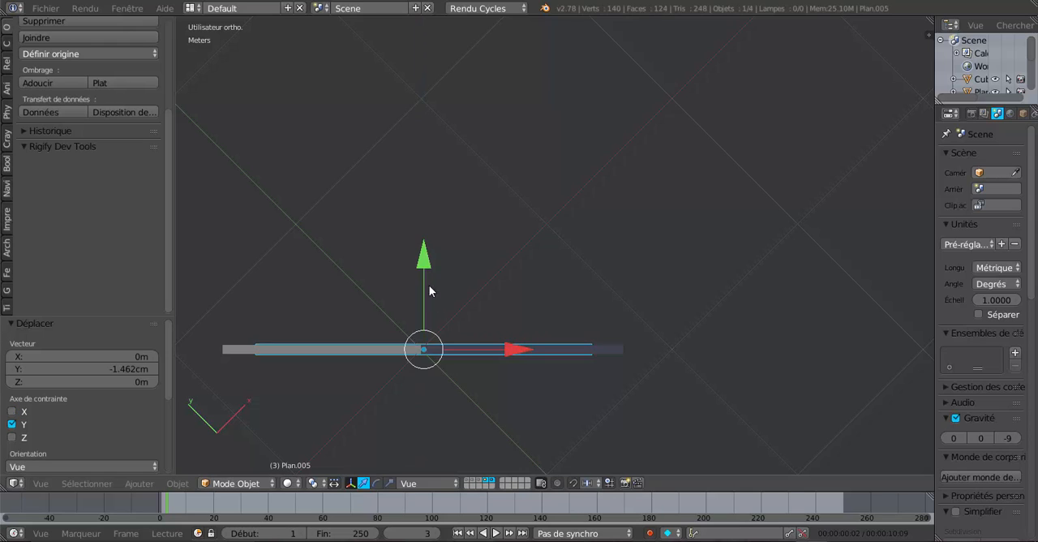
Scale the tie beam in the view's Y direction by about 0.741 and another 1.088 to match the corner rafters' thickness
{"action": "scroll", "coordinate": [429, 361], "scroll_direction": "up", "scroll_amount": 2}
{"action": "middle_click_drag", "start_coordinate": [443, 345], "coordinate": [629, 176], "text": "shift"}
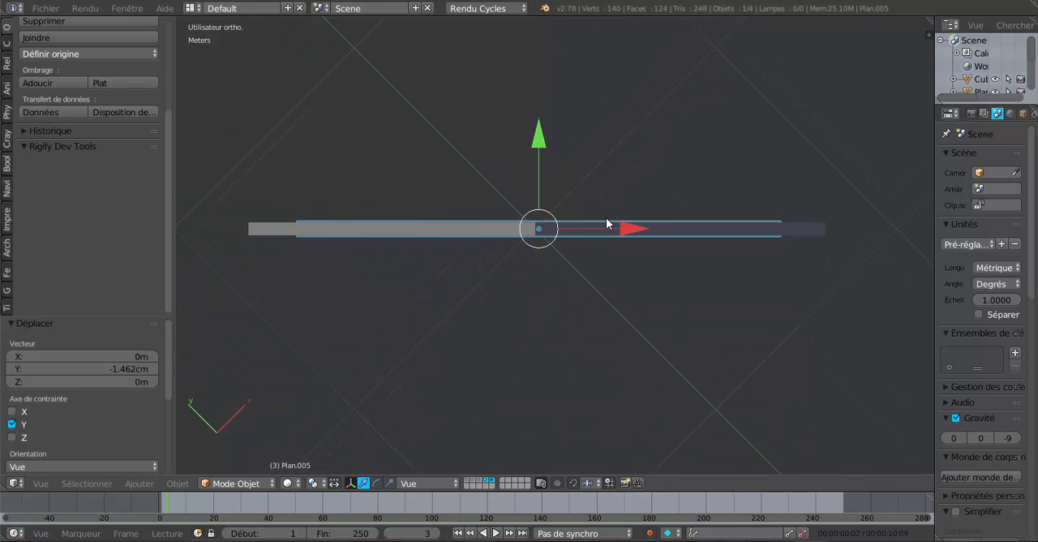
{"action": "scroll", "coordinate": [604, 227], "scroll_direction": "up", "scroll_amount": 3}
{"action": "left_click", "coordinate": [389, 483]}
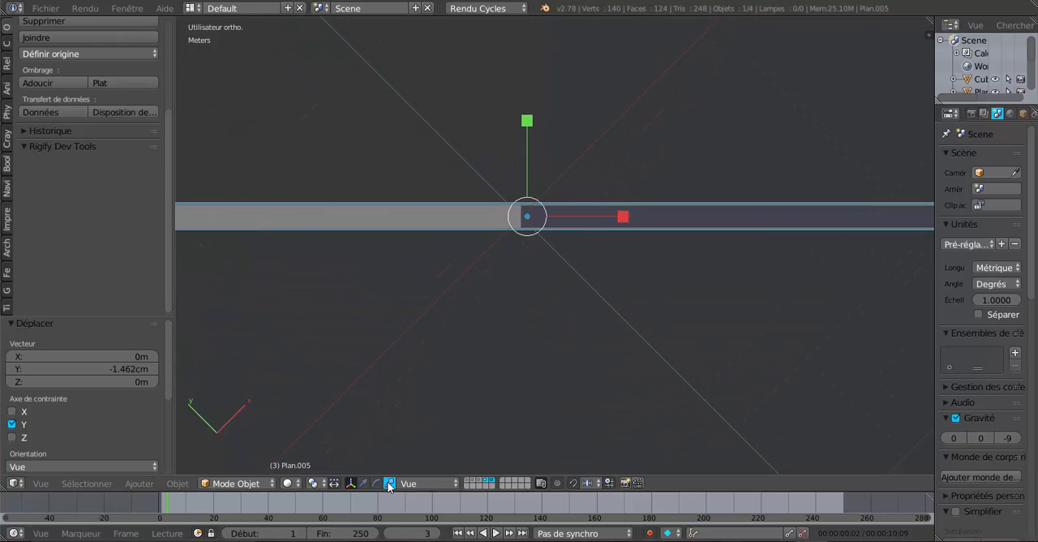
{"action": "left_click_drag", "start_coordinate": [529, 122], "coordinate": [529, 145]}
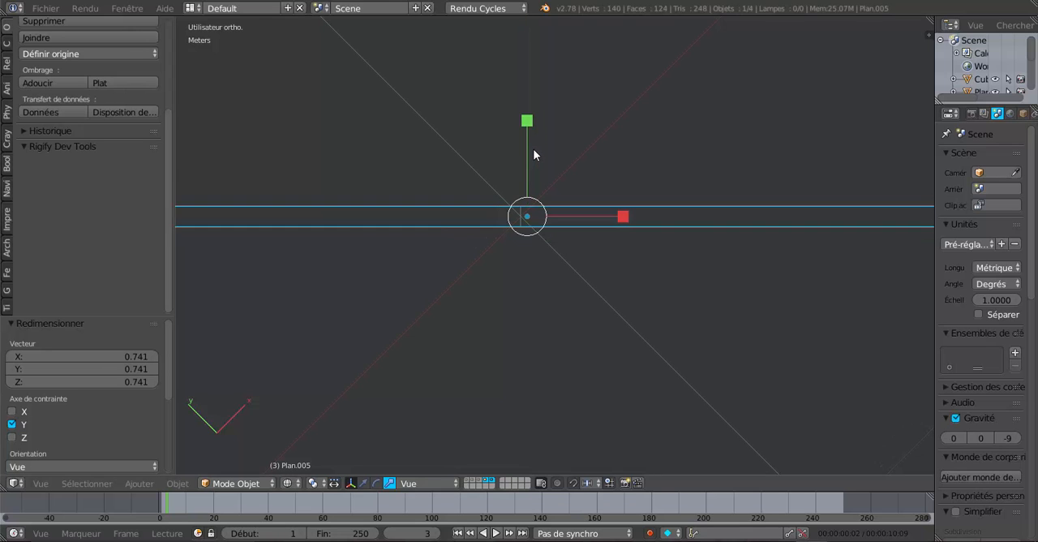
{"action": "scroll", "coordinate": [533, 148], "scroll_direction": "up", "scroll_amount": 5}
{"action": "middle_click_drag", "start_coordinate": [565, 248], "coordinate": [633, 375], "text": "shift"}
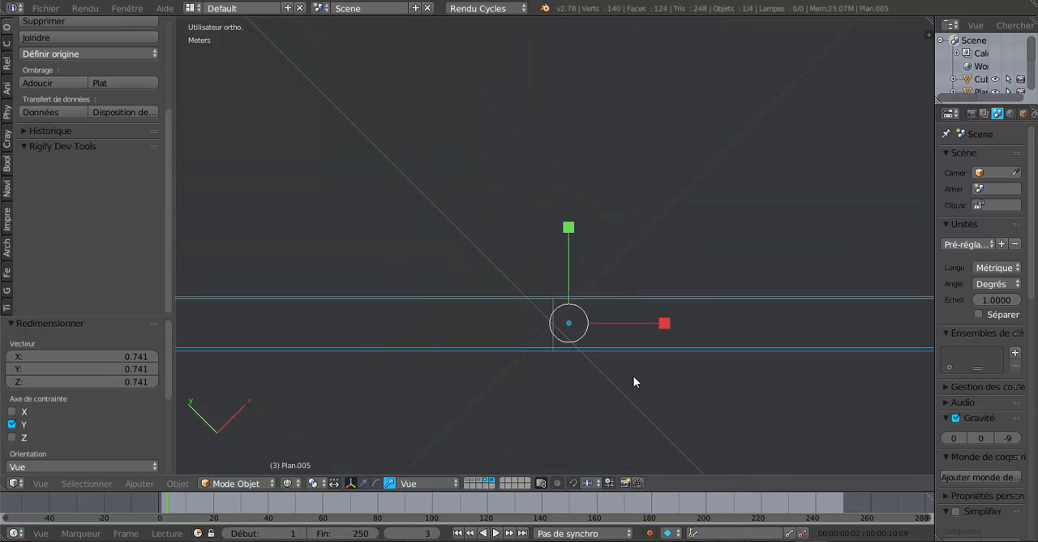
{"action": "scroll", "coordinate": [627, 370], "scroll_direction": "up", "scroll_amount": 3}
{"action": "left_click_drag", "start_coordinate": [577, 283], "coordinate": [581, 267]}
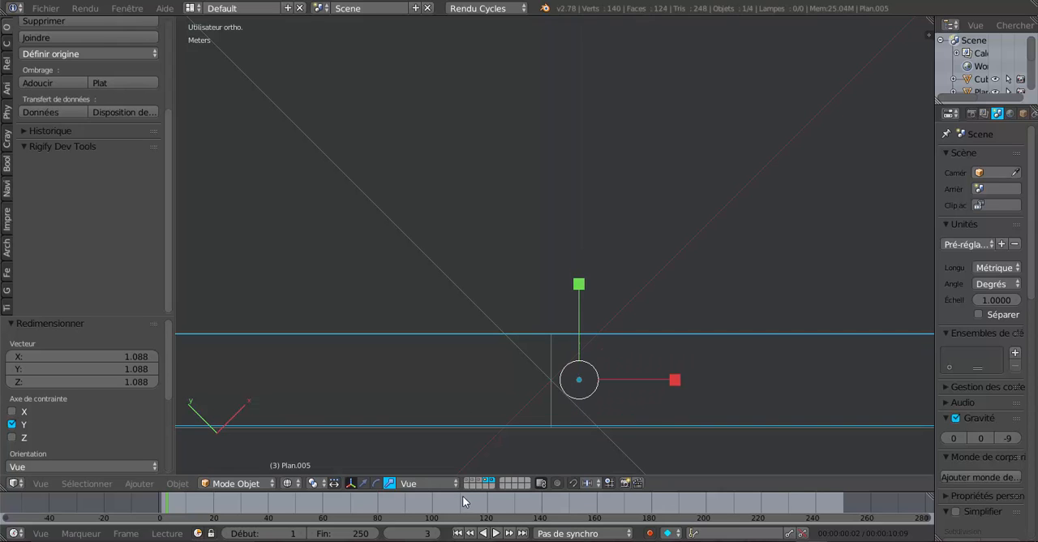
Move the tie beam about -0.5 mm in the view's Y direction to line up its sides with the corner rafters
{"action": "left_click", "coordinate": [363, 483]}
{"action": "left_click_drag", "start_coordinate": [581, 290], "coordinate": [582, 302]}
{"action": "scroll", "coordinate": [583, 301], "scroll_direction": "down", "scroll_amount": 6}
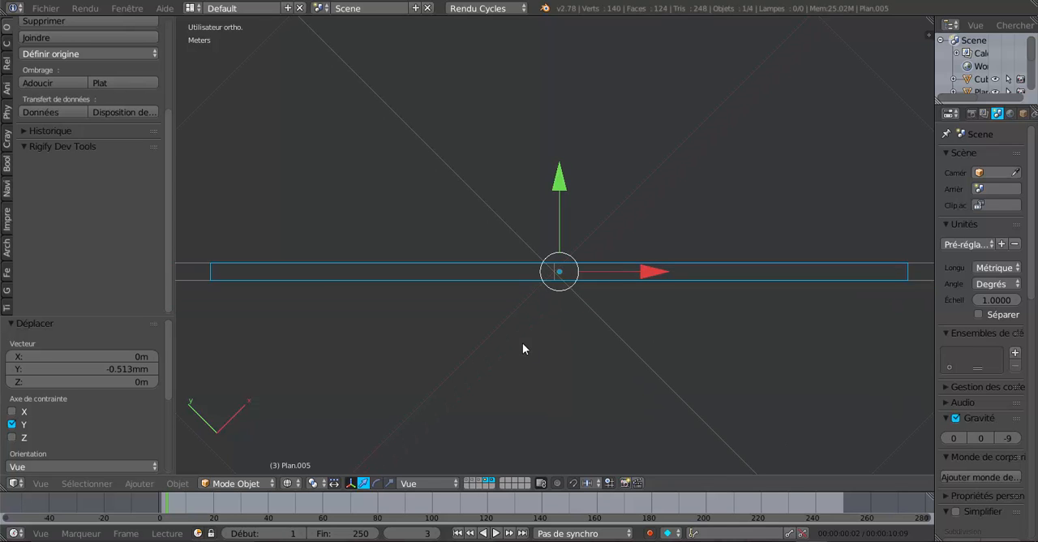
Move the tie beam's end face at the inner corner about 15.6 cm outward along the beam, towards the rafter's foot
{"action": "middle_click_drag", "start_coordinate": [492, 357], "coordinate": [462, 298]}
{"action": "middle_click_drag", "start_coordinate": [575, 329], "coordinate": [621, 376]}
{"action": "key", "text": "Tab"}
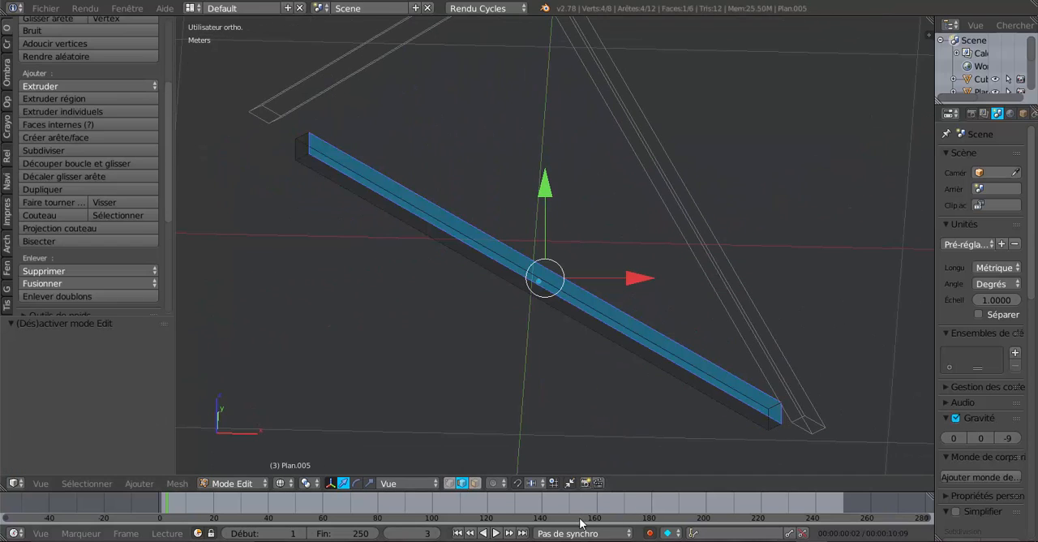
{"action": "key", "text": "Tab"}
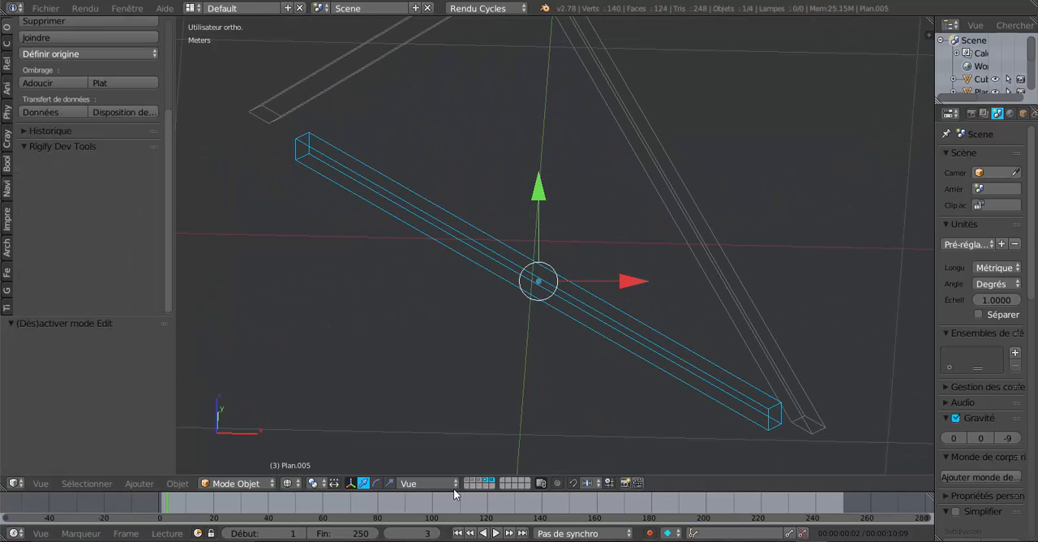
{"action": "key", "text": "Tab"}
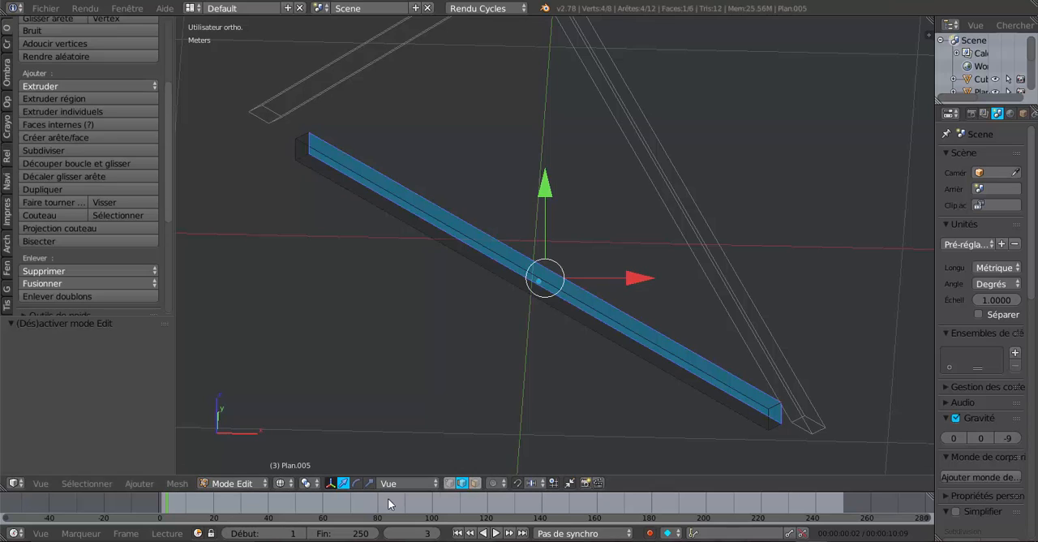
{"action": "left_click", "coordinate": [475, 483]}
{"action": "right_click", "coordinate": [775, 416]}
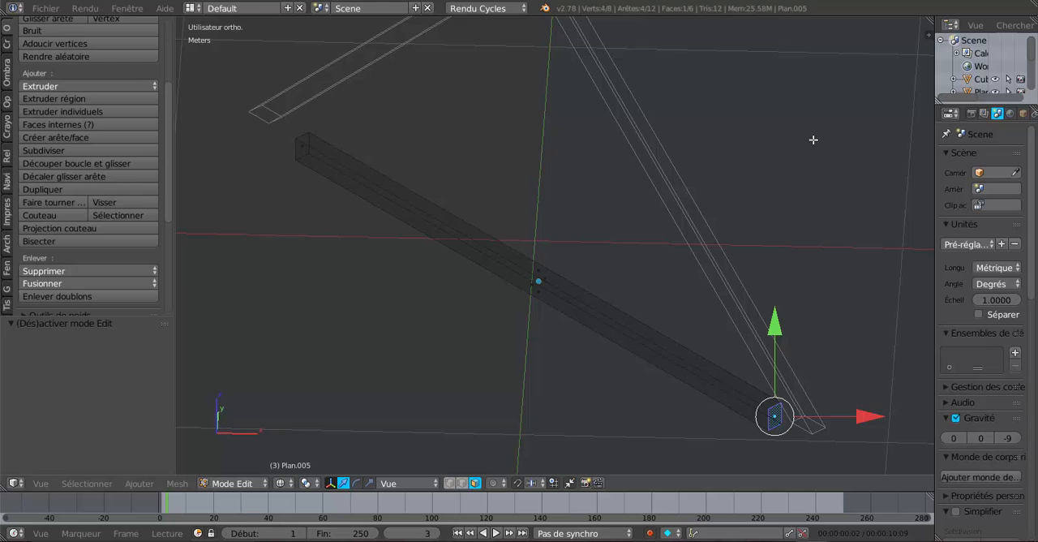
{"action": "key", "text": "KP_7"}
{"action": "scroll", "coordinate": [814, 139], "scroll_direction": "down", "scroll_amount": 4}
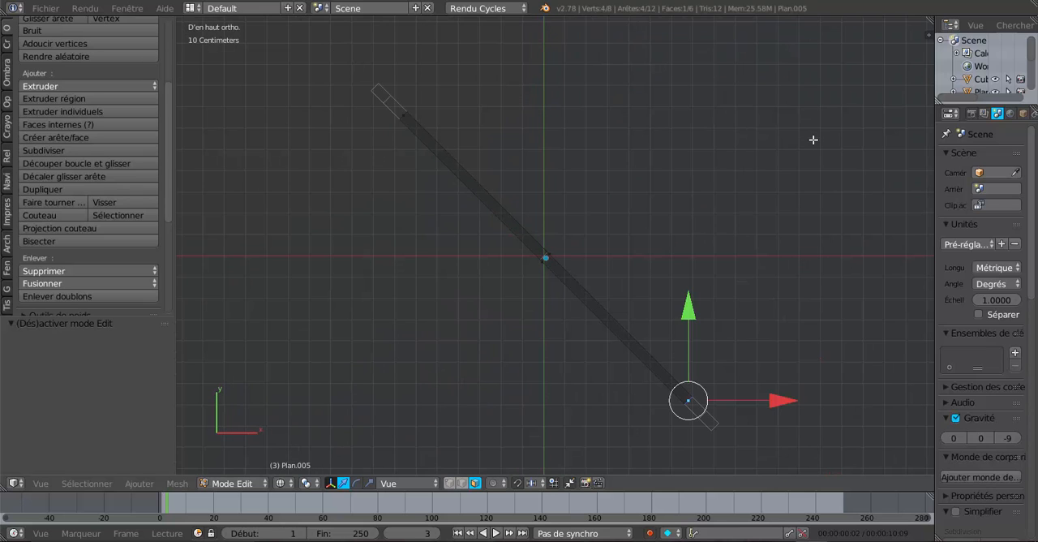
{"action": "key", "text": "shift+KP_4"}
{"action": "key", "text": "shift+KP_4"}
{"action": "key", "text": "shift+KP_4"}
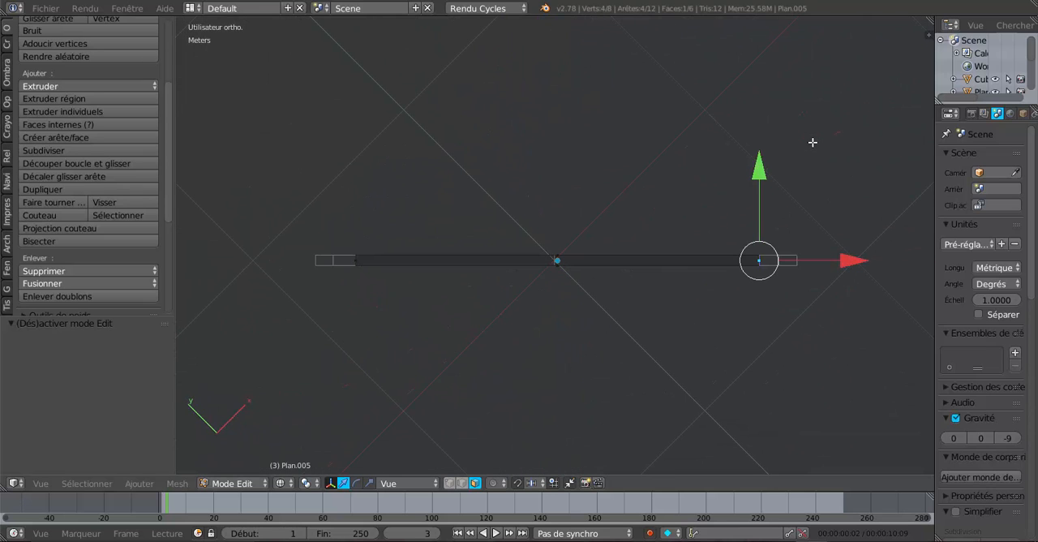
{"action": "middle_click_drag", "start_coordinate": [808, 354], "coordinate": [625, 352], "text": "shift"}
{"action": "scroll", "coordinate": [730, 359], "scroll_direction": "up", "scroll_amount": 4}
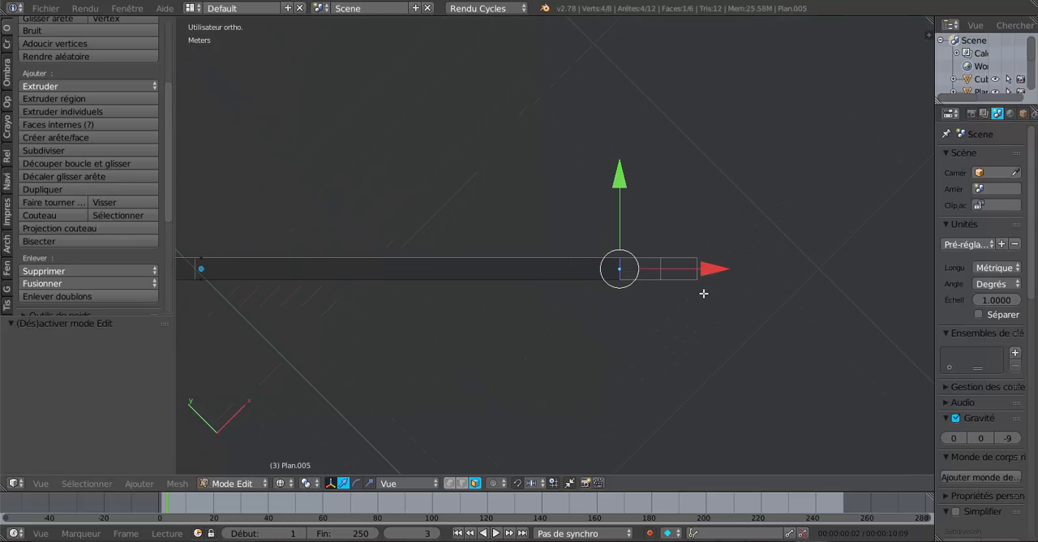
{"action": "scroll", "coordinate": [703, 293], "scroll_direction": "up", "scroll_amount": 2}
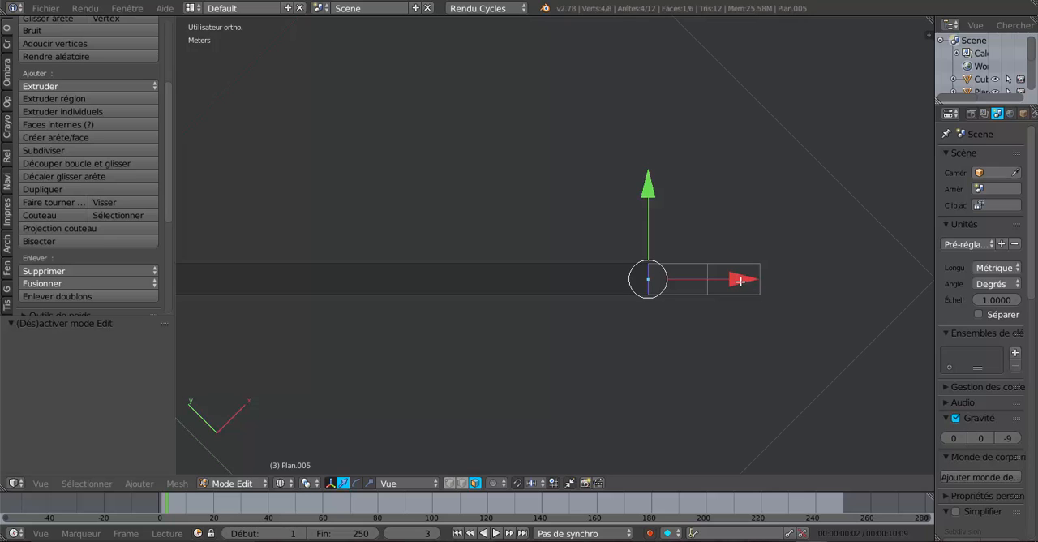
{"action": "left_click_drag", "start_coordinate": [740, 280], "coordinate": [835, 280]}
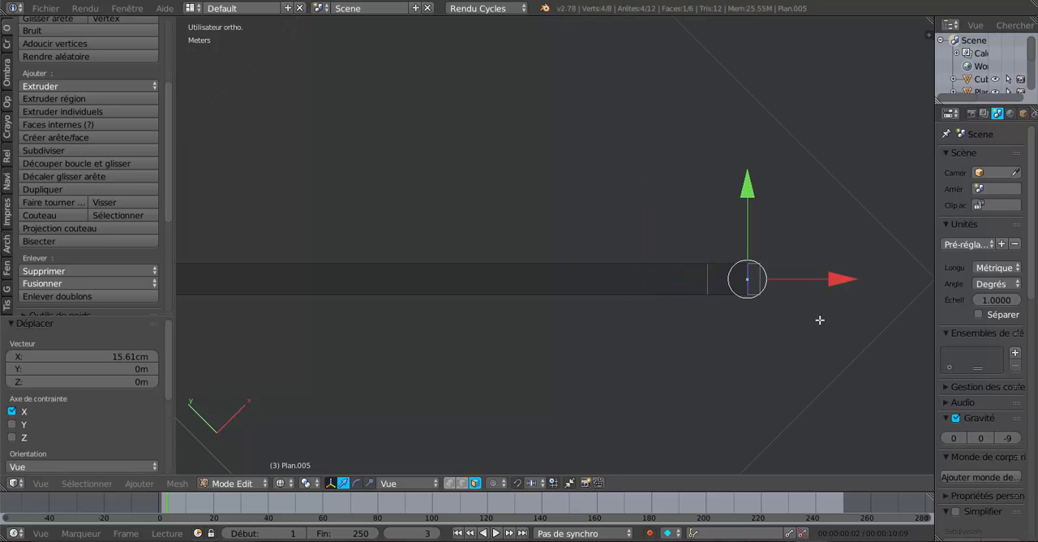
Extend the same end face about 1.9 cm and another 0.7 mm along the beam, flush with the corner rafter's end
{"action": "middle_click_drag", "start_coordinate": [820, 319], "coordinate": [792, 206]}
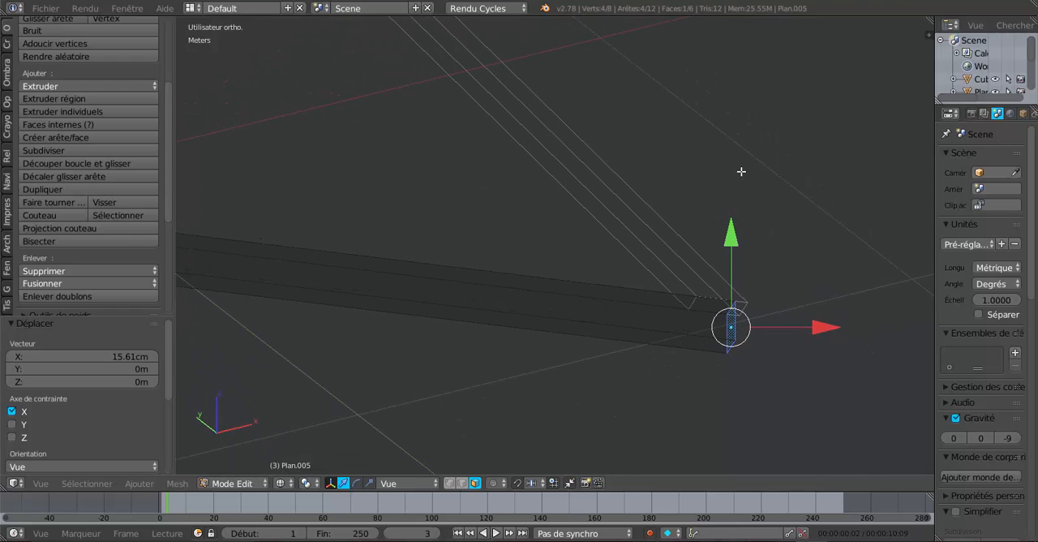
{"action": "key", "text": "KP_7"}
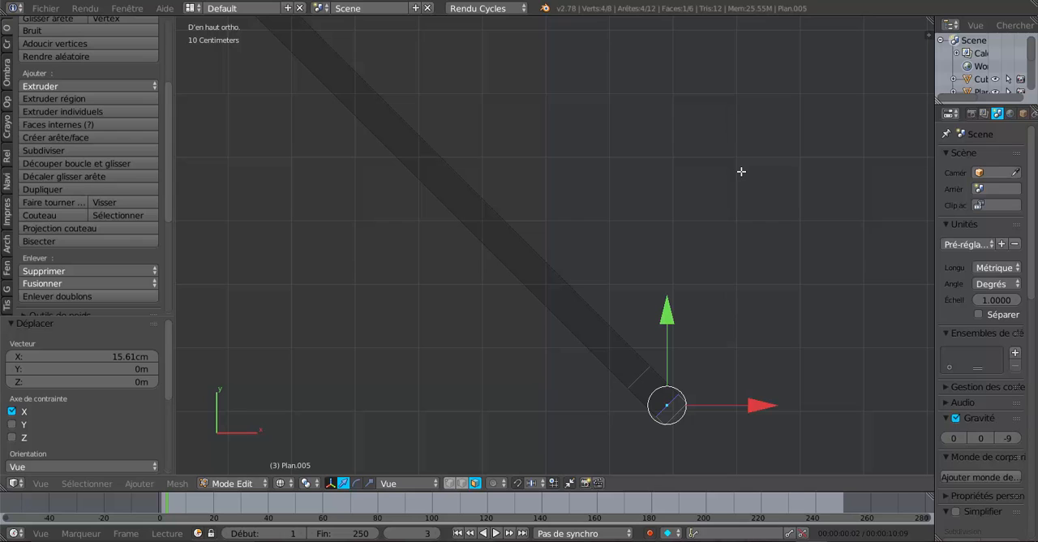
{"action": "key", "text": "KP_4"}
{"action": "key", "text": "KP_4"}
{"action": "key", "text": "KP_4"}
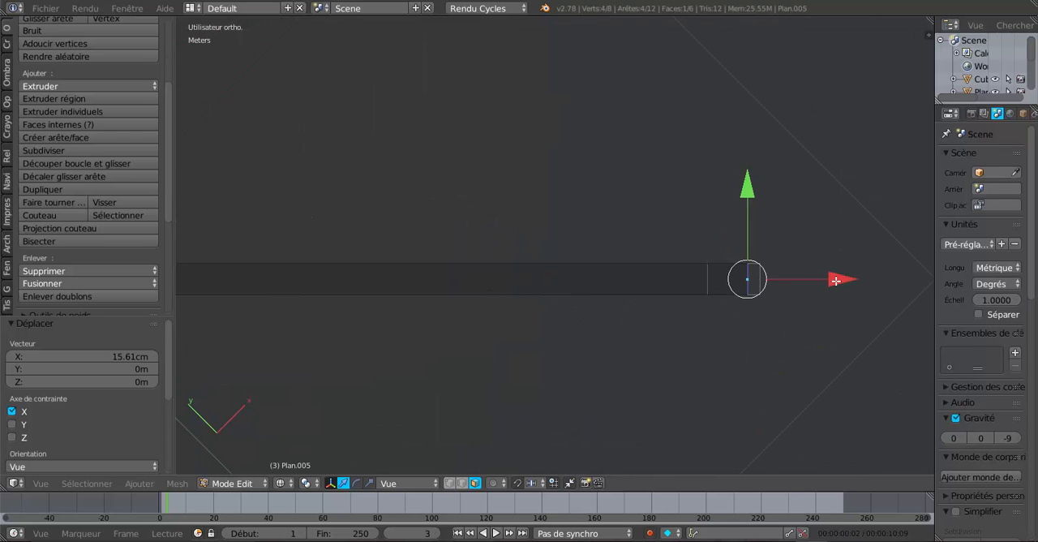
{"action": "left_click_drag", "start_coordinate": [835, 280], "coordinate": [847, 278]}
{"action": "scroll", "coordinate": [709, 275], "scroll_direction": "up", "scroll_amount": 3}
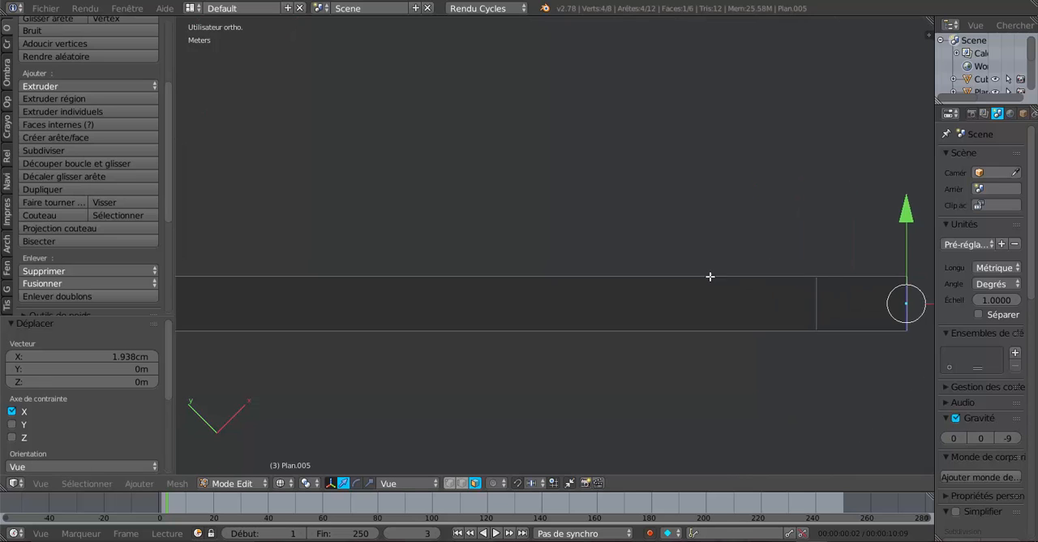
{"action": "middle_click_drag", "start_coordinate": [710, 276], "coordinate": [581, 262], "text": "shift"}
{"action": "scroll", "coordinate": [463, 225], "scroll_direction": "up", "scroll_amount": 4}
{"action": "scroll", "coordinate": [584, 262], "scroll_direction": "up", "scroll_amount": 4}
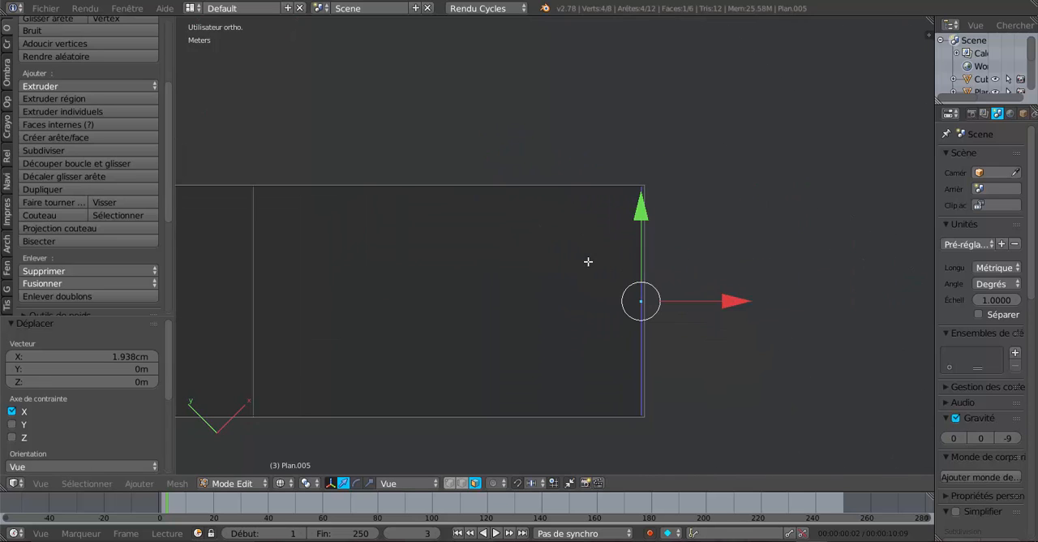
{"action": "left_click_drag", "start_coordinate": [739, 301], "coordinate": [737, 298]}
{"action": "scroll", "coordinate": [737, 297], "scroll_direction": "down", "scroll_amount": 6}
{"action": "middle_click_drag", "start_coordinate": [730, 312], "coordinate": [642, 297]}
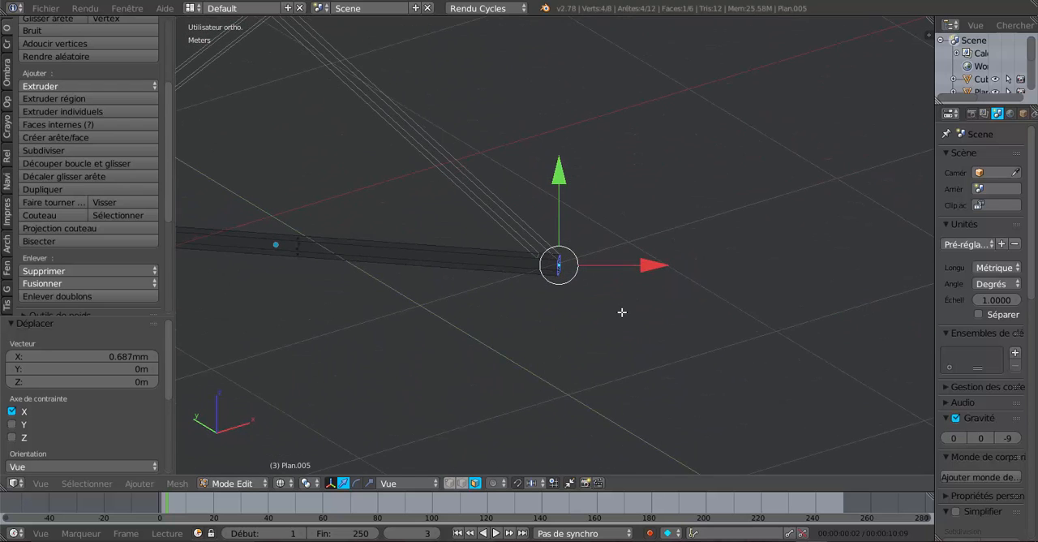
{"action": "scroll", "coordinate": [612, 314], "scroll_direction": "down", "scroll_amount": 4}
{"action": "middle_click_drag", "start_coordinate": [562, 313], "coordinate": [627, 305], "text": "shift"}
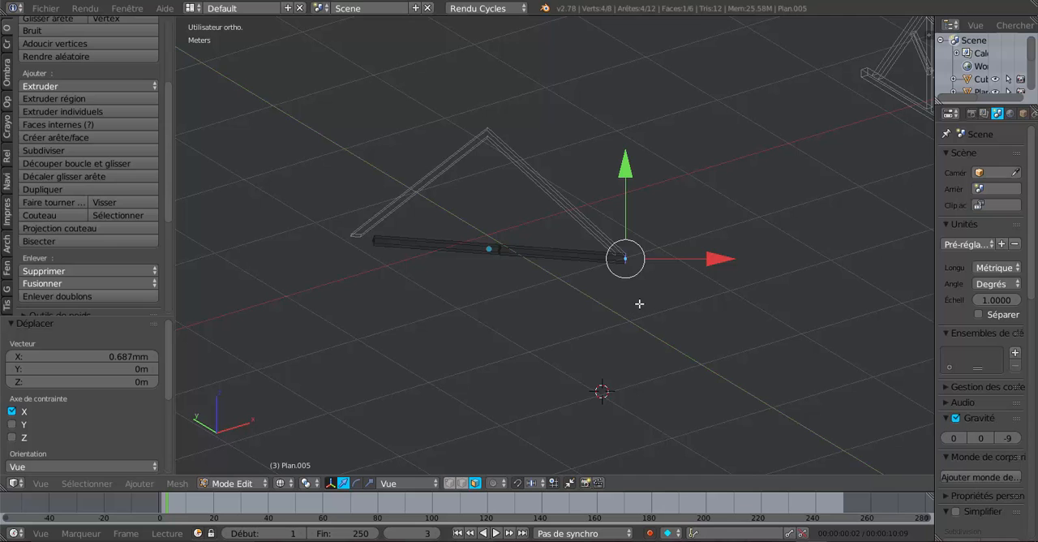
{"action": "middle_click_drag", "start_coordinate": [707, 290], "coordinate": [714, 313]}
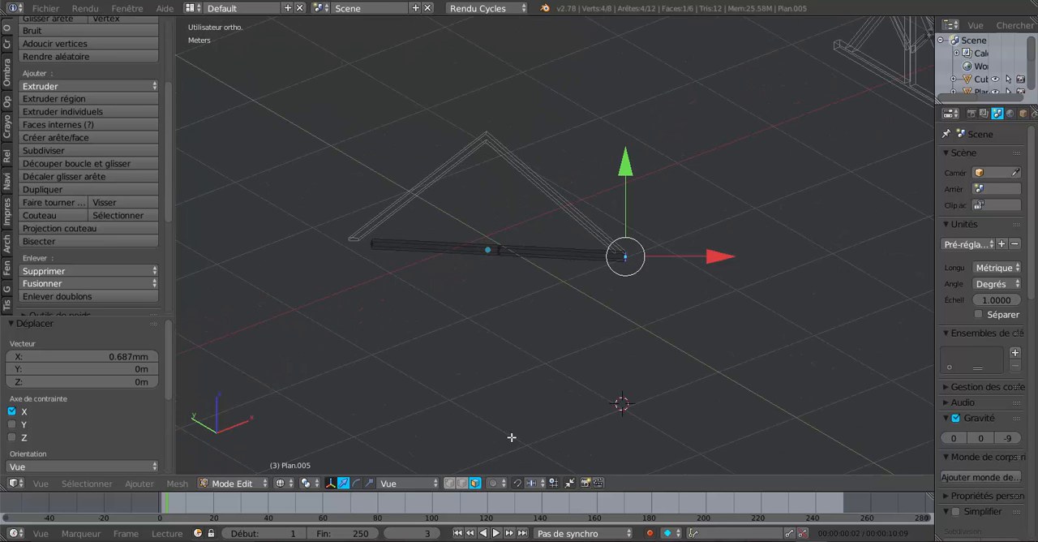
{"action": "key", "text": "Tab"}
Show the third layer with the L-shaped roof frame as well, to check the tie beam against it from below
{"action": "middle_click_drag", "start_coordinate": [513, 431], "coordinate": [487, 434]}
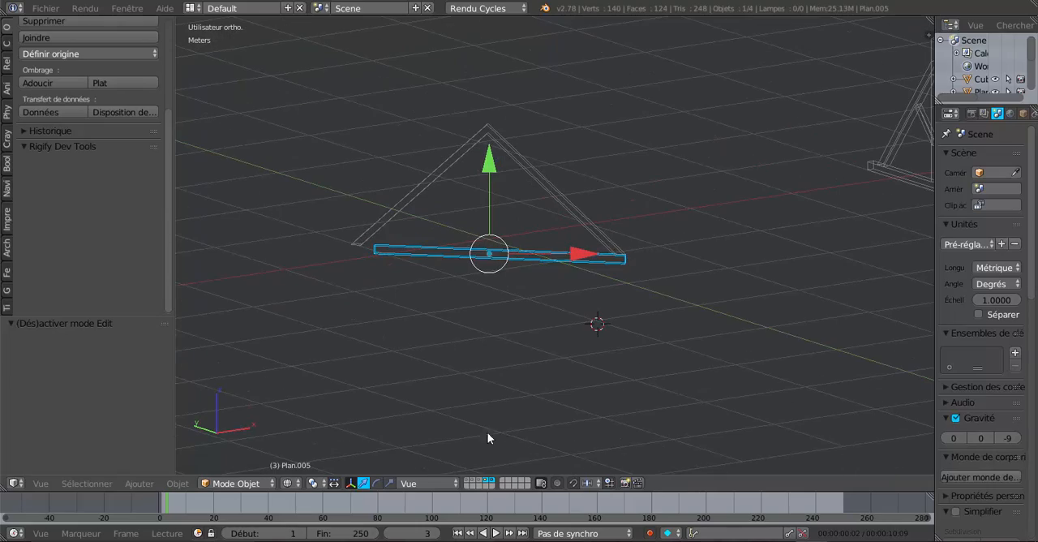
{"action": "left_click", "coordinate": [482, 480], "text": "shift"}
{"action": "middle_click_drag", "start_coordinate": [565, 407], "coordinate": [644, 218]}
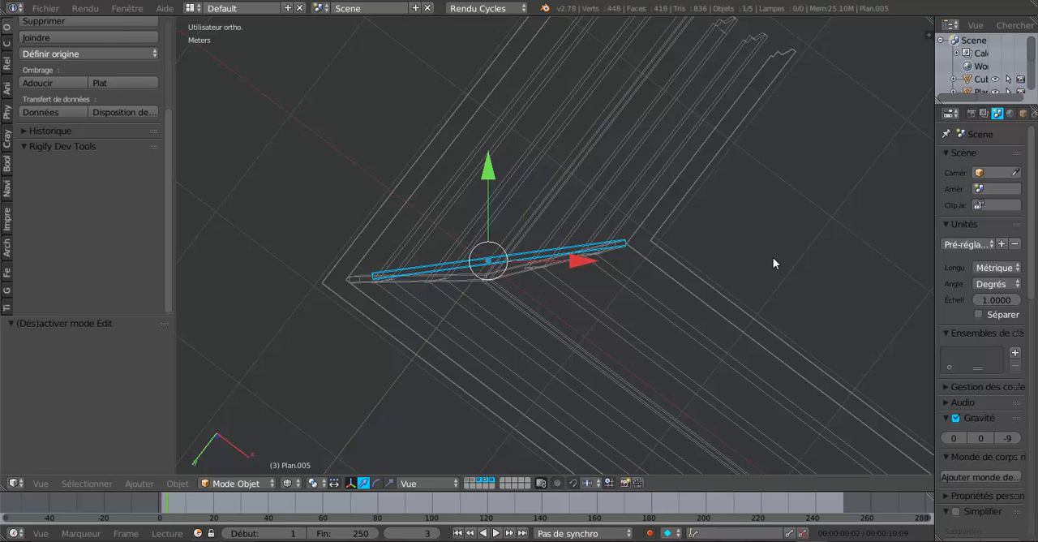
{"action": "key", "text": "ctrl+KP_7"}
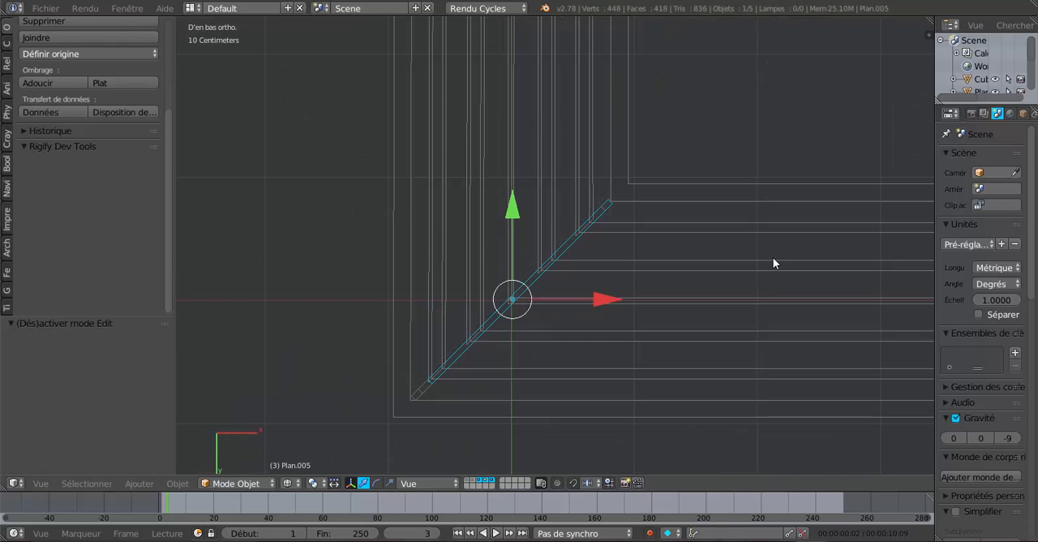
{"action": "key", "text": "KP_4"}
{"action": "key", "text": "KP_4"}
{"action": "key", "text": "KP_4"}
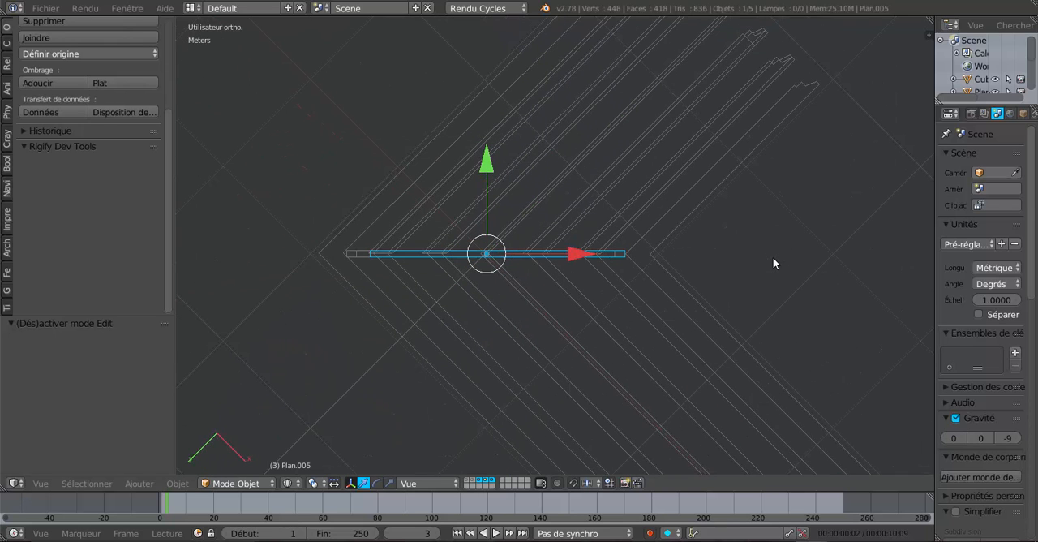
{"action": "scroll", "coordinate": [777, 265], "scroll_direction": "up", "scroll_amount": 3}
{"action": "middle_click_drag", "start_coordinate": [767, 276], "coordinate": [549, 343], "text": "shift"}
Move the tie beam's end face at the inner corner about 20.1 cm outward along the beam, to the roof frame's corner point
{"action": "key", "text": "Tab"}
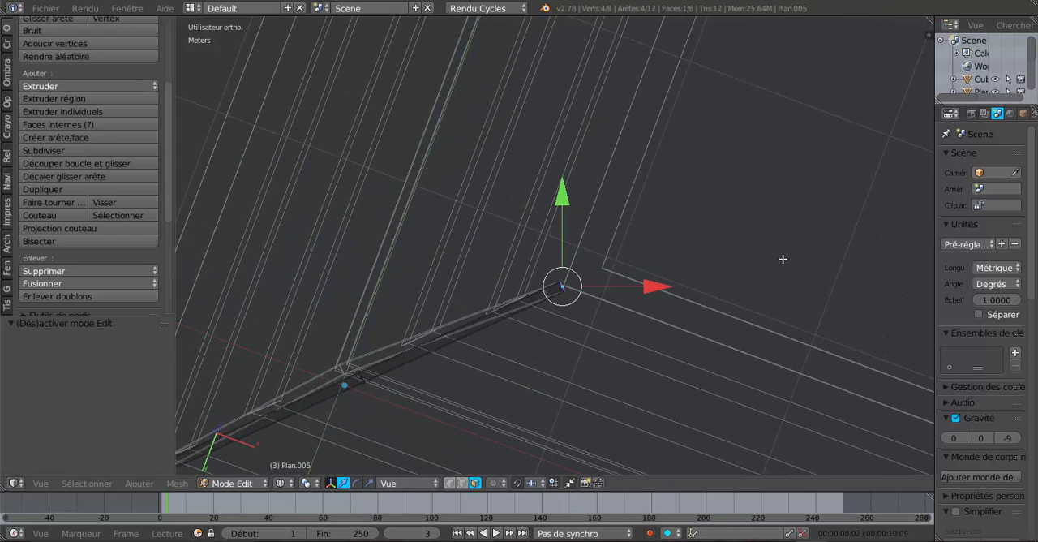
{"action": "key", "text": "ctrl+KP_7"}
{"action": "key", "text": "KP_4"}
{"action": "key", "text": "KP_4"}
{"action": "key", "text": "KP_4"}
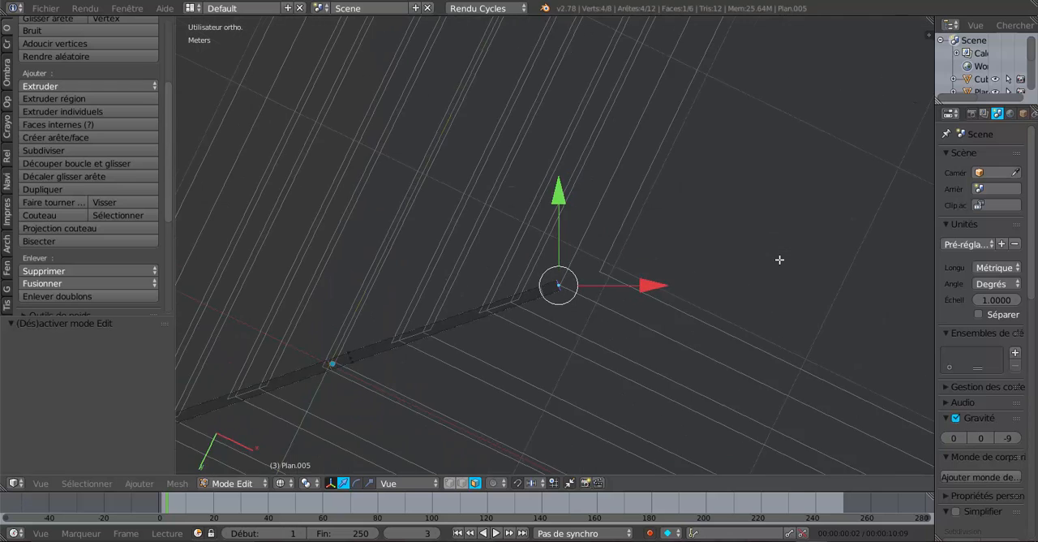
{"action": "middle_click_drag", "start_coordinate": [779, 260], "coordinate": [760, 283], "text": "shift"}
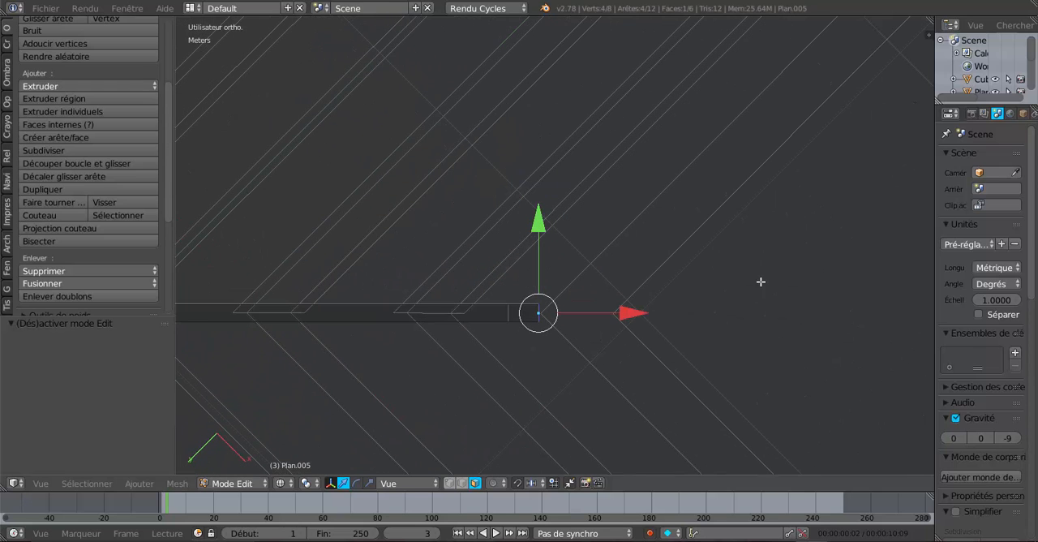
{"action": "key", "text": "e"}
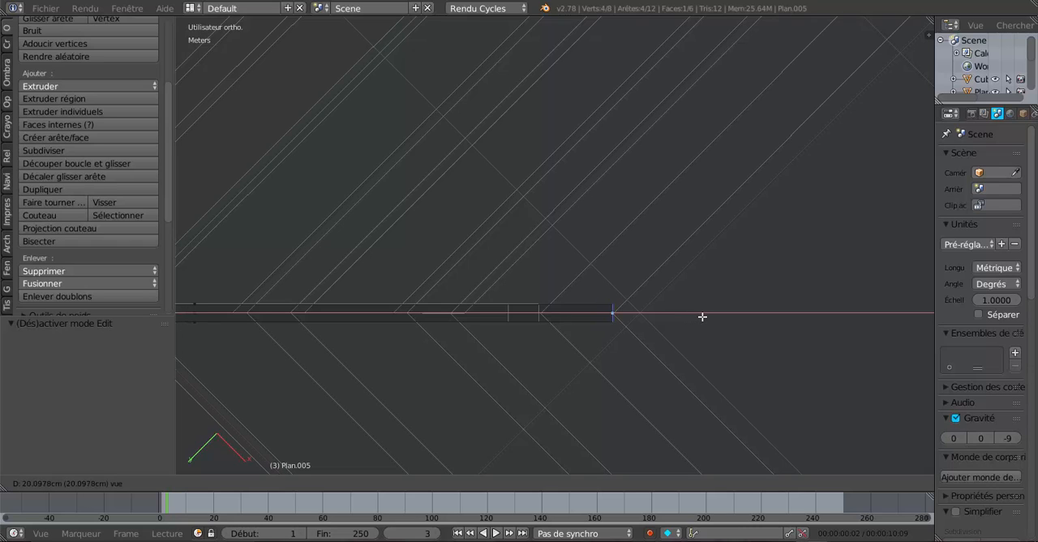
{"action": "left_click", "coordinate": [702, 316]}
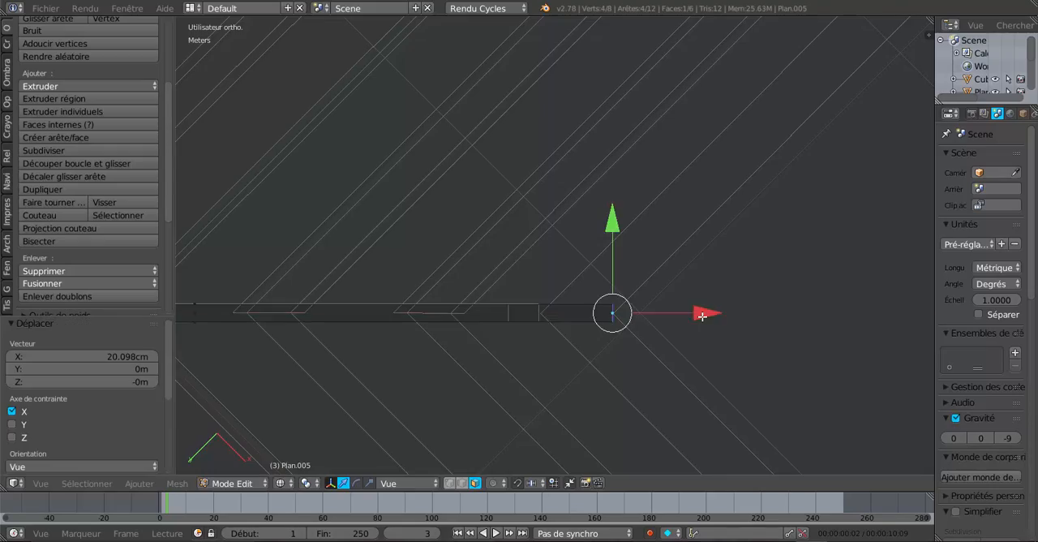
Select the tie beam's opposite end face and move it about -37.2 cm along the beam, towards the roof frame's outer corner
{"action": "scroll", "coordinate": [702, 316], "scroll_direction": "down", "scroll_amount": 3}
{"action": "middle_click_drag", "start_coordinate": [437, 334], "coordinate": [465, 292]}
{"action": "scroll", "coordinate": [462, 356], "scroll_direction": "up", "scroll_amount": 4}
{"action": "right_click", "coordinate": [376, 426]}
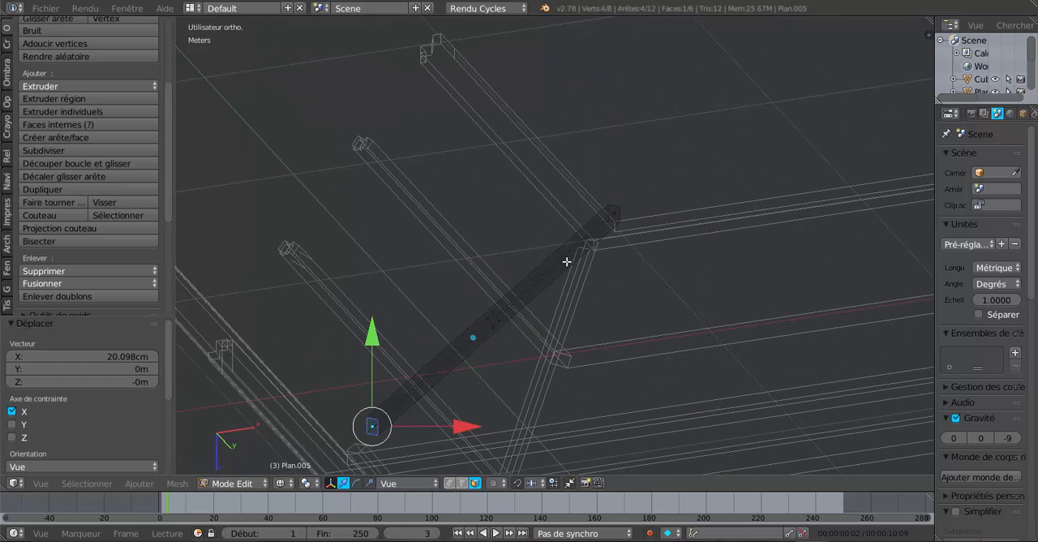
{"action": "key", "text": "ctrl+KP_7"}
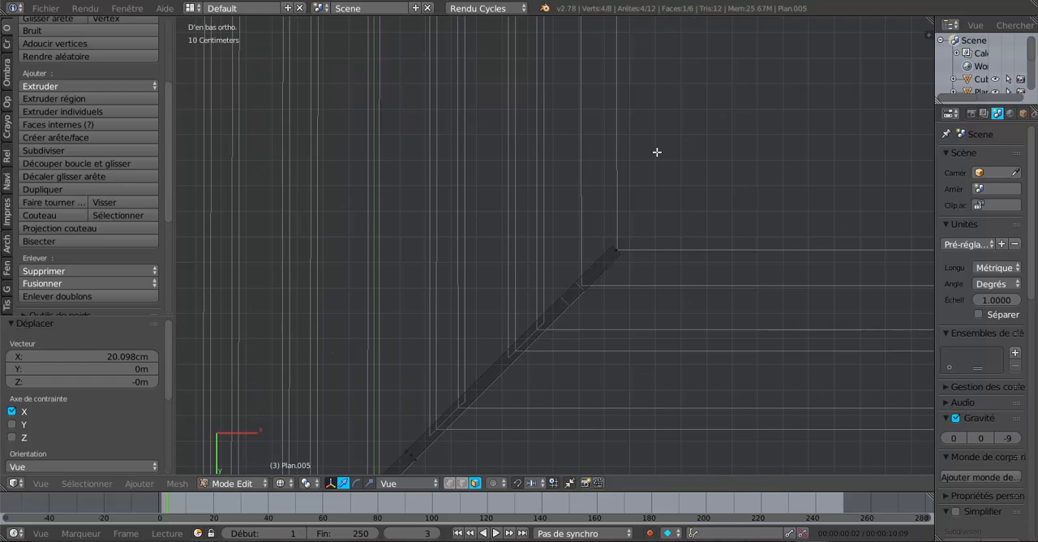
{"action": "key", "text": "shift+KP_6"}
{"action": "key", "text": "shift+KP_6"}
{"action": "key", "text": "shift+KP_6"}
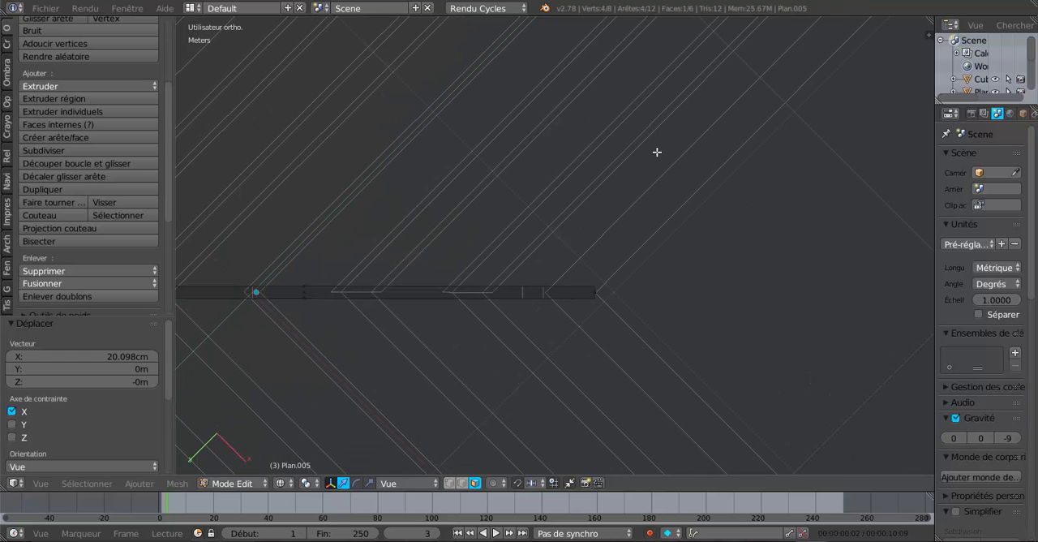
{"action": "mouse_move", "coordinate": [509, 262]}
{"action": "middle_mouse_down", "text": "shift"}
{"action": "mouse_move", "coordinate": [630, 241]}
{"action": "mouse_move", "coordinate": [771, 241]}
{"action": "middle_mouse_up", "text": "shift"}
{"action": "middle_click_drag", "start_coordinate": [415, 277], "coordinate": [639, 279], "text": "shift"}
{"action": "scroll", "coordinate": [585, 297], "scroll_direction": "up", "scroll_amount": 3}
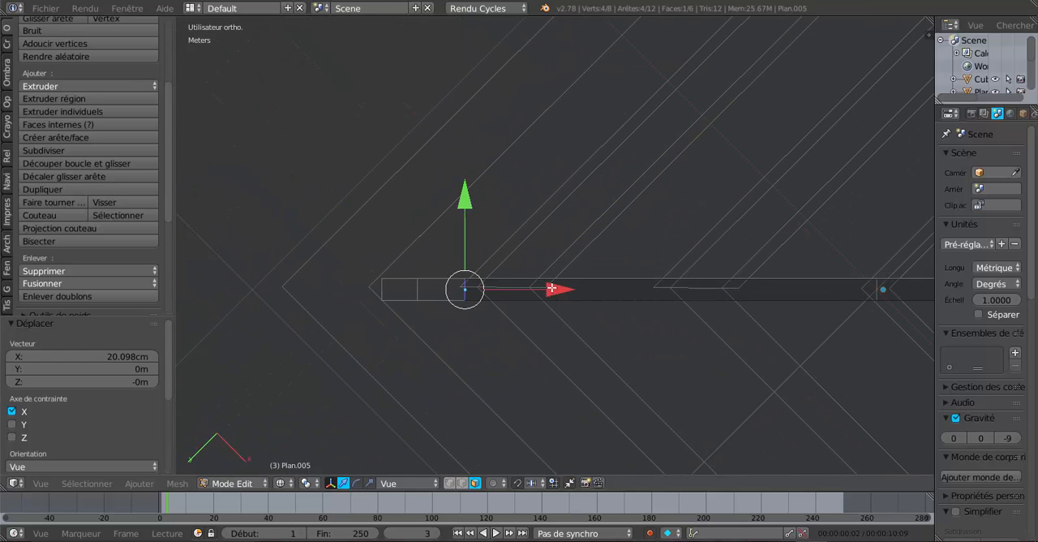
{"action": "key", "text": "g"}
{"action": "key", "text": "x"}
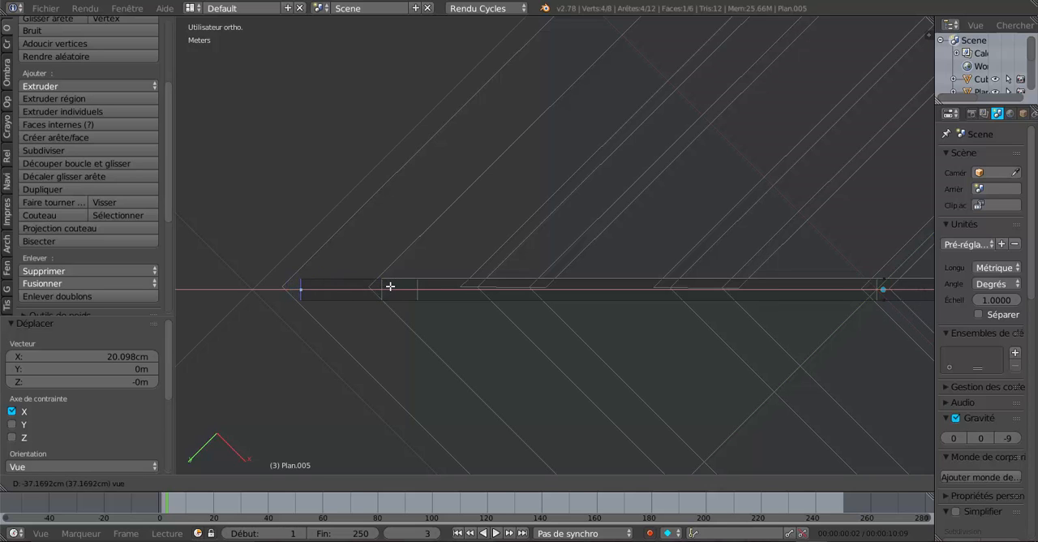
{"action": "left_click", "coordinate": [390, 286]}
Return to object mode with solid shading and show only the fourth and fifth layers, isolating the corner truss from the roof frame
{"action": "mouse_move", "coordinate": [390, 286]}
{"action": "middle_mouse_down"}
{"action": "mouse_move", "coordinate": [583, 297]}
{"action": "mouse_move", "coordinate": [602, 431]}
{"action": "mouse_move", "coordinate": [637, 440]}
{"action": "mouse_move", "coordinate": [523, 382]}
{"action": "mouse_move", "coordinate": [562, 293]}
{"action": "mouse_move", "coordinate": [679, 364]}
{"action": "mouse_move", "coordinate": [673, 384]}
{"action": "mouse_move", "coordinate": [547, 375]}
{"action": "middle_mouse_up"}
{"action": "key", "text": "Tab"}
{"action": "key", "text": "z"}
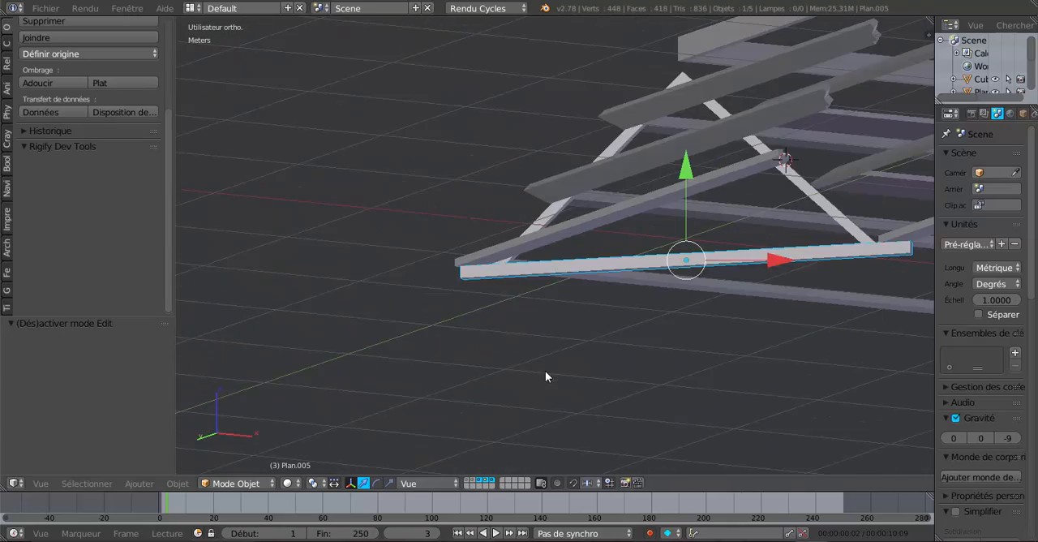
{"action": "middle_click_drag", "start_coordinate": [645, 362], "coordinate": [542, 321]}
{"action": "right_click", "coordinate": [584, 305]}
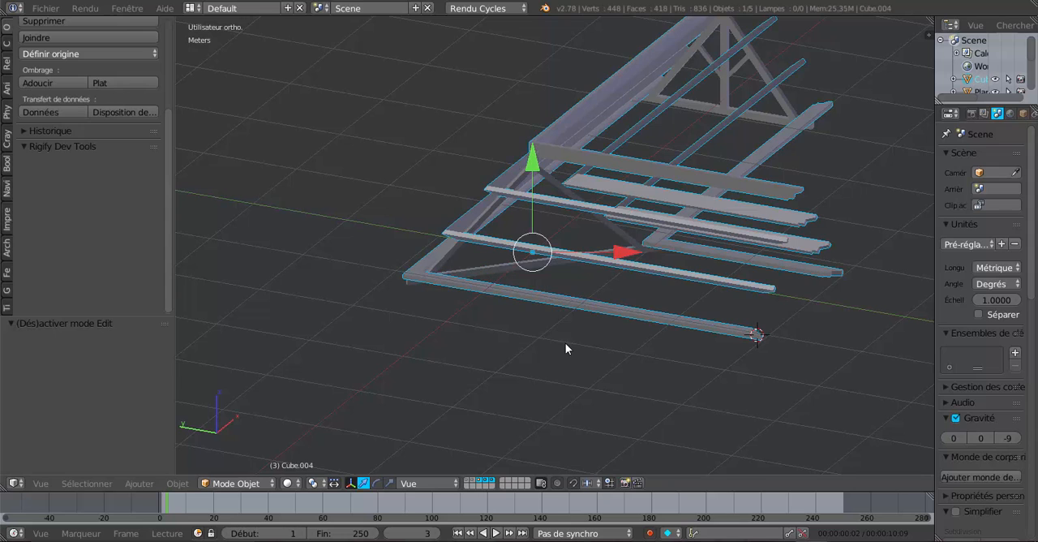
{"action": "left_click", "coordinate": [492, 479]}
{"action": "scroll", "coordinate": [512, 398], "scroll_direction": "up", "scroll_amount": 2}
{"action": "left_click", "coordinate": [489, 478], "text": "shift"}
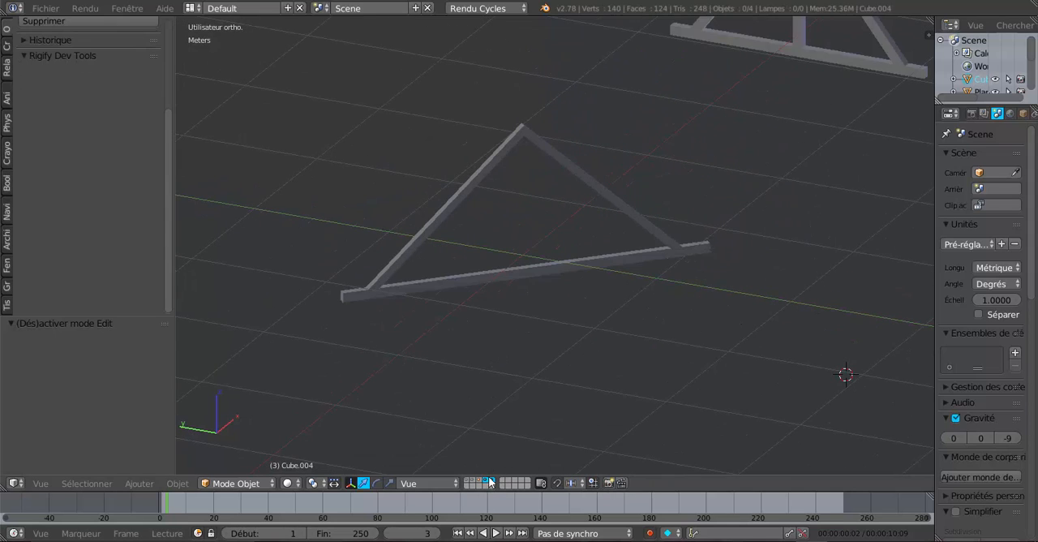
{"action": "middle_click_drag", "start_coordinate": [490, 388], "coordinate": [582, 378]}
{"action": "scroll", "coordinate": [583, 377], "scroll_direction": "up", "scroll_amount": 2}
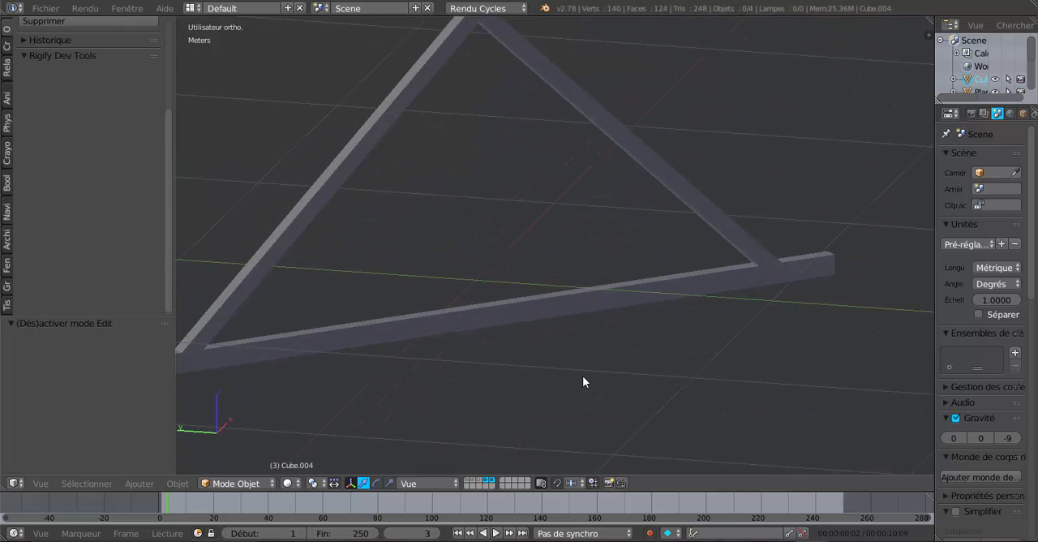
{"action": "scroll", "coordinate": [519, 313], "scroll_direction": "down", "scroll_amount": 3}
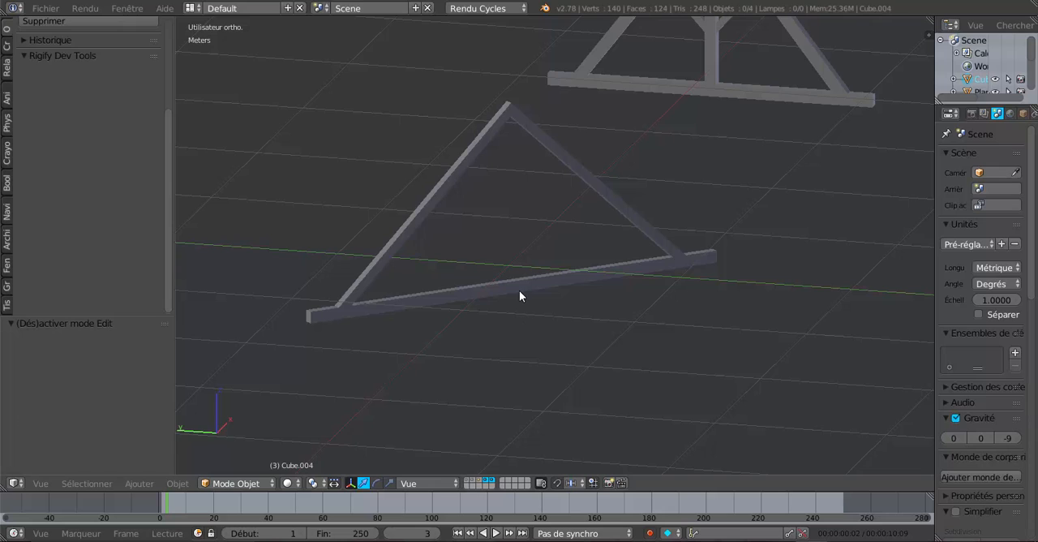
Join the tie beam to the corner rafters and set the joined truss's origin to its geometry
{"action": "right_click", "coordinate": [517, 288]}
{"action": "right_click", "coordinate": [439, 188], "text": "shift"}
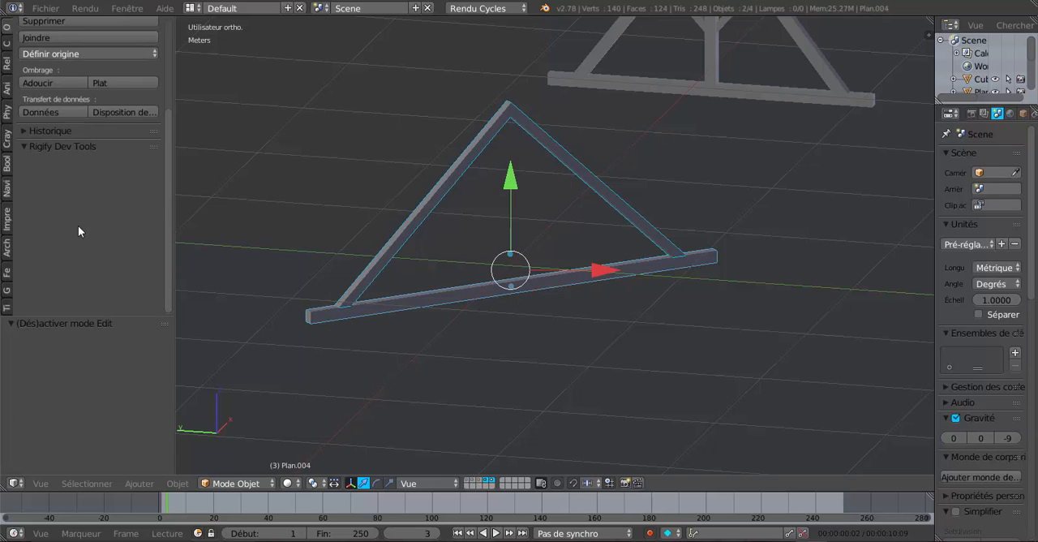
{"action": "left_click", "coordinate": [45, 38]}
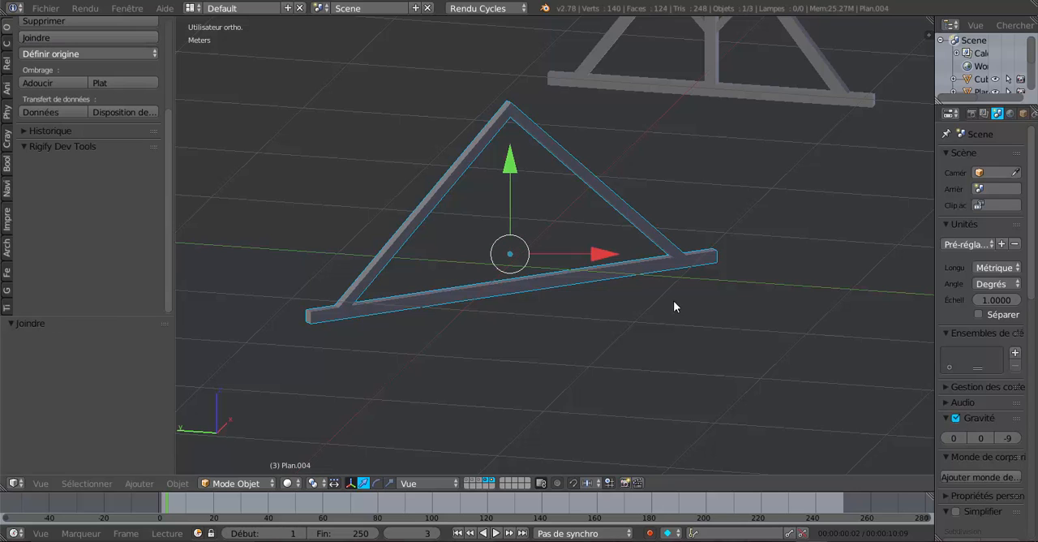
{"action": "left_click", "coordinate": [69, 53]}
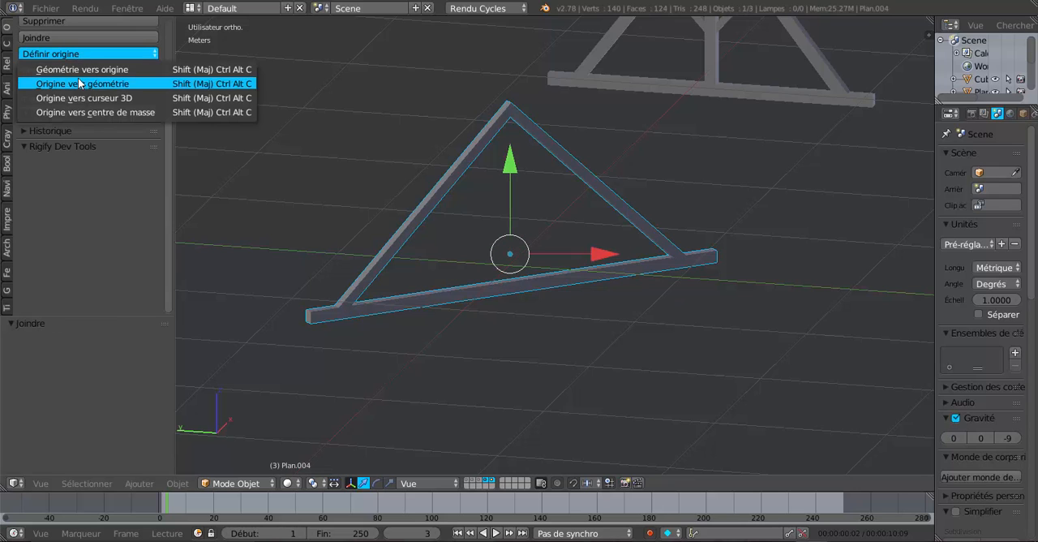
{"action": "left_click", "coordinate": [79, 84]}
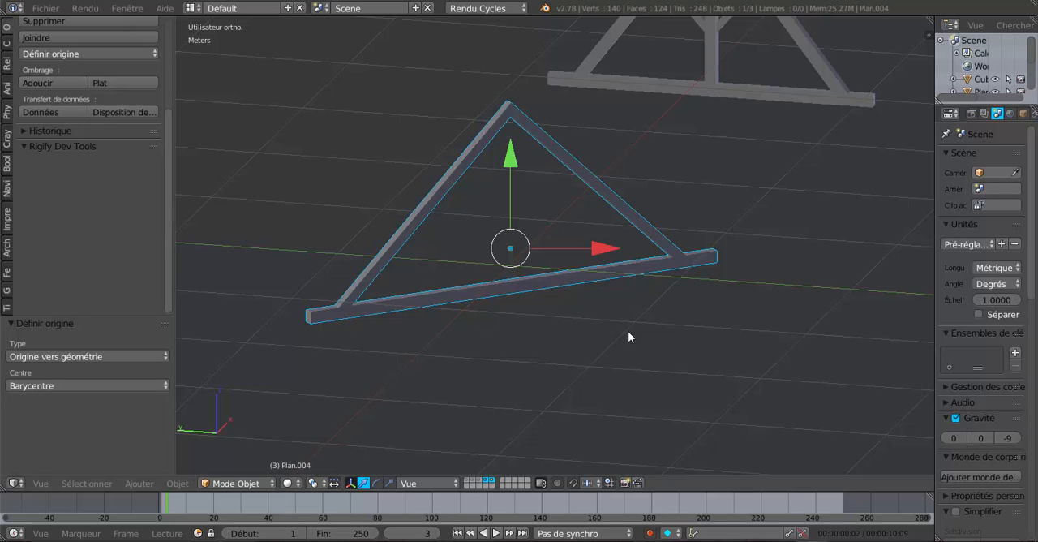
Rotate the whole mesh of the corner truss 45° about the global Z axis, in edit mode, to align it with the X axis
{"action": "key", "text": "Tab"}
{"action": "middle_click_drag", "start_coordinate": [590, 358], "coordinate": [523, 360]}
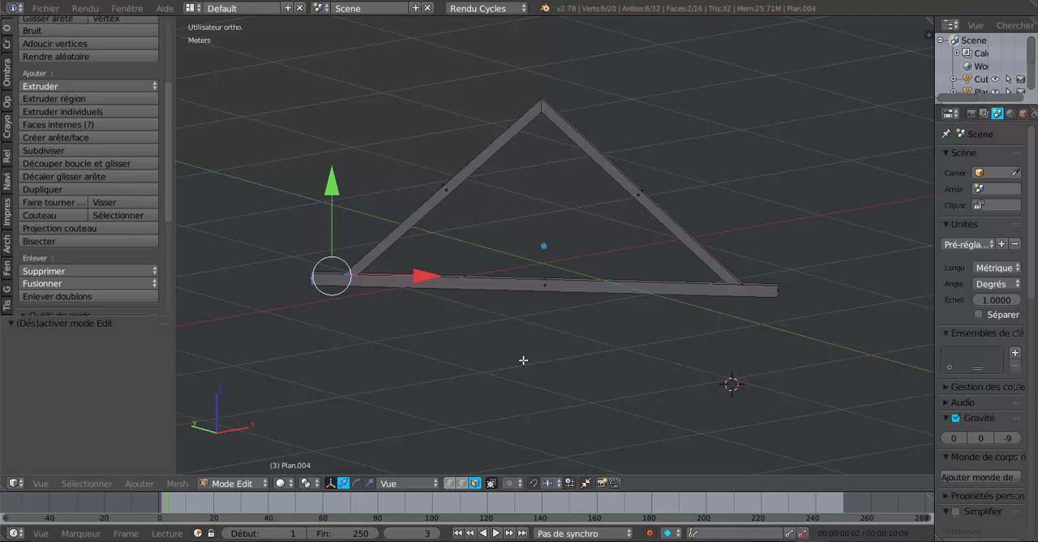
{"action": "scroll", "coordinate": [523, 360], "scroll_direction": "down", "scroll_amount": 4}
{"action": "scroll", "coordinate": [568, 315], "scroll_direction": "up", "scroll_amount": 5}
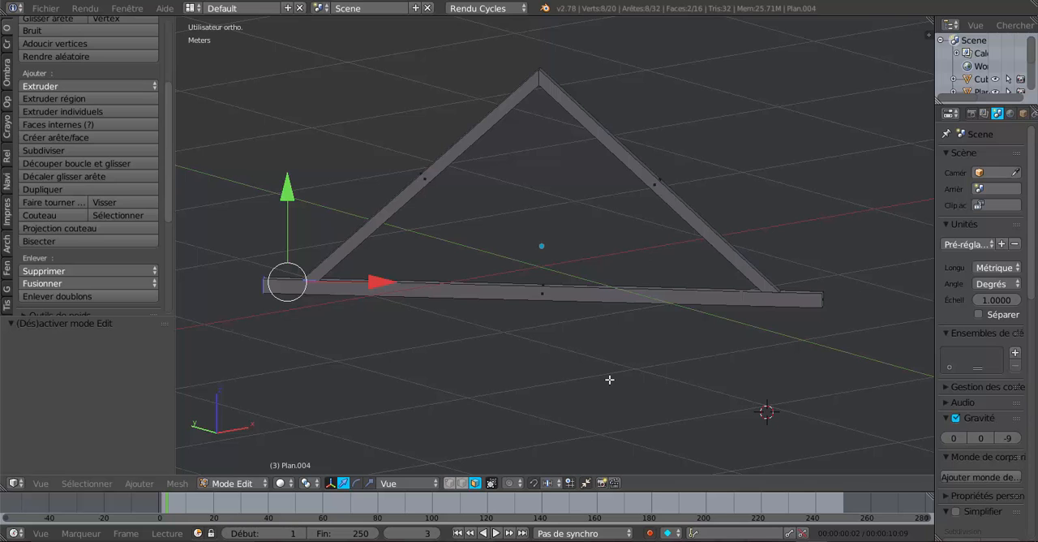
{"action": "key", "text": "KP_7"}
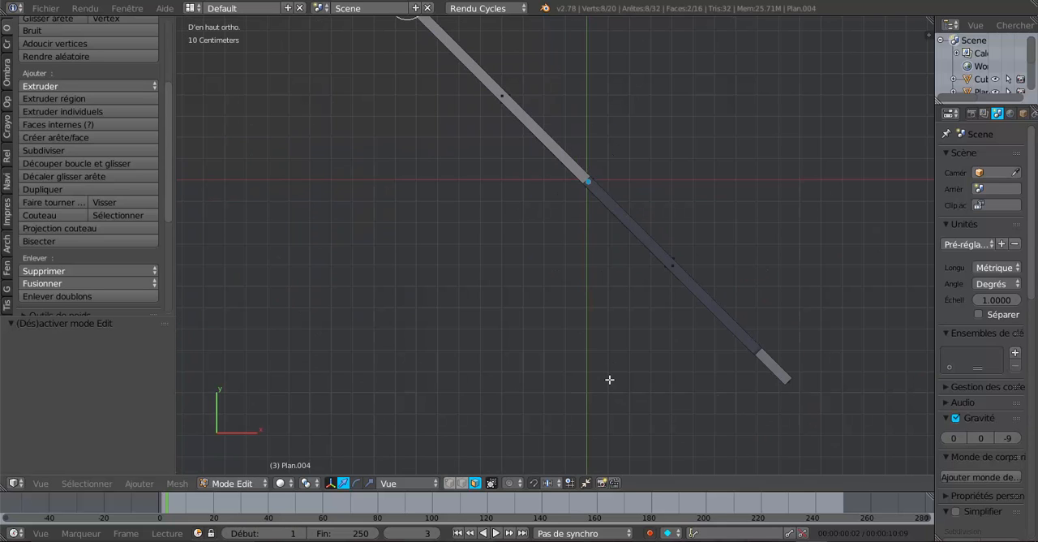
{"action": "key", "text": "a"}
{"action": "scroll", "coordinate": [610, 380], "scroll_direction": "down", "scroll_amount": 3}
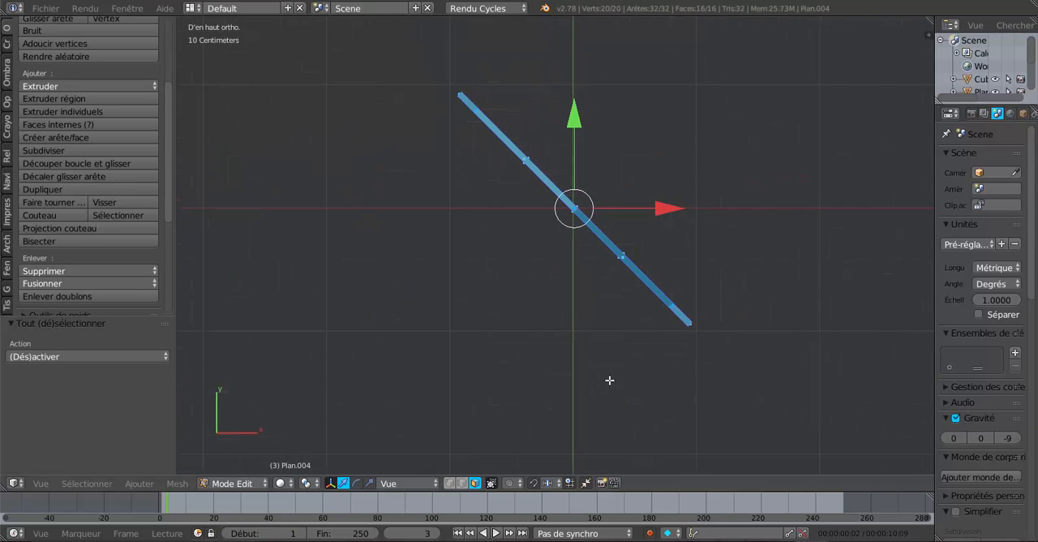
{"action": "key", "text": "r"}
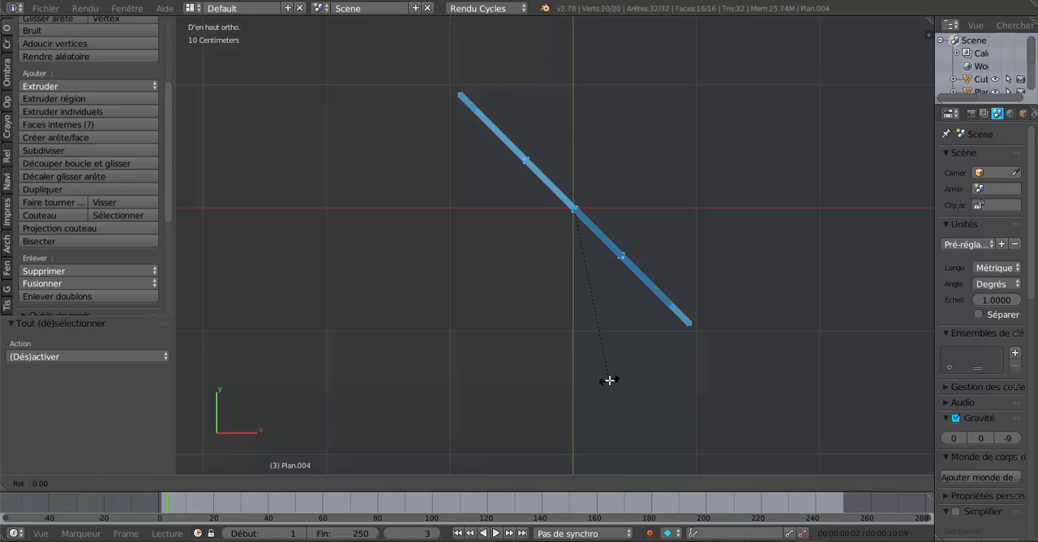
{"action": "type", "text": "z"}
{"action": "type", "text": "45"}
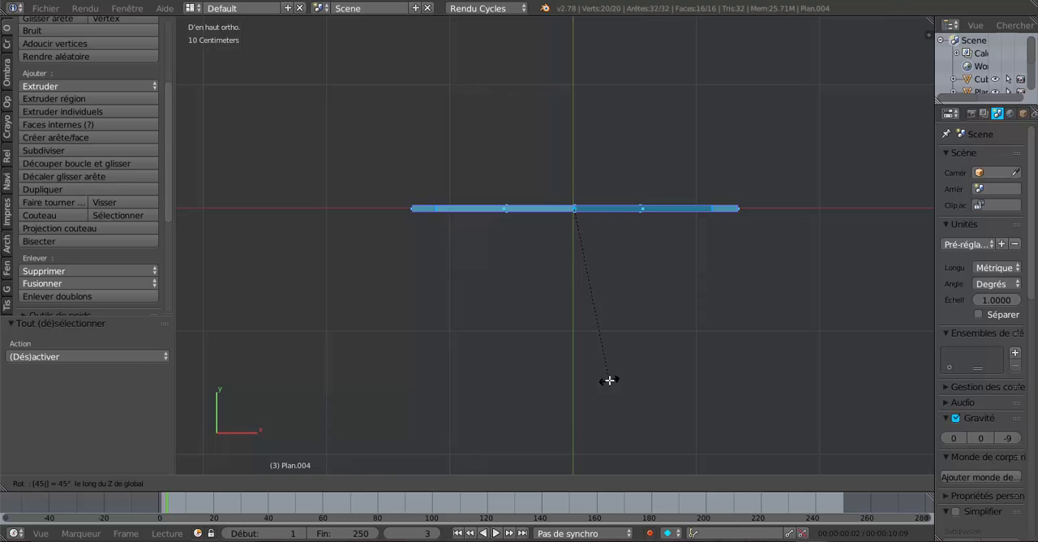
{"action": "key", "text": "Return"}
{"action": "middle_click_drag", "start_coordinate": [663, 375], "coordinate": [647, 275]}
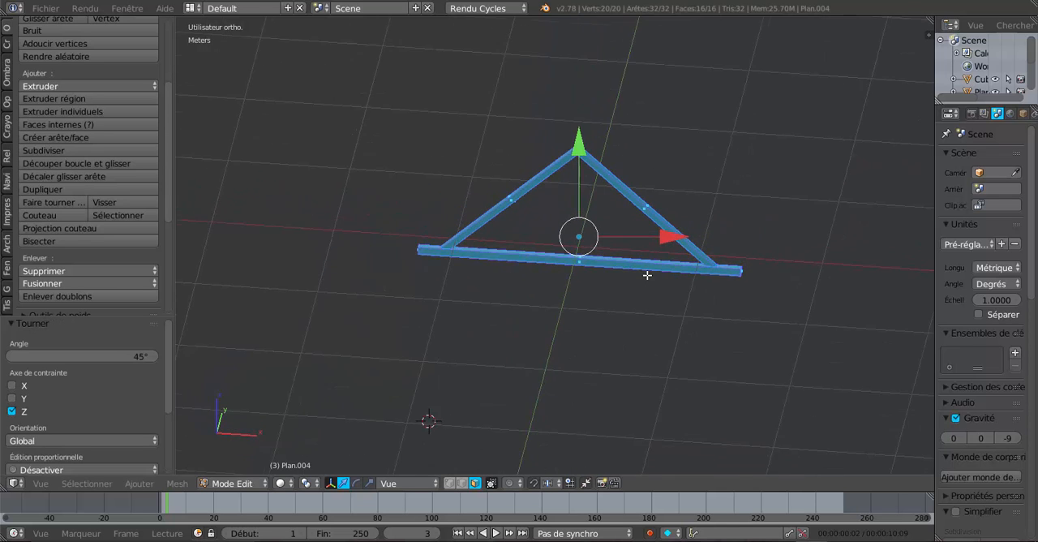
Add a single centred loop cut across the middle of the tie beam
{"action": "key", "text": "KP_1"}
{"action": "scroll", "coordinate": [654, 321], "scroll_direction": "up", "scroll_amount": 3}
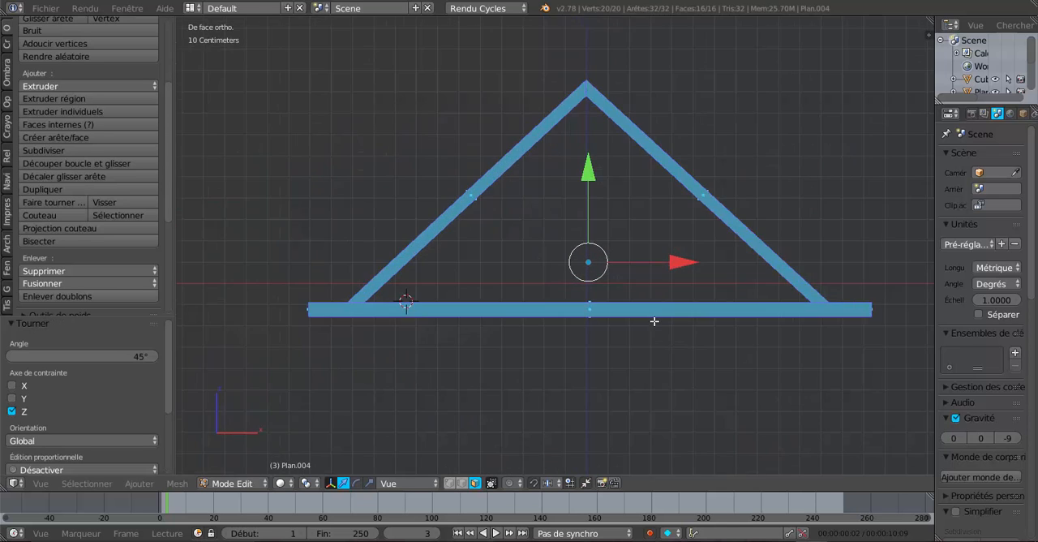
{"action": "scroll", "coordinate": [635, 331], "scroll_direction": "up", "scroll_amount": 2}
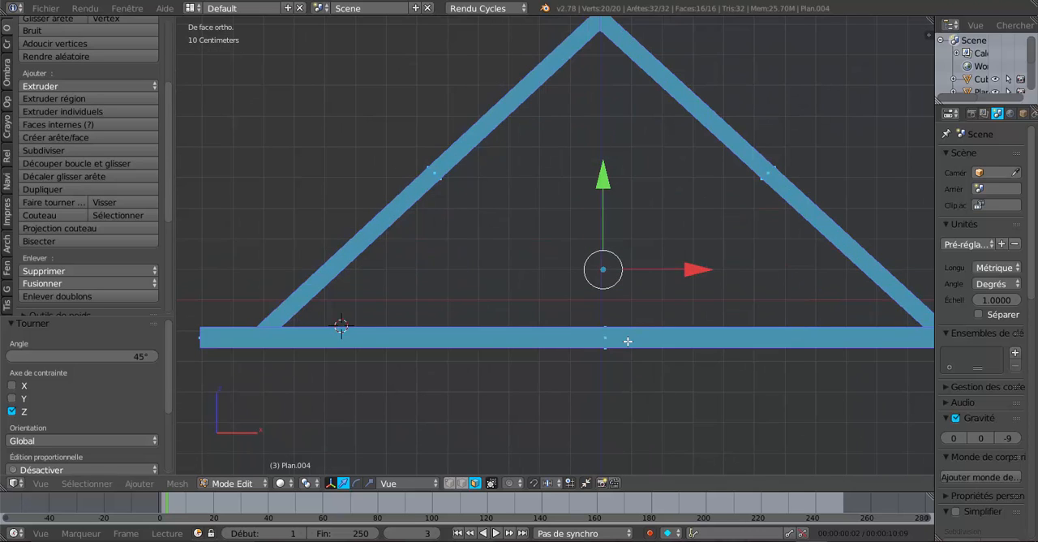
{"action": "key", "text": "ctrl+r"}
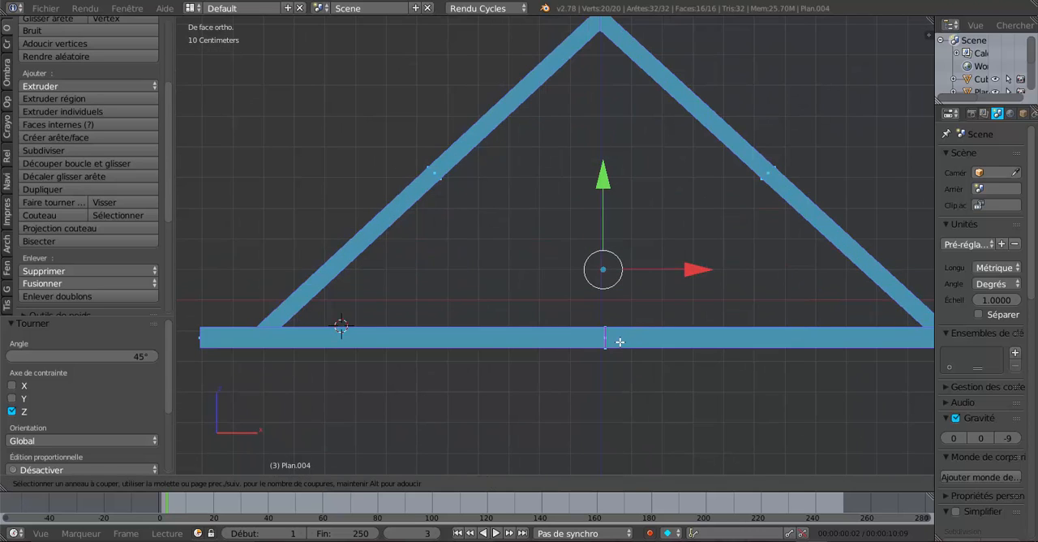
{"action": "left_click", "coordinate": [619, 341]}
{"action": "right_click", "coordinate": [620, 342]}
Add a second loop cut to the tie beam just beside the central one, slid to a factor of about 0.947, and reveal its settings
{"action": "scroll", "coordinate": [621, 408], "scroll_direction": "up", "scroll_amount": 2}
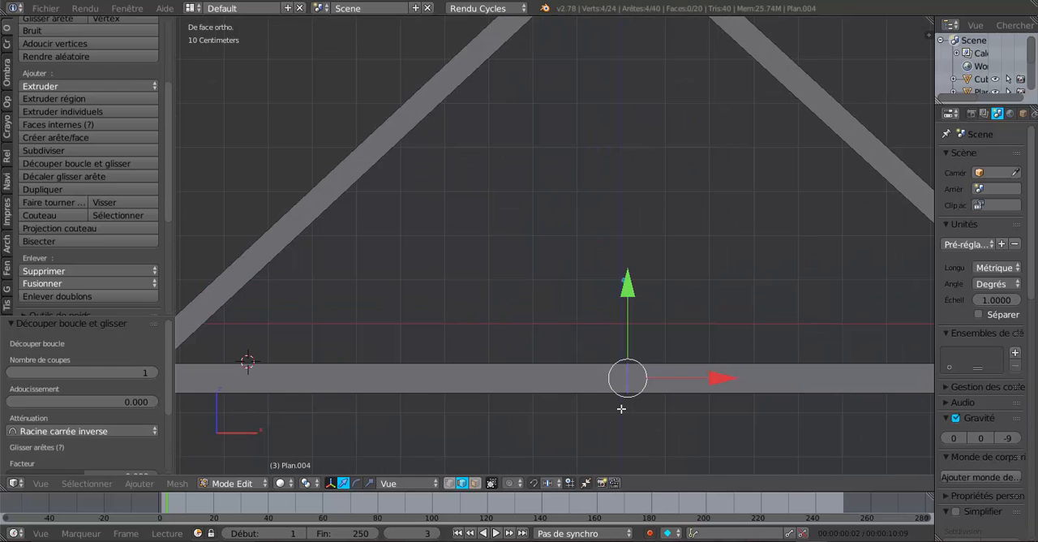
{"action": "middle_click_drag", "start_coordinate": [584, 418], "coordinate": [519, 379], "text": "shift"}
{"action": "scroll", "coordinate": [519, 379], "scroll_direction": "up", "scroll_amount": 1}
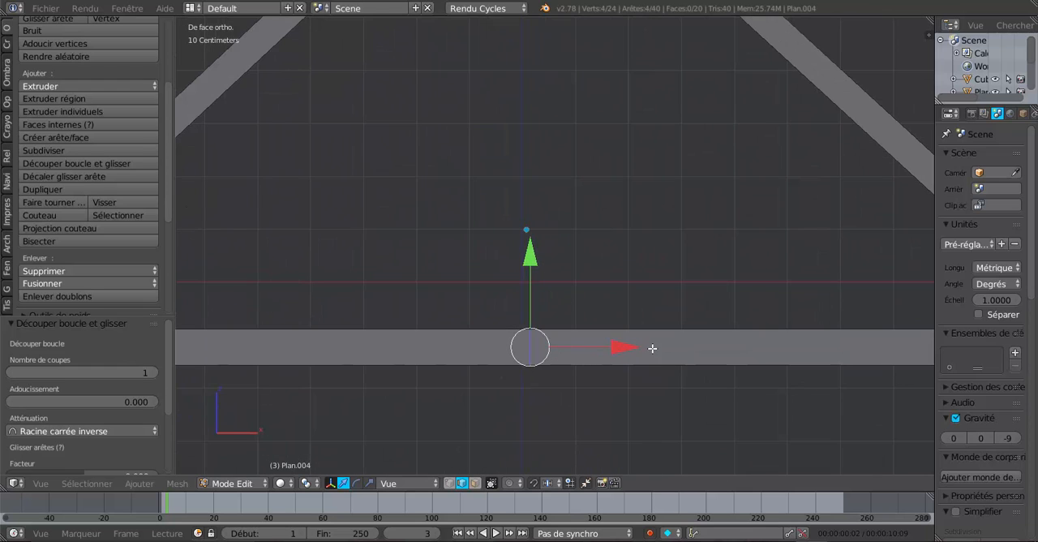
{"action": "scroll", "coordinate": [656, 349], "scroll_direction": "down", "scroll_amount": 1}
{"action": "key", "text": "ctrl+r"}
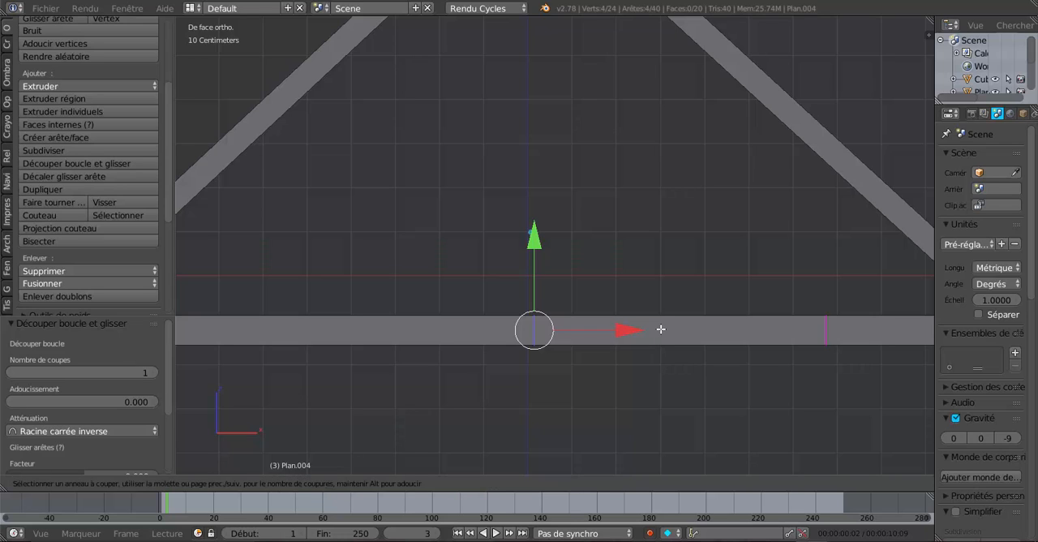
{"action": "left_click", "coordinate": [662, 329]}
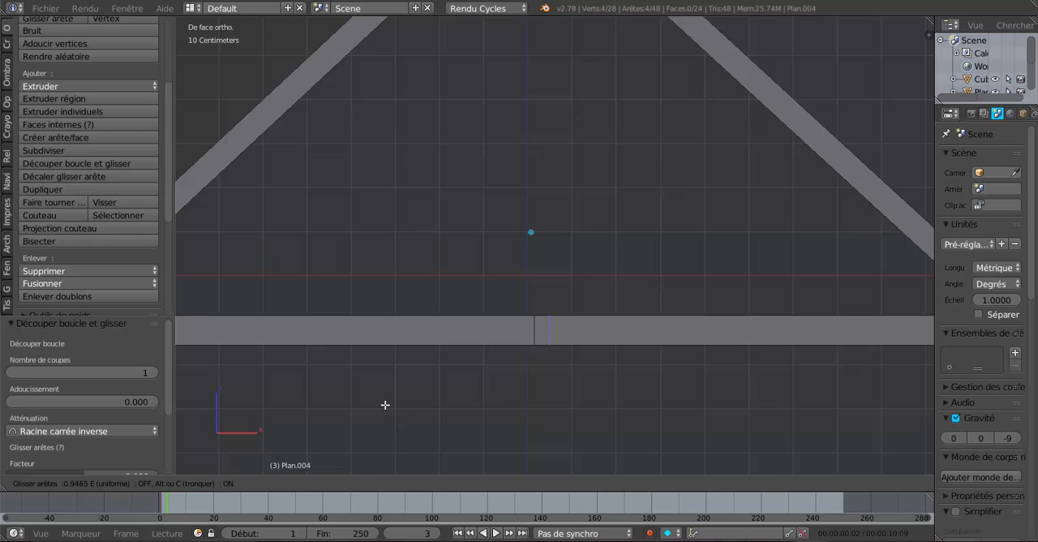
{"action": "left_click", "coordinate": [385, 405]}
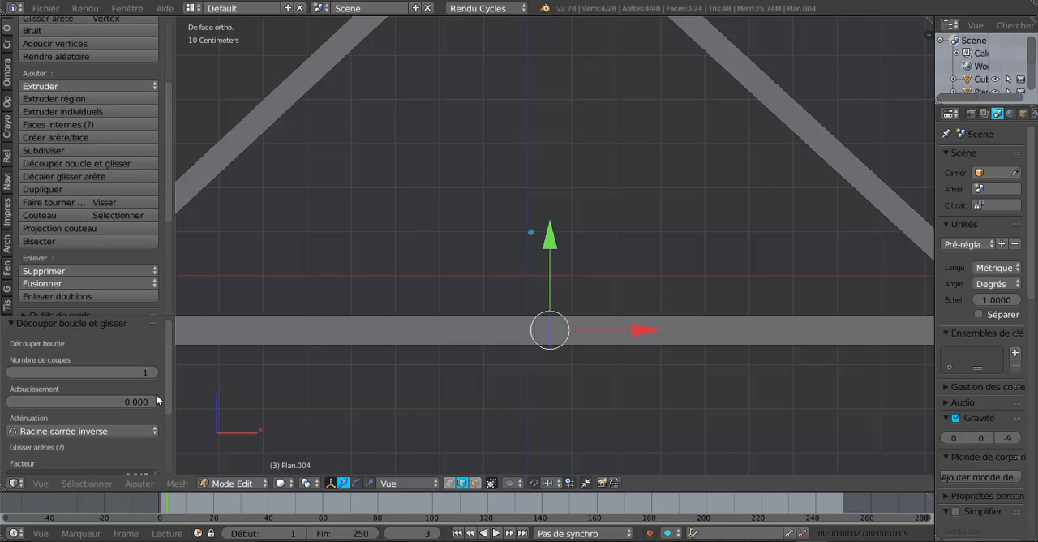
{"action": "left_click_drag", "start_coordinate": [112, 314], "coordinate": [118, 174]}
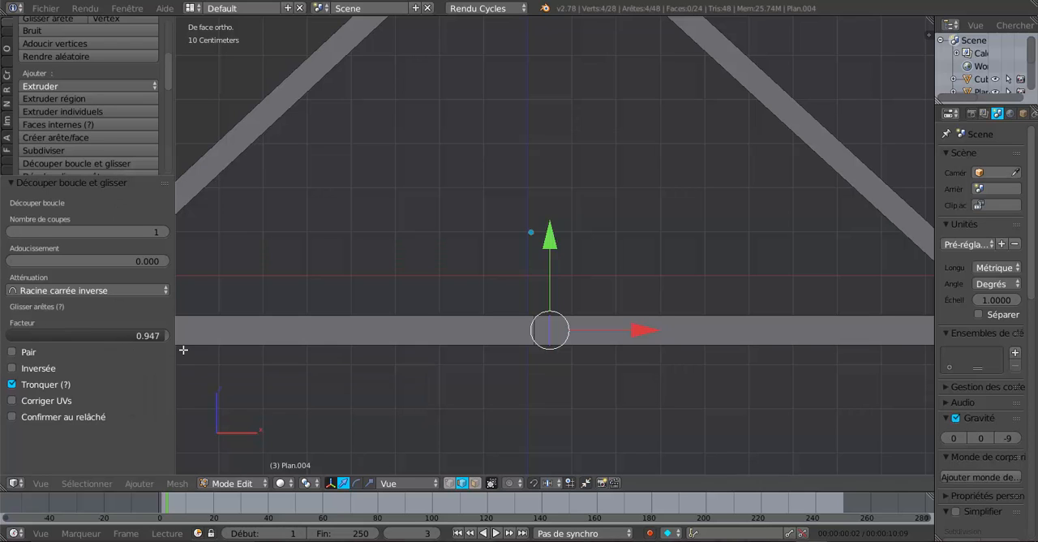
Add a third loop cut to the tie beam on the other side of the central one, with a slide factor of 0.947
{"action": "scroll", "coordinate": [362, 348], "scroll_direction": "down", "scroll_amount": 1}
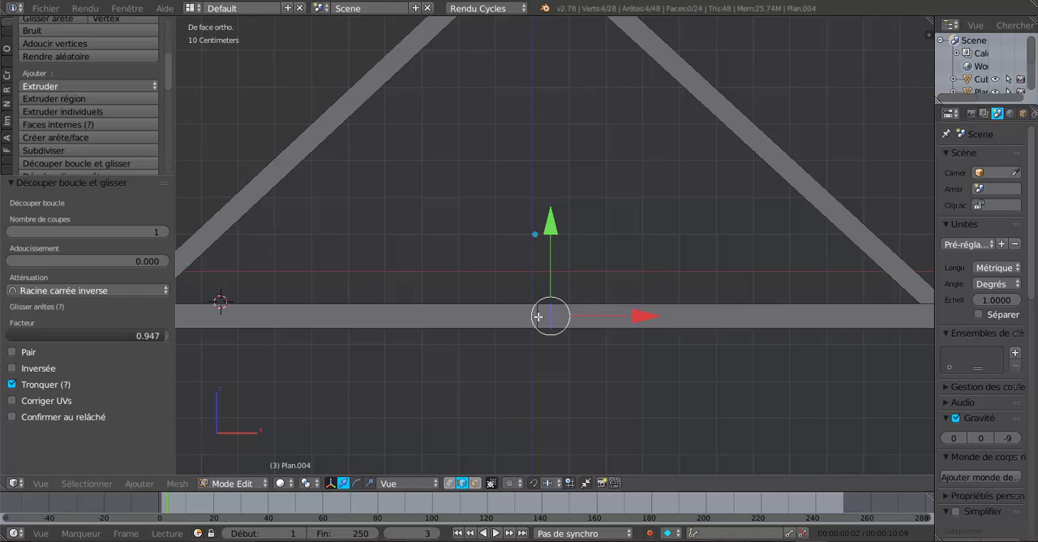
{"action": "key", "text": "ctrl+r"}
{"action": "left_click", "coordinate": [480, 309]}
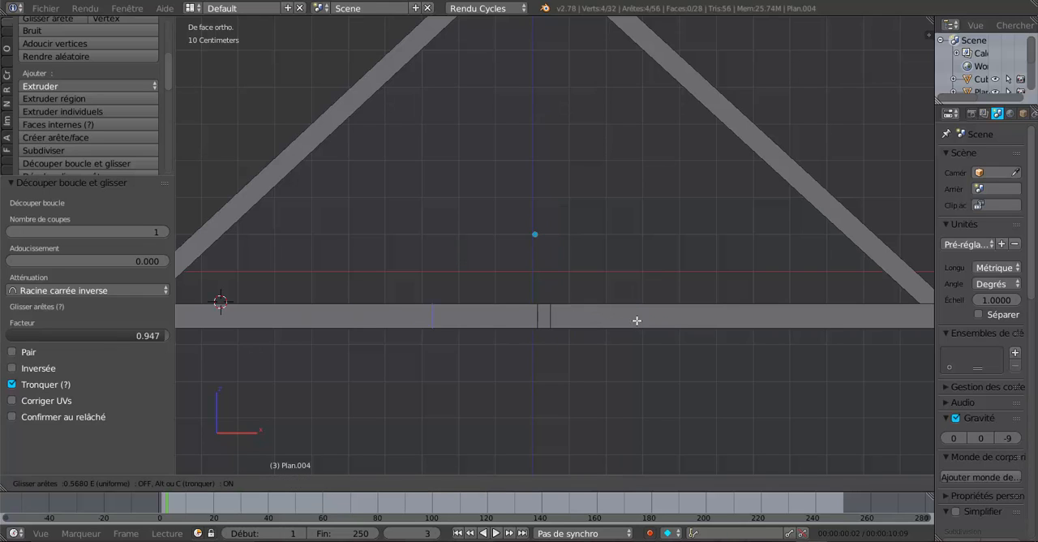
{"action": "left_click", "coordinate": [706, 321]}
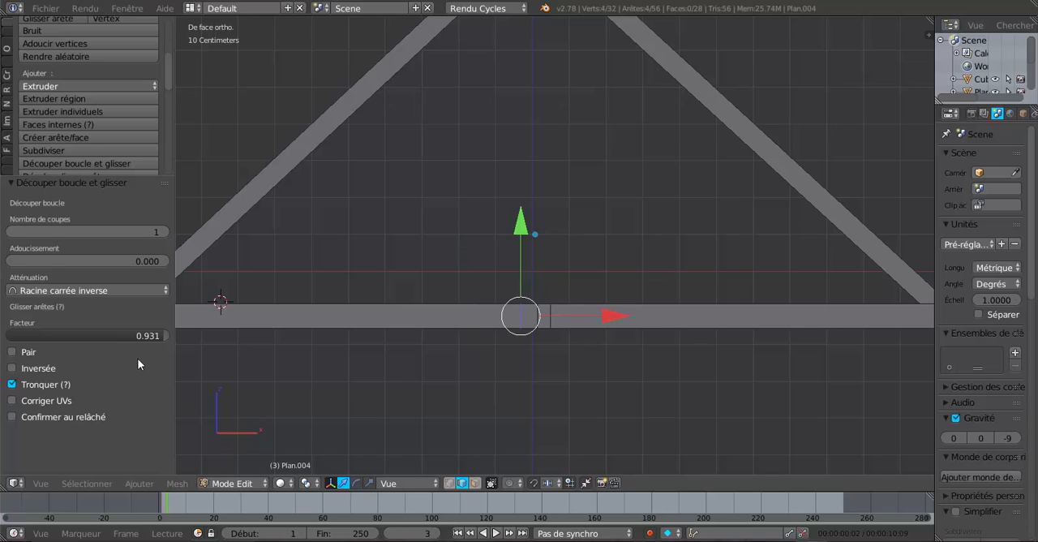
{"action": "left_click", "coordinate": [149, 336]}
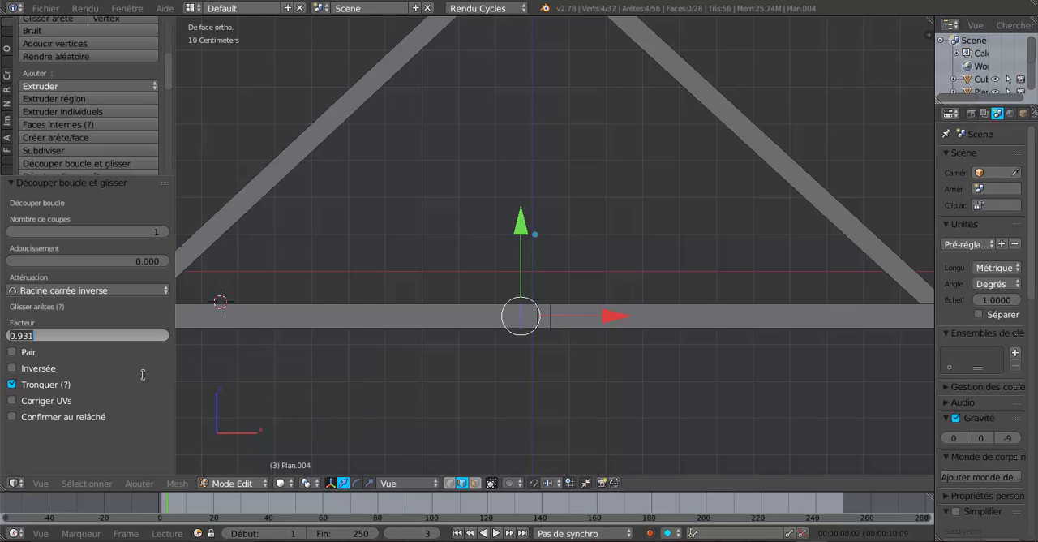
{"action": "key", "text": "Right"}
{"action": "key", "text": "Return"}
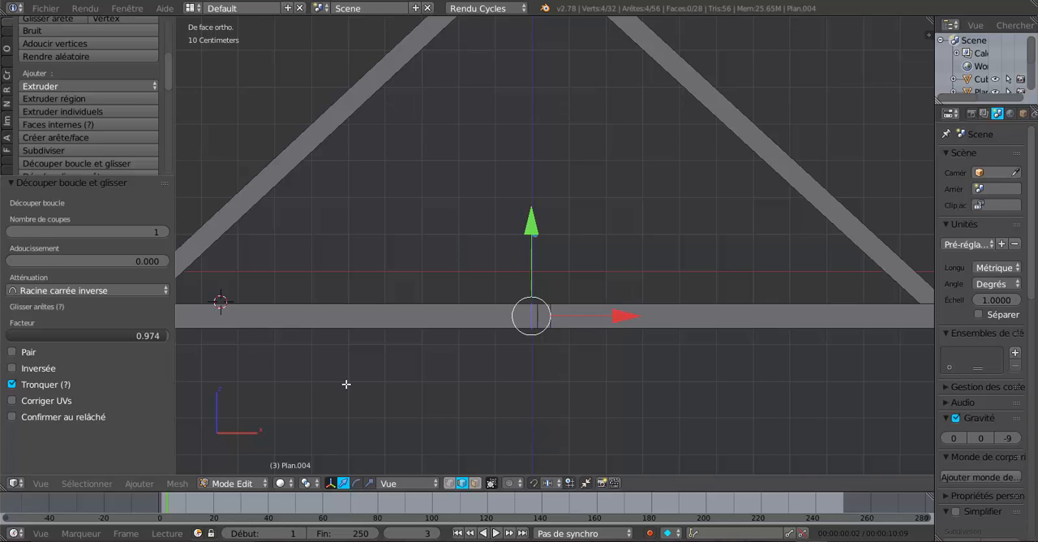
{"action": "left_click", "coordinate": [148, 335]}
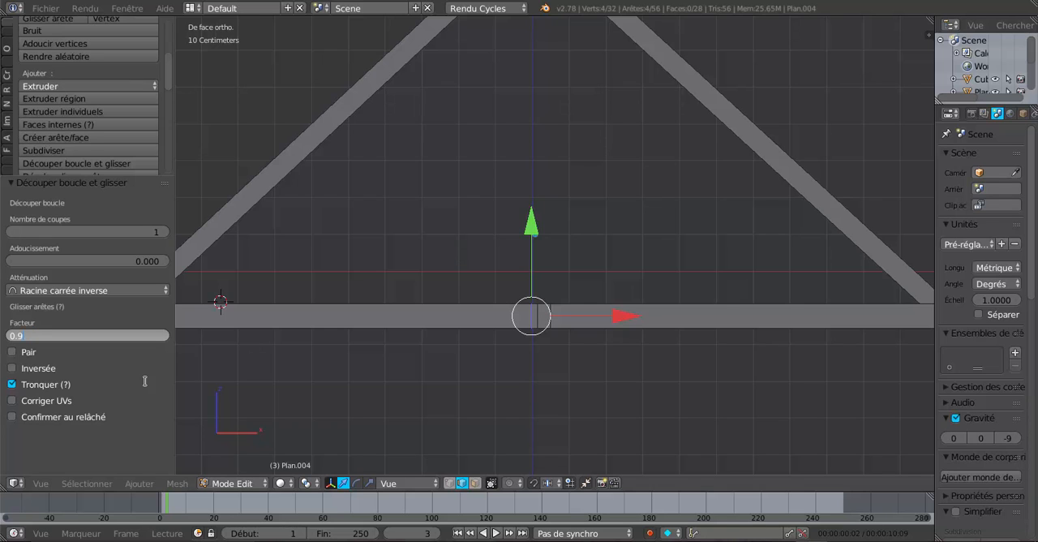
{"action": "key", "text": "Return"}
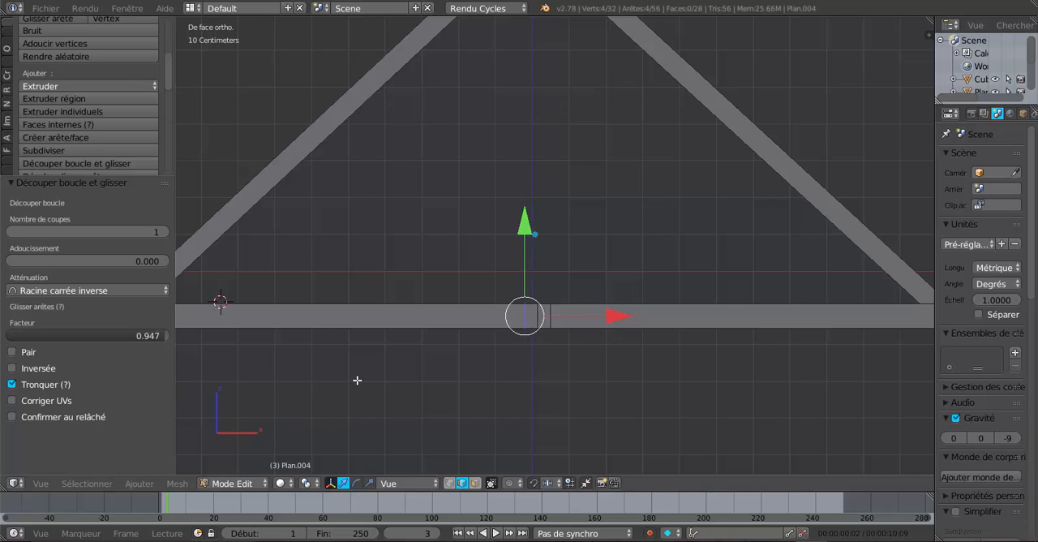
Dissolve the central edge loop of the tie beam, between the two flanking cuts
{"action": "scroll", "coordinate": [358, 380], "scroll_direction": "up", "scroll_amount": 3}
{"action": "middle_click_drag", "start_coordinate": [450, 426], "coordinate": [448, 338], "text": "shift"}
{"action": "scroll", "coordinate": [498, 323], "scroll_direction": "up", "scroll_amount": 2}
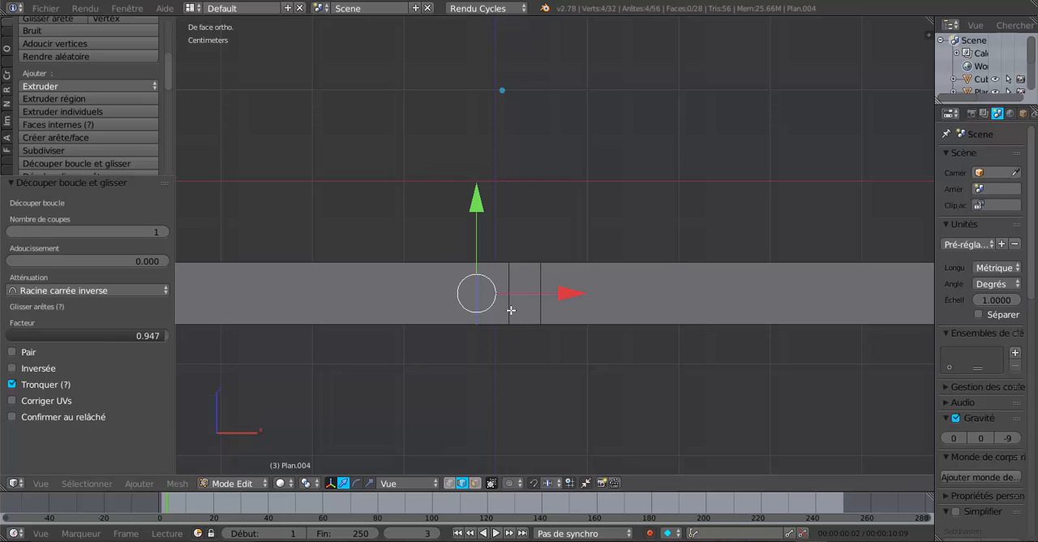
{"action": "right_click", "coordinate": [512, 284], "text": "alt"}
{"action": "scroll", "coordinate": [527, 364], "scroll_direction": "down", "scroll_amount": 2}
{"action": "middle_click_drag", "start_coordinate": [533, 390], "coordinate": [532, 405]}
{"action": "key", "text": "x"}
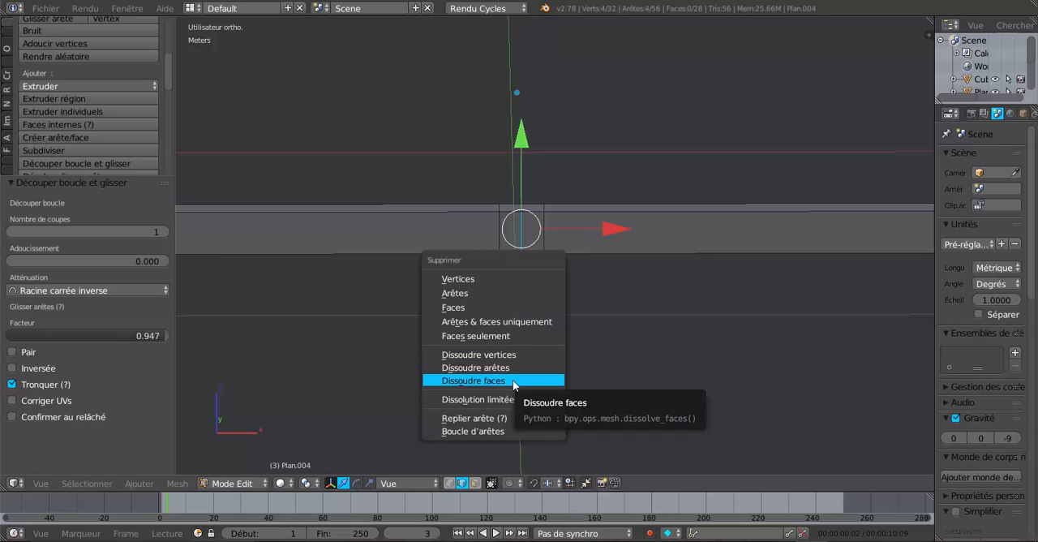
{"action": "left_click", "coordinate": [512, 369]}
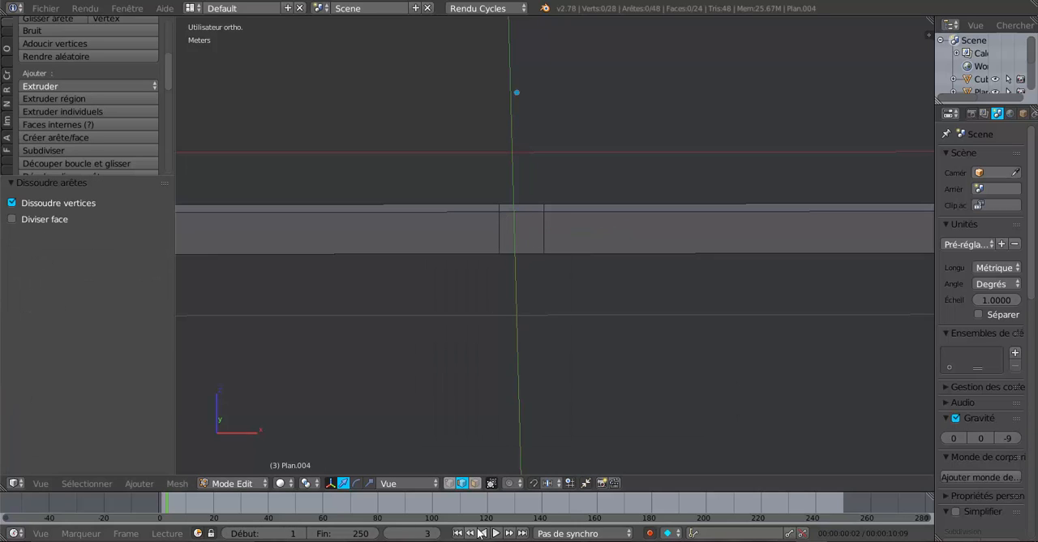
Extrude the top face of the tie beam's short centre section upward by about 81 cm to form the king post
{"action": "left_click", "coordinate": [475, 483]}
{"action": "middle_click_drag", "start_coordinate": [494, 361], "coordinate": [503, 403]}
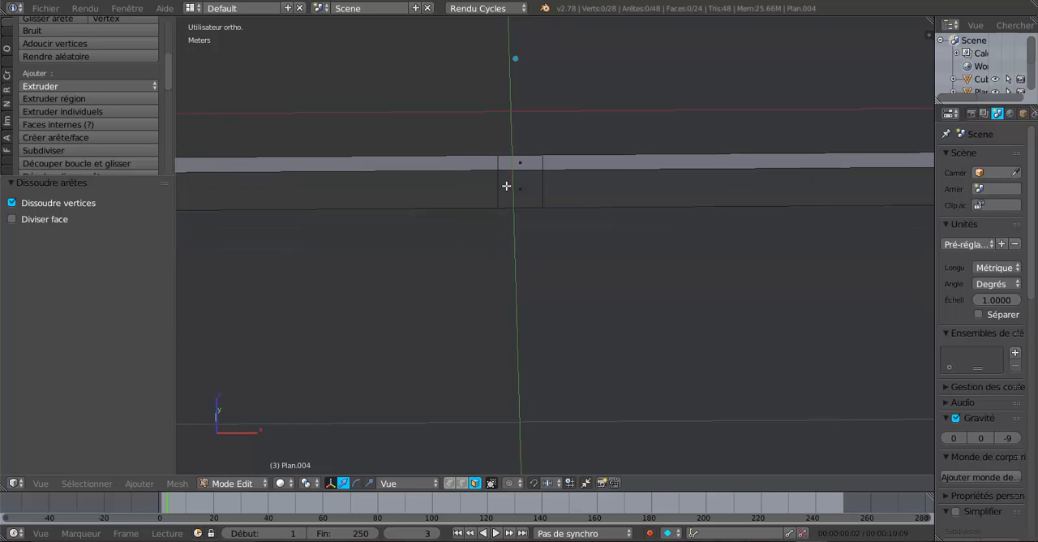
{"action": "right_click", "coordinate": [513, 161]}
{"action": "scroll", "coordinate": [533, 354], "scroll_direction": "down", "scroll_amount": 5}
{"action": "middle_click_drag", "start_coordinate": [538, 364], "coordinate": [639, 318]}
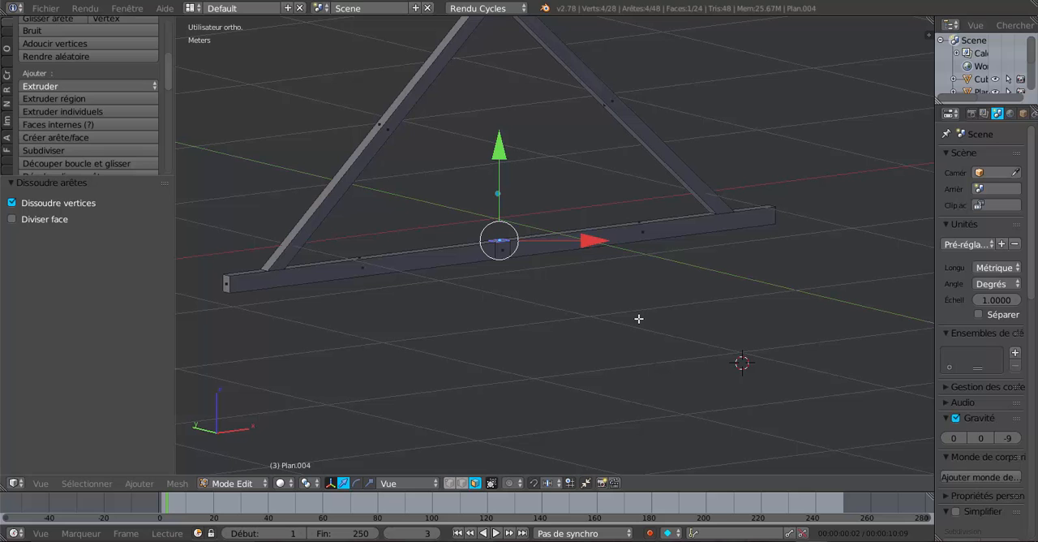
{"action": "key", "text": "KP_1"}
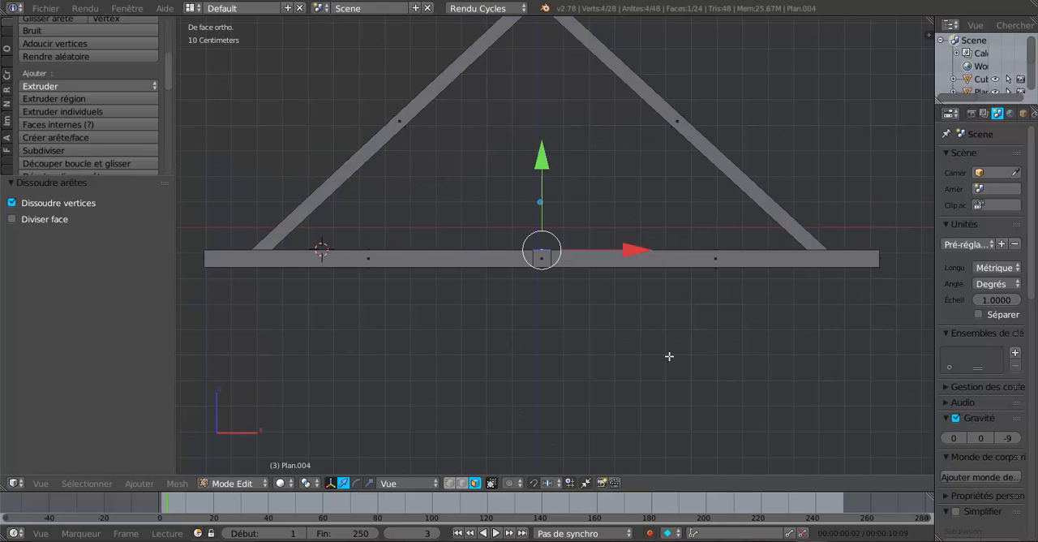
{"action": "middle_click_drag", "start_coordinate": [665, 355], "coordinate": [646, 420], "text": "shift"}
{"action": "key", "text": "e"}
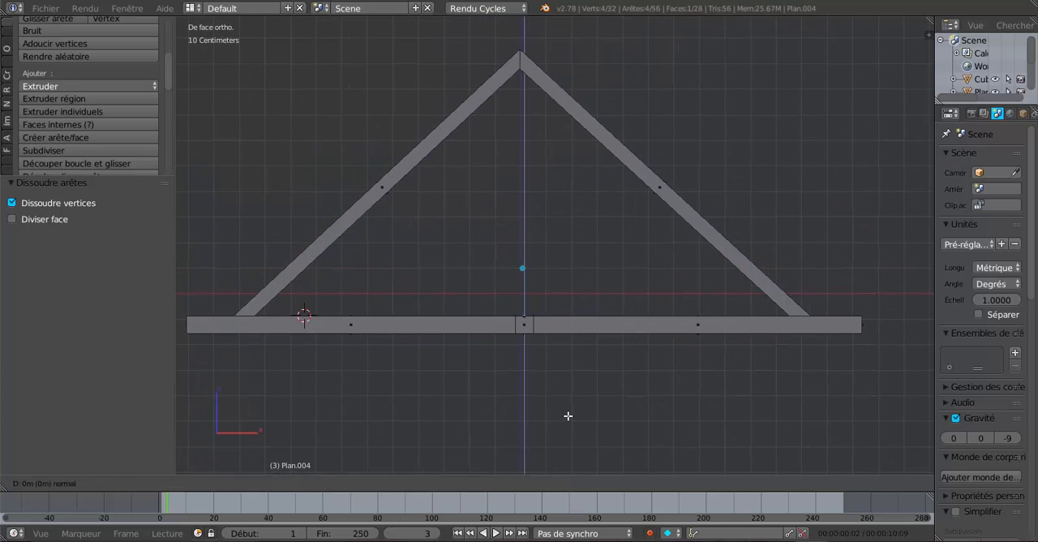
{"action": "left_click", "coordinate": [568, 416]}
{"action": "left_click_drag", "start_coordinate": [522, 229], "coordinate": [557, 34]}
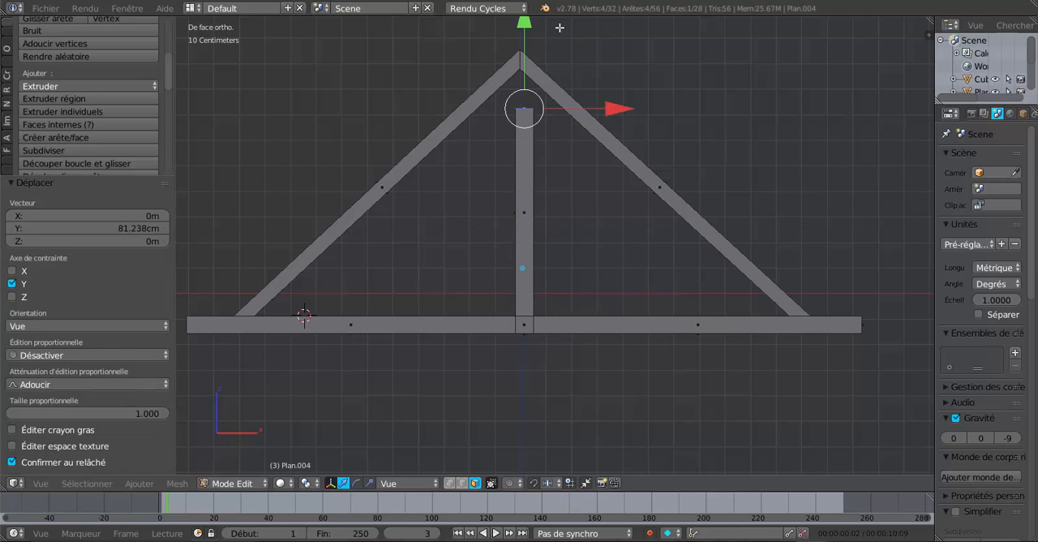
Raise the king post's top face by about 29 cm more, so it passes above the rafters' apex
{"action": "scroll", "coordinate": [574, 49], "scroll_direction": "down", "scroll_amount": 2}
{"action": "scroll", "coordinate": [581, 150], "scroll_direction": "up", "scroll_amount": 8}
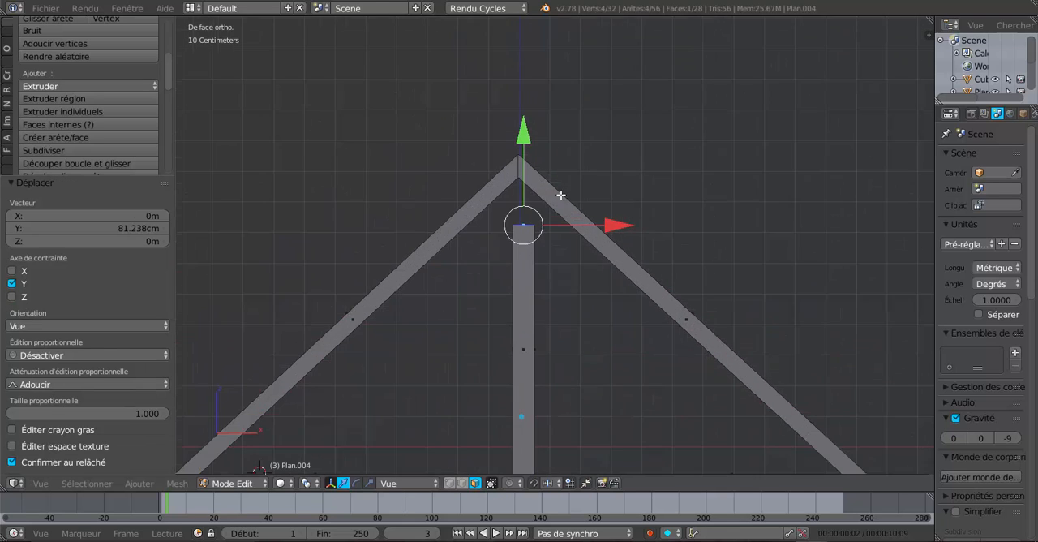
{"action": "left_click_drag", "start_coordinate": [496, 128], "coordinate": [514, 423]}
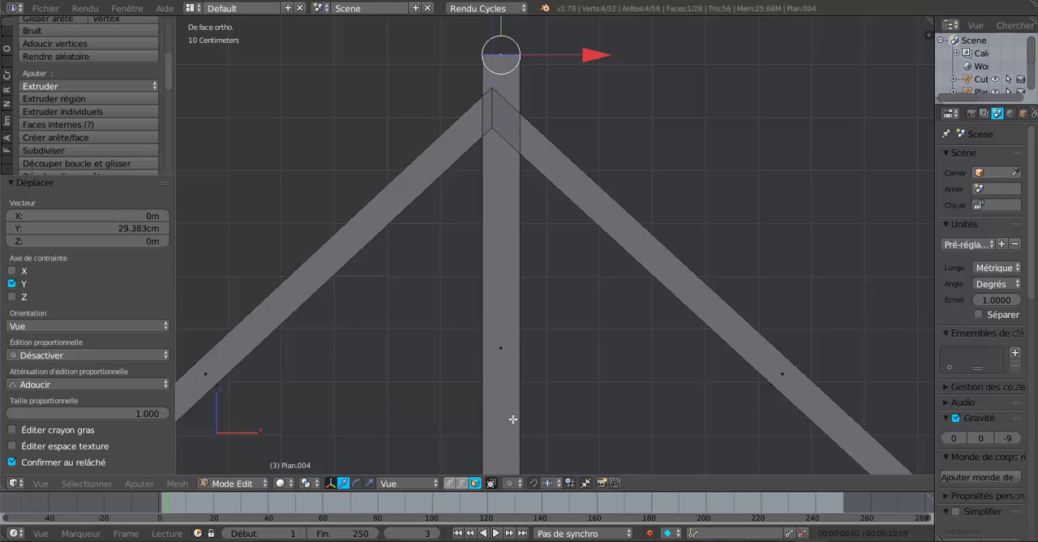
{"action": "scroll", "coordinate": [514, 423], "scroll_direction": "down", "scroll_amount": 4}
{"action": "middle_click_drag", "start_coordinate": [519, 422], "coordinate": [541, 418]}
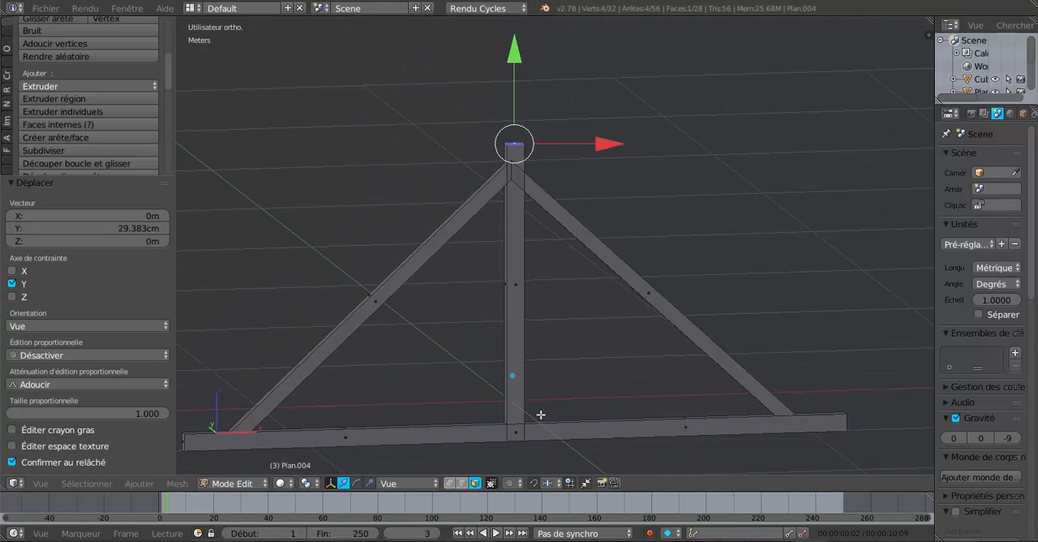
{"action": "key", "text": "KP_1"}
{"action": "scroll", "coordinate": [537, 415], "scroll_direction": "up", "scroll_amount": 3}
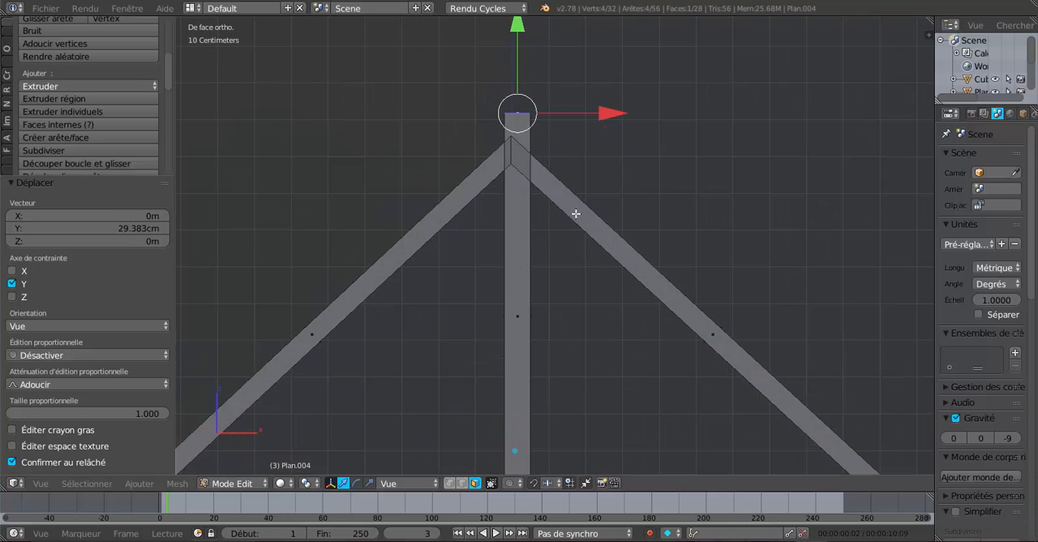
Shift the king post's top face about -1.76 cm along X to centre it on the rafters' apex
{"action": "left_click_drag", "start_coordinate": [605, 114], "coordinate": [598, 122]}
{"action": "scroll", "coordinate": [584, 178], "scroll_direction": "down", "scroll_amount": 1}
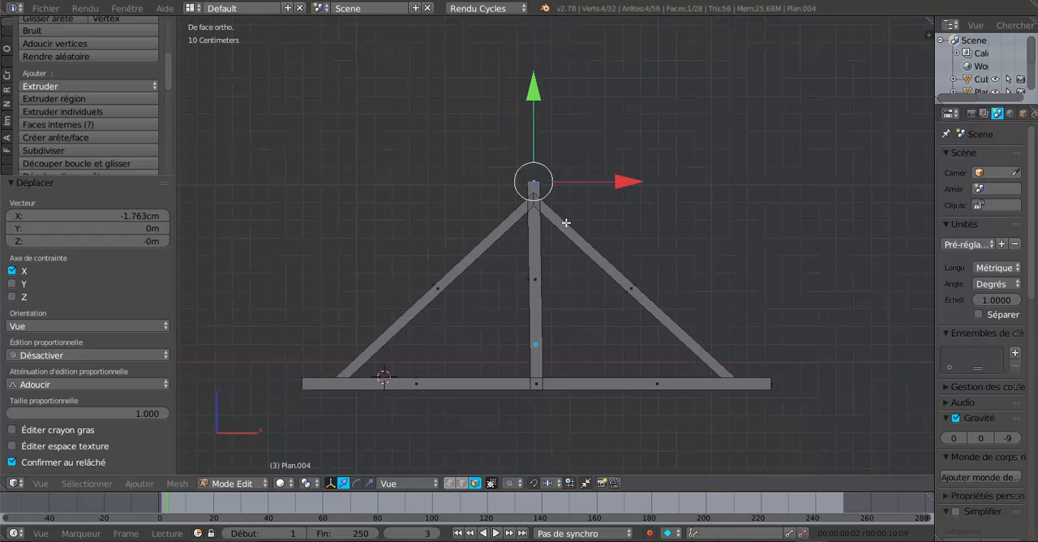
{"action": "scroll", "coordinate": [548, 270], "scroll_direction": "up", "scroll_amount": 2}
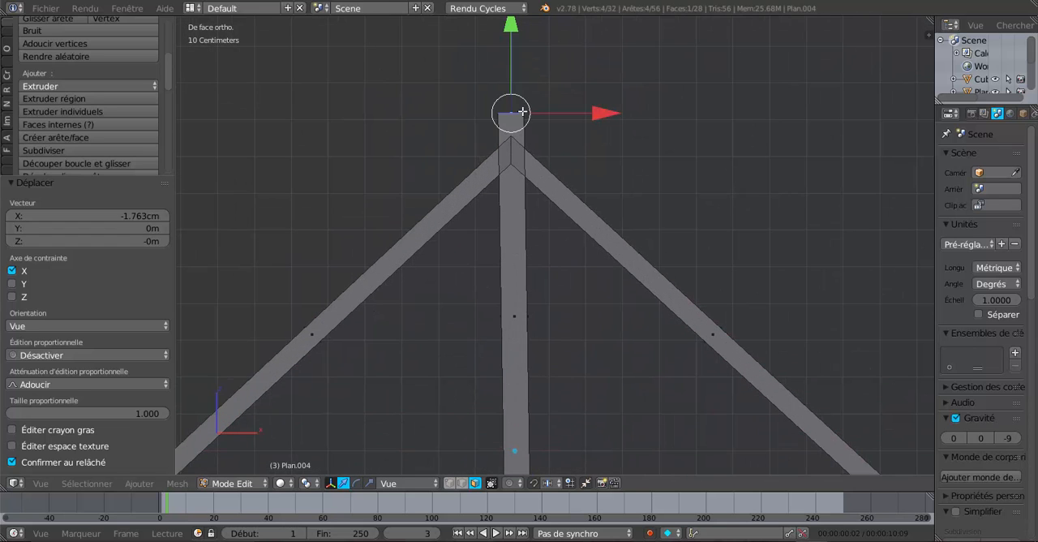
{"action": "scroll", "coordinate": [528, 222], "scroll_direction": "down", "scroll_amount": 1}
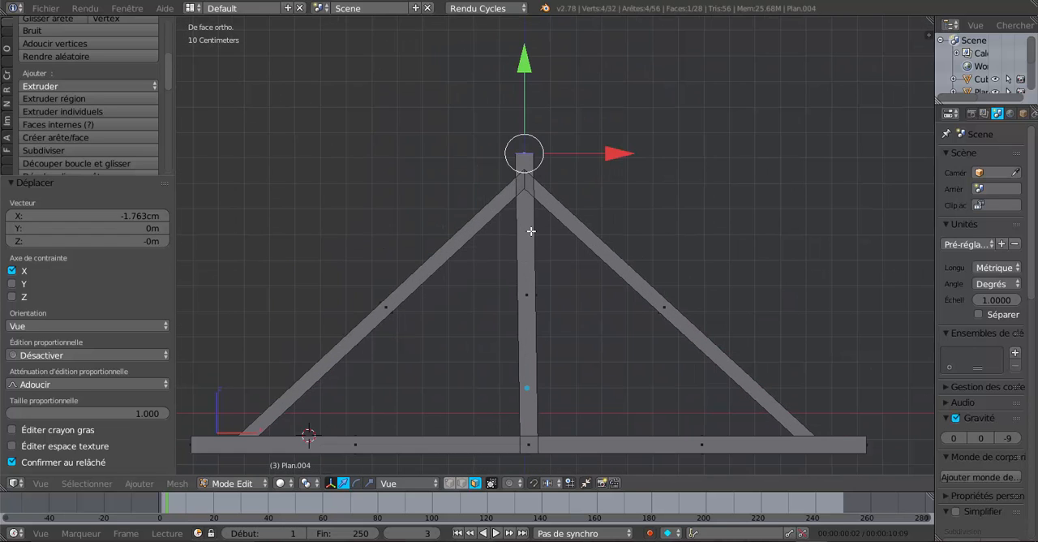
{"action": "middle_click_drag", "start_coordinate": [579, 343], "coordinate": [585, 305], "text": "shift"}
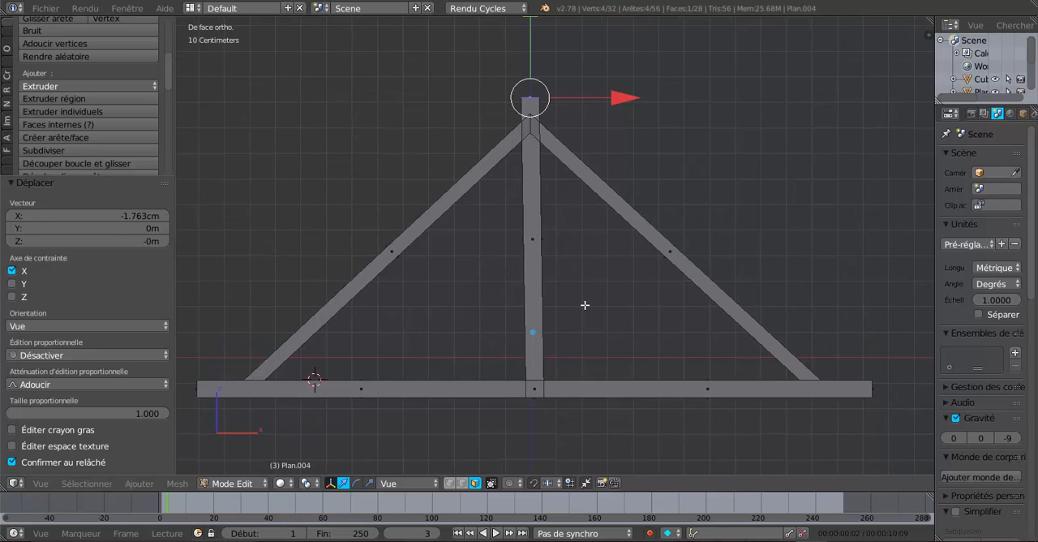
{"action": "scroll", "coordinate": [587, 347], "scroll_direction": "up", "scroll_amount": 1}
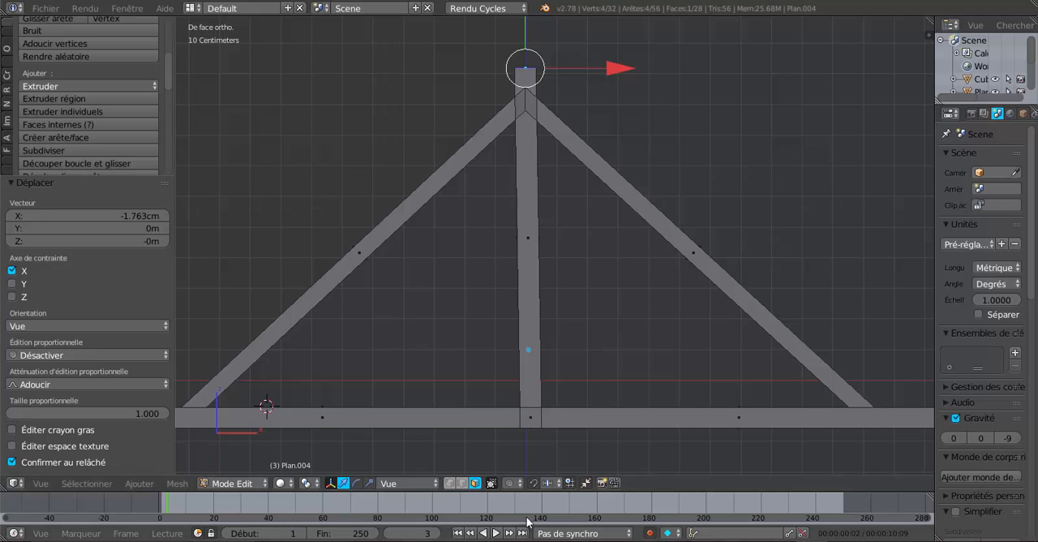
Select only the vertices of the tie beam's centre block at the king post's foot, using vertex mode, wireframe display and Circle Select
{"action": "left_click", "coordinate": [449, 482]}
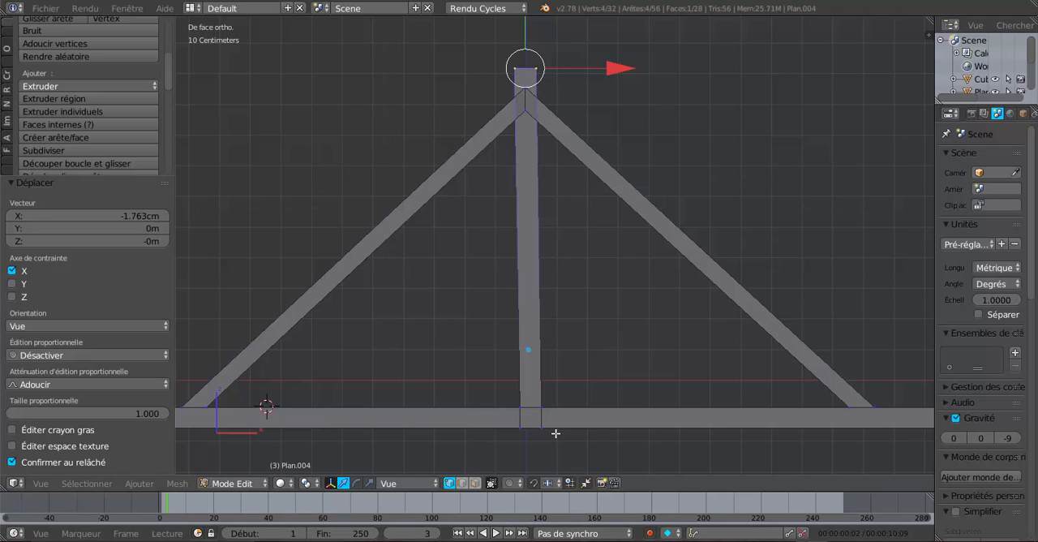
{"action": "key", "text": "z"}
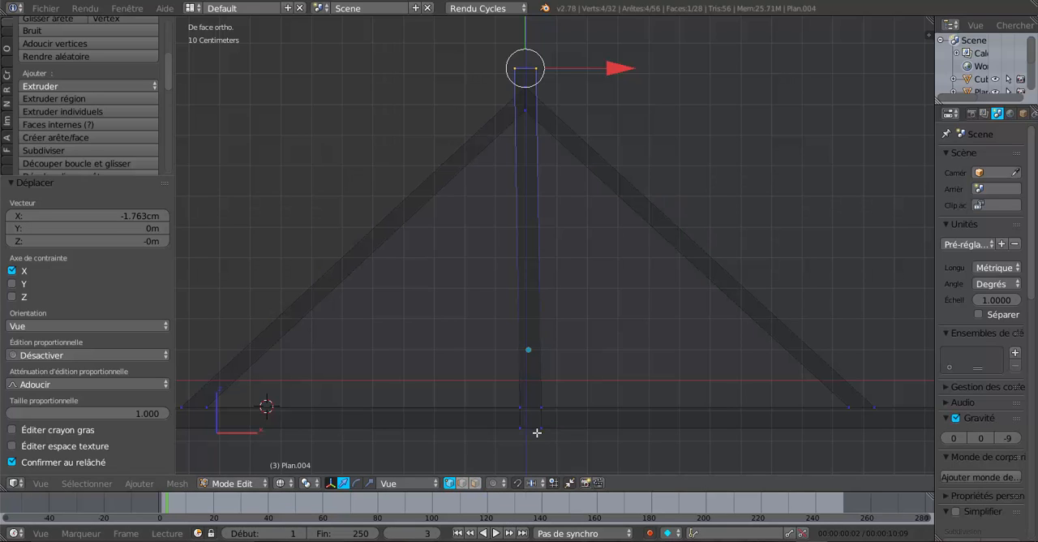
{"action": "key", "text": "a"}
{"action": "key", "text": "c"}
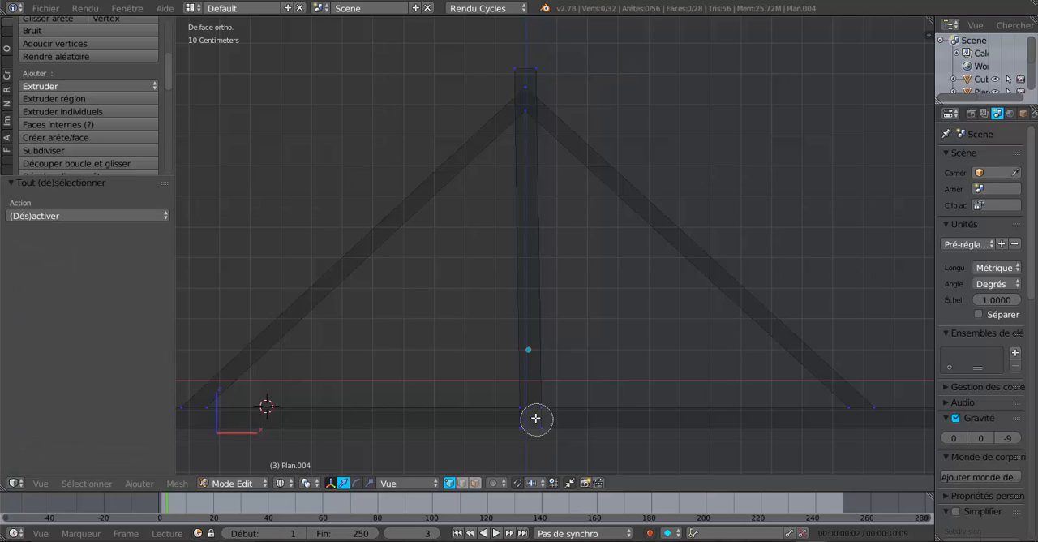
{"action": "left_click", "coordinate": [536, 419]}
{"action": "left_click", "coordinate": [533, 418]}
{"action": "right_click", "coordinate": [533, 418]}
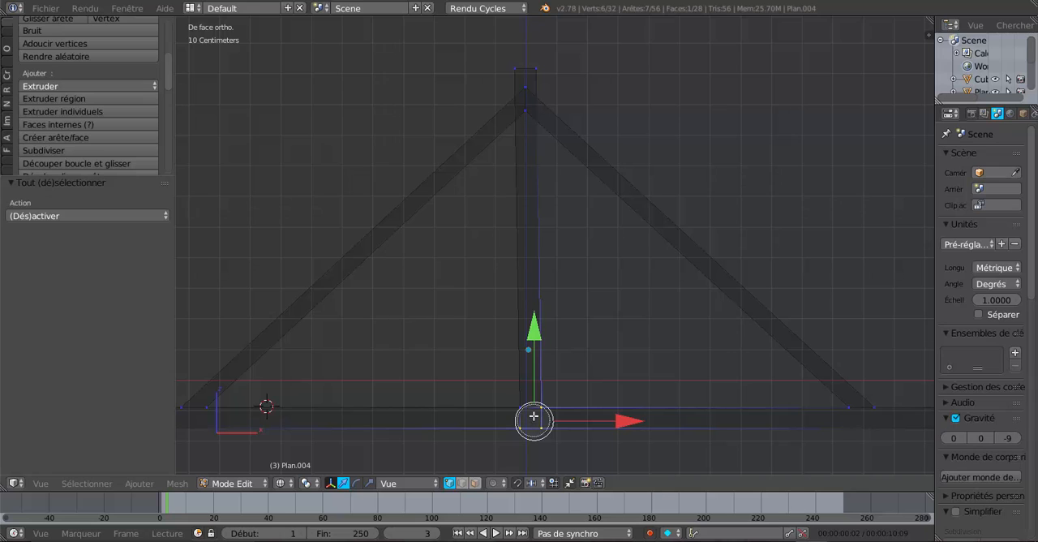
{"action": "right_click", "coordinate": [532, 420], "text": "shift"}
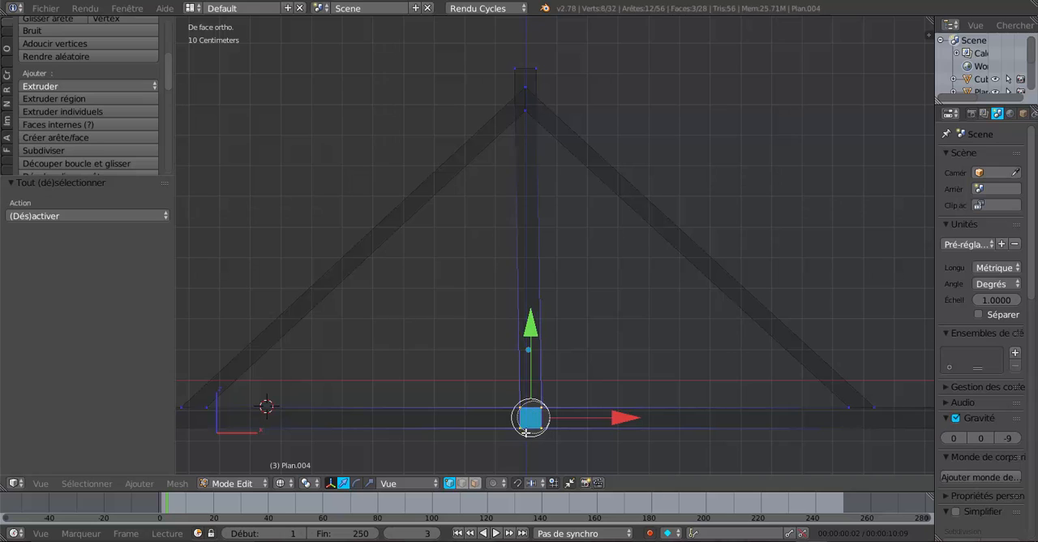
Switch the transform orientation to Global and shift the post's foot about -1.06 cm along X to straighten the king post
{"action": "left_click", "coordinate": [626, 417]}
{"action": "left_click", "coordinate": [413, 483]}
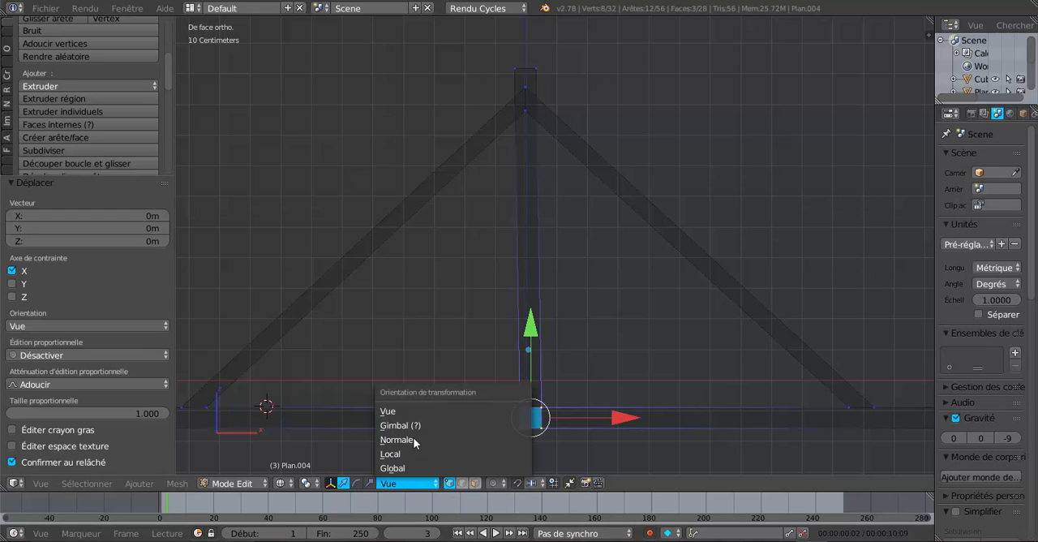
{"action": "left_click", "coordinate": [409, 467]}
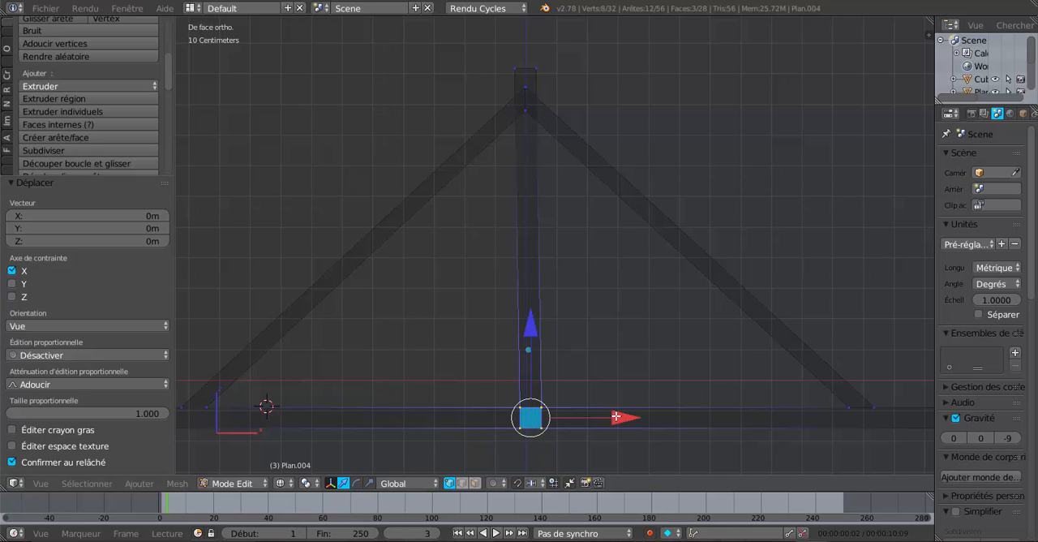
{"action": "left_click_drag", "start_coordinate": [617, 417], "coordinate": [614, 419]}
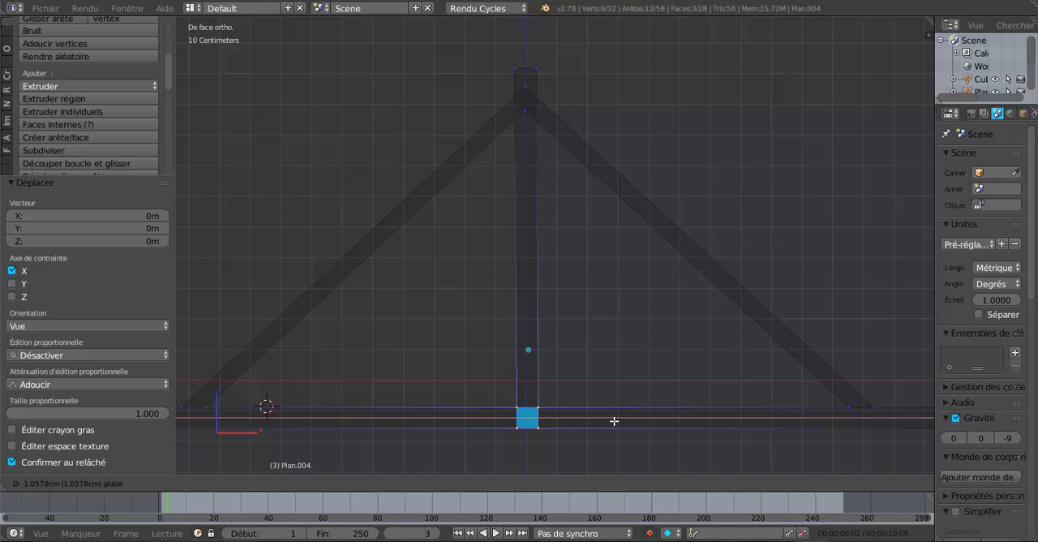
{"action": "left_click_drag", "start_coordinate": [614, 421], "coordinate": [613, 420]}
{"action": "scroll", "coordinate": [613, 422], "scroll_direction": "up", "scroll_amount": 2}
{"action": "middle_click_drag", "start_coordinate": [609, 422], "coordinate": [623, 245], "text": "shift"}
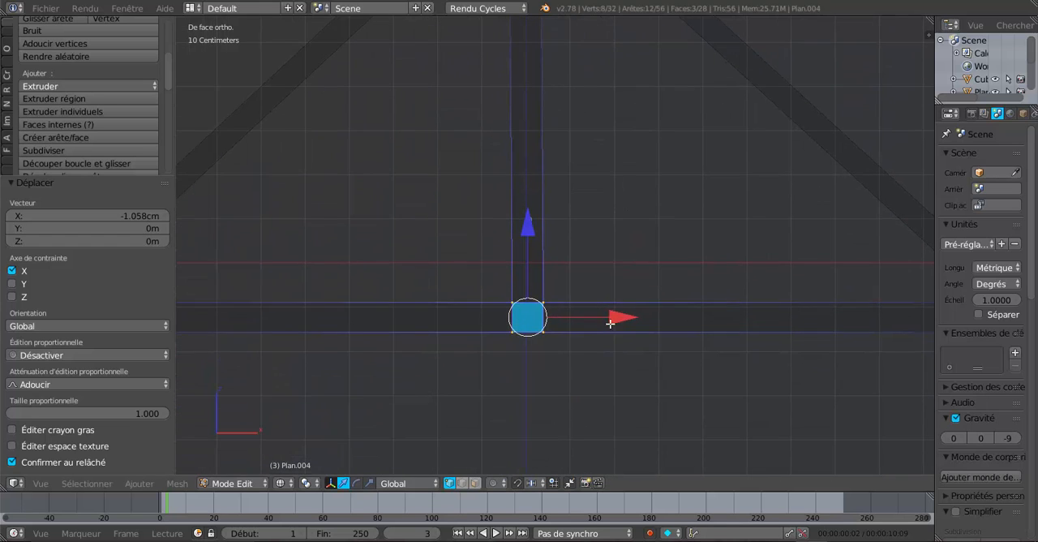
{"action": "scroll", "coordinate": [607, 331], "scroll_direction": "up", "scroll_amount": 1}
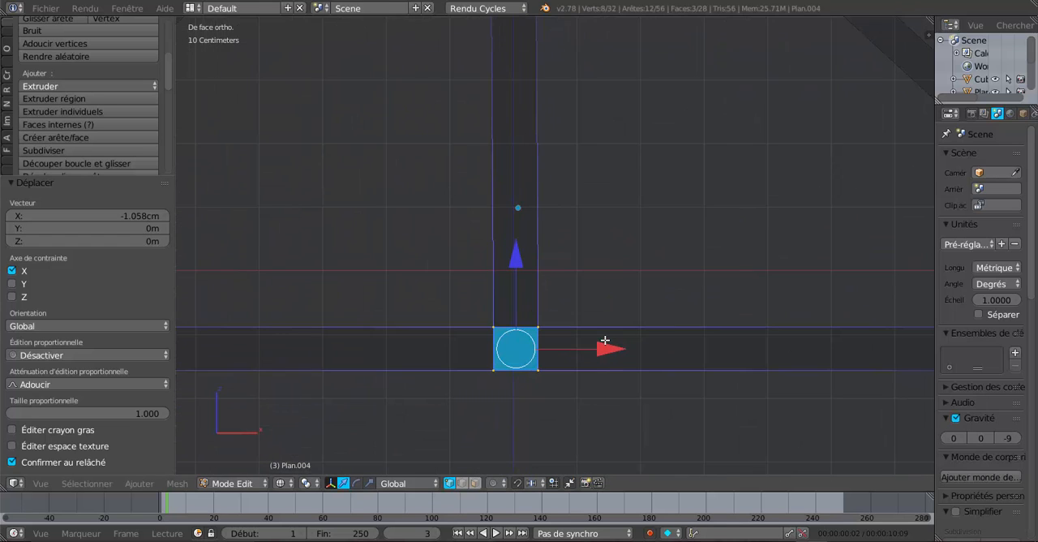
{"action": "scroll", "coordinate": [605, 341], "scroll_direction": "down", "scroll_amount": 5}
{"action": "middle_click_drag", "start_coordinate": [541, 124], "coordinate": [551, 217], "text": "shift"}
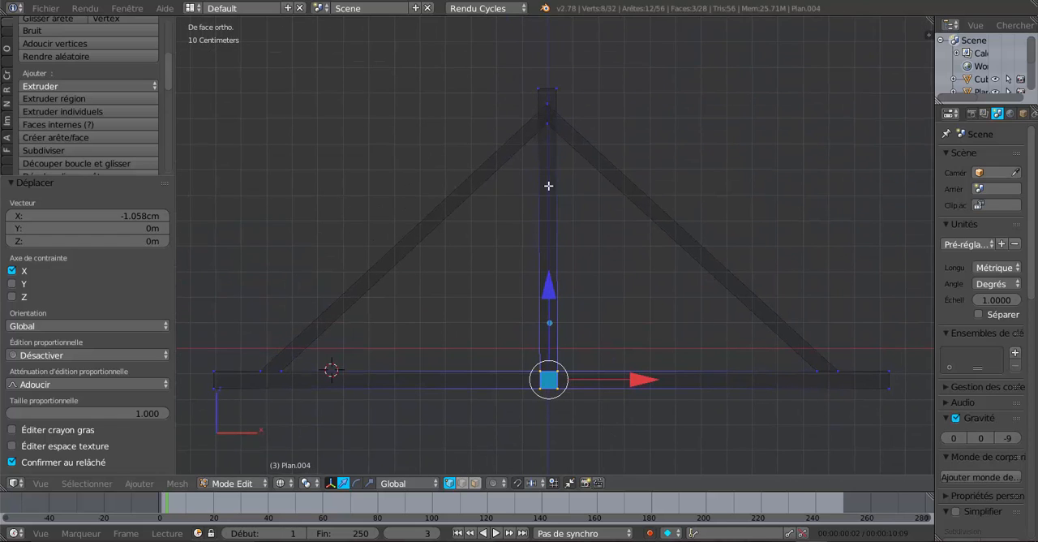
Switch the truss from wireframe back to solid display while keeping its mesh in Edit mode
{"action": "scroll", "coordinate": [657, 384], "scroll_direction": "down", "scroll_amount": 1}
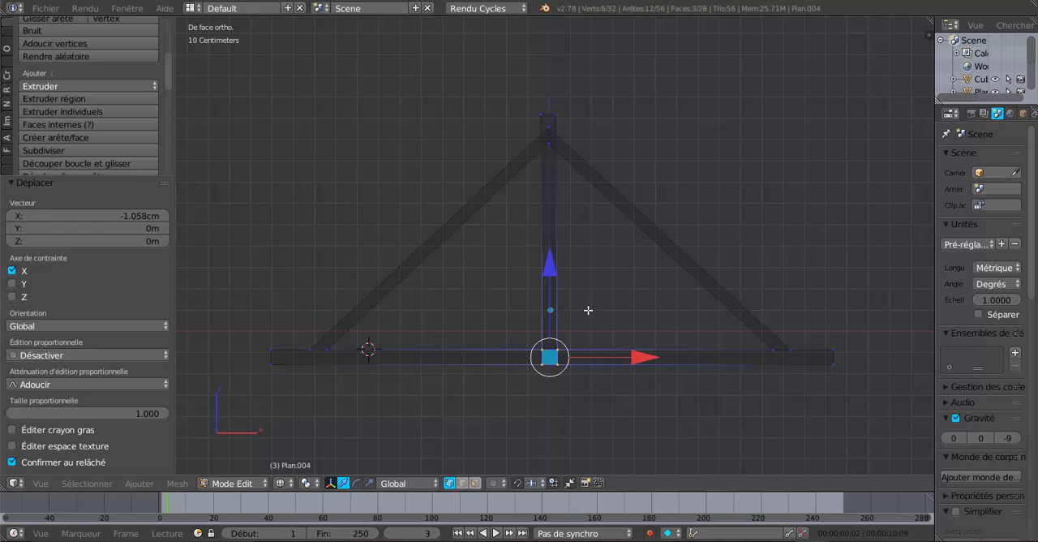
{"action": "key", "text": "Tab"}
{"action": "key", "text": "z"}
{"action": "key", "text": "Tab"}
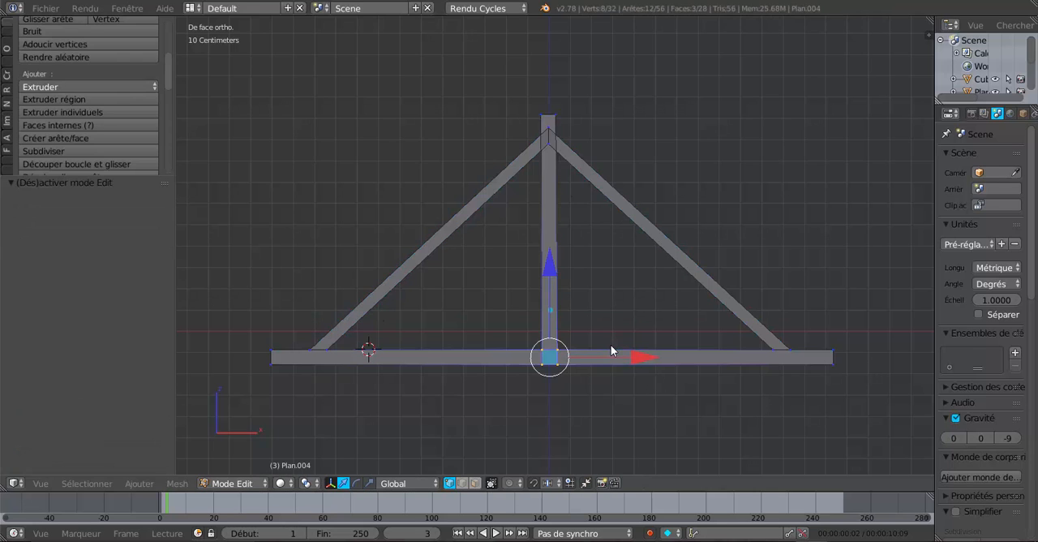
Thicken the timbers by scaling the whole truss mesh by 1.184 along Y in the top view, and return to Object mode
{"action": "middle_click_drag", "start_coordinate": [611, 345], "coordinate": [846, 266]}
{"action": "scroll", "coordinate": [637, 394], "scroll_direction": "down", "scroll_amount": 5}
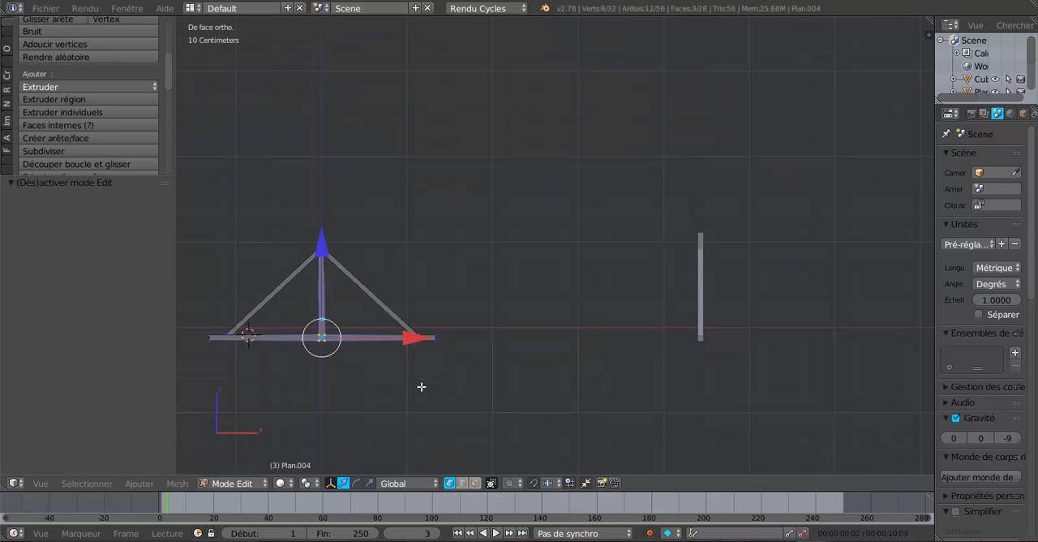
{"action": "key", "text": "KP_7"}
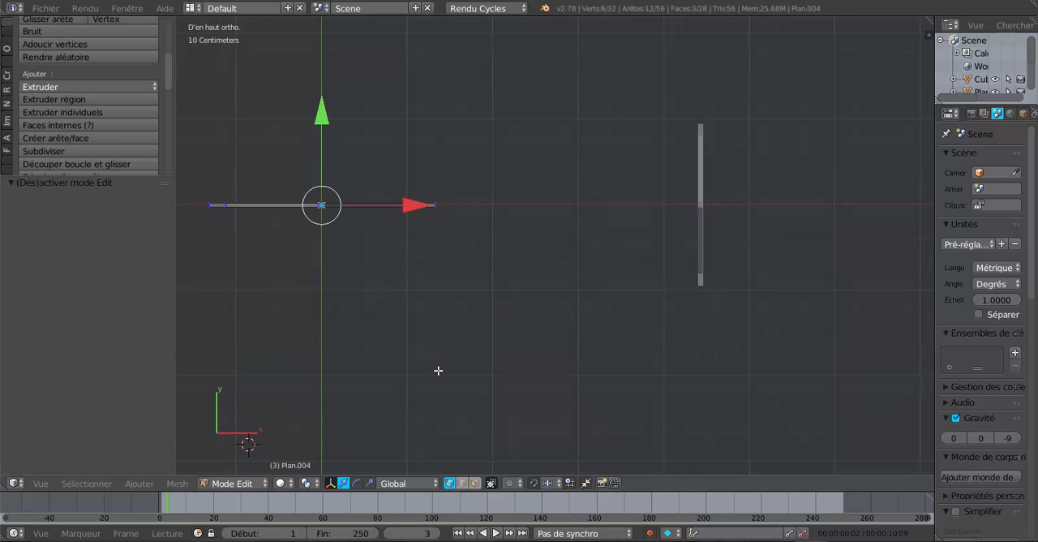
{"action": "middle_click_drag", "start_coordinate": [464, 373], "coordinate": [605, 384], "text": "shift"}
{"action": "scroll", "coordinate": [607, 377], "scroll_direction": "up", "scroll_amount": 3}
{"action": "scroll", "coordinate": [610, 369], "scroll_direction": "down", "scroll_amount": 3}
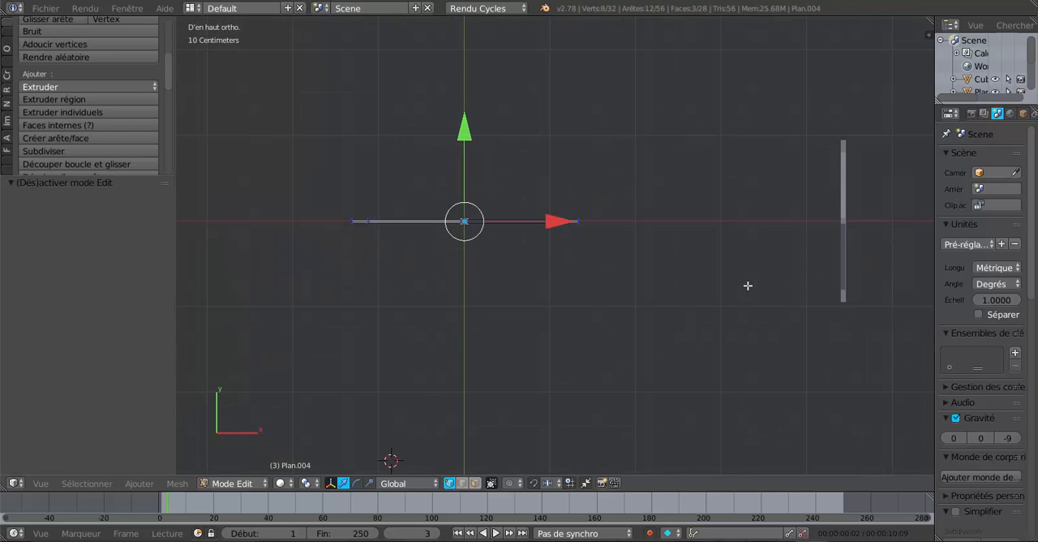
{"action": "scroll", "coordinate": [544, 267], "scroll_direction": "up", "scroll_amount": 2}
{"action": "scroll", "coordinate": [538, 270], "scroll_direction": "down", "scroll_amount": 2}
{"action": "scroll", "coordinate": [510, 279], "scroll_direction": "up", "scroll_amount": 1}
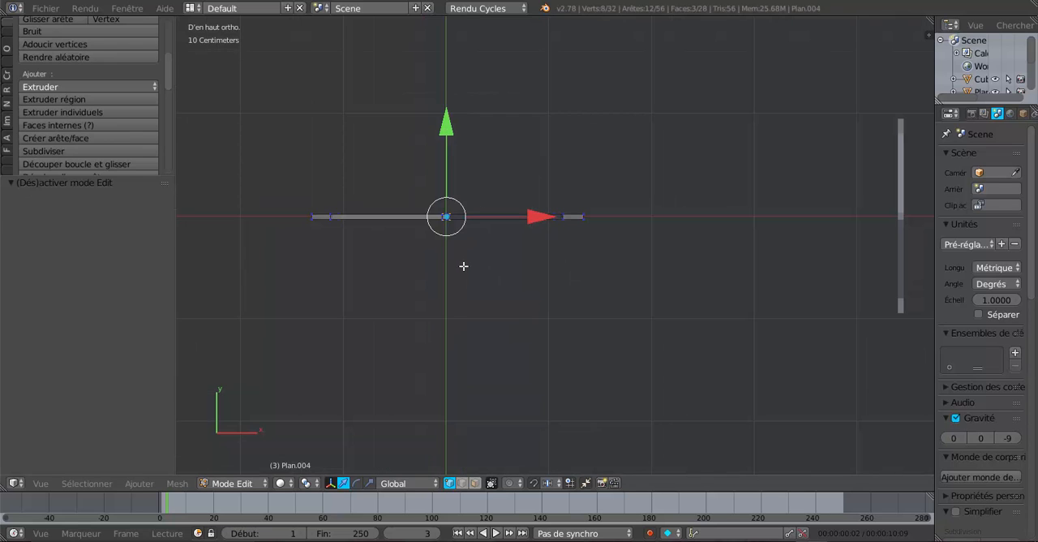
{"action": "key", "text": "a"}
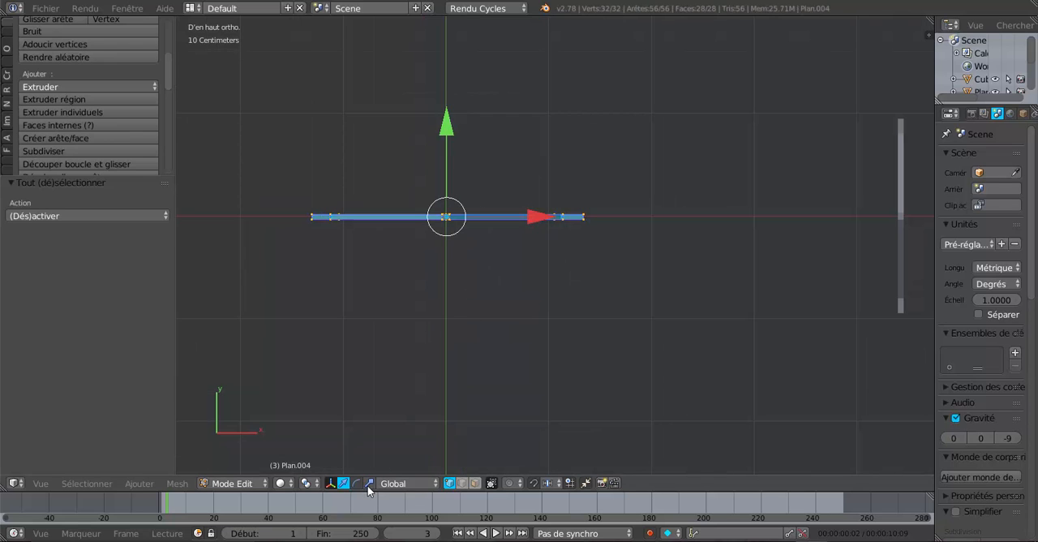
{"action": "key", "text": "s"}
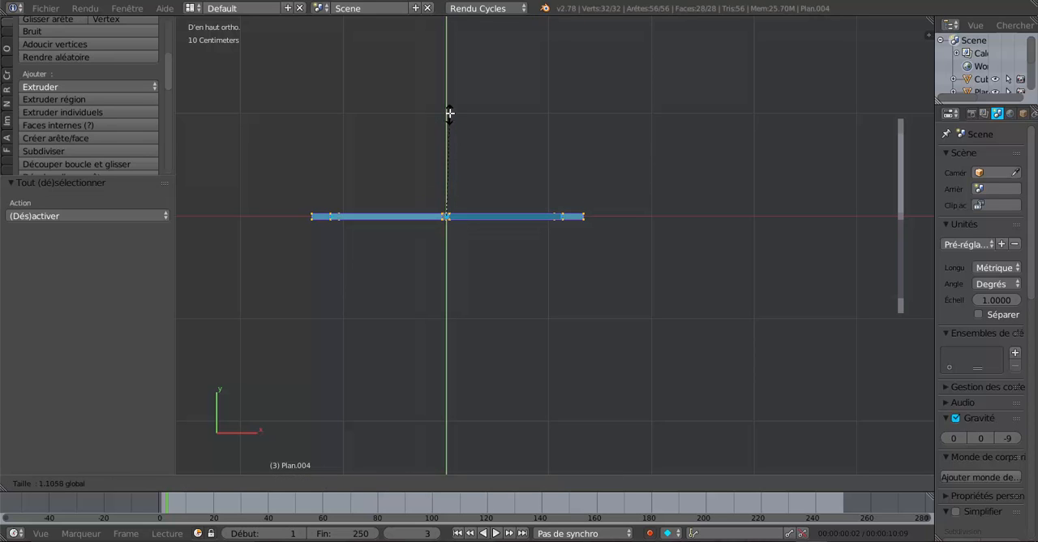
{"action": "left_click", "coordinate": [451, 106]}
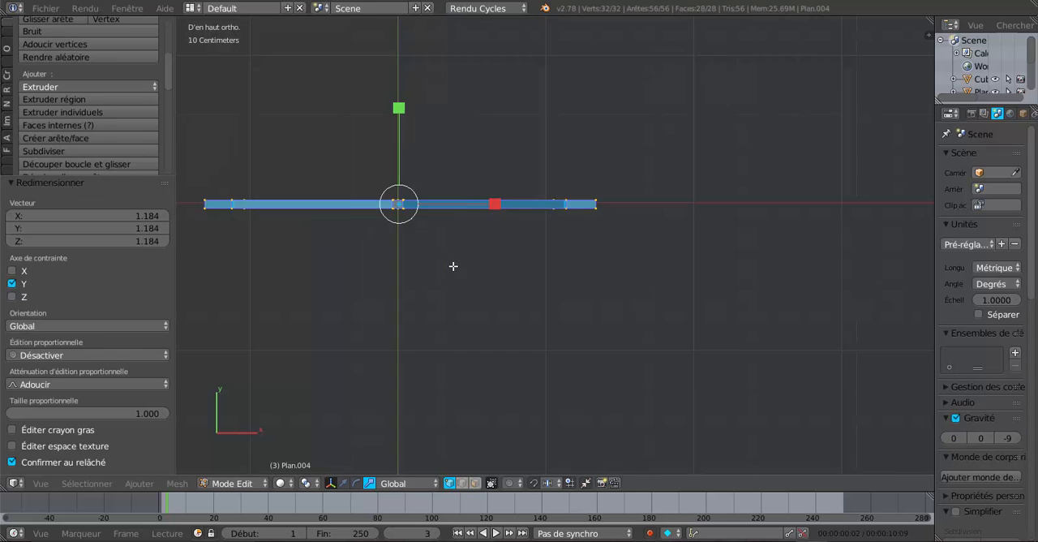
{"action": "key", "text": "Tab"}
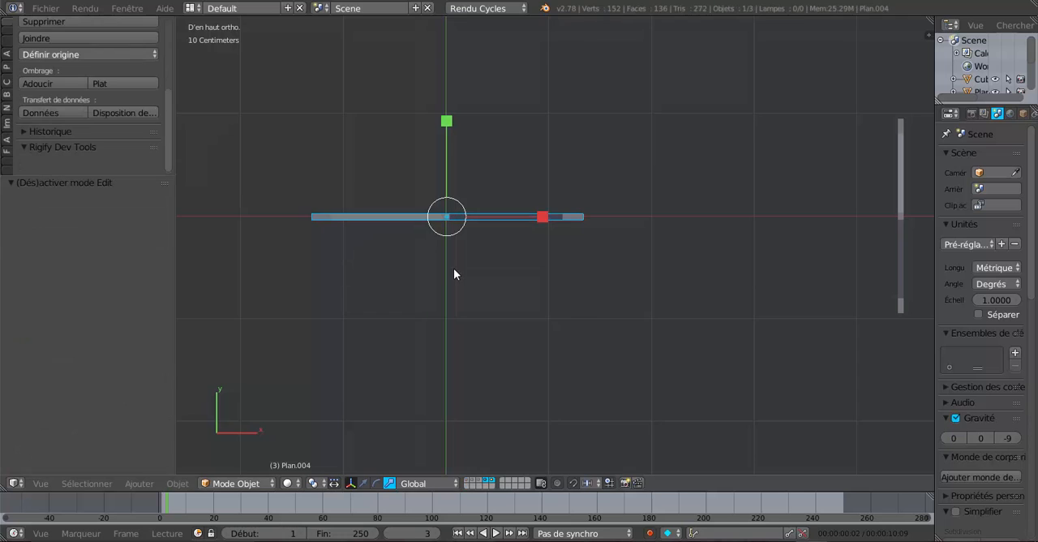
Examine the truss in 3D from several angles, checking the timber thickness and the king post's joints with the tie beam and rafters
{"action": "middle_click_drag", "start_coordinate": [453, 268], "coordinate": [494, 262]}
{"action": "scroll", "coordinate": [614, 268], "scroll_direction": "up", "scroll_amount": 3}
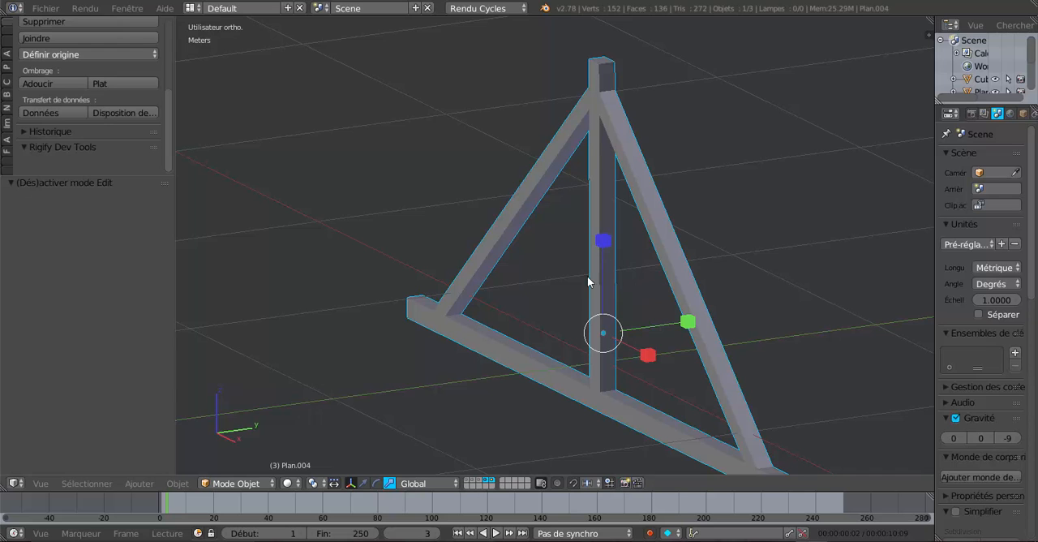
{"action": "middle_click_drag", "start_coordinate": [587, 276], "coordinate": [569, 266]}
{"action": "scroll", "coordinate": [567, 269], "scroll_direction": "up", "scroll_amount": 2}
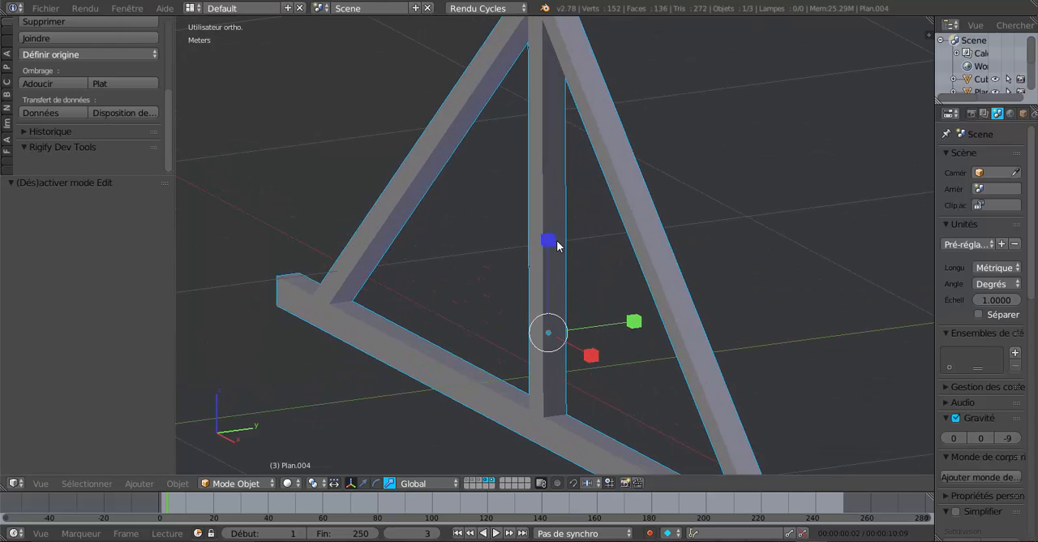
{"action": "middle_click_drag", "start_coordinate": [551, 257], "coordinate": [574, 257]}
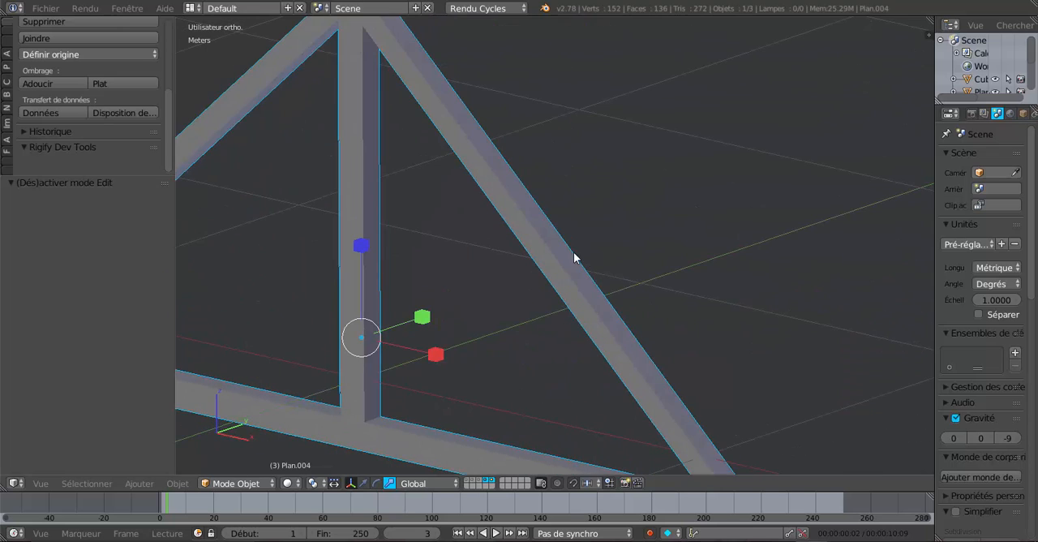
{"action": "scroll", "coordinate": [373, 228], "scroll_direction": "down", "scroll_amount": 5}
{"action": "middle_click_drag", "start_coordinate": [407, 268], "coordinate": [526, 257]}
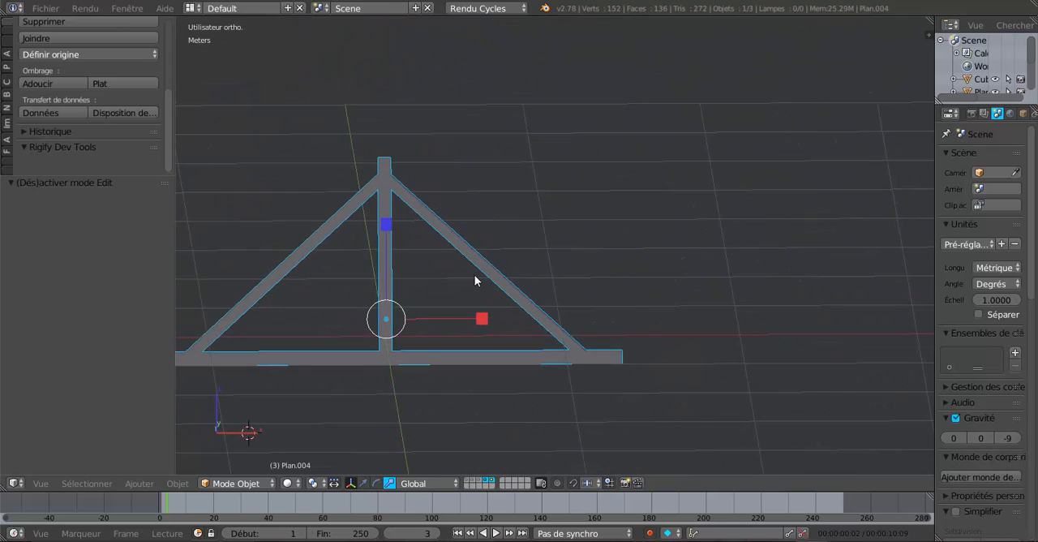
{"action": "middle_click_drag", "start_coordinate": [475, 276], "coordinate": [582, 282], "text": "shift"}
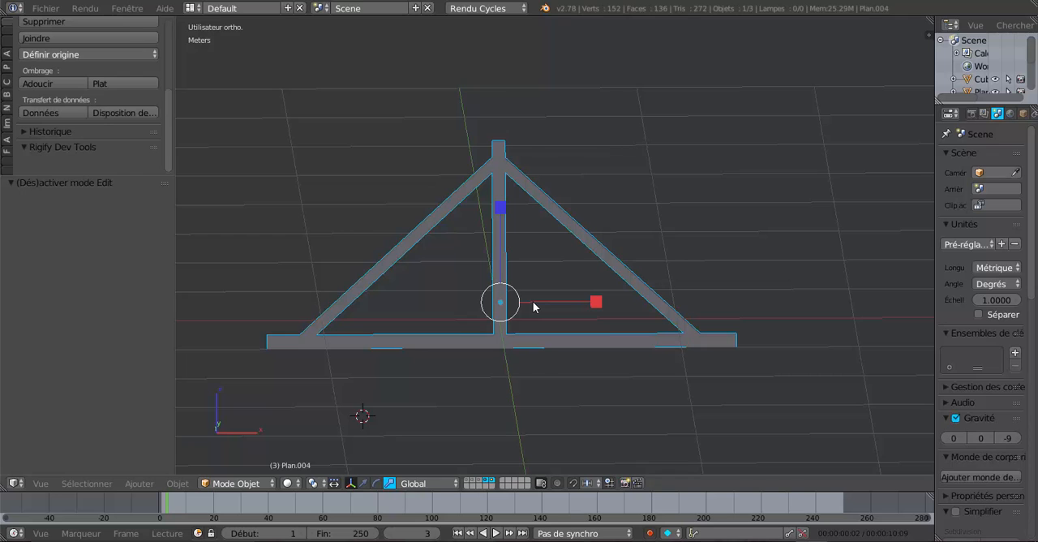
{"action": "scroll", "coordinate": [532, 301], "scroll_direction": "up", "scroll_amount": 3}
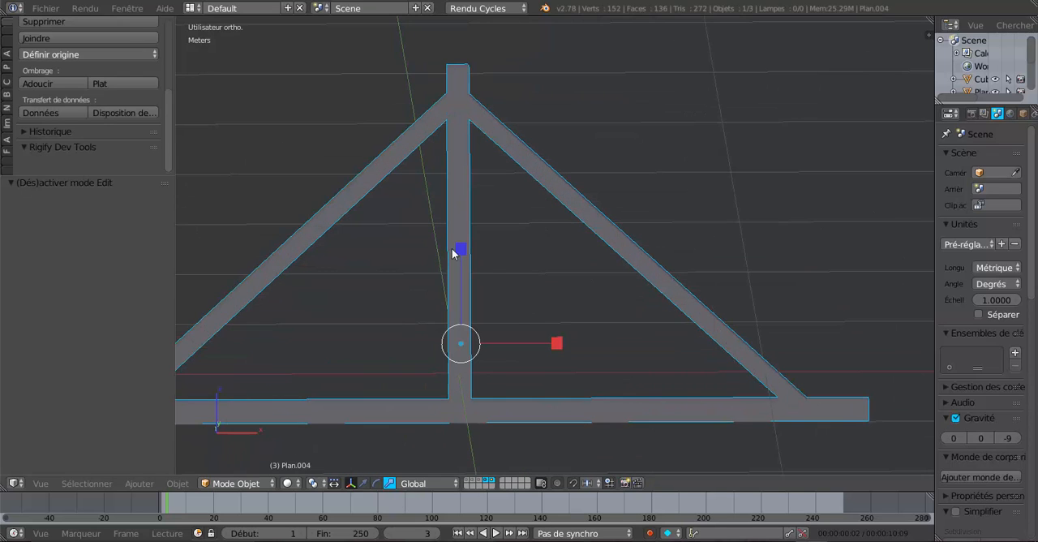
{"action": "scroll", "coordinate": [462, 227], "scroll_direction": "down", "scroll_amount": 2}
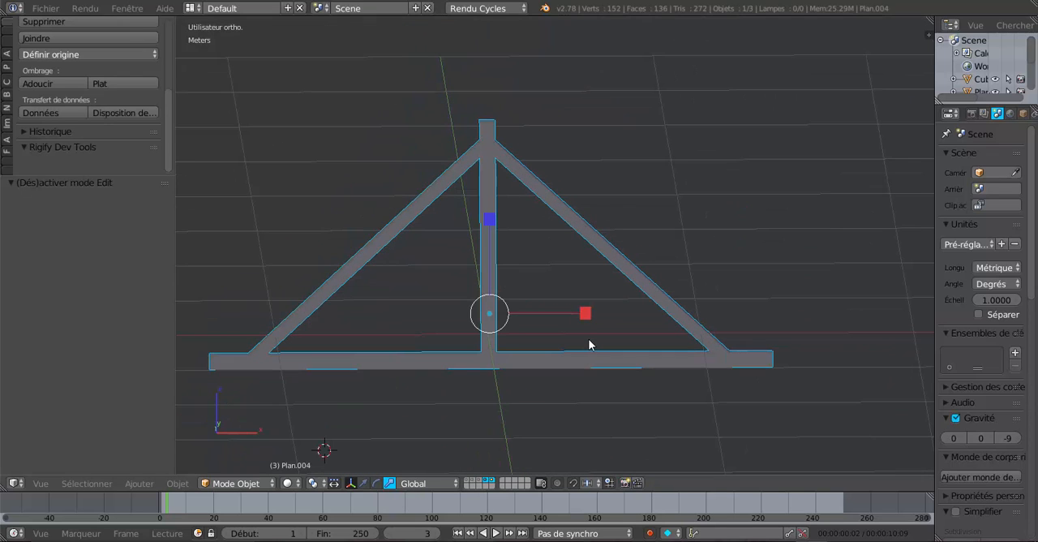
In the front view, add one horizontal loop cut around the king post between the tie beam and the rafters' apex, sliding it along the post
{"action": "key", "text": "KP_1"}
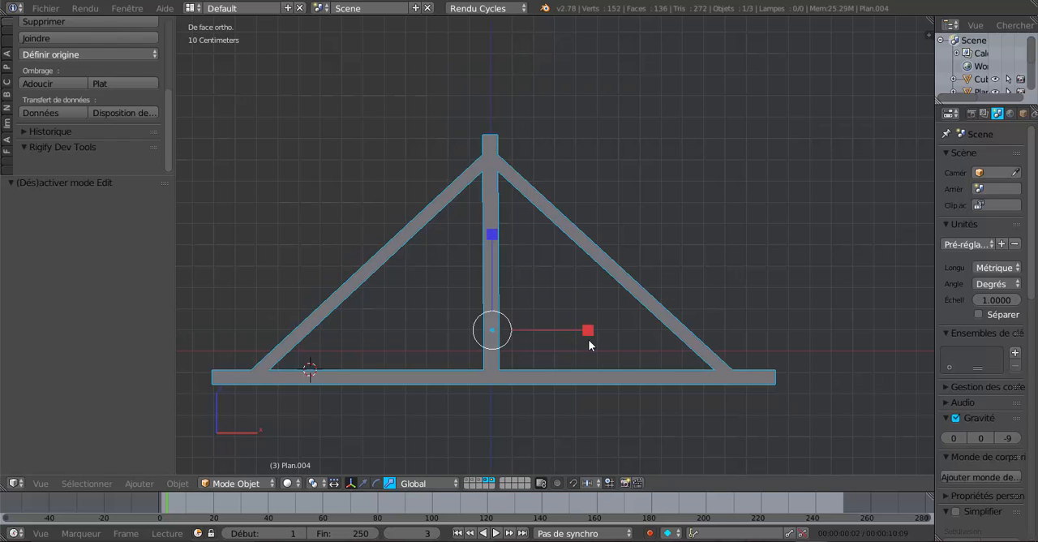
{"action": "scroll", "coordinate": [461, 284], "scroll_direction": "up", "scroll_amount": 1}
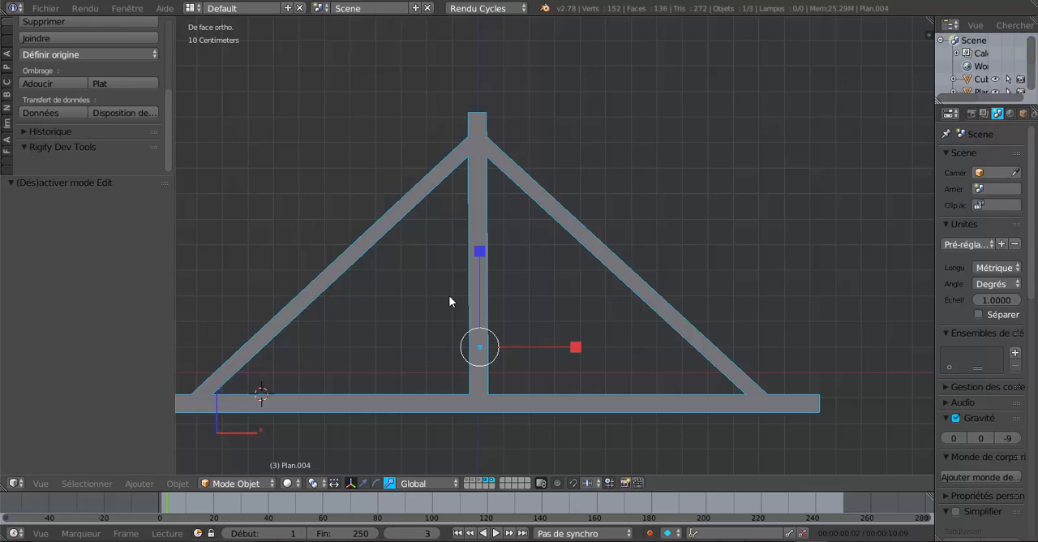
{"action": "key", "text": "Tab"}
{"action": "scroll", "coordinate": [459, 298], "scroll_direction": "up", "scroll_amount": 1}
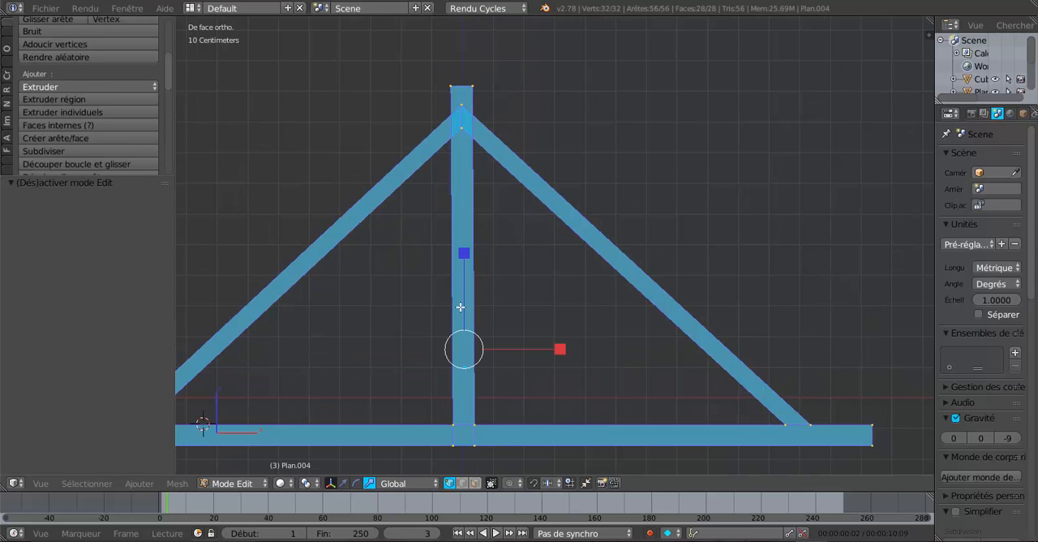
{"action": "key", "text": "ctrl+r"}
{"action": "left_click", "coordinate": [460, 306]}
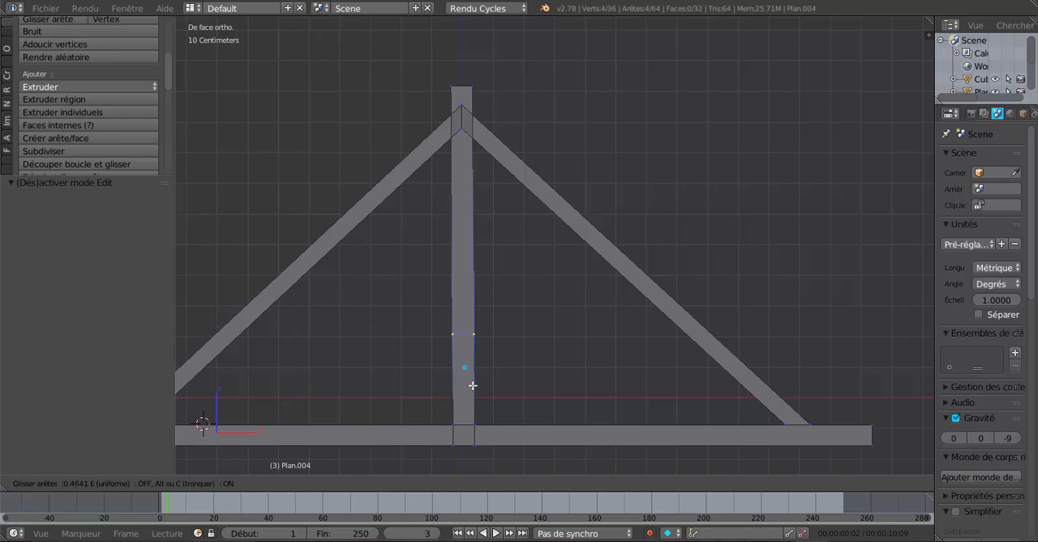
Fix the king post's loop cut at a slide factor of 0.483, and add a second cut just above it at factor 0.742
{"action": "left_click", "coordinate": [475, 387]}
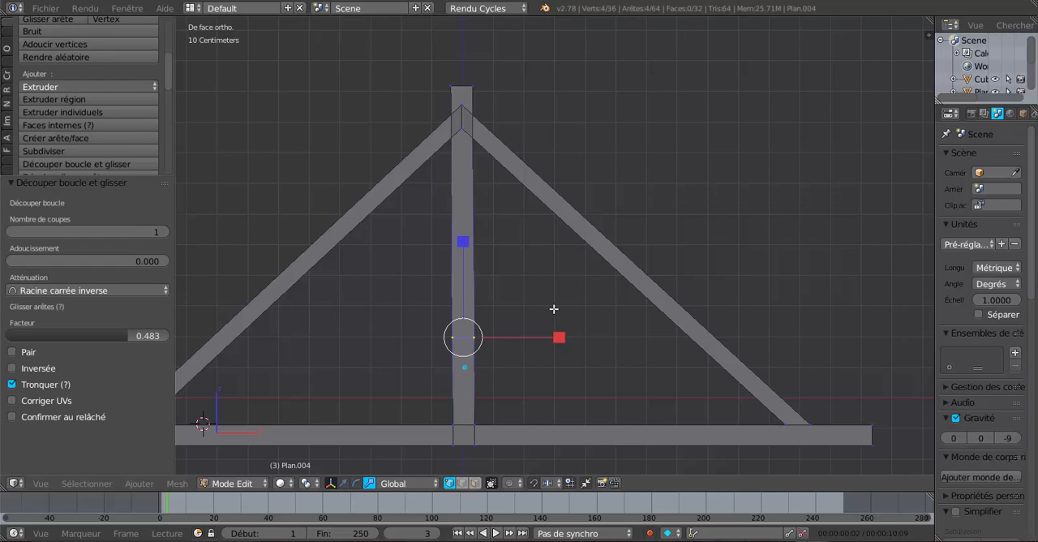
{"action": "key", "text": "g"}
{"action": "key", "text": "g"}
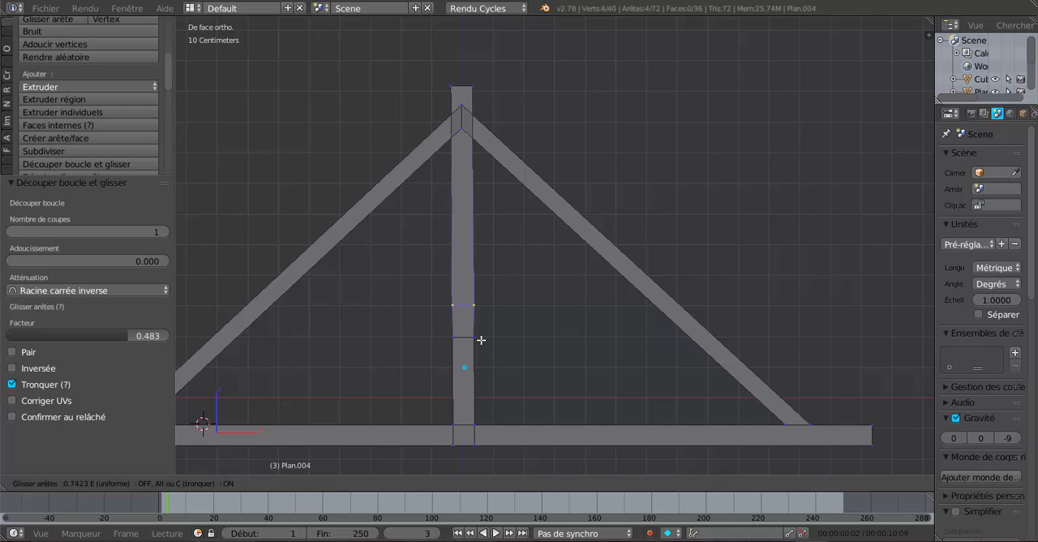
{"action": "left_click", "coordinate": [481, 340]}
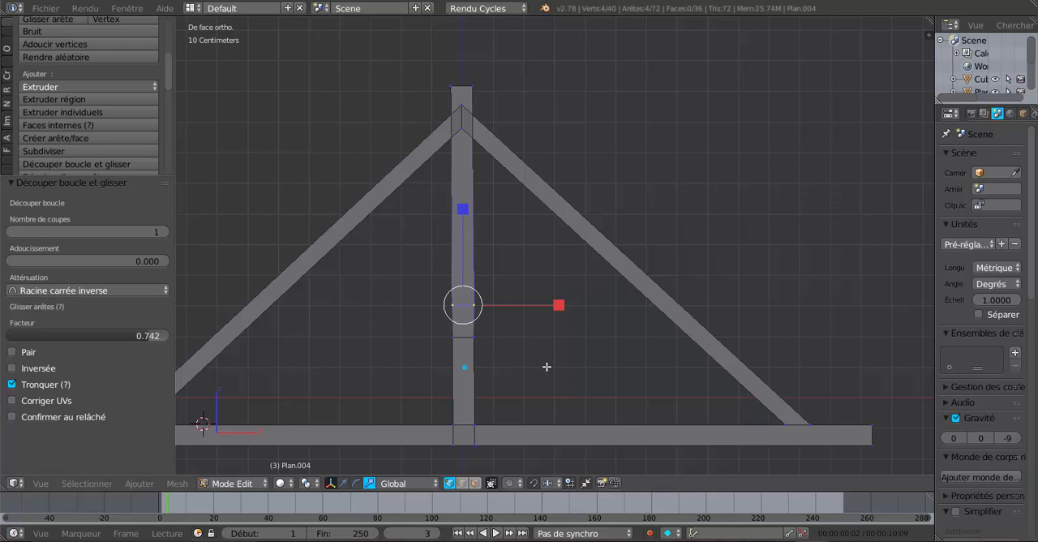
Select the king post's two opposite side faces facing the rafters, between the loop cuts, and inset them by 1 cm
{"action": "middle_click_drag", "start_coordinate": [547, 366], "coordinate": [499, 371]}
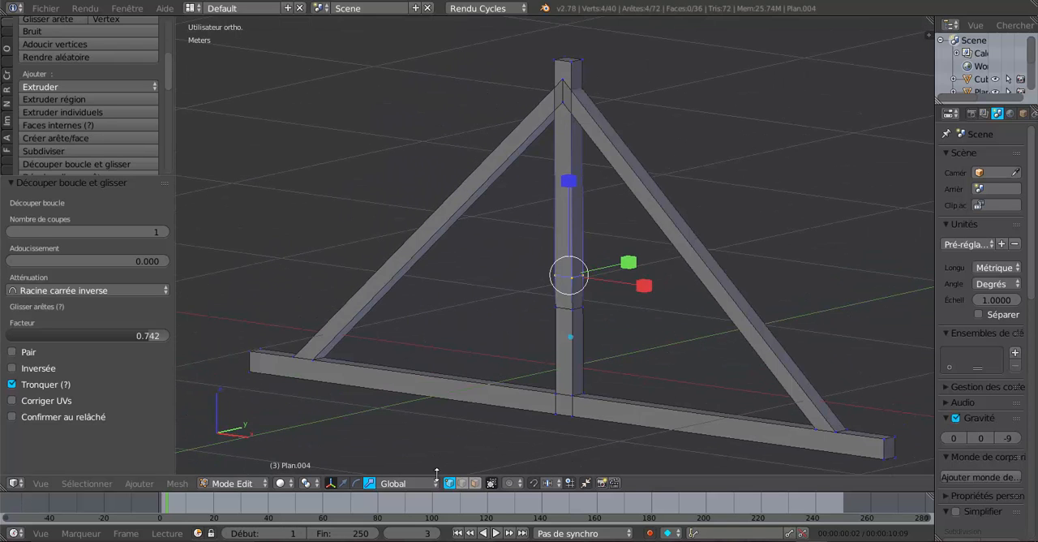
{"action": "left_click", "coordinate": [476, 484]}
{"action": "left_click", "coordinate": [581, 291]}
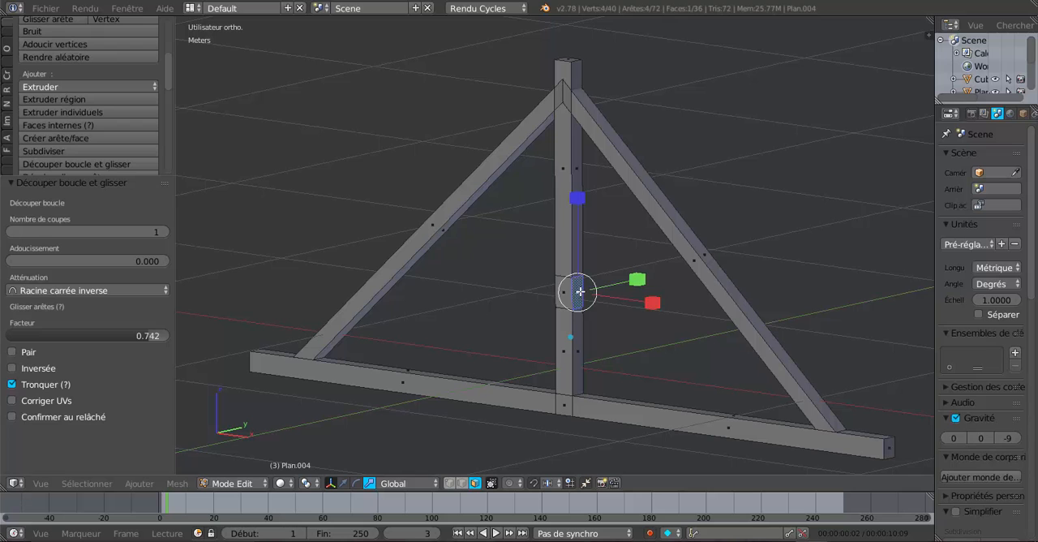
{"action": "middle_click_drag", "start_coordinate": [479, 339], "coordinate": [405, 342]}
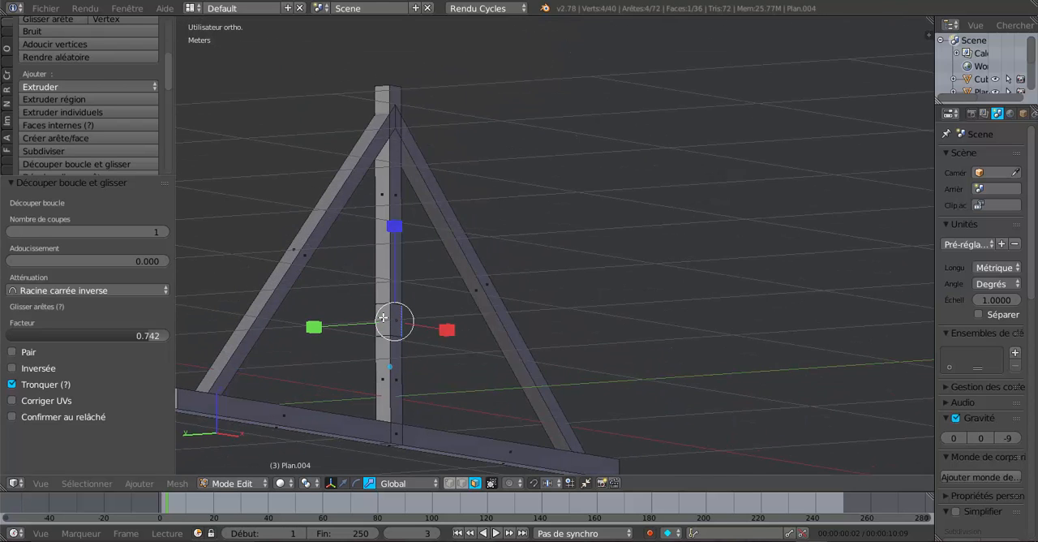
{"action": "left_click", "coordinate": [383, 317], "text": "shift"}
{"action": "scroll", "coordinate": [706, 287], "scroll_direction": "up", "scroll_amount": 3}
{"action": "middle_click_drag", "start_coordinate": [496, 315], "coordinate": [694, 297], "text": "shift"}
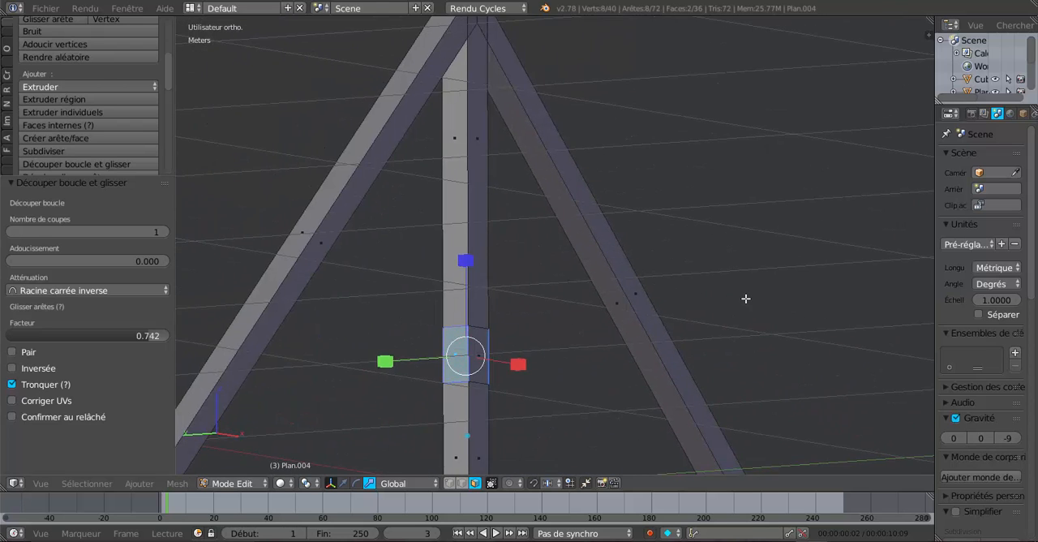
{"action": "key", "text": "i"}
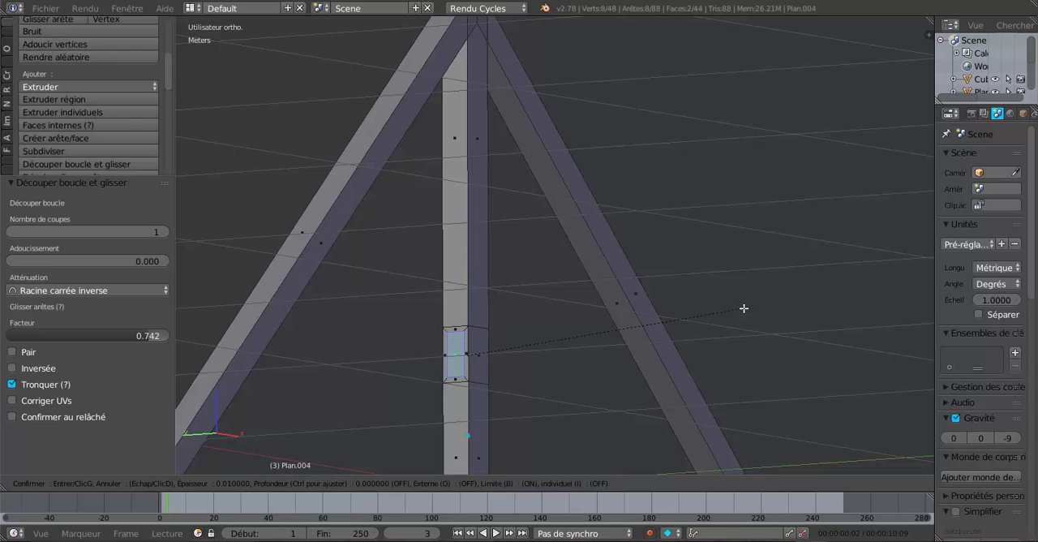
{"action": "left_click", "coordinate": [743, 308]}
In the front view, extrude the two inset faces in place and spread them outward by scaling 8.232 along X
{"action": "middle_click_drag", "start_coordinate": [545, 427], "coordinate": [510, 410]}
{"action": "scroll", "coordinate": [576, 405], "scroll_direction": "up", "scroll_amount": 2}
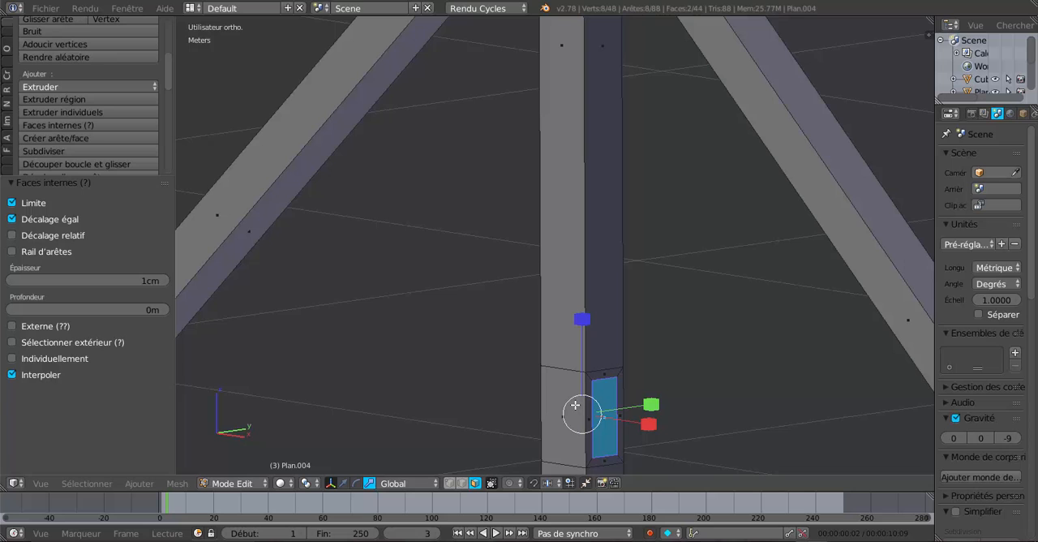
{"action": "scroll", "coordinate": [558, 307], "scroll_direction": "up", "scroll_amount": 2}
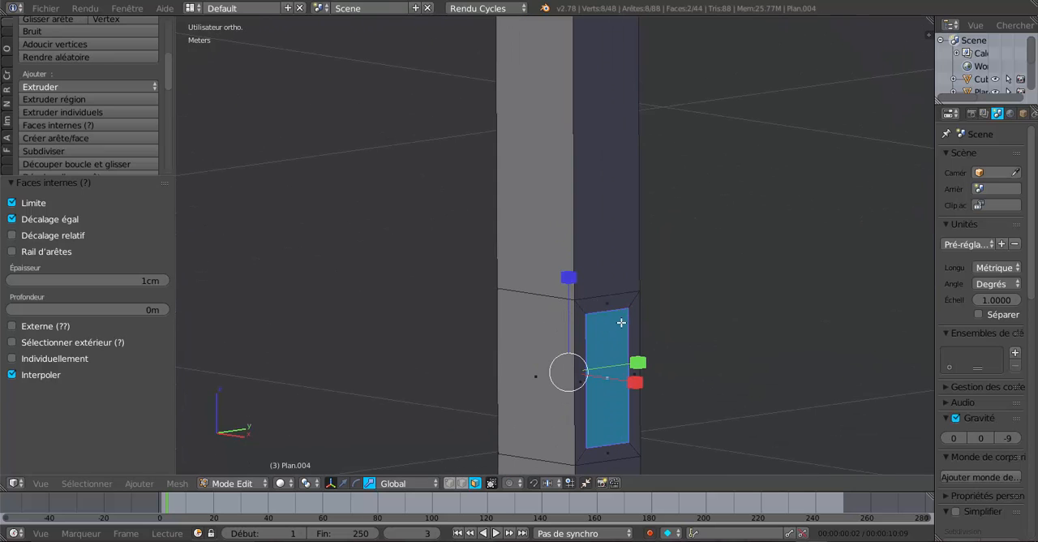
{"action": "scroll", "coordinate": [632, 401], "scroll_direction": "down", "scroll_amount": 2}
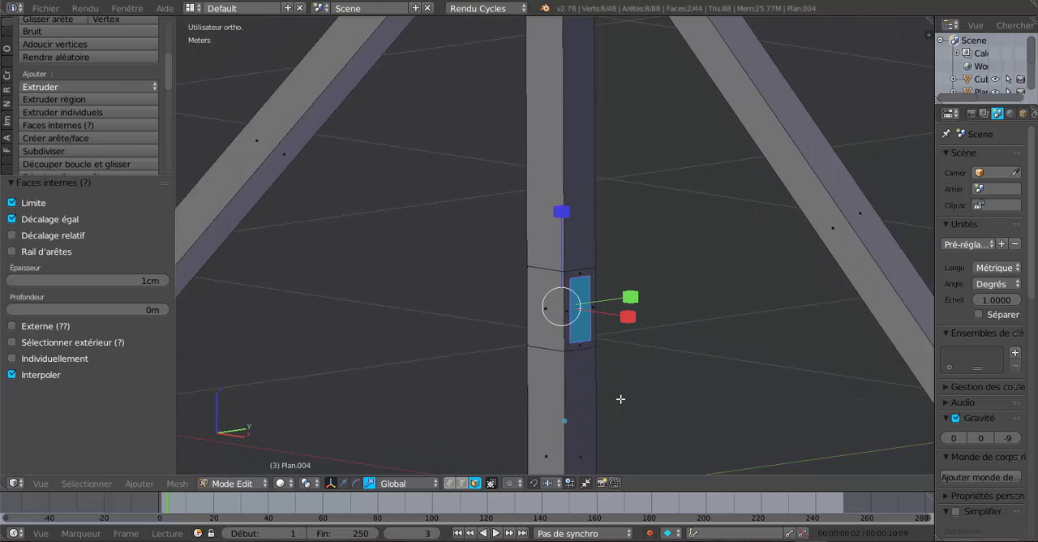
{"action": "key", "text": "KP_1"}
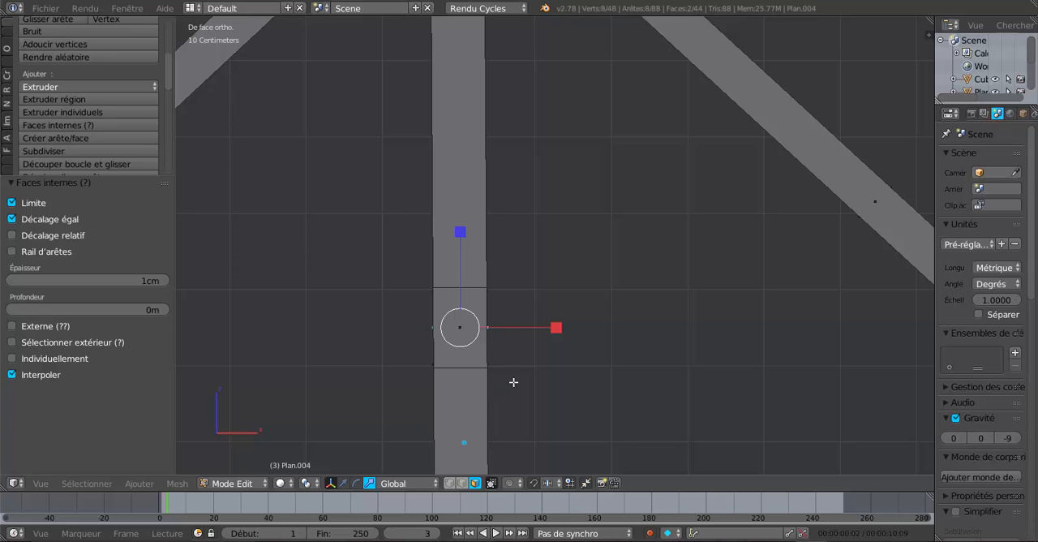
{"action": "key", "text": "e"}
{"action": "key", "text": "Escape"}
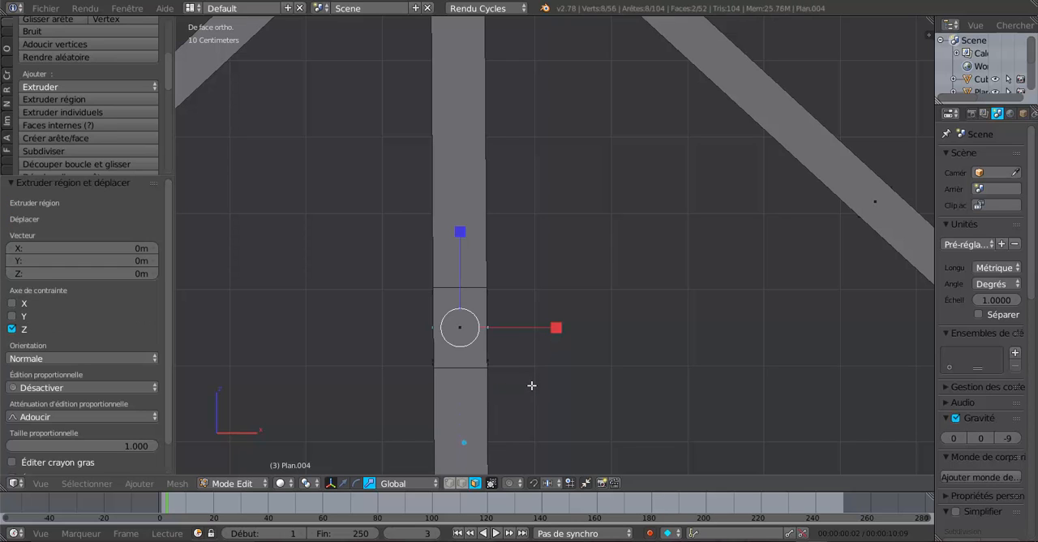
{"action": "left_click_drag", "start_coordinate": [556, 327], "coordinate": [506, 367]}
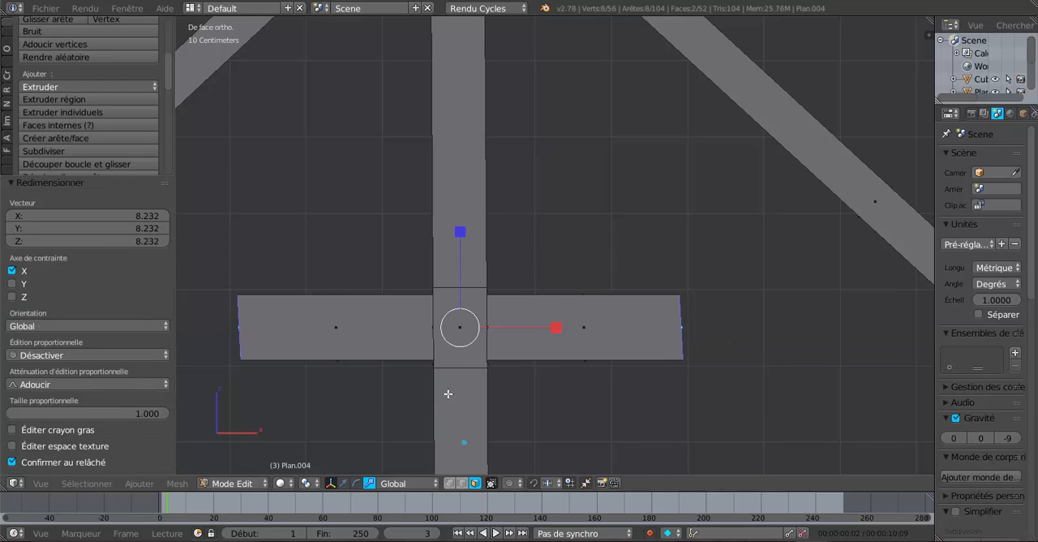
Slant the two arms up to the rafters by moving their end faces 23.805 cm and another 12.063 cm along Z
{"action": "left_click", "coordinate": [344, 483]}
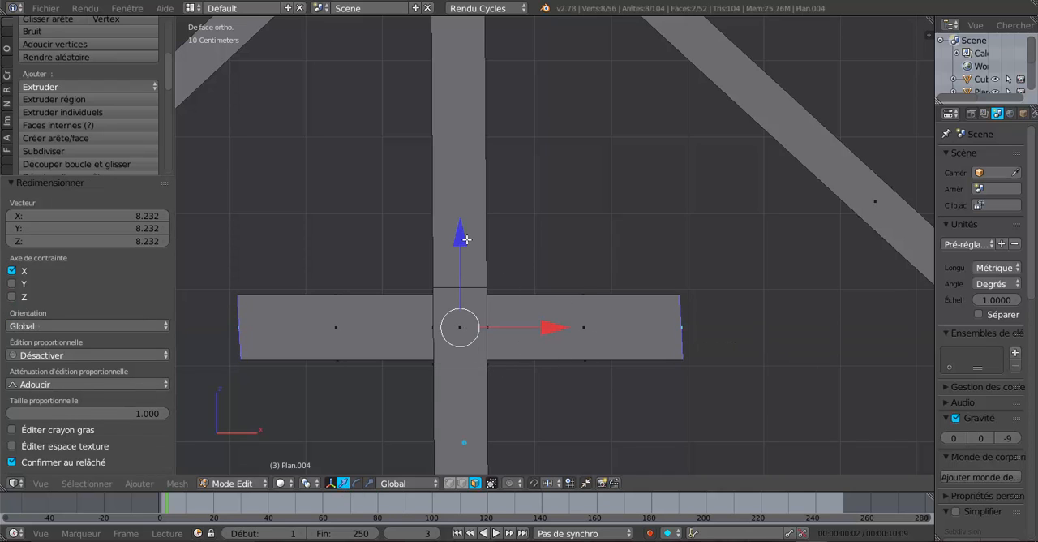
{"action": "left_click_drag", "start_coordinate": [467, 239], "coordinate": [467, 32]}
{"action": "scroll", "coordinate": [498, 152], "scroll_direction": "down", "scroll_amount": 2}
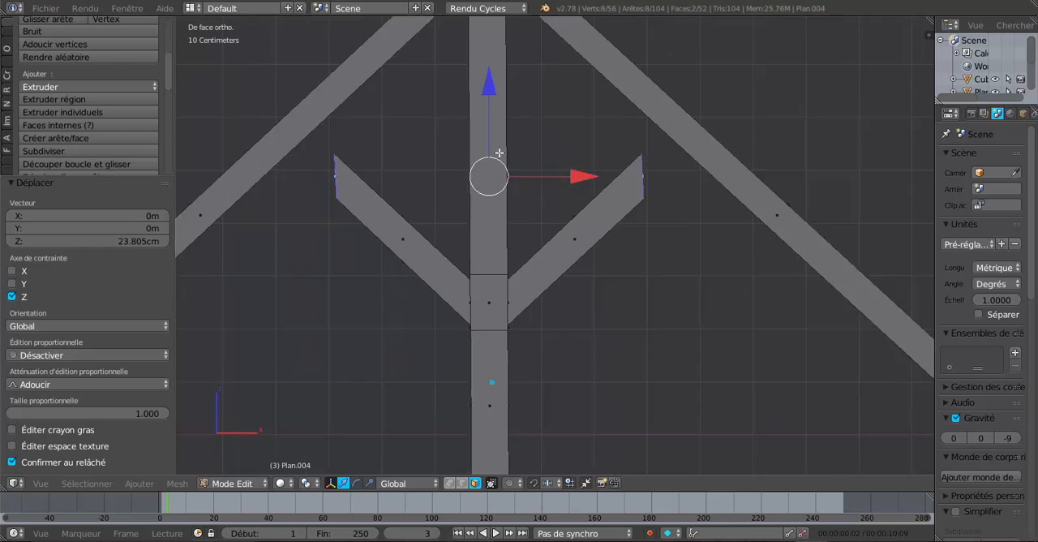
{"action": "scroll", "coordinate": [537, 134], "scroll_direction": "down", "scroll_amount": 5}
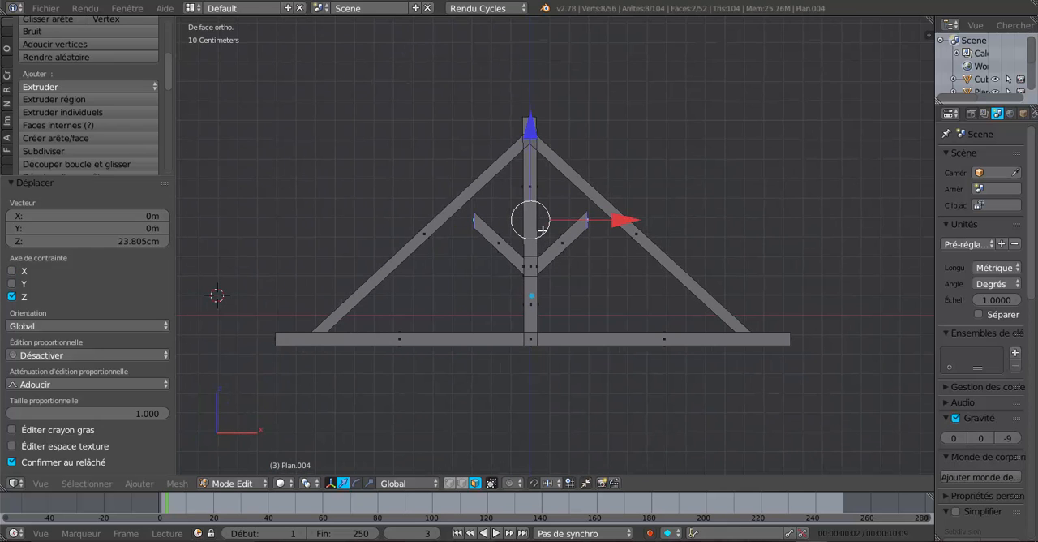
{"action": "scroll", "coordinate": [543, 230], "scroll_direction": "up", "scroll_amount": 4}
{"action": "middle_click_drag", "start_coordinate": [560, 185], "coordinate": [616, 219], "text": "shift"}
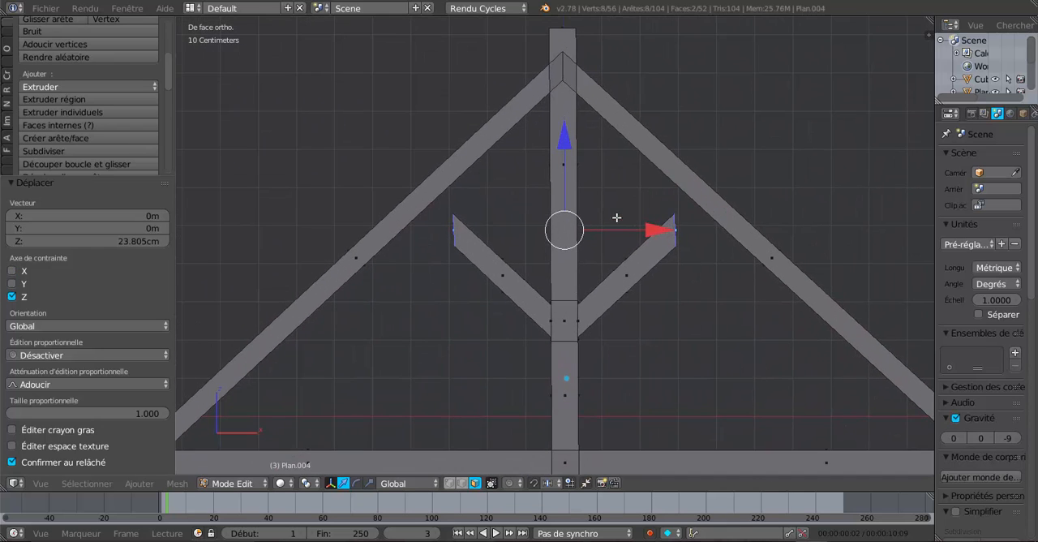
{"action": "left_click_drag", "start_coordinate": [563, 137], "coordinate": [562, 90]}
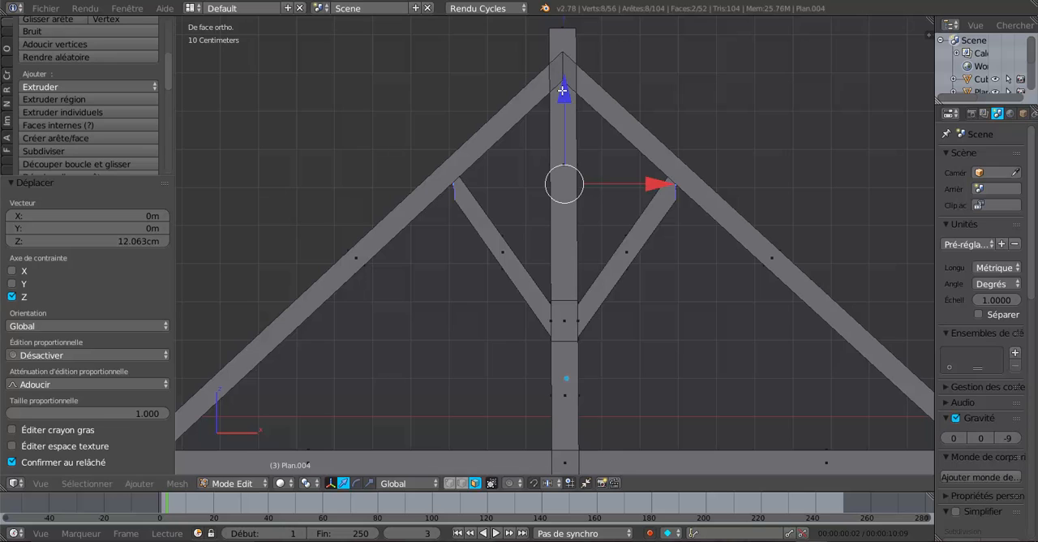
In wireframe, keep only the right brace's end face selected and rotate it -44.543° to follow the rafter's slope
{"action": "key", "text": "z"}
{"action": "scroll", "coordinate": [686, 211], "scroll_direction": "up", "scroll_amount": 1}
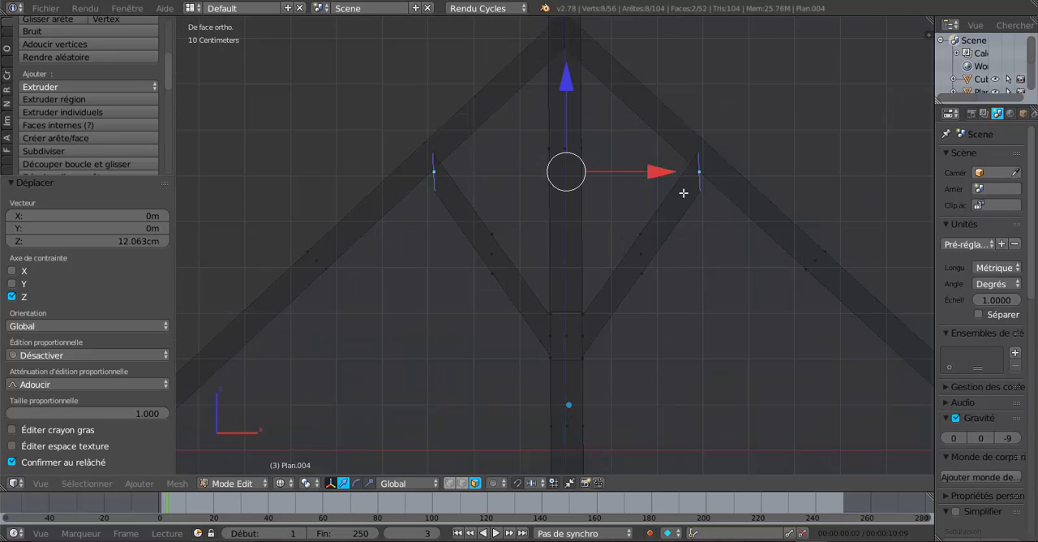
{"action": "key", "text": "c"}
{"action": "middle_click", "coordinate": [433, 159]}
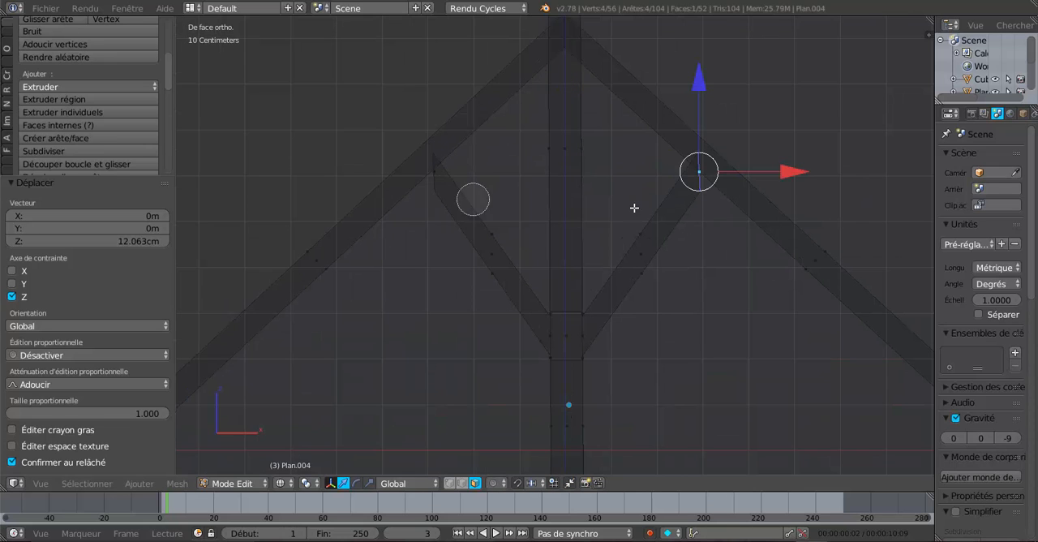
{"action": "key", "text": "Escape"}
{"action": "key", "text": "r"}
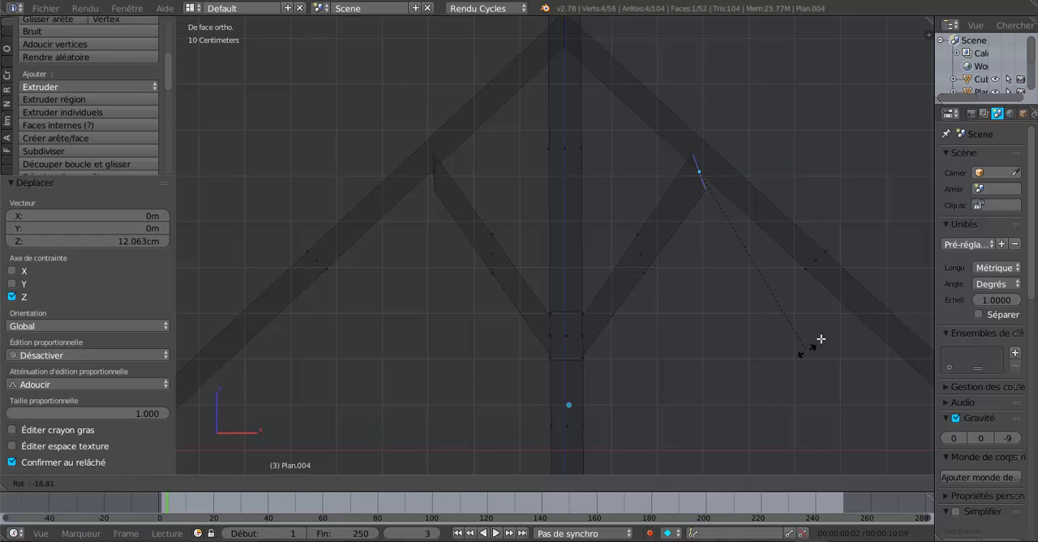
{"action": "left_click", "coordinate": [855, 266]}
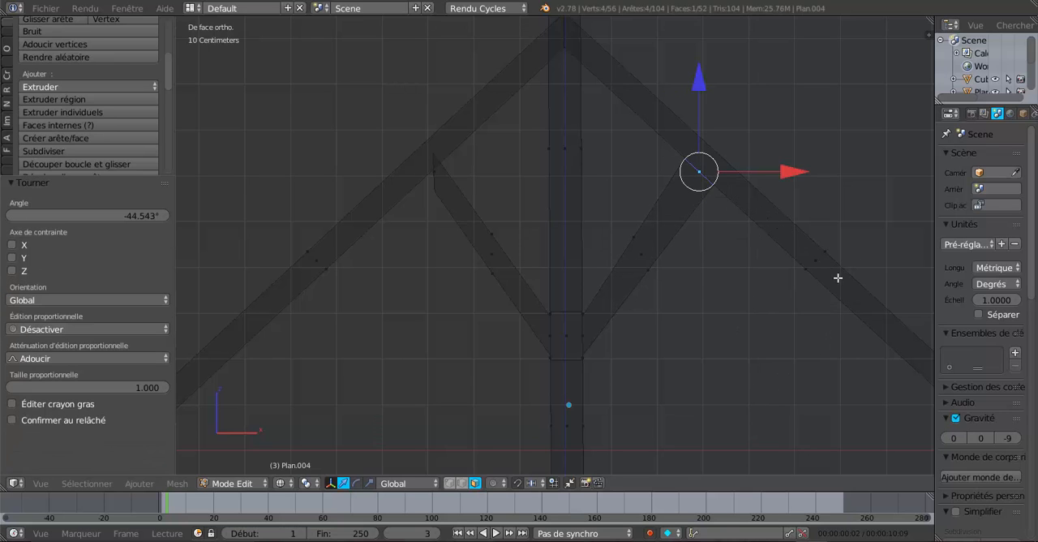
Align the right brace's end face with the rafter's underside: shift it 1.588 mm along X, rotate it slightly, and shift it -0.357 mm
{"action": "scroll", "coordinate": [755, 336], "scroll_direction": "up", "scroll_amount": 3}
{"action": "scroll", "coordinate": [744, 329], "scroll_direction": "up", "scroll_amount": 2}
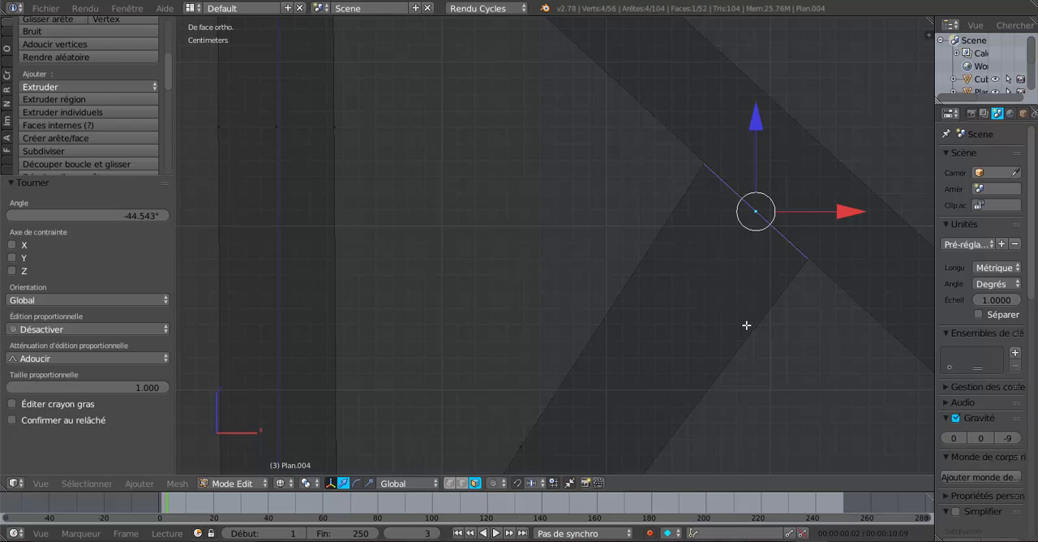
{"action": "scroll", "coordinate": [754, 320], "scroll_direction": "up", "scroll_amount": 3}
{"action": "middle_click_drag", "start_coordinate": [767, 313], "coordinate": [428, 409], "text": "shift"}
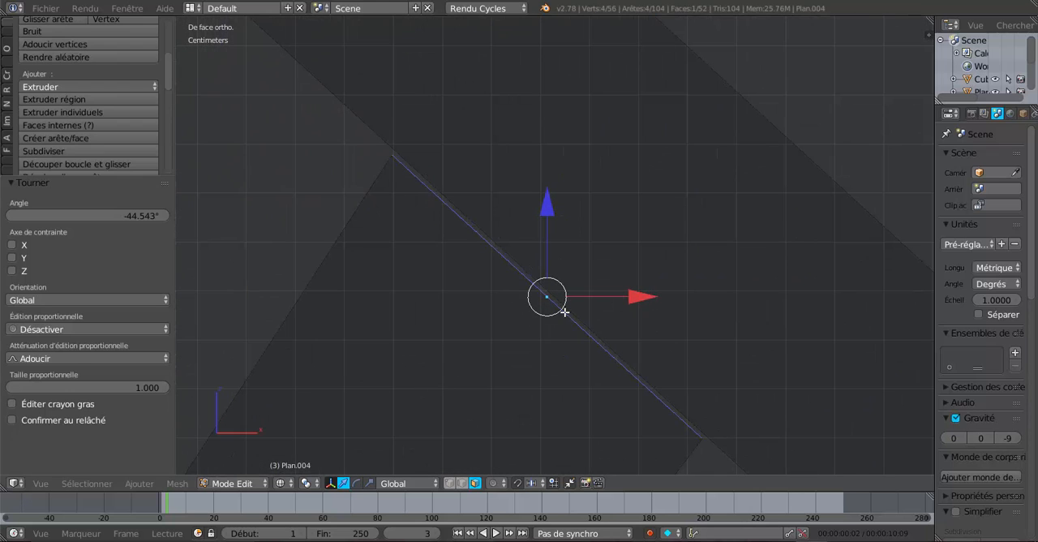
{"action": "left_click_drag", "start_coordinate": [641, 296], "coordinate": [649, 296]}
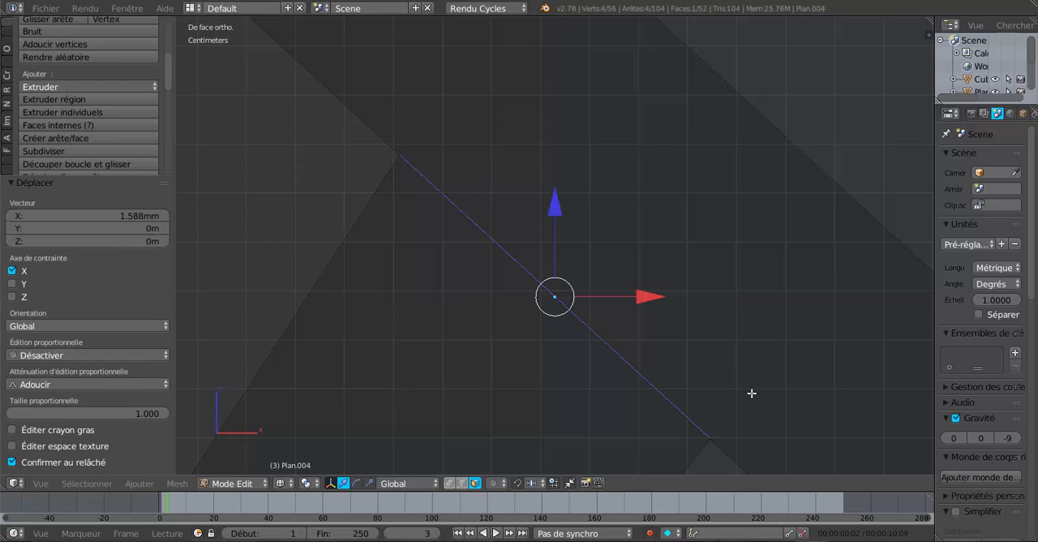
{"action": "key", "text": "r"}
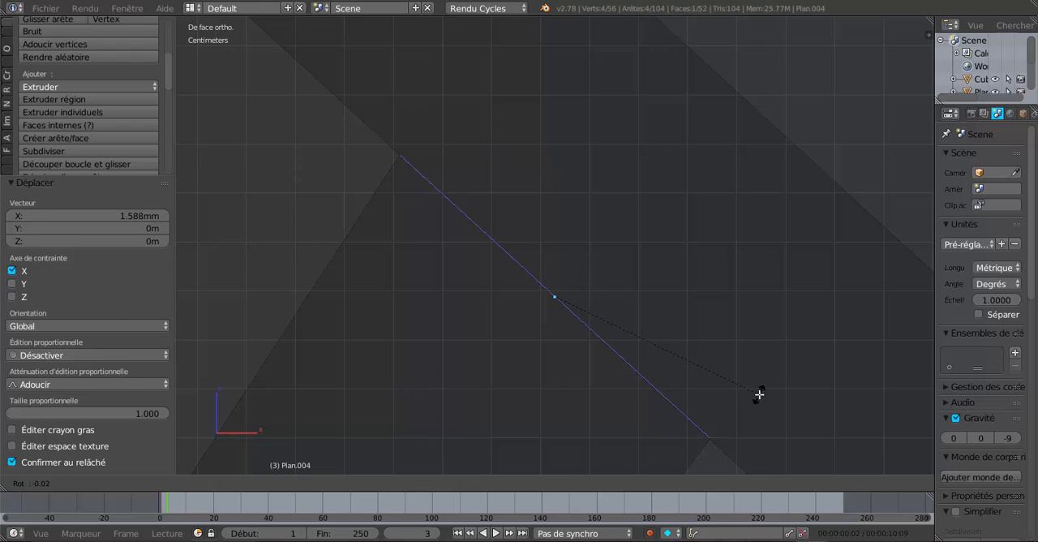
{"action": "left_click", "coordinate": [757, 394]}
{"action": "left_click_drag", "start_coordinate": [640, 297], "coordinate": [621, 312]}
Select the left brace's end face and rotate it 51.243° towards the left rafter's slope
{"action": "scroll", "coordinate": [621, 312], "scroll_direction": "down", "scroll_amount": 11}
{"action": "middle_click_drag", "start_coordinate": [577, 370], "coordinate": [924, 373], "text": "shift"}
{"action": "right_click", "coordinate": [552, 257]}
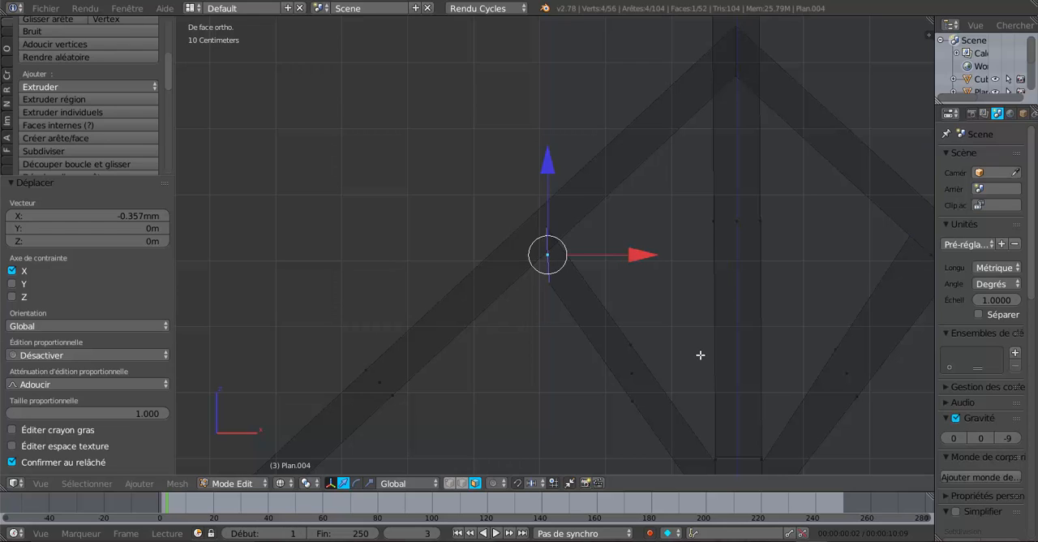
{"action": "key", "text": "r"}
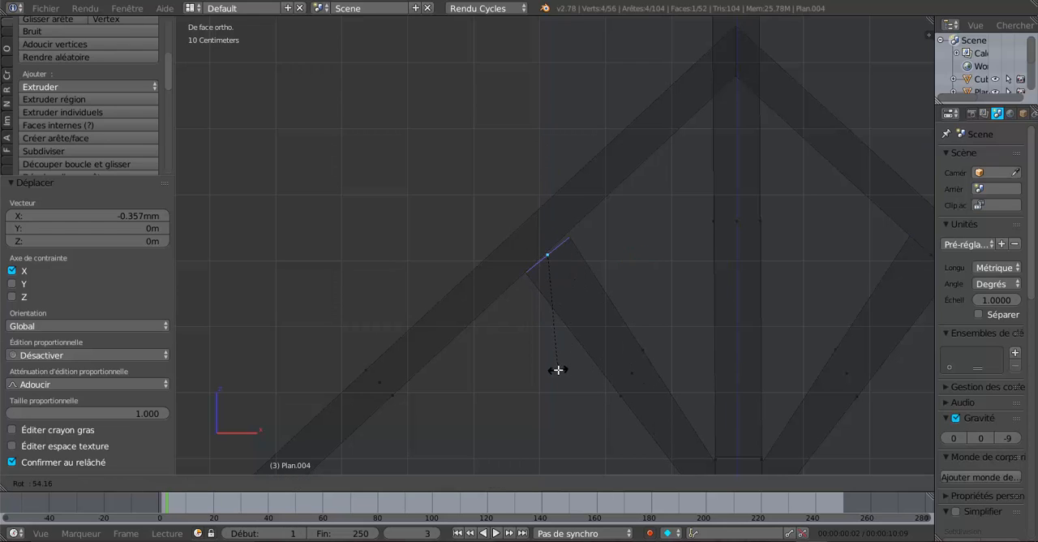
{"action": "left_click", "coordinate": [563, 378]}
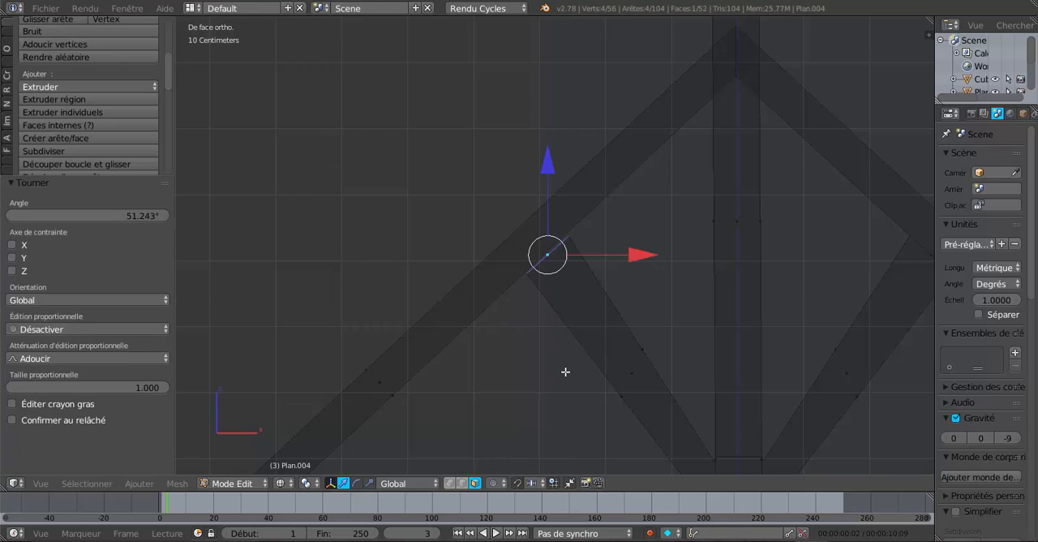
Fine-tune the left brace's end face against the rafter's underside by rotating it about -1.66° and moving it -6.037 mm along X
{"action": "scroll", "coordinate": [565, 435], "scroll_direction": "up", "scroll_amount": 4}
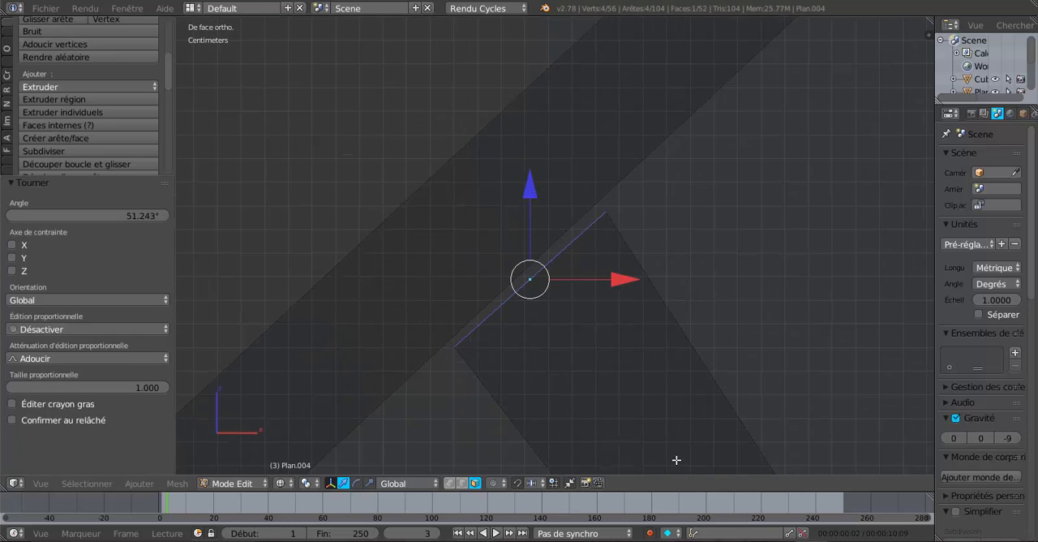
{"action": "key", "text": "r"}
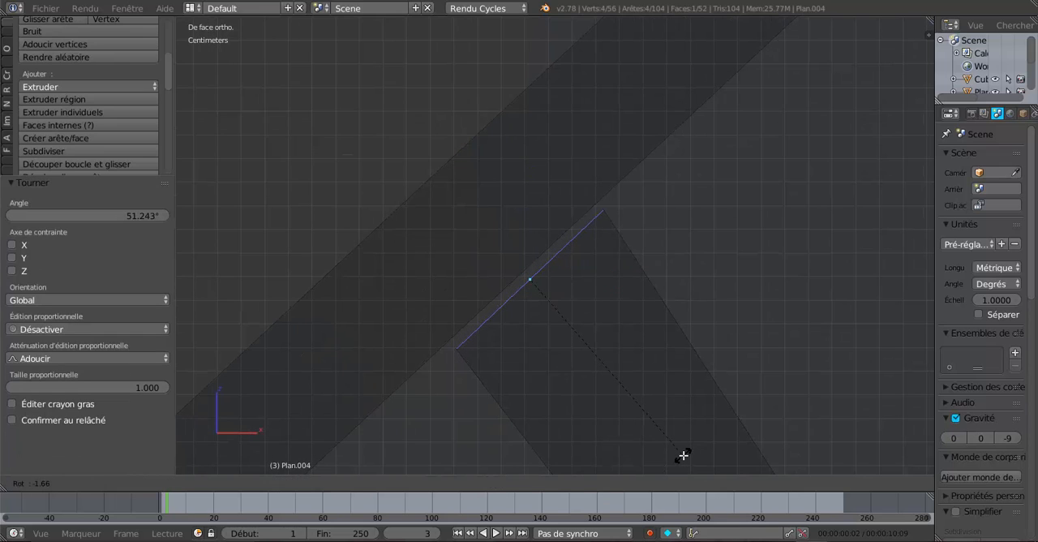
{"action": "left_click", "coordinate": [683, 455]}
{"action": "left_click_drag", "start_coordinate": [621, 278], "coordinate": [605, 280]}
Select both brace end faces, set the pivot point to individual origins, and scale the faces to 0.657
{"action": "scroll", "coordinate": [621, 304], "scroll_direction": "down", "scroll_amount": 5}
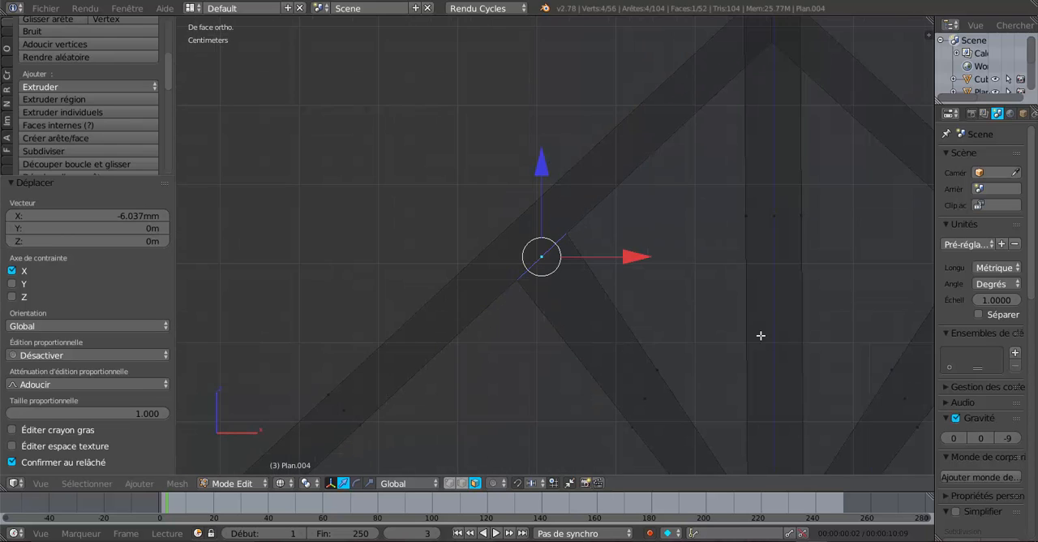
{"action": "middle_click_drag", "start_coordinate": [761, 335], "coordinate": [396, 311], "text": "shift"}
{"action": "right_click", "coordinate": [554, 243], "text": "shift"}
{"action": "scroll", "coordinate": [600, 321], "scroll_direction": "down", "scroll_amount": 2}
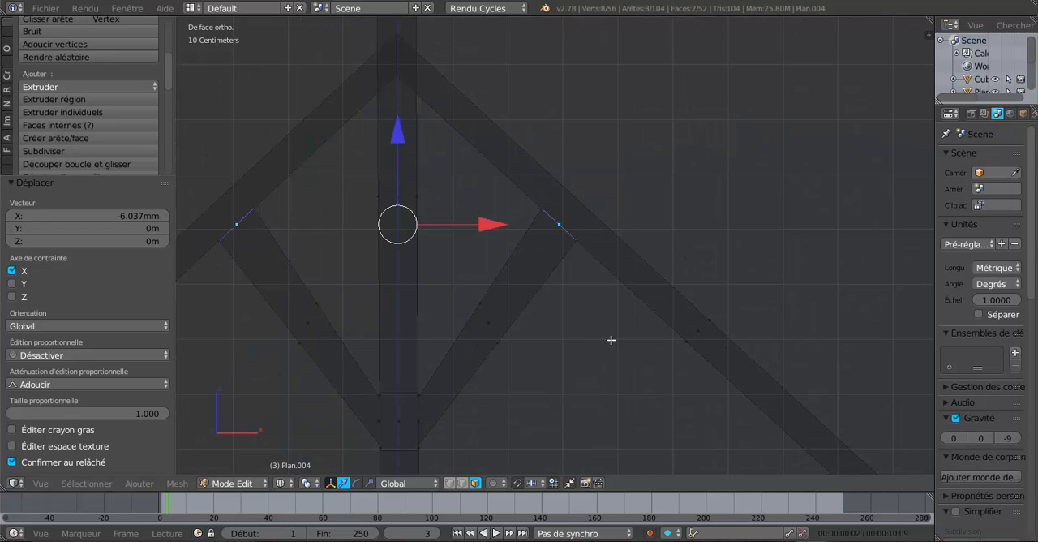
{"action": "key", "text": "s"}
{"action": "right_click", "coordinate": [629, 373]}
{"action": "left_click", "coordinate": [308, 482]}
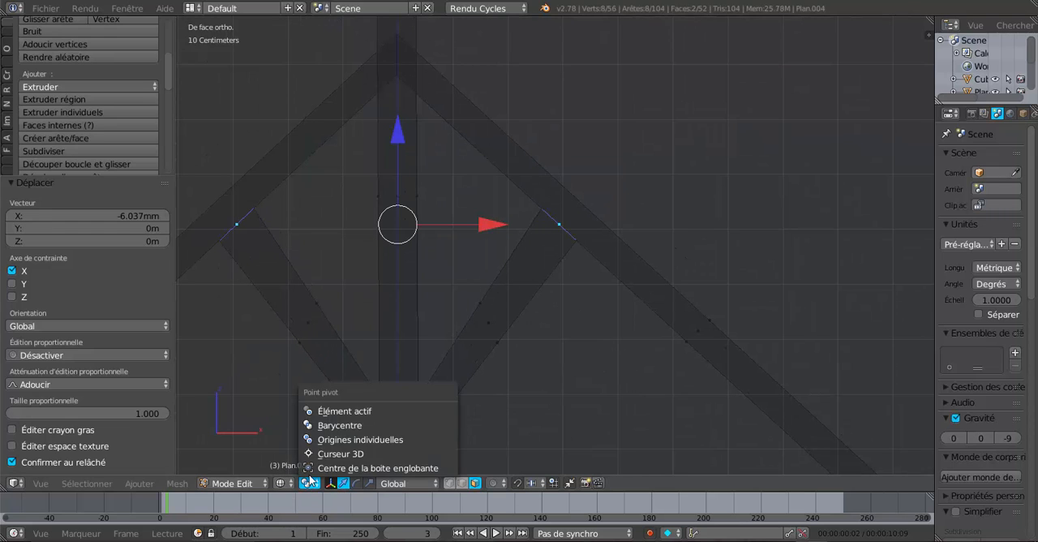
{"action": "left_click", "coordinate": [333, 440]}
{"action": "key", "text": "s"}
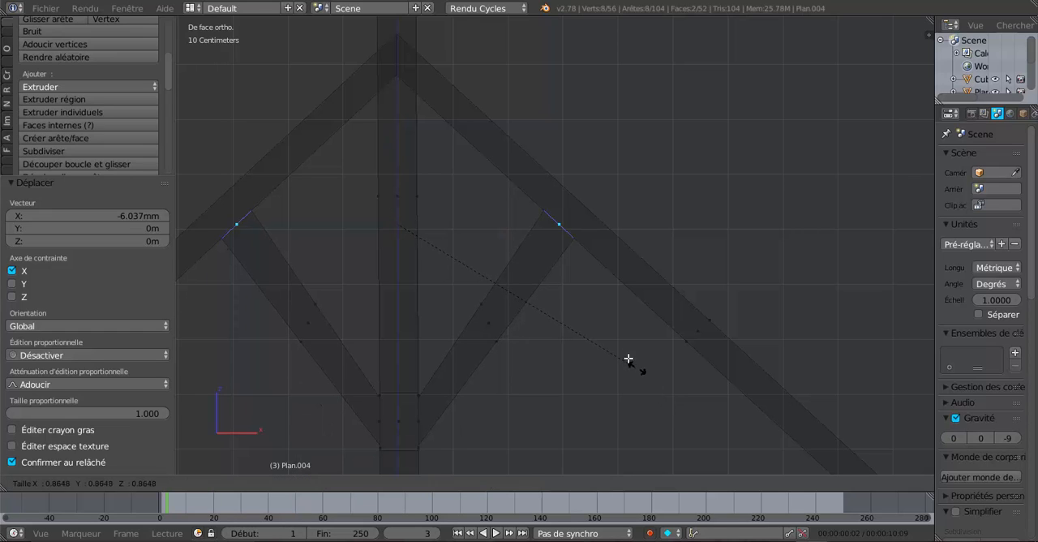
{"action": "left_click", "coordinate": [589, 316]}
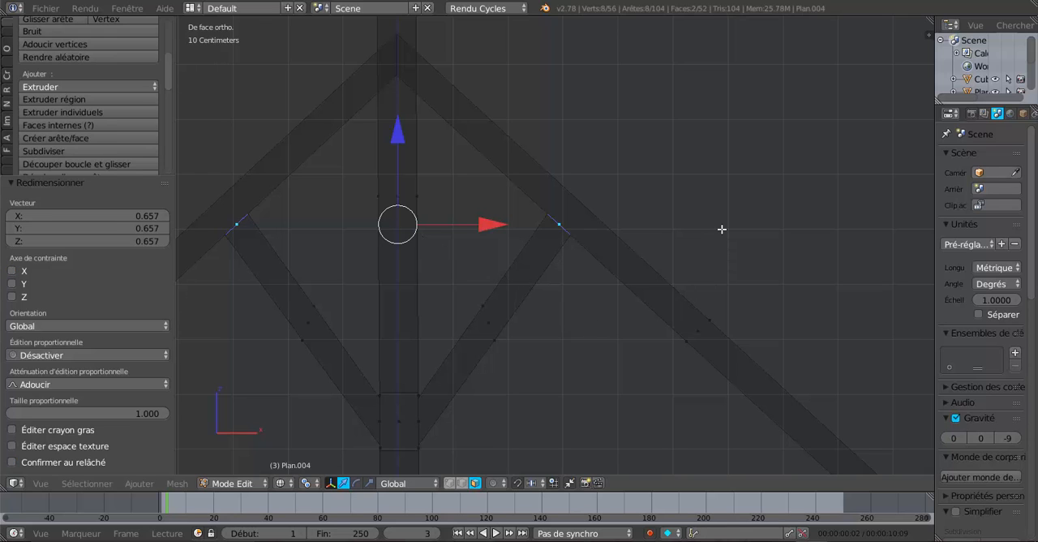
In top view, scale both brace end faces by 1.690 along Y to restore the braces' thickness
{"action": "key", "text": "KP_7"}
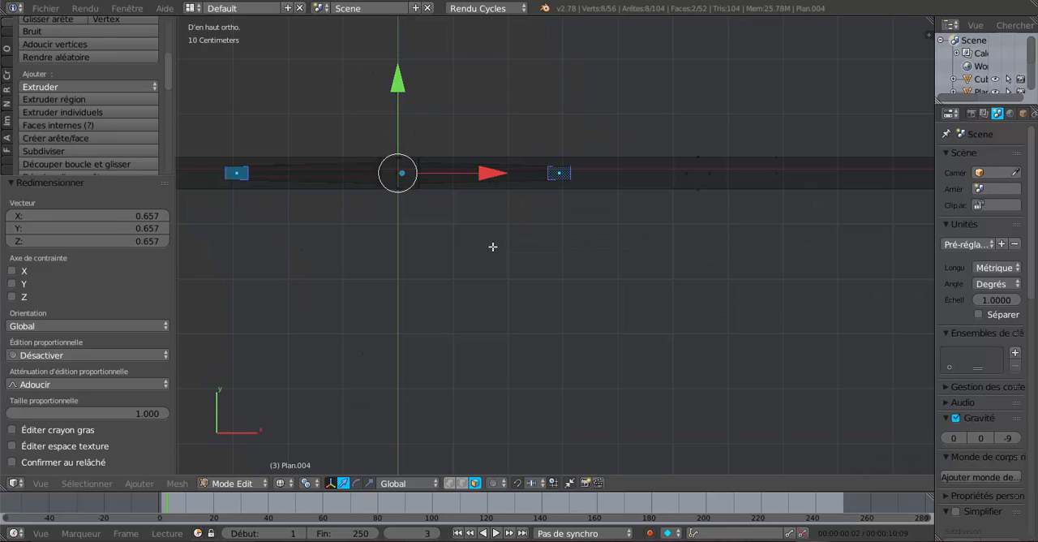
{"action": "middle_click_drag", "start_coordinate": [498, 227], "coordinate": [616, 255], "text": "shift"}
{"action": "scroll", "coordinate": [551, 242], "scroll_direction": "up", "scroll_amount": 1}
{"action": "scroll", "coordinate": [454, 232], "scroll_direction": "up", "scroll_amount": 2}
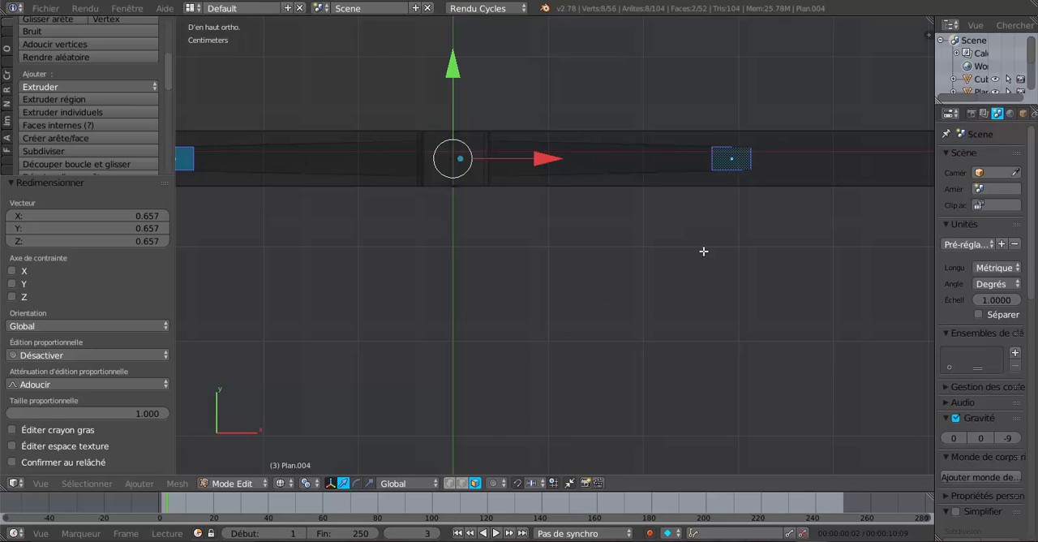
{"action": "left_click", "coordinate": [370, 483]}
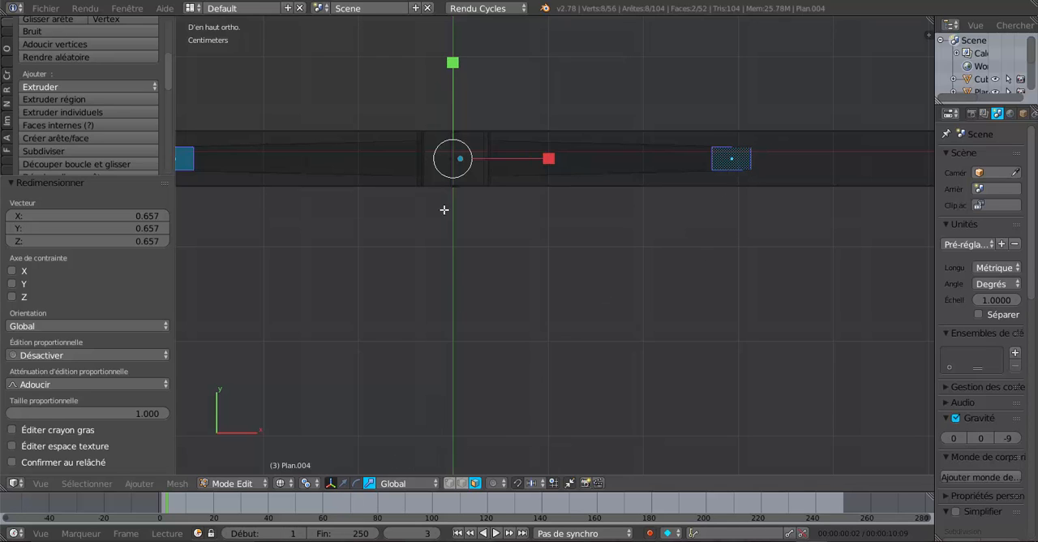
{"action": "middle_click_drag", "start_coordinate": [503, 222], "coordinate": [587, 246], "text": "shift"}
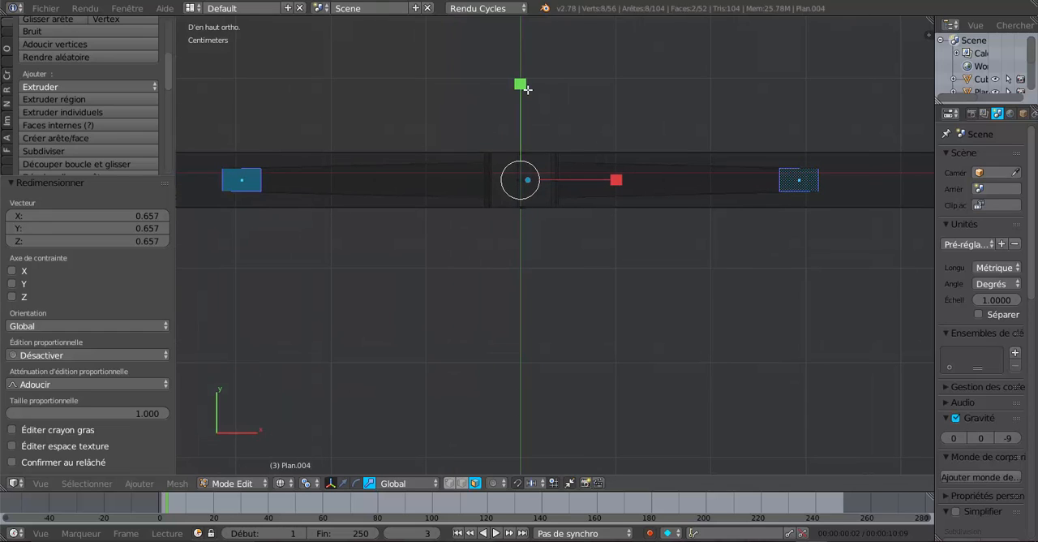
{"action": "left_click_drag", "start_coordinate": [520, 83], "coordinate": [549, 58]}
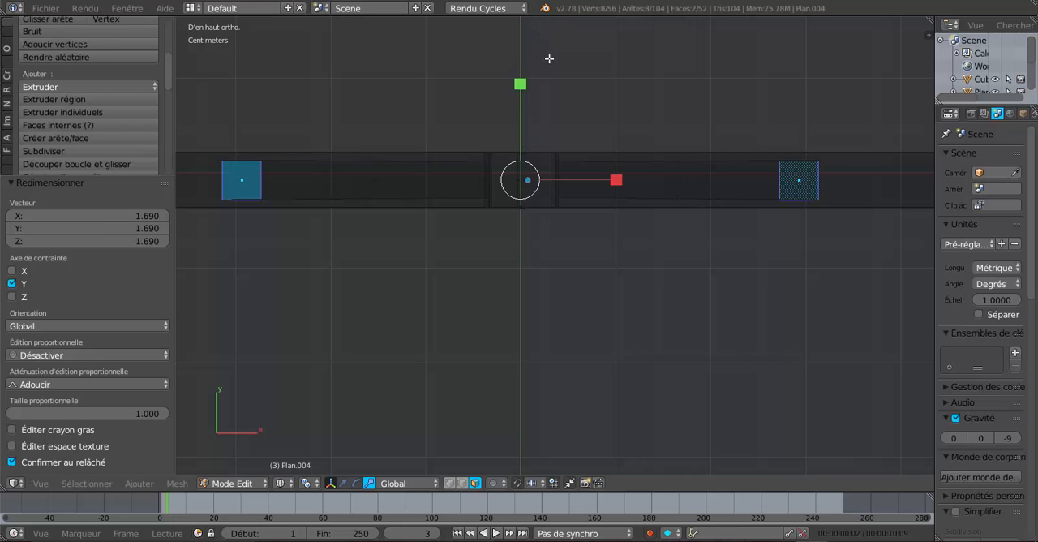
Examine the whole truss from several angles, checking the two braces against the rafters and the king post
{"action": "scroll", "coordinate": [580, 134], "scroll_direction": "down", "scroll_amount": 5}
{"action": "mouse_move", "coordinate": [604, 334]}
{"action": "middle_mouse_down"}
{"action": "mouse_move", "coordinate": [583, 260]}
{"action": "mouse_move", "coordinate": [587, 213]}
{"action": "mouse_move", "coordinate": [609, 215]}
{"action": "middle_mouse_up"}
{"action": "key", "text": "Tab"}
{"action": "key", "text": "z"}
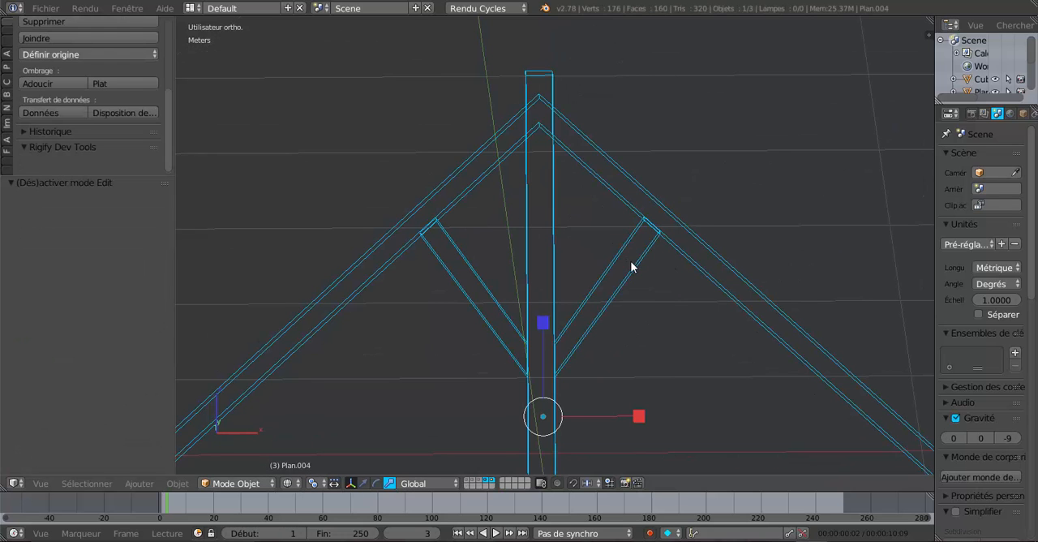
{"action": "scroll", "coordinate": [629, 267], "scroll_direction": "down", "scroll_amount": 5}
{"action": "middle_click_drag", "start_coordinate": [625, 265], "coordinate": [640, 328]}
{"action": "scroll", "coordinate": [612, 310], "scroll_direction": "up", "scroll_amount": 3}
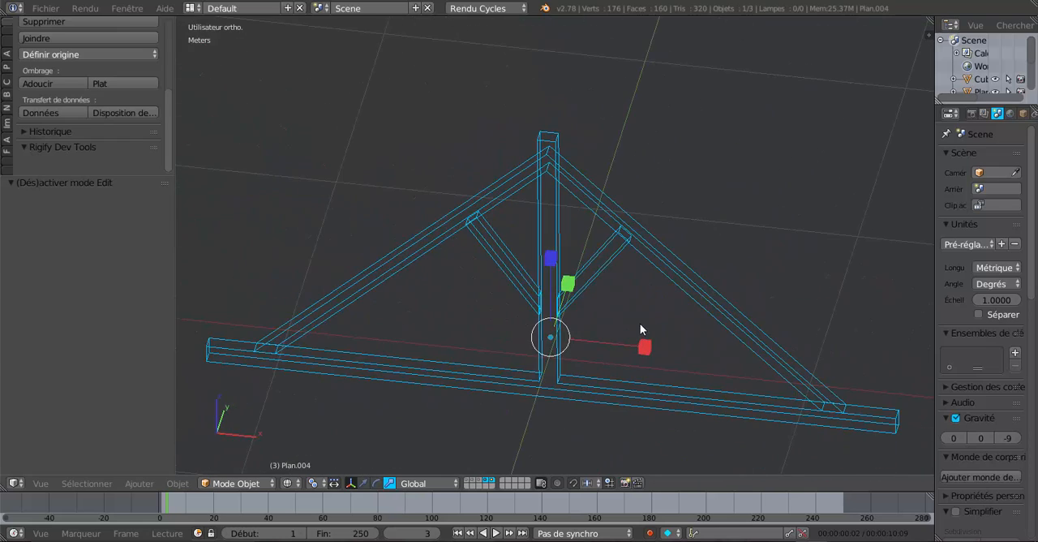
{"action": "middle_click_drag", "start_coordinate": [680, 168], "coordinate": [632, 274]}
{"action": "key", "text": "Tab"}
{"action": "scroll", "coordinate": [647, 276], "scroll_direction": "up", "scroll_amount": 4}
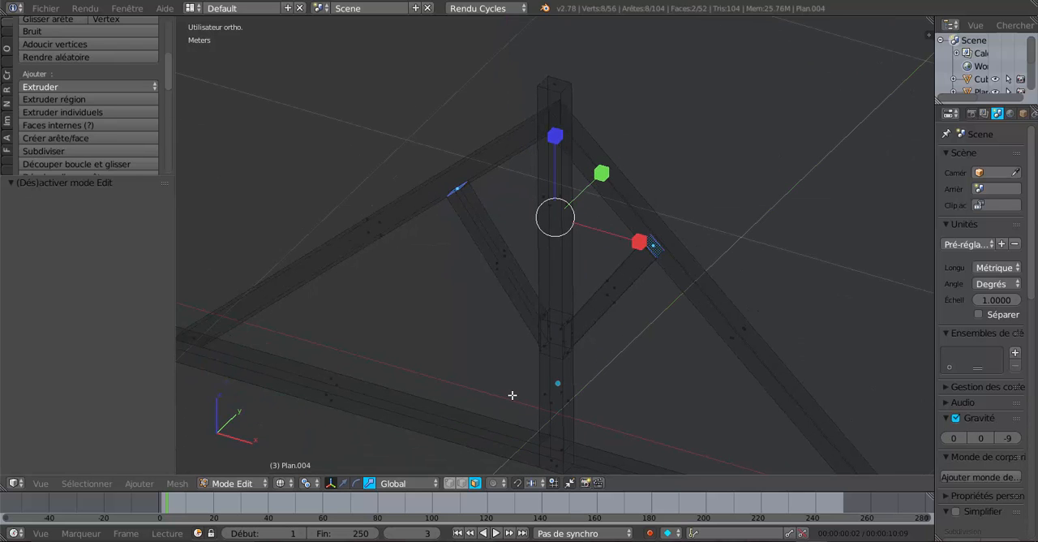
{"action": "middle_click_drag", "start_coordinate": [551, 345], "coordinate": [512, 397]}
{"action": "key", "text": "Tab"}
{"action": "key", "text": "Tab"}
{"action": "scroll", "coordinate": [549, 401], "scroll_direction": "up", "scroll_amount": 2}
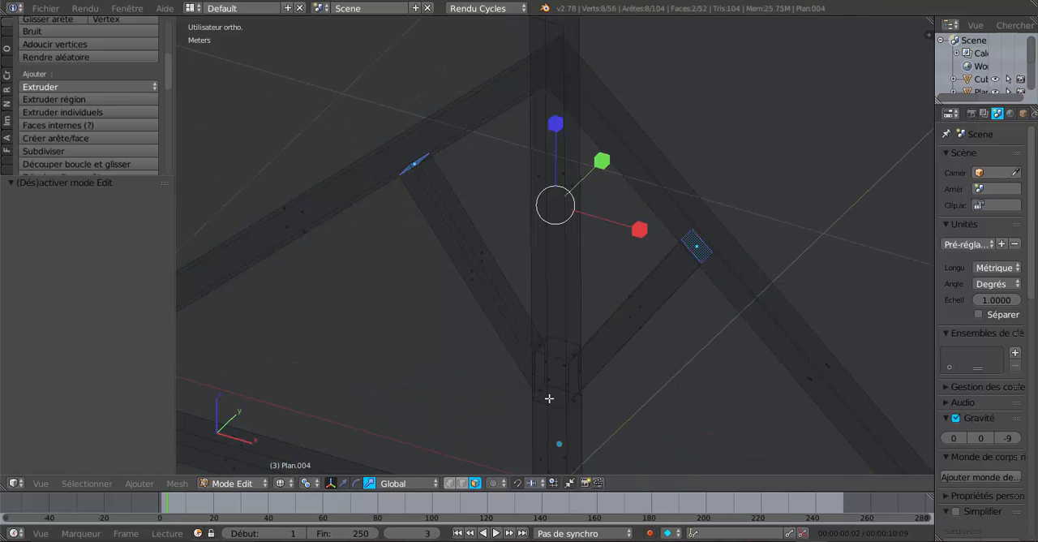
Select the front and back king post faces at the brace joint and inset both by 1 cm
{"action": "right_click", "coordinate": [553, 378]}
{"action": "middle_click_drag", "start_coordinate": [552, 378], "coordinate": [476, 392]}
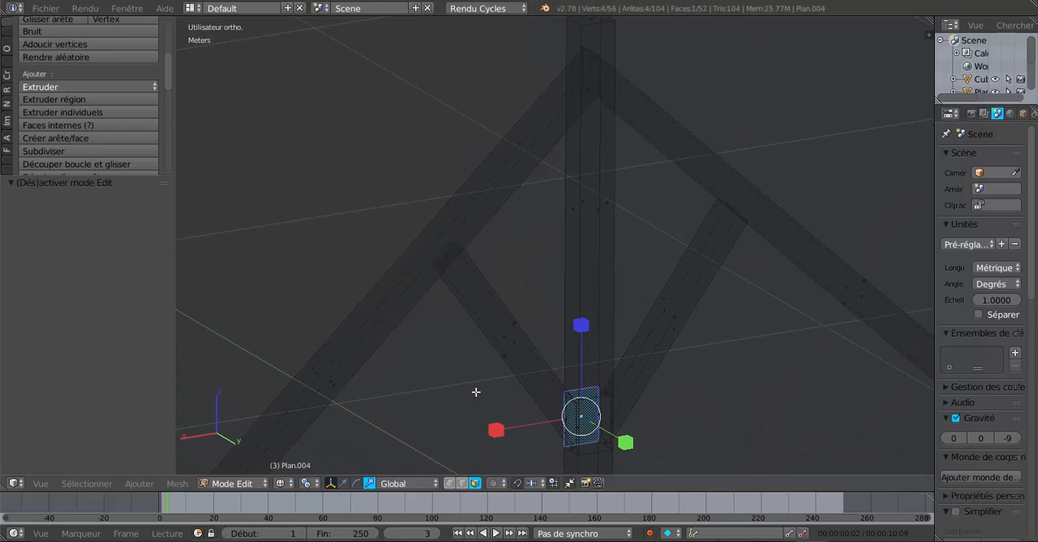
{"action": "key", "text": "Tab"}
{"action": "key", "text": "Tab"}
{"action": "key", "text": "z"}
{"action": "middle_click_drag", "start_coordinate": [586, 438], "coordinate": [587, 347]}
{"action": "right_click", "coordinate": [586, 346], "text": "shift"}
{"action": "middle_click_drag", "start_coordinate": [508, 384], "coordinate": [533, 378]}
{"action": "key", "text": "i"}
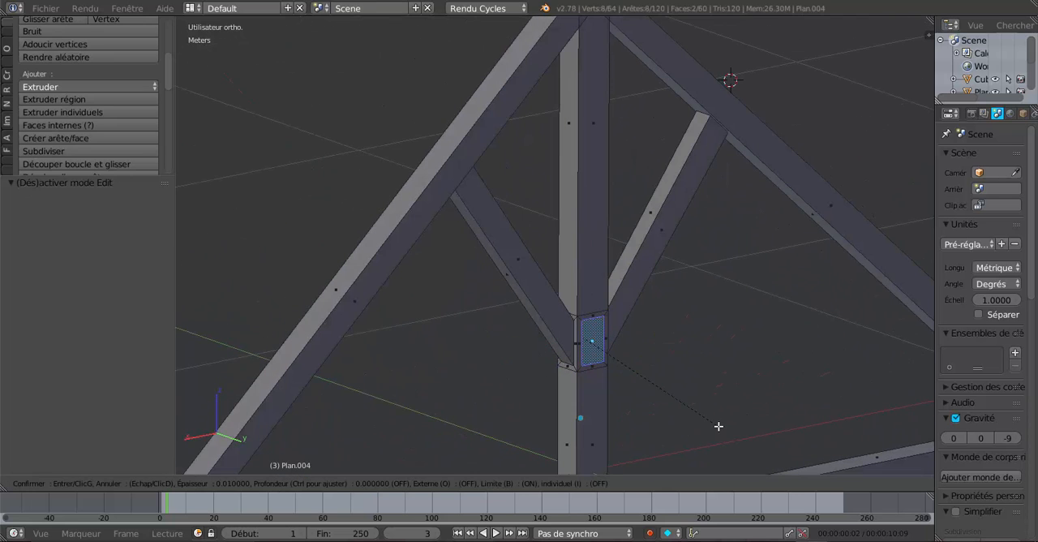
{"action": "left_click", "coordinate": [718, 425]}
{"action": "scroll", "coordinate": [544, 352], "scroll_direction": "down", "scroll_amount": 8}
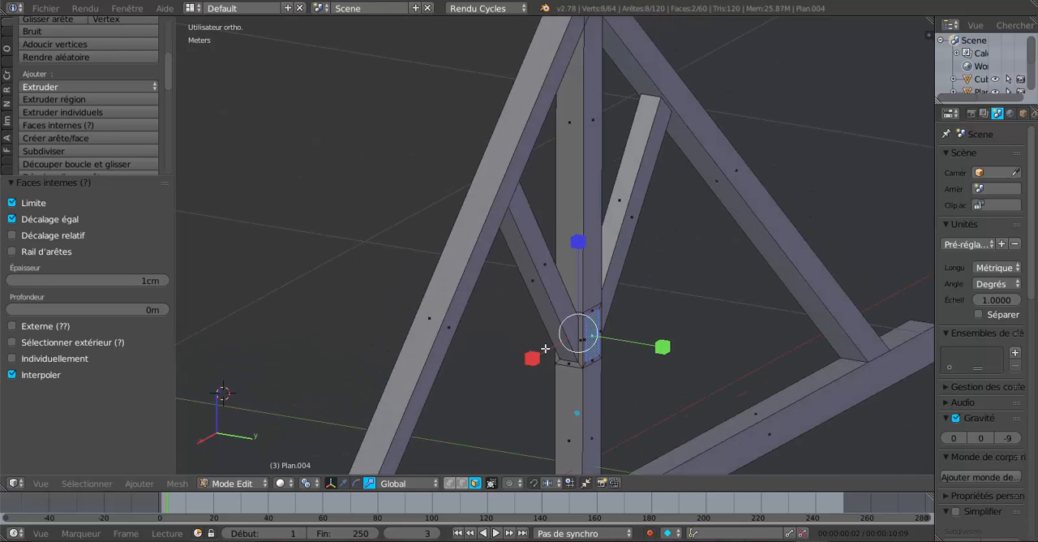
{"action": "key", "text": "KP_7"}
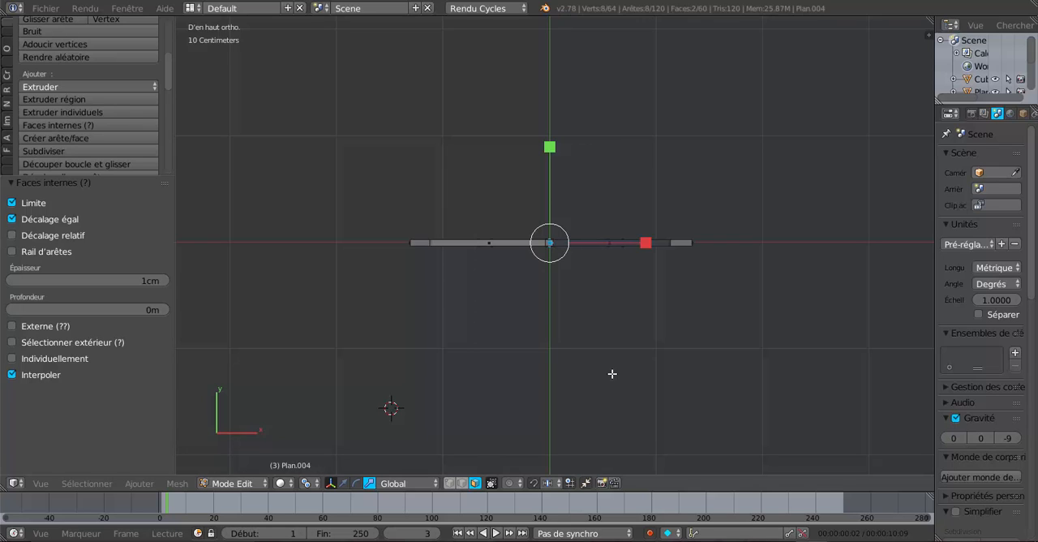
{"action": "key", "text": "r"}
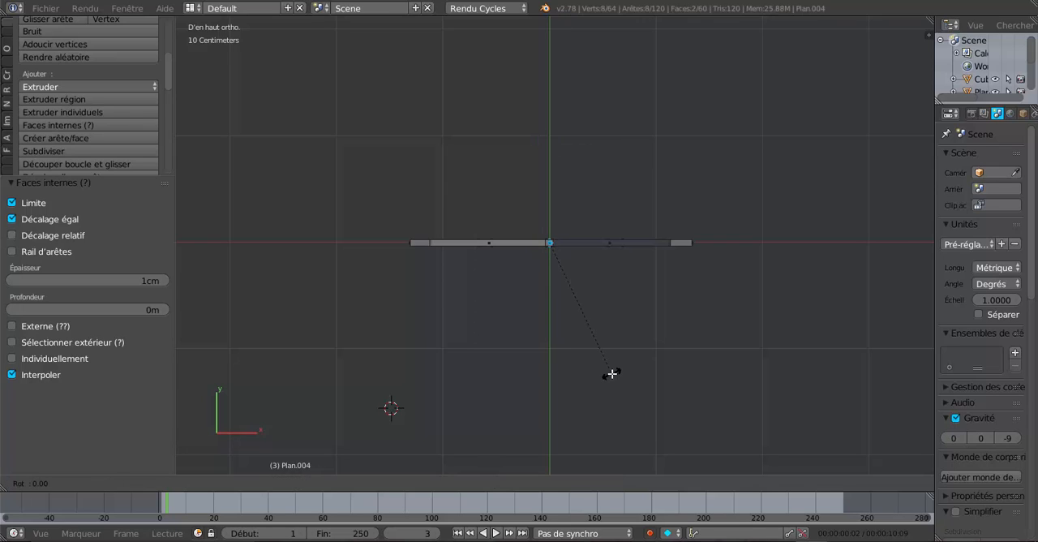
{"action": "type", "text": "z"}
{"action": "type", "text": "4"}
{"action": "type", "text": "5"}
{"action": "key", "text": "Return"}
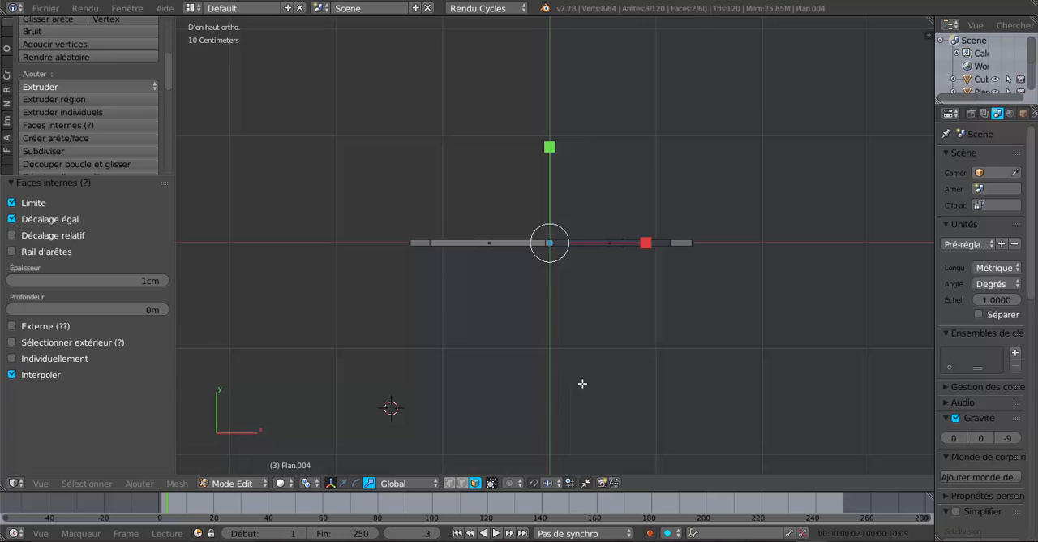
Select the whole truss mesh, rotate it -45° around the global Z axis, and return to Object mode
{"action": "key", "text": "a"}
{"action": "key", "text": "a"}
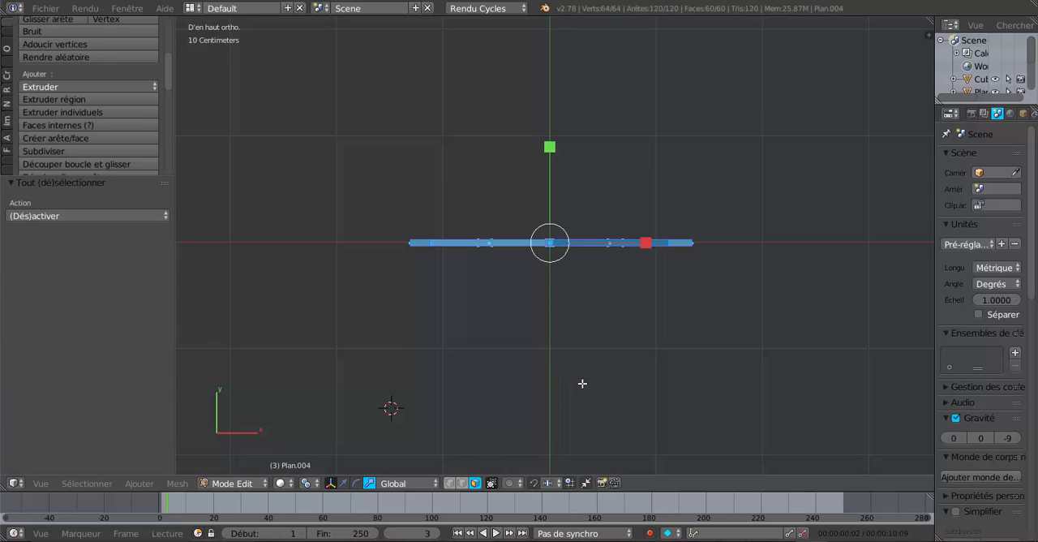
{"action": "type", "text": "r"}
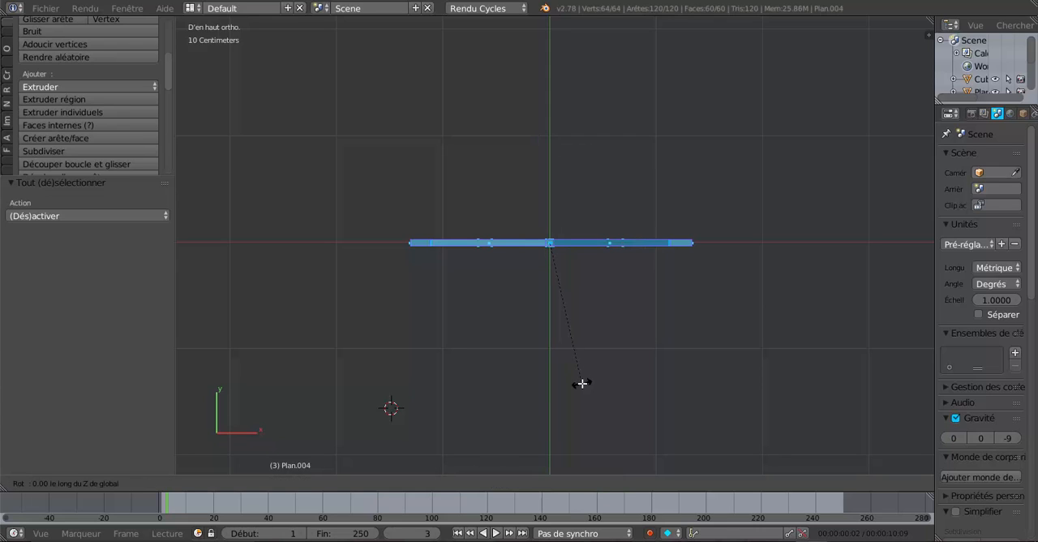
{"action": "type", "text": "-45"}
{"action": "key", "text": "Return"}
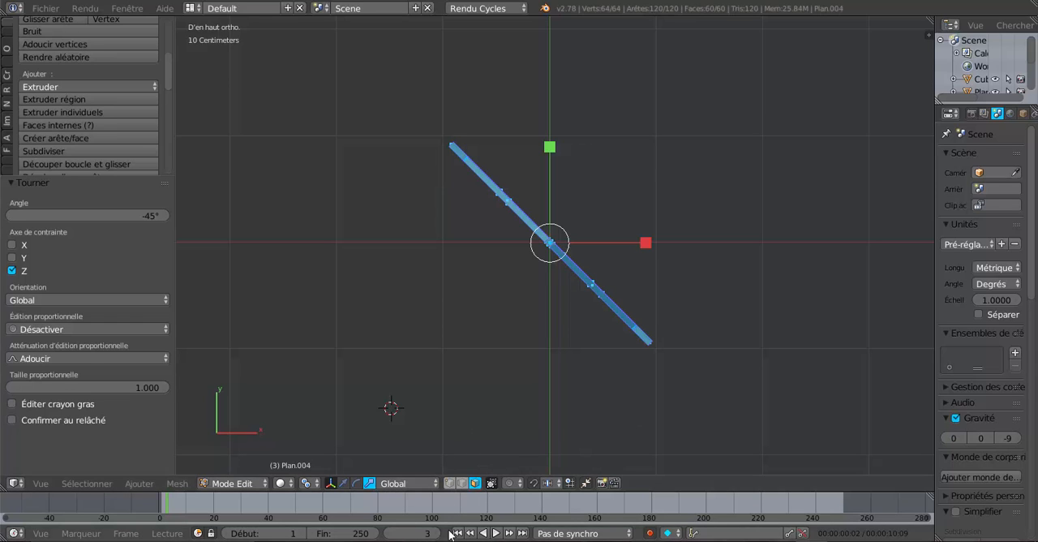
{"action": "key", "text": "Tab"}
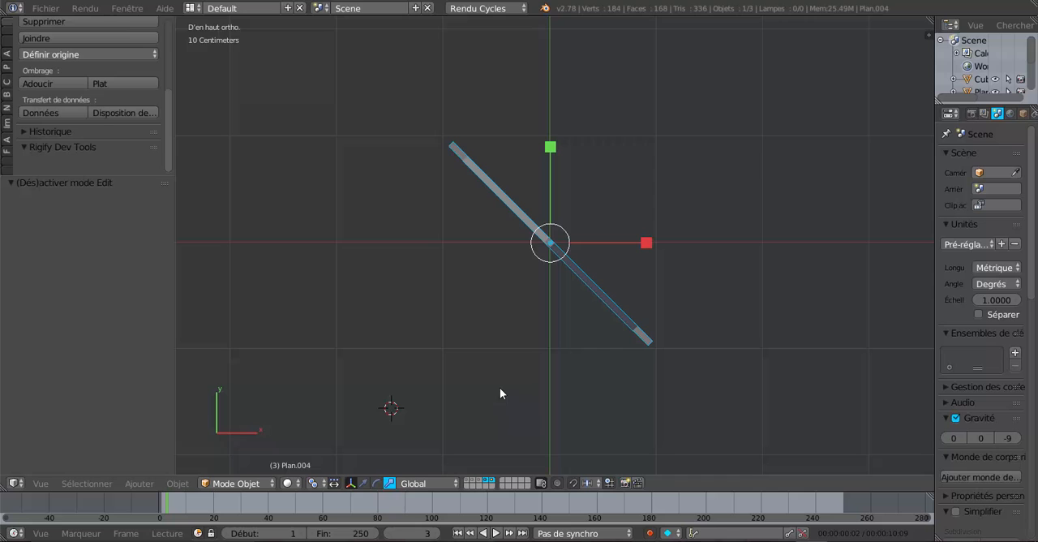
Show the roof frame's layer alongside the truss and examine how the diagonal truss fits under the corner
{"action": "left_click", "coordinate": [479, 484], "text": "shift"}
{"action": "scroll", "coordinate": [500, 435], "scroll_direction": "up", "scroll_amount": 3}
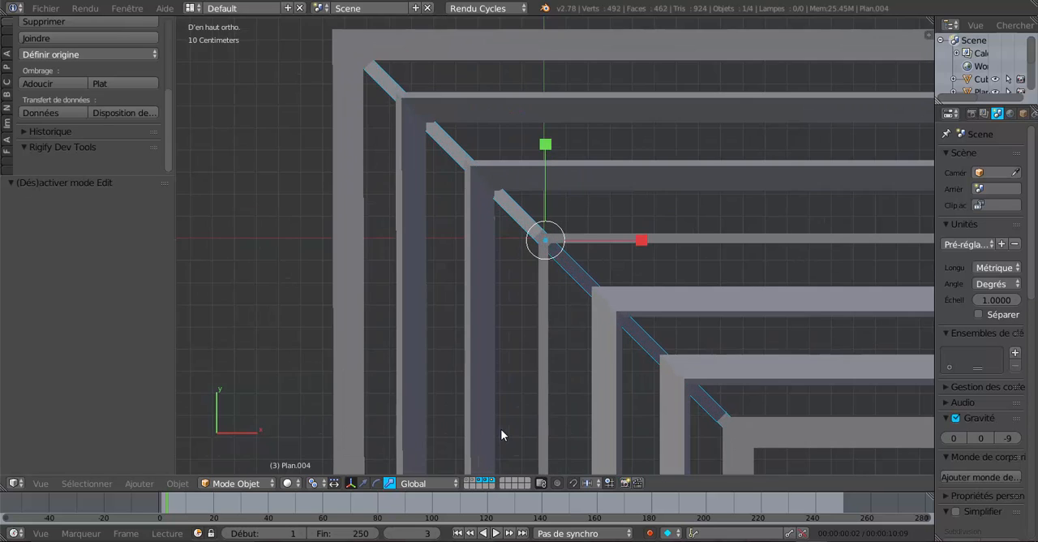
{"action": "scroll", "coordinate": [500, 435], "scroll_direction": "down", "scroll_amount": 1}
{"action": "scroll", "coordinate": [508, 435], "scroll_direction": "up", "scroll_amount": 4}
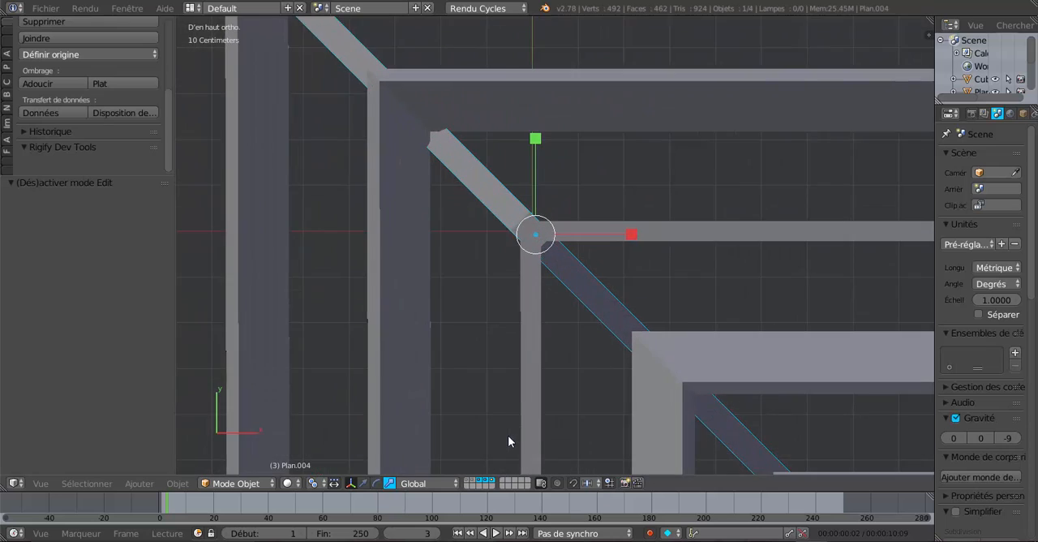
{"action": "scroll", "coordinate": [508, 435], "scroll_direction": "down", "scroll_amount": 4}
{"action": "middle_click_drag", "start_coordinate": [507, 443], "coordinate": [507, 198]}
{"action": "middle_click_drag", "start_coordinate": [522, 346], "coordinate": [491, 257]}
{"action": "scroll", "coordinate": [533, 295], "scroll_direction": "up", "scroll_amount": 4}
{"action": "middle_click_drag", "start_coordinate": [509, 166], "coordinate": [594, 278]}
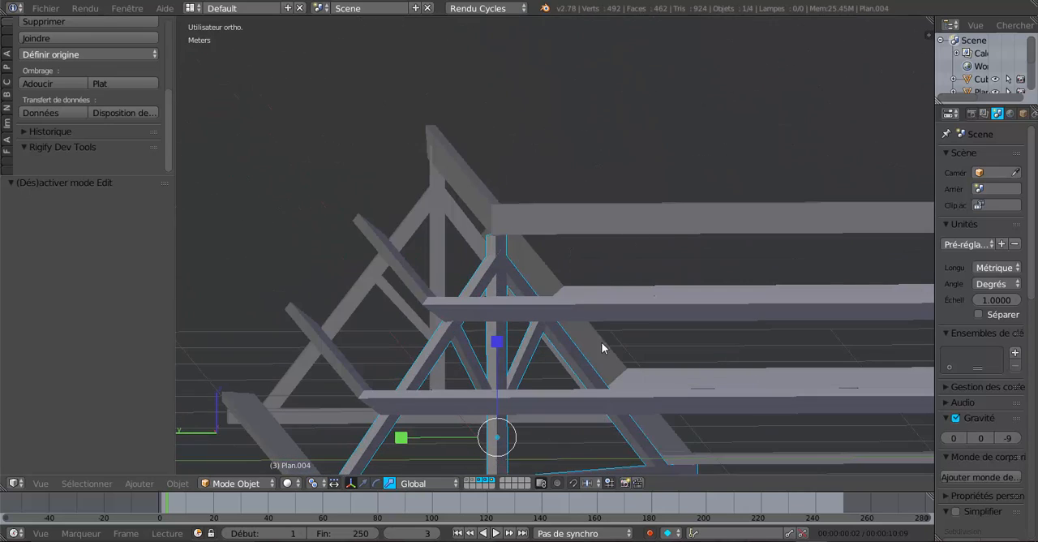
{"action": "middle_click_drag", "start_coordinate": [601, 341], "coordinate": [524, 380]}
In Edit mode, select the inset face on one side of the king post and rotate it 45° around the global Z axis
{"action": "key", "text": "Tab"}
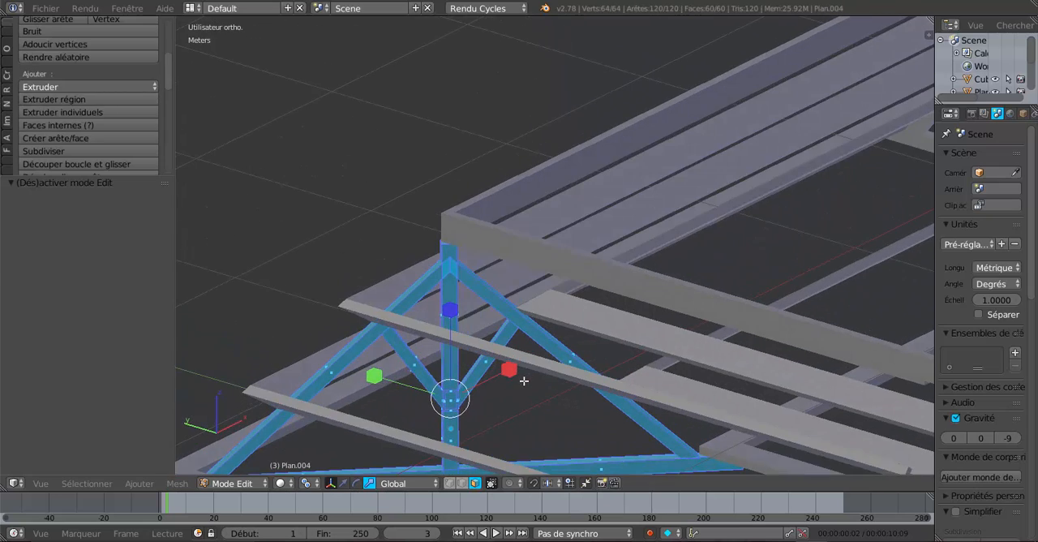
{"action": "middle_click_drag", "start_coordinate": [527, 341], "coordinate": [528, 295]}
{"action": "scroll", "coordinate": [528, 295], "scroll_direction": "up", "scroll_amount": 5}
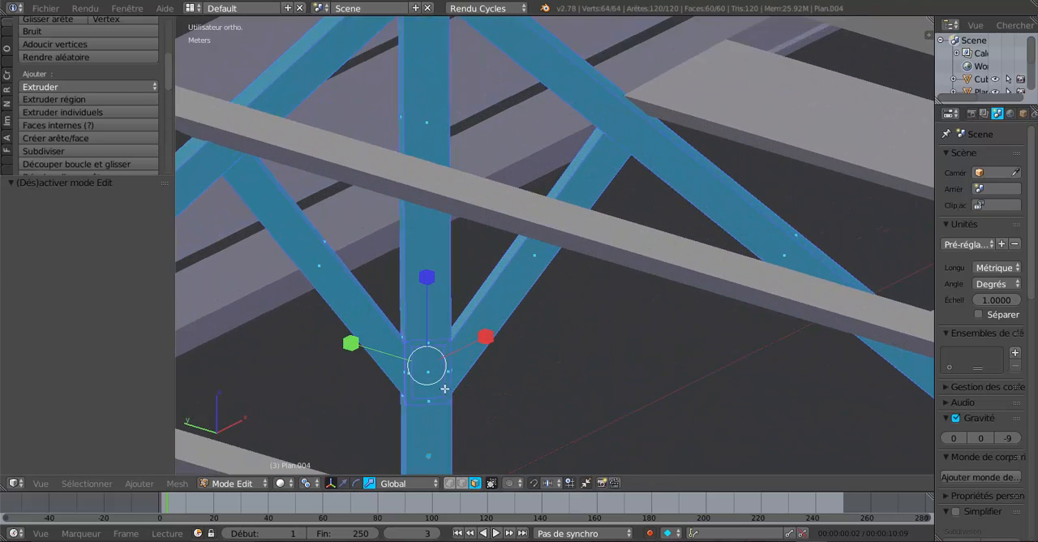
{"action": "right_click", "coordinate": [425, 361]}
{"action": "scroll", "coordinate": [425, 362], "scroll_direction": "down", "scroll_amount": 5}
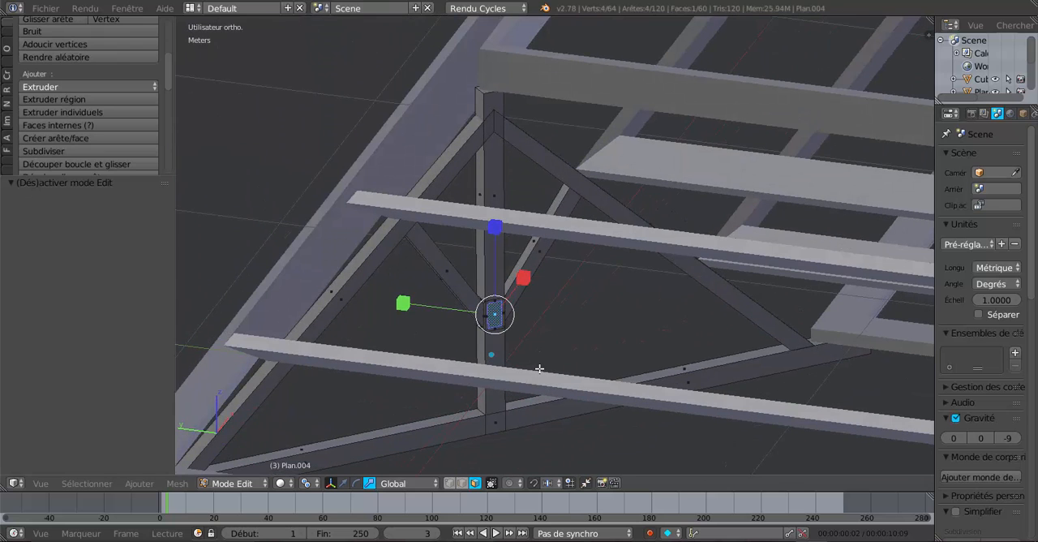
{"action": "scroll", "coordinate": [540, 369], "scroll_direction": "up", "scroll_amount": 2}
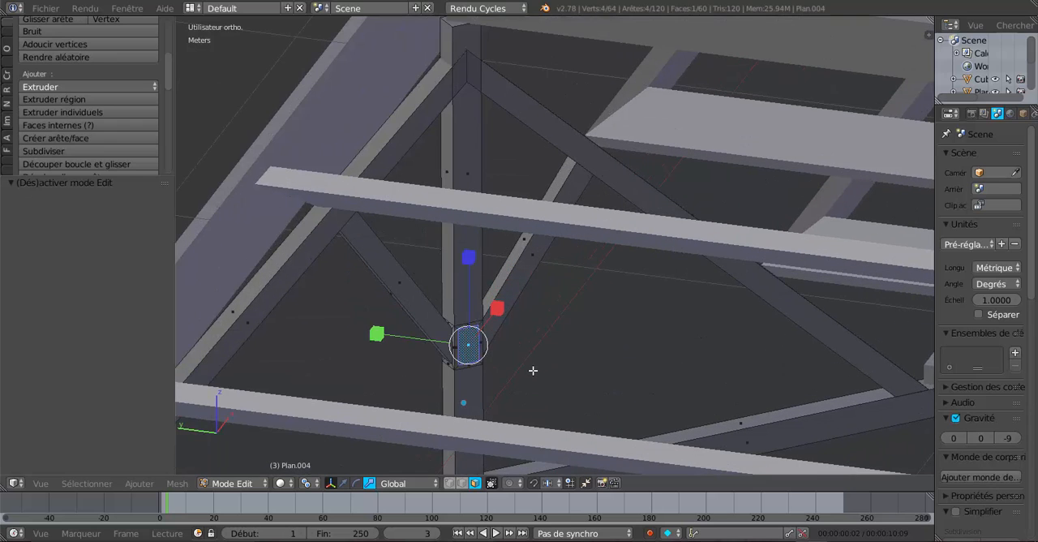
{"action": "middle_click_drag", "start_coordinate": [579, 369], "coordinate": [599, 317], "text": "shift"}
{"action": "middle_click_drag", "start_coordinate": [536, 331], "coordinate": [560, 346]}
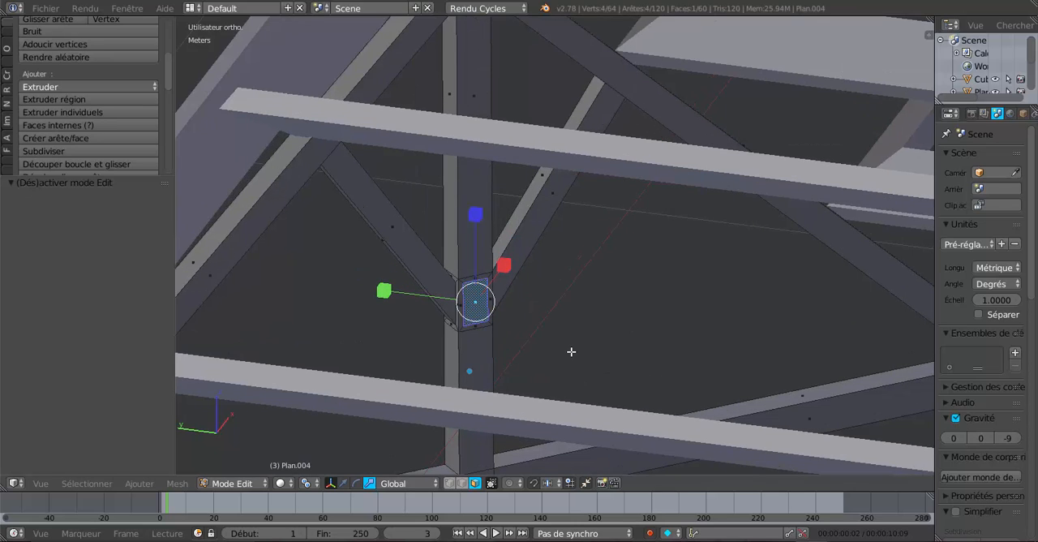
{"action": "key", "text": "r"}
{"action": "key", "text": "z"}
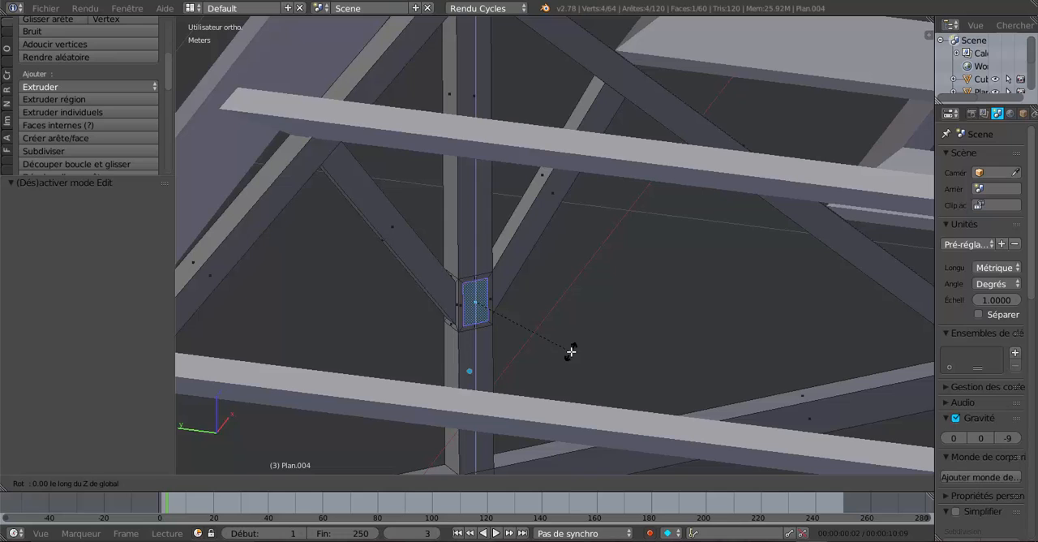
{"action": "type", "text": "45"}
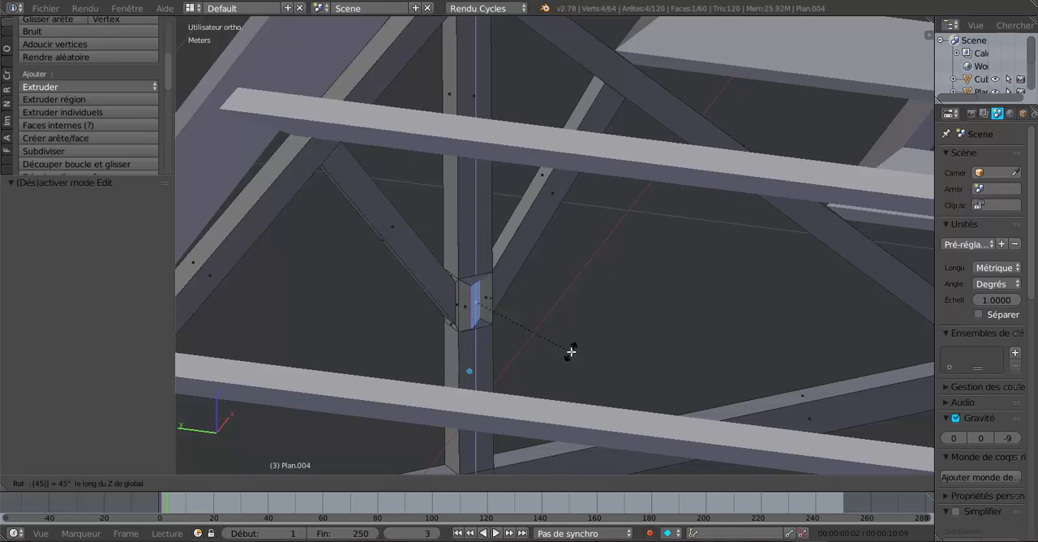
{"action": "key", "text": "Return"}
{"action": "scroll", "coordinate": [555, 359], "scroll_direction": "up", "scroll_amount": 2}
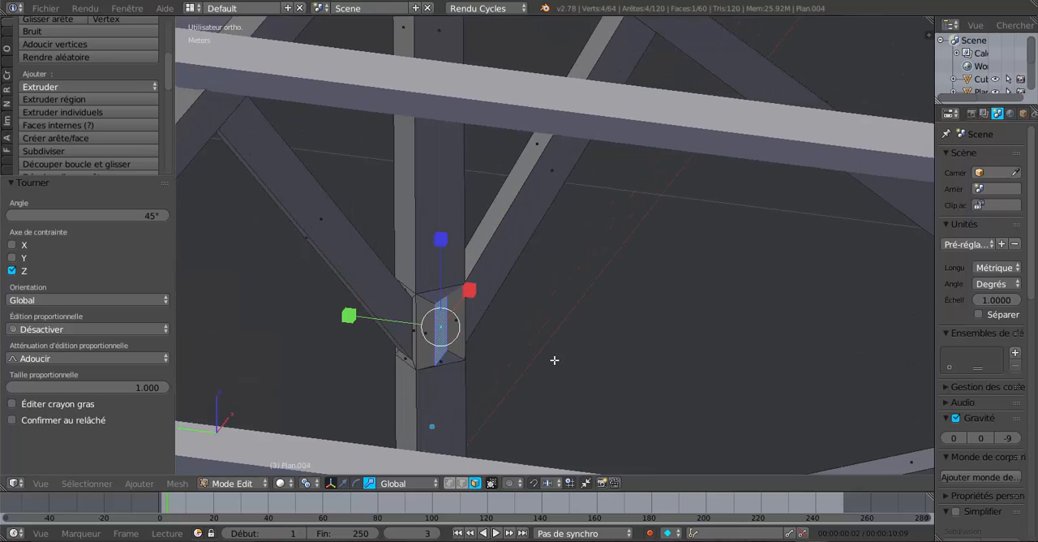
Duplicate the rotated king post face in place and move the copy about -6 cm along the global Y axis
{"action": "key", "text": "shift+d"}
{"action": "right_click", "coordinate": [476, 379]}
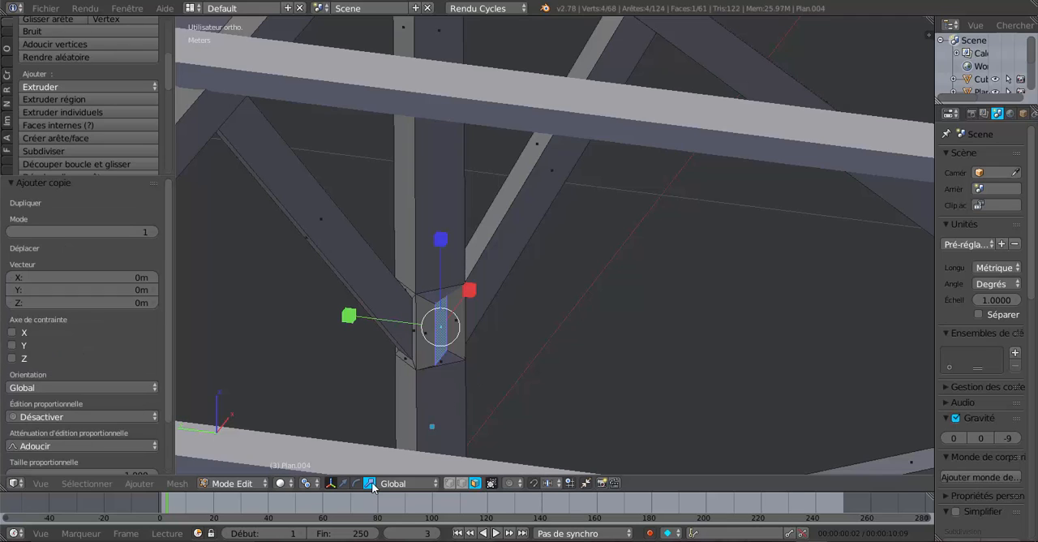
{"action": "left_click", "coordinate": [346, 484]}
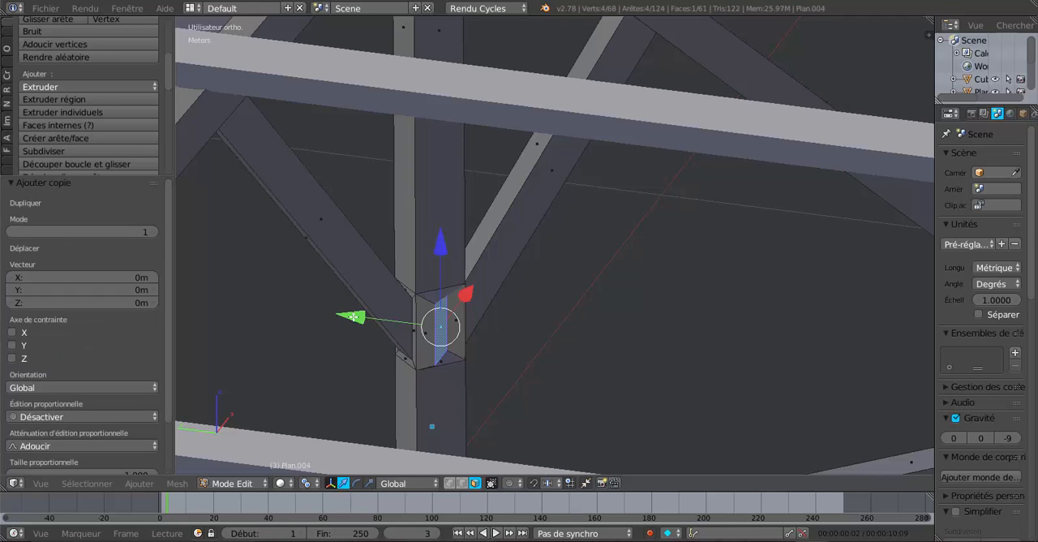
{"action": "left_click_drag", "start_coordinate": [353, 315], "coordinate": [401, 318]}
{"action": "middle_click_drag", "start_coordinate": [519, 341], "coordinate": [420, 365]}
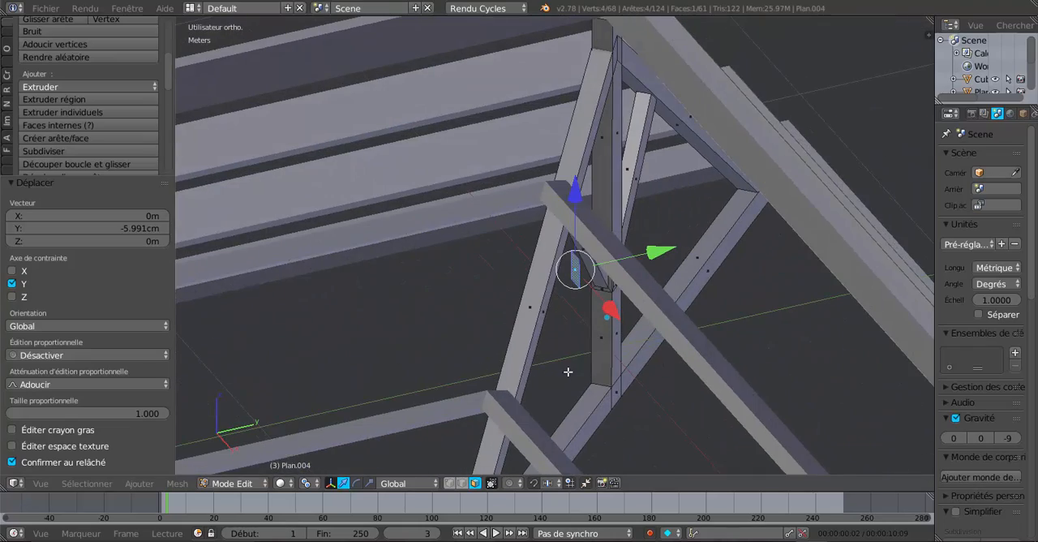
{"action": "scroll", "coordinate": [529, 470], "scroll_direction": "down", "scroll_amount": 2}
{"action": "scroll", "coordinate": [374, 495], "scroll_direction": "up", "scroll_amount": 1}
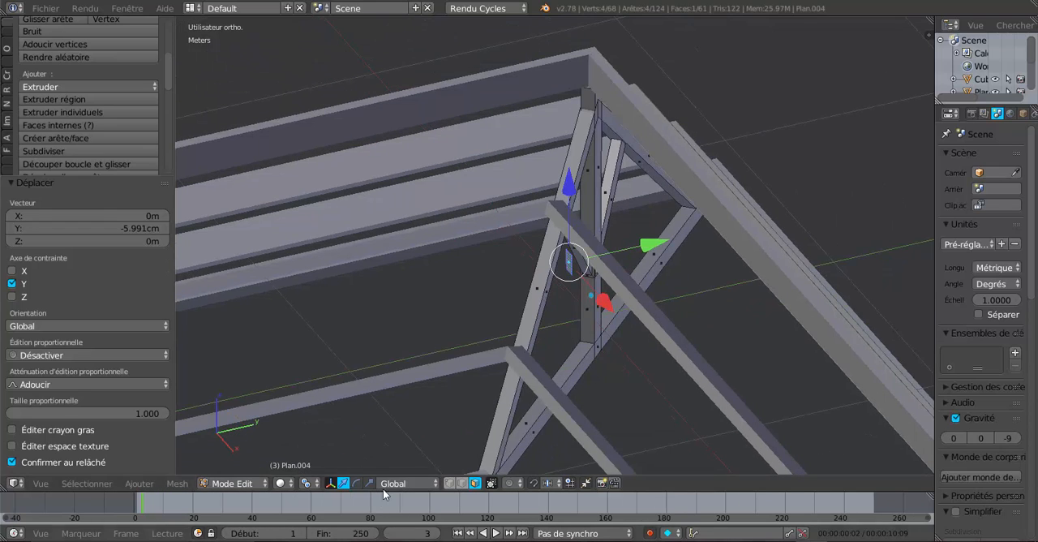
Extrude the duplicated face and move its end about -82.6 cm along the global Y axis to form a new brace
{"action": "left_click", "coordinate": [385, 484]}
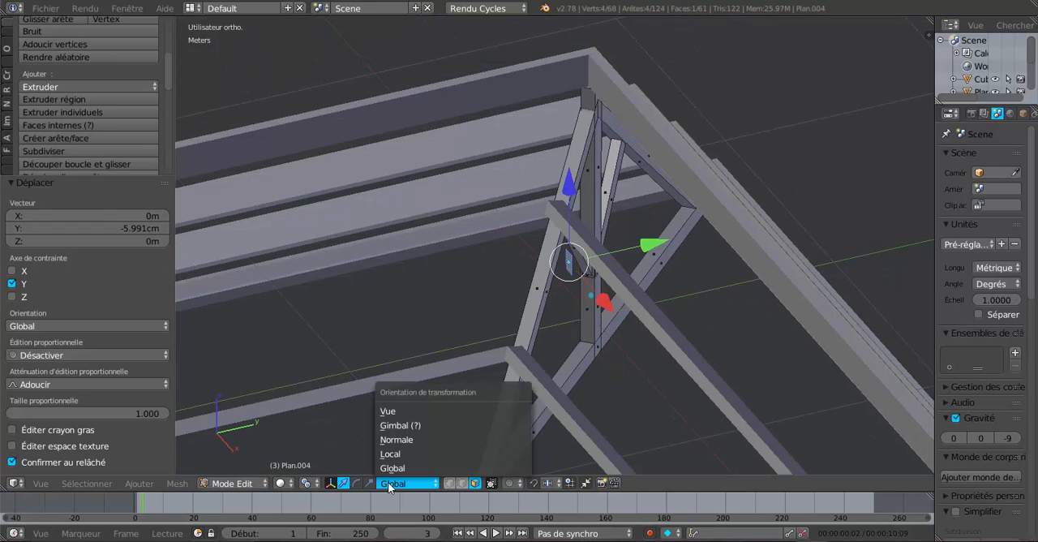
{"action": "key", "text": "e"}
{"action": "right_click", "coordinate": [597, 374]}
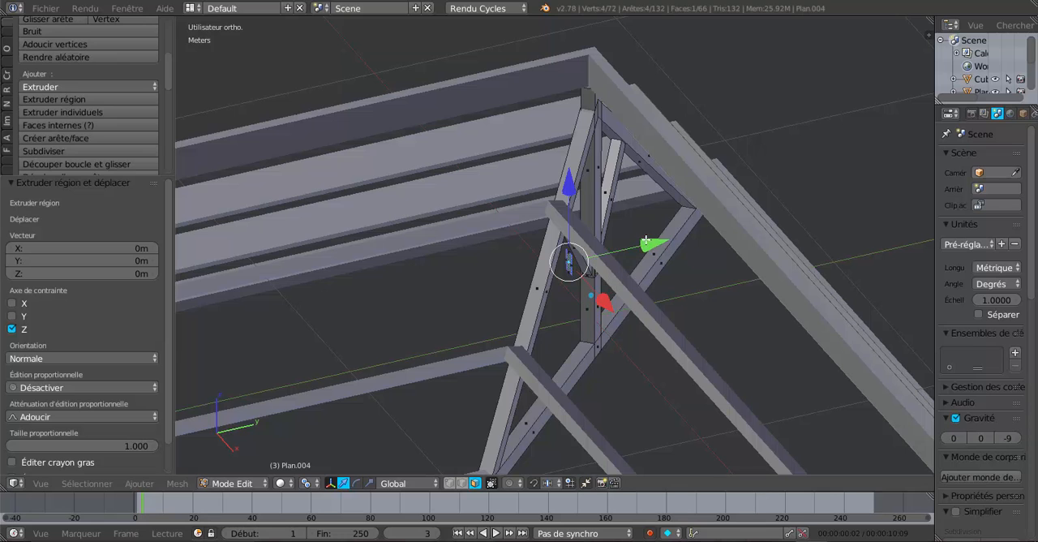
{"action": "left_click_drag", "start_coordinate": [646, 242], "coordinate": [451, 307]}
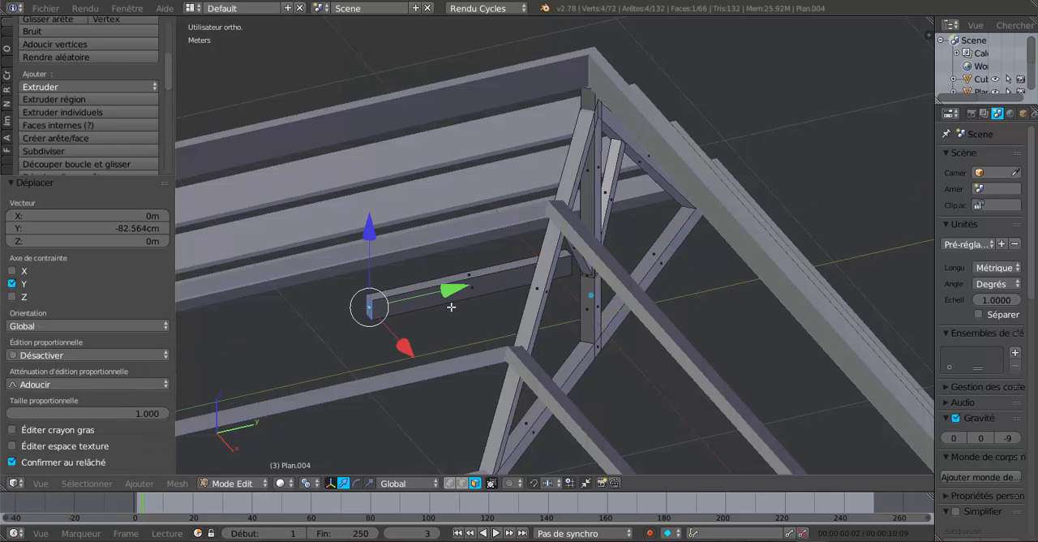
{"action": "middle_click_drag", "start_coordinate": [438, 317], "coordinate": [696, 274]}
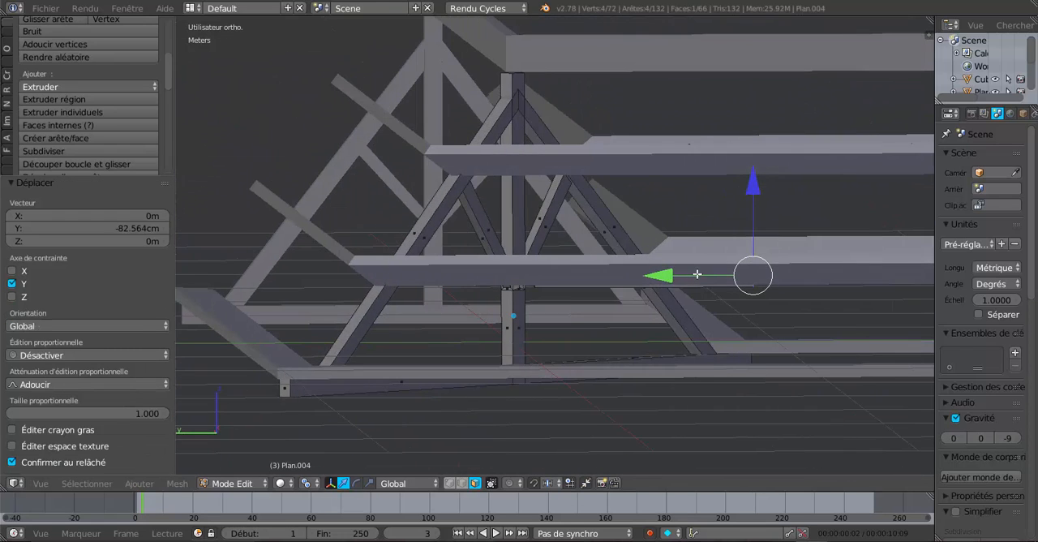
In wireframe display, raise the new brace's free end to ridge beam height, shift it about 26 cm along Y, and restore solid display
{"action": "key", "text": "z"}
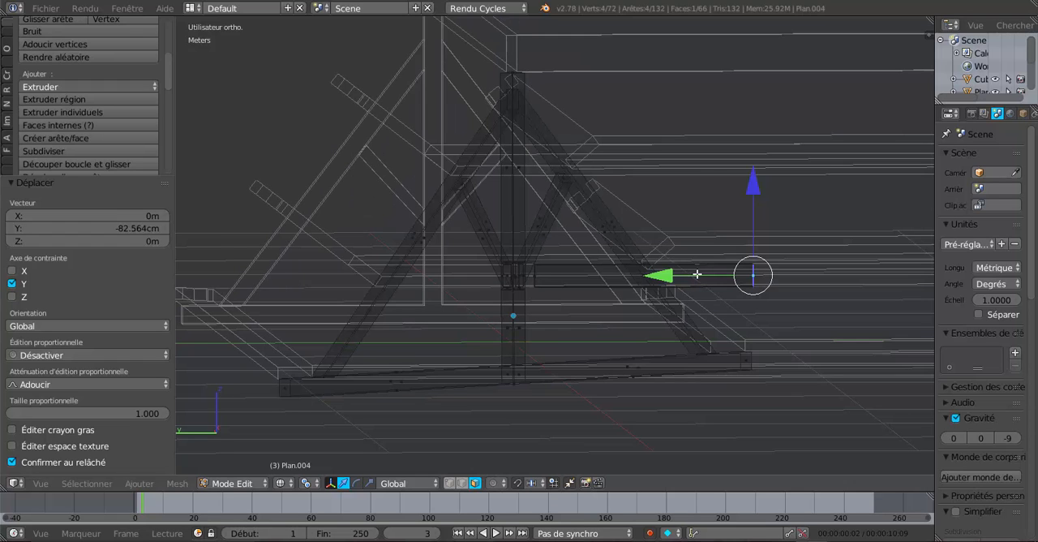
{"action": "middle_click_drag", "start_coordinate": [718, 322], "coordinate": [649, 368], "text": "shift"}
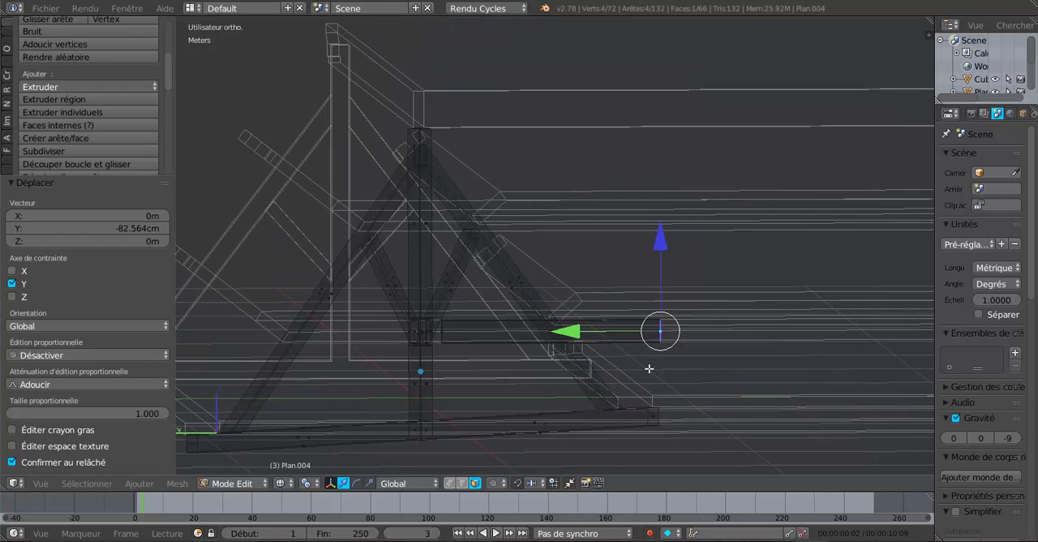
{"action": "left_click_drag", "start_coordinate": [660, 242], "coordinate": [608, 81]}
{"action": "left_click_drag", "start_coordinate": [574, 164], "coordinate": [524, 171]}
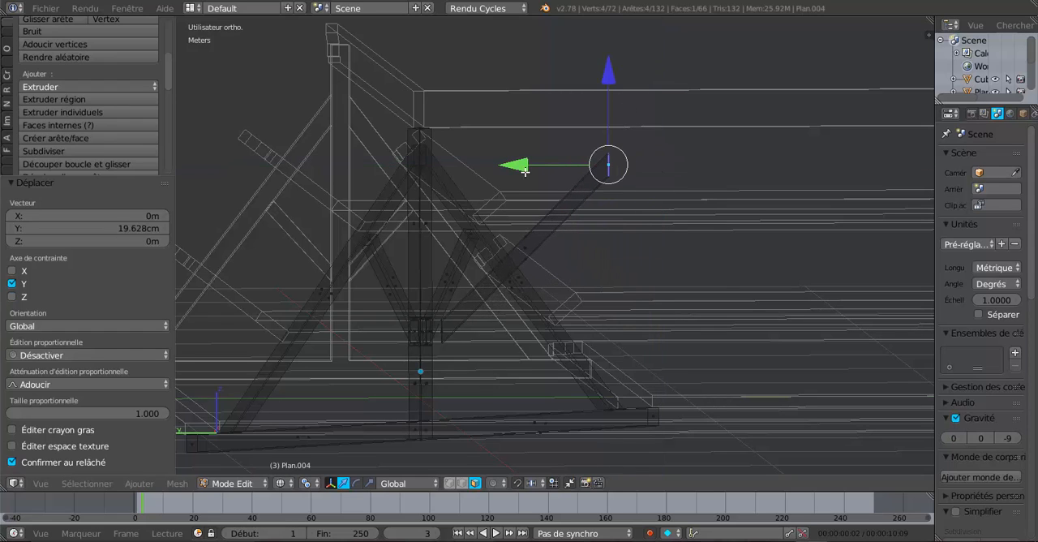
{"action": "left_click_drag", "start_coordinate": [608, 80], "coordinate": [621, 30]}
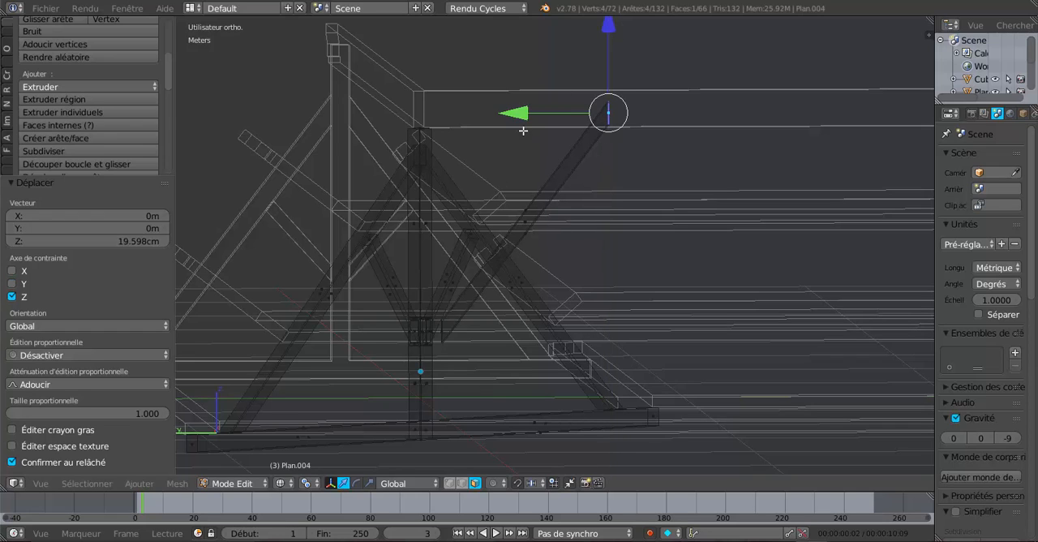
{"action": "left_click_drag", "start_coordinate": [523, 119], "coordinate": [505, 125]}
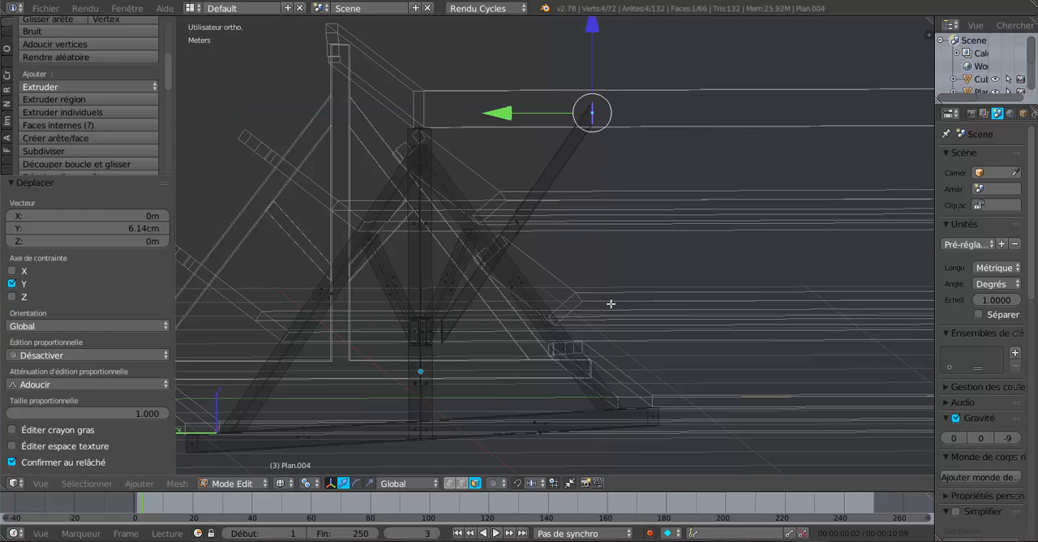
{"action": "scroll", "coordinate": [510, 381], "scroll_direction": "up", "scroll_amount": 1}
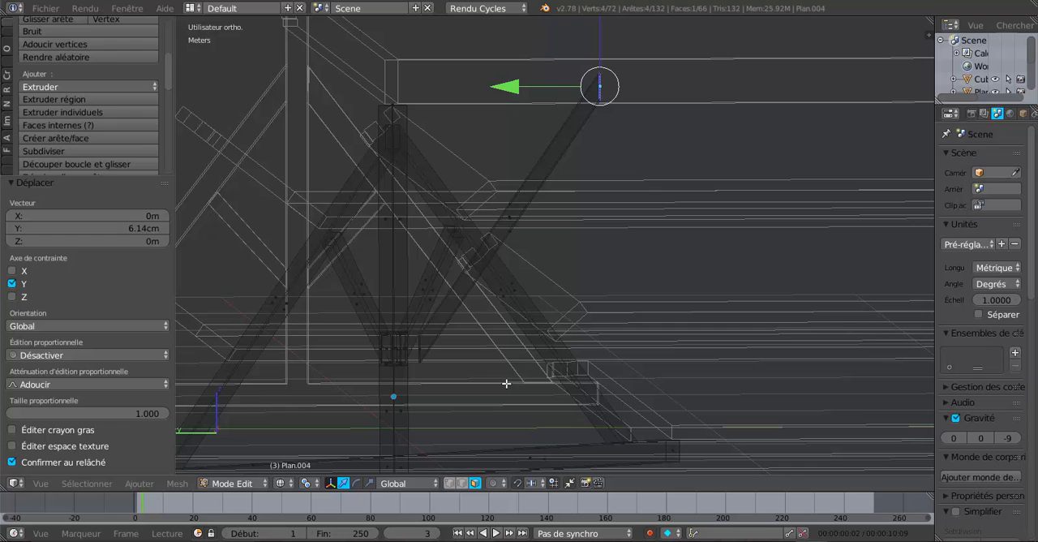
{"action": "mouse_move", "coordinate": [484, 393]}
{"action": "middle_mouse_down"}
{"action": "mouse_move", "coordinate": [461, 443]}
{"action": "mouse_move", "coordinate": [371, 464]}
{"action": "mouse_move", "coordinate": [329, 442]}
{"action": "mouse_move", "coordinate": [437, 434]}
{"action": "middle_mouse_up"}
{"action": "key", "text": "z"}
Select the angled inset face on the king post and rotate it -54° around the global Z axis
{"action": "scroll", "coordinate": [456, 435], "scroll_direction": "up", "scroll_amount": 4}
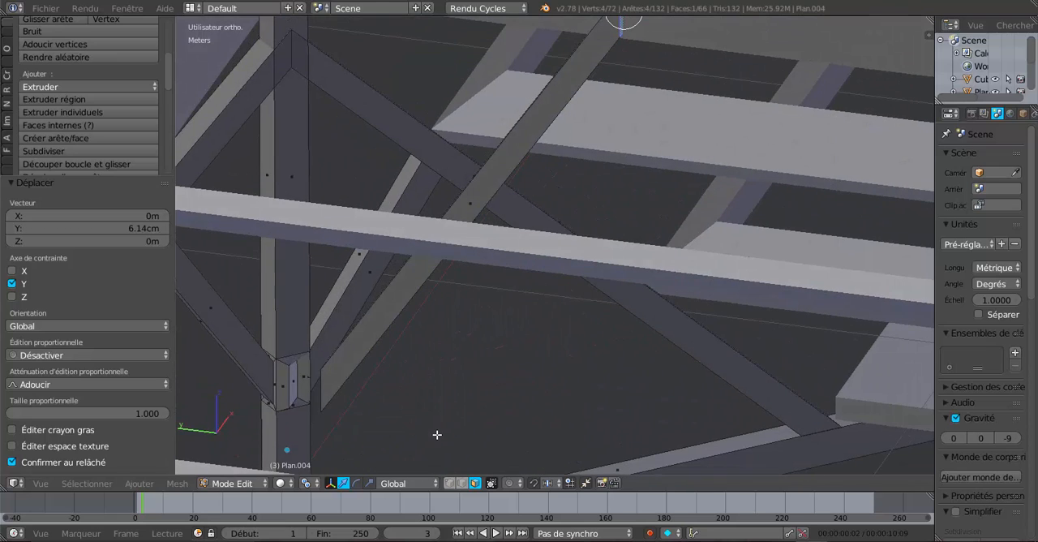
{"action": "key", "text": "KP_Decimal"}
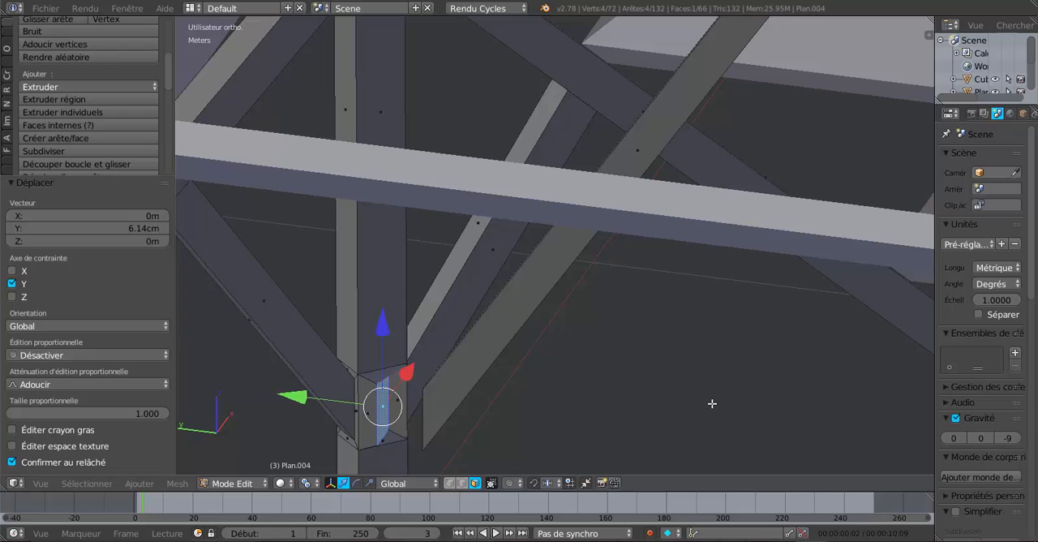
{"action": "key", "text": "r"}
{"action": "type", "text": "z"}
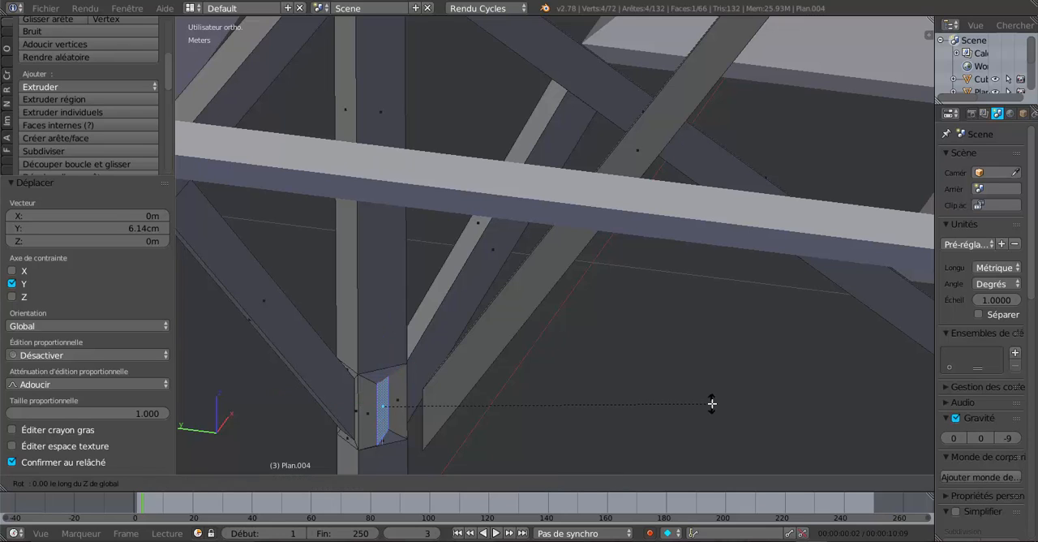
{"action": "type", "text": "-54"}
{"action": "key", "text": "Return"}
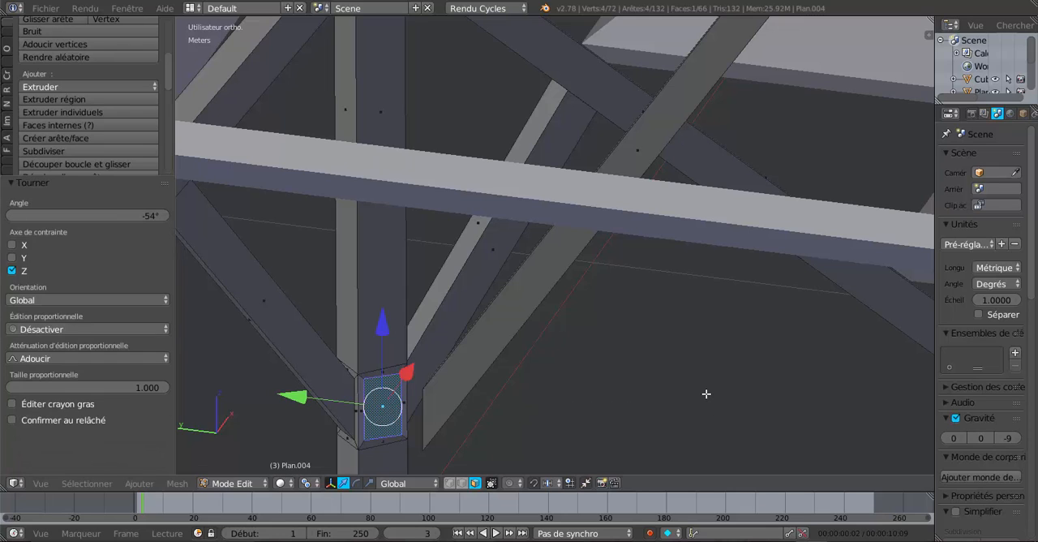
Try to delete the inset face on the king post by its upper and lower edges, using the Faces deletion type
{"action": "scroll", "coordinate": [600, 415], "scroll_direction": "up", "scroll_amount": 1}
{"action": "scroll", "coordinate": [470, 431], "scroll_direction": "up", "scroll_amount": 1}
{"action": "middle_click_drag", "start_coordinate": [452, 435], "coordinate": [427, 433]}
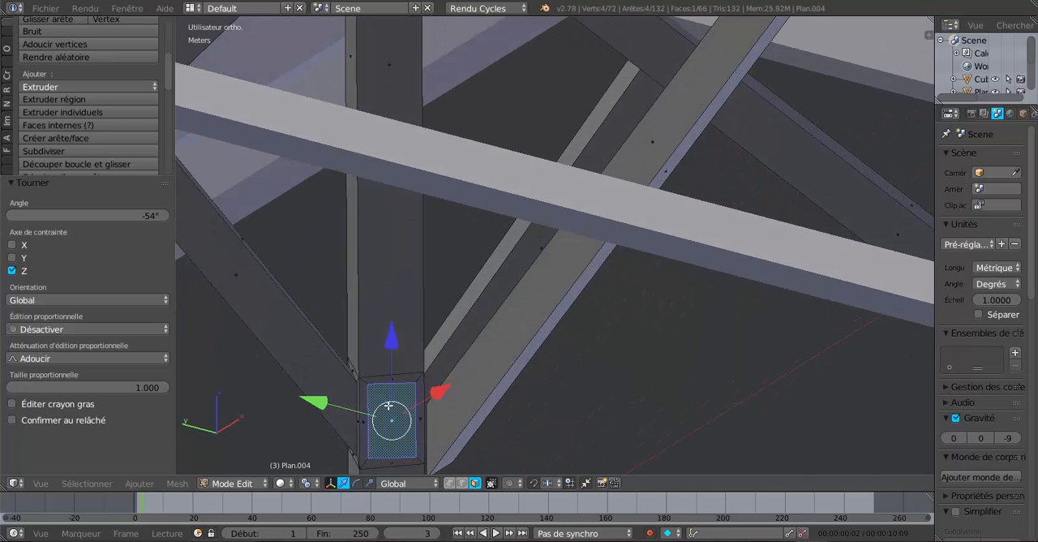
{"action": "scroll", "coordinate": [389, 411], "scroll_direction": "up", "scroll_amount": 2}
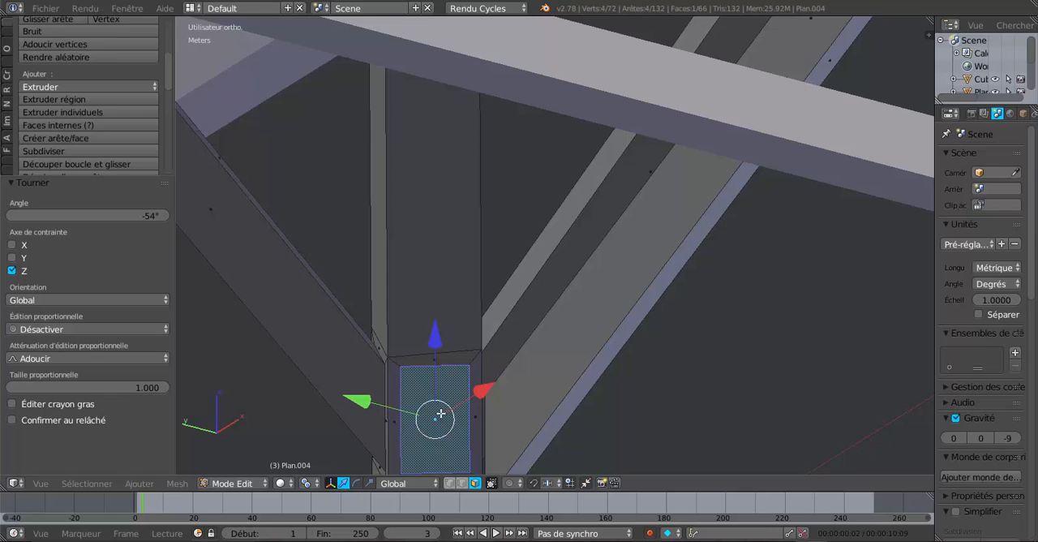
{"action": "scroll", "coordinate": [451, 469], "scroll_direction": "down", "scroll_amount": 1}
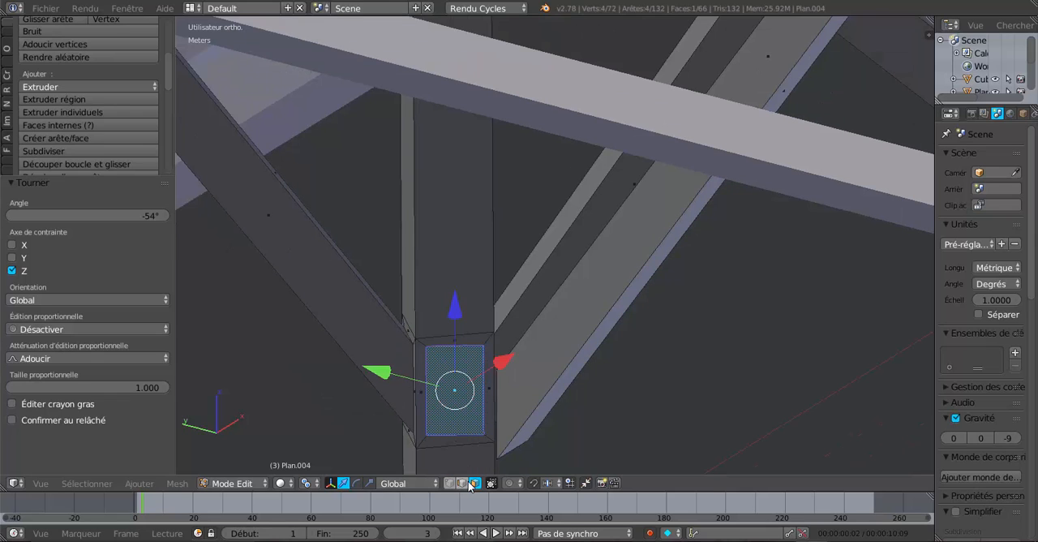
{"action": "left_click", "coordinate": [462, 483]}
{"action": "right_click", "coordinate": [451, 344]}
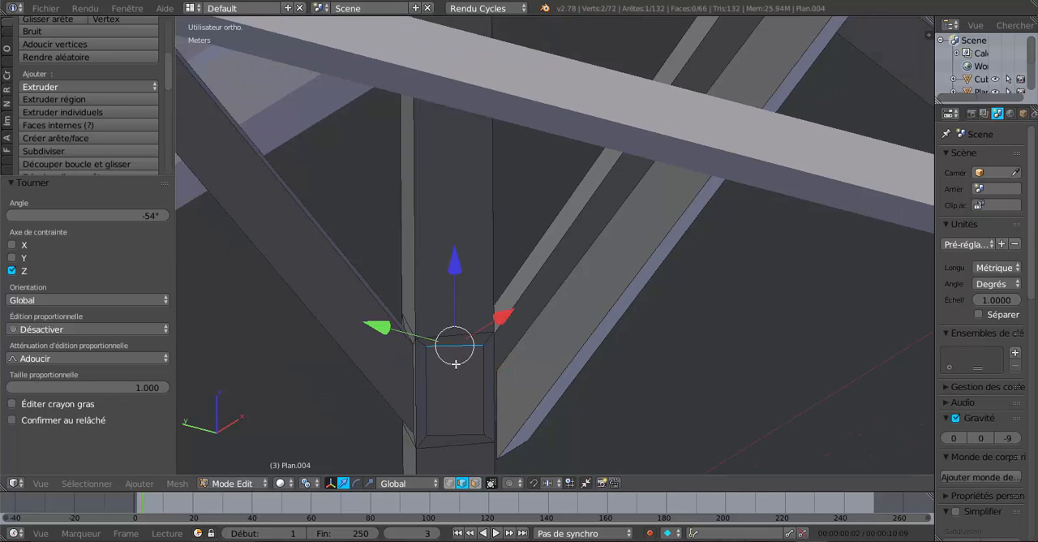
{"action": "right_click", "coordinate": [451, 434], "text": "shift"}
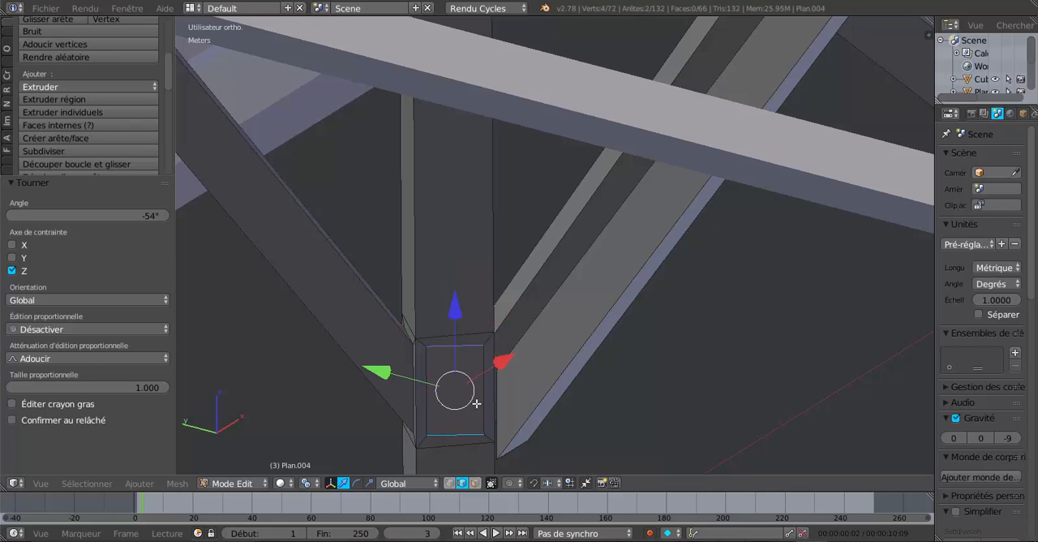
{"action": "middle_click_drag", "start_coordinate": [476, 403], "coordinate": [504, 419]}
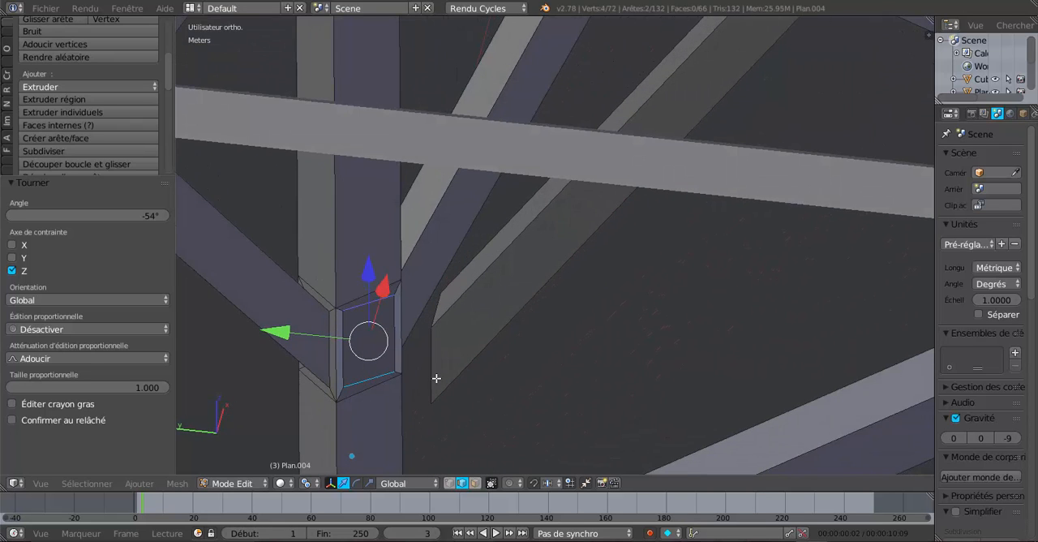
{"action": "key", "text": "x"}
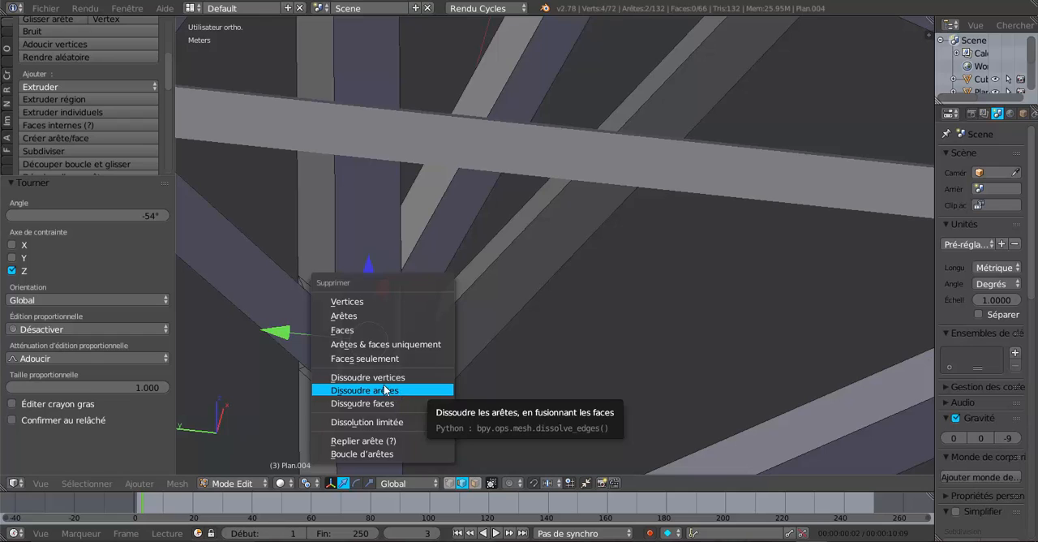
{"action": "left_click", "coordinate": [350, 330]}
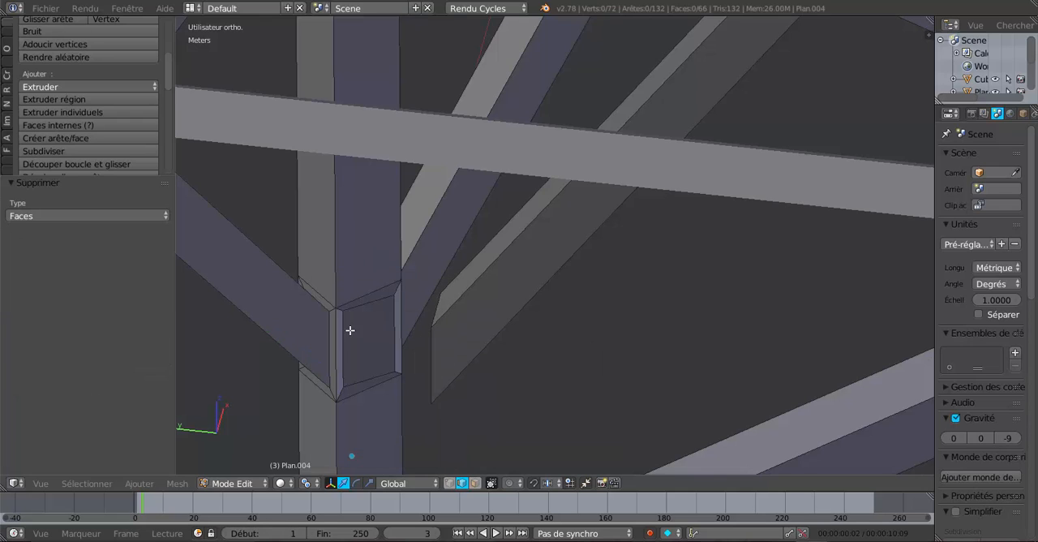
In face selection mode, select the inner inset face on the king post and delete it
{"action": "left_click", "coordinate": [475, 484]}
{"action": "right_click", "coordinate": [367, 351]}
{"action": "key", "text": "x"}
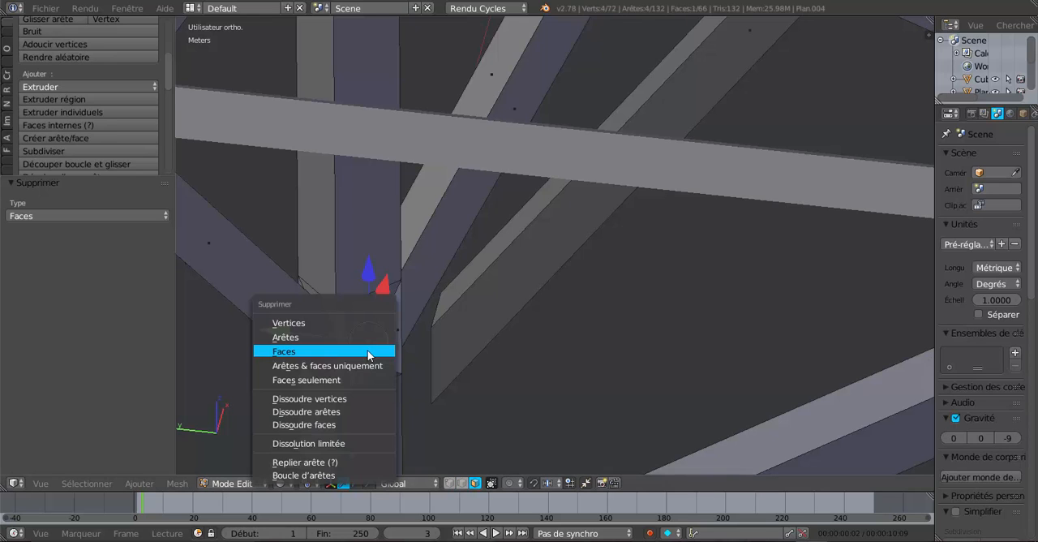
{"action": "left_click", "coordinate": [369, 352]}
{"action": "middle_click_drag", "start_coordinate": [393, 375], "coordinate": [384, 378]}
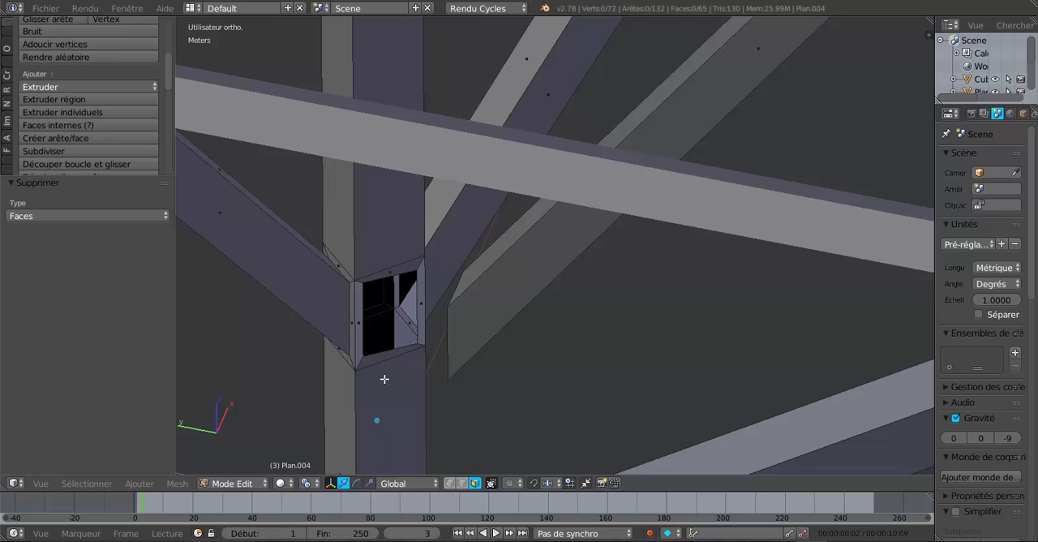
Select the four narrow border faces around the opening in the king post and delete them
{"action": "right_click", "coordinate": [417, 263]}
{"action": "right_click", "coordinate": [417, 318], "text": "shift"}
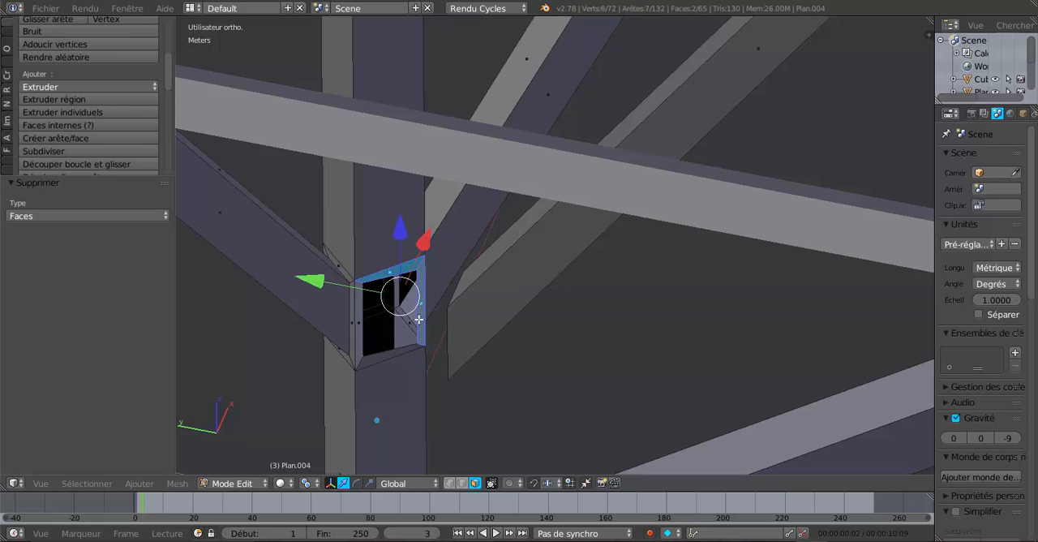
{"action": "right_click", "coordinate": [386, 353], "text": "shift"}
{"action": "right_click", "coordinate": [362, 337], "text": "shift"}
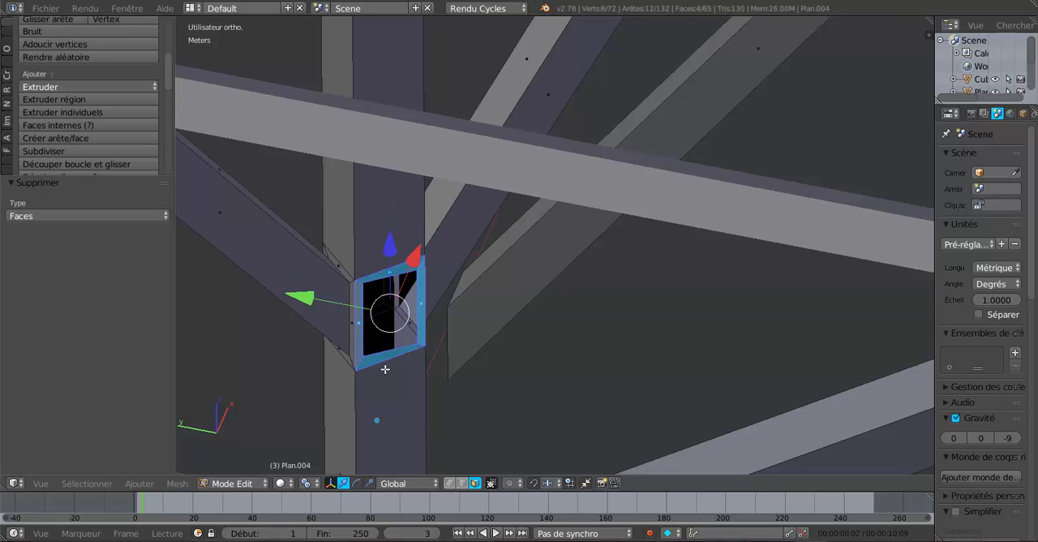
{"action": "middle_click_drag", "start_coordinate": [378, 397], "coordinate": [373, 398]}
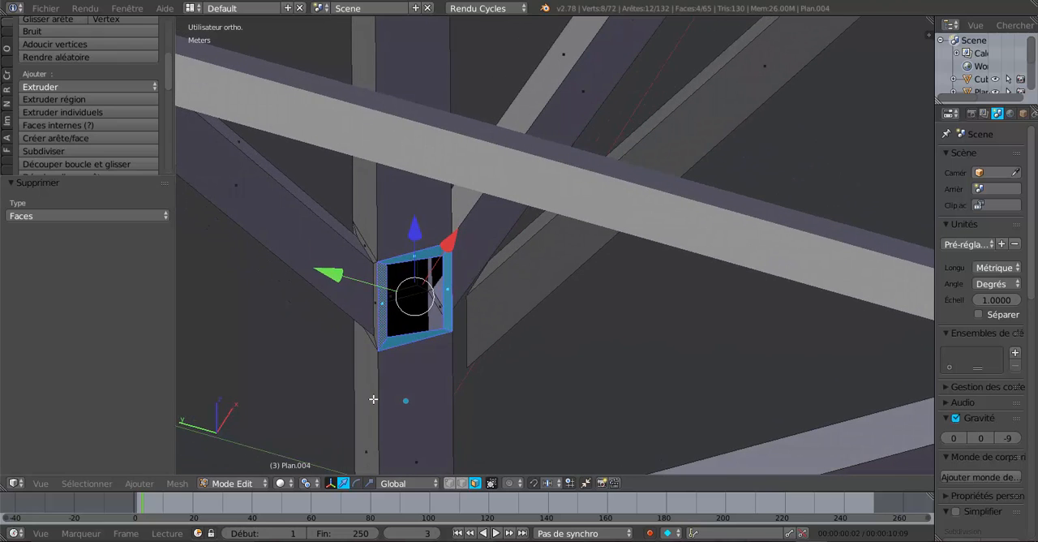
{"action": "key", "text": "x"}
{"action": "left_click", "coordinate": [373, 398]}
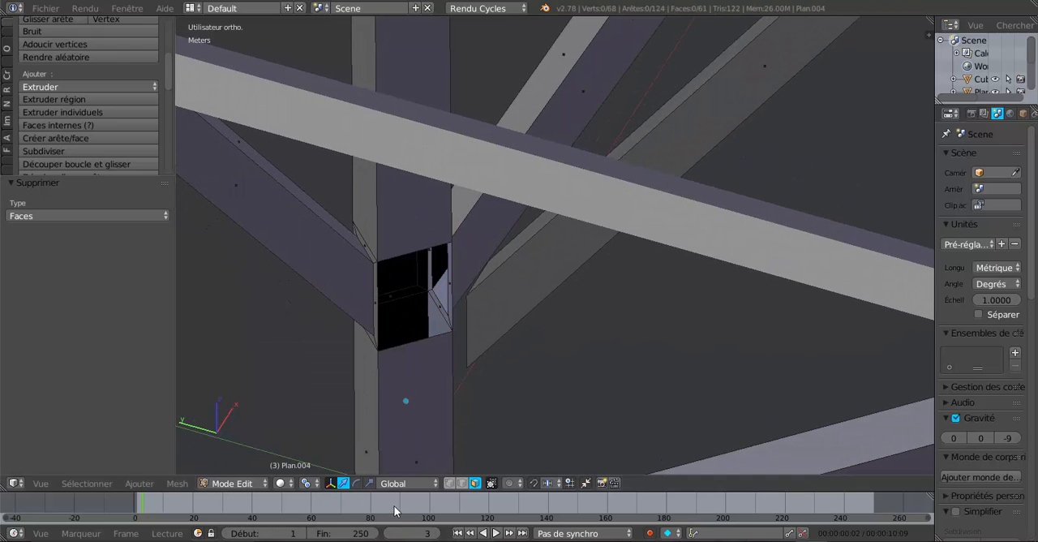
Select the upper and lower edges of the king post opening and fill it with a flat face
{"action": "left_click", "coordinate": [461, 483]}
{"action": "right_click", "coordinate": [396, 251]}
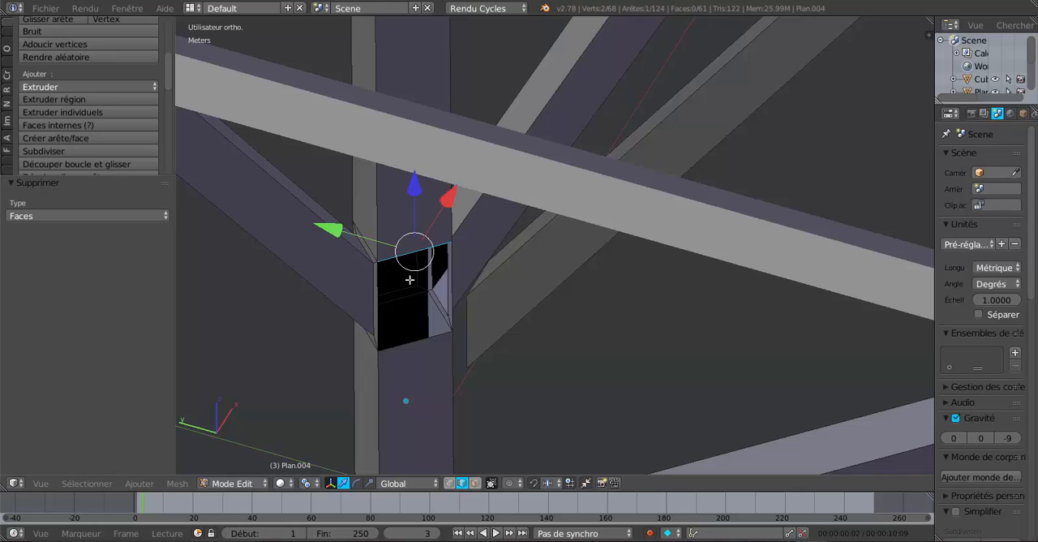
{"action": "right_click", "coordinate": [409, 355]}
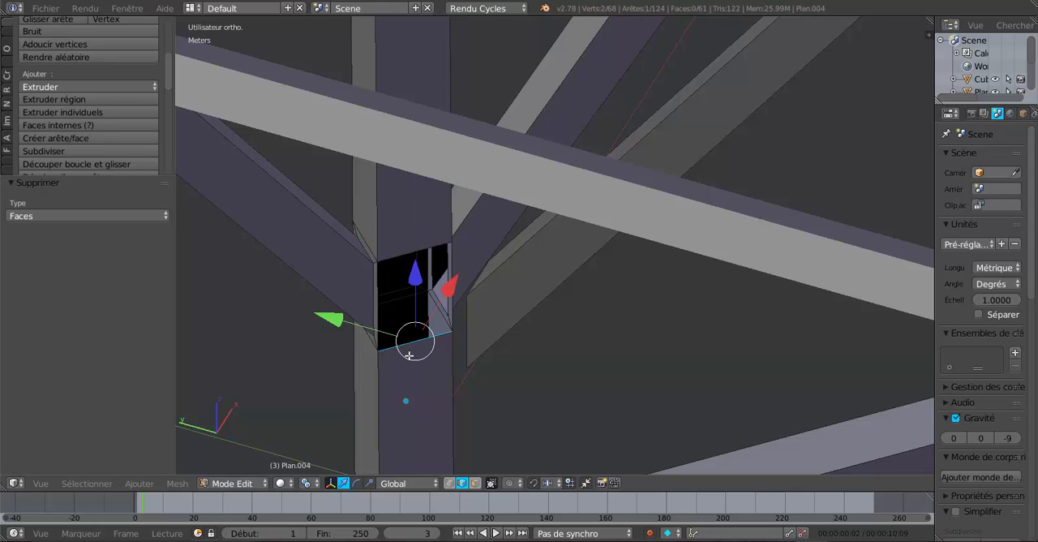
{"action": "right_click", "coordinate": [394, 251], "text": "shift"}
{"action": "key", "text": "f"}
{"action": "middle_click_drag", "start_coordinate": [409, 400], "coordinate": [451, 396]}
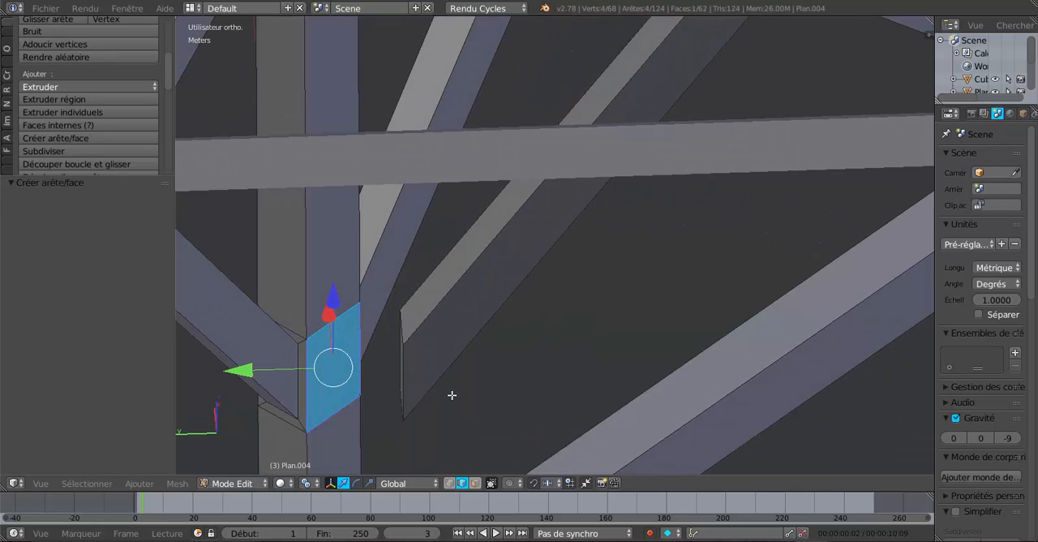
Try to move the brace's lower end edge 2.833 cm along Y toward the king post
{"action": "right_click", "coordinate": [407, 361]}
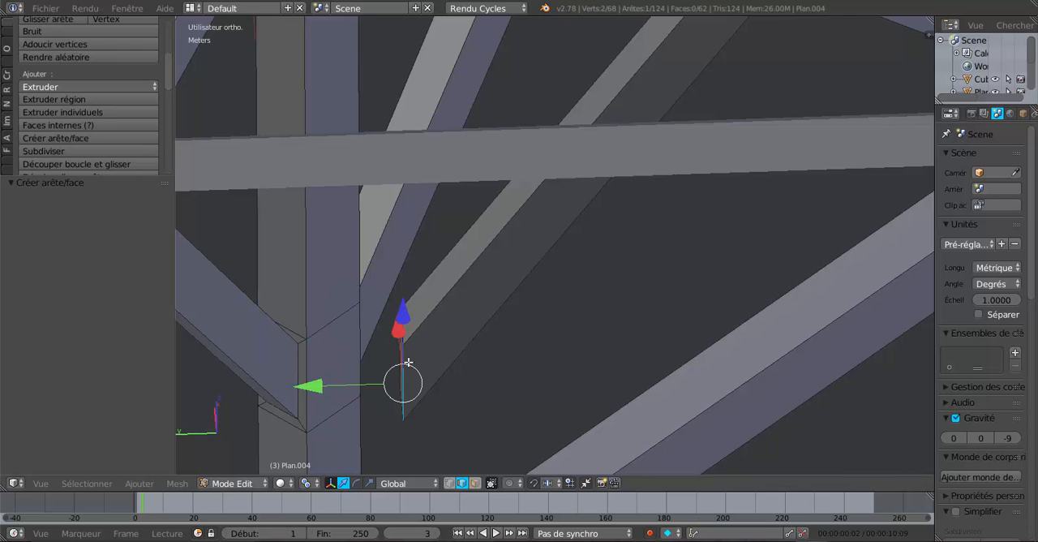
{"action": "middle_click_drag", "start_coordinate": [413, 404], "coordinate": [322, 415]}
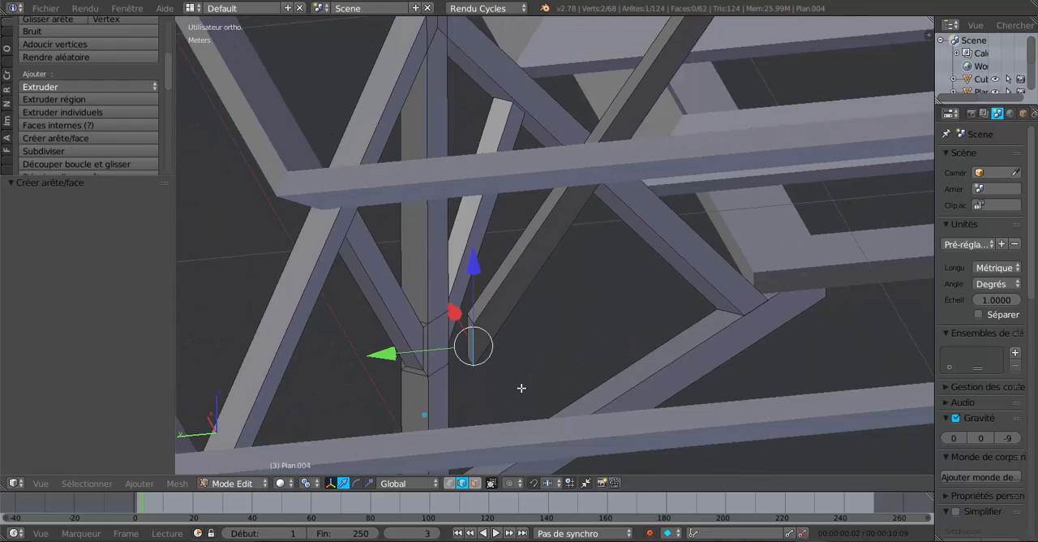
{"action": "middle_click_drag", "start_coordinate": [438, 375], "coordinate": [286, 469]}
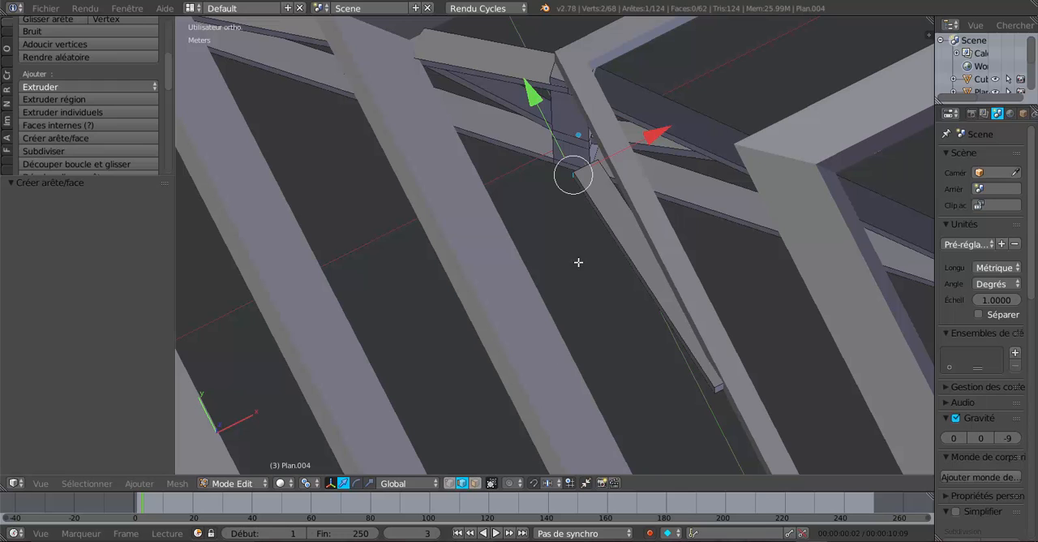
{"action": "middle_click_drag", "start_coordinate": [579, 336], "coordinate": [361, 371]}
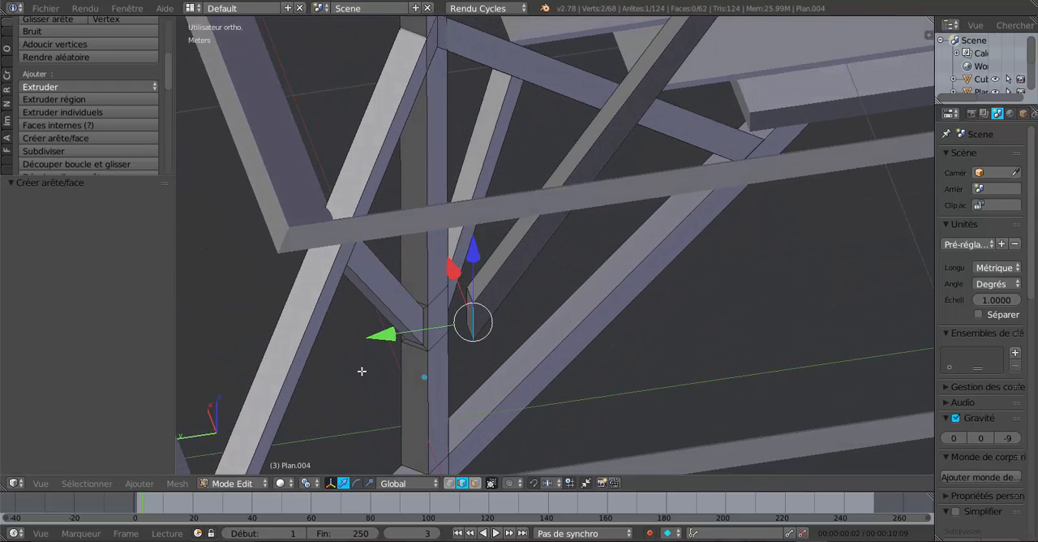
{"action": "key", "text": "g"}
{"action": "key", "text": "y"}
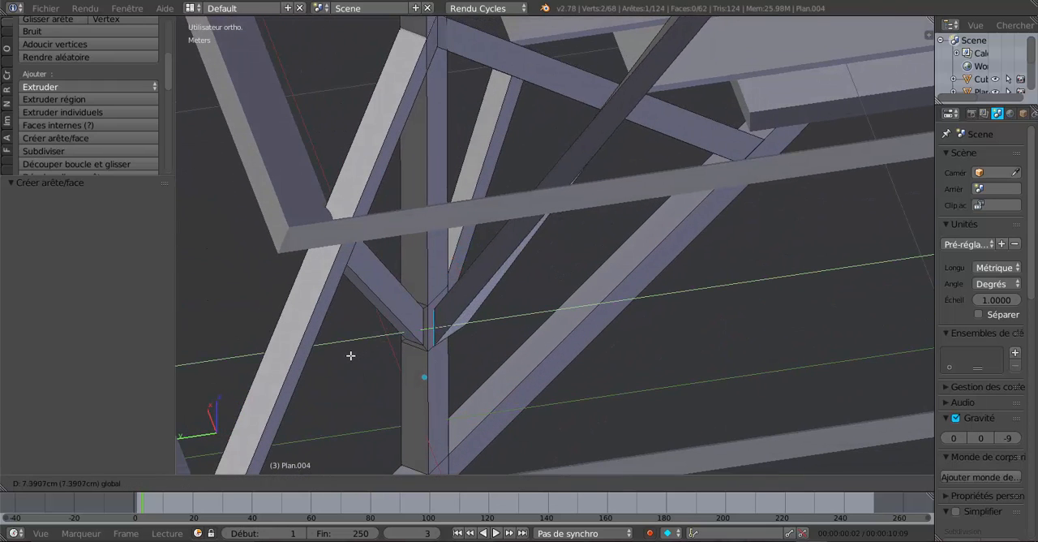
{"action": "left_click", "coordinate": [377, 362]}
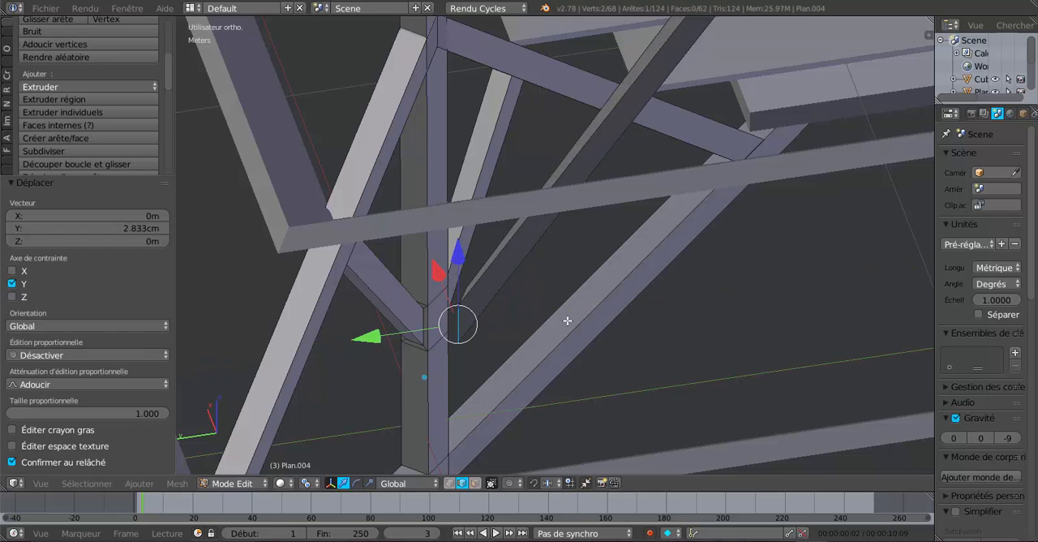
Select the four edges around the brace's lower end face and move them 8.036 cm along Y toward the king post
{"action": "middle_click_drag", "start_coordinate": [567, 320], "coordinate": [518, 346]}
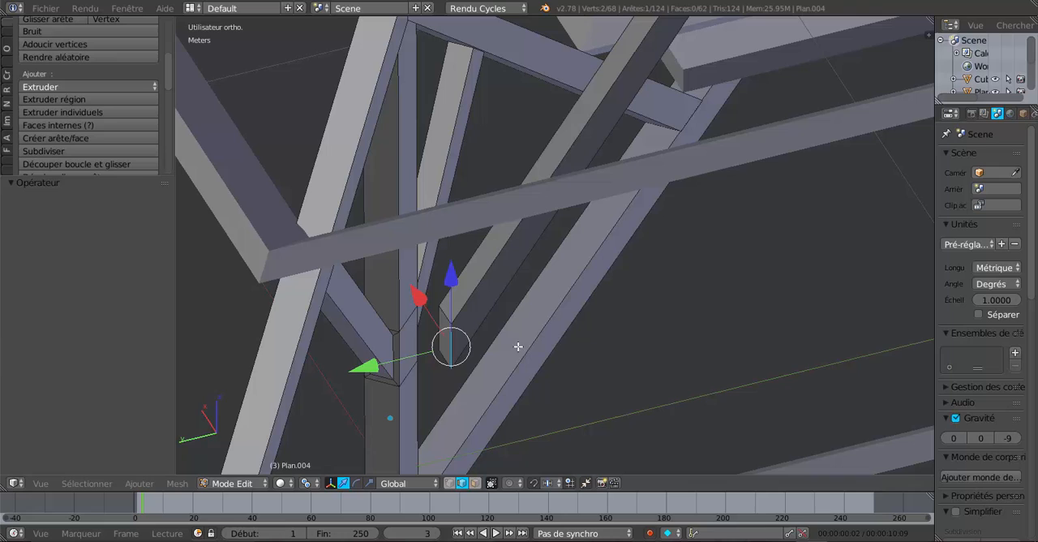
{"action": "right_click", "coordinate": [451, 322], "text": "shift"}
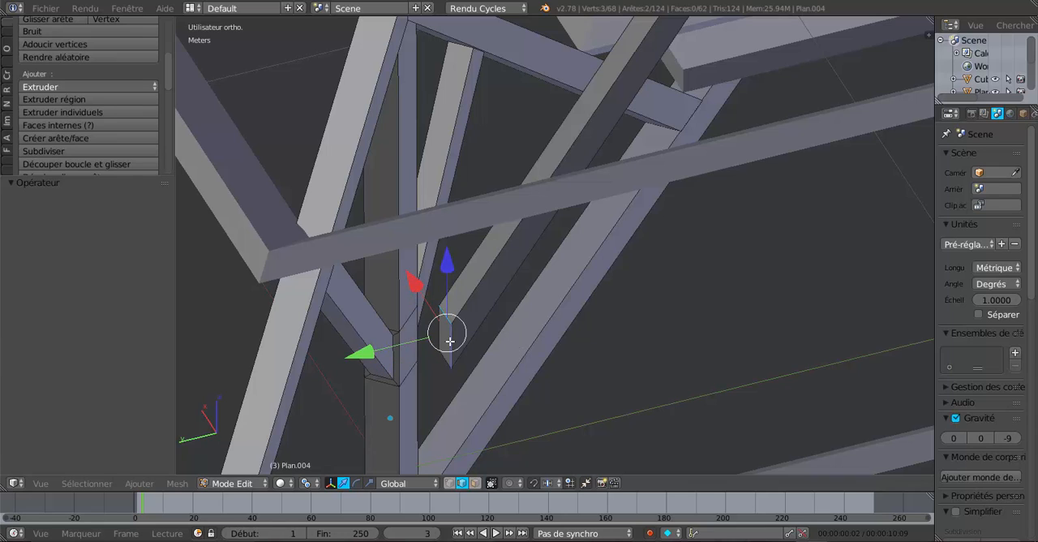
{"action": "right_click", "coordinate": [450, 341], "text": "shift"}
{"action": "right_click", "coordinate": [439, 334], "text": "shift"}
{"action": "right_click", "coordinate": [454, 342], "text": "shift"}
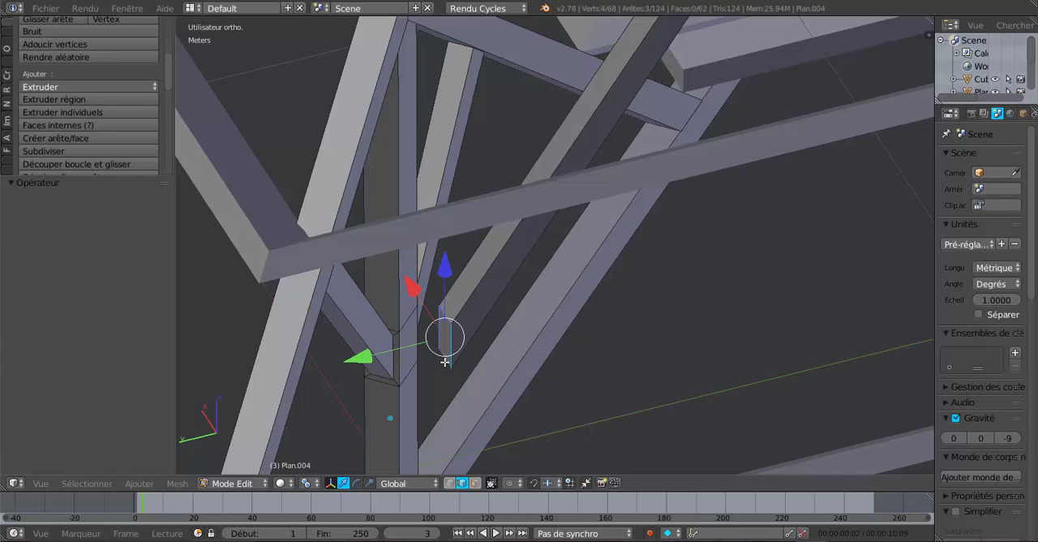
{"action": "key", "text": "f"}
{"action": "middle_click_drag", "start_coordinate": [430, 370], "coordinate": [376, 377]}
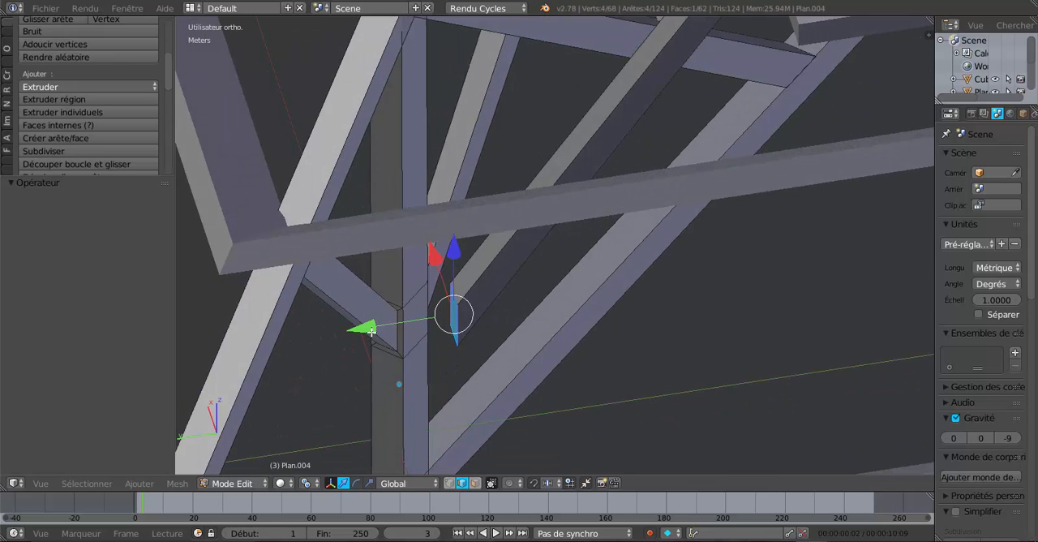
{"action": "left_click_drag", "start_coordinate": [371, 331], "coordinate": [321, 343]}
Fine-tune the brace's lower end face against the king post by moving it another 3.427 mm along Y
{"action": "middle_click_drag", "start_coordinate": [480, 359], "coordinate": [381, 386]}
{"action": "middle_click_drag", "start_coordinate": [561, 293], "coordinate": [527, 296]}
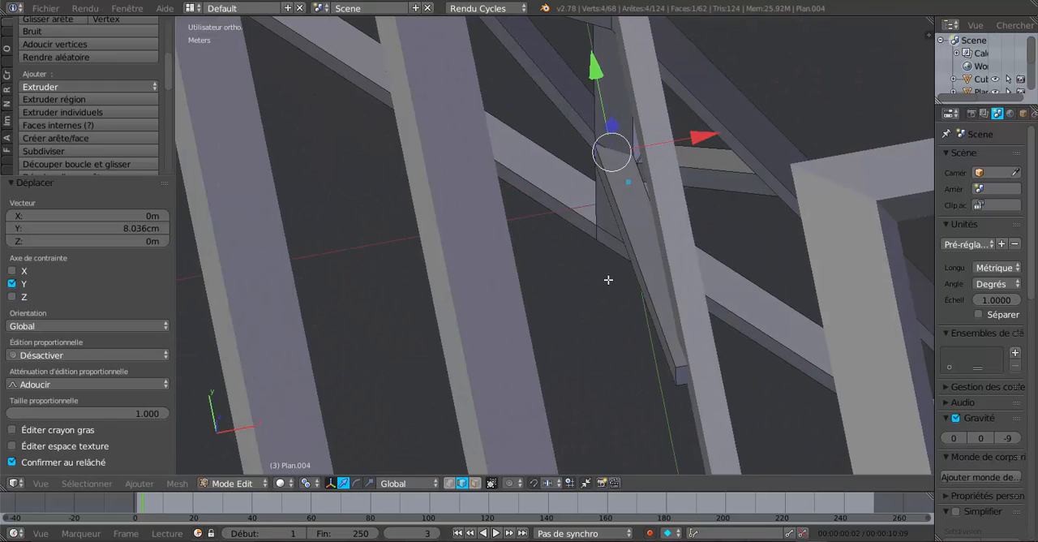
{"action": "middle_click_drag", "start_coordinate": [608, 280], "coordinate": [667, 312]}
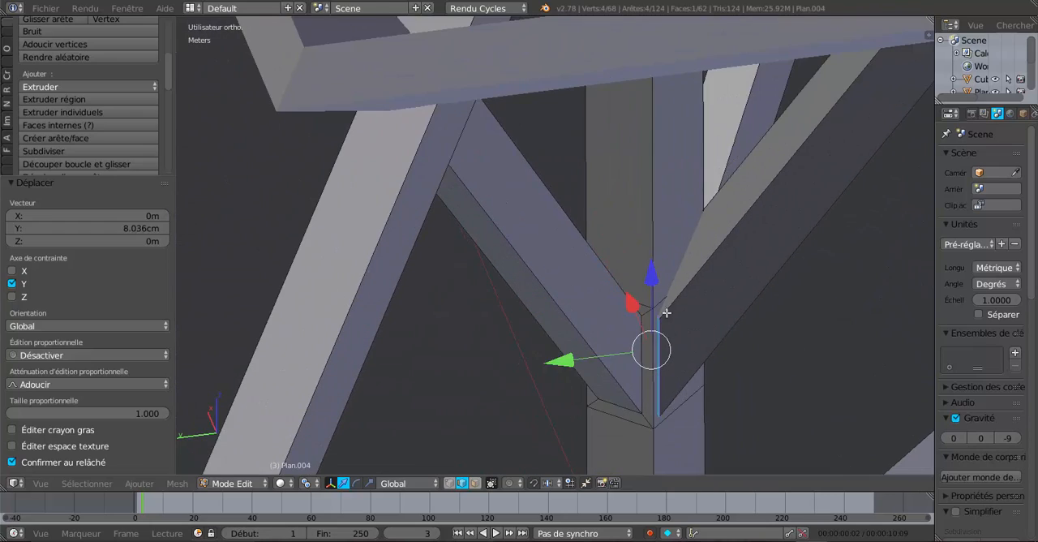
{"action": "middle_click_drag", "start_coordinate": [685, 394], "coordinate": [704, 392]}
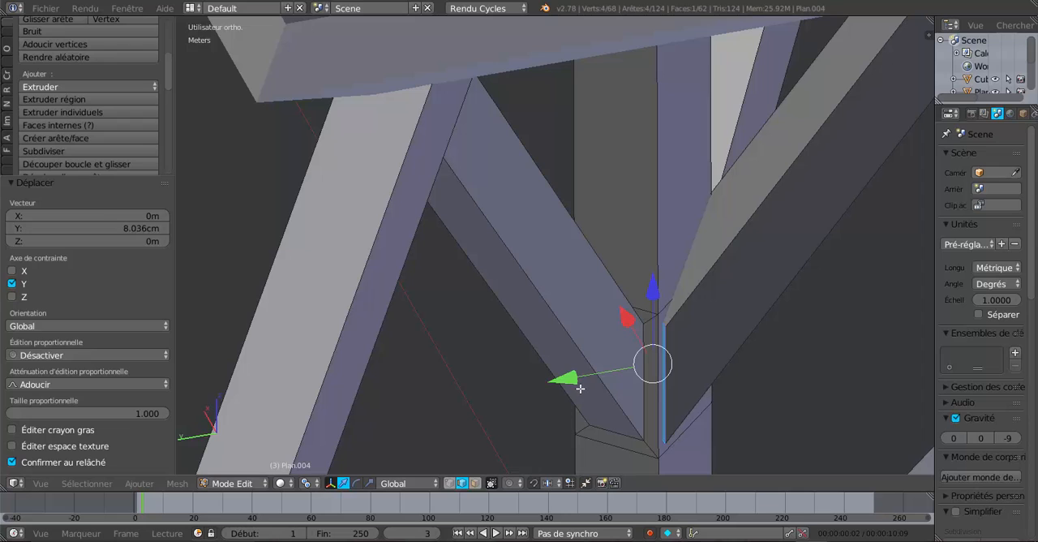
{"action": "left_click_drag", "start_coordinate": [572, 380], "coordinate": [568, 381]}
Duplicate the inner inset face on the king post and, in top wireframe view, move the copy 8.778 cm along X
{"action": "middle_click_drag", "start_coordinate": [583, 378], "coordinate": [482, 314]}
{"action": "scroll", "coordinate": [440, 398], "scroll_direction": "down", "scroll_amount": 2}
{"action": "right_click", "coordinate": [482, 302]}
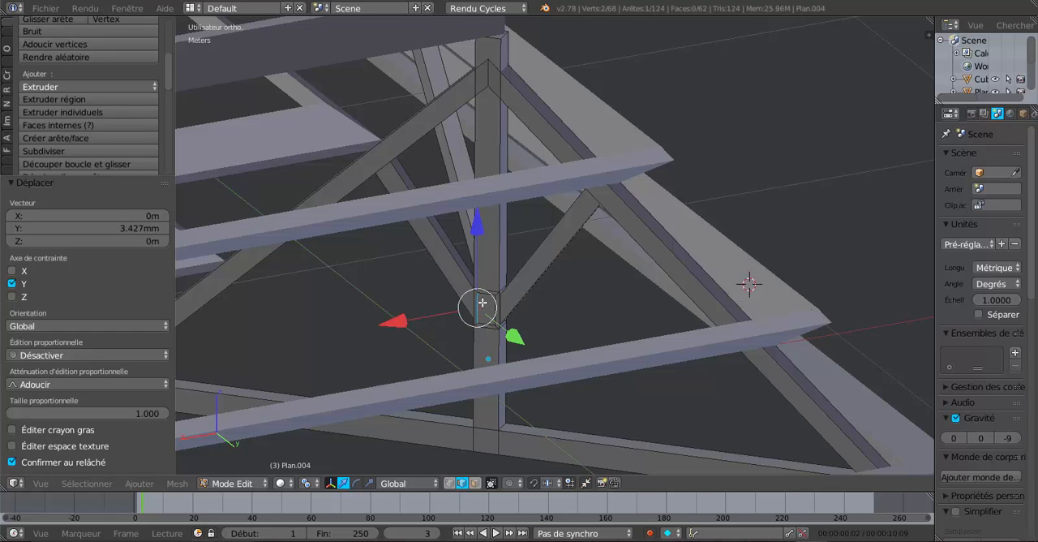
{"action": "left_click", "coordinate": [475, 483]}
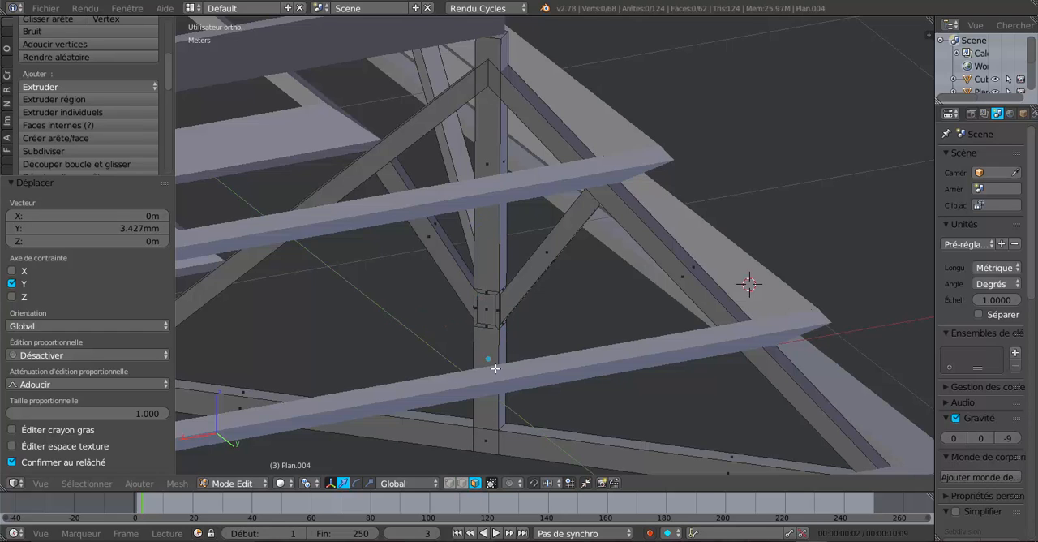
{"action": "right_click", "coordinate": [485, 314]}
{"action": "middle_click_drag", "start_coordinate": [485, 313], "coordinate": [576, 361]}
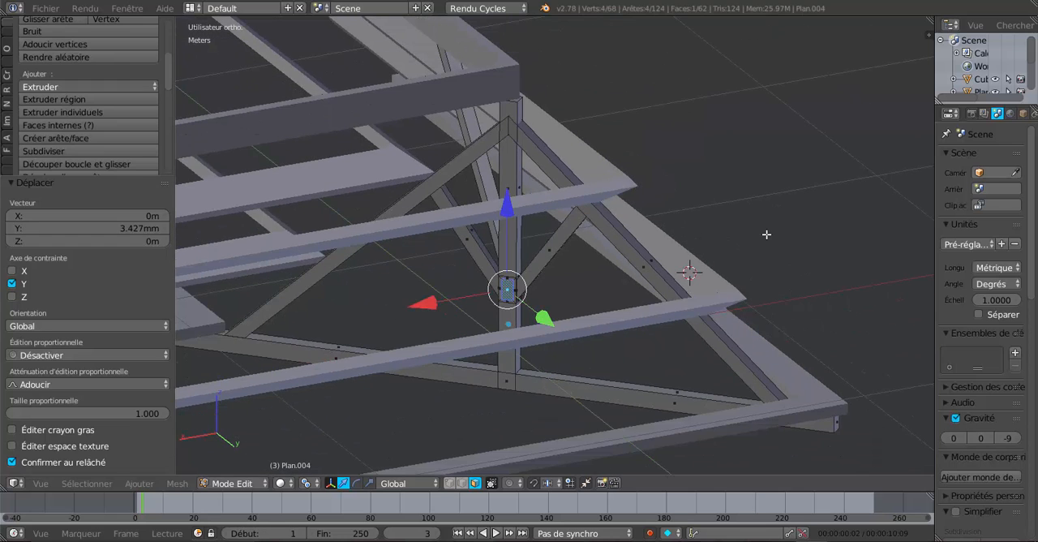
{"action": "key", "text": "KP_7"}
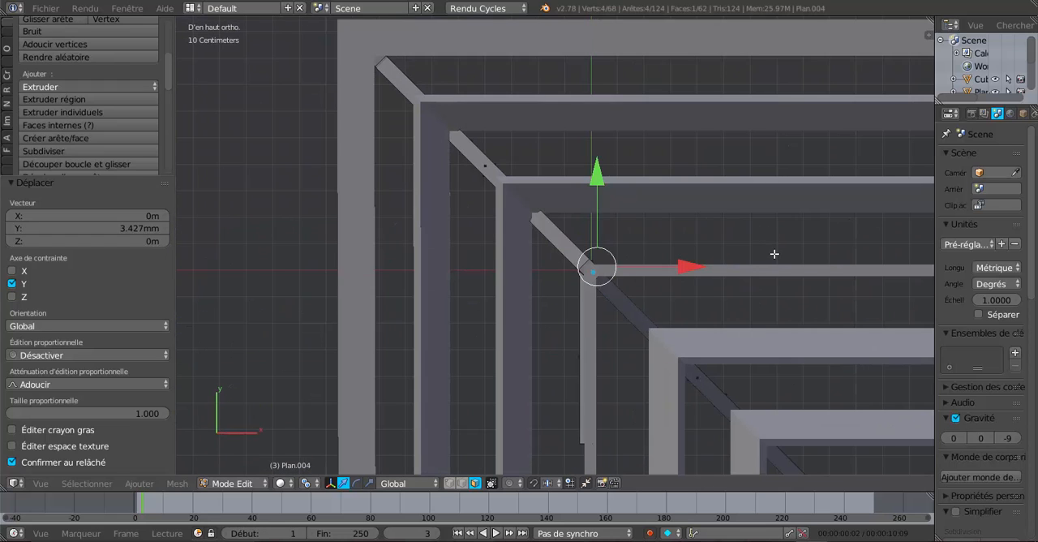
{"action": "key", "text": "z"}
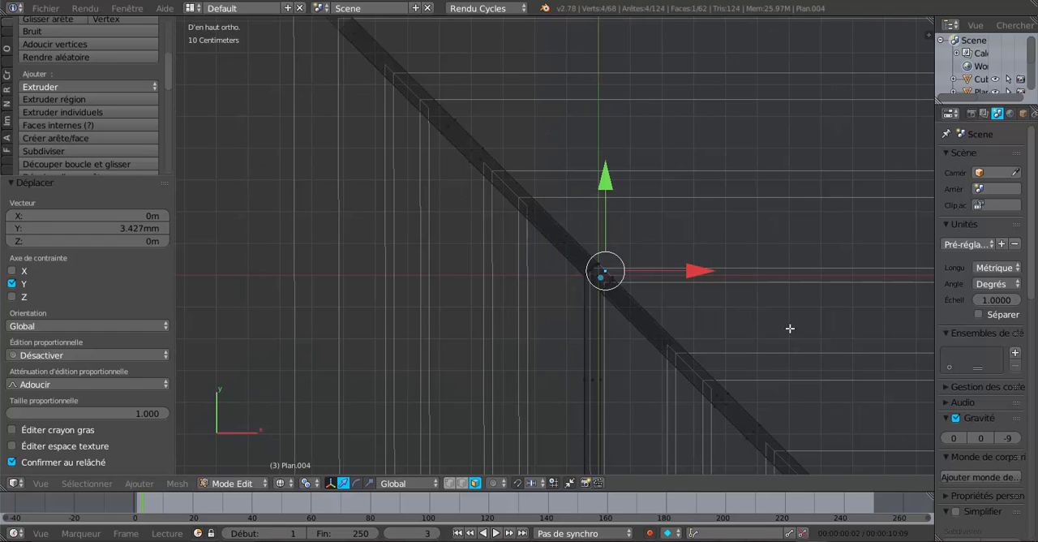
{"action": "middle_click_drag", "start_coordinate": [789, 328], "coordinate": [636, 310], "text": "shift"}
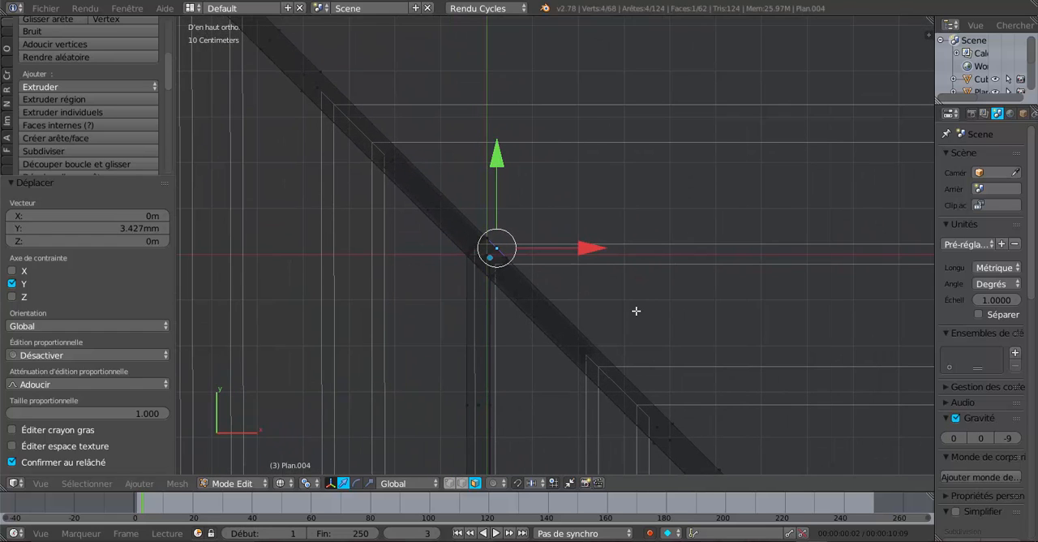
{"action": "key", "text": "shift+d"}
{"action": "right_click", "coordinate": [635, 310]}
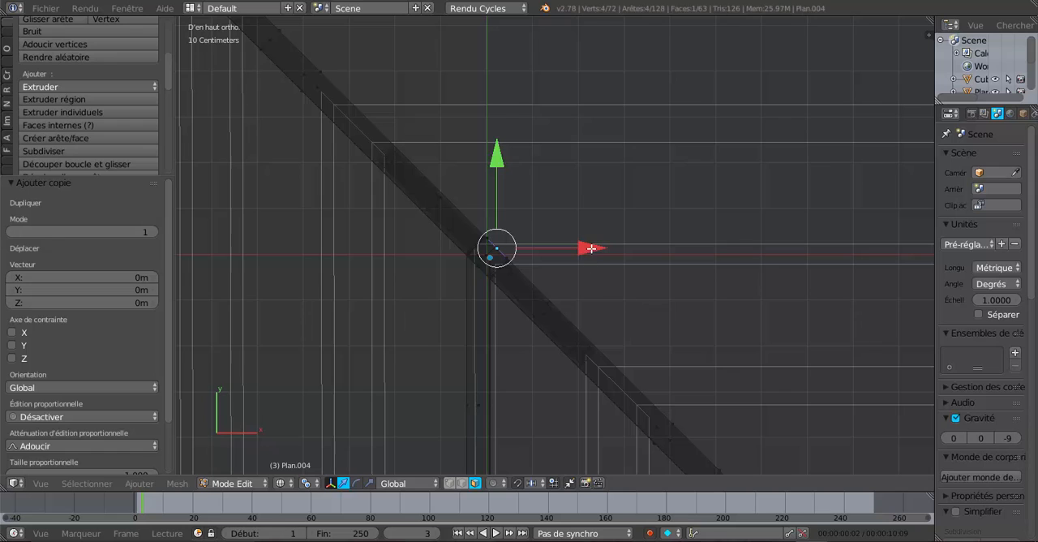
{"action": "left_click_drag", "start_coordinate": [591, 248], "coordinate": [632, 247]}
{"action": "scroll", "coordinate": [620, 302], "scroll_direction": "up", "scroll_amount": 2}
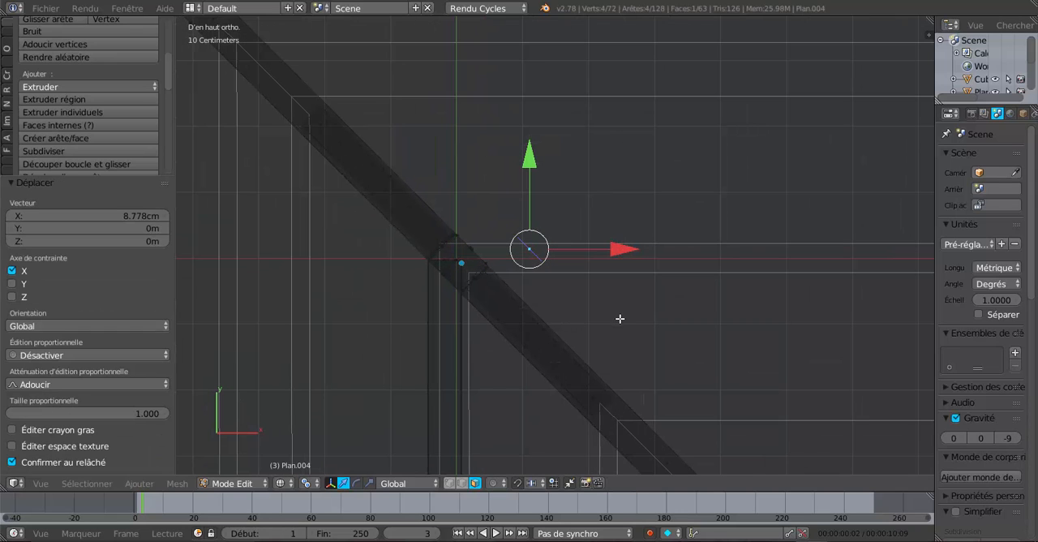
Try to rotate the copied face 45° about Z
{"action": "type", "text": "r45"}
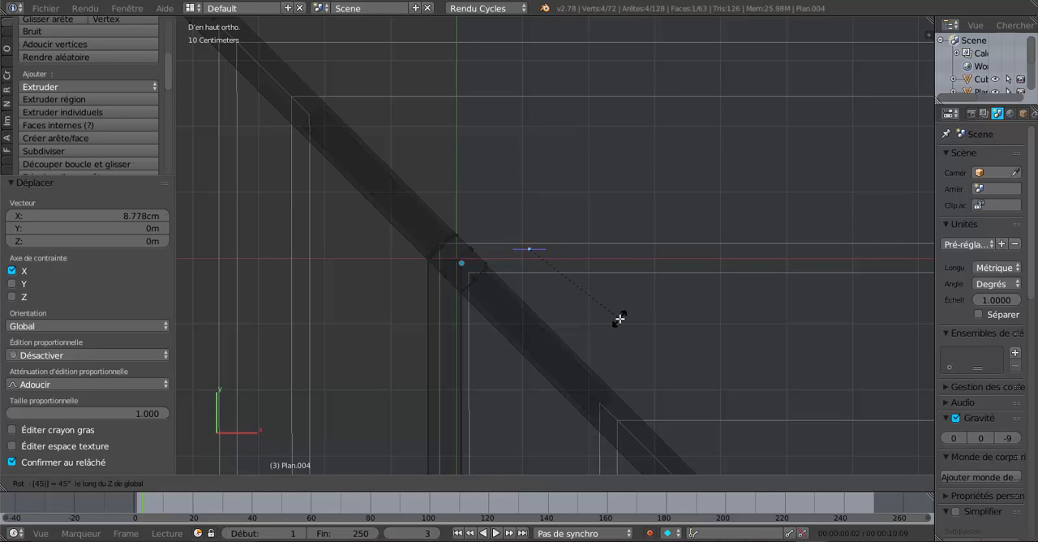
{"action": "key", "text": "Return"}
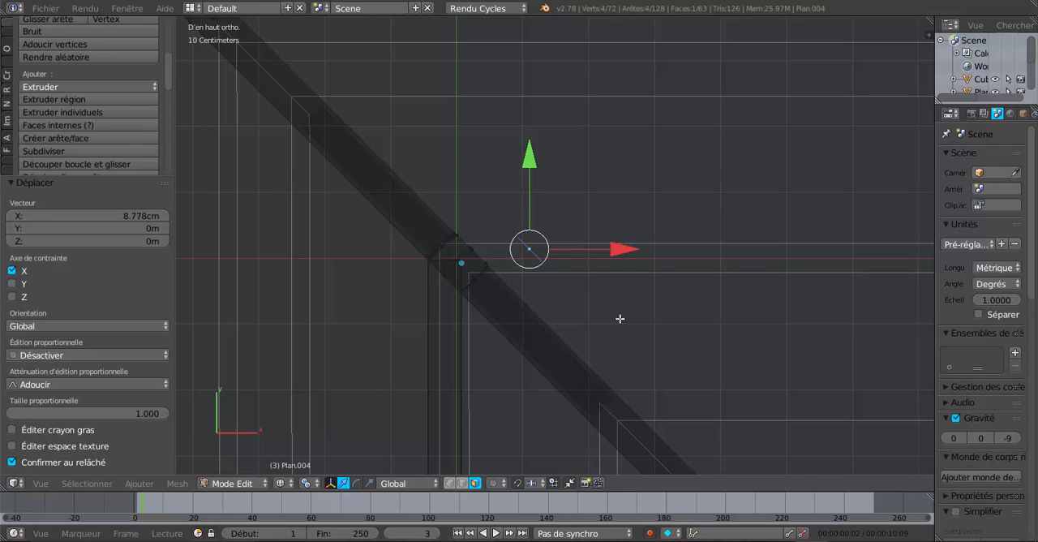
Rotate the copied face -45° about Z and move it back along X close to the king post
{"action": "type", "text": "r"}
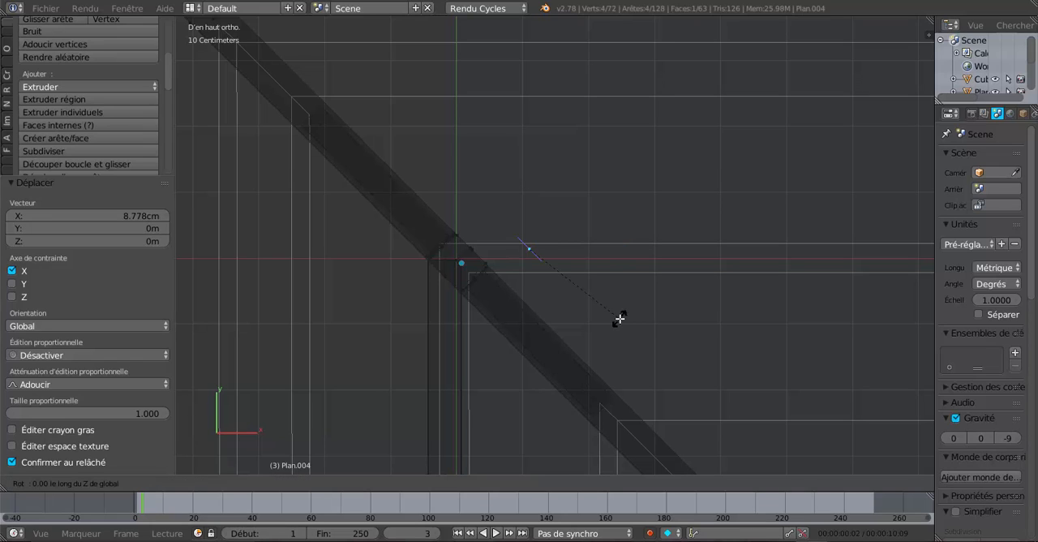
{"action": "type", "text": "-45"}
{"action": "key", "text": "Return"}
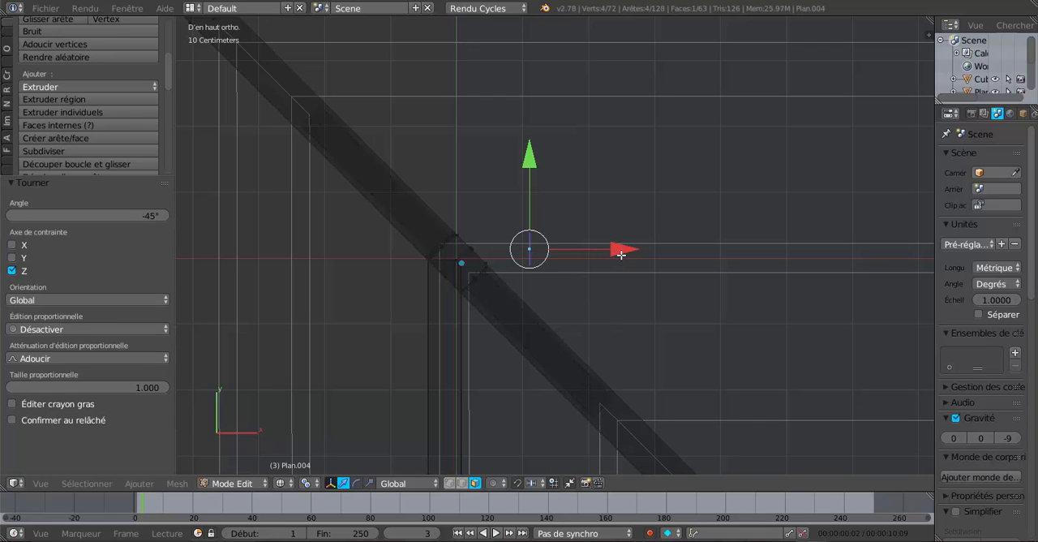
{"action": "left_click_drag", "start_coordinate": [621, 253], "coordinate": [584, 257]}
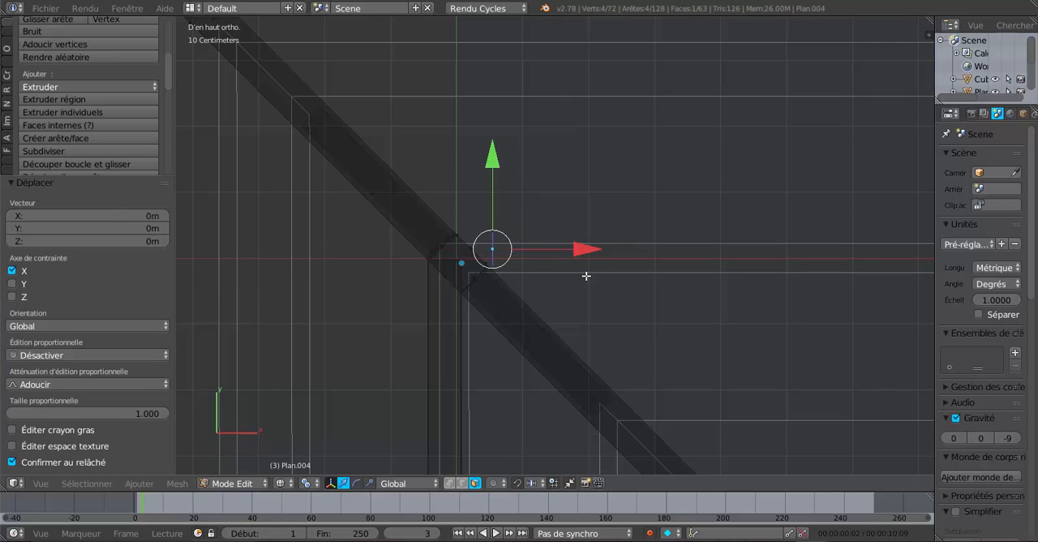
Extrude the copied face and move its new end 38.738 cm along X to form a horizontal beam
{"action": "key", "text": "e"}
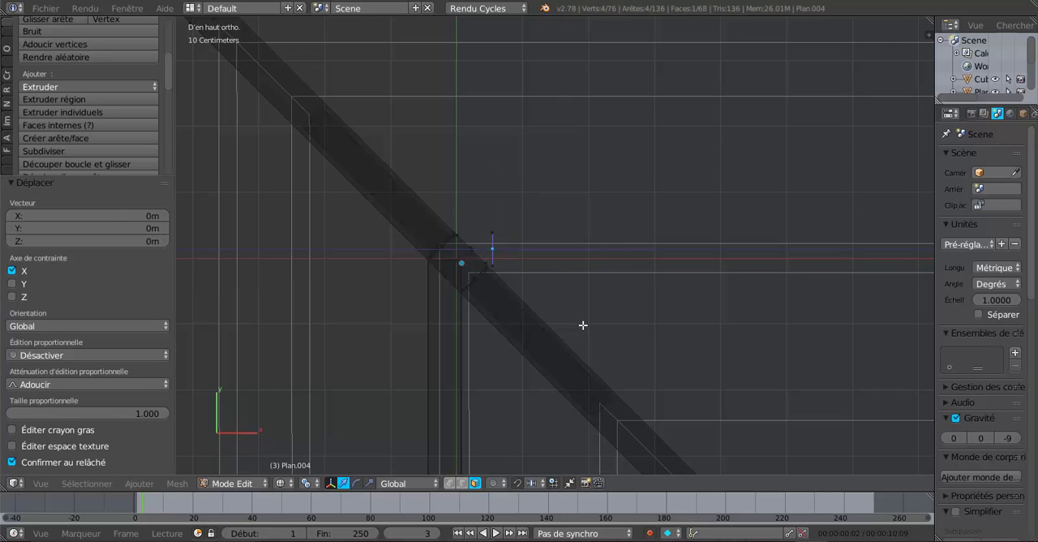
{"action": "left_click", "coordinate": [583, 324]}
{"action": "key", "text": "g"}
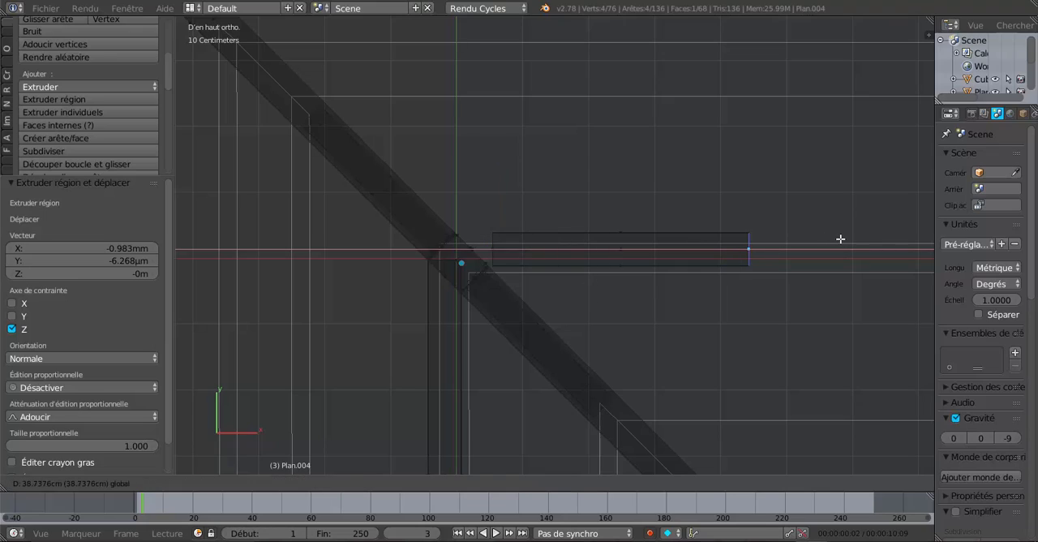
{"action": "left_click", "coordinate": [838, 239]}
Select the whole linked beam beside the king post in solid view and delete its faces
{"action": "middle_click_drag", "start_coordinate": [810, 337], "coordinate": [550, 331]}
{"action": "key", "text": "z"}
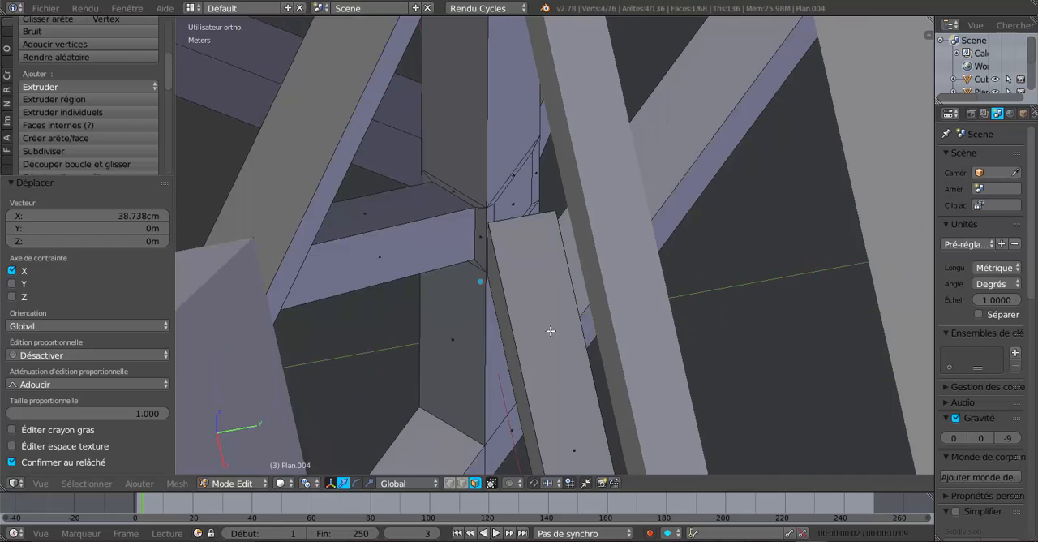
{"action": "middle_click_drag", "start_coordinate": [531, 268], "coordinate": [571, 277]}
{"action": "scroll", "coordinate": [552, 290], "scroll_direction": "down", "scroll_amount": 3}
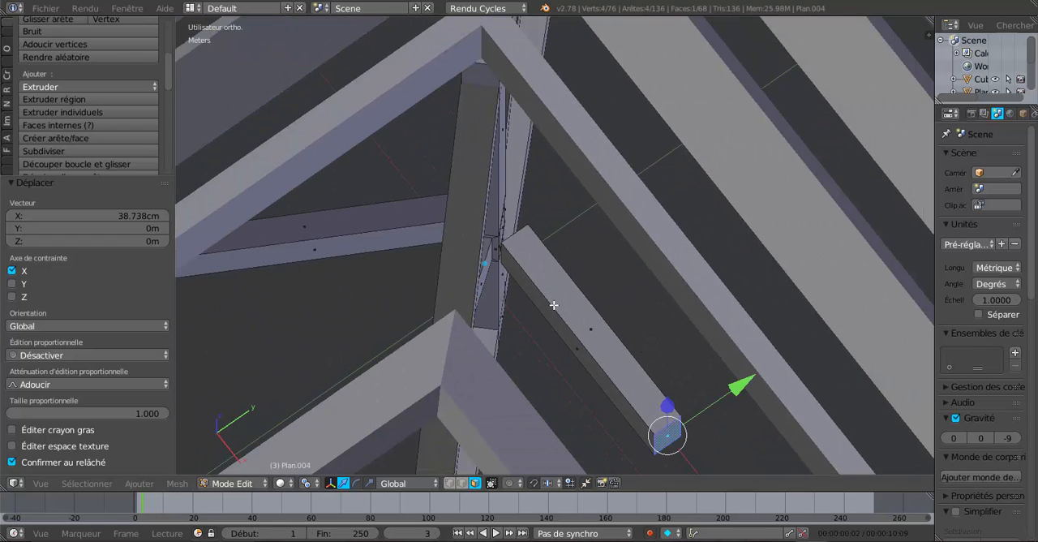
{"action": "middle_click_drag", "start_coordinate": [594, 359], "coordinate": [479, 306]}
{"action": "right_click", "coordinate": [497, 246]}
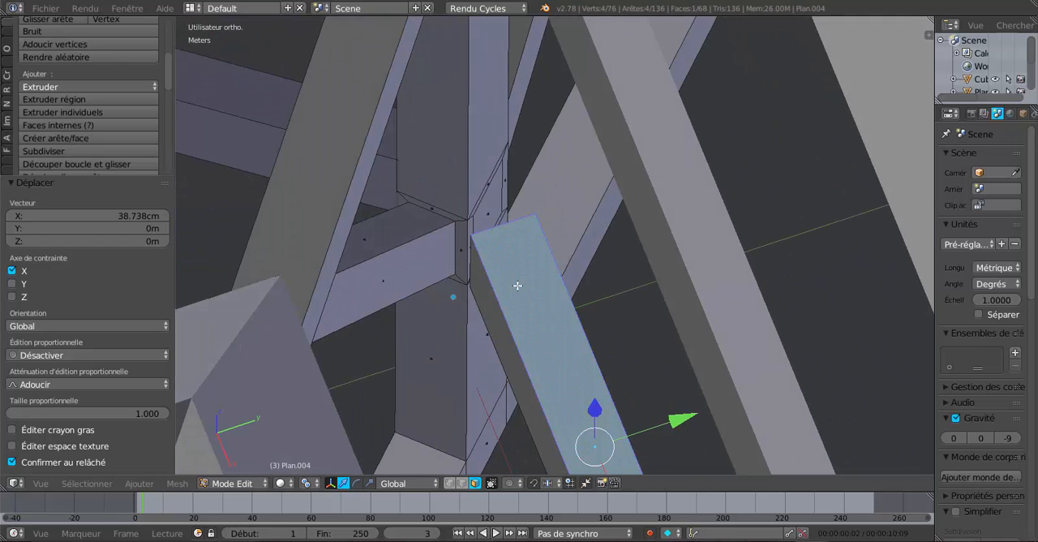
{"action": "key", "text": "ctrl+l"}
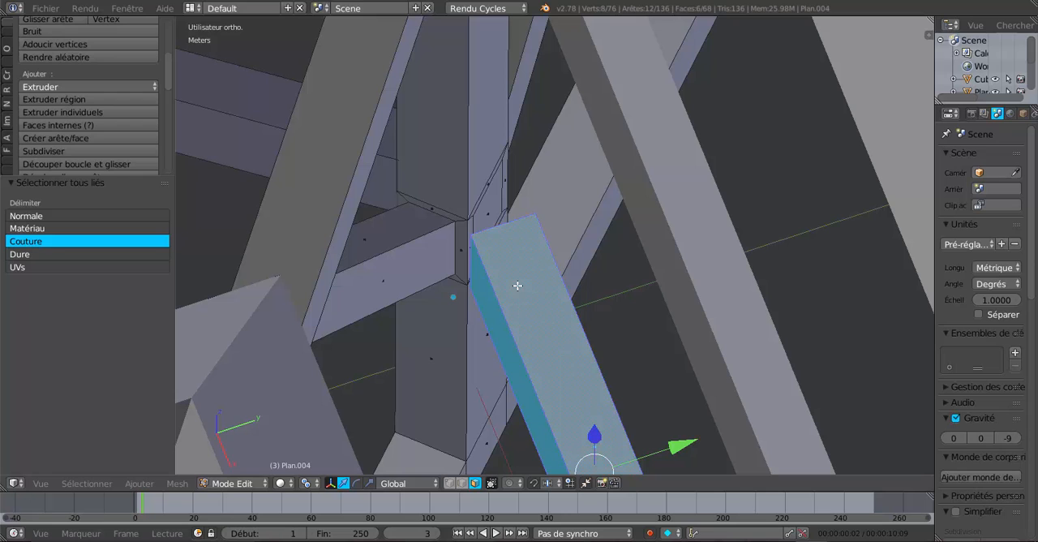
{"action": "key", "text": "x"}
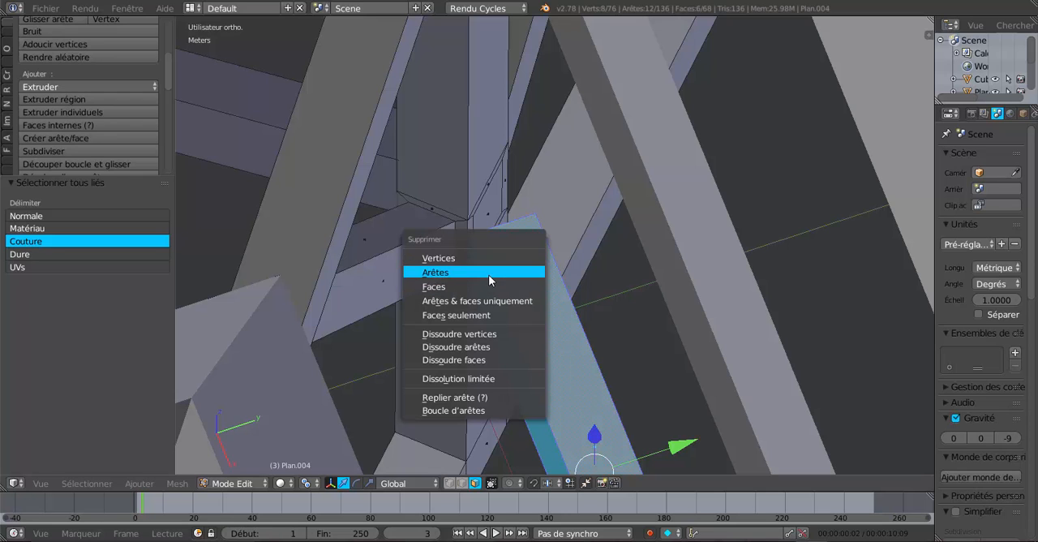
{"action": "left_click", "coordinate": [486, 288]}
Rotate the inset face on the king post -45° about Z
{"action": "right_click", "coordinate": [490, 215]}
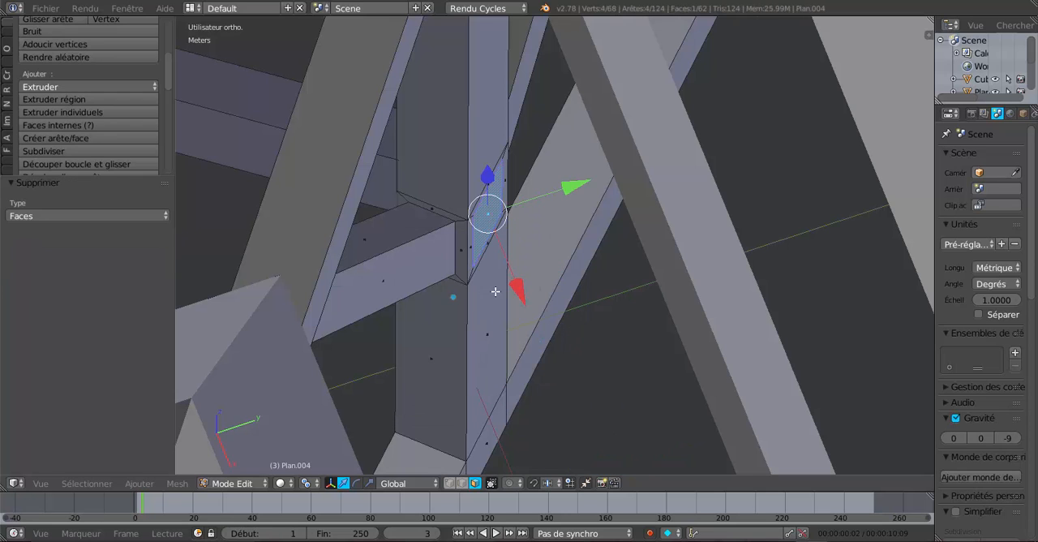
{"action": "scroll", "coordinate": [511, 293], "scroll_direction": "down", "scroll_amount": 3}
{"action": "middle_click_drag", "start_coordinate": [528, 298], "coordinate": [507, 301]}
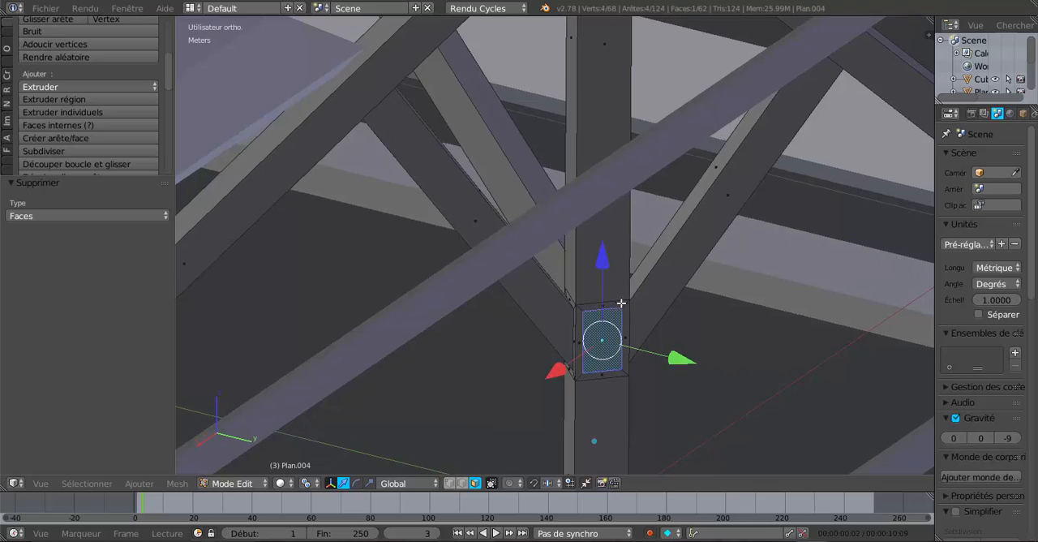
{"action": "middle_click_drag", "start_coordinate": [621, 303], "coordinate": [699, 349]}
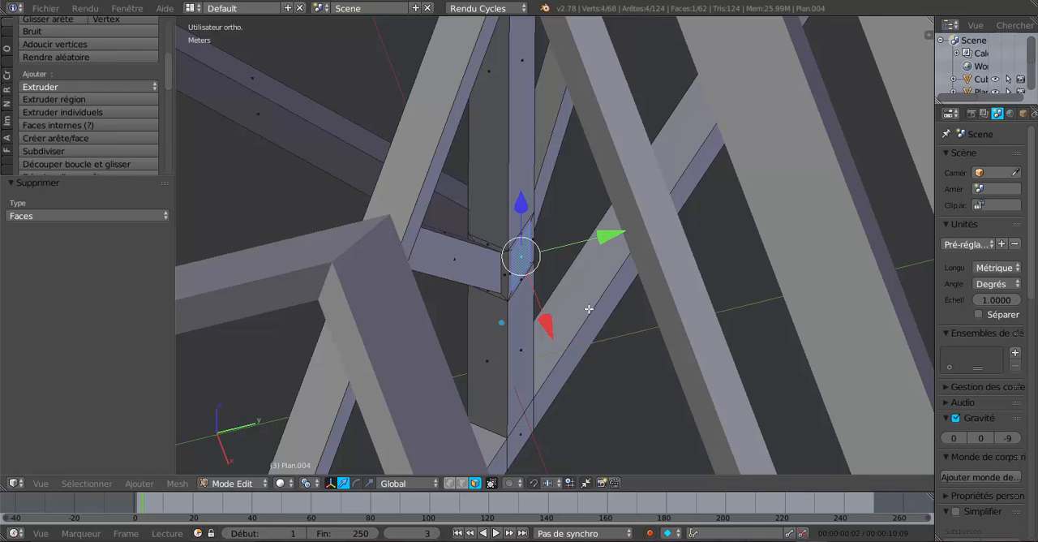
{"action": "scroll", "coordinate": [589, 309], "scroll_direction": "down", "scroll_amount": 2}
{"action": "mouse_move", "coordinate": [590, 312]}
{"action": "middle_mouse_down"}
{"action": "mouse_move", "coordinate": [618, 355]}
{"action": "mouse_move", "coordinate": [592, 326]}
{"action": "middle_mouse_up"}
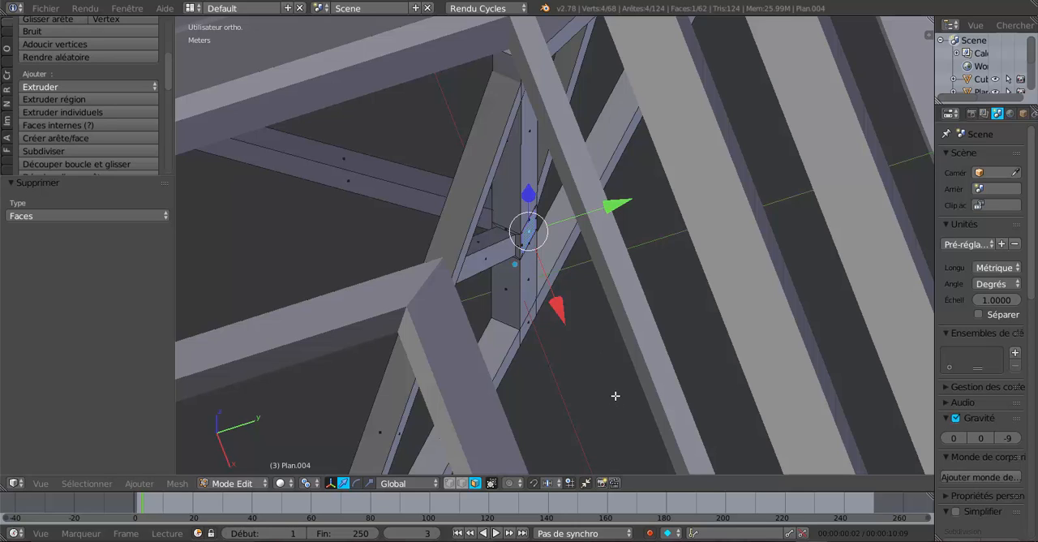
{"action": "key", "text": "r"}
{"action": "key", "text": "z"}
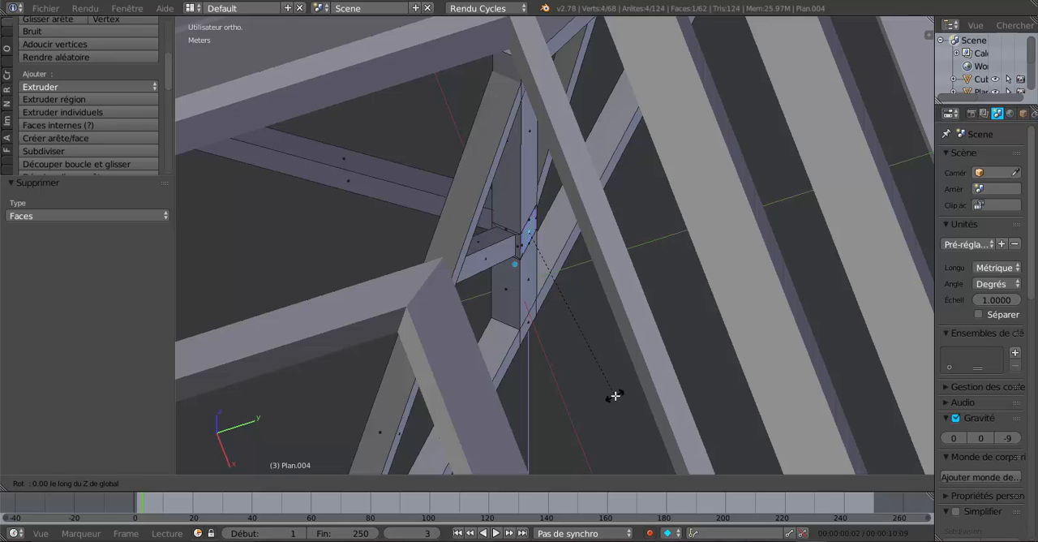
{"action": "type", "text": "-45"}
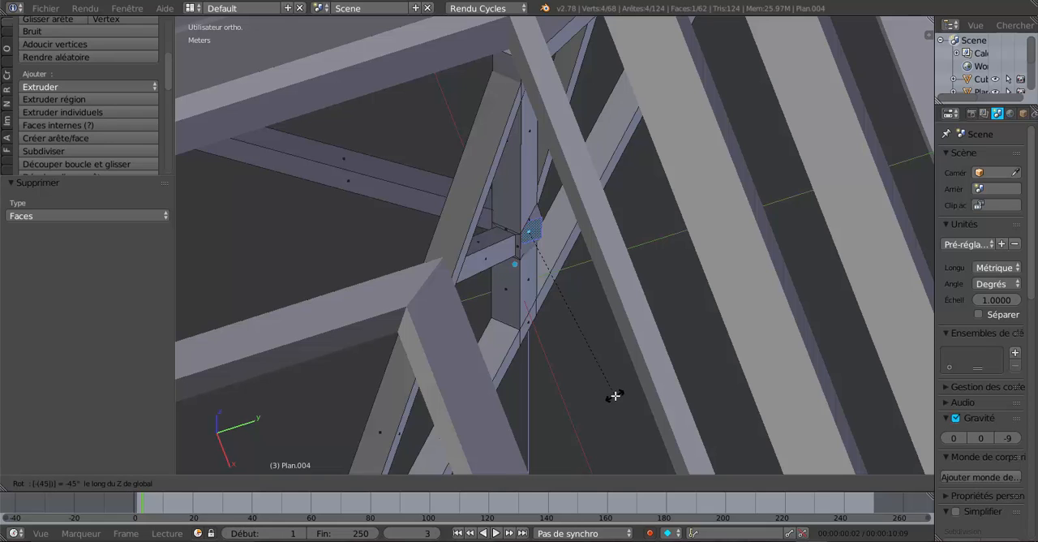
{"action": "key", "text": "Return"}
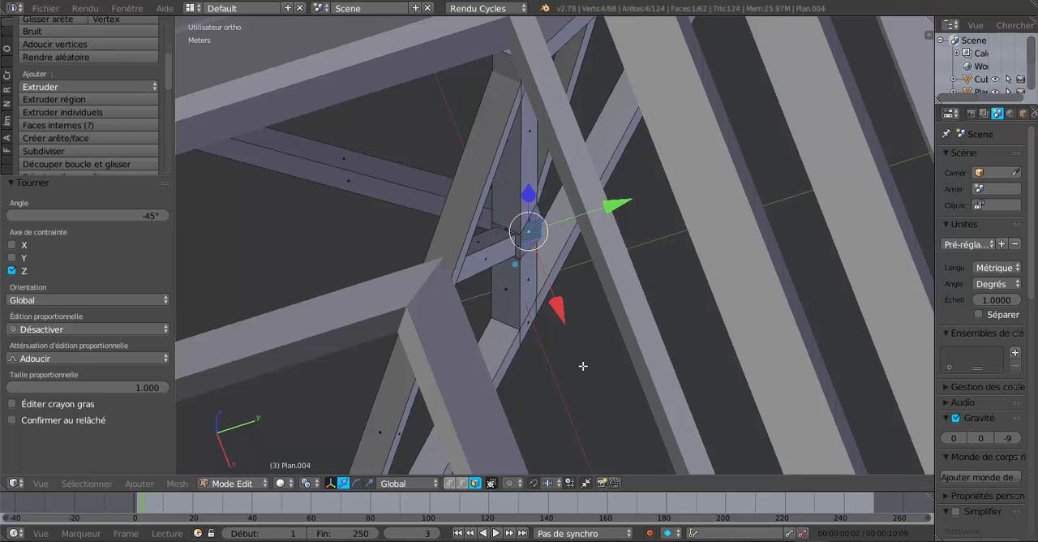
Duplicate the rotated face and move the copy 6.756 cm along X away from the king post
{"action": "mouse_move", "coordinate": [584, 372]}
{"action": "middle_mouse_down"}
{"action": "mouse_move", "coordinate": [560, 348]}
{"action": "mouse_move", "coordinate": [589, 360]}
{"action": "middle_mouse_up"}
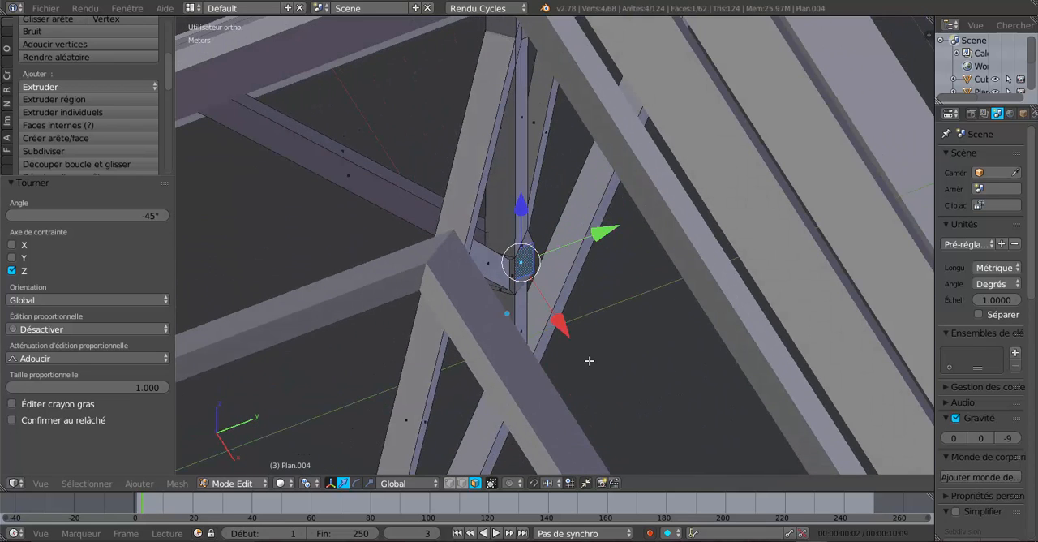
{"action": "key", "text": "shift+d"}
{"action": "right_click", "coordinate": [590, 360]}
{"action": "left_click_drag", "start_coordinate": [564, 328], "coordinate": [576, 346]}
{"action": "middle_click_drag", "start_coordinate": [577, 346], "coordinate": [585, 248]}
{"action": "key", "text": "r"}
{"action": "key", "text": "z"}
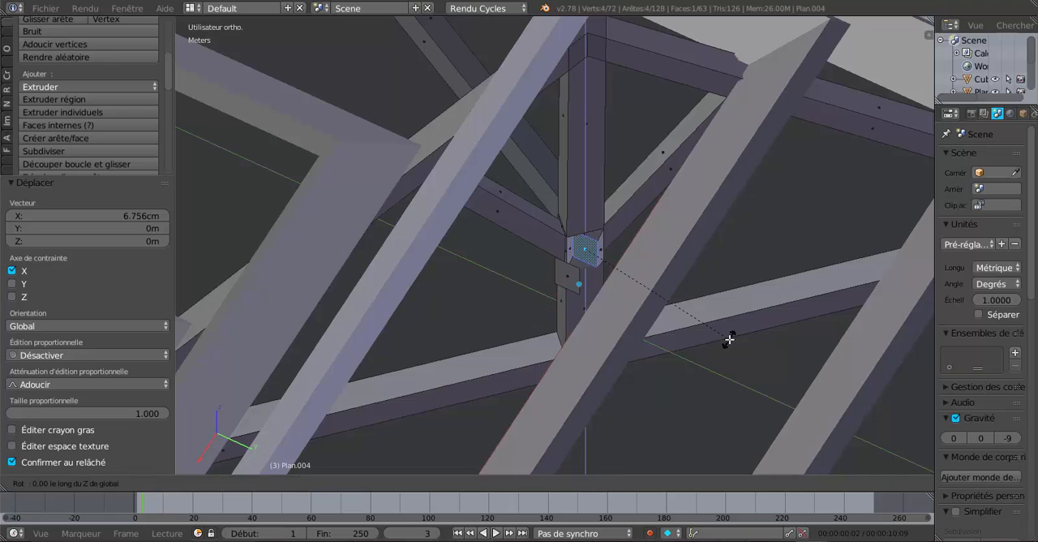
{"action": "type", "text": "-45"}
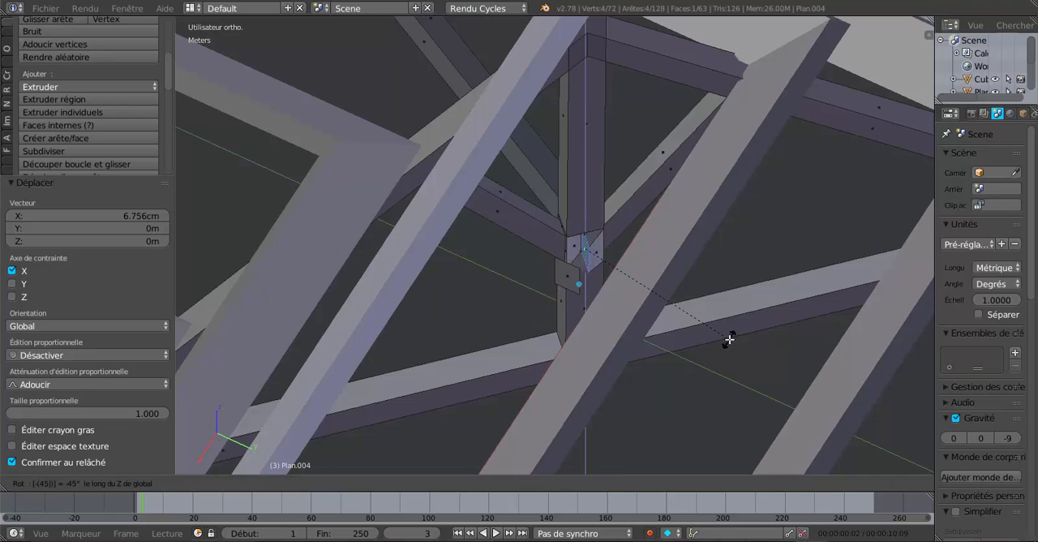
{"action": "key", "text": "Return"}
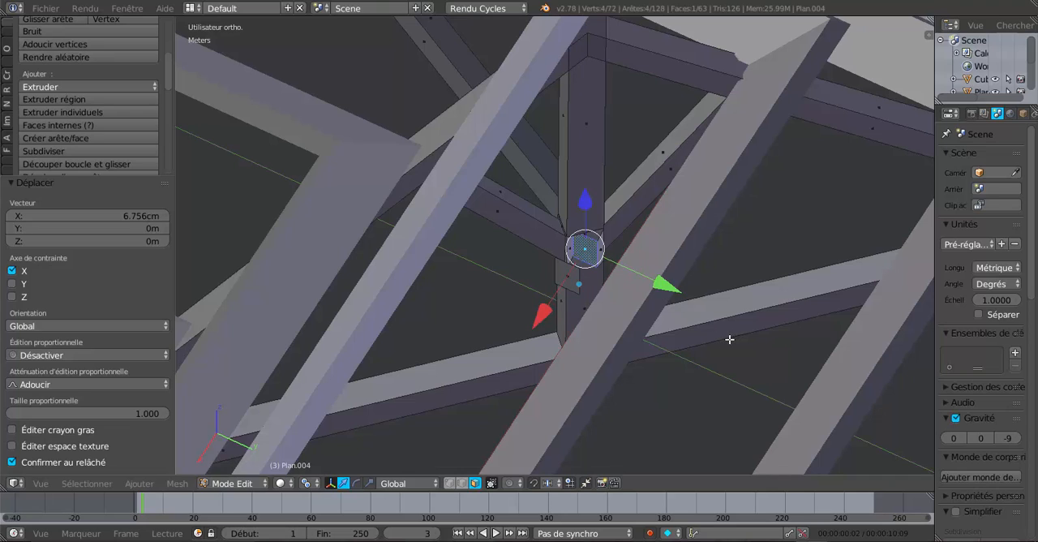
Rotate the original face on the king post 45° about Z to realign it with the post
{"action": "scroll", "coordinate": [710, 329], "scroll_direction": "up", "scroll_amount": 3}
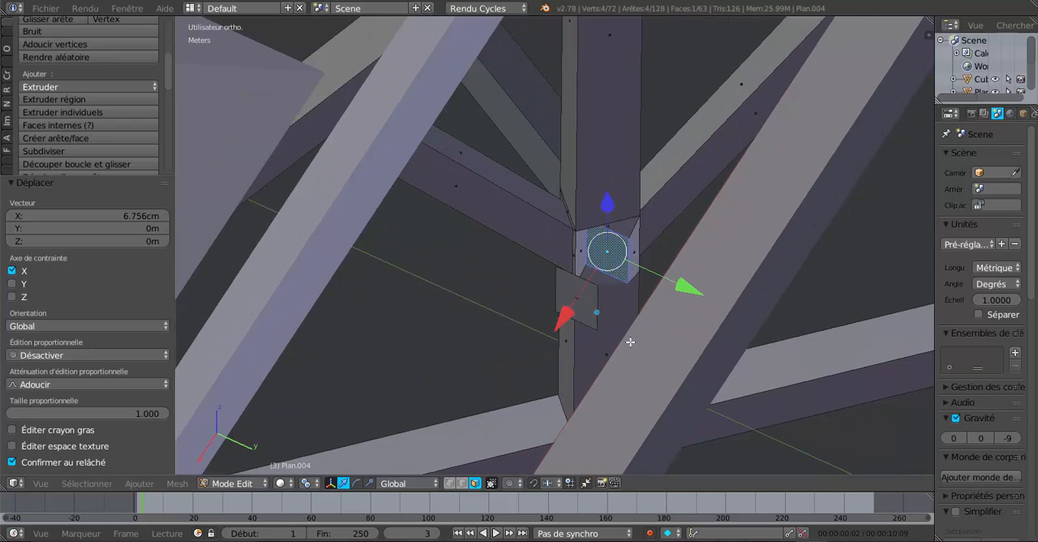
{"action": "type", "text": "rz"}
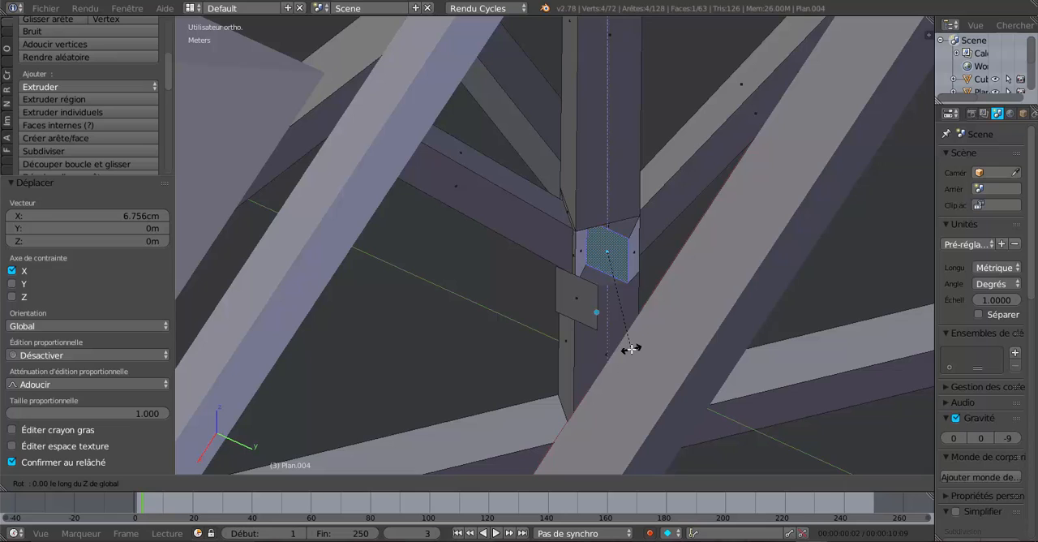
{"action": "type", "text": "45"}
{"action": "key", "text": "Return"}
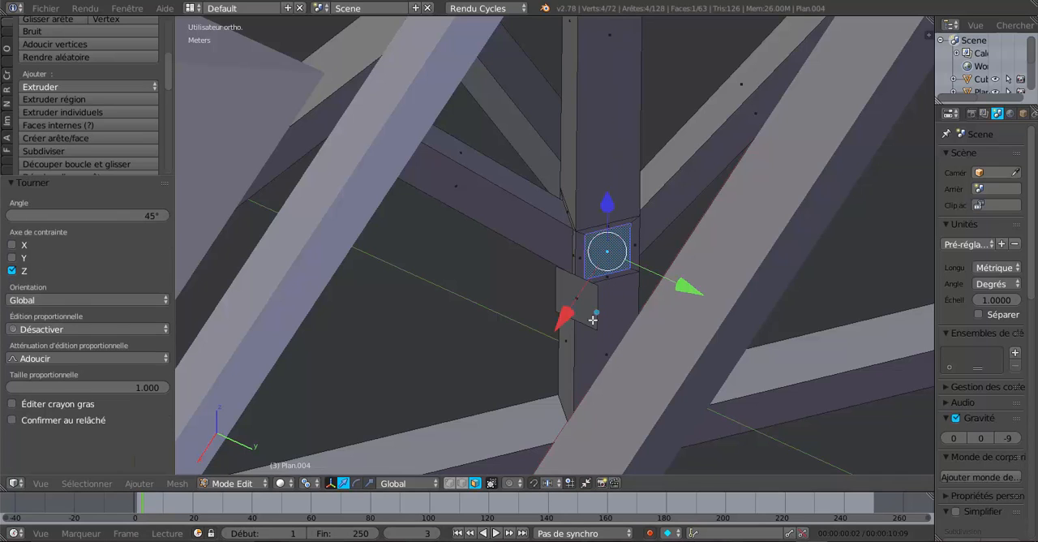
Dissolve the upper and lower edges of the inset and its surrounding outline on the king post
{"action": "left_click", "coordinate": [461, 482]}
{"action": "right_click", "coordinate": [611, 225]}
{"action": "right_click", "coordinate": [612, 223], "text": "shift"}
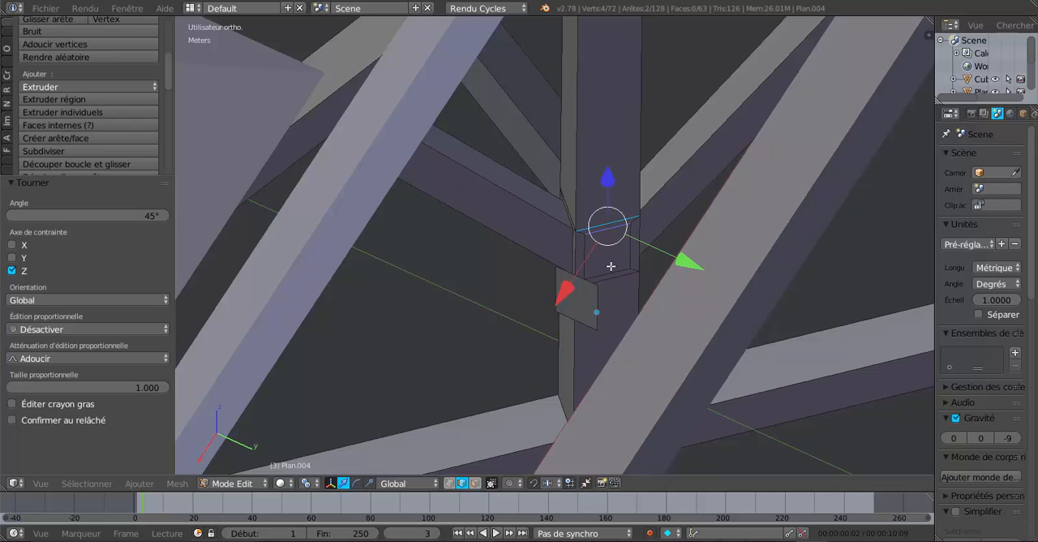
{"action": "right_click", "coordinate": [600, 301], "text": "shift"}
{"action": "right_click", "coordinate": [590, 313], "text": "shift"}
{"action": "key", "text": "x"}
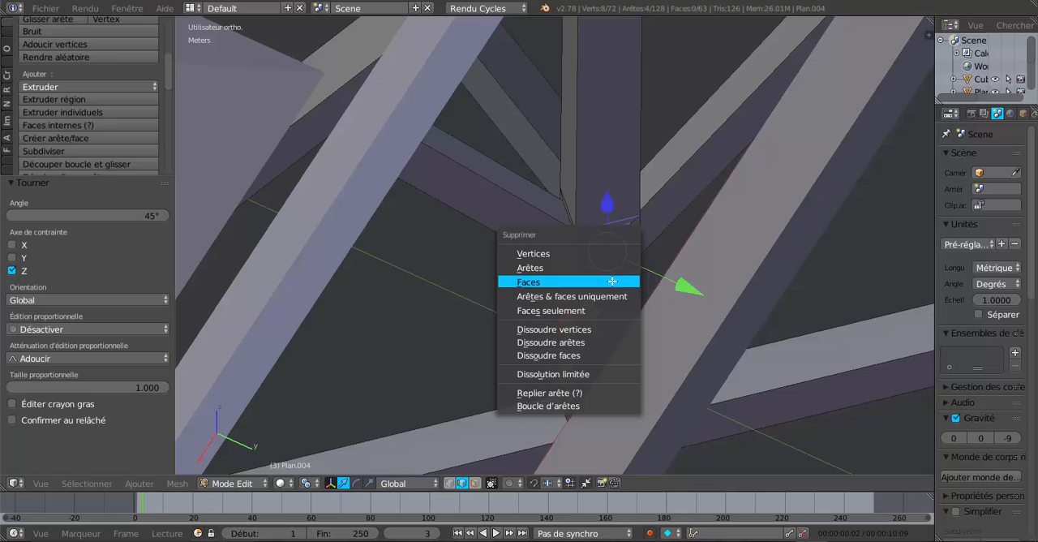
{"action": "left_click", "coordinate": [590, 345]}
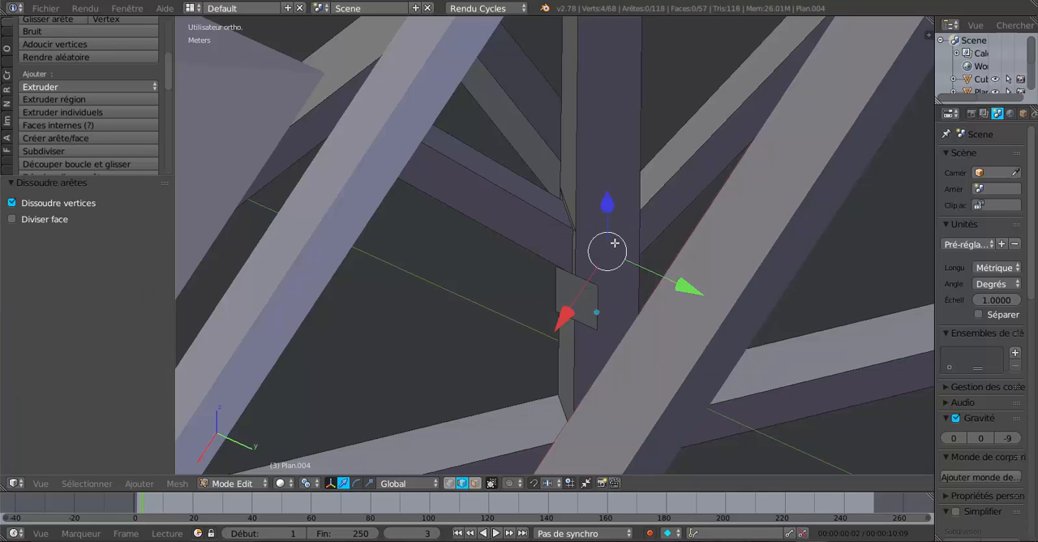
Extrude the copied face beside the king post and move its new end 45.994 cm along X in front view
{"action": "middle_click_drag", "start_coordinate": [614, 242], "coordinate": [644, 297]}
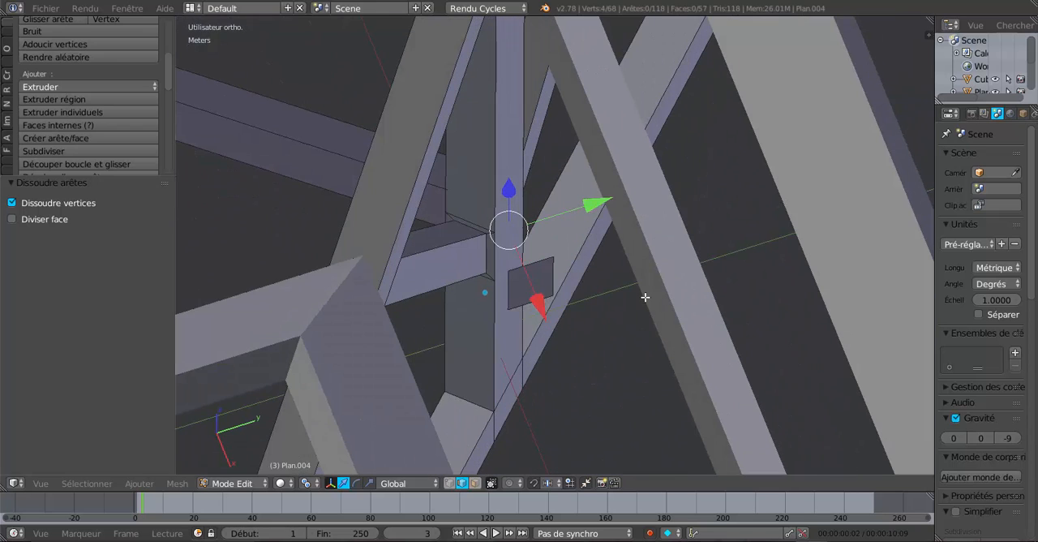
{"action": "right_click", "coordinate": [535, 275]}
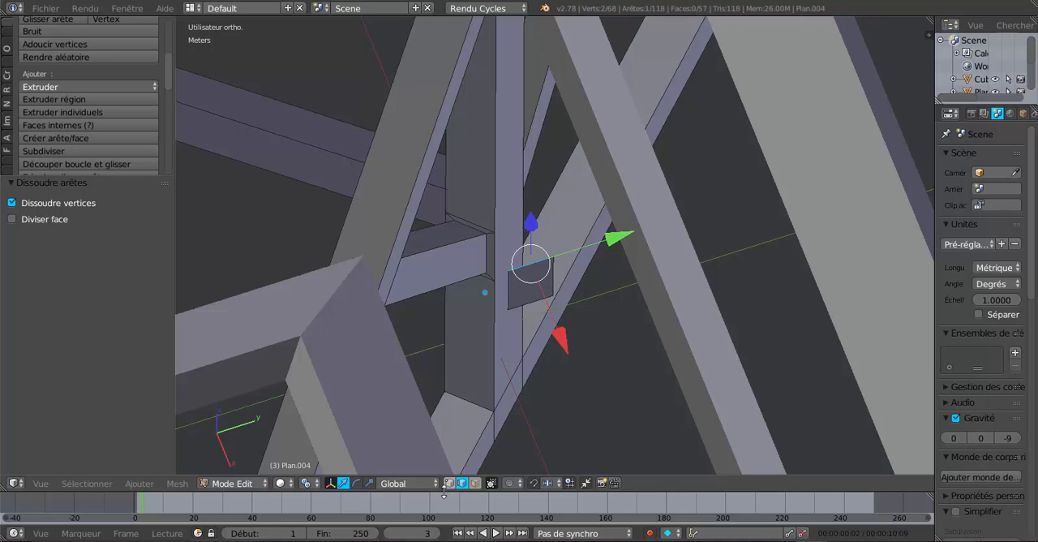
{"action": "left_click", "coordinate": [474, 483]}
{"action": "right_click", "coordinate": [535, 282]}
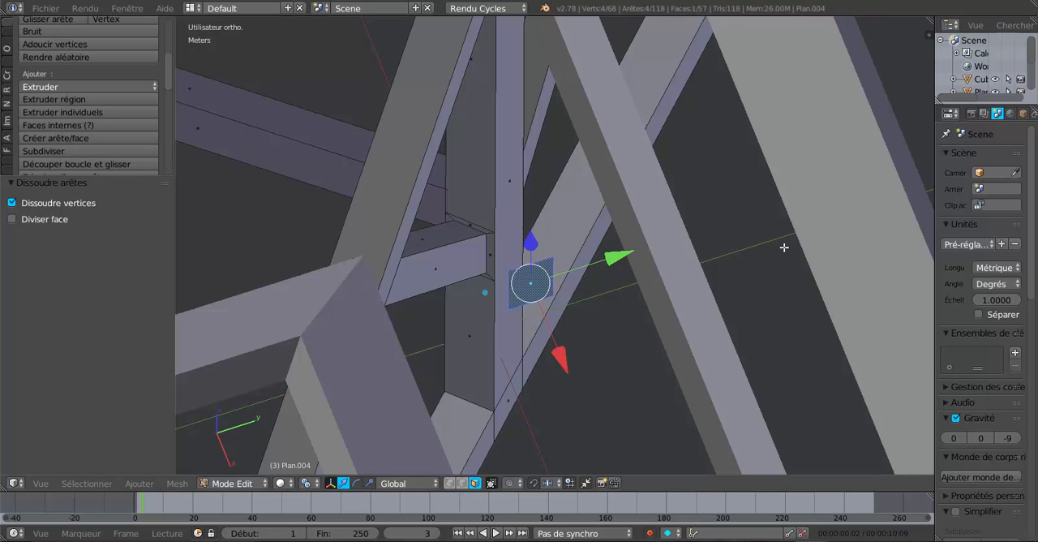
{"action": "key", "text": "KP_3"}
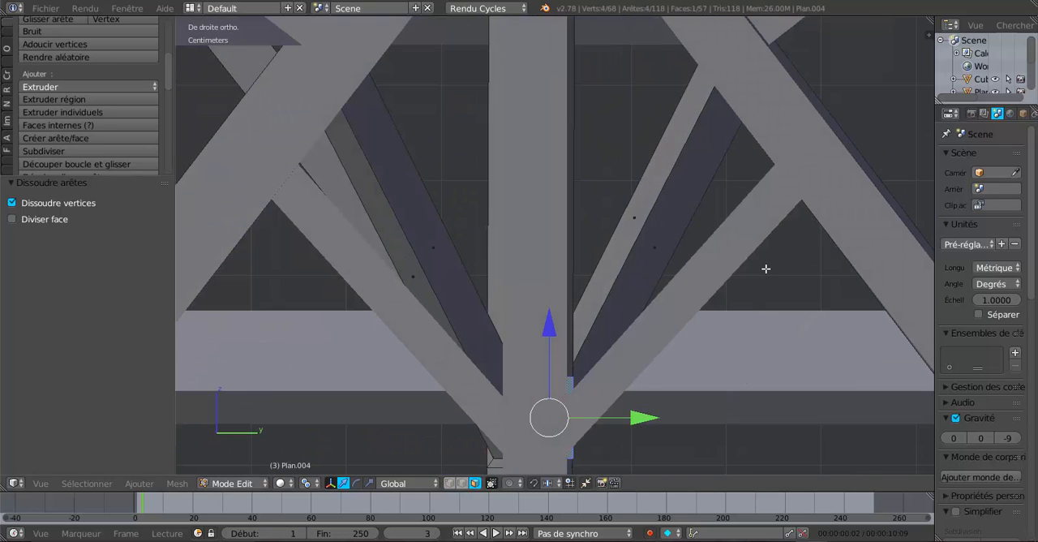
{"action": "key", "text": "z"}
{"action": "scroll", "coordinate": [765, 268], "scroll_direction": "down", "scroll_amount": 3}
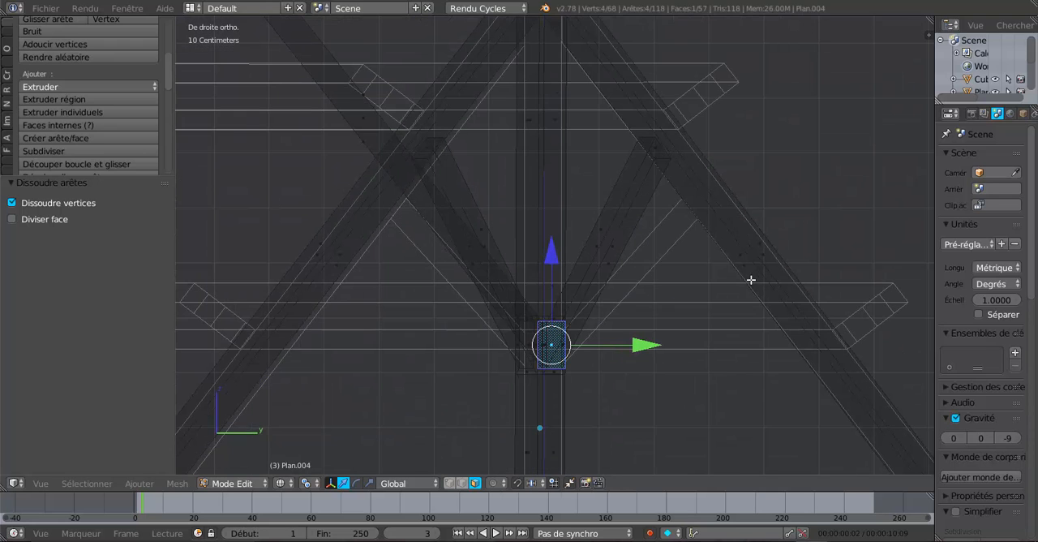
{"action": "mouse_move", "coordinate": [706, 297]}
{"action": "middle_mouse_down"}
{"action": "mouse_move", "coordinate": [702, 384]}
{"action": "mouse_move", "coordinate": [686, 335]}
{"action": "mouse_move", "coordinate": [561, 293]}
{"action": "middle_mouse_up"}
{"action": "key", "text": "z"}
{"action": "scroll", "coordinate": [679, 303], "scroll_direction": "down", "scroll_amount": 4}
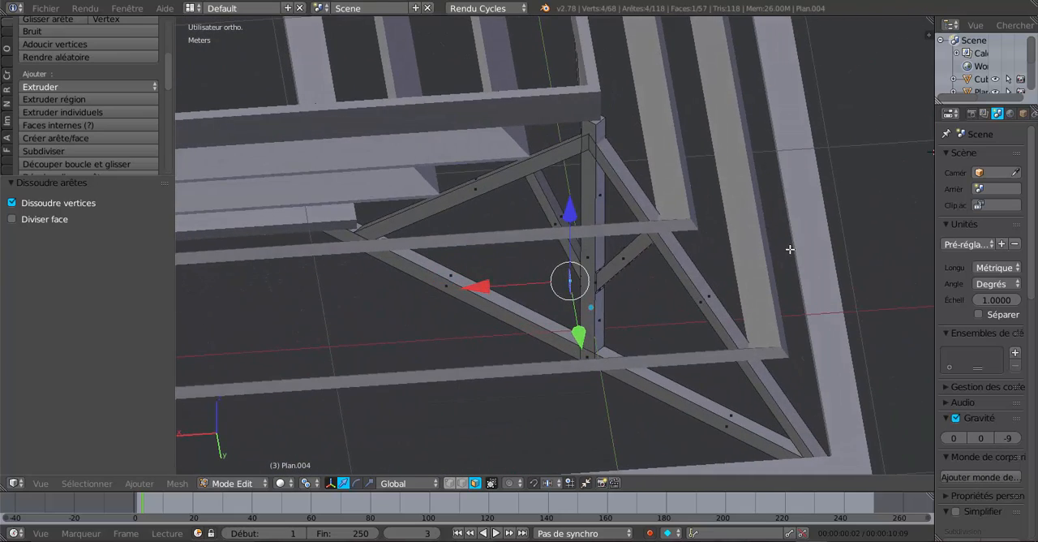
{"action": "key", "text": "KP_2"}
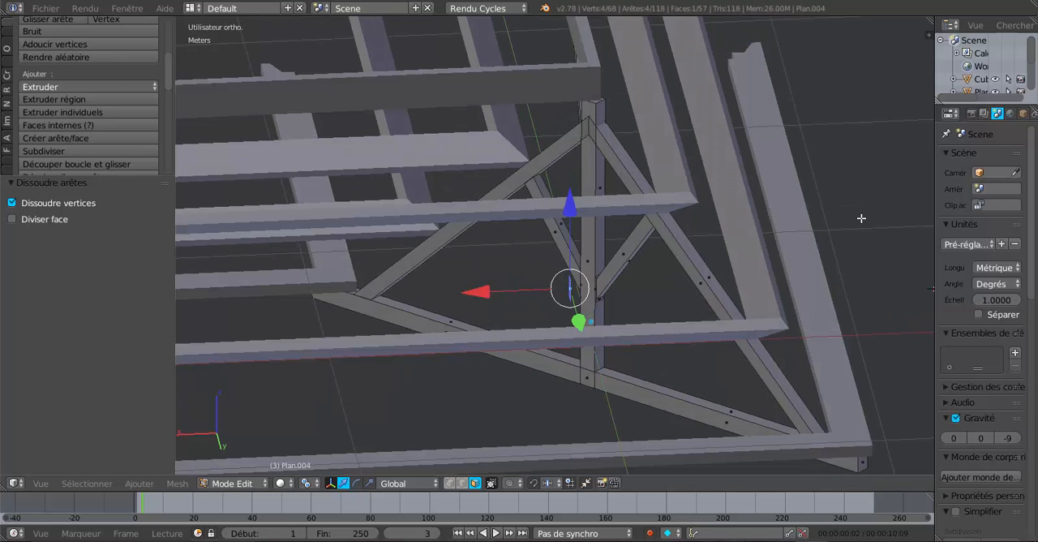
{"action": "key", "text": "KP_1"}
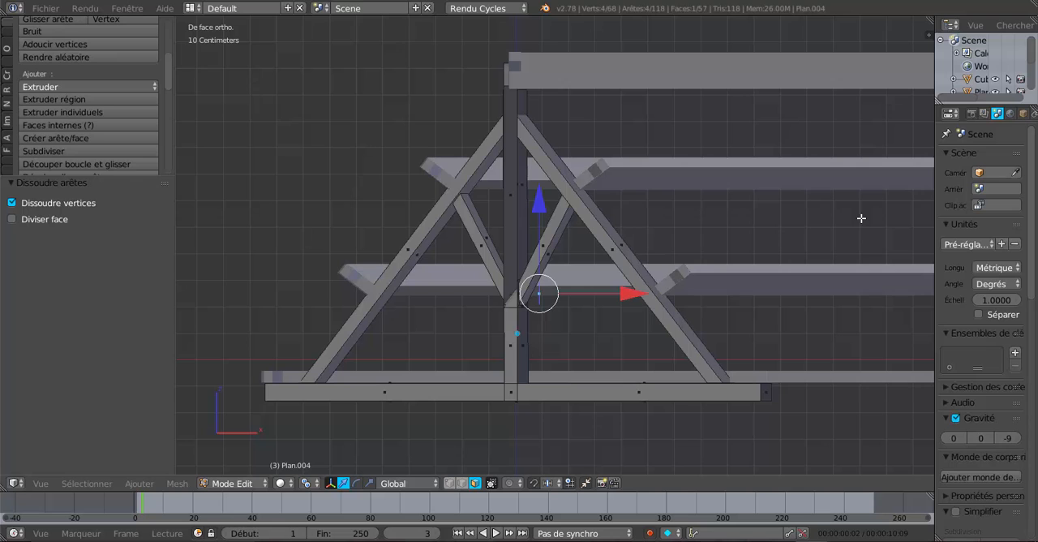
{"action": "middle_click_drag", "start_coordinate": [862, 218], "coordinate": [775, 246], "text": "shift"}
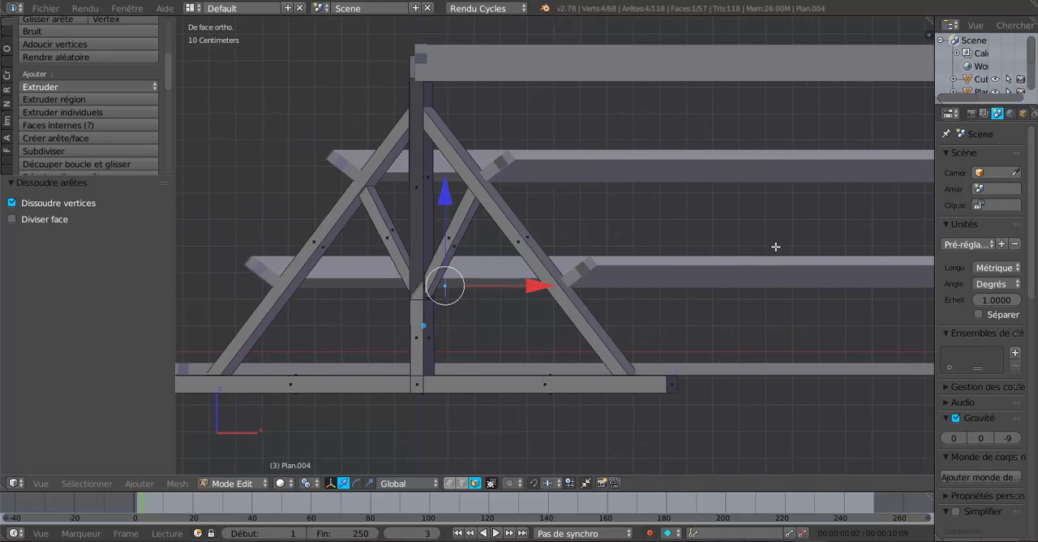
{"action": "key", "text": "e"}
{"action": "left_click", "coordinate": [483, 324]}
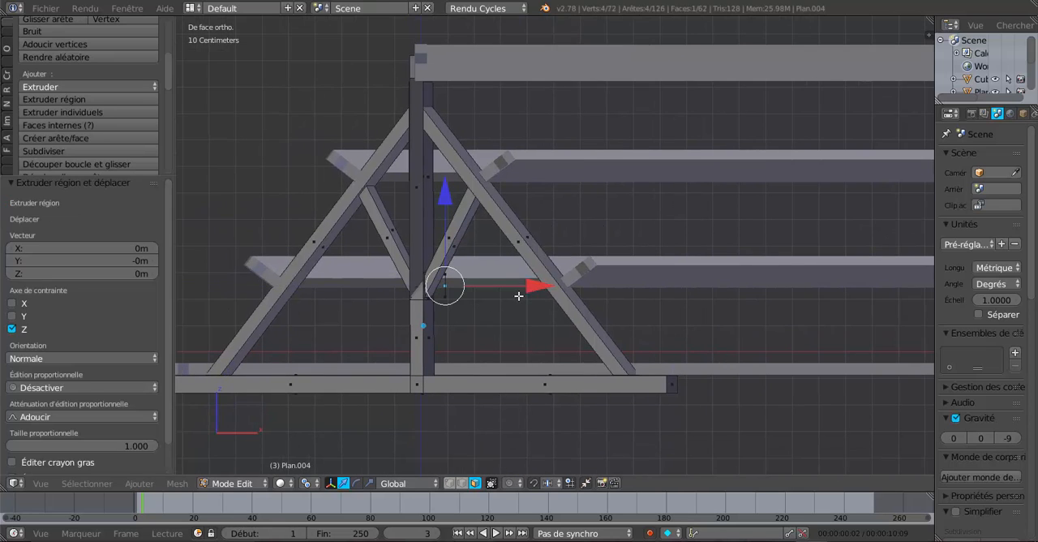
{"action": "left_click_drag", "start_coordinate": [540, 286], "coordinate": [660, 288]}
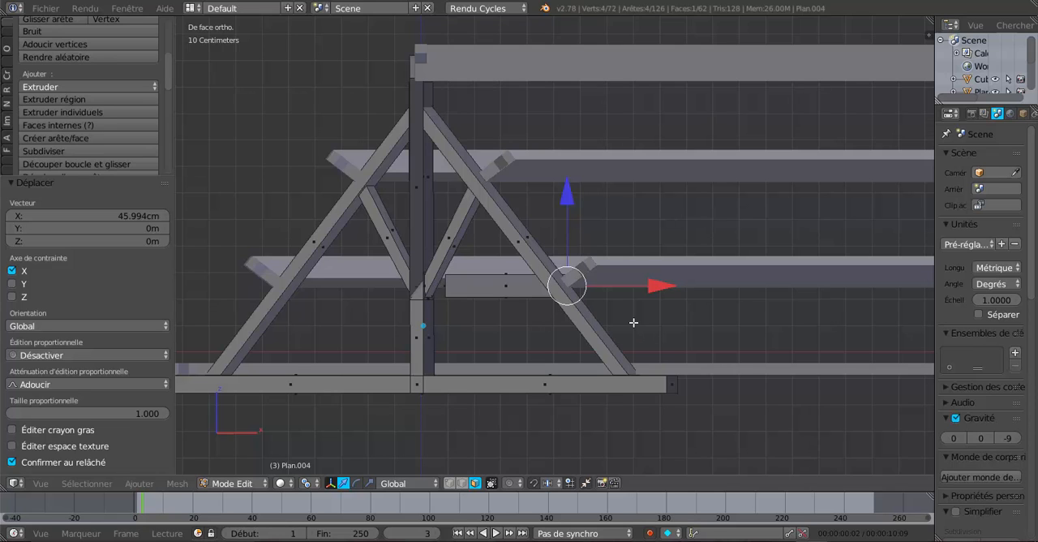
Raise the far end of the new beam 81.028 cm along Z in the rear wireframe view to form a sloped brace
{"action": "key", "text": "ctrl+KP_1"}
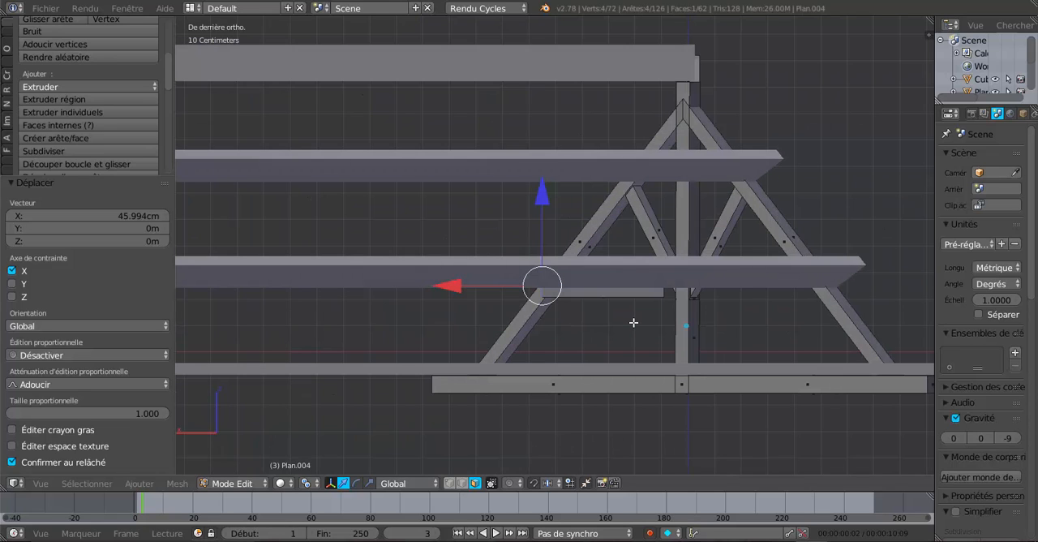
{"action": "key", "text": "z"}
{"action": "scroll", "coordinate": [605, 326], "scroll_direction": "up", "scroll_amount": 2}
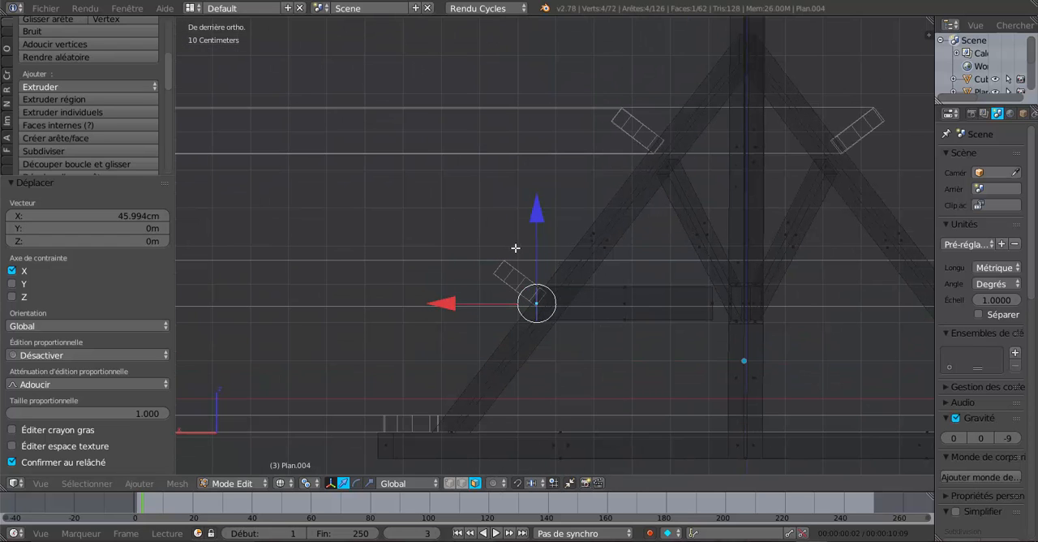
{"action": "scroll", "coordinate": [548, 241], "scroll_direction": "down", "scroll_amount": 1}
{"action": "scroll", "coordinate": [548, 200], "scroll_direction": "down", "scroll_amount": 3}
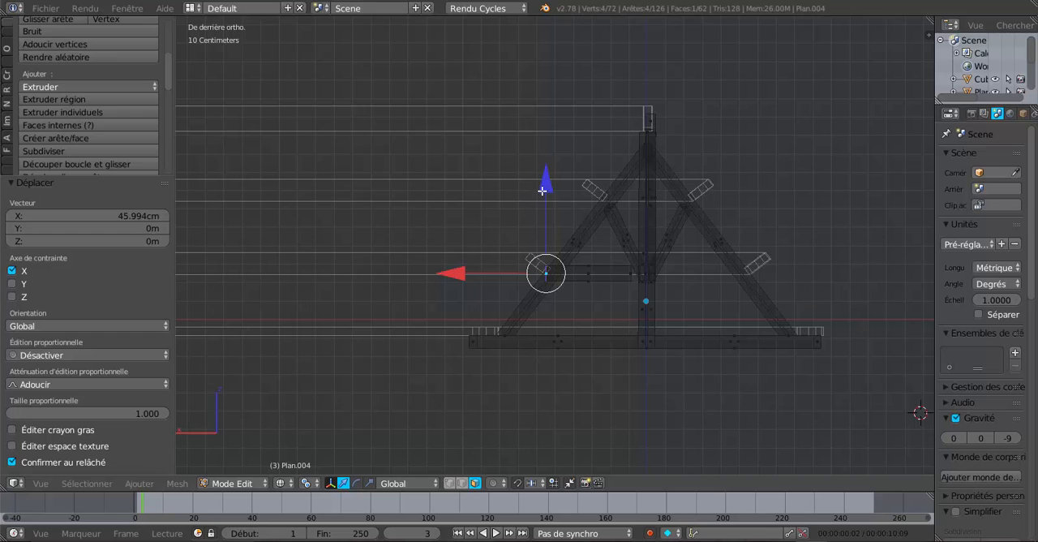
{"action": "left_click_drag", "start_coordinate": [547, 187], "coordinate": [548, 41]}
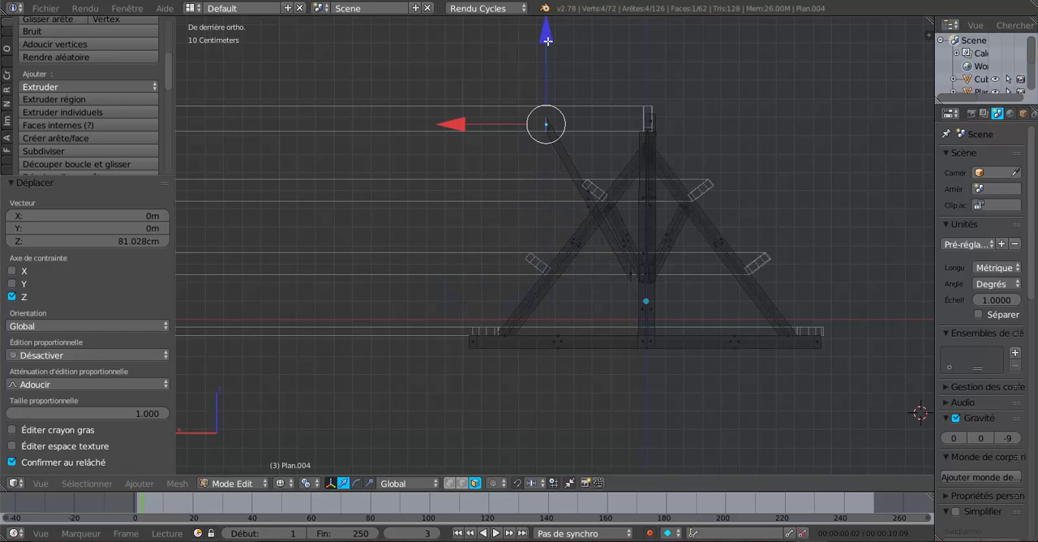
Shift the lower end face of the new X-direction brace -9.319 cm along X so that it meets the king post
{"action": "scroll", "coordinate": [638, 199], "scroll_direction": "up", "scroll_amount": 2}
{"action": "middle_click_drag", "start_coordinate": [654, 258], "coordinate": [650, 309]}
{"action": "scroll", "coordinate": [650, 310], "scroll_direction": "up", "scroll_amount": 2}
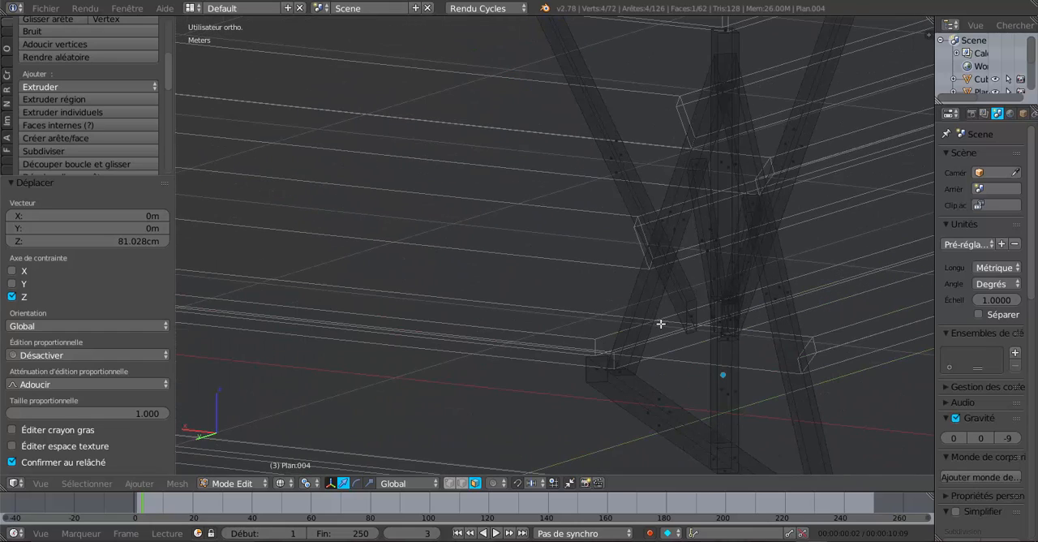
{"action": "right_click", "coordinate": [694, 318]}
{"action": "mouse_move", "coordinate": [573, 344]}
{"action": "middle_mouse_down"}
{"action": "mouse_move", "coordinate": [678, 349]}
{"action": "mouse_move", "coordinate": [582, 340]}
{"action": "mouse_move", "coordinate": [644, 343]}
{"action": "mouse_move", "coordinate": [546, 321]}
{"action": "mouse_move", "coordinate": [415, 335]}
{"action": "mouse_move", "coordinate": [441, 333]}
{"action": "middle_mouse_up"}
{"action": "key", "text": "z"}
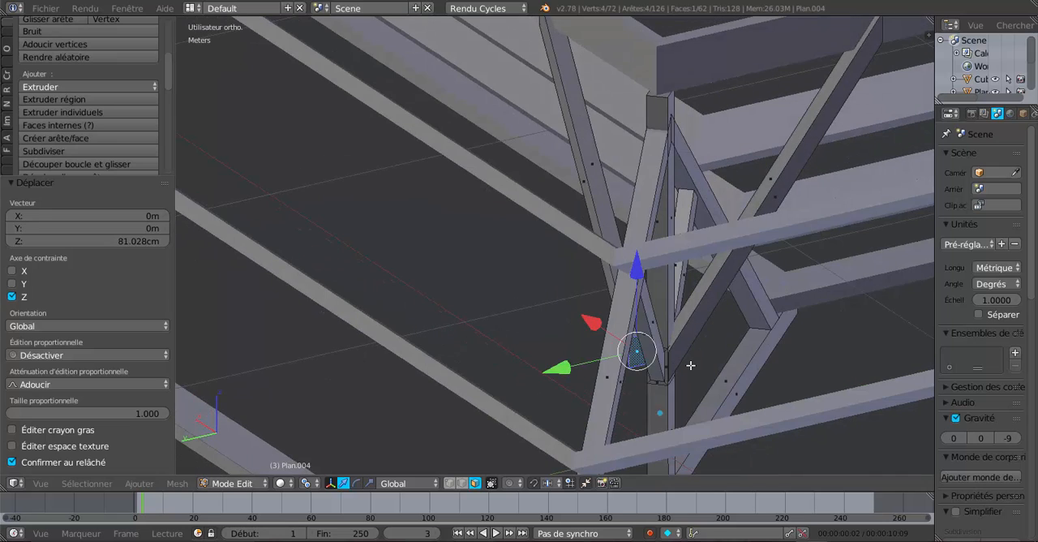
{"action": "middle_click_drag", "start_coordinate": [682, 350], "coordinate": [678, 290]}
{"action": "middle_click_drag", "start_coordinate": [672, 329], "coordinate": [799, 297]}
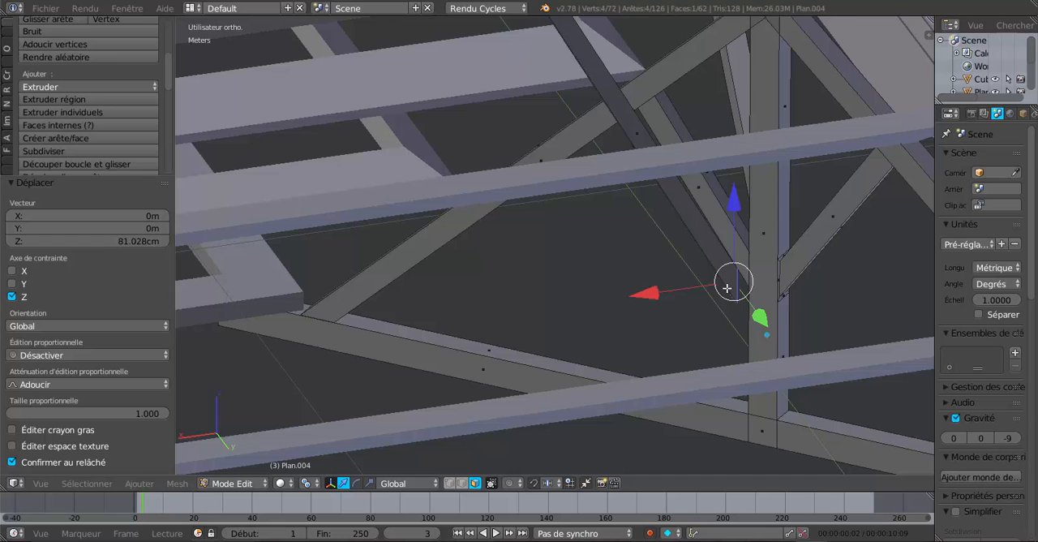
{"action": "middle_click_drag", "start_coordinate": [727, 288], "coordinate": [742, 203]}
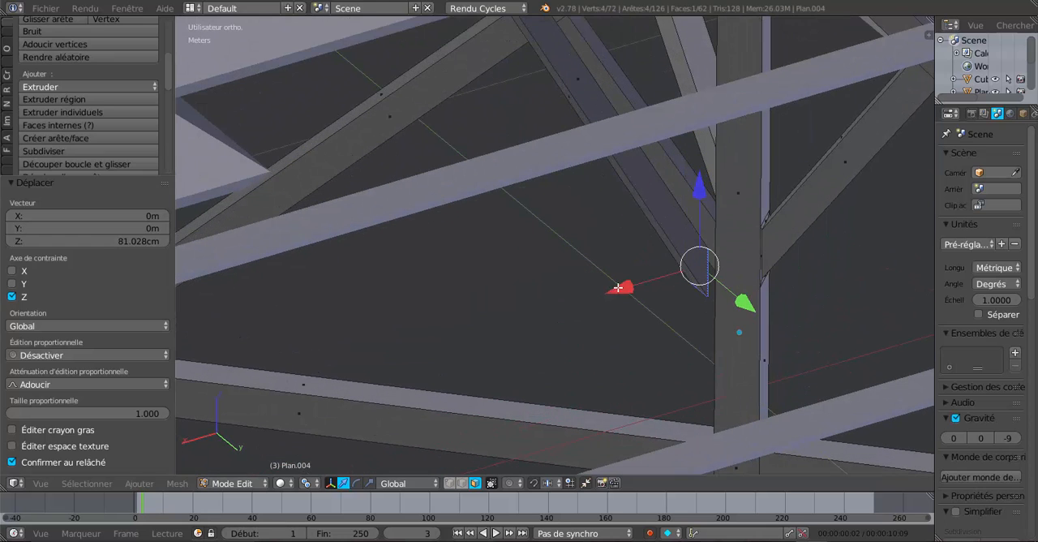
{"action": "left_click_drag", "start_coordinate": [618, 287], "coordinate": [632, 289]}
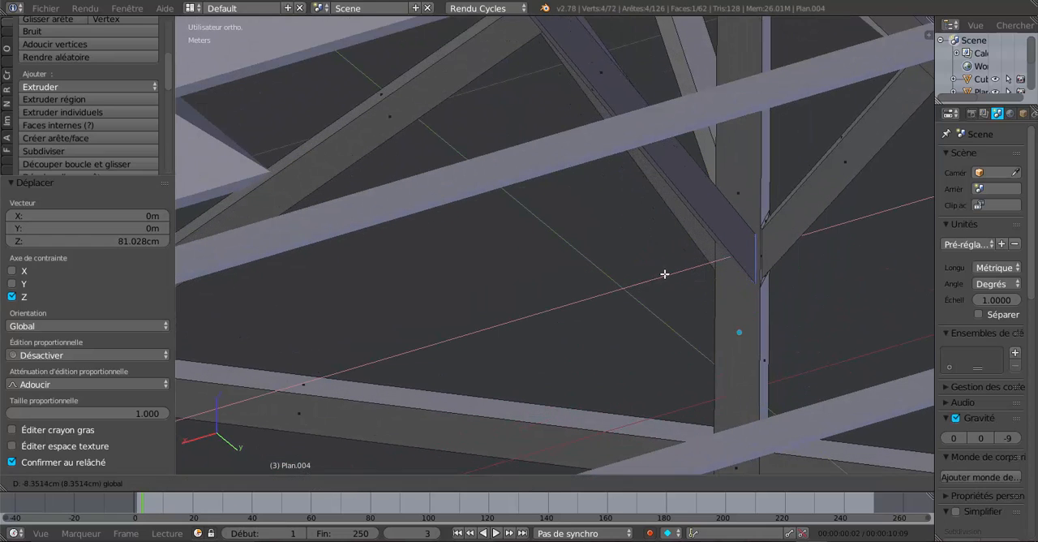
{"action": "left_click_drag", "start_coordinate": [670, 270], "coordinate": [671, 273]}
{"action": "scroll", "coordinate": [712, 274], "scroll_direction": "up", "scroll_amount": 2}
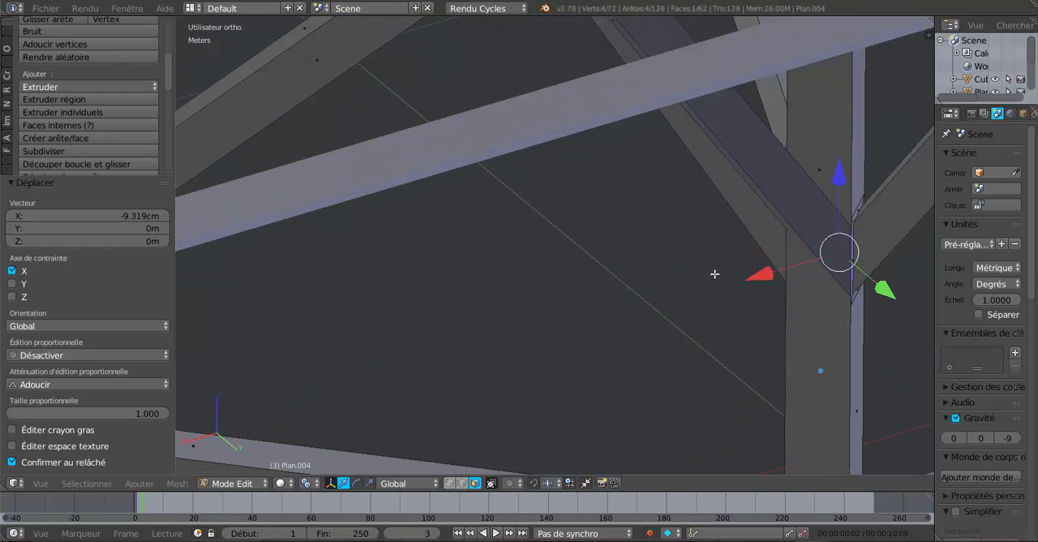
Examine the joint of the new braces at the king post, then their layout in the top wireframe view
{"action": "middle_click_drag", "start_coordinate": [642, 282], "coordinate": [434, 224], "text": "shift"}
{"action": "scroll", "coordinate": [489, 236], "scroll_direction": "up", "scroll_amount": 3}
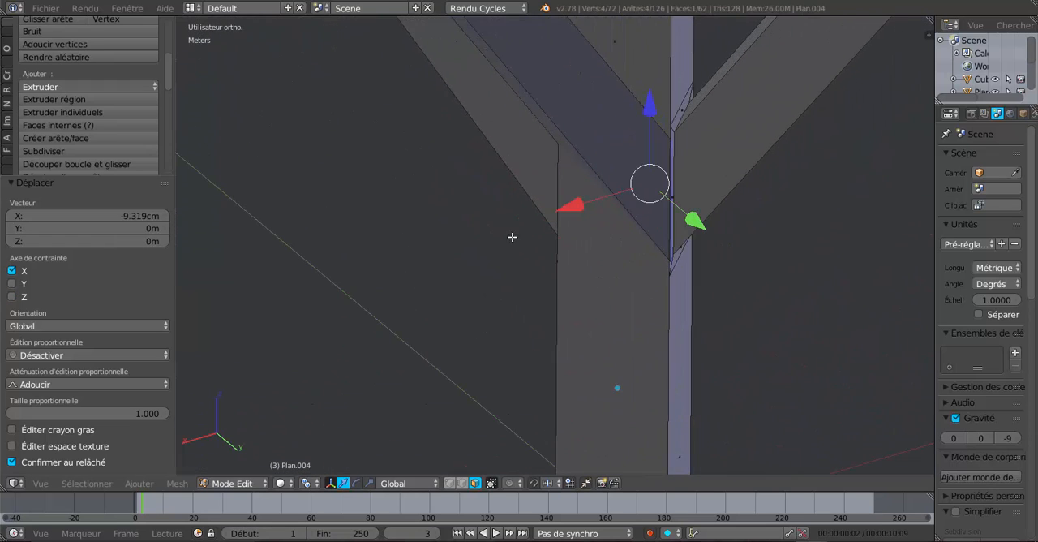
{"action": "middle_click_drag", "start_coordinate": [601, 235], "coordinate": [618, 252], "text": "shift"}
{"action": "scroll", "coordinate": [579, 299], "scroll_direction": "down", "scroll_amount": 3}
{"action": "middle_click_drag", "start_coordinate": [673, 279], "coordinate": [727, 308]}
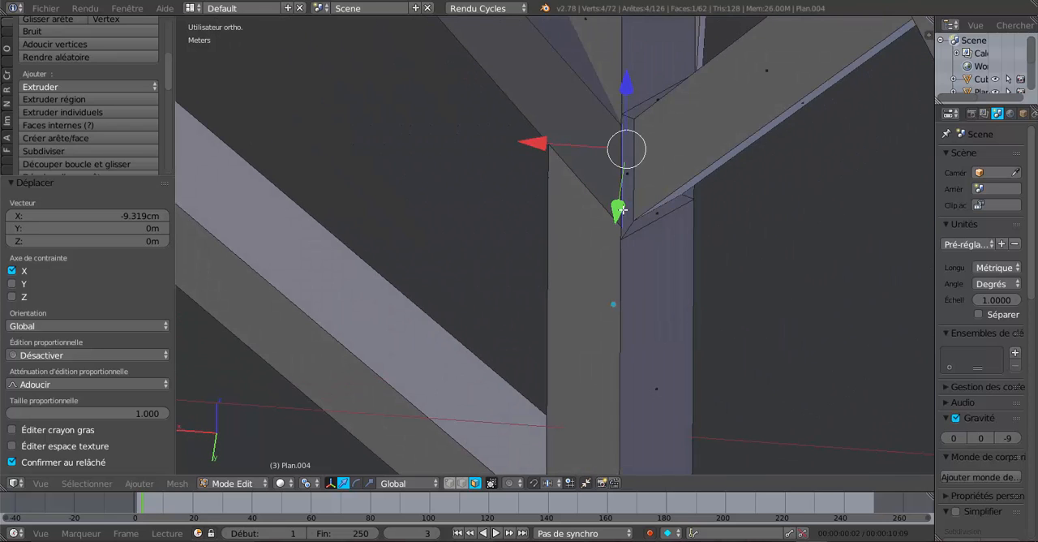
{"action": "middle_click_drag", "start_coordinate": [621, 209], "coordinate": [640, 206]}
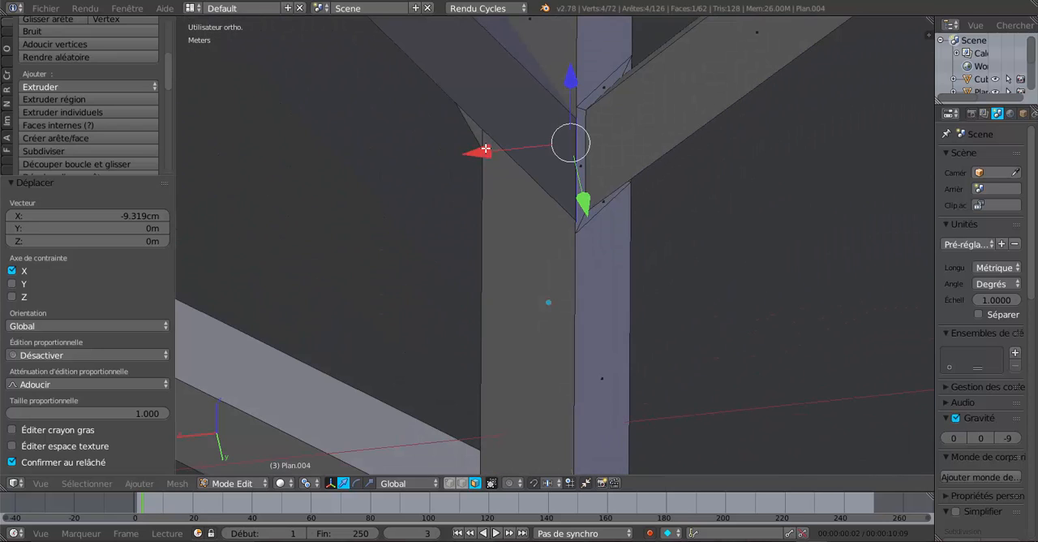
{"action": "left_click_drag", "start_coordinate": [484, 151], "coordinate": [483, 153]}
{"action": "middle_click_drag", "start_coordinate": [576, 244], "coordinate": [742, 264]}
{"action": "key", "text": "Tab"}
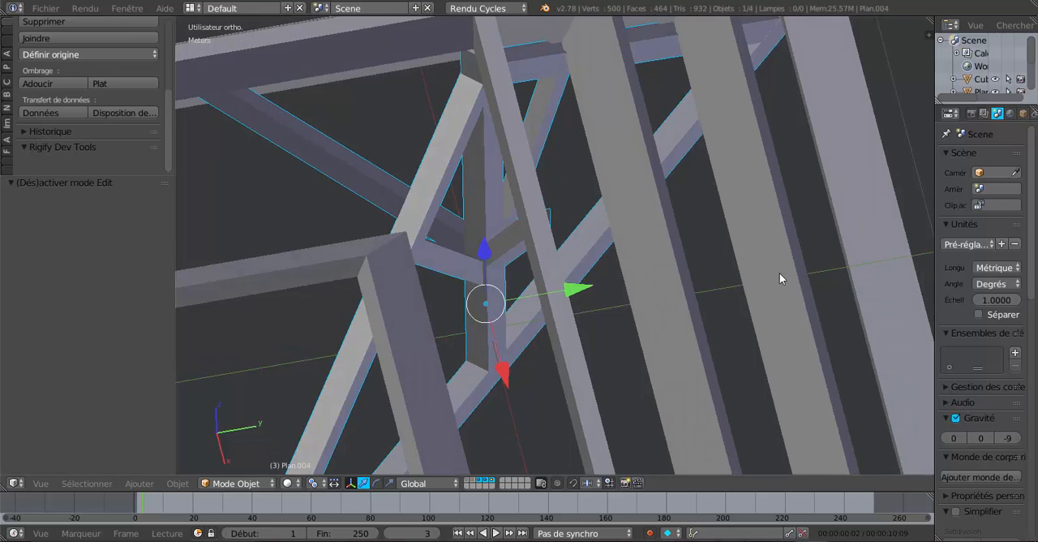
{"action": "key", "text": "KP_7"}
{"action": "key", "text": "z"}
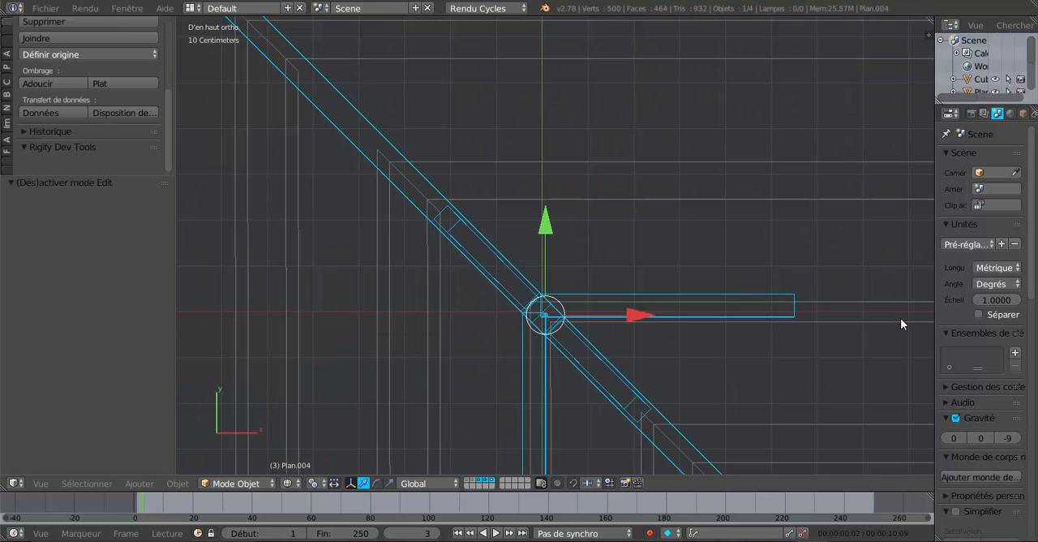
{"action": "middle_click_drag", "start_coordinate": [866, 350], "coordinate": [807, 213], "text": "shift"}
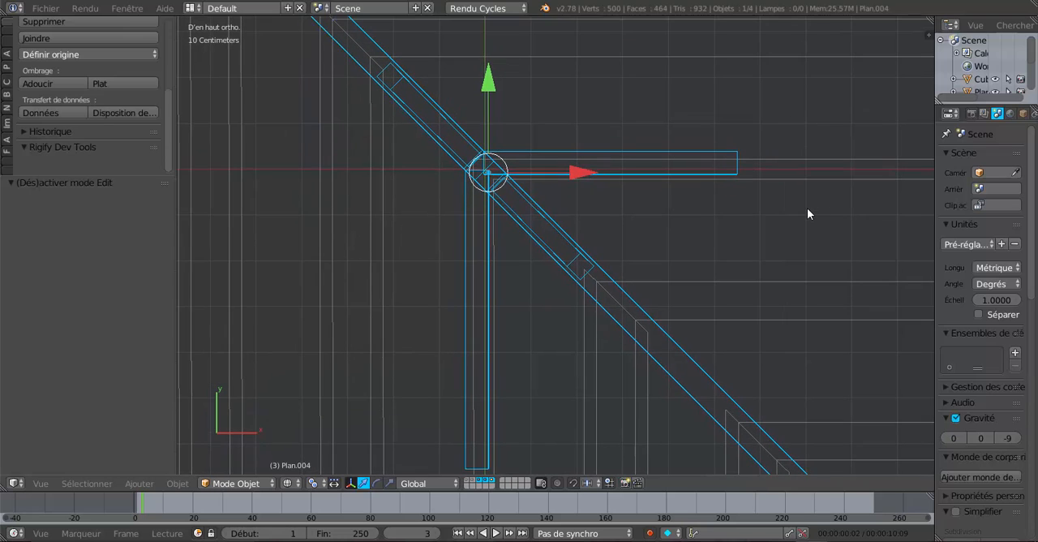
{"action": "middle_click_drag", "start_coordinate": [509, 387], "coordinate": [520, 333], "text": "shift"}
Reopen the corner truss mesh for editing in vertex selection mode and clear the current selection
{"action": "key", "text": "Tab"}
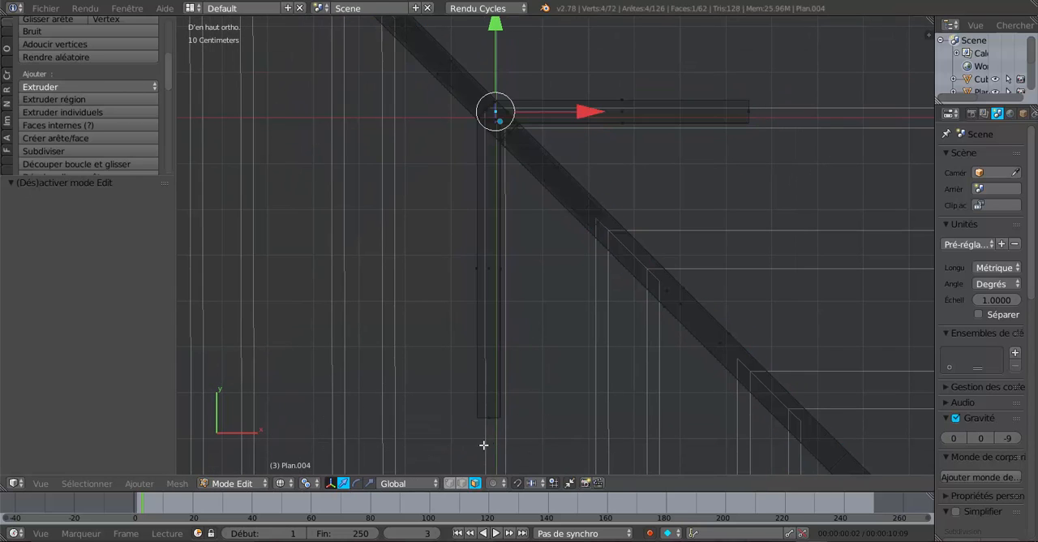
{"action": "key", "text": "c"}
{"action": "key", "text": "Escape"}
{"action": "left_click", "coordinate": [448, 483]}
{"action": "key", "text": "c"}
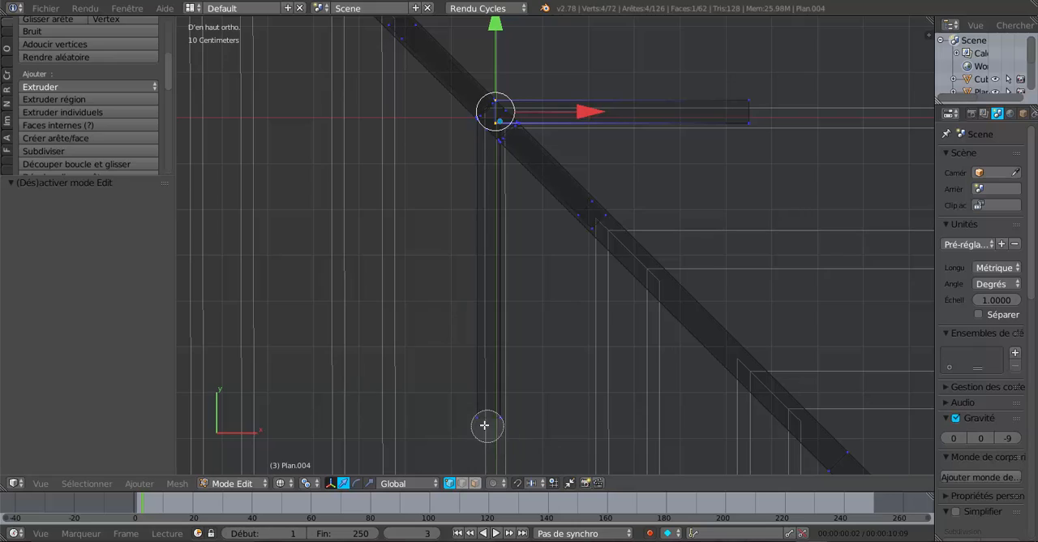
{"action": "left_click_drag", "start_coordinate": [484, 427], "coordinate": [499, 422]}
{"action": "key", "text": "Escape"}
{"action": "middle_click_drag", "start_coordinate": [494, 236], "coordinate": [496, 193]}
{"action": "key", "text": "a"}
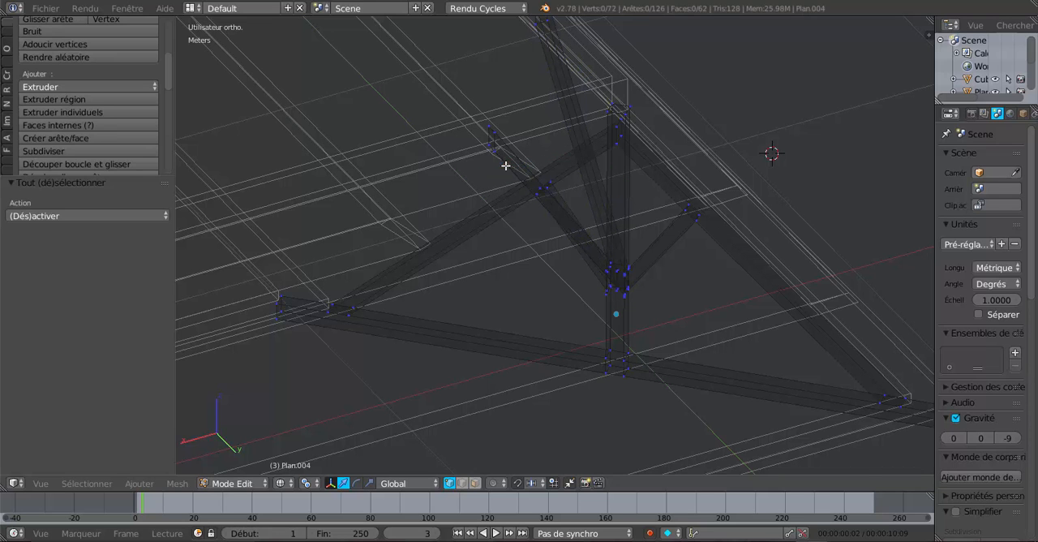
Rotate the upper end vertices of the X-direction brace 88.595° in the rear view to cut the end nearly horizontal
{"action": "right_click", "coordinate": [488, 139]}
{"action": "right_click", "coordinate": [489, 140], "text": "alt"}
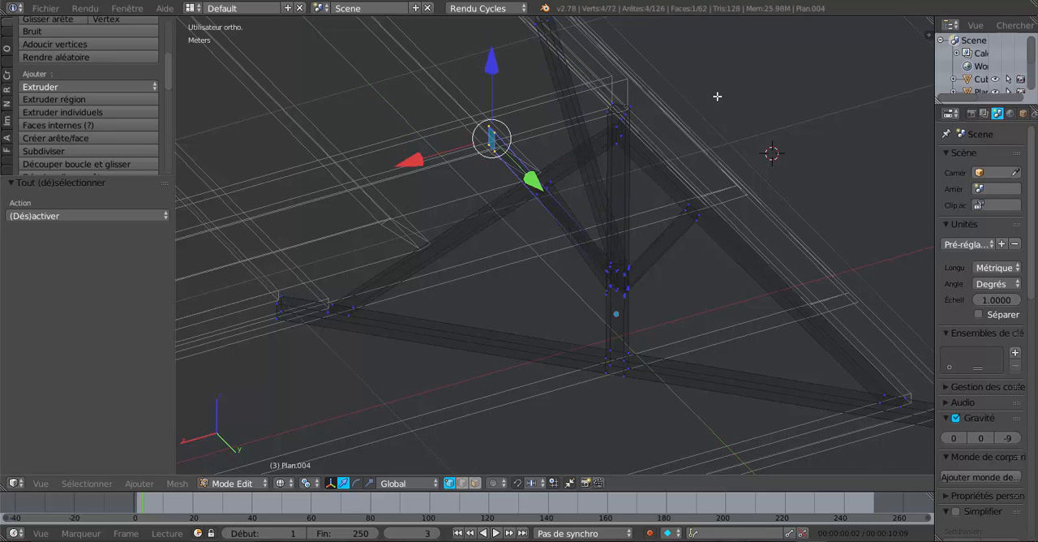
{"action": "key", "text": "ctrl+KP_3"}
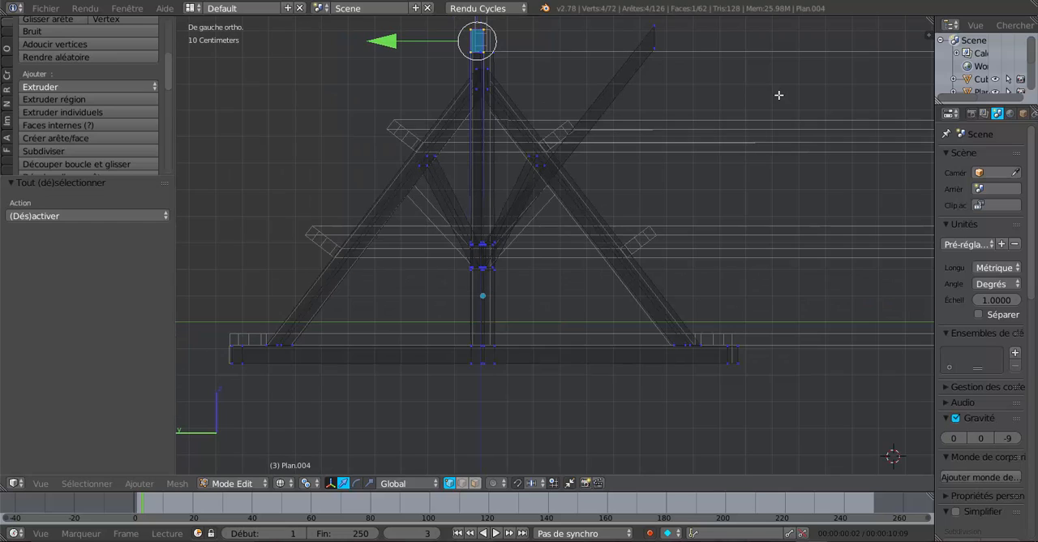
{"action": "key", "text": "KP_3"}
{"action": "key", "text": "ctrl+KP_1"}
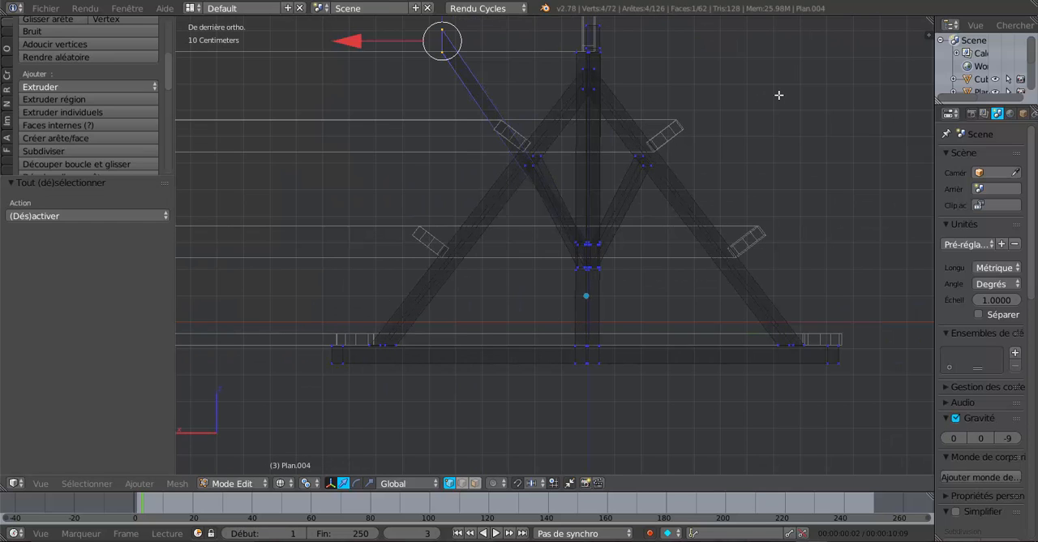
{"action": "middle_click_drag", "start_coordinate": [792, 90], "coordinate": [864, 239], "text": "shift"}
{"action": "scroll", "coordinate": [553, 291], "scroll_direction": "up", "scroll_amount": 2}
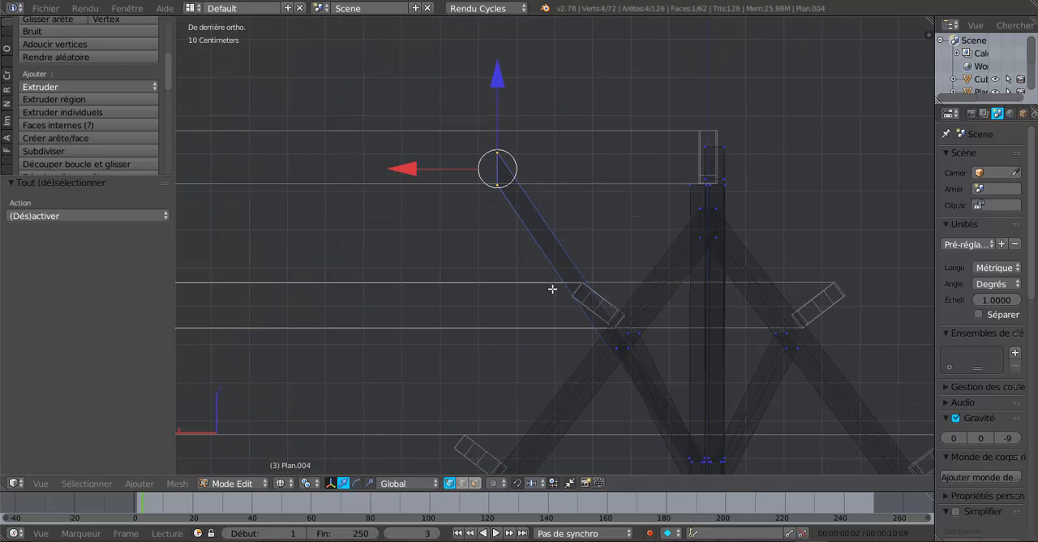
{"action": "key", "text": "r"}
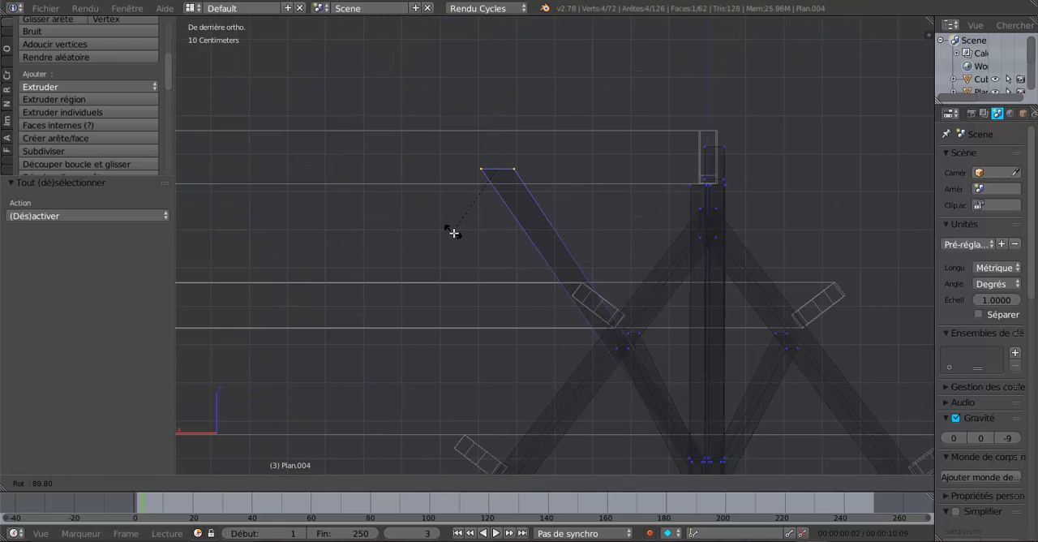
{"action": "left_click", "coordinate": [453, 234]}
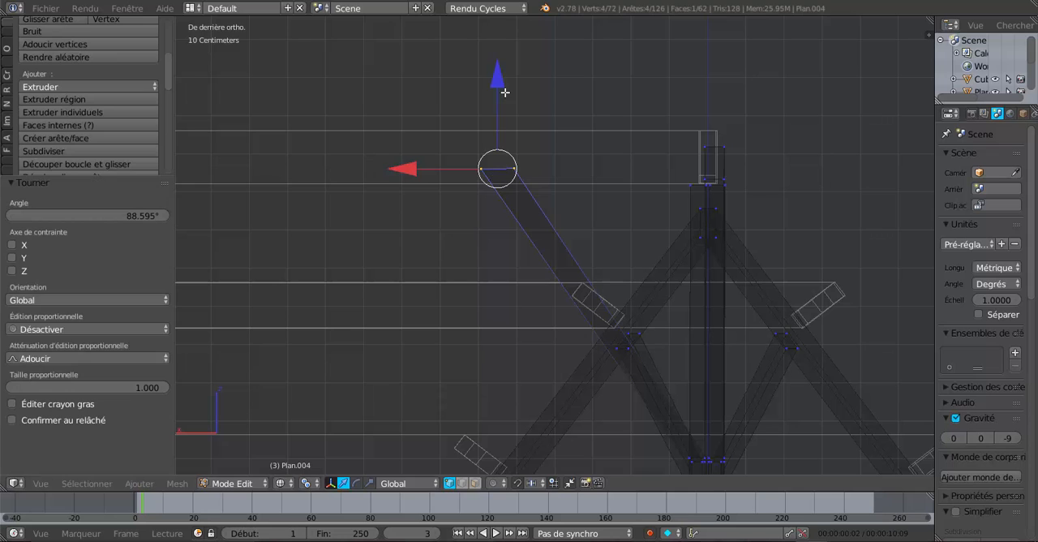
Fit the X-direction brace's upper end to the ridge beam's underside: lower it 4.927 cm, raise it 1.024 cm and rotate it about 1.8°
{"action": "left_click_drag", "start_coordinate": [503, 91], "coordinate": [505, 103]}
{"action": "scroll", "coordinate": [489, 168], "scroll_direction": "up", "scroll_amount": 6}
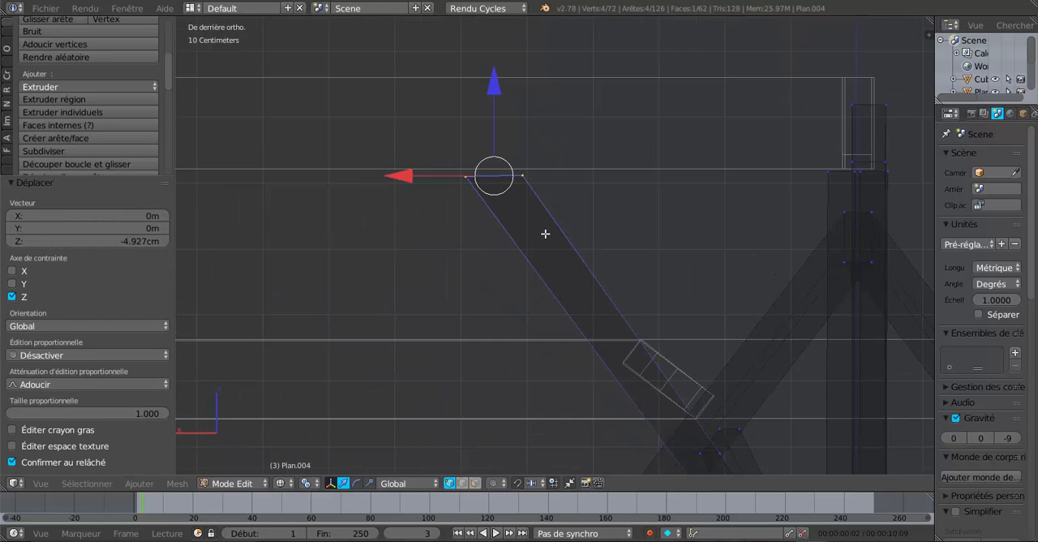
{"action": "left_click_drag", "start_coordinate": [561, 139], "coordinate": [565, 122]}
{"action": "scroll", "coordinate": [698, 222], "scroll_direction": "up", "scroll_amount": 5}
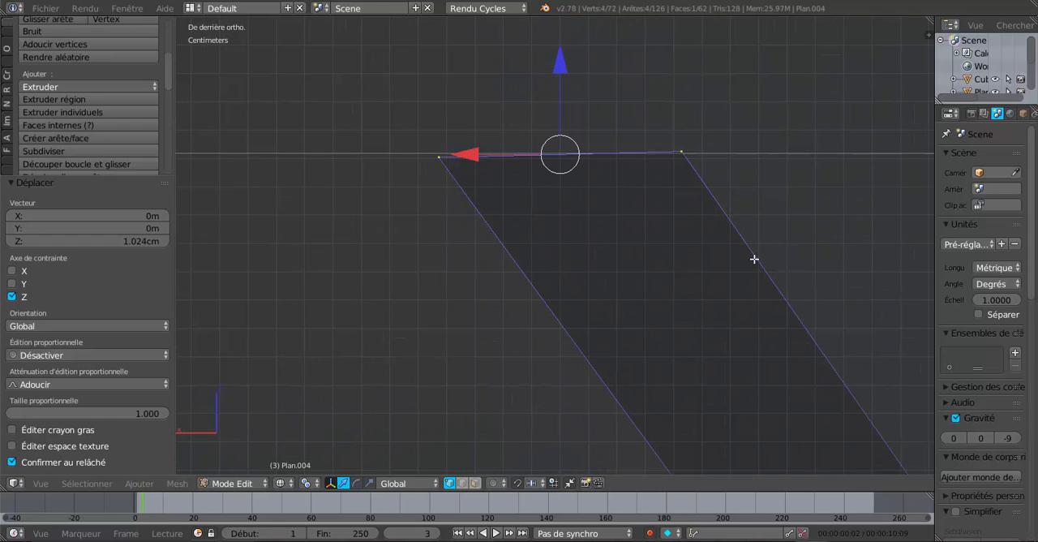
{"action": "key", "text": "r"}
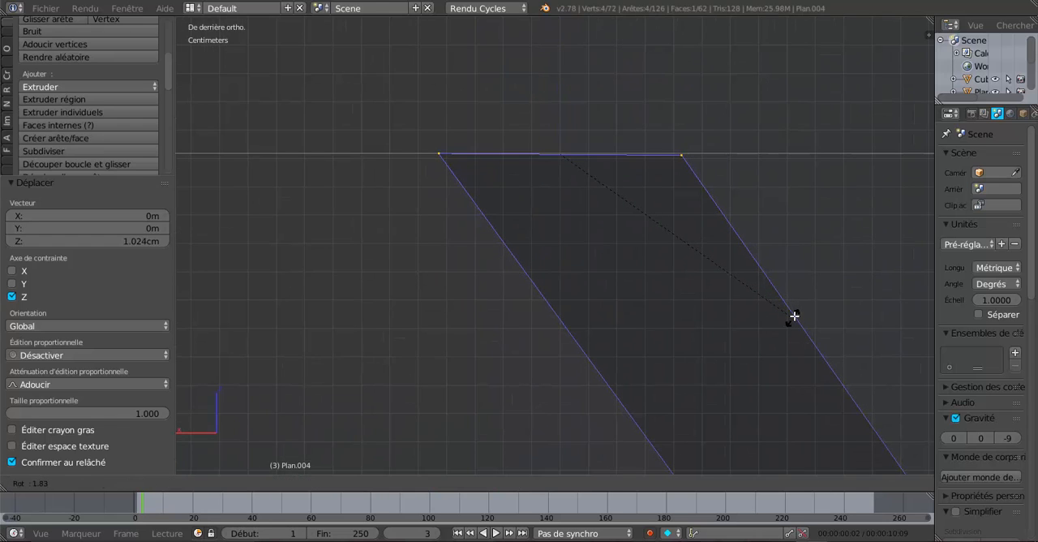
{"action": "left_click", "coordinate": [795, 315]}
{"action": "left_click_drag", "start_coordinate": [560, 70], "coordinate": [560, 74]}
Select the upper end vertices of the Y-direction brace and rotate them about 90° in the right view
{"action": "scroll", "coordinate": [665, 182], "scroll_direction": "down", "scroll_amount": 6}
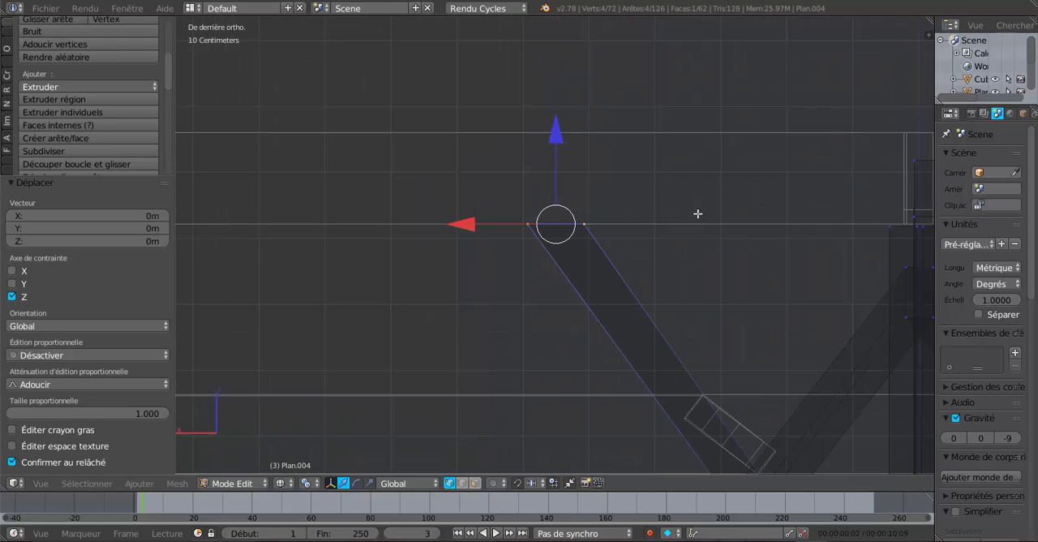
{"action": "middle_click_drag", "start_coordinate": [729, 243], "coordinate": [584, 247]}
{"action": "key", "text": "a"}
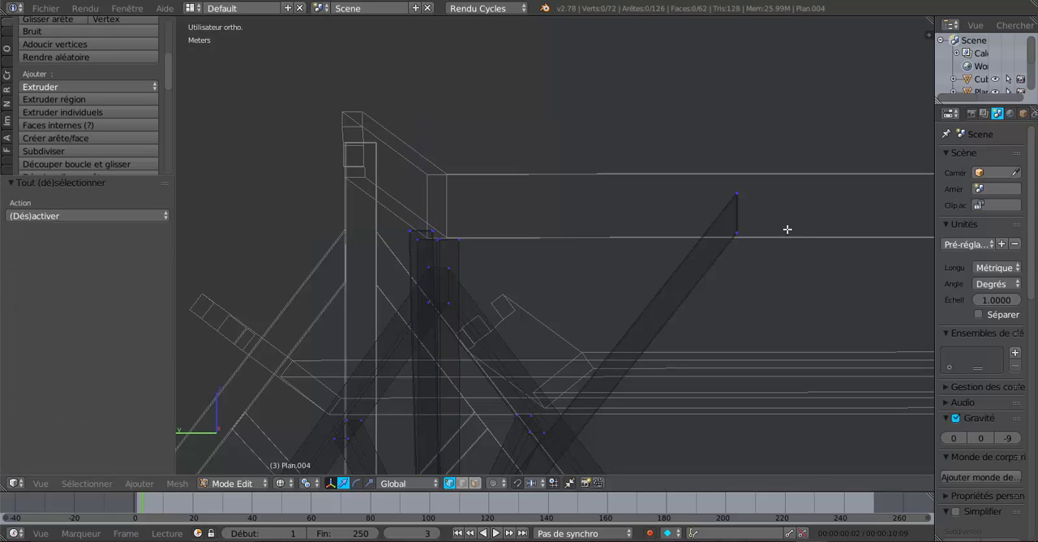
{"action": "key", "text": "c"}
{"action": "left_click_drag", "start_coordinate": [742, 184], "coordinate": [748, 265]}
{"action": "right_click", "coordinate": [794, 285]}
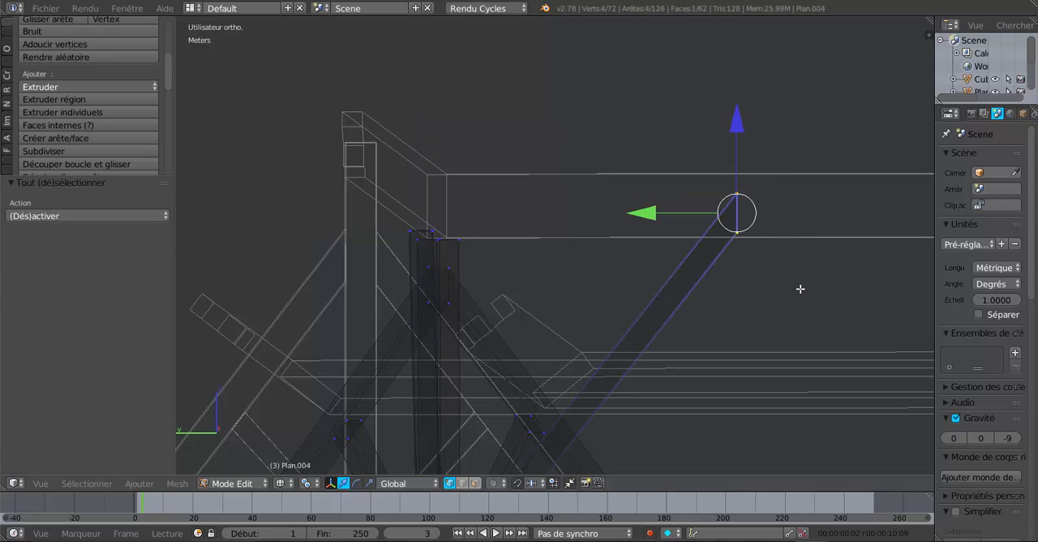
{"action": "key", "text": "KP_1"}
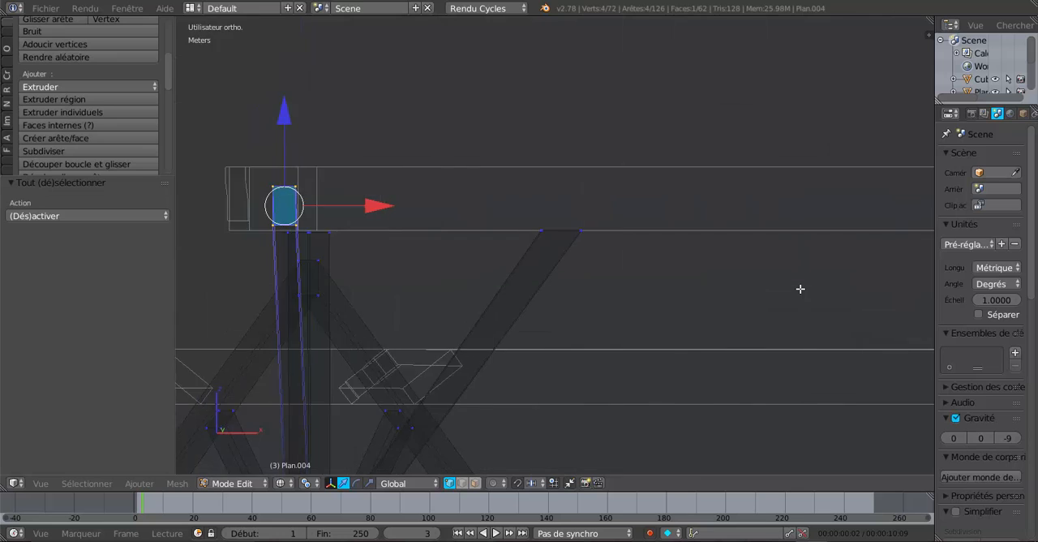
{"action": "key", "text": "KP_3"}
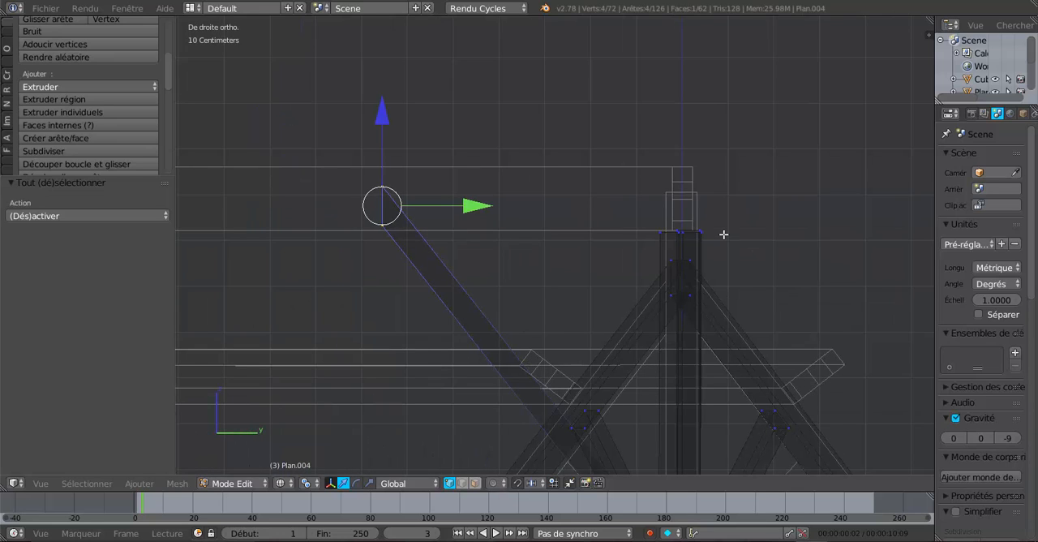
{"action": "key", "text": "r"}
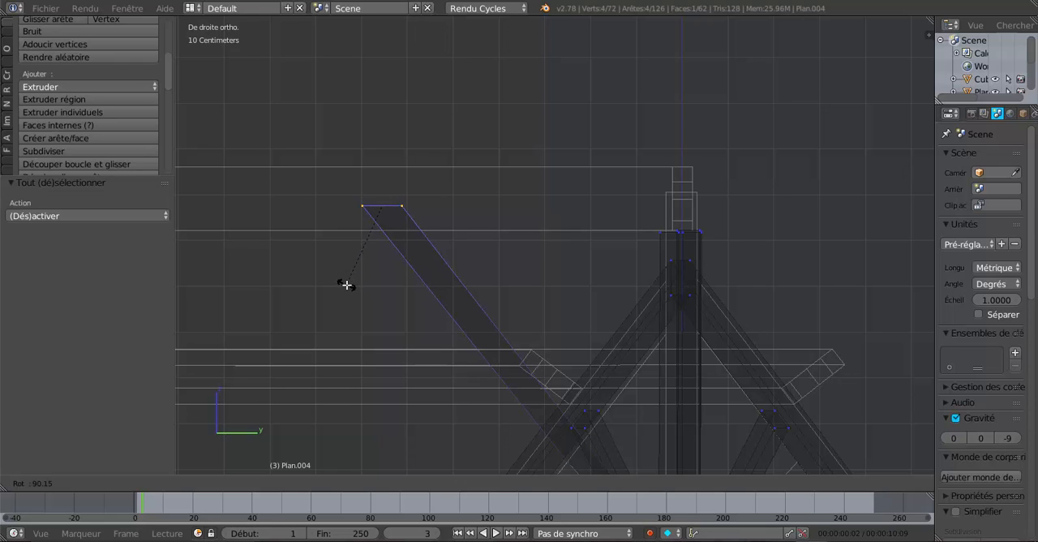
{"action": "left_click", "coordinate": [346, 285]}
Lower the Y-direction brace's upper end 5.946 cm along Z, then raise it 4.916 mm to meet the ridge beam's underside
{"action": "left_click_drag", "start_coordinate": [386, 134], "coordinate": [389, 160]}
{"action": "scroll", "coordinate": [377, 197], "scroll_direction": "up", "scroll_amount": 3}
{"action": "middle_click_drag", "start_coordinate": [456, 246], "coordinate": [680, 279], "text": "shift"}
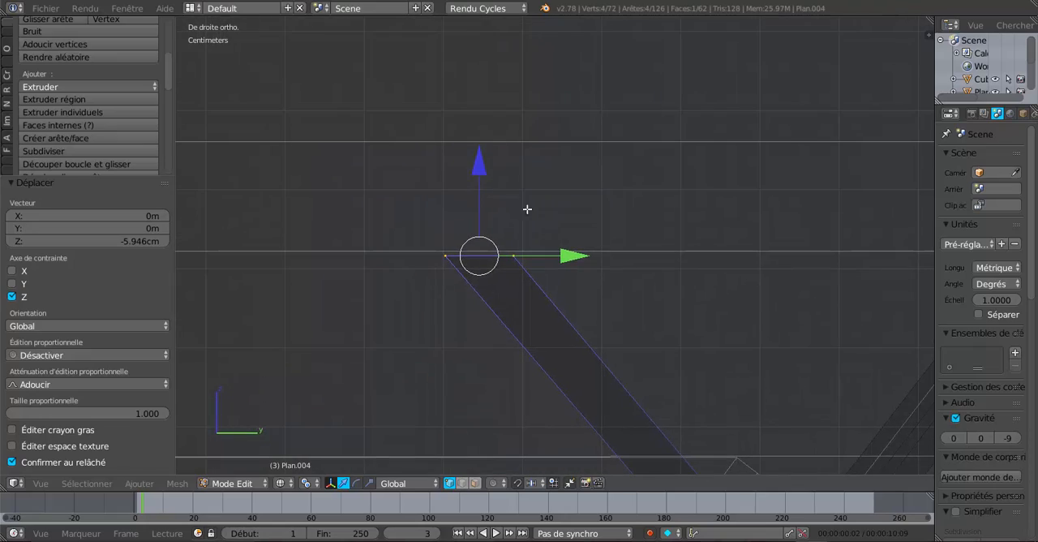
{"action": "left_click_drag", "start_coordinate": [485, 165], "coordinate": [485, 162]}
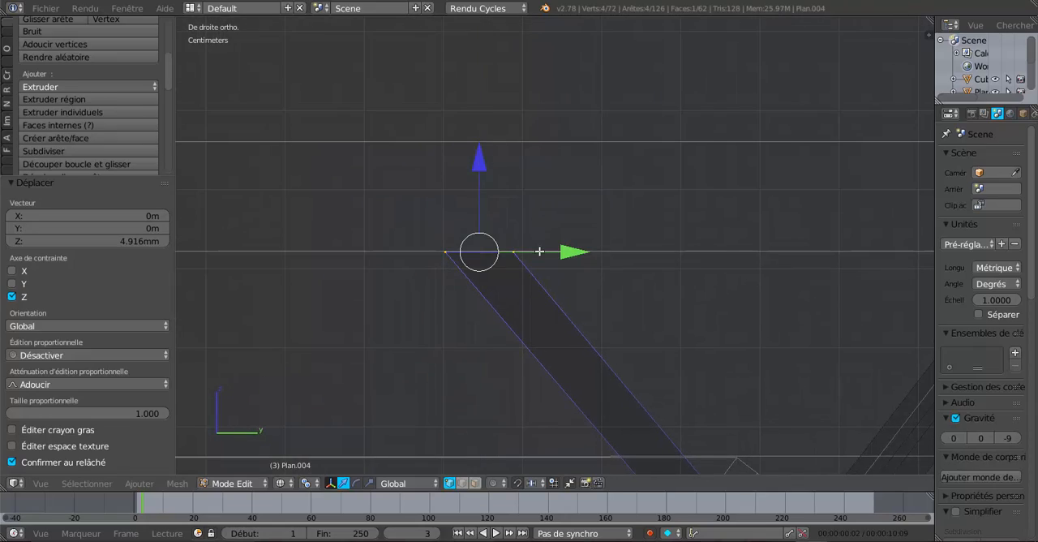
Leave mesh editing and inspect both braces under the ridge beams in solid shading, from the side and from above
{"action": "key", "text": "Tab"}
{"action": "middle_click_drag", "start_coordinate": [485, 161], "coordinate": [587, 303]}
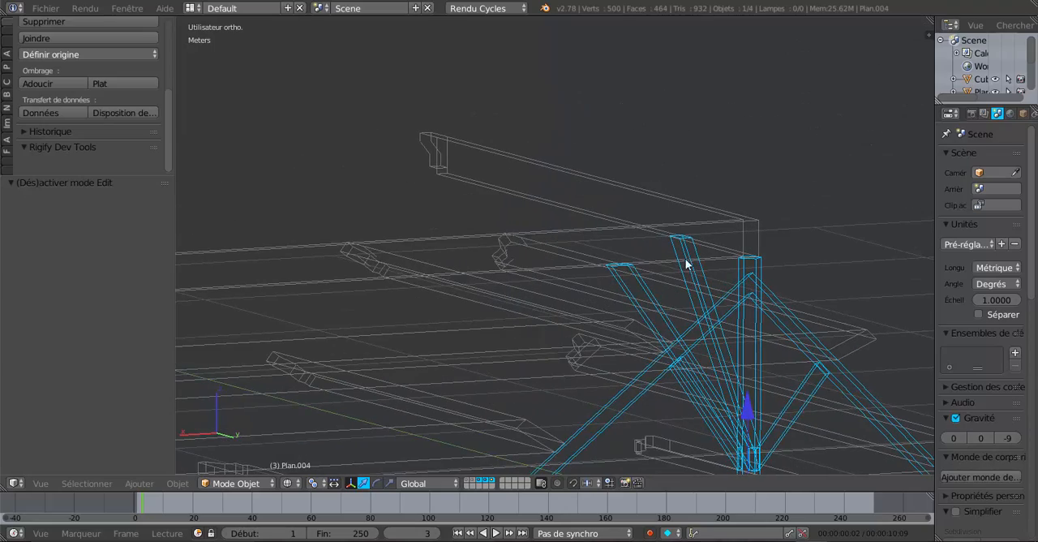
{"action": "key", "text": "z"}
{"action": "mouse_move", "coordinate": [680, 302]}
{"action": "middle_mouse_down"}
{"action": "mouse_move", "coordinate": [744, 349]}
{"action": "mouse_move", "coordinate": [819, 327]}
{"action": "mouse_move", "coordinate": [862, 291]}
{"action": "mouse_move", "coordinate": [800, 287]}
{"action": "mouse_move", "coordinate": [865, 301]}
{"action": "mouse_move", "coordinate": [709, 292]}
{"action": "mouse_move", "coordinate": [836, 277]}
{"action": "mouse_move", "coordinate": [745, 269]}
{"action": "middle_mouse_up"}
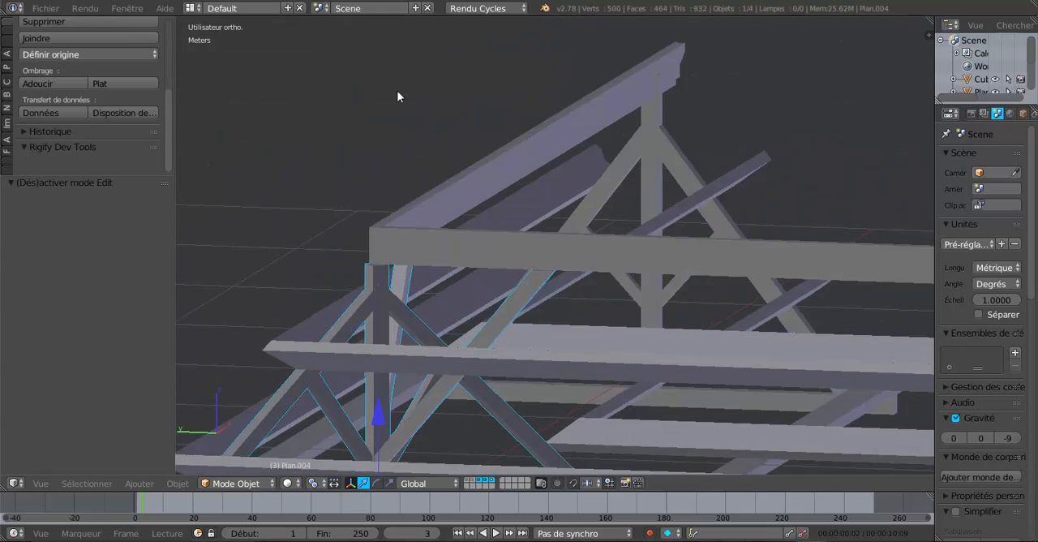
{"action": "key", "text": "KP_7"}
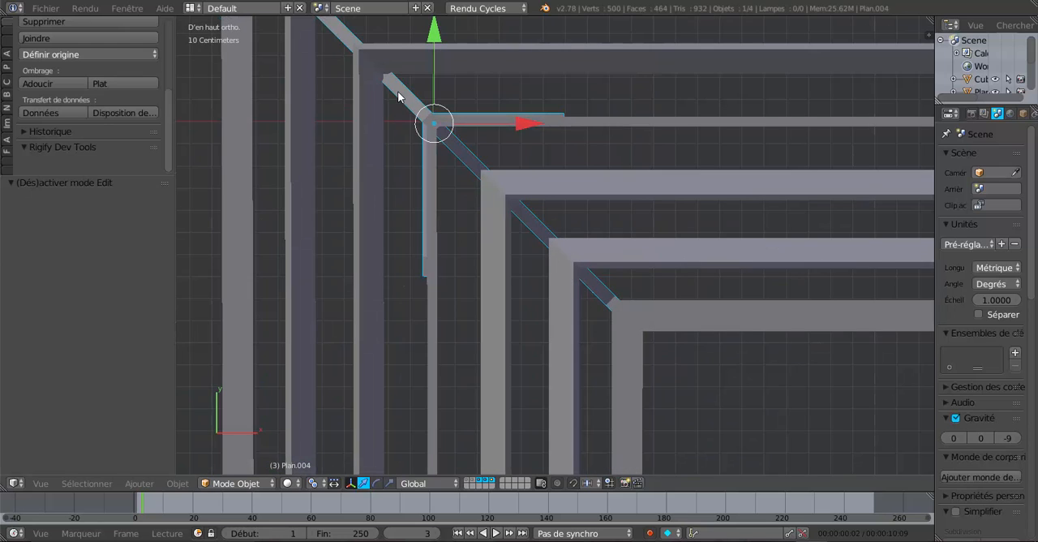
Select the four upper end vertices of the X-direction brace in the wireframe top view and move them 10.569 cm along X
{"action": "key", "text": "z"}
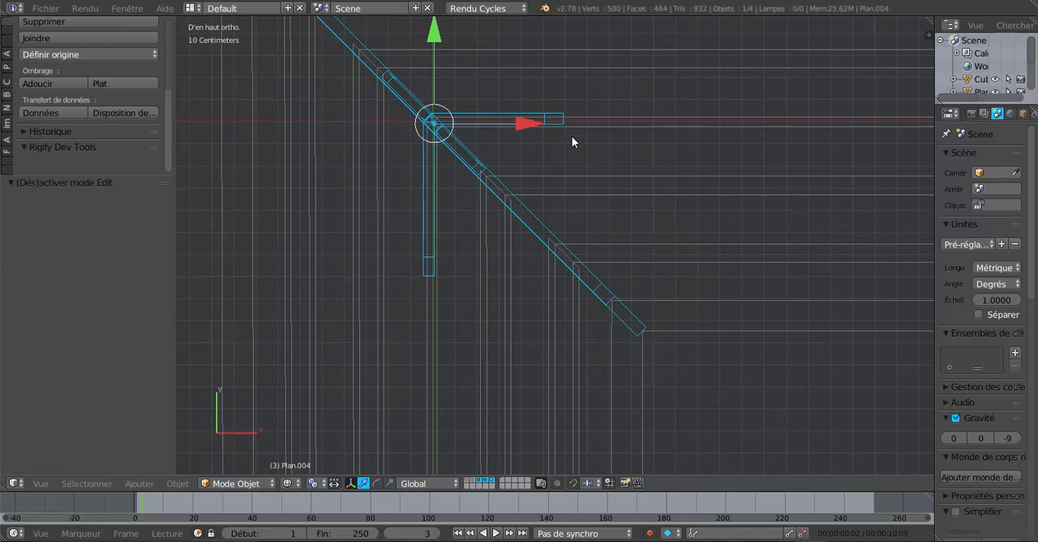
{"action": "key", "text": "Tab"}
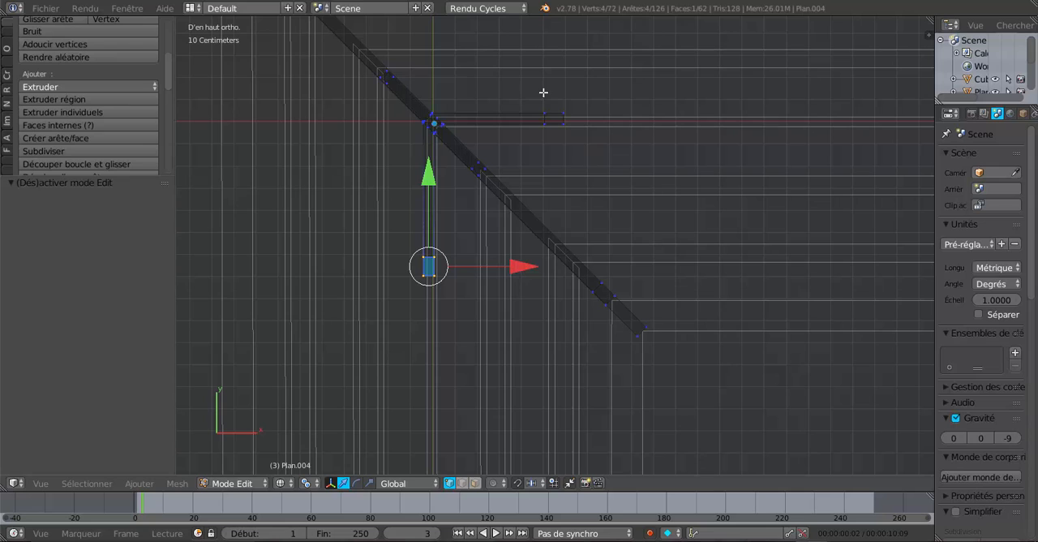
{"action": "left_click", "coordinate": [591, 167]}
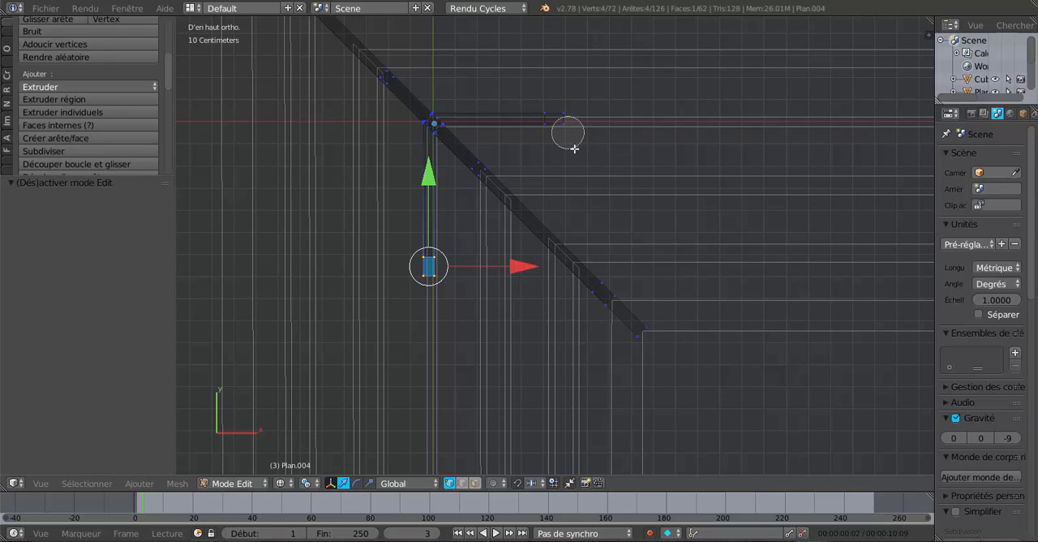
{"action": "right_click", "coordinate": [574, 153]}
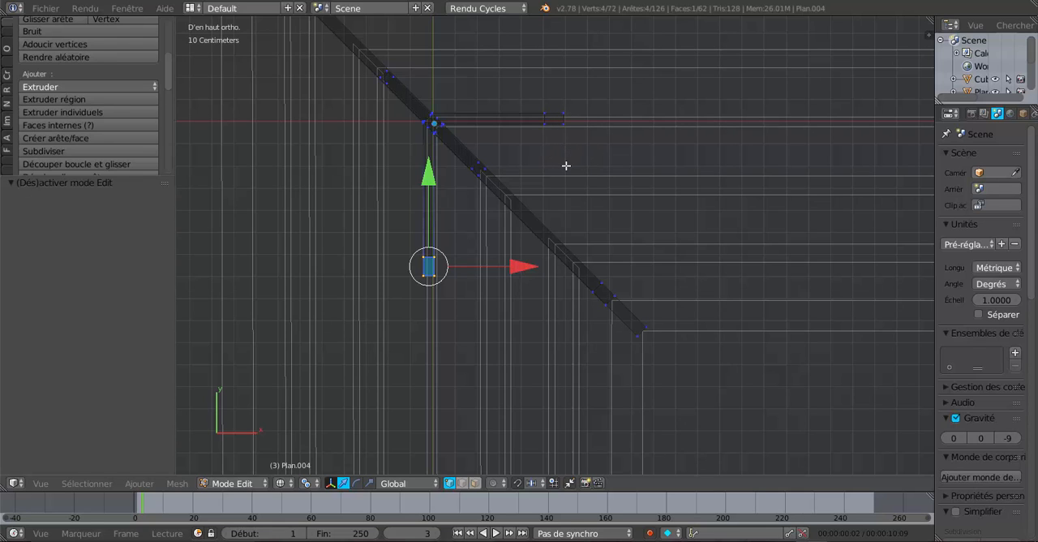
{"action": "key", "text": "a"}
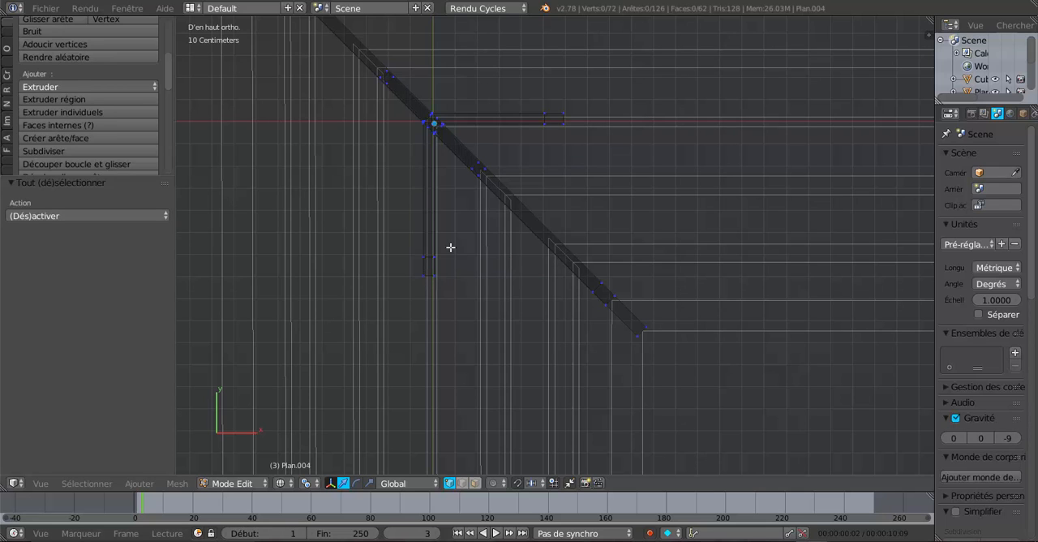
{"action": "key", "text": "a"}
{"action": "key", "text": "a"}
{"action": "key", "text": "c"}
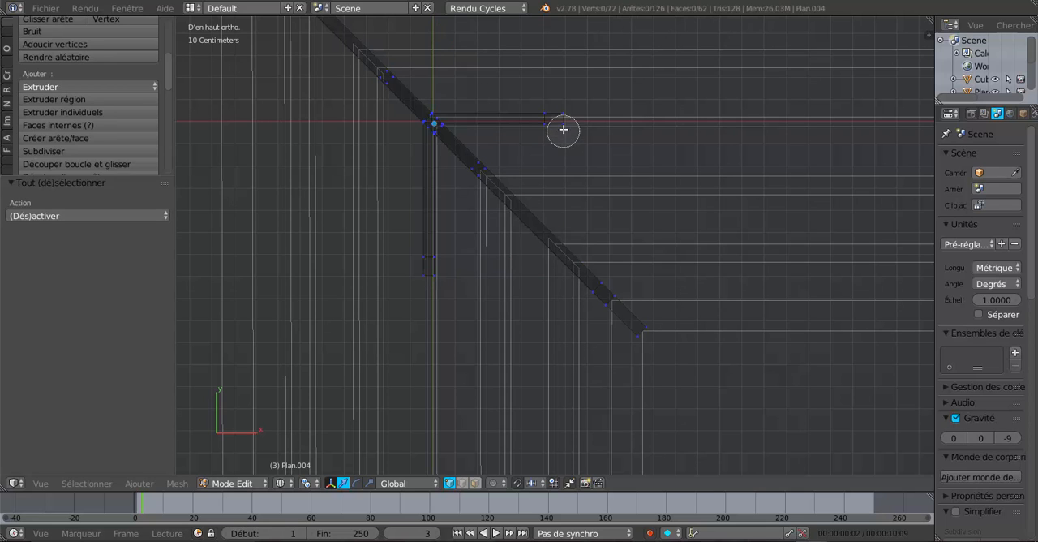
{"action": "left_click", "coordinate": [554, 120]}
{"action": "right_click", "coordinate": [573, 118]}
{"action": "left_click_drag", "start_coordinate": [645, 118], "coordinate": [667, 119]}
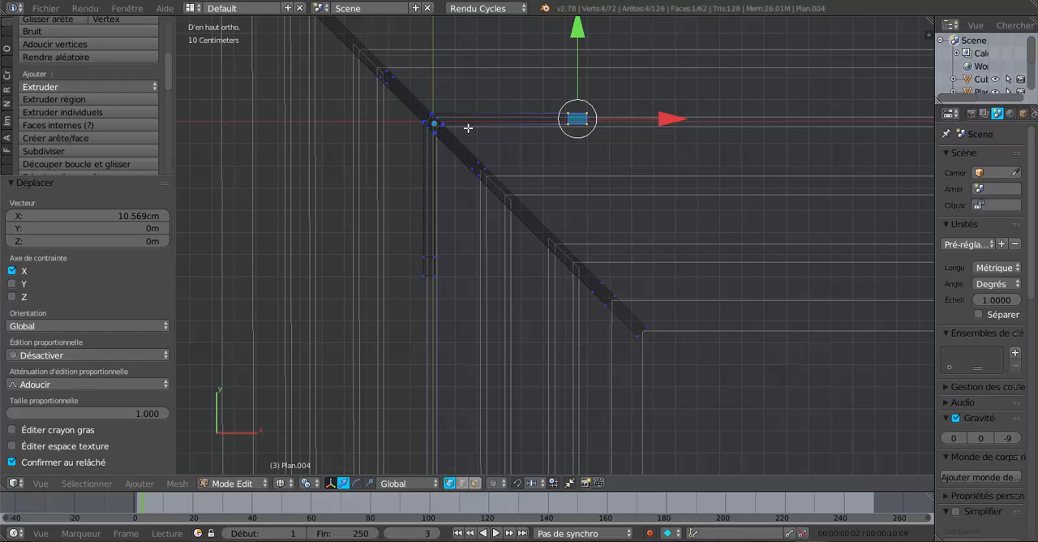
{"action": "key", "text": "Tab"}
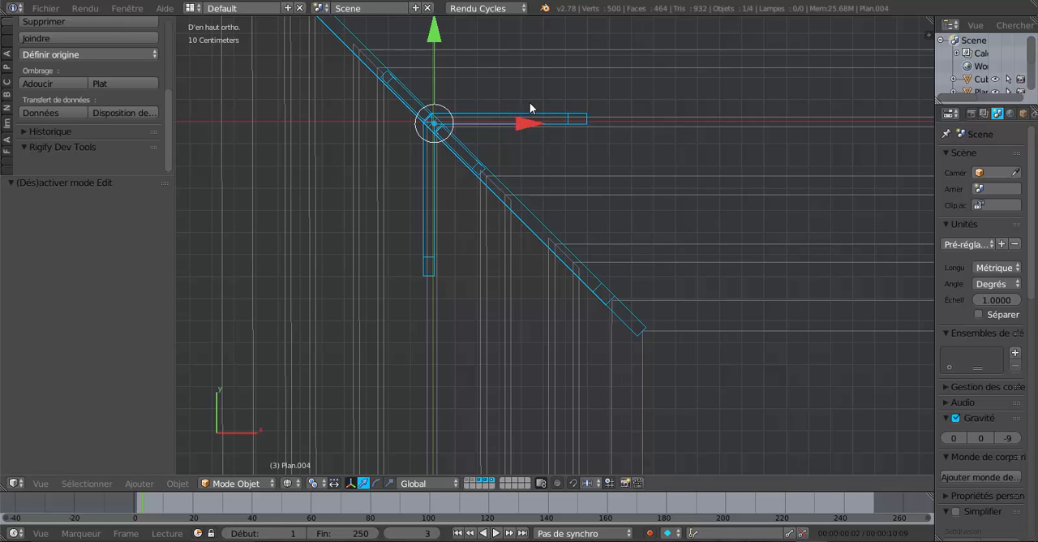
Inspect the X-direction brace's upper end against the ridge beam's underside in solid shading, then leave mesh editing
{"action": "key", "text": "Tab"}
{"action": "mouse_move", "coordinate": [606, 174]}
{"action": "middle_mouse_down"}
{"action": "mouse_move", "coordinate": [598, 139]}
{"action": "mouse_move", "coordinate": [592, 171]}
{"action": "middle_mouse_up"}
{"action": "key", "text": "z"}
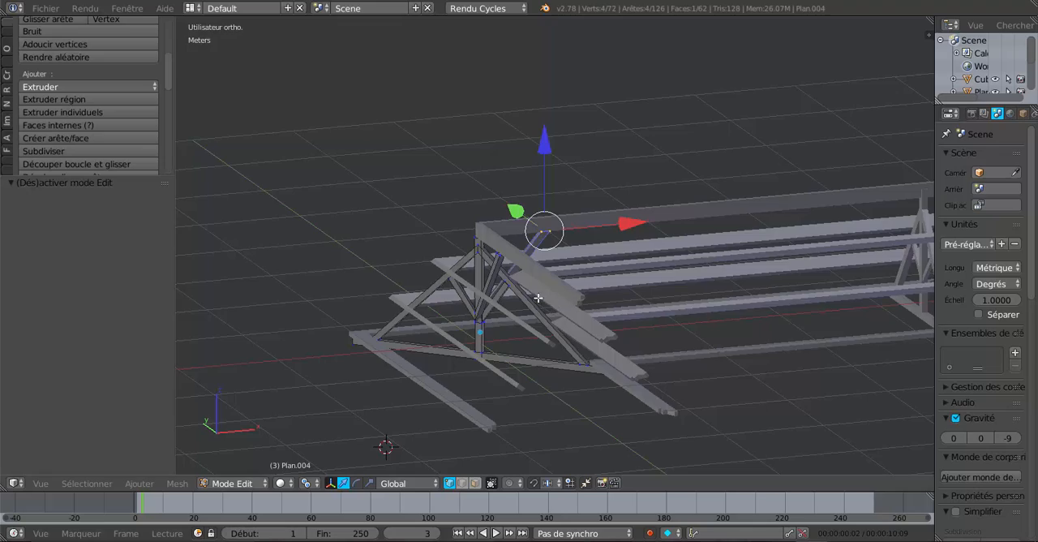
{"action": "mouse_move", "coordinate": [560, 302]}
{"action": "middle_mouse_down"}
{"action": "mouse_move", "coordinate": [572, 308]}
{"action": "mouse_move", "coordinate": [419, 319]}
{"action": "mouse_move", "coordinate": [347, 312]}
{"action": "middle_mouse_up"}
{"action": "scroll", "coordinate": [576, 284], "scroll_direction": "up", "scroll_amount": 4}
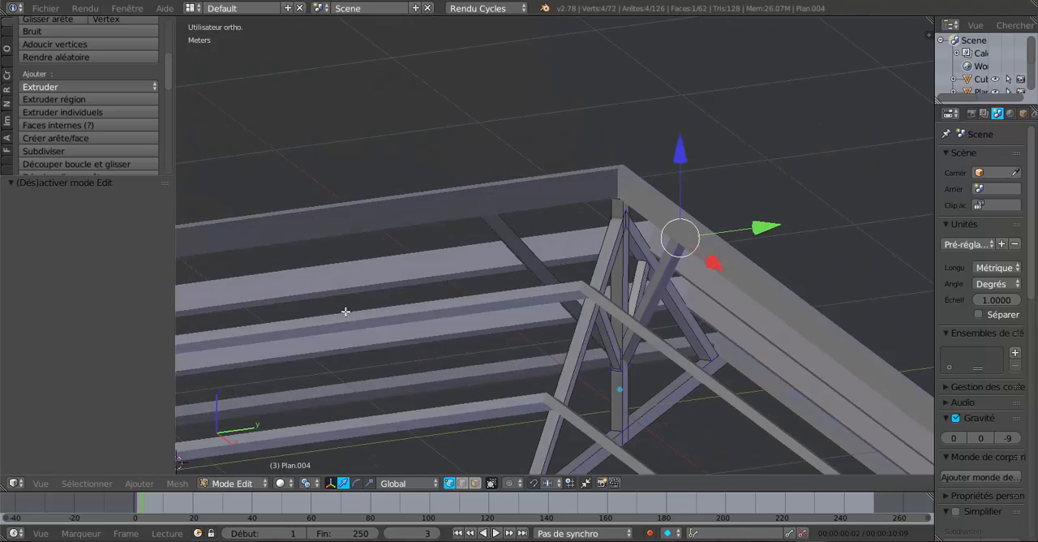
{"action": "scroll", "coordinate": [493, 299], "scroll_direction": "up", "scroll_amount": 3}
{"action": "middle_click_drag", "start_coordinate": [491, 295], "coordinate": [495, 286]}
{"action": "middle_click_drag", "start_coordinate": [596, 271], "coordinate": [690, 313]}
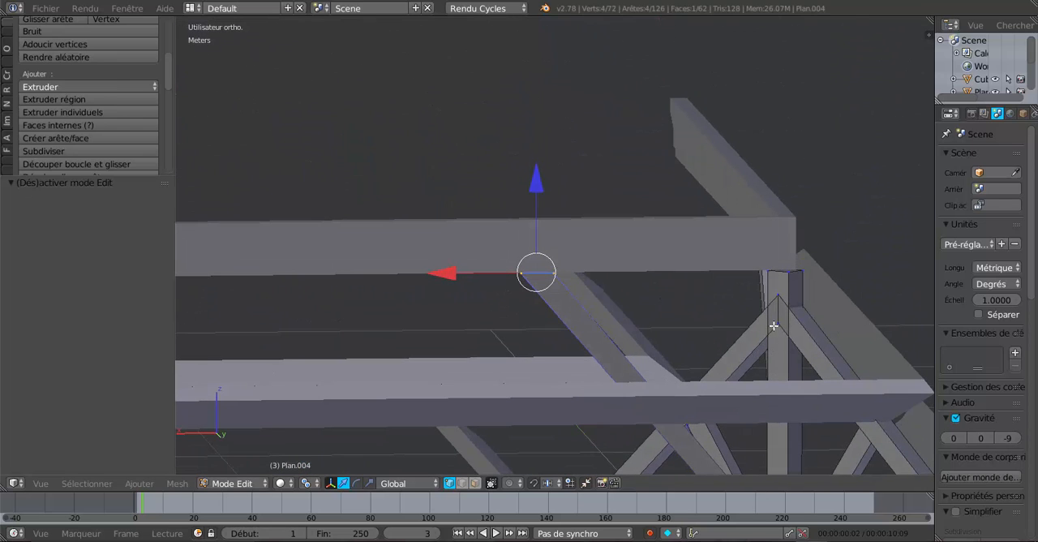
{"action": "key", "text": "Tab"}
Show only the layer holding the corner truss and examine the king post's upper joint in wireframe and solid shading
{"action": "right_click", "coordinate": [657, 243]}
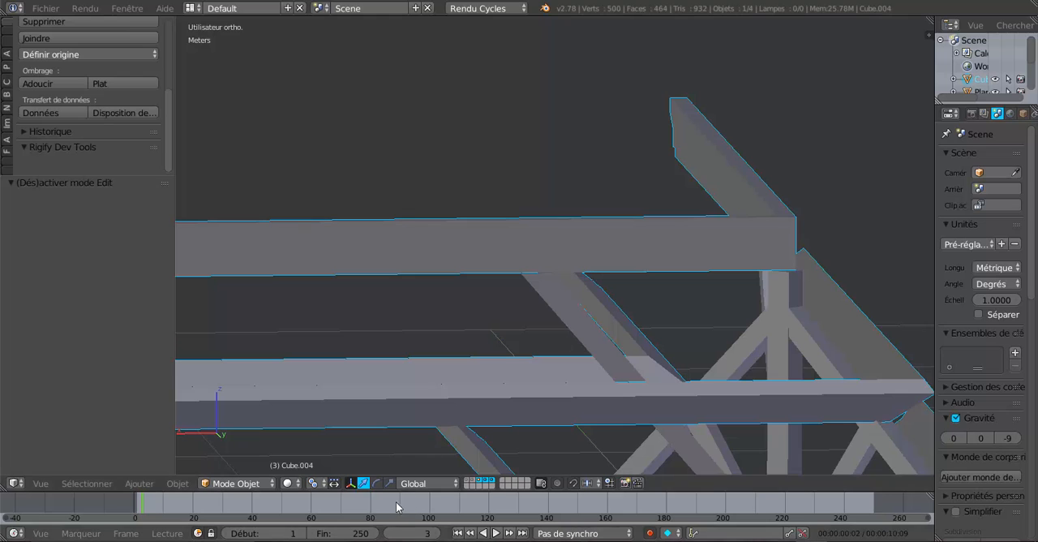
{"action": "left_click", "coordinate": [491, 481]}
{"action": "middle_click_drag", "start_coordinate": [529, 436], "coordinate": [537, 373]}
{"action": "scroll", "coordinate": [539, 370], "scroll_direction": "up", "scroll_amount": 3}
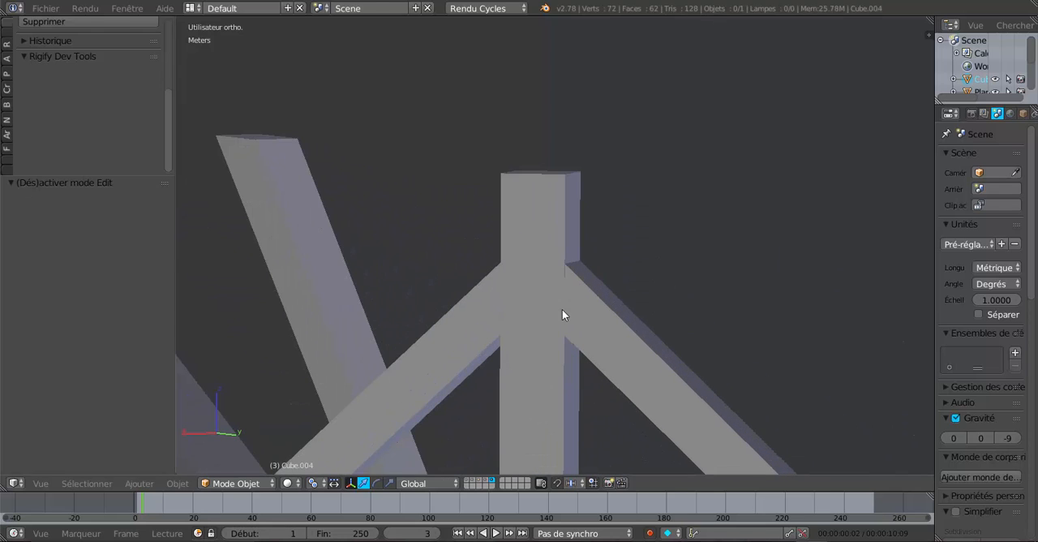
{"action": "key", "text": "z"}
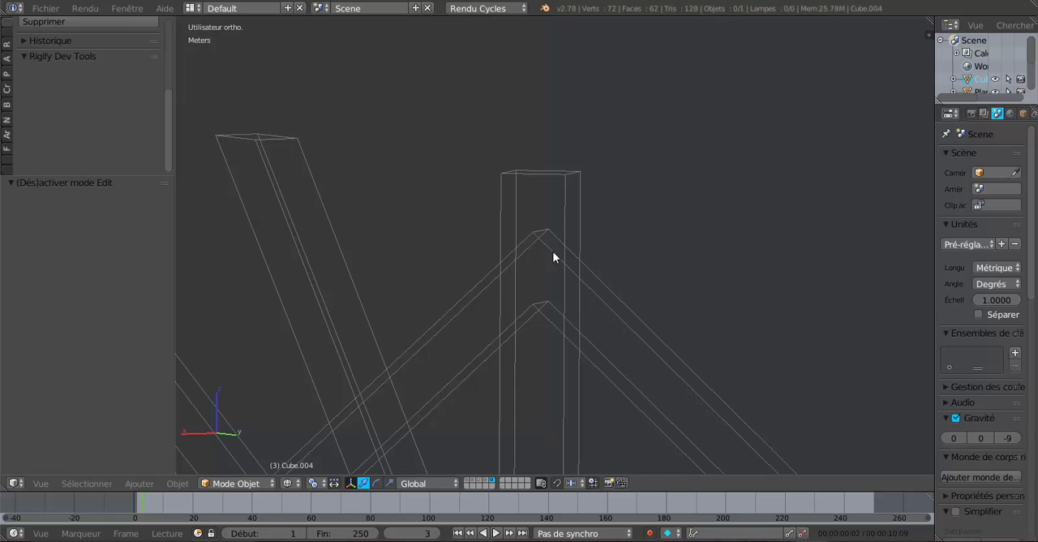
{"action": "middle_click_drag", "start_coordinate": [573, 317], "coordinate": [381, 363]}
{"action": "middle_click_drag", "start_coordinate": [441, 373], "coordinate": [492, 394]}
{"action": "key", "text": "z"}
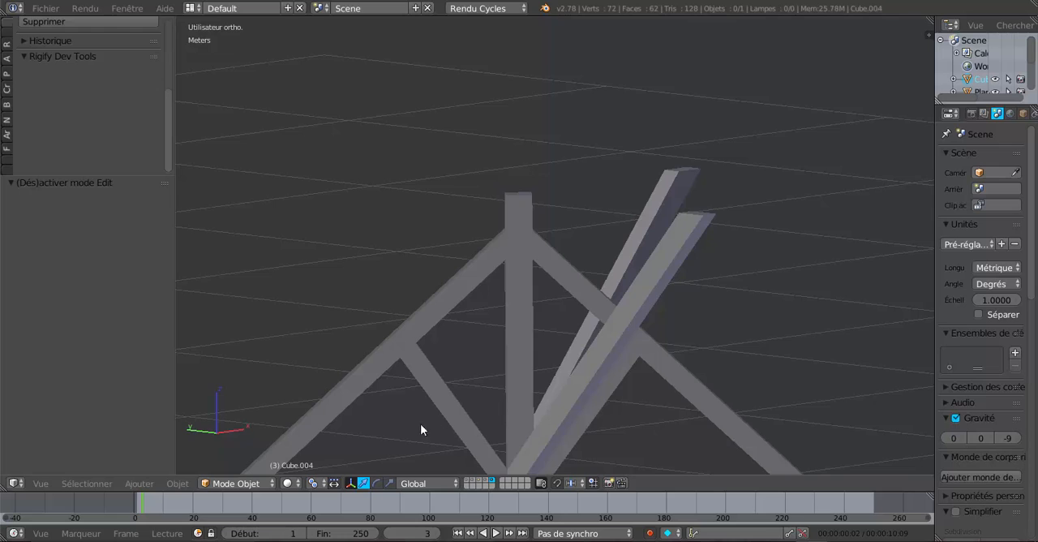
Set the pivot point to individual origins and open the corner truss for mesh editing with face selection in wireframe
{"action": "left_click", "coordinate": [315, 484]}
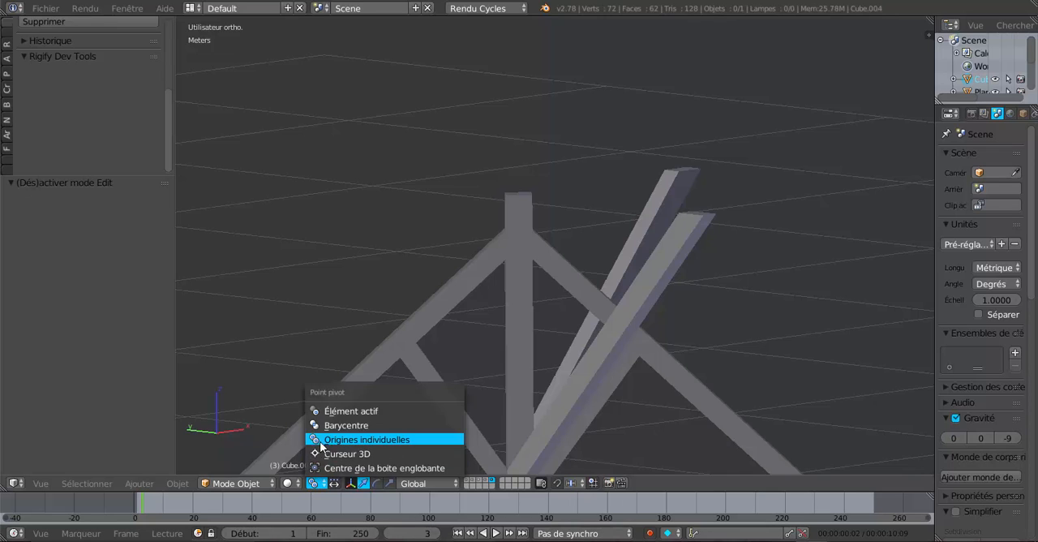
{"action": "left_click", "coordinate": [321, 439]}
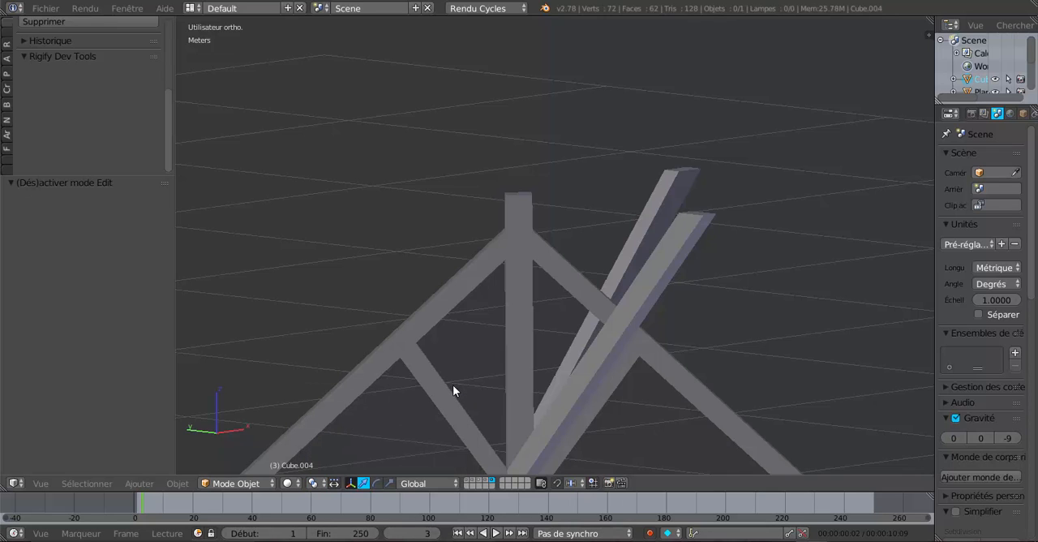
{"action": "right_click", "coordinate": [527, 351]}
{"action": "key", "text": "Tab"}
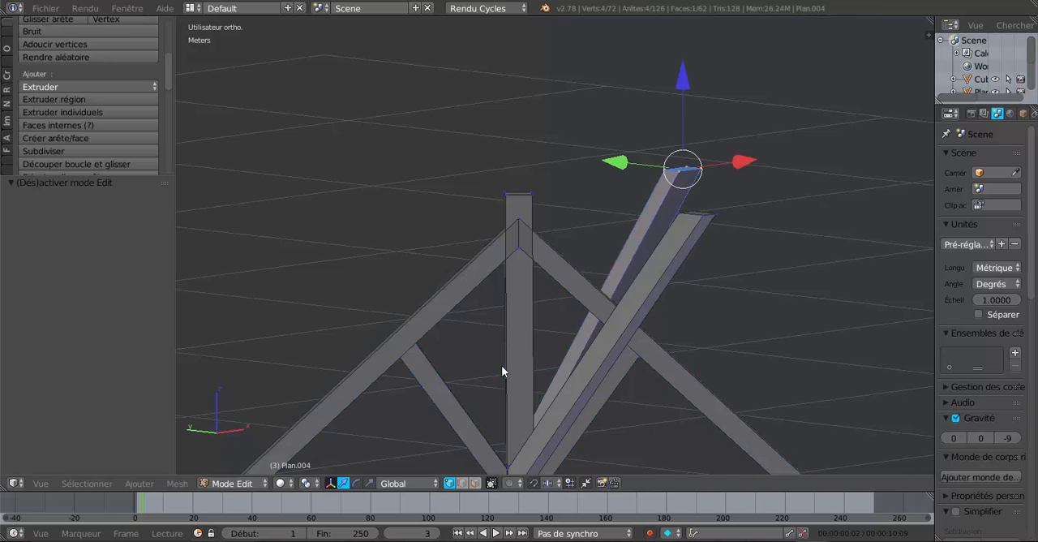
{"action": "middle_click_drag", "start_coordinate": [507, 403], "coordinate": [492, 245], "text": "shift"}
{"action": "middle_click_drag", "start_coordinate": [503, 294], "coordinate": [515, 303]}
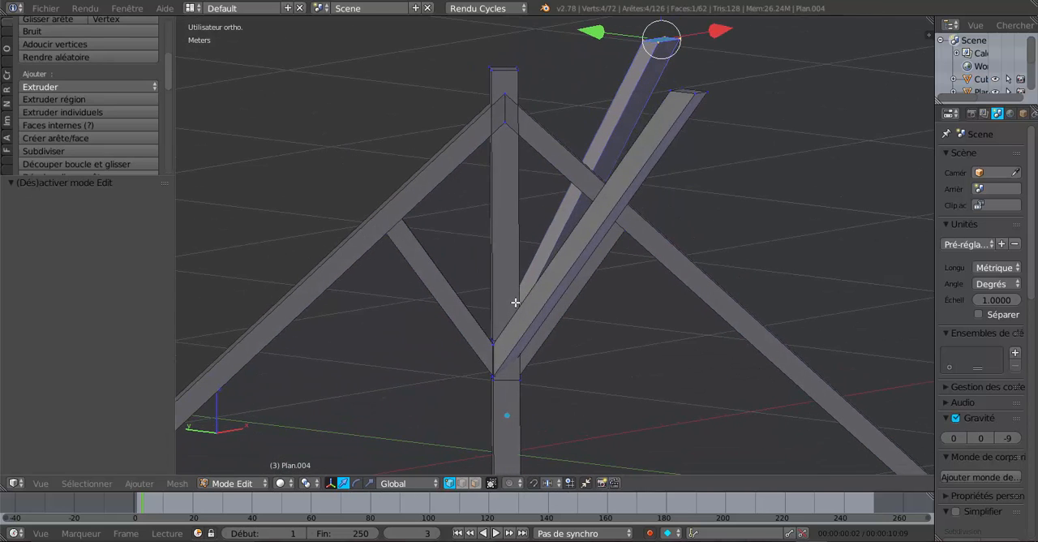
{"action": "middle_click_drag", "start_coordinate": [586, 350], "coordinate": [574, 343]}
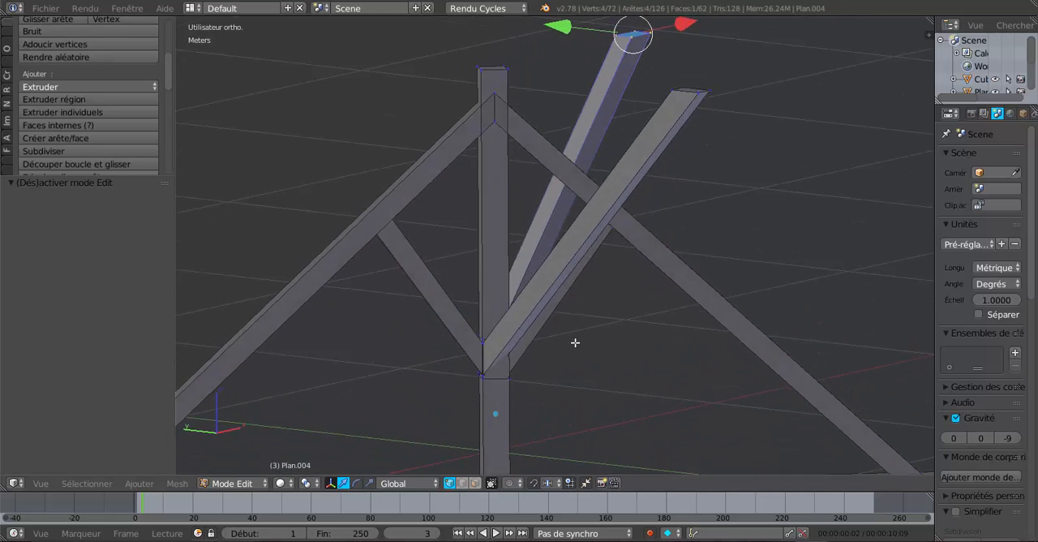
{"action": "left_click", "coordinate": [476, 483]}
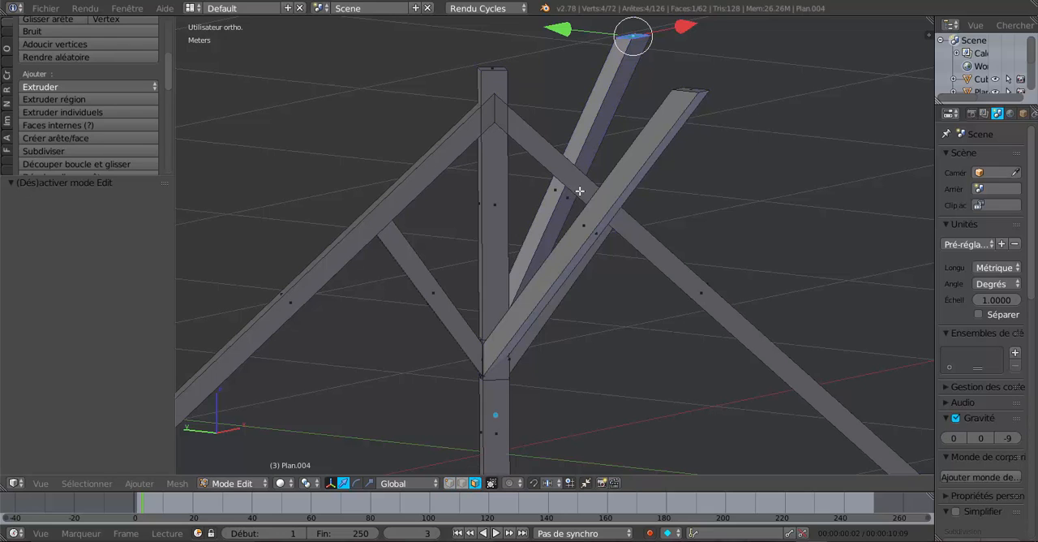
{"action": "key", "text": "z"}
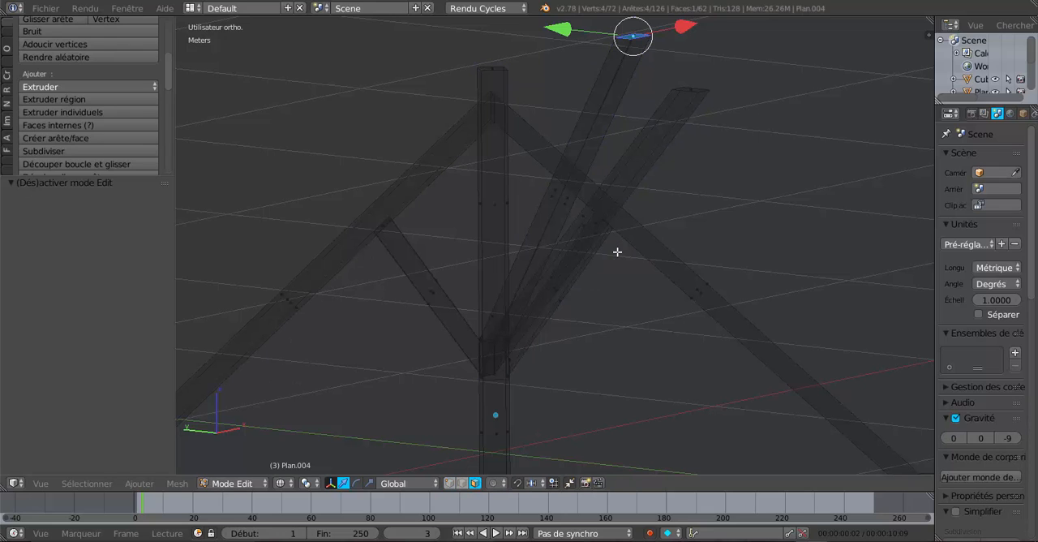
Circle-select the faces of both rafters, the ridge braces, the struts and the lower part of the king post
{"action": "key", "text": "c"}
{"action": "mouse_move", "coordinate": [578, 165]}
{"action": "left_mouse_down"}
{"action": "mouse_move", "coordinate": [649, 226]}
{"action": "mouse_move", "coordinate": [699, 297]}
{"action": "left_mouse_up"}
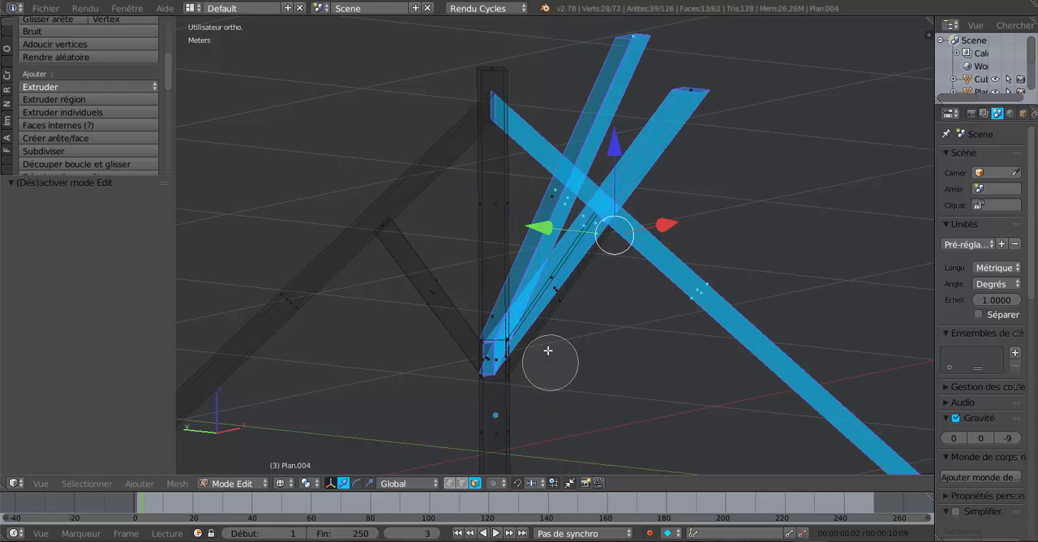
{"action": "mouse_move", "coordinate": [548, 350]}
{"action": "left_mouse_down"}
{"action": "mouse_move", "coordinate": [521, 423]}
{"action": "mouse_move", "coordinate": [458, 434]}
{"action": "left_mouse_up"}
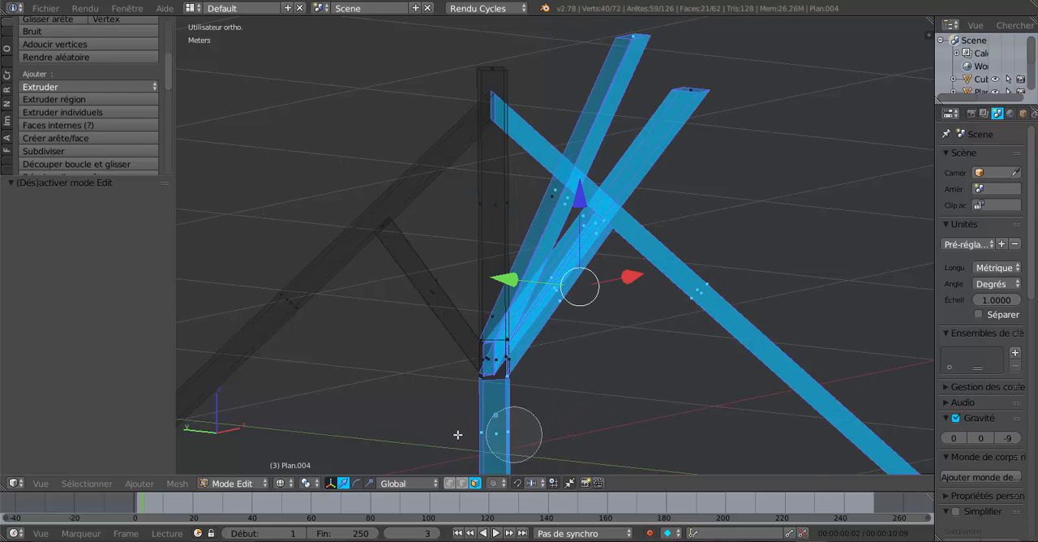
{"action": "left_click_drag", "start_coordinate": [435, 344], "coordinate": [417, 246]}
{"action": "left_click_drag", "start_coordinate": [320, 249], "coordinate": [273, 362]}
{"action": "right_click", "coordinate": [302, 358]}
{"action": "scroll", "coordinate": [302, 358], "scroll_direction": "down", "scroll_amount": 1}
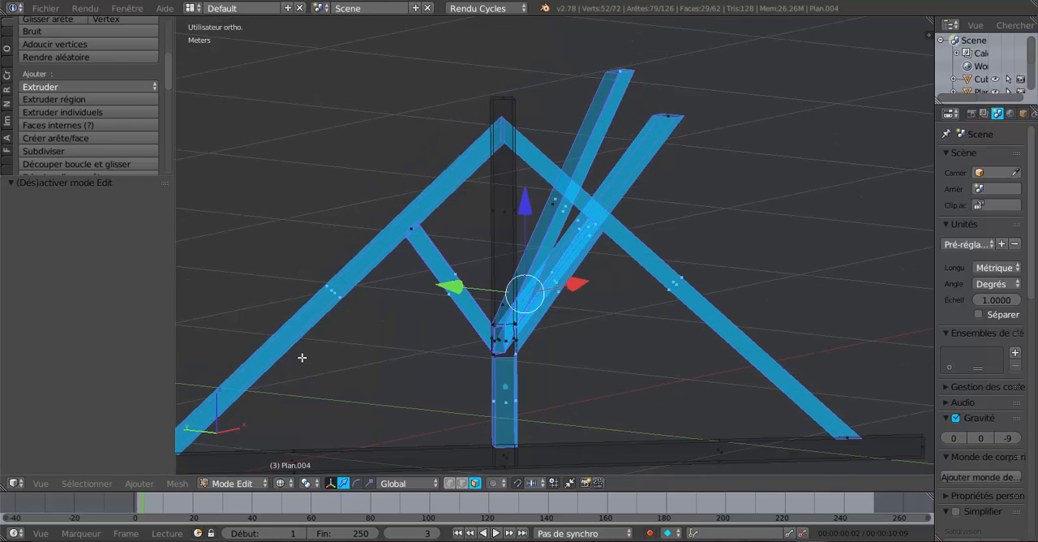
{"action": "scroll", "coordinate": [301, 358], "scroll_direction": "down", "scroll_amount": 3}
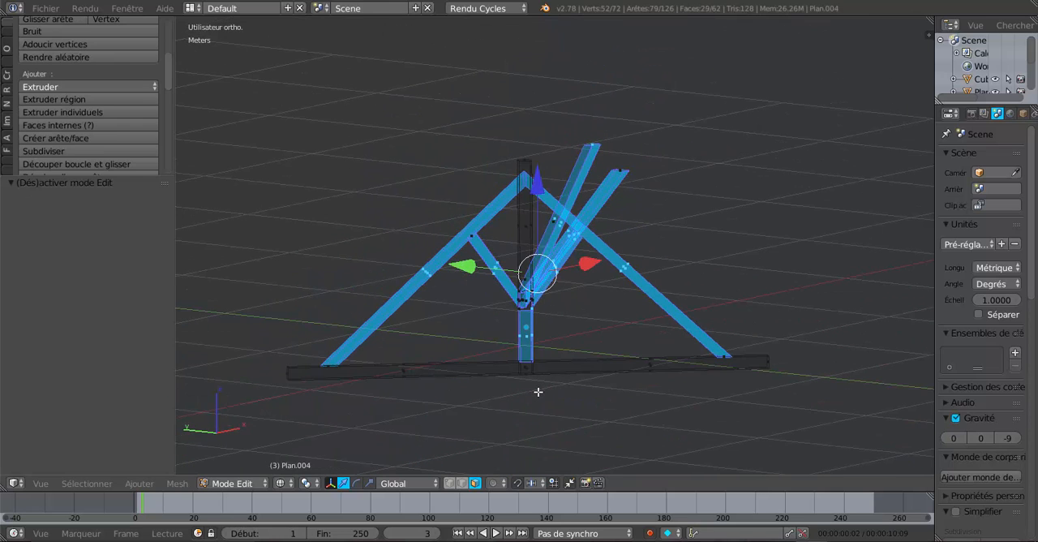
Add the faces of the truss's horizontal tie beam to the selection on both sides of the king post
{"action": "scroll", "coordinate": [538, 392], "scroll_direction": "up", "scroll_amount": 1}
{"action": "key", "text": "c"}
{"action": "left_click_drag", "start_coordinate": [530, 390], "coordinate": [660, 377]}
{"action": "left_click_drag", "start_coordinate": [474, 416], "coordinate": [347, 405]}
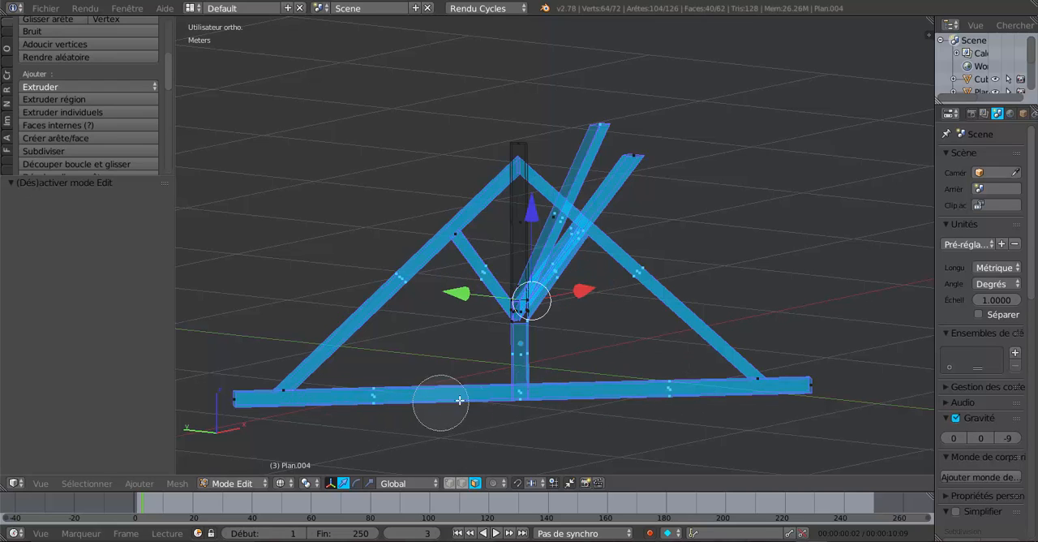
{"action": "right_click", "coordinate": [625, 384]}
Remove the faces of the two sloping rafters from the selection
{"action": "key", "text": "c"}
{"action": "middle_click_drag", "start_coordinate": [641, 305], "coordinate": [646, 296]}
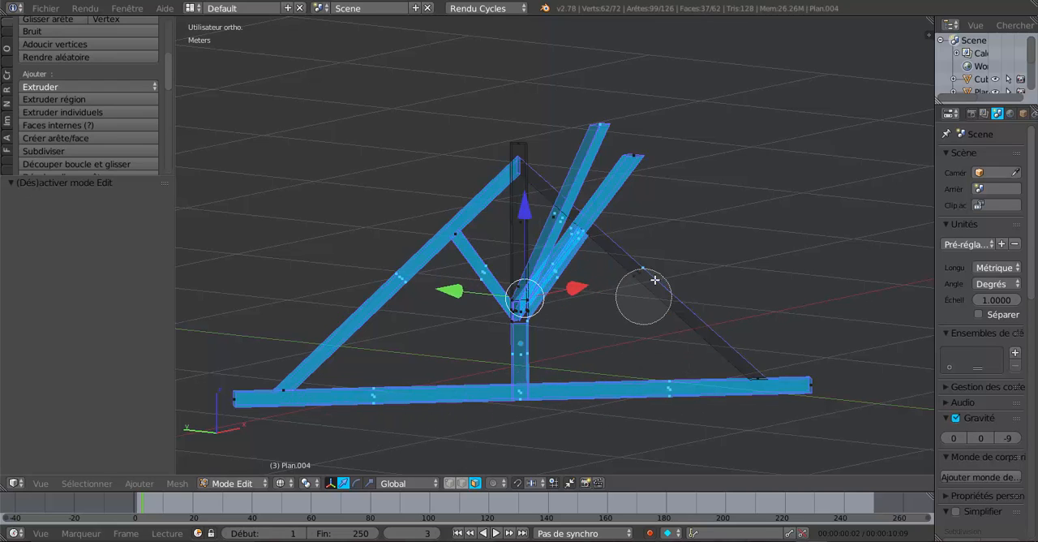
{"action": "middle_click_drag", "start_coordinate": [389, 260], "coordinate": [369, 270]}
{"action": "right_click", "coordinate": [369, 270]}
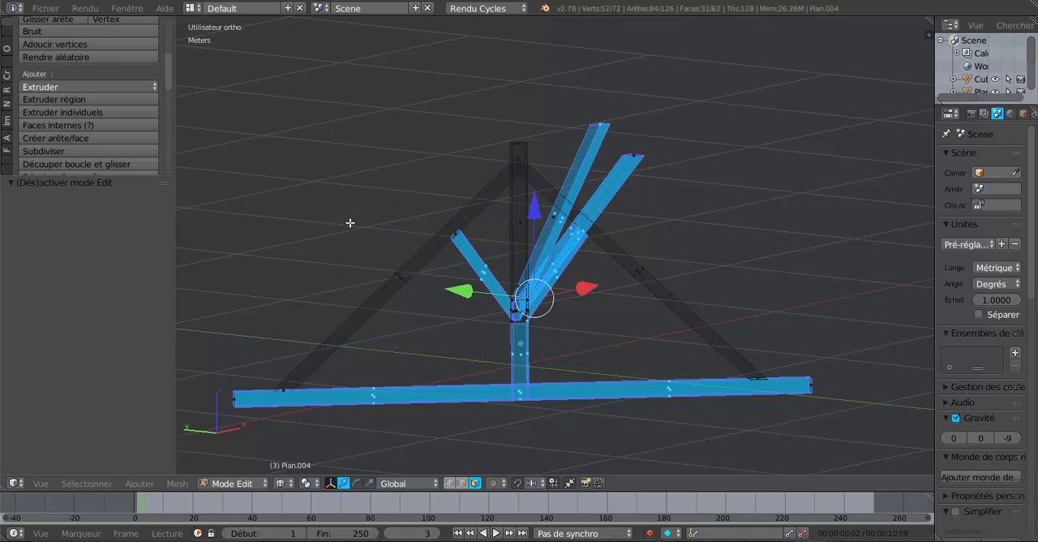
Add the king post's upper part and its faces around the brace joint to the selection
{"action": "scroll", "coordinate": [386, 190], "scroll_direction": "up", "scroll_amount": 3}
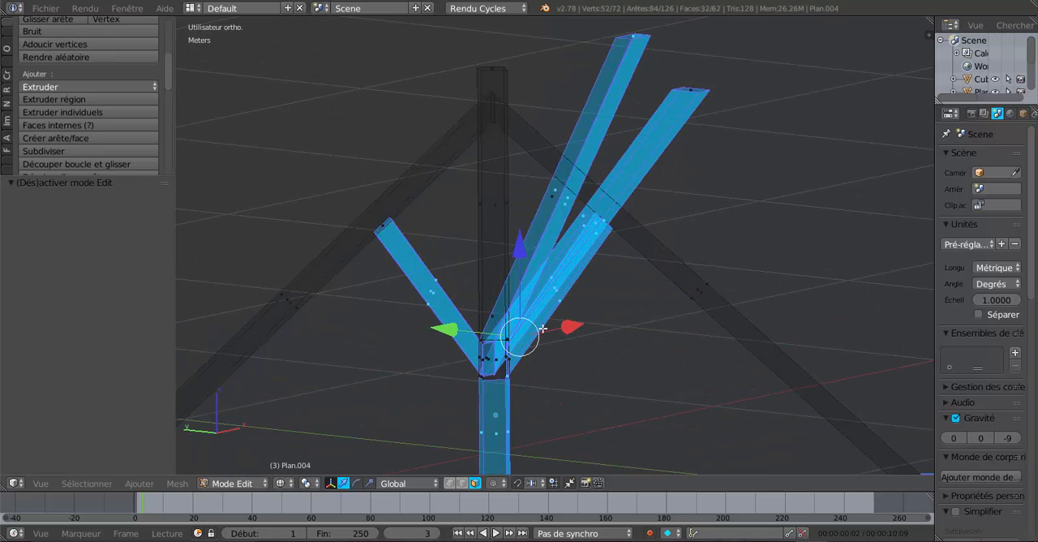
{"action": "scroll", "coordinate": [541, 328], "scroll_direction": "down", "scroll_amount": 3}
{"action": "key", "text": "c"}
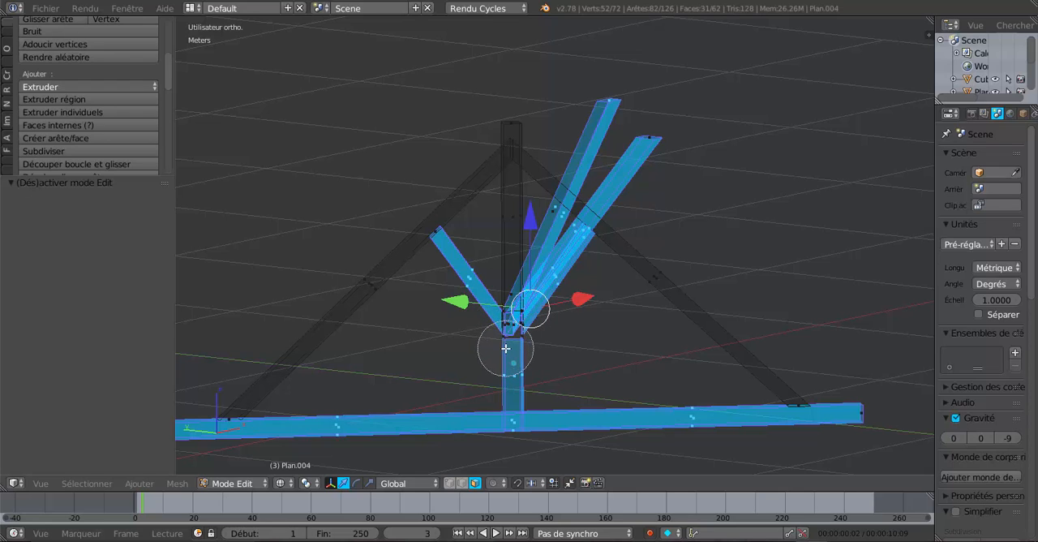
{"action": "left_click_drag", "start_coordinate": [514, 319], "coordinate": [528, 301]}
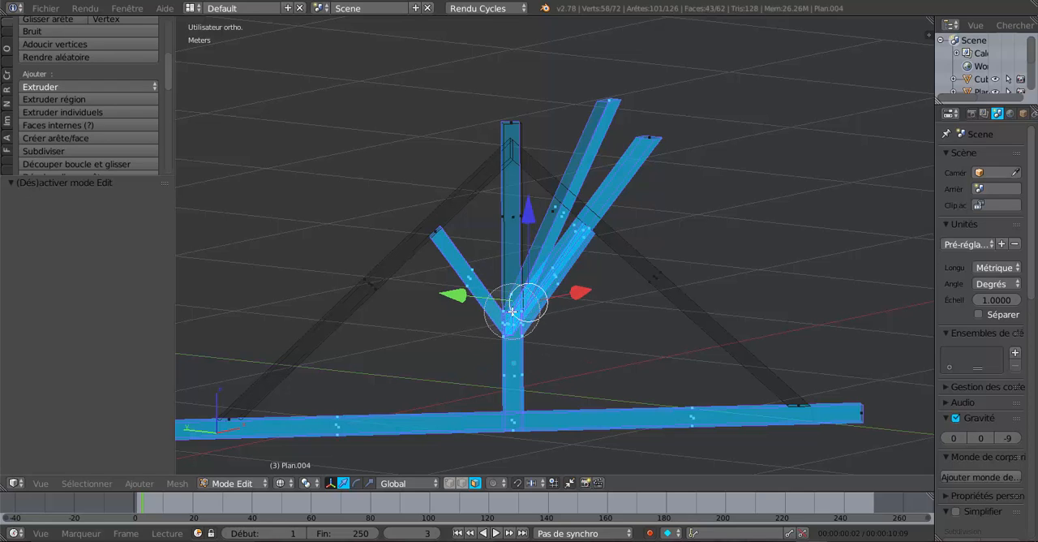
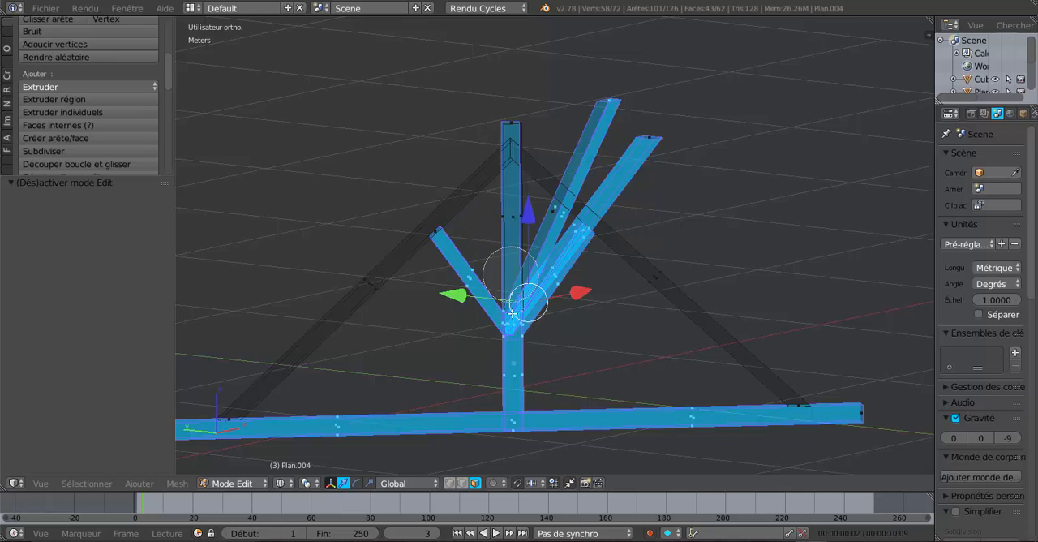
{"action": "scroll", "coordinate": [504, 239], "scroll_direction": "up", "scroll_amount": 3}
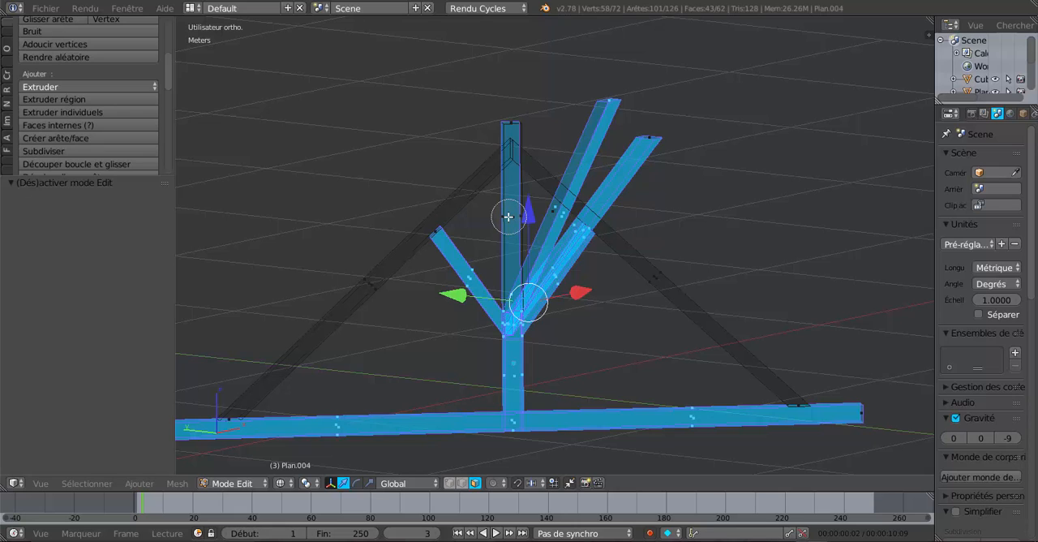
{"action": "left_click", "coordinate": [507, 217]}
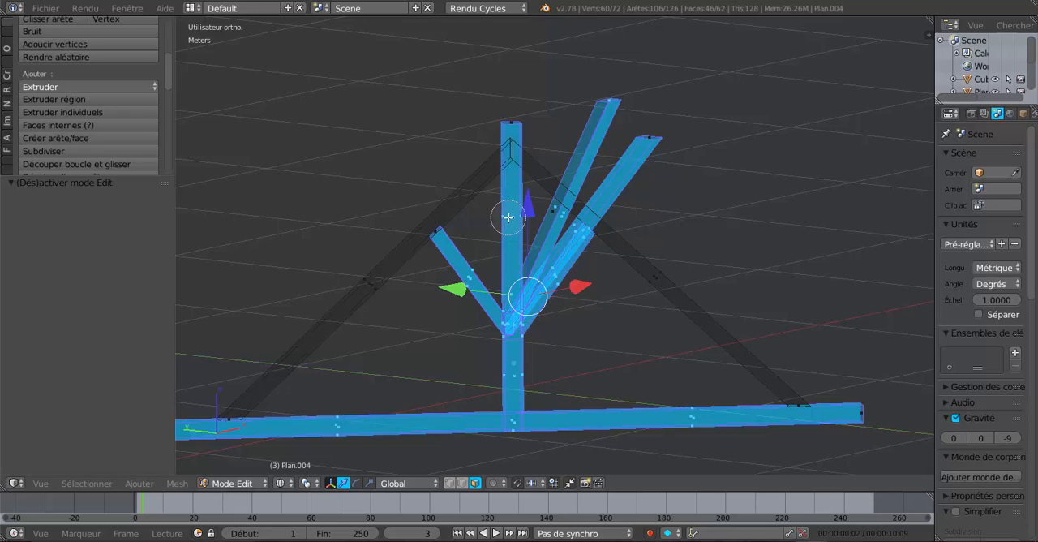
{"action": "middle_click", "coordinate": [507, 217]}
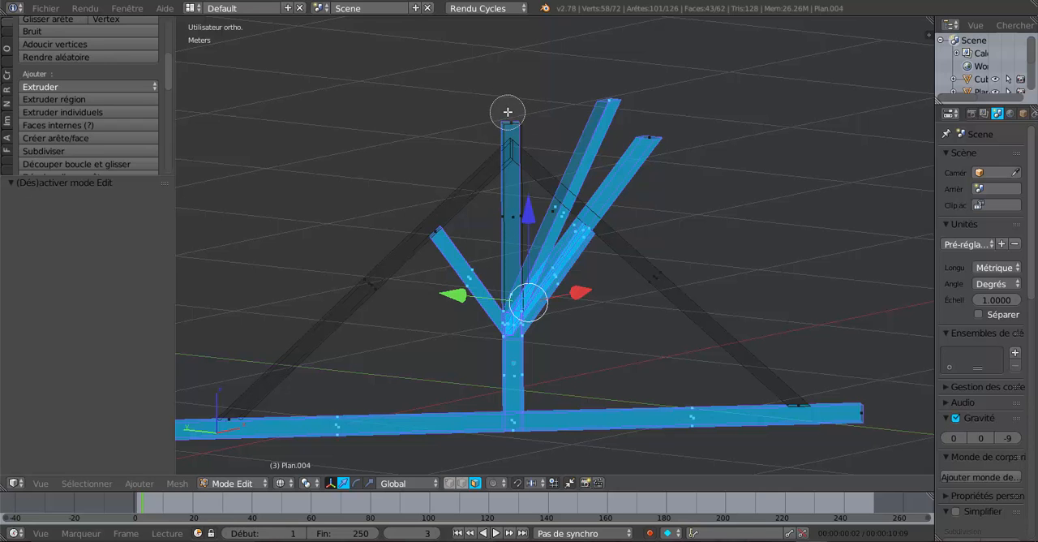
{"action": "key", "text": "Escape"}
{"action": "scroll", "coordinate": [530, 229], "scroll_direction": "up", "scroll_amount": 4}
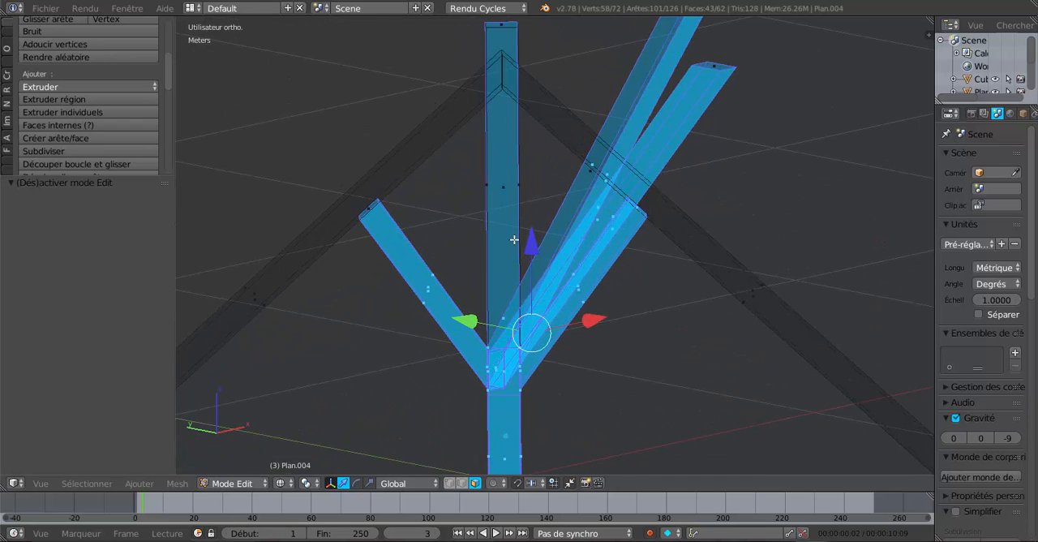
{"action": "middle_click_drag", "start_coordinate": [514, 239], "coordinate": [512, 240]}
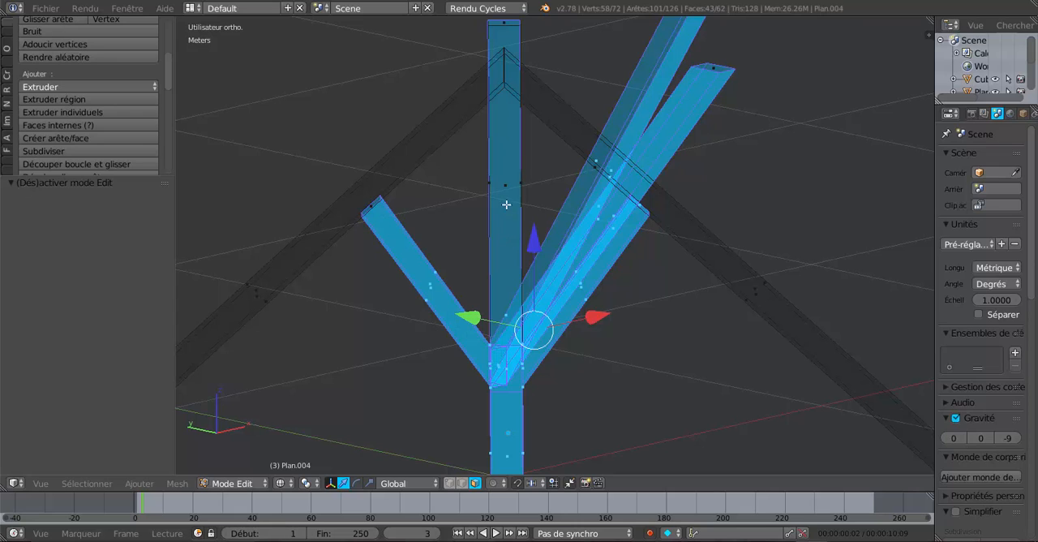
{"action": "key", "text": "c"}
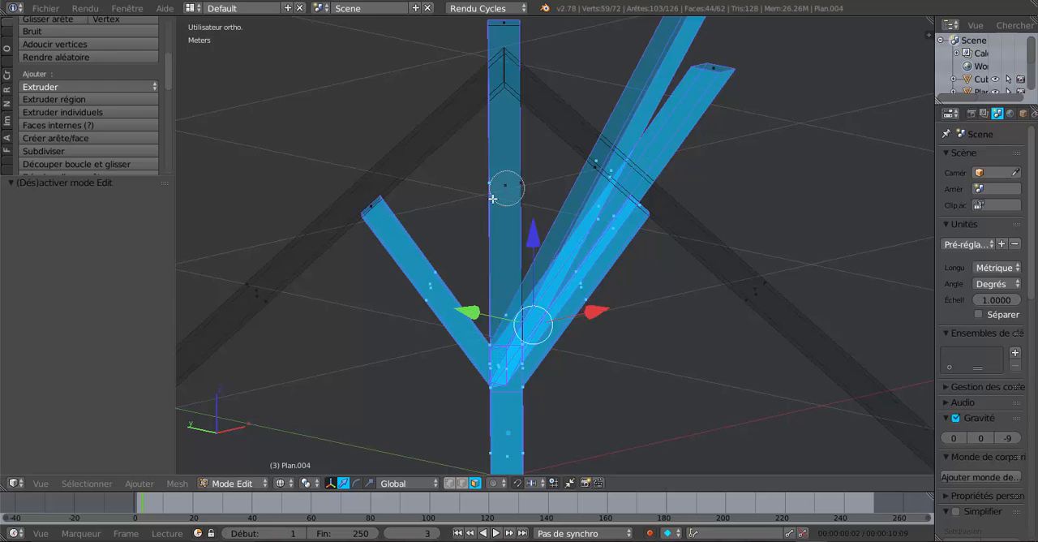
{"action": "key", "text": "Escape"}
Switch the truss to solid shading and clear the face selection
{"action": "scroll", "coordinate": [481, 217], "scroll_direction": "down", "scroll_amount": 4}
{"action": "middle_click_drag", "start_coordinate": [481, 216], "coordinate": [582, 268]}
{"action": "scroll", "coordinate": [577, 269], "scroll_direction": "up", "scroll_amount": 2}
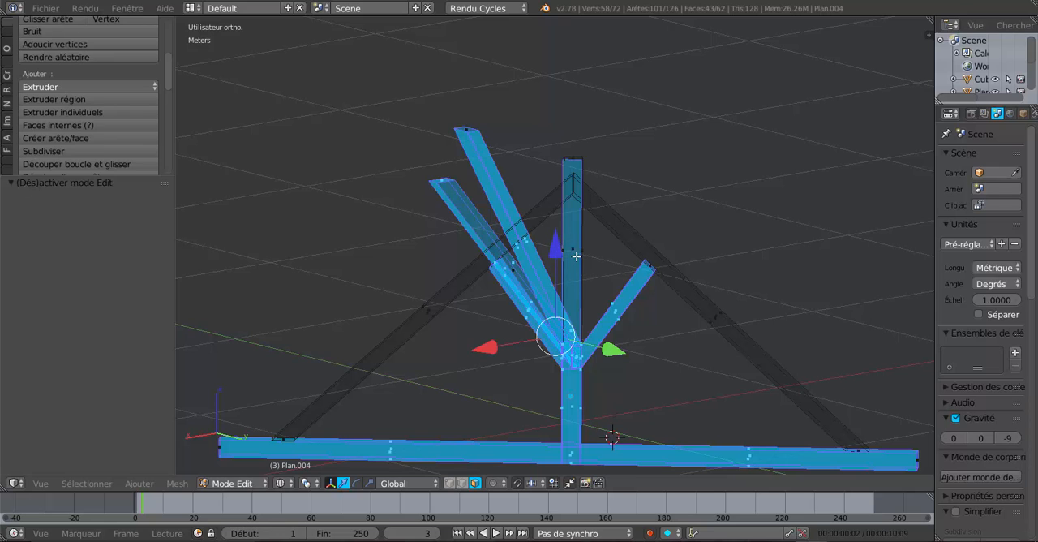
{"action": "middle_click_drag", "start_coordinate": [576, 258], "coordinate": [317, 311]}
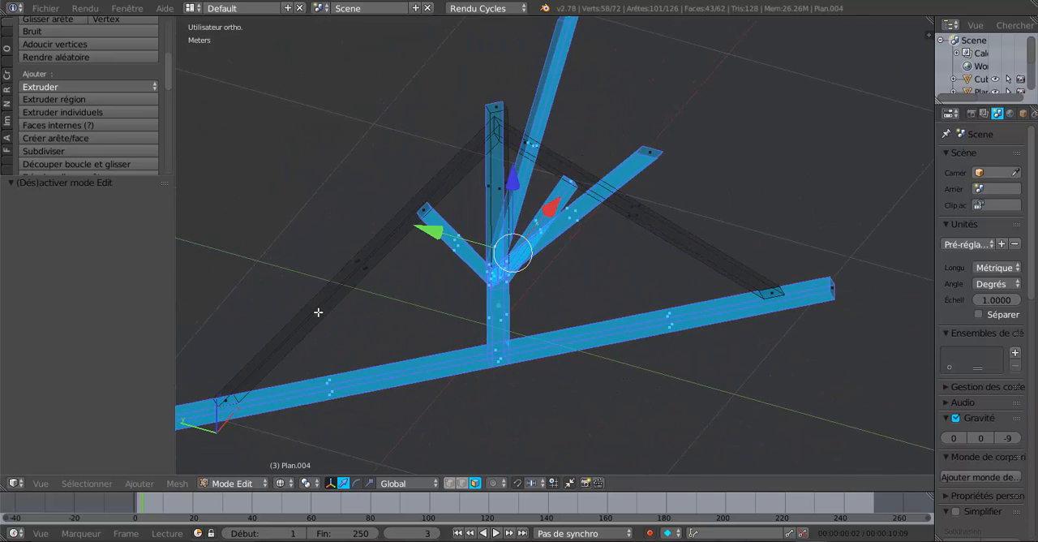
{"action": "key", "text": "Tab"}
{"action": "middle_click_drag", "start_coordinate": [484, 290], "coordinate": [588, 234]}
{"action": "key", "text": "Tab"}
{"action": "scroll", "coordinate": [583, 235], "scroll_direction": "up", "scroll_amount": 3}
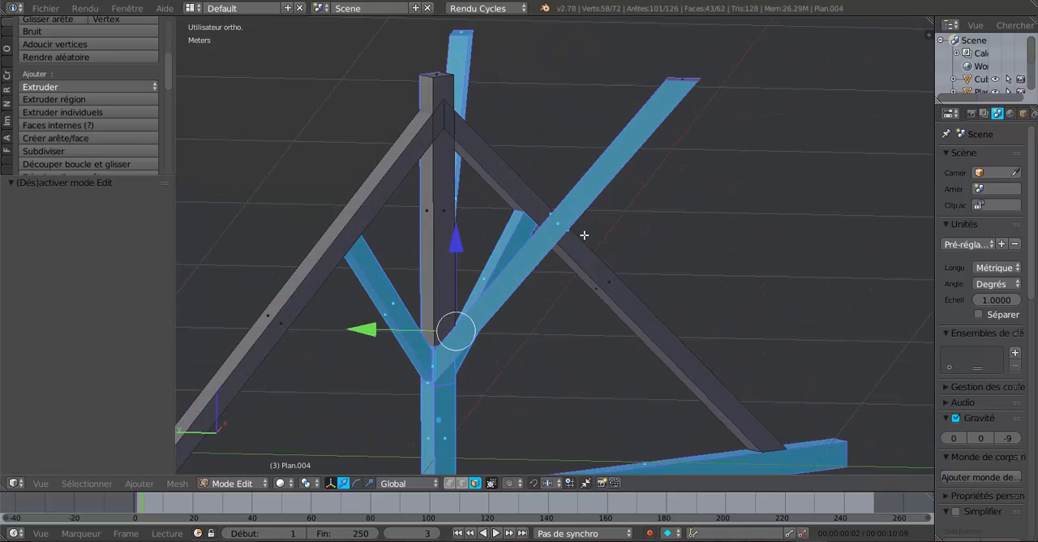
{"action": "key", "text": "a"}
{"action": "middle_click_drag", "start_coordinate": [520, 283], "coordinate": [484, 287]}
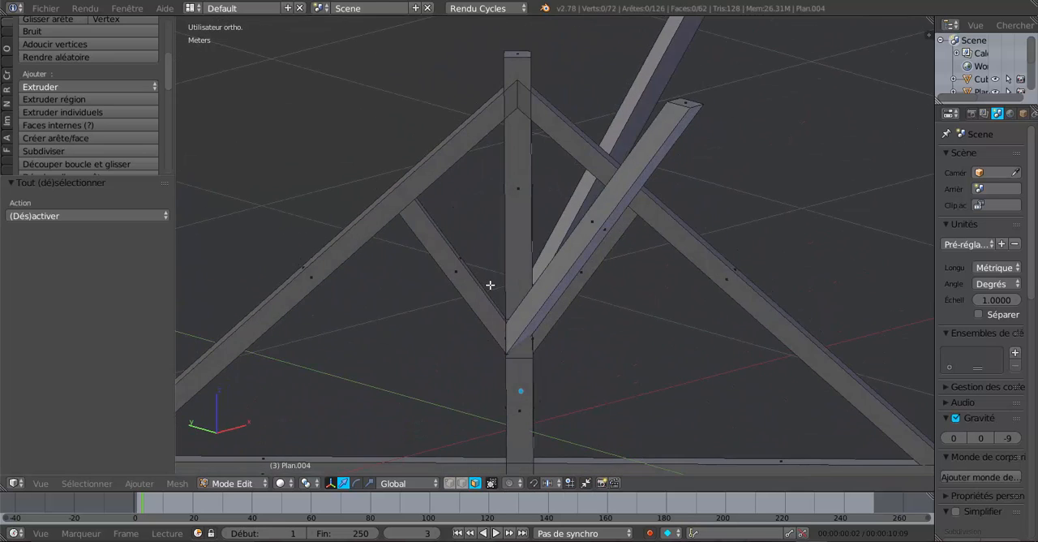
Select the truss's entire mesh and remove duplicate vertices with a merge distance of 0.1 mm
{"action": "key", "text": "a"}
{"action": "scroll", "coordinate": [490, 284], "scroll_direction": "down", "scroll_amount": 3}
{"action": "left_click", "coordinate": [11, 164]}
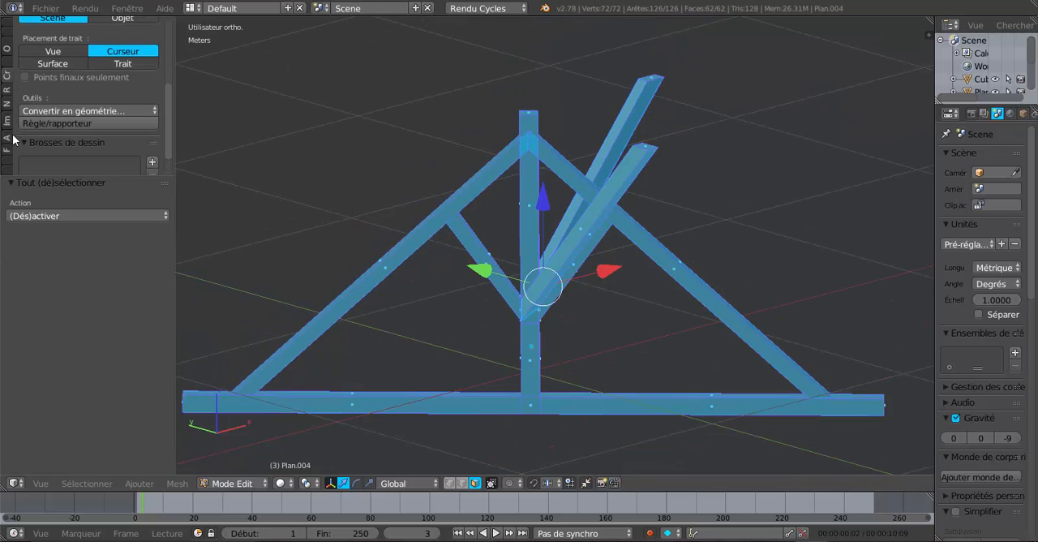
{"action": "scroll", "coordinate": [82, 130], "scroll_direction": "up", "scroll_amount": 3}
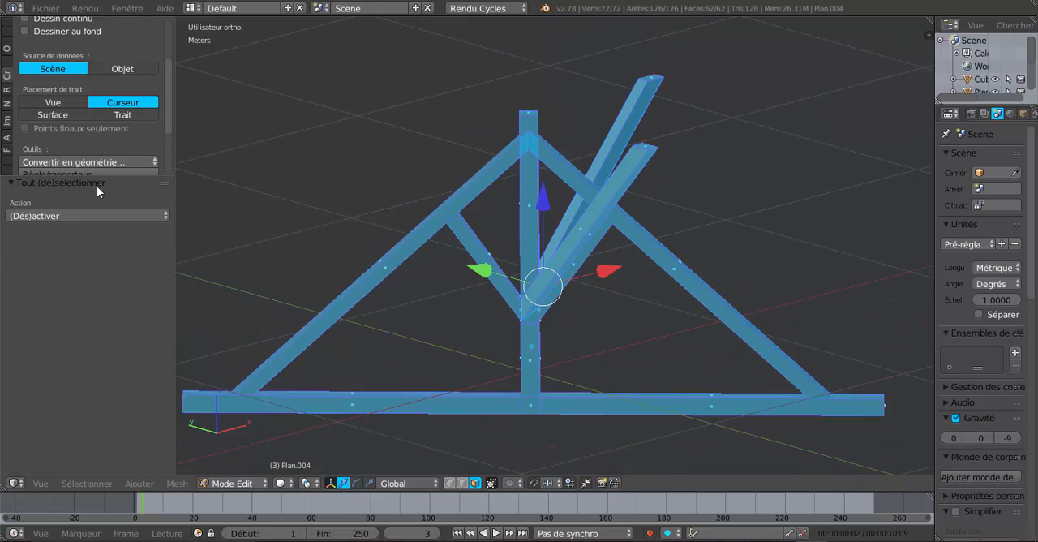
{"action": "left_click_drag", "start_coordinate": [100, 178], "coordinate": [103, 311]}
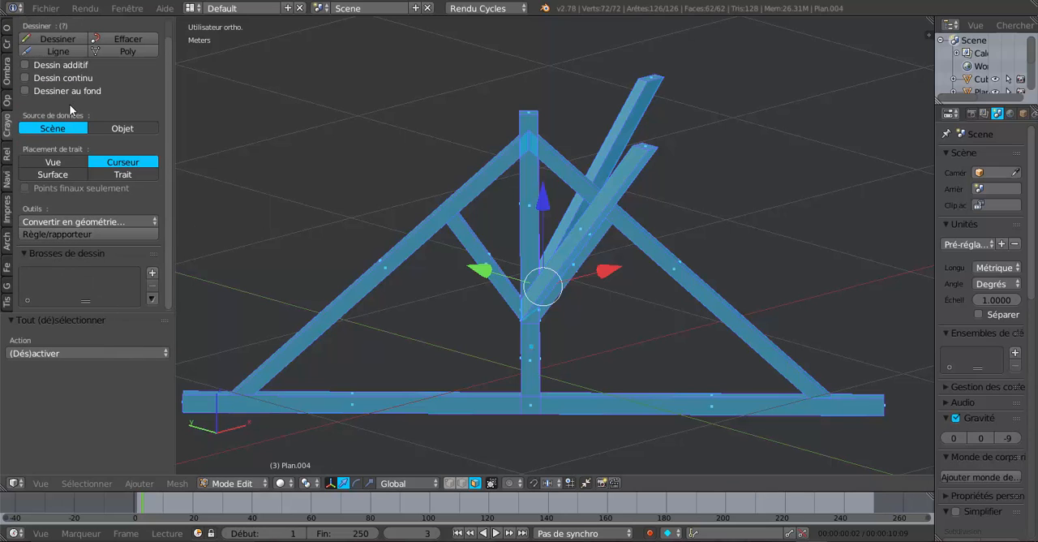
{"action": "left_click", "coordinate": [6, 29]}
{"action": "scroll", "coordinate": [38, 164], "scroll_direction": "down", "scroll_amount": 3}
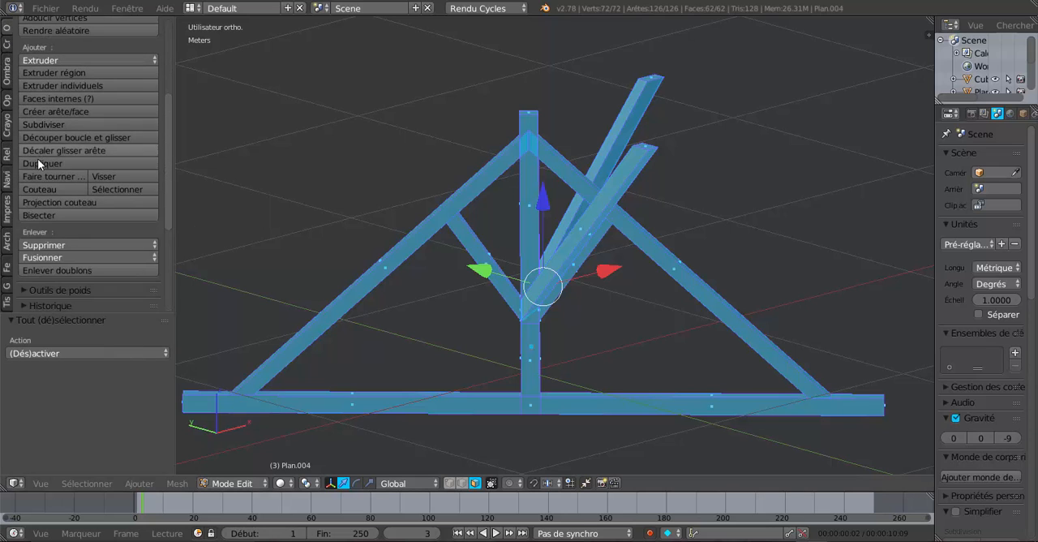
{"action": "left_click", "coordinate": [59, 269]}
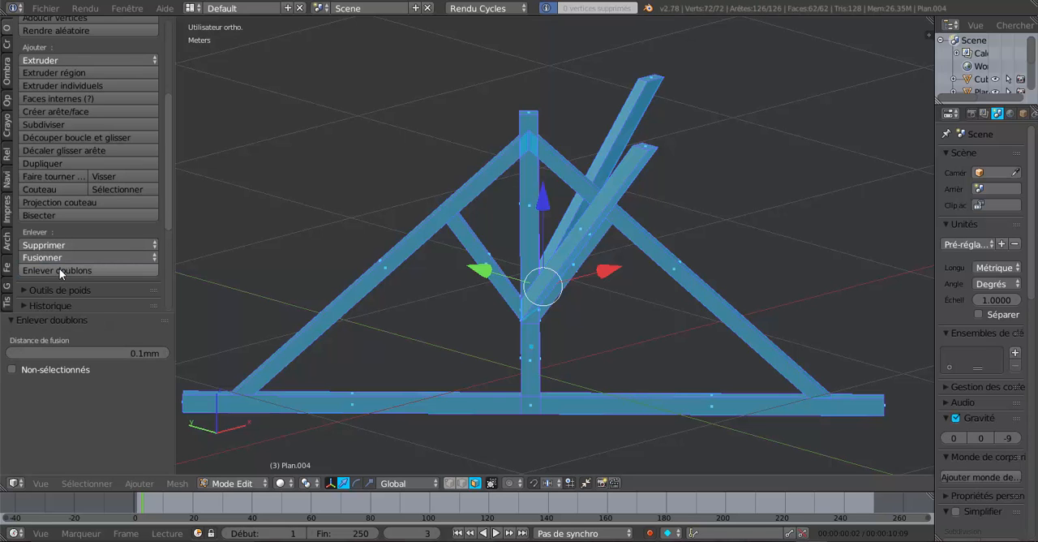
Deselect the whole truss mesh and switch the display to wireframe
{"action": "mouse_move", "coordinate": [561, 306]}
{"action": "middle_mouse_down"}
{"action": "mouse_move", "coordinate": [524, 324]}
{"action": "mouse_move", "coordinate": [583, 330]}
{"action": "mouse_move", "coordinate": [567, 296]}
{"action": "middle_mouse_up"}
{"action": "scroll", "coordinate": [550, 247], "scroll_direction": "up", "scroll_amount": 3}
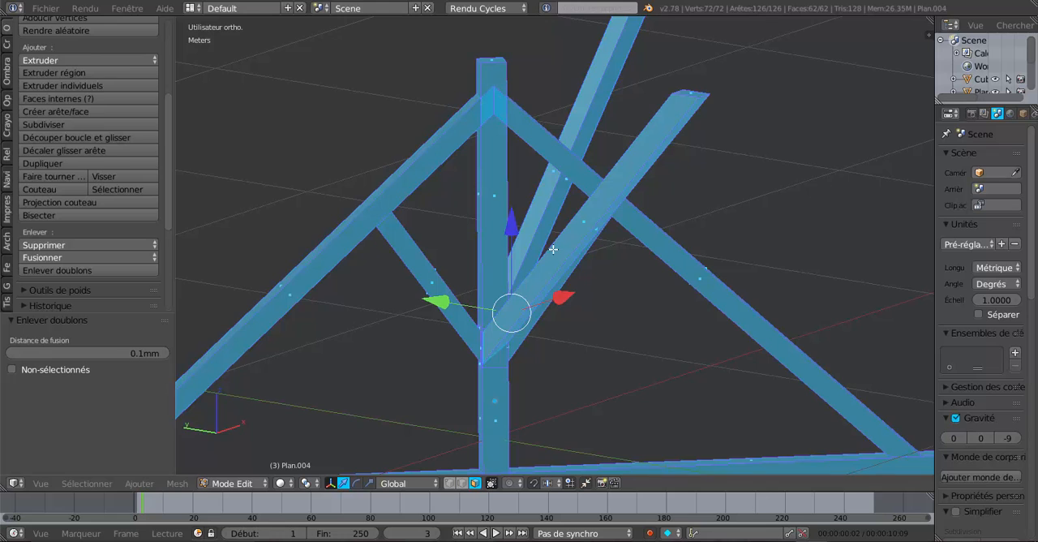
{"action": "scroll", "coordinate": [553, 249], "scroll_direction": "down", "scroll_amount": 3}
{"action": "scroll", "coordinate": [603, 293], "scroll_direction": "down", "scroll_amount": 1}
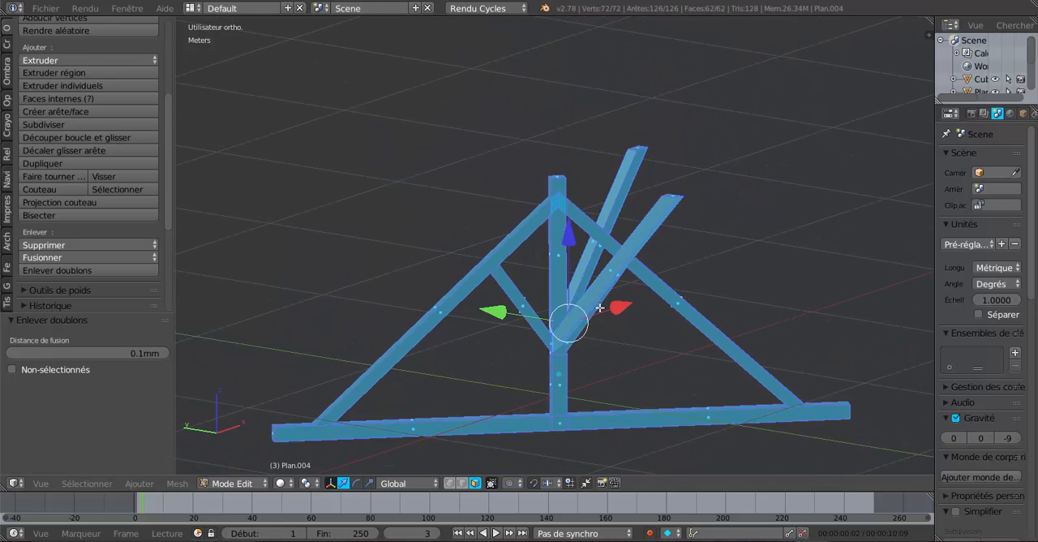
{"action": "key", "text": "a"}
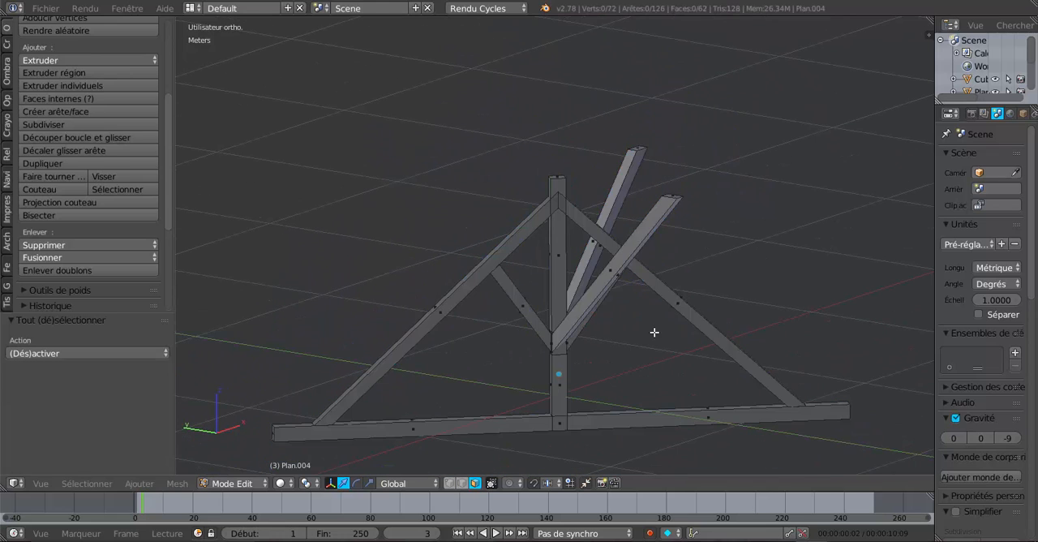
{"action": "key", "text": "a"}
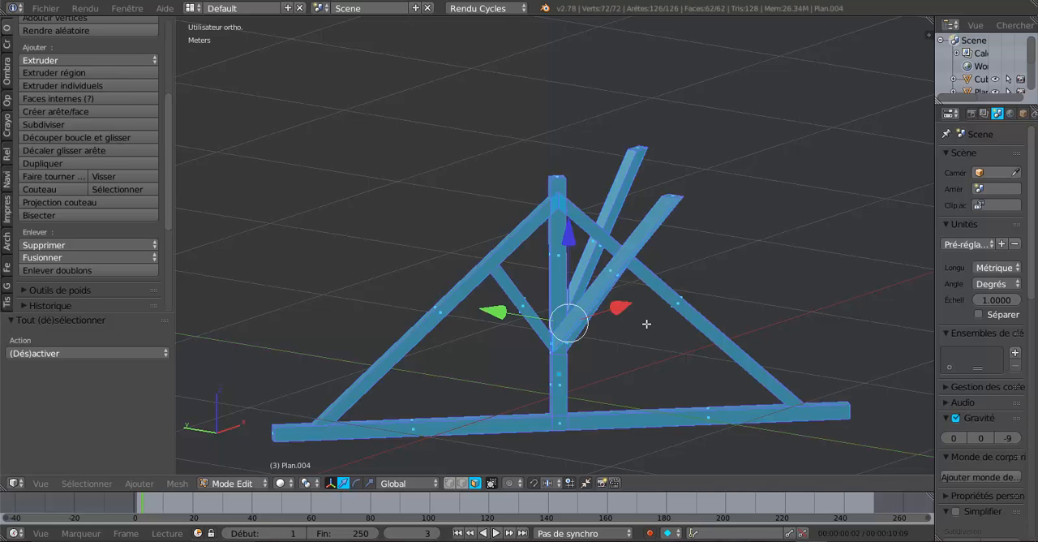
{"action": "scroll", "coordinate": [646, 323], "scroll_direction": "up", "scroll_amount": 2}
{"action": "key", "text": "a"}
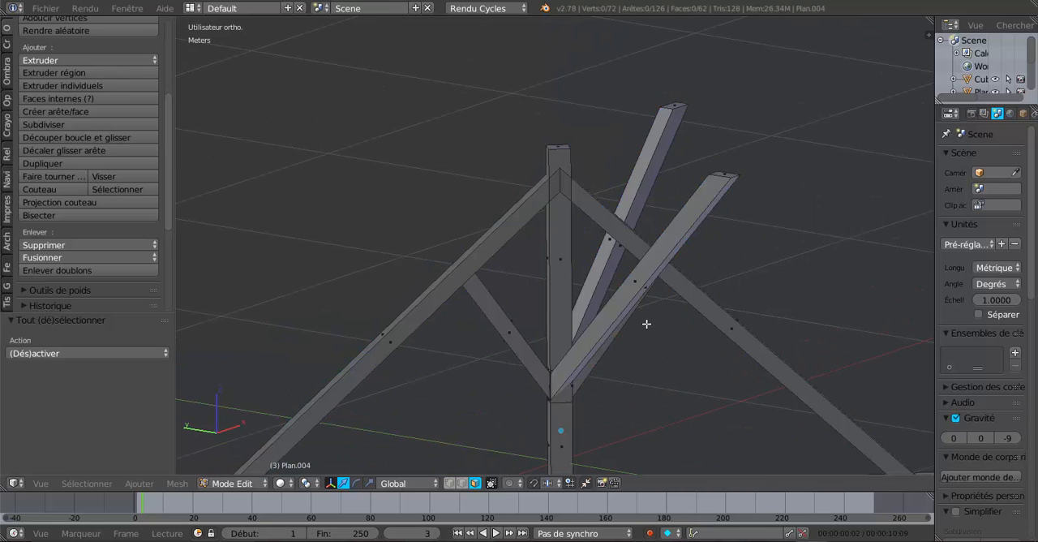
{"action": "key", "text": "a"}
{"action": "key", "text": "a"}
{"action": "key", "text": "z"}
{"action": "scroll", "coordinate": [646, 324], "scroll_direction": "down", "scroll_amount": 1}
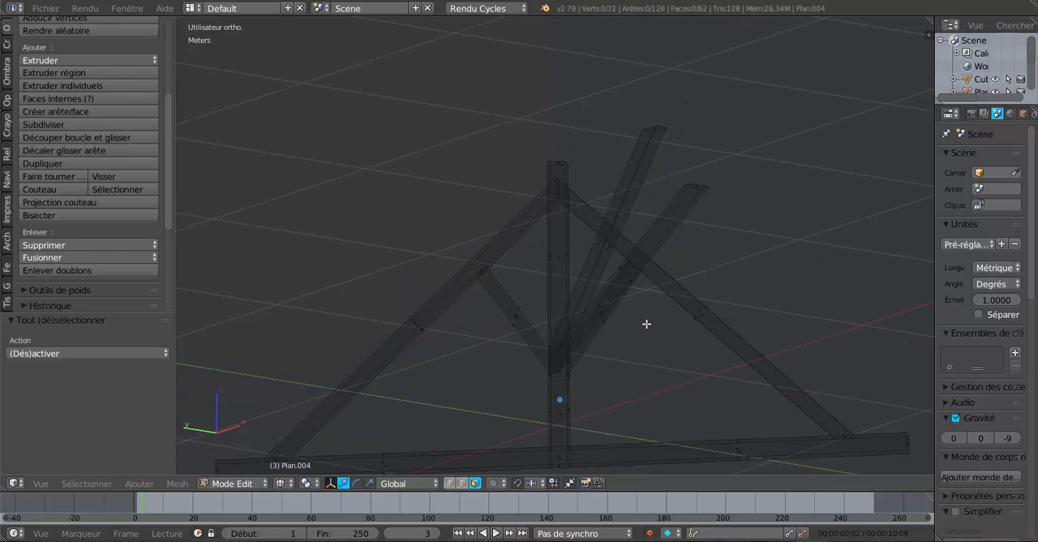
Circle-select the faces of the two ridge braces, the king post around and below their joint, and the strut on the +Y side
{"action": "key", "text": "c"}
{"action": "mouse_move", "coordinate": [619, 246]}
{"action": "left_mouse_down"}
{"action": "mouse_move", "coordinate": [622, 290]}
{"action": "mouse_move", "coordinate": [621, 235]}
{"action": "left_mouse_up"}
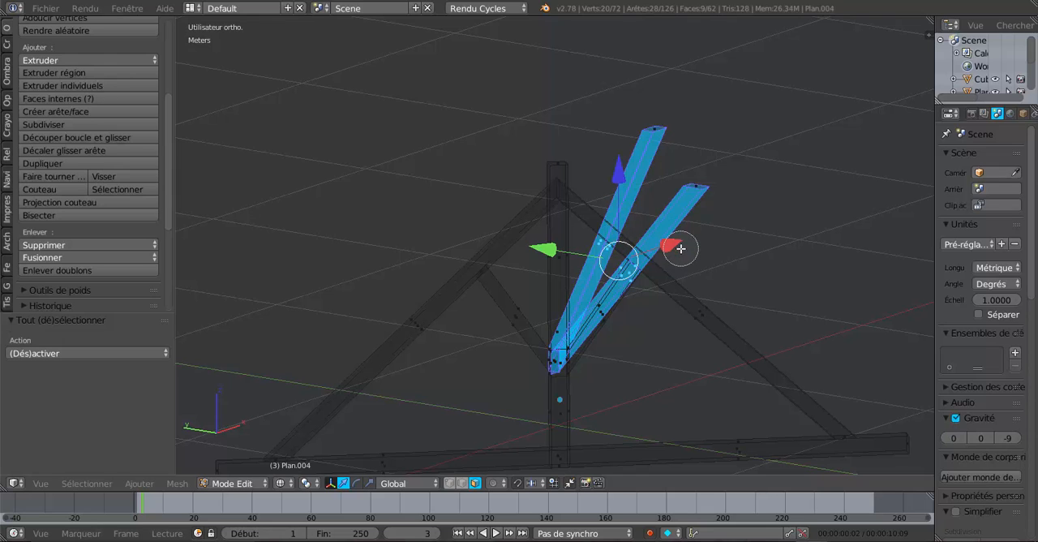
{"action": "mouse_move", "coordinate": [556, 345]}
{"action": "left_mouse_down"}
{"action": "mouse_move", "coordinate": [549, 349]}
{"action": "mouse_move", "coordinate": [566, 354]}
{"action": "mouse_move", "coordinate": [556, 389]}
{"action": "mouse_move", "coordinate": [538, 364]}
{"action": "mouse_move", "coordinate": [544, 401]}
{"action": "left_mouse_up"}
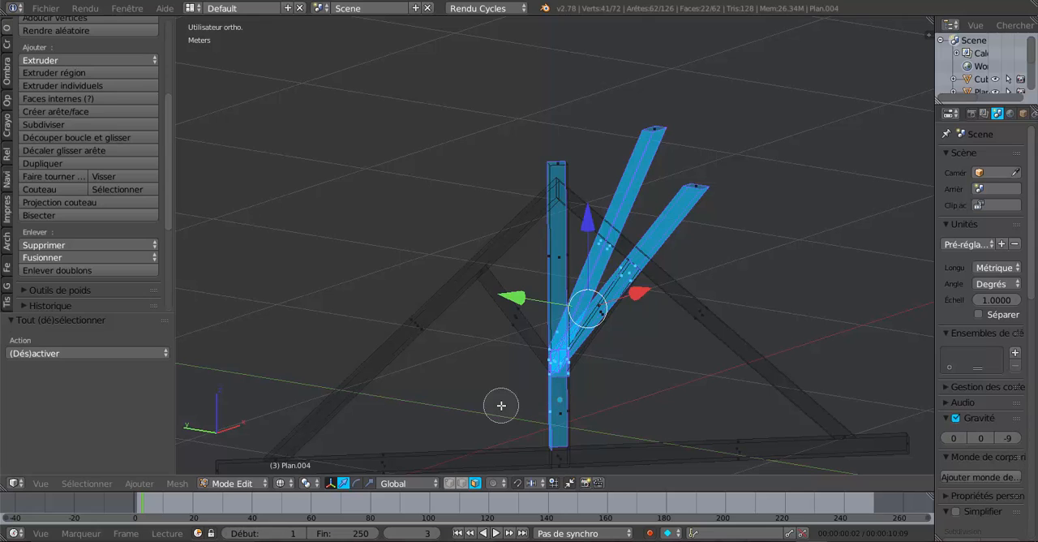
{"action": "mouse_move", "coordinate": [493, 370]}
{"action": "left_mouse_down"}
{"action": "mouse_move", "coordinate": [521, 302]}
{"action": "mouse_move", "coordinate": [489, 324]}
{"action": "mouse_move", "coordinate": [551, 347]}
{"action": "left_mouse_up"}
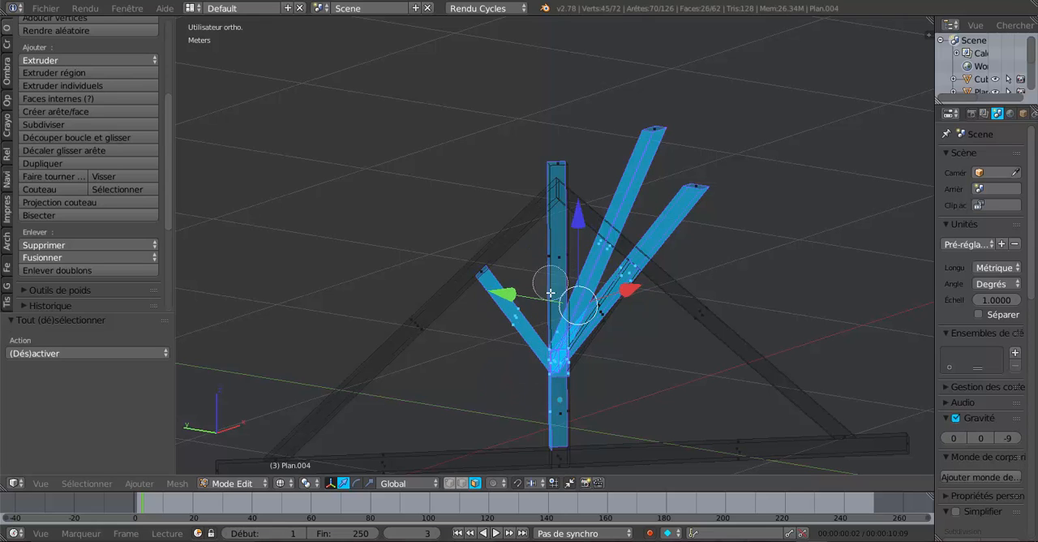
Remove the king post's upper and lower faces from the selection, keeping the braces, the strut and their joint selected
{"action": "middle_click_drag", "start_coordinate": [552, 297], "coordinate": [553, 338]}
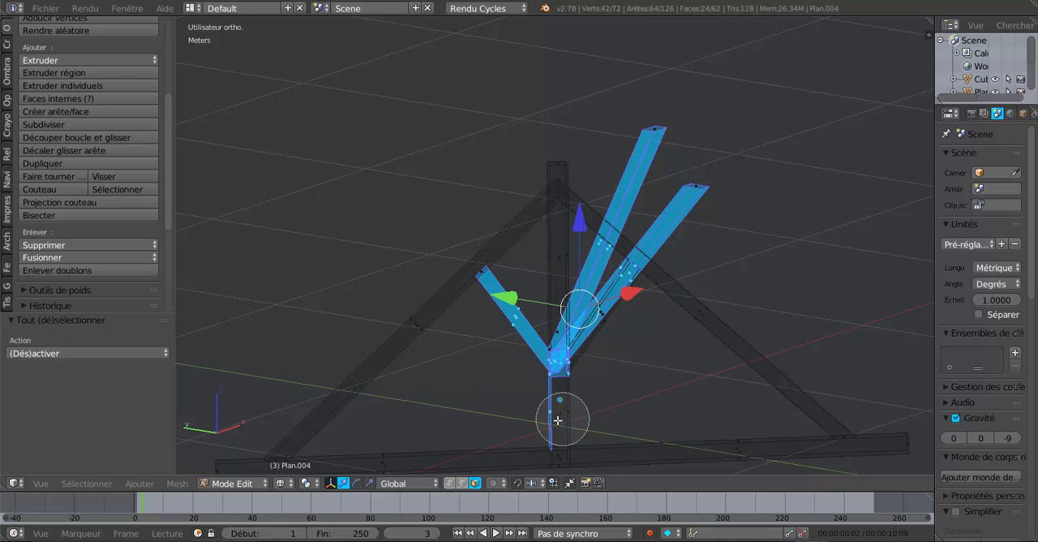
{"action": "middle_click_drag", "start_coordinate": [556, 424], "coordinate": [643, 389]}
{"action": "right_click", "coordinate": [620, 403]}
{"action": "scroll", "coordinate": [622, 400], "scroll_direction": "down", "scroll_amount": 3}
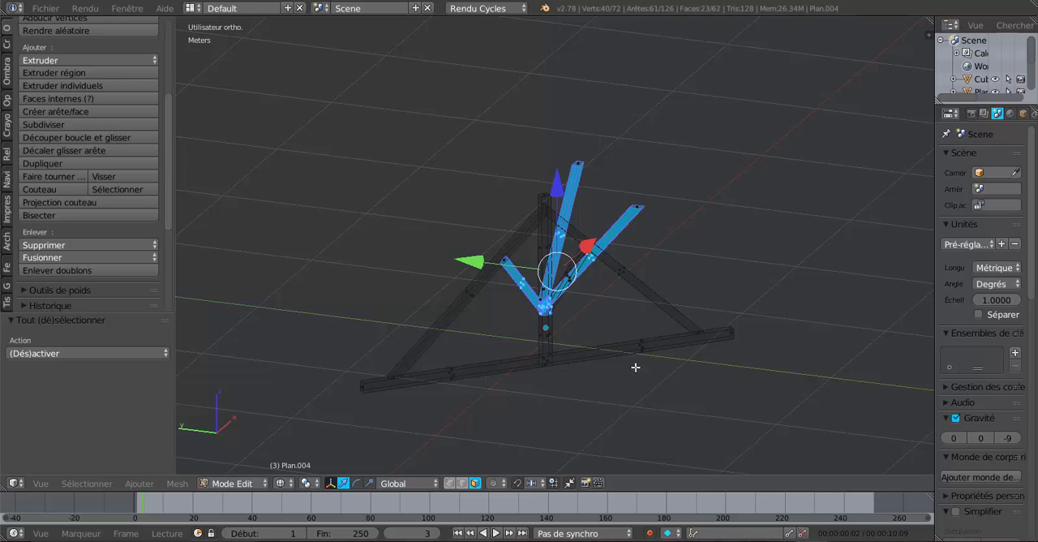
Add the tie beam's faces on both sides of the king post and one end face to the selection, and hide the selected faces
{"action": "key", "text": "c"}
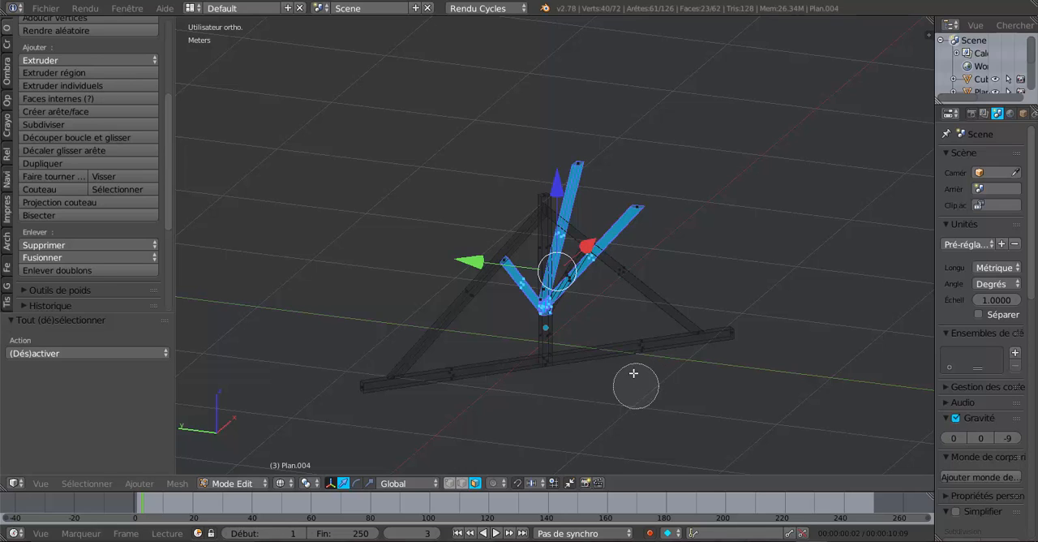
{"action": "left_click_drag", "start_coordinate": [632, 381], "coordinate": [630, 354]}
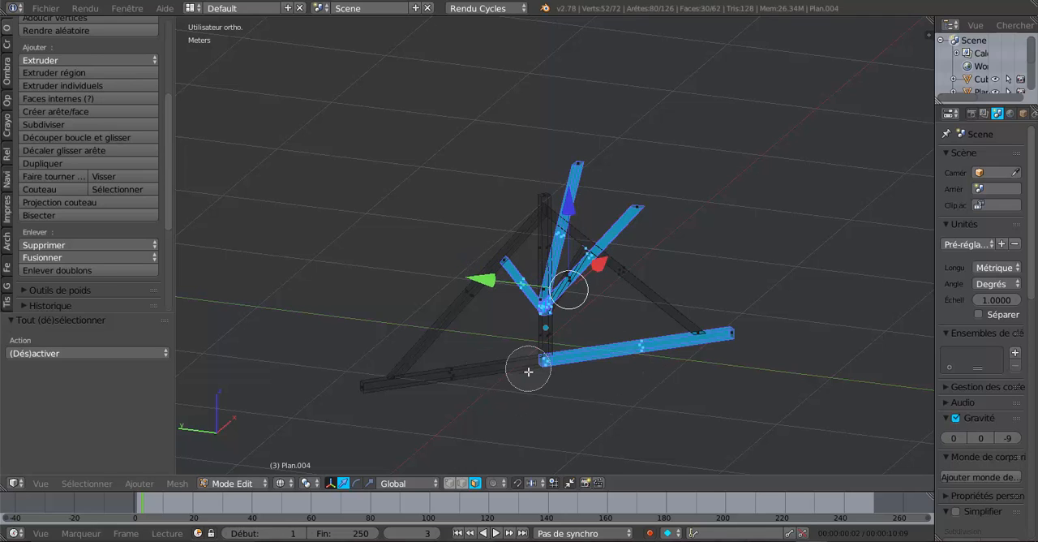
{"action": "left_click", "coordinate": [454, 381]}
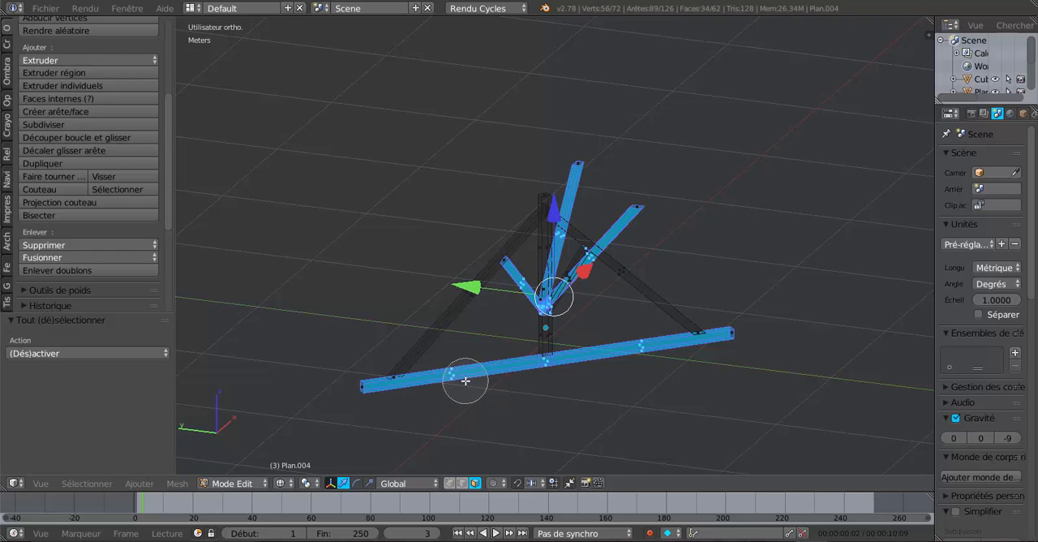
{"action": "left_click", "coordinate": [751, 337]}
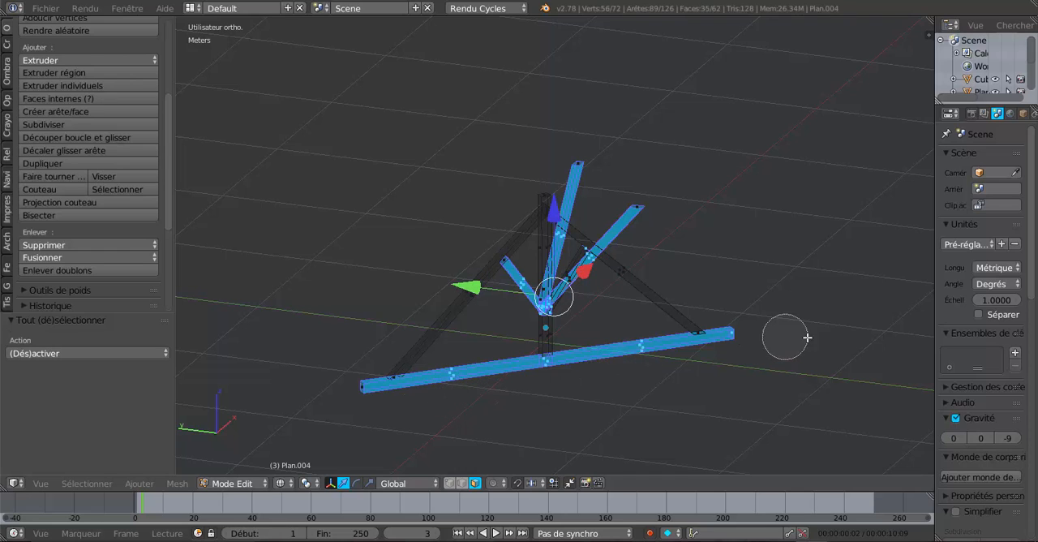
{"action": "right_click", "coordinate": [817, 335]}
{"action": "key", "text": "h"}
{"action": "scroll", "coordinate": [818, 338], "scroll_direction": "up", "scroll_amount": 5}
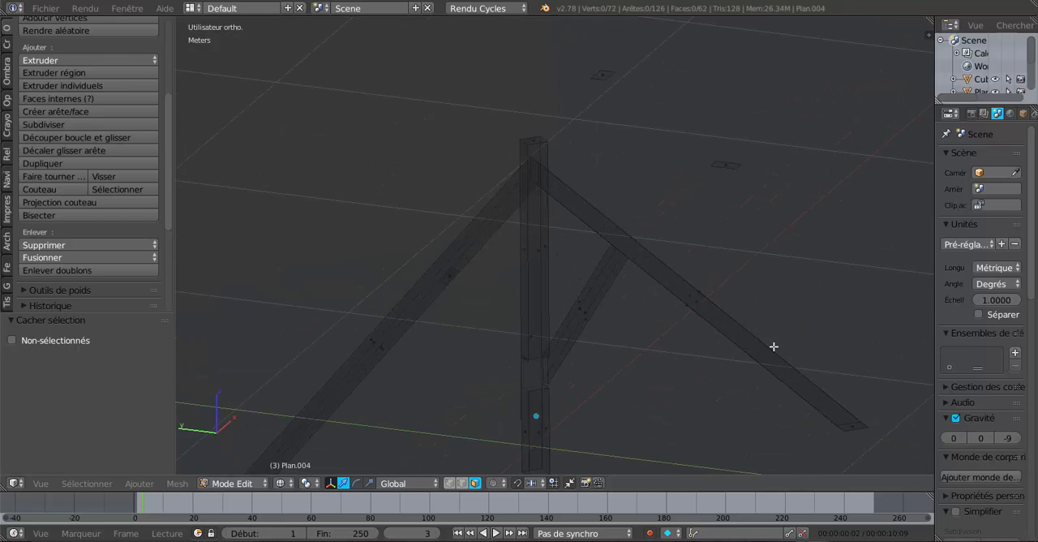
Circle-select the faces of the remaining strut between the king post and the rafter and hide them
{"action": "middle_click_drag", "start_coordinate": [663, 365], "coordinate": [695, 364]}
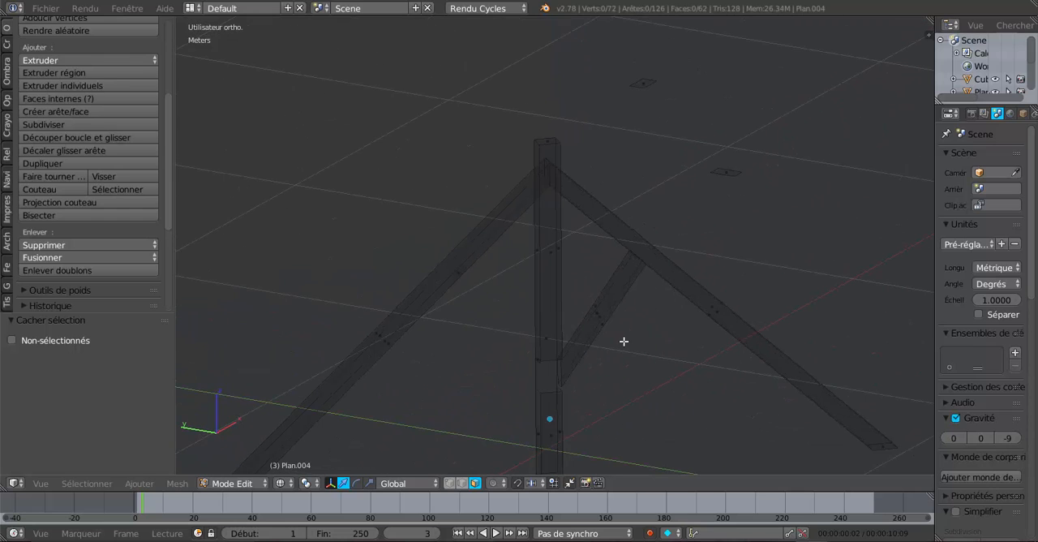
{"action": "key", "text": "c"}
{"action": "left_click", "coordinate": [605, 320]}
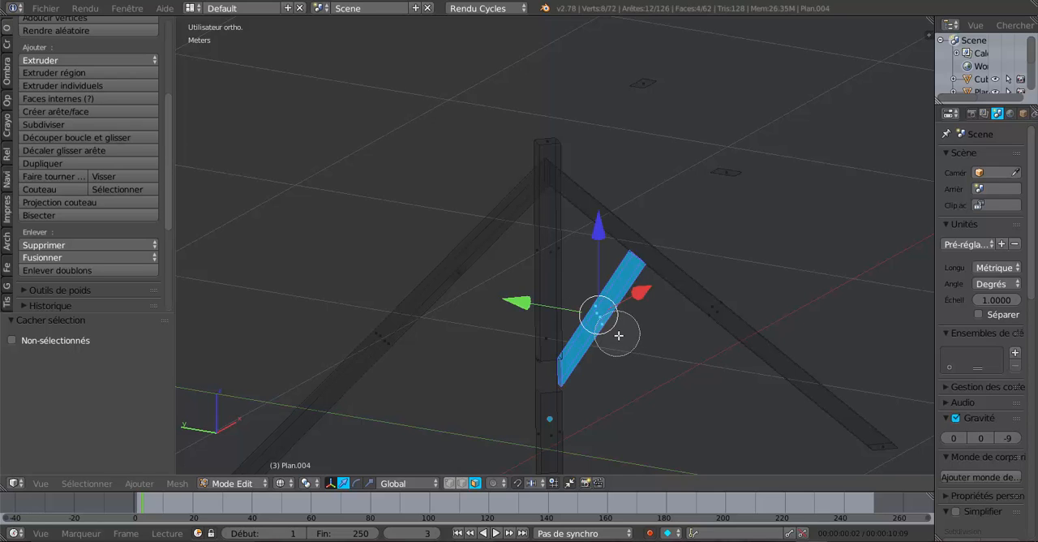
{"action": "right_click", "coordinate": [625, 342]}
{"action": "key", "text": "h"}
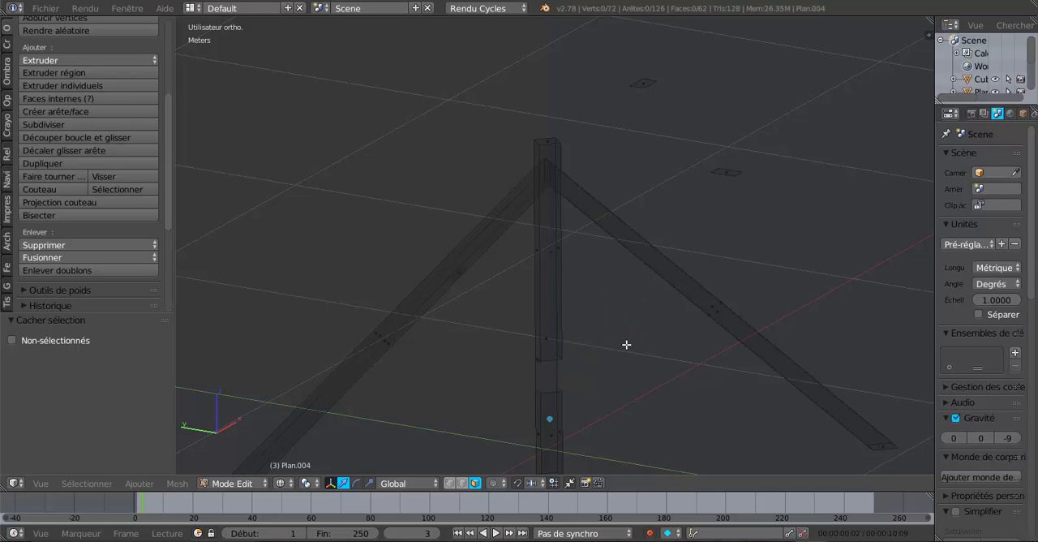
Look square-on at the rafter and king post joint from a view turned 45° off the front view
{"action": "middle_click_drag", "start_coordinate": [624, 345], "coordinate": [602, 349]}
{"action": "middle_click_drag", "start_coordinate": [605, 313], "coordinate": [599, 362], "text": "shift"}
{"action": "scroll", "coordinate": [600, 361], "scroll_direction": "up", "scroll_amount": 6}
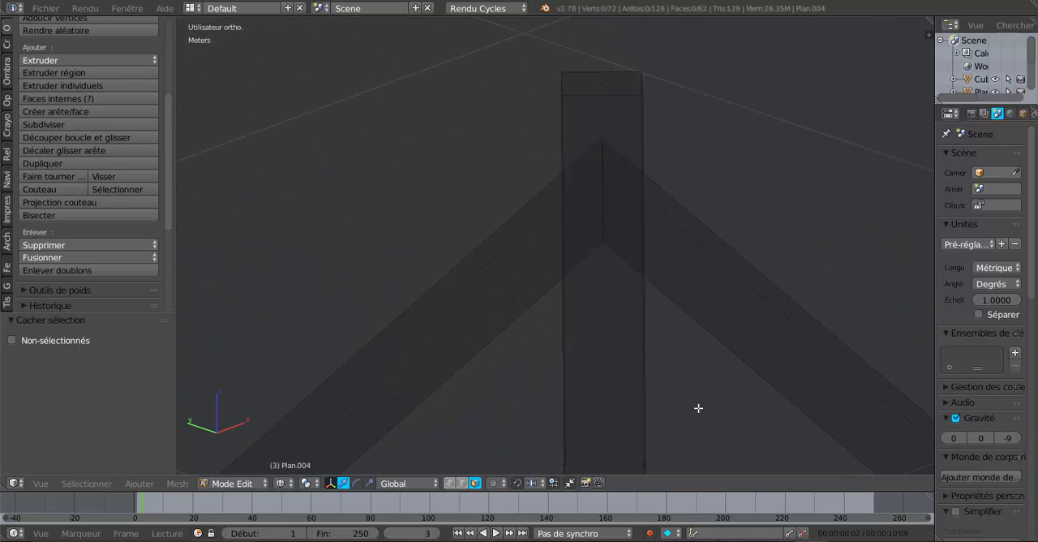
{"action": "key", "text": "KP_1"}
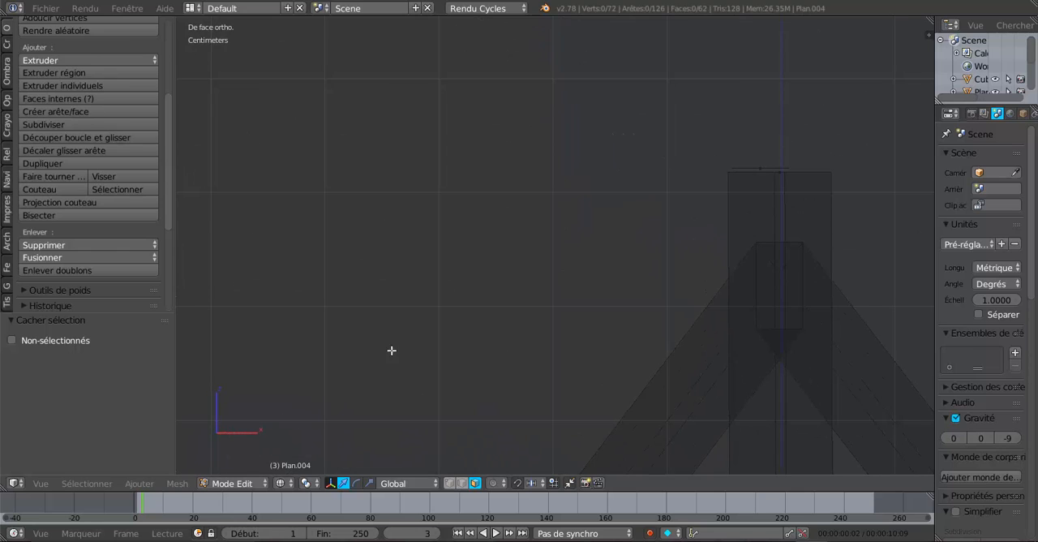
{"action": "scroll", "coordinate": [345, 343], "scroll_direction": "down", "scroll_amount": 4}
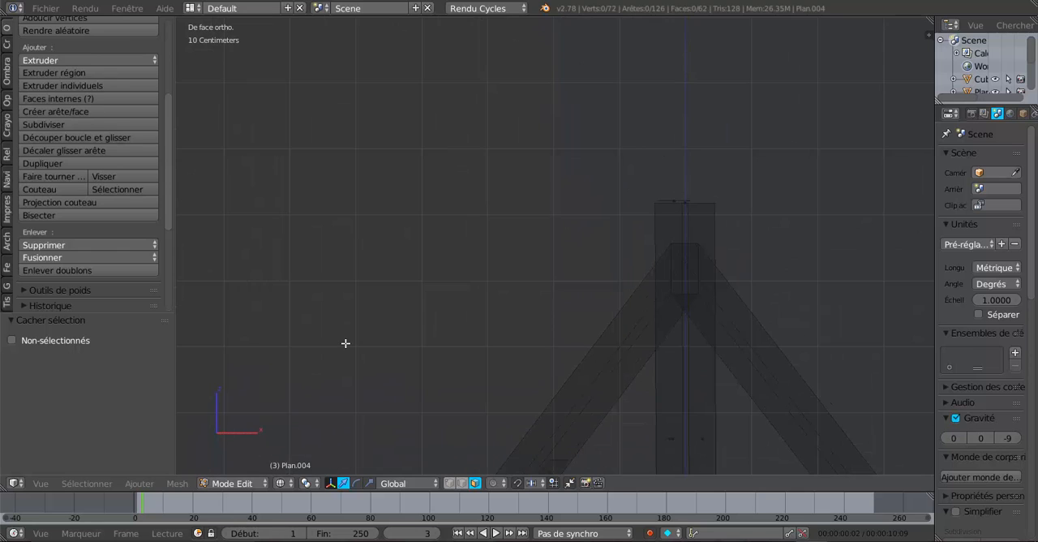
{"action": "key", "text": "KP_4"}
{"action": "key", "text": "KP_4"}
{"action": "key", "text": "KP_4"}
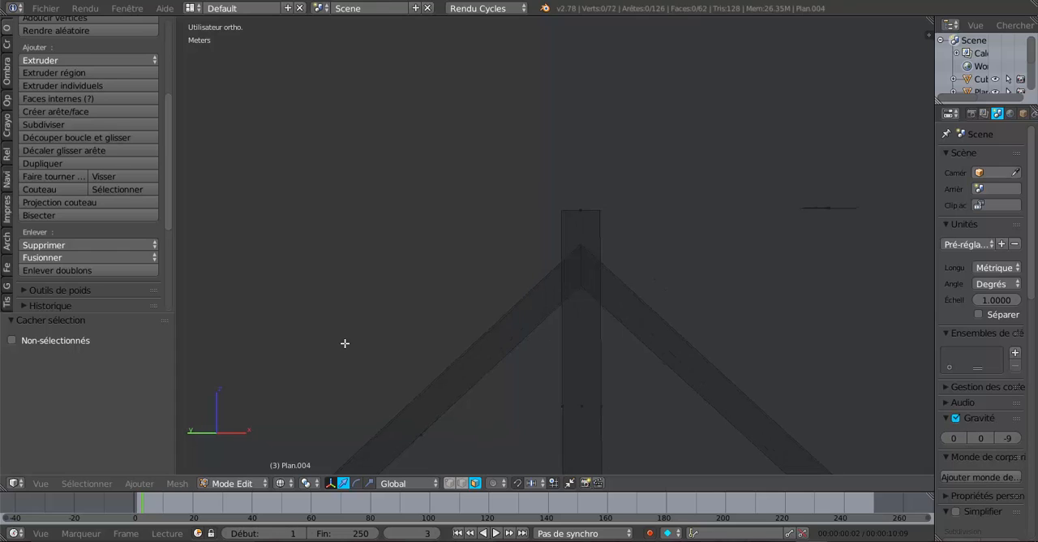
{"action": "middle_click_drag", "start_coordinate": [606, 352], "coordinate": [574, 395], "text": "shift"}
{"action": "scroll", "coordinate": [588, 306], "scroll_direction": "up", "scroll_amount": 4}
{"action": "scroll", "coordinate": [570, 380], "scroll_direction": "up", "scroll_amount": 3}
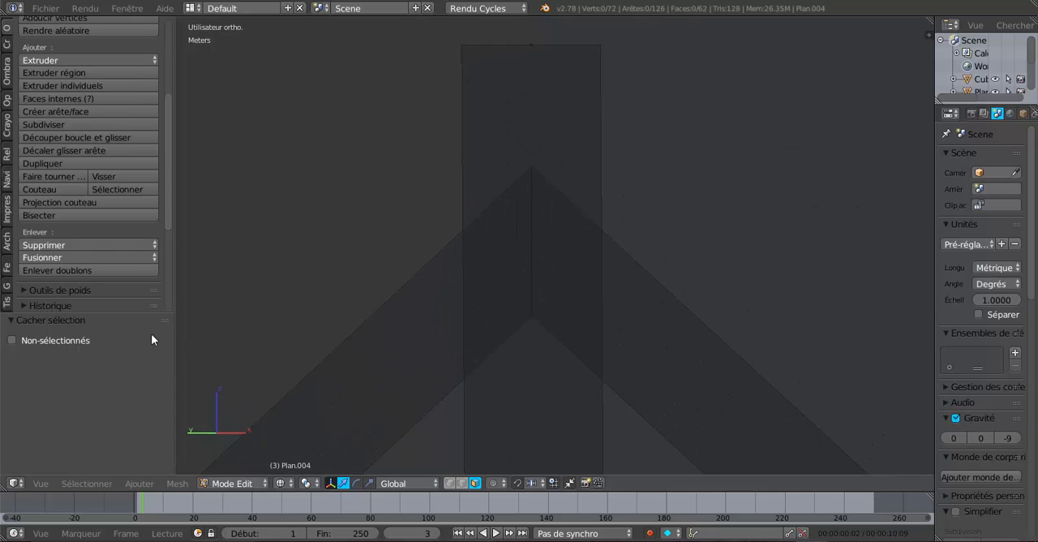
{"action": "left_click", "coordinate": [143, 486]}
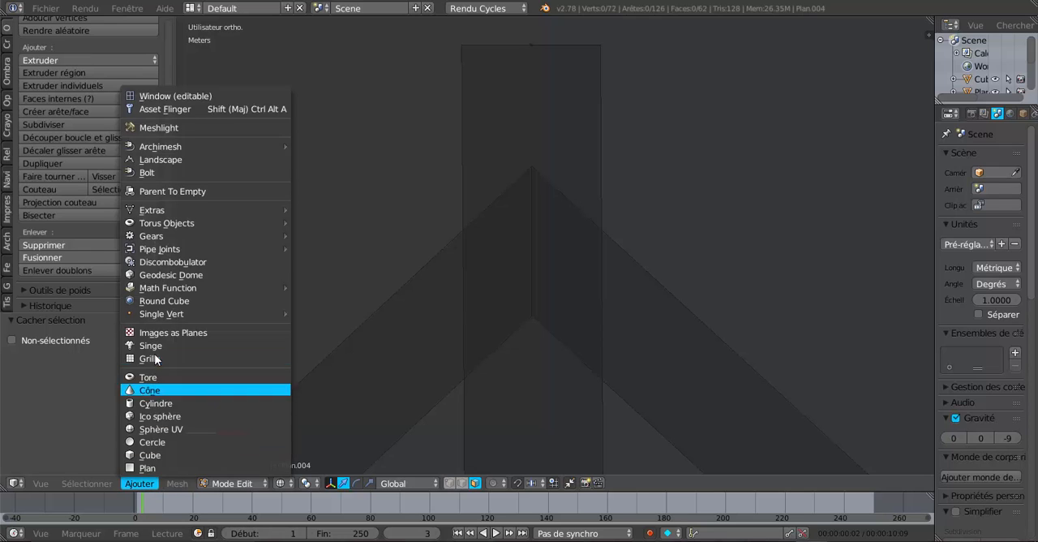
{"action": "mouse_move", "coordinate": [175, 482]}
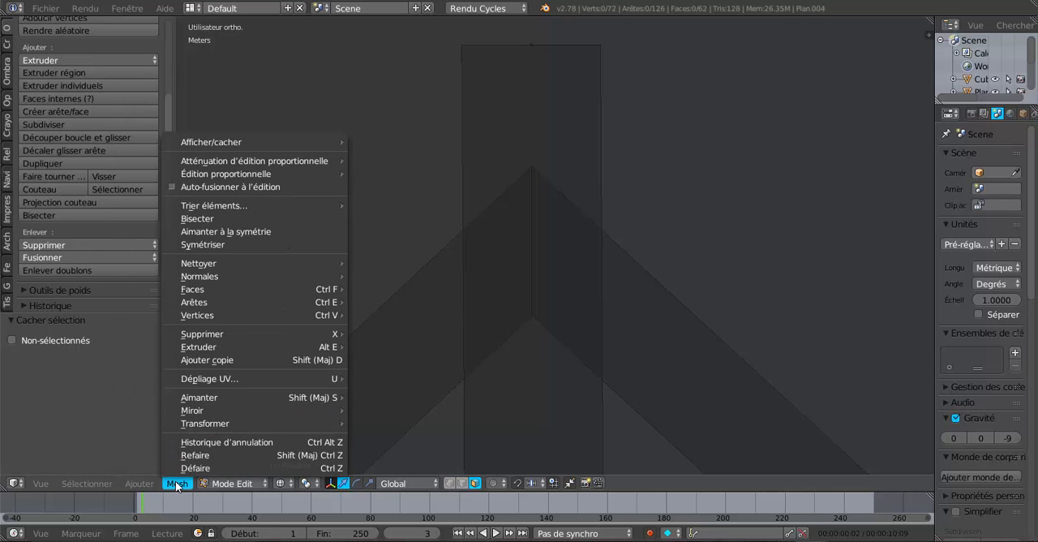
{"action": "left_click", "coordinate": [205, 216]}
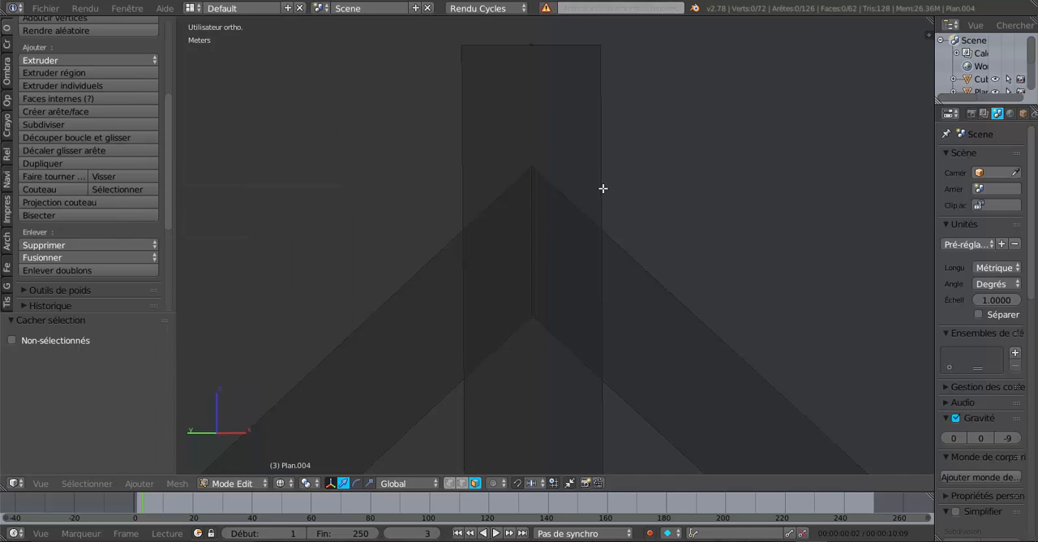
{"action": "left_click", "coordinate": [602, 188]}
Select all visible geometry and bisect it vertically along the king post's side face on the +X side of the joint
{"action": "key", "text": "a"}
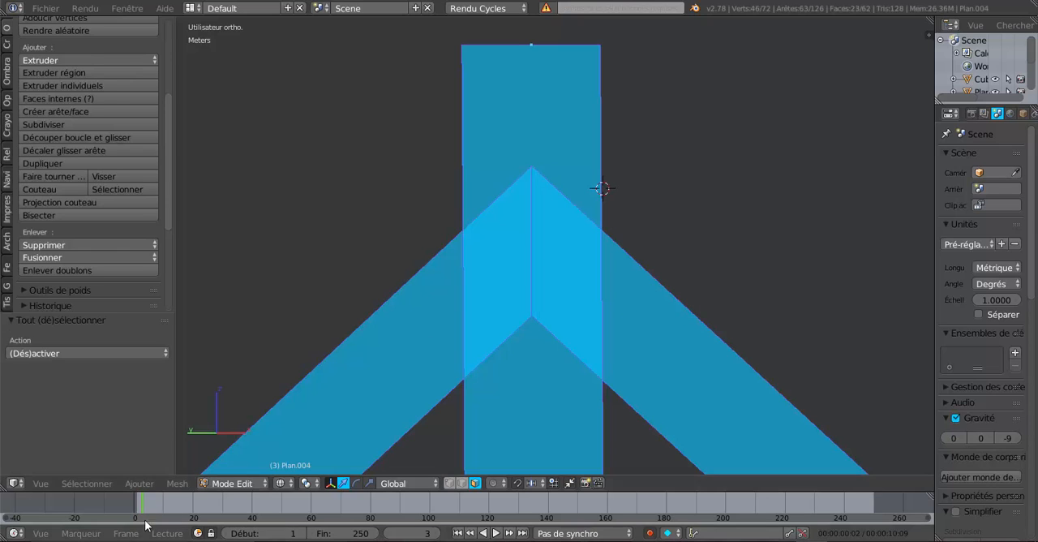
{"action": "left_click", "coordinate": [132, 483]}
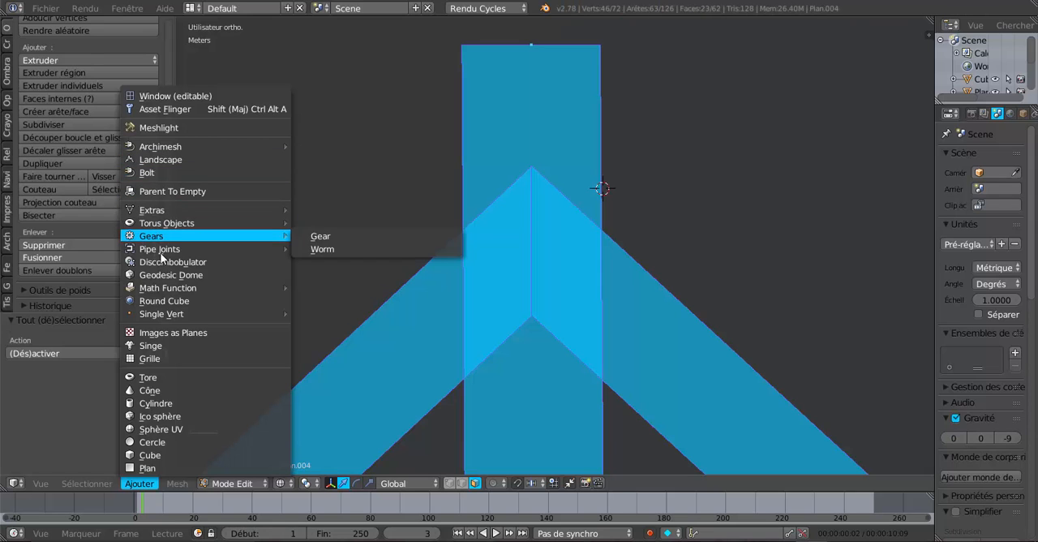
{"action": "mouse_move", "coordinate": [171, 483]}
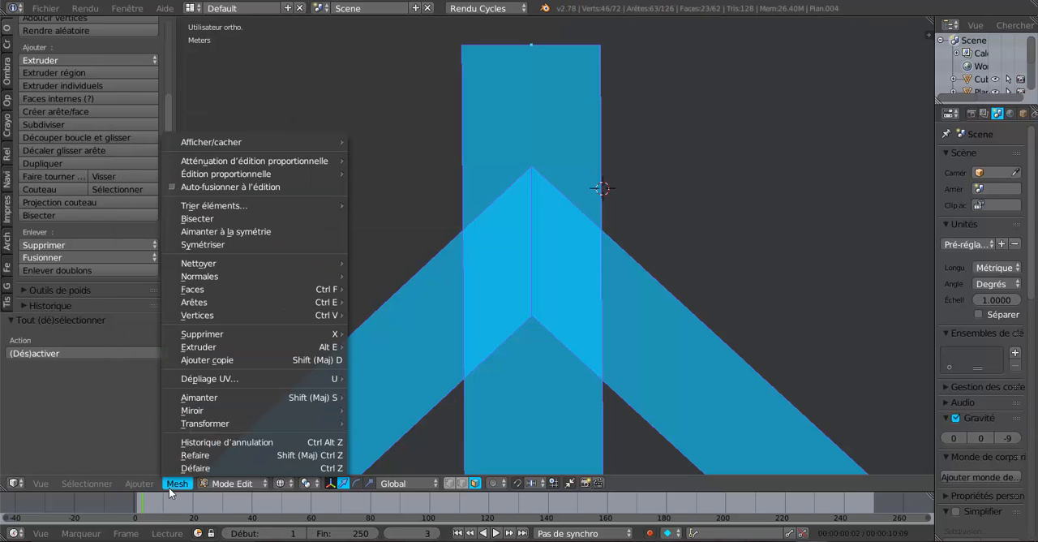
{"action": "left_click", "coordinate": [197, 219]}
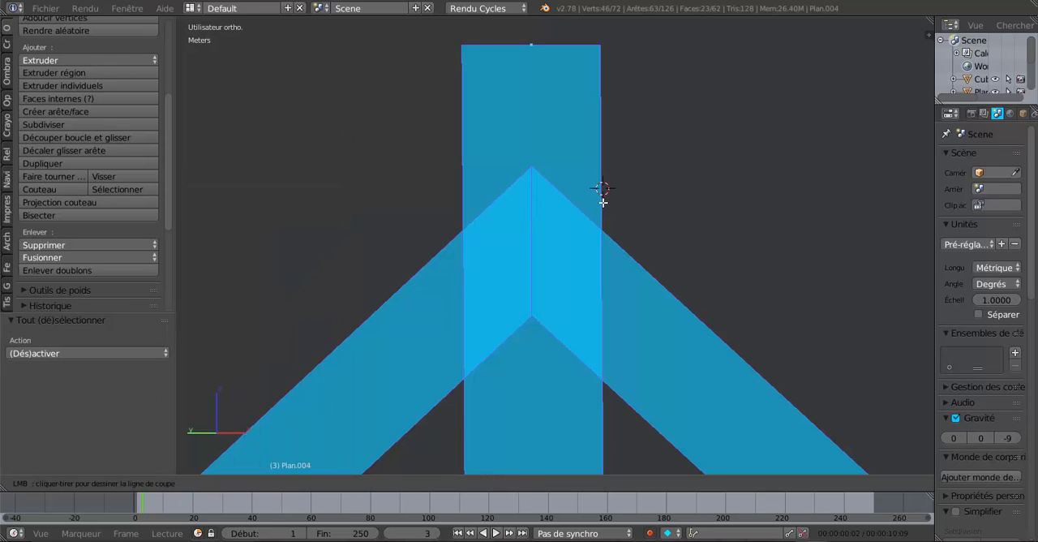
{"action": "left_click_drag", "start_coordinate": [603, 189], "coordinate": [605, 407]}
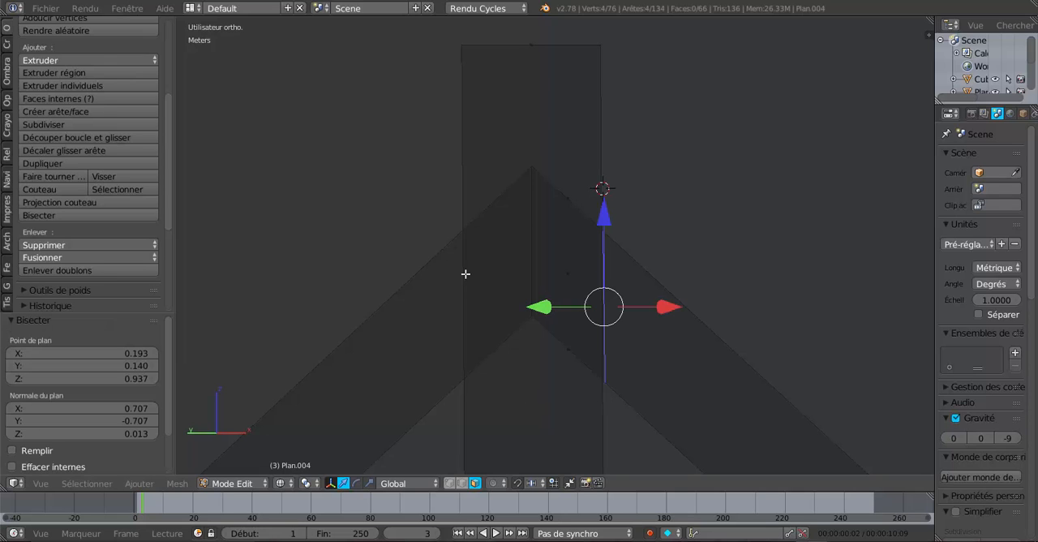
Select all visible geometry again and bisect it vertically along the king post's opposite side face, on the +Y side
{"action": "key", "text": "a"}
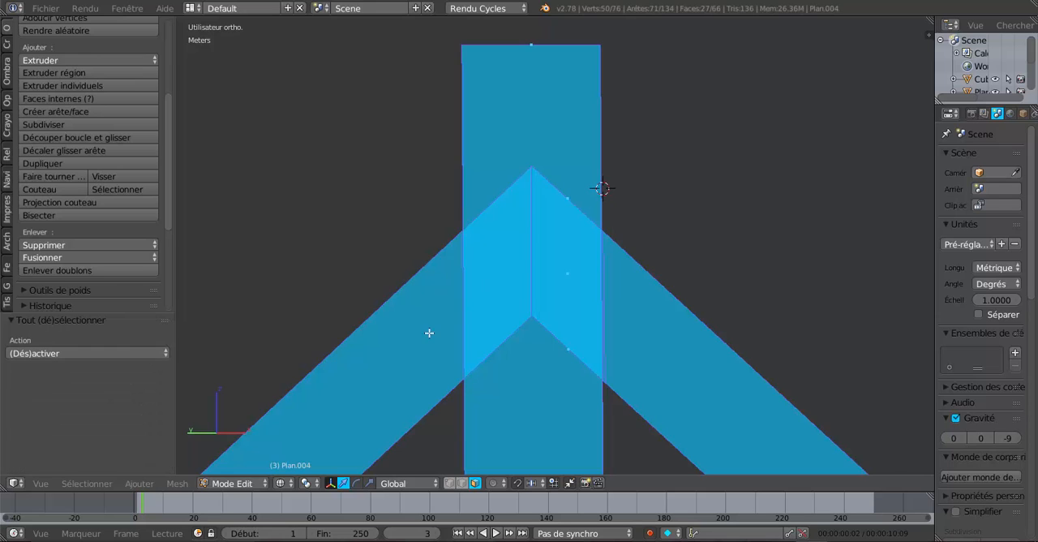
{"action": "left_click", "coordinate": [177, 483]}
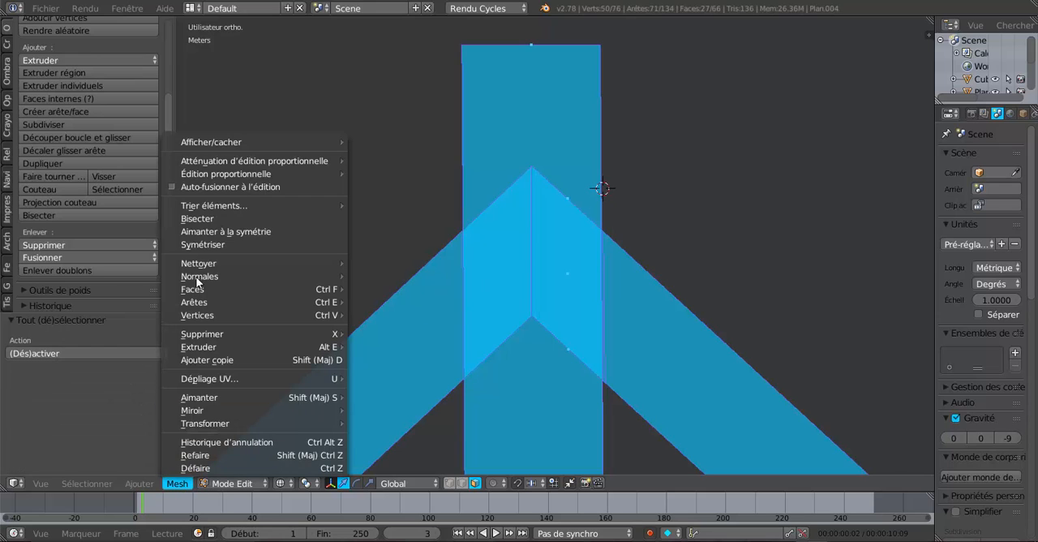
{"action": "left_click", "coordinate": [203, 218]}
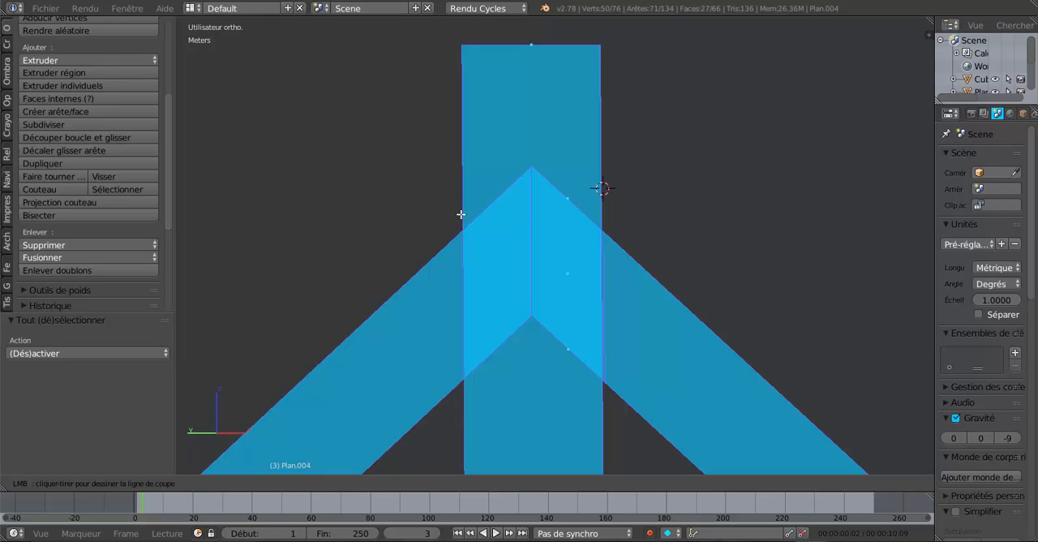
{"action": "left_click_drag", "start_coordinate": [460, 214], "coordinate": [461, 420]}
Select the two front joint faces between the cuts and extend the selection to all linked geometry
{"action": "right_click", "coordinate": [498, 273]}
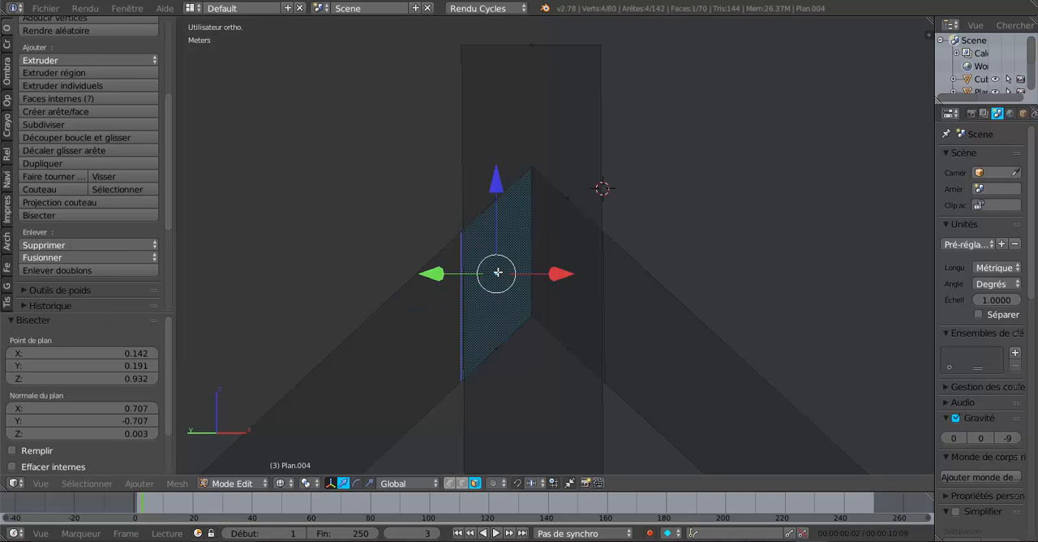
{"action": "right_click", "coordinate": [555, 270], "text": "shift"}
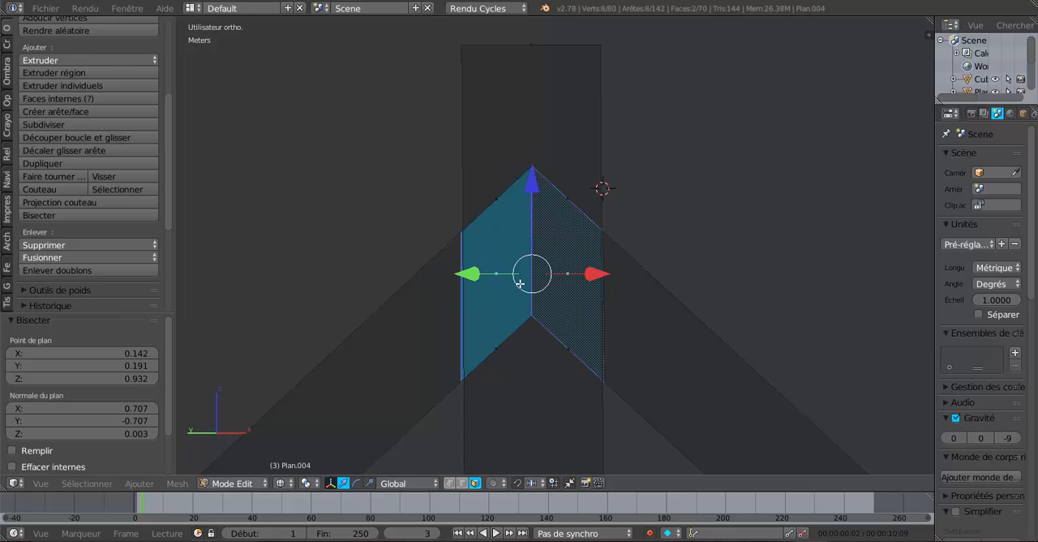
{"action": "key", "text": "ctrl+l"}
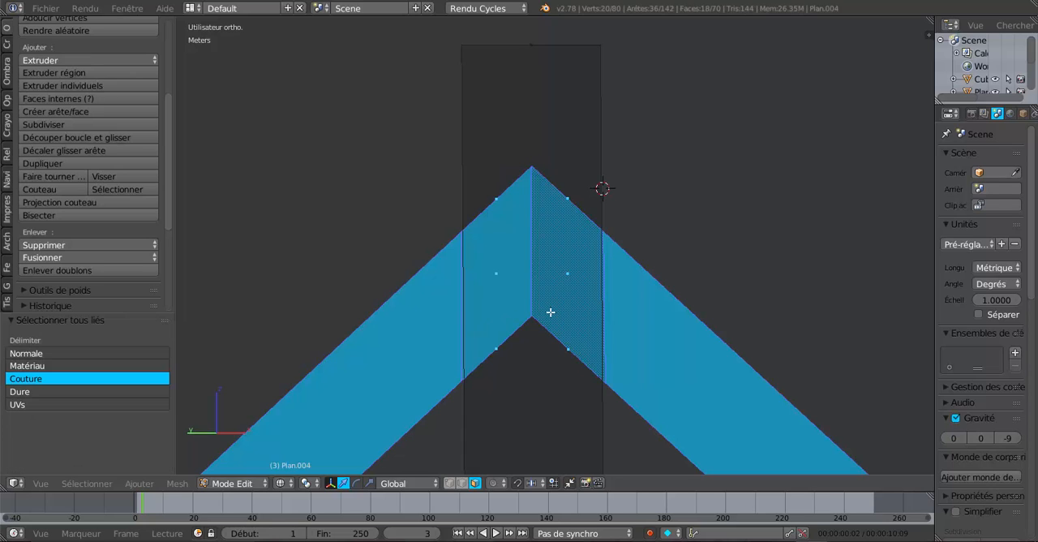
{"action": "scroll", "coordinate": [549, 314], "scroll_direction": "up", "scroll_amount": 3}
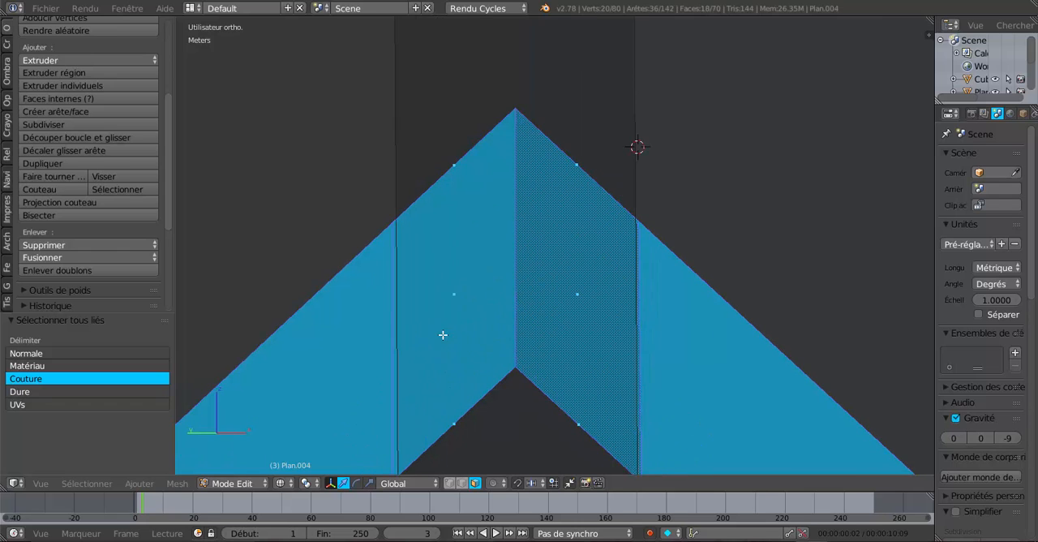
{"action": "key", "text": "Tab"}
{"action": "key", "text": "Tab"}
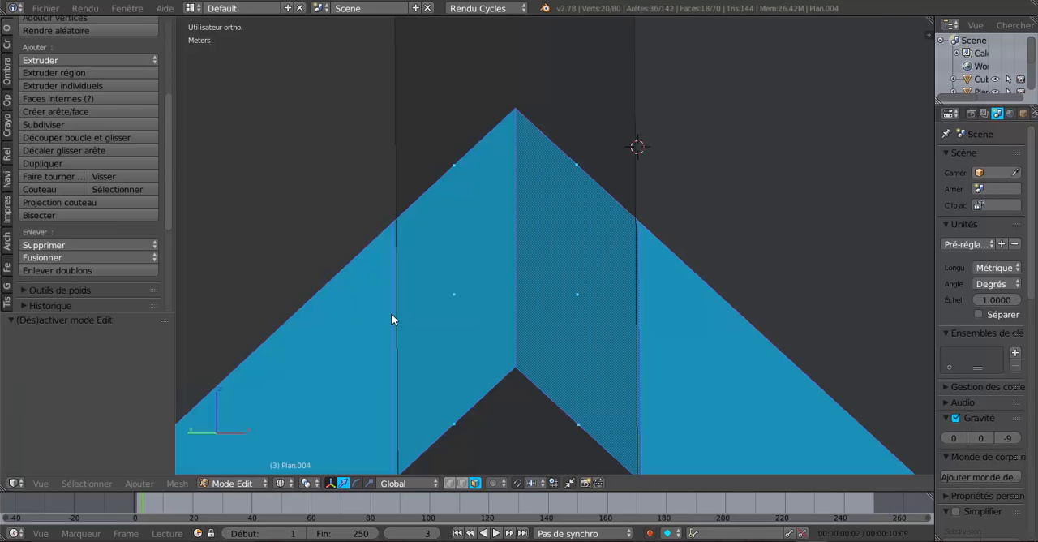
Switch to solid shading and rip the rafter's front vertical cut edge on the +Y side of the king post in place
{"action": "key", "text": "z"}
{"action": "right_click", "coordinate": [388, 298]}
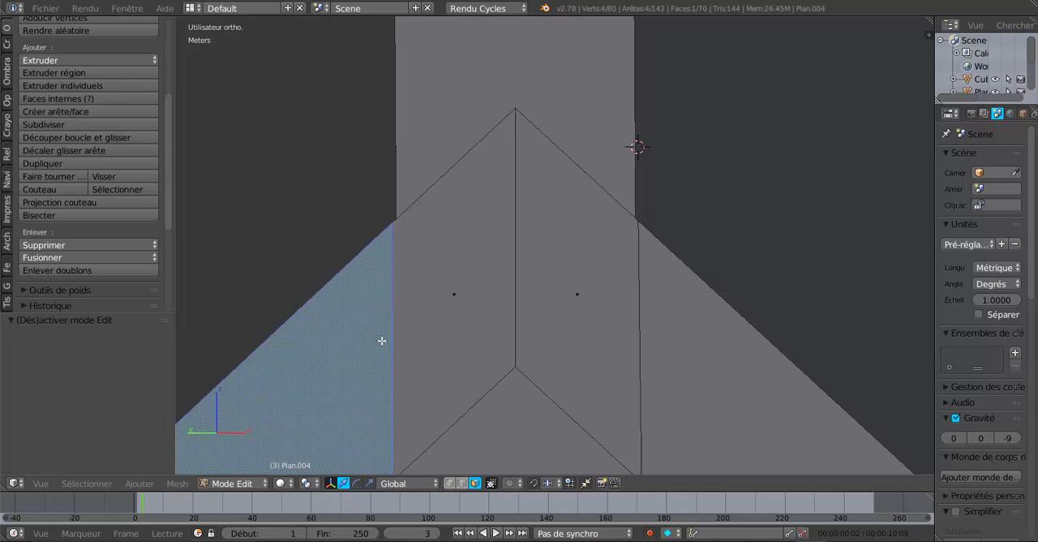
{"action": "left_click", "coordinate": [462, 483]}
{"action": "right_click", "coordinate": [394, 287]}
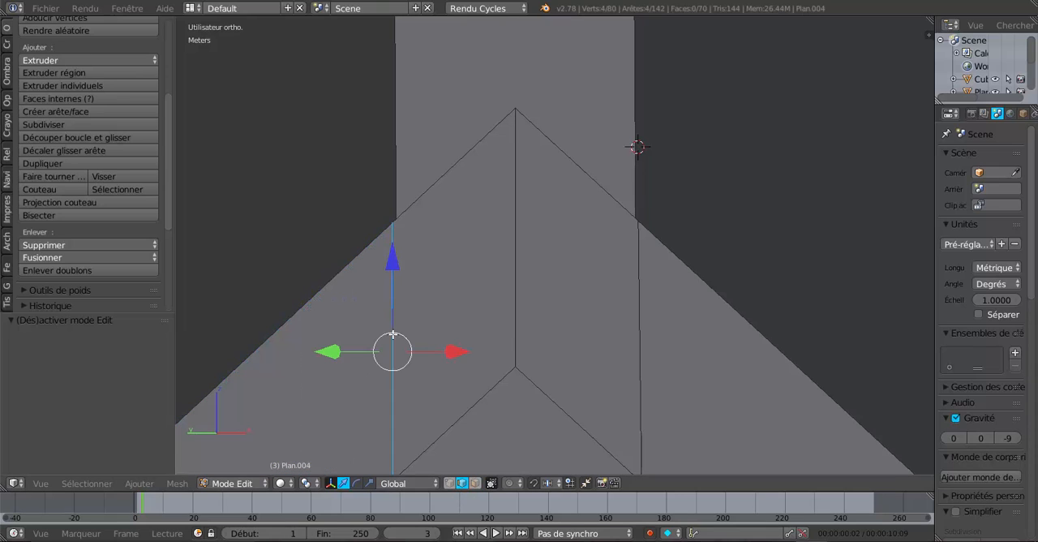
{"action": "key", "text": "v"}
{"action": "left_click", "coordinate": [499, 339]}
Rip the rafter's front vertical cut edge on the +X side of the king post in place
{"action": "right_click", "coordinate": [640, 319]}
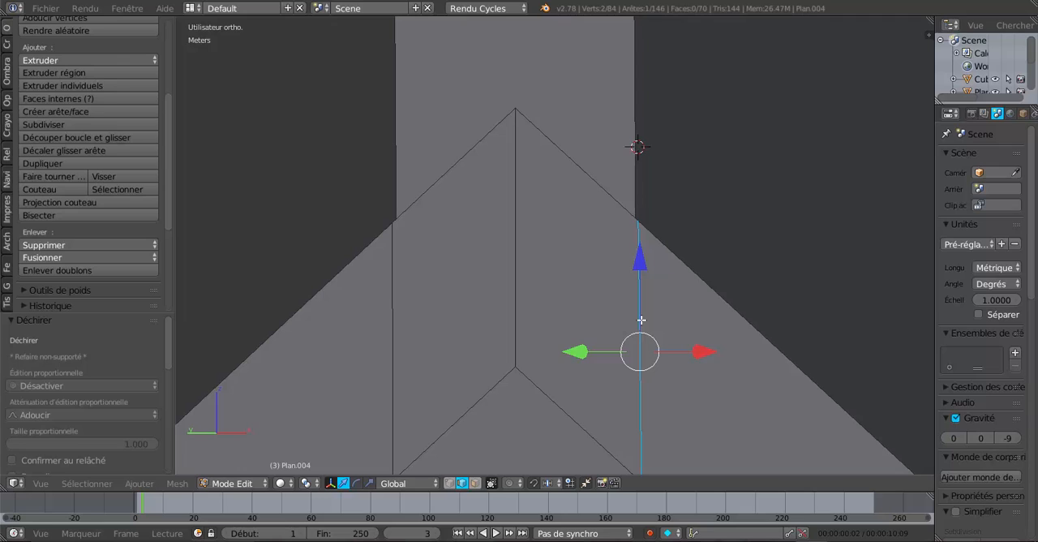
{"action": "right_click", "coordinate": [640, 319], "text": "shift"}
{"action": "right_click", "coordinate": [640, 319], "text": "shift"}
{"action": "key", "text": "v"}
{"action": "left_click", "coordinate": [659, 354]}
Select the two front joint faces with everything linked to them to check their separation, and clear the selection
{"action": "left_click", "coordinate": [475, 482]}
{"action": "right_click", "coordinate": [541, 335]}
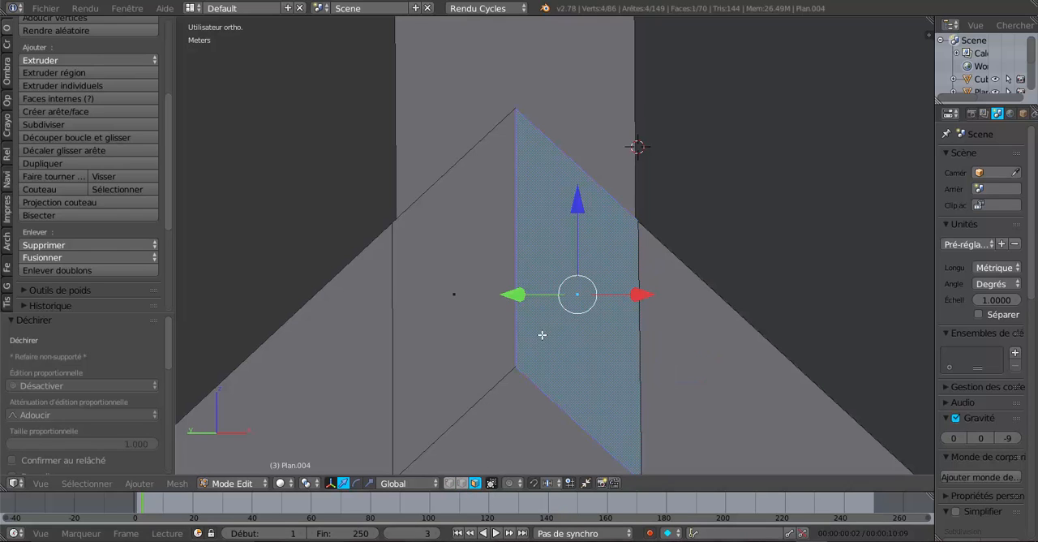
{"action": "right_click", "coordinate": [475, 306], "text": "shift"}
{"action": "key", "text": "ctrl+l"}
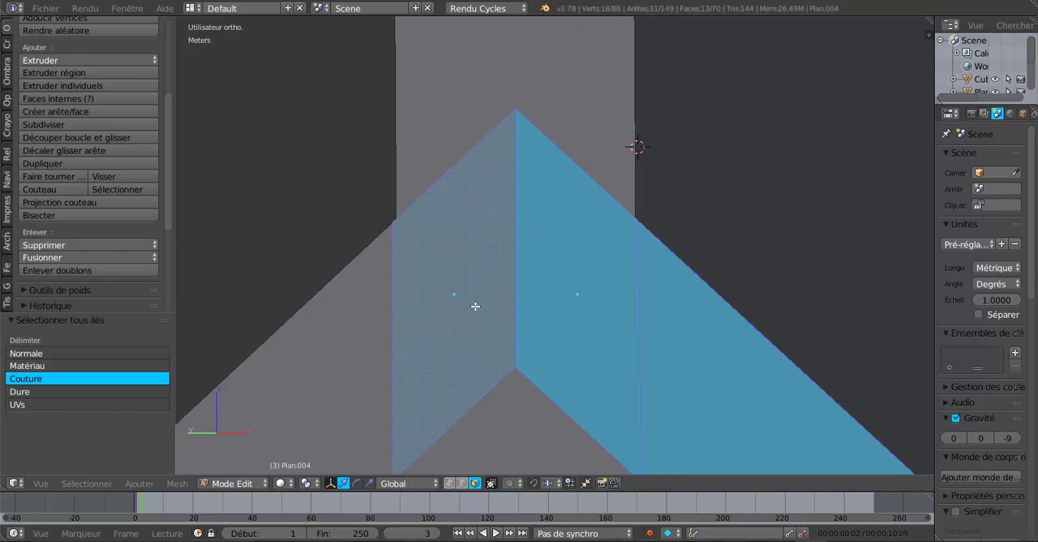
{"action": "middle_click_drag", "start_coordinate": [627, 288], "coordinate": [620, 305]}
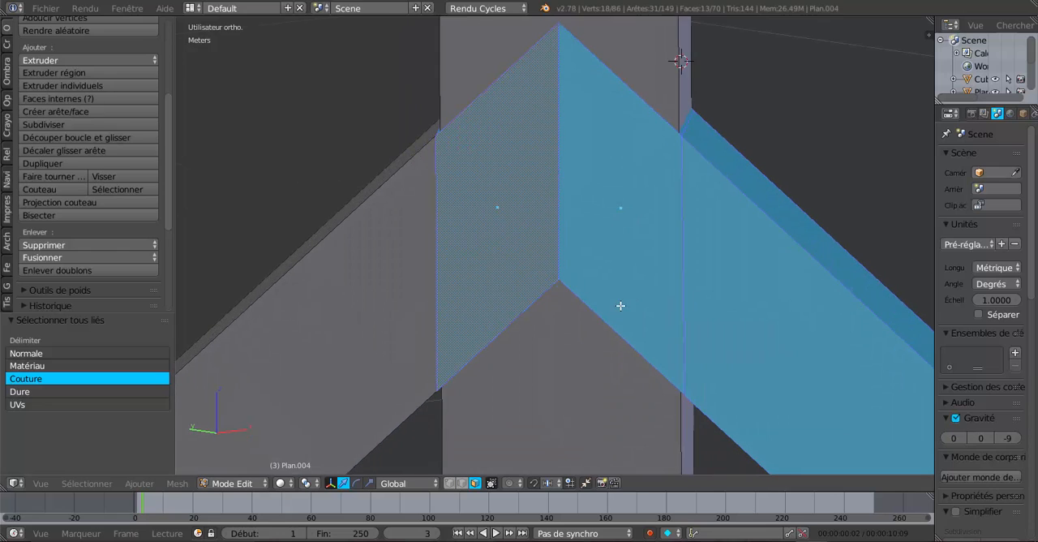
{"action": "key", "text": "a"}
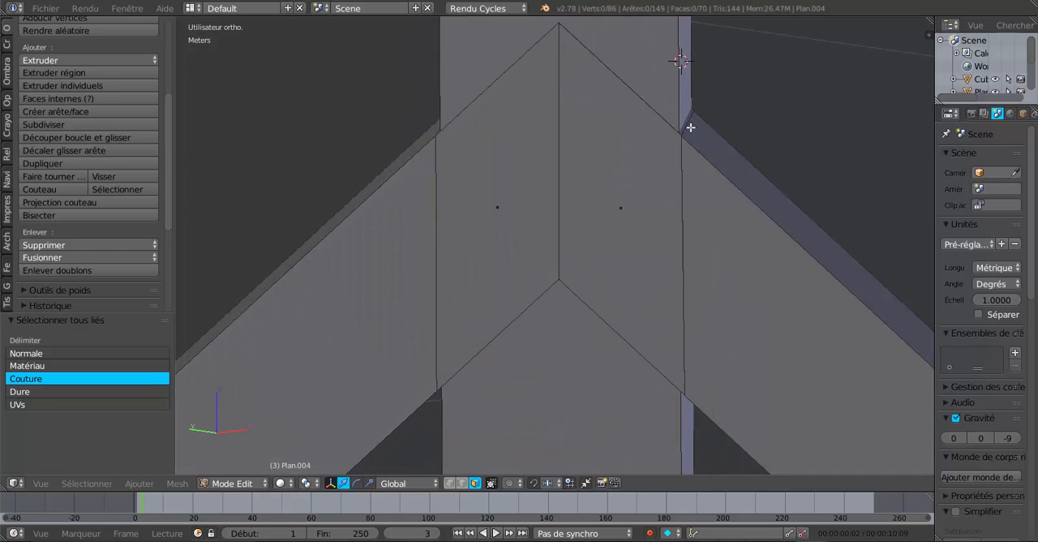
Select the +X rafter's front face and its cut edge beside the king post, and extend the selection to linked geometry
{"action": "right_click", "coordinate": [687, 196]}
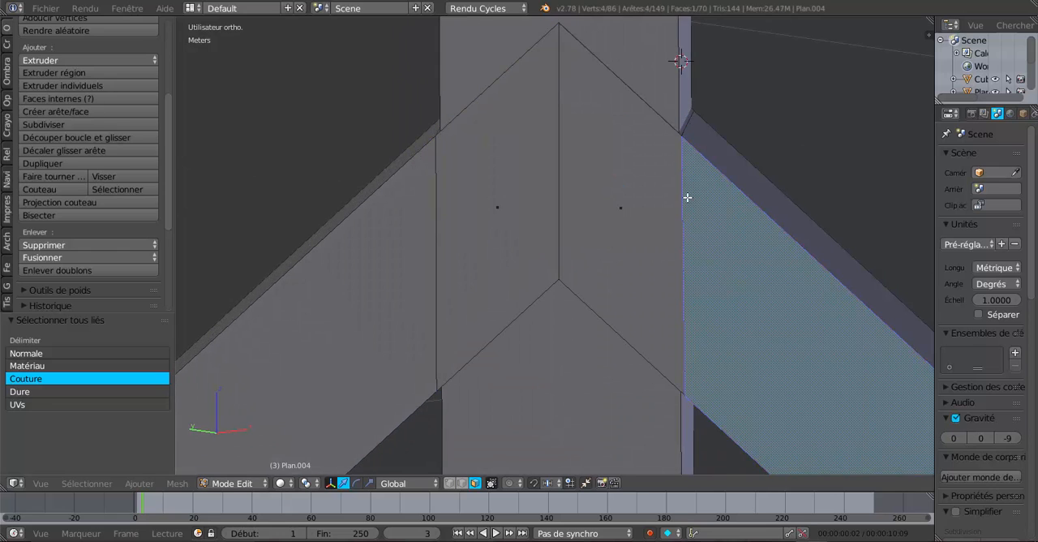
{"action": "left_click", "coordinate": [461, 483]}
{"action": "right_click", "coordinate": [678, 202], "text": "shift"}
{"action": "right_click", "coordinate": [679, 191], "text": "shift"}
{"action": "right_click", "coordinate": [680, 191], "text": "shift"}
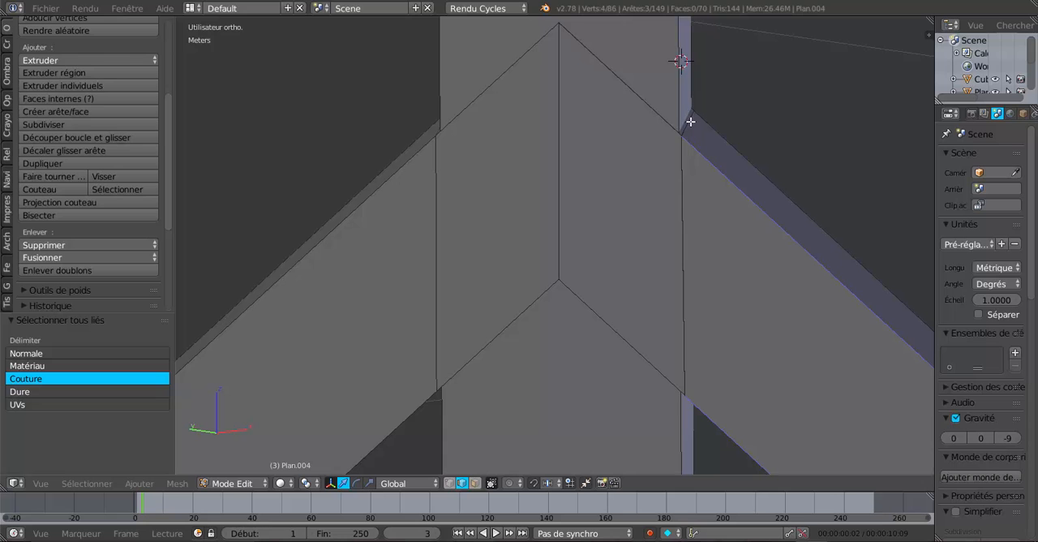
{"action": "key", "text": "ctrl+l"}
{"action": "scroll", "coordinate": [687, 129], "scroll_direction": "down", "scroll_amount": 8}
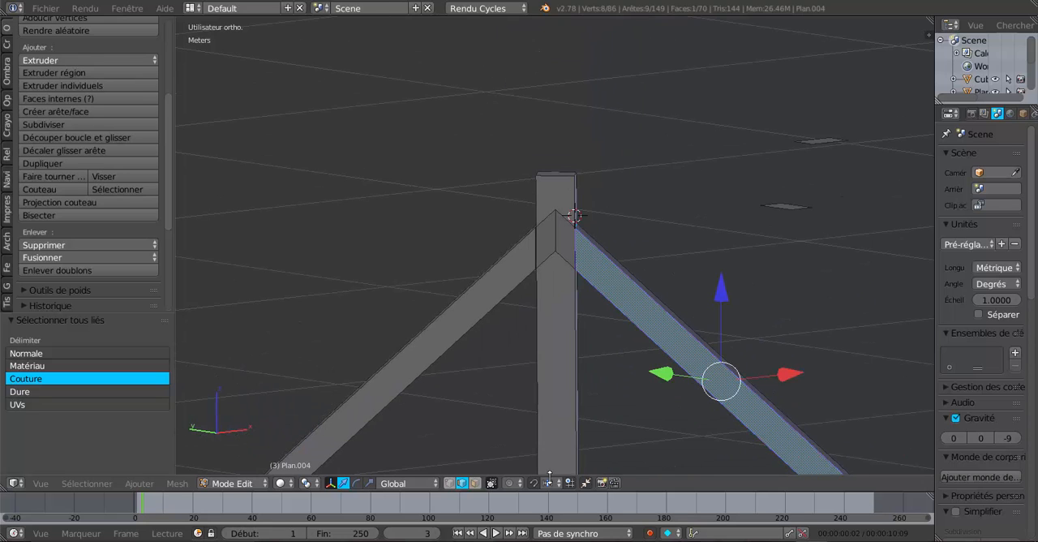
Select the cut edge across the +X rafter's upper face where it meets the king post
{"action": "middle_click_drag", "start_coordinate": [619, 358], "coordinate": [513, 396]}
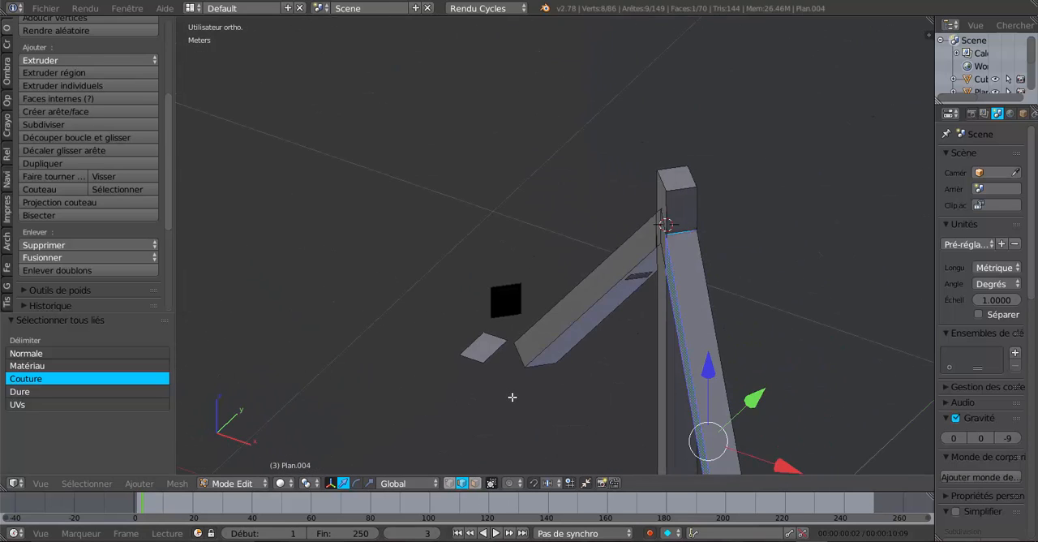
{"action": "scroll", "coordinate": [641, 331], "scroll_direction": "up", "scroll_amount": 4}
{"action": "middle_click_drag", "start_coordinate": [674, 329], "coordinate": [438, 402]}
{"action": "scroll", "coordinate": [531, 338], "scroll_direction": "up", "scroll_amount": 4}
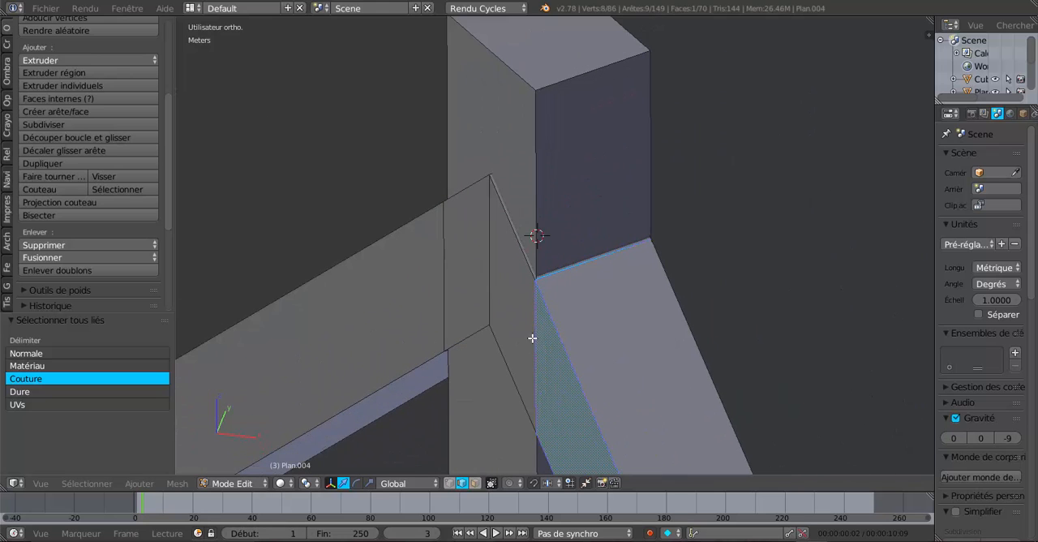
{"action": "right_click", "coordinate": [581, 271]}
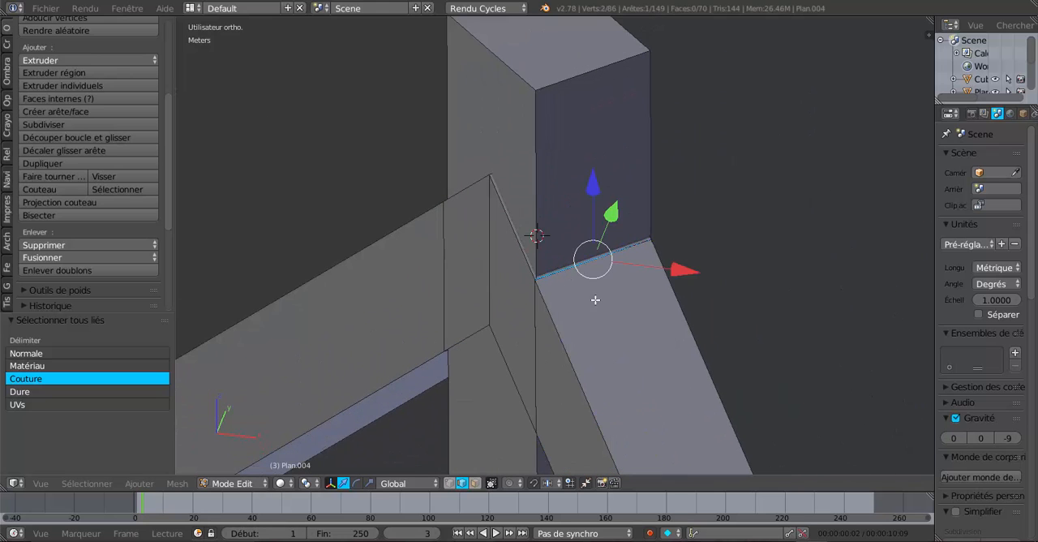
{"action": "middle_click_drag", "start_coordinate": [597, 299], "coordinate": [636, 287]}
{"action": "middle_click_drag", "start_coordinate": [534, 358], "coordinate": [603, 287], "text": "shift"}
{"action": "scroll", "coordinate": [635, 284], "scroll_direction": "up", "scroll_amount": 3}
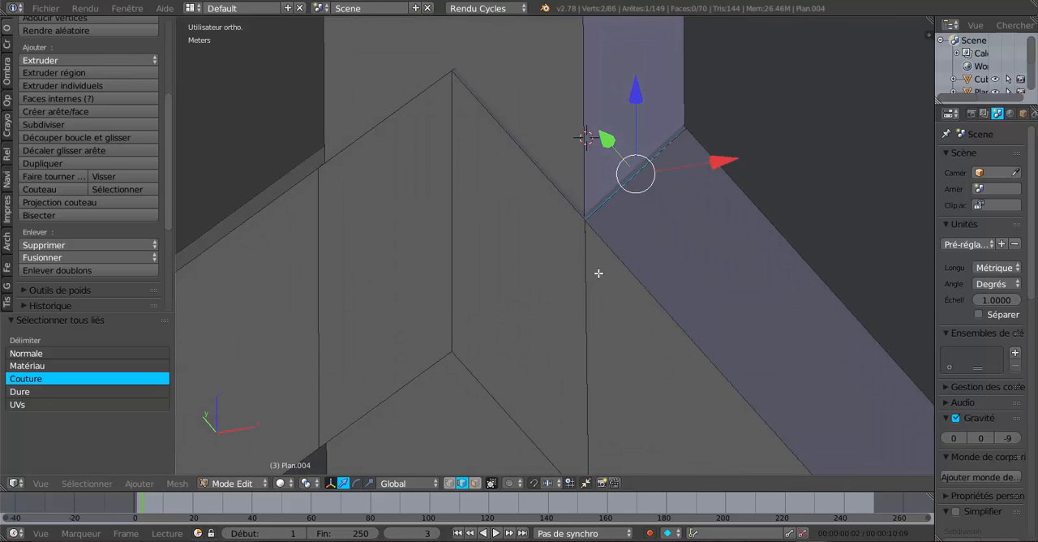
Try to rip the +X rafter's front vertical cut edge together with its linked joint edges beside the king post
{"action": "scroll", "coordinate": [602, 267], "scroll_direction": "up", "scroll_amount": 5}
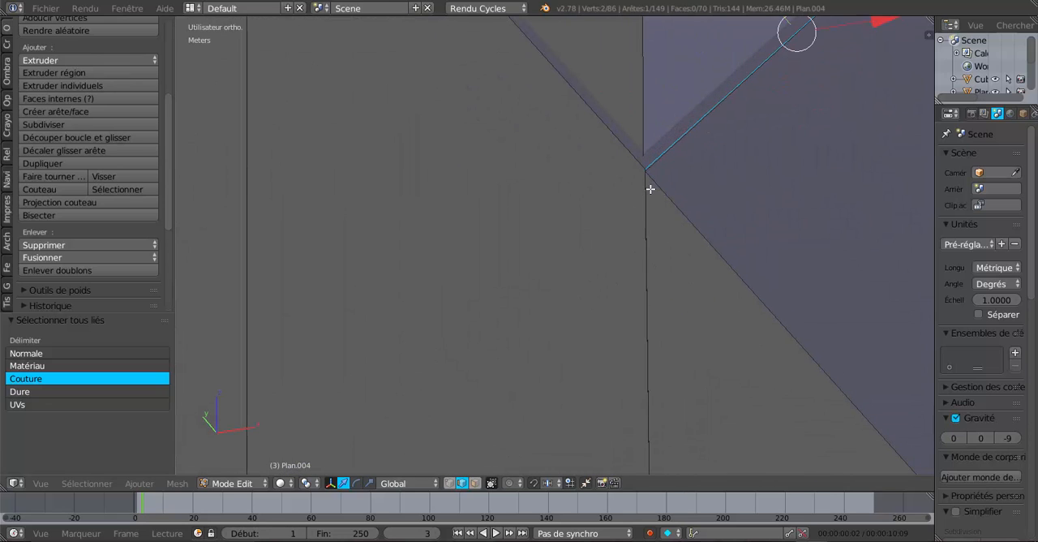
{"action": "right_click", "coordinate": [650, 189]}
{"action": "scroll", "coordinate": [558, 266], "scroll_direction": "down", "scroll_amount": 2}
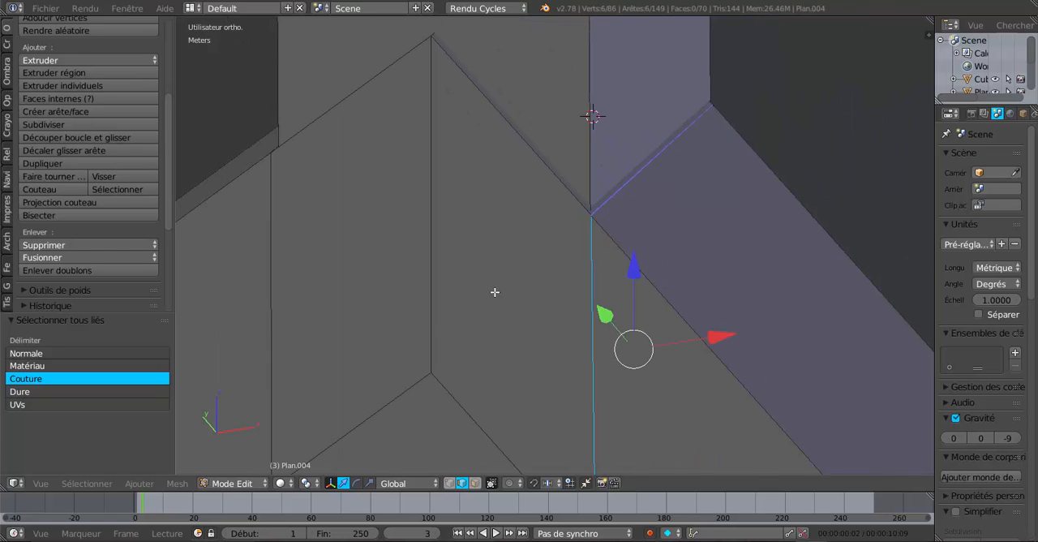
{"action": "key", "text": "v"}
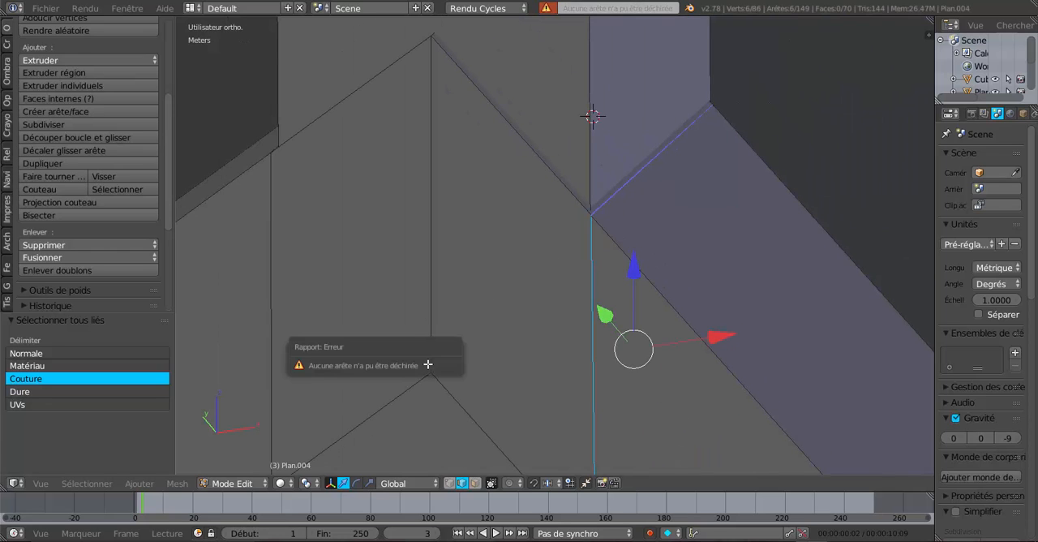
Rip the cut edge across the +X rafter's upper face in place where it meets the king post
{"action": "right_click", "coordinate": [629, 193]}
{"action": "key", "text": "v"}
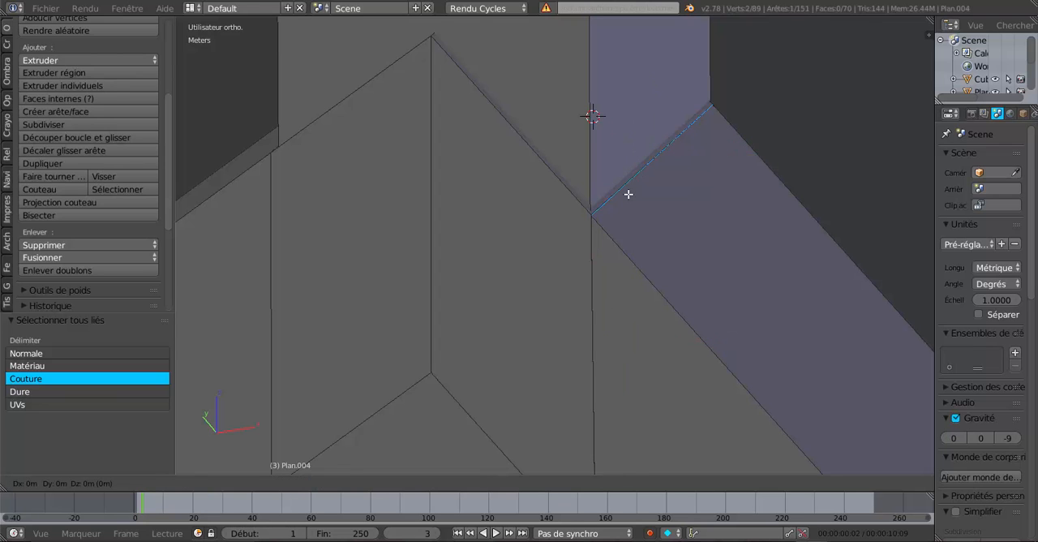
{"action": "left_click", "coordinate": [628, 194]}
Rip the +X rafter's rear vertical cut edge and its underside cut edge in place at the king post
{"action": "middle_click_drag", "start_coordinate": [637, 203], "coordinate": [608, 238]}
{"action": "scroll", "coordinate": [607, 238], "scroll_direction": "up", "scroll_amount": 5}
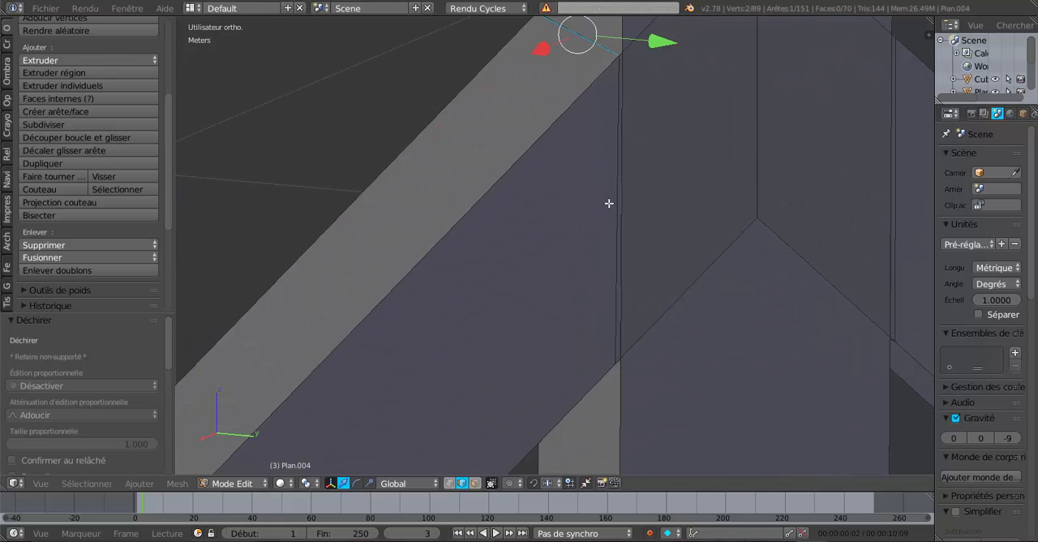
{"action": "right_click", "coordinate": [609, 203]}
{"action": "key", "text": "v"}
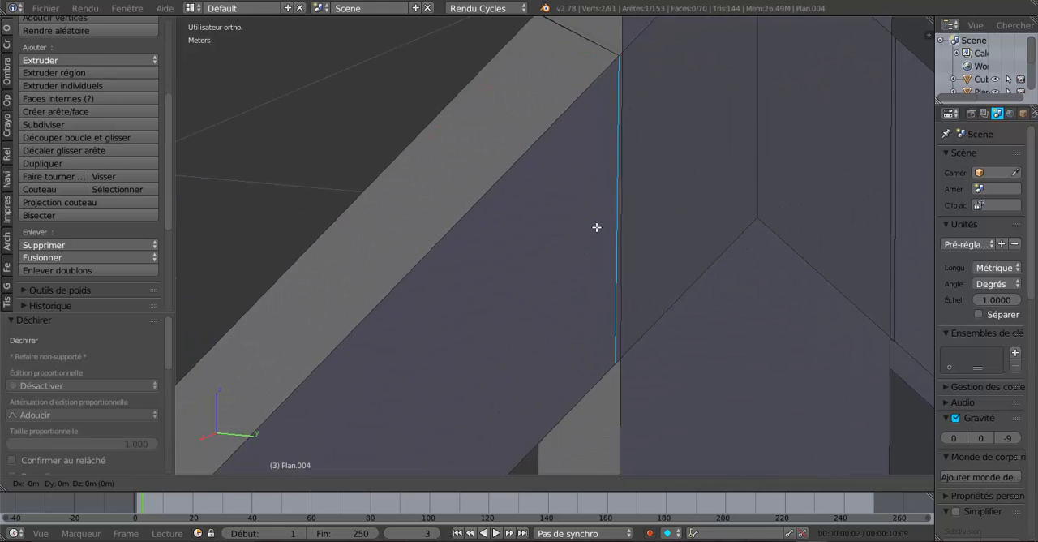
{"action": "left_click", "coordinate": [597, 228]}
{"action": "middle_click_drag", "start_coordinate": [623, 286], "coordinate": [602, 171]}
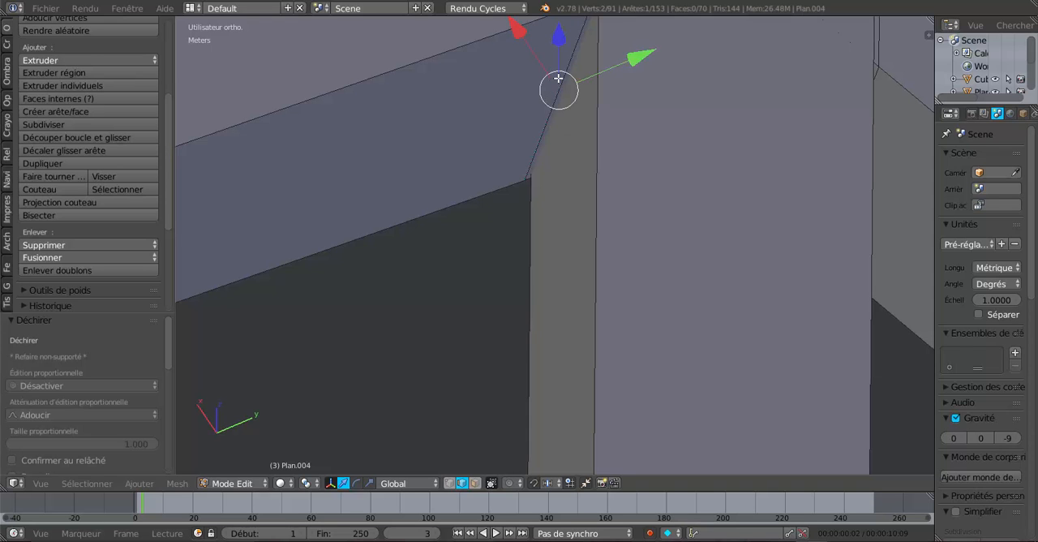
{"action": "key", "text": "v"}
{"action": "left_click", "coordinate": [558, 79]}
Delete the two front joint faces over the king post, together with all faces linked to them within the seams
{"action": "middle_click_drag", "start_coordinate": [538, 187], "coordinate": [739, 250]}
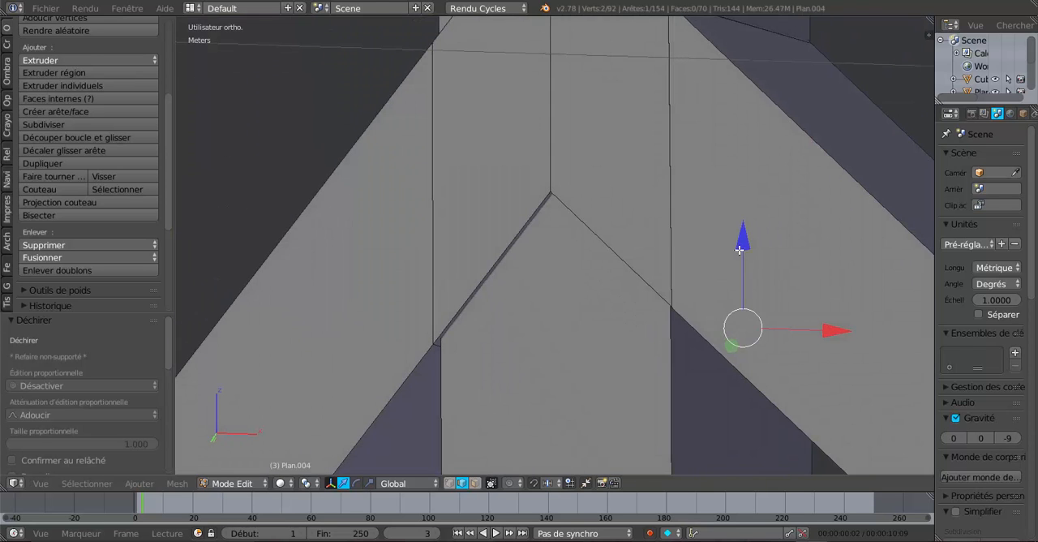
{"action": "left_click", "coordinate": [475, 483]}
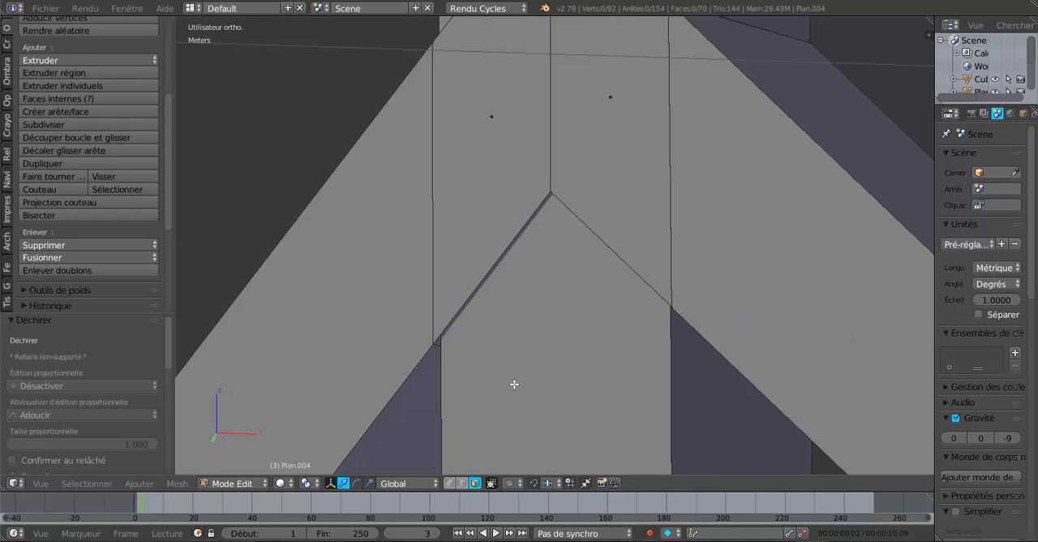
{"action": "right_click", "coordinate": [574, 153]}
{"action": "right_click", "coordinate": [537, 168], "text": "shift"}
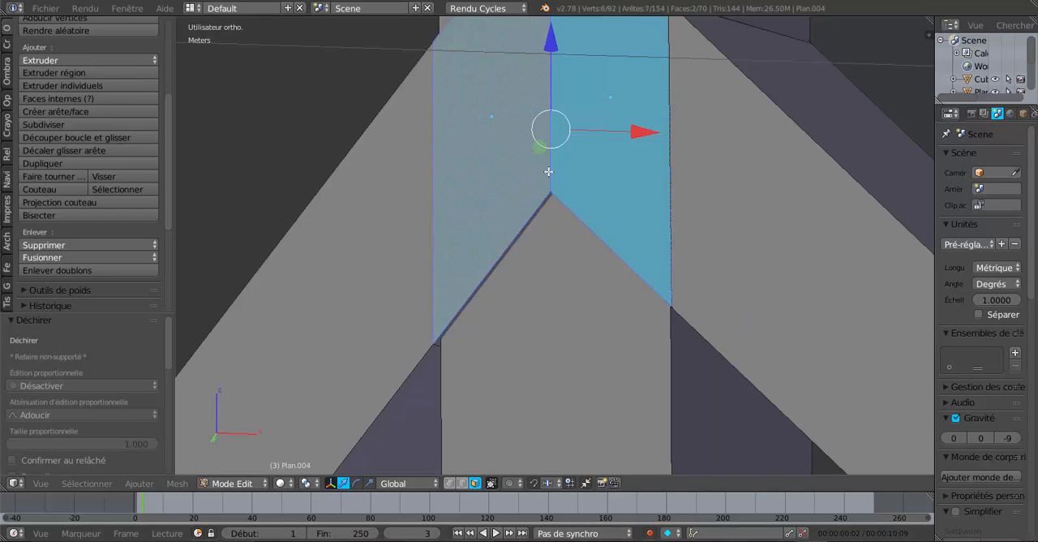
{"action": "key", "text": "ctrl+l"}
{"action": "scroll", "coordinate": [472, 144], "scroll_direction": "down", "scroll_amount": 7}
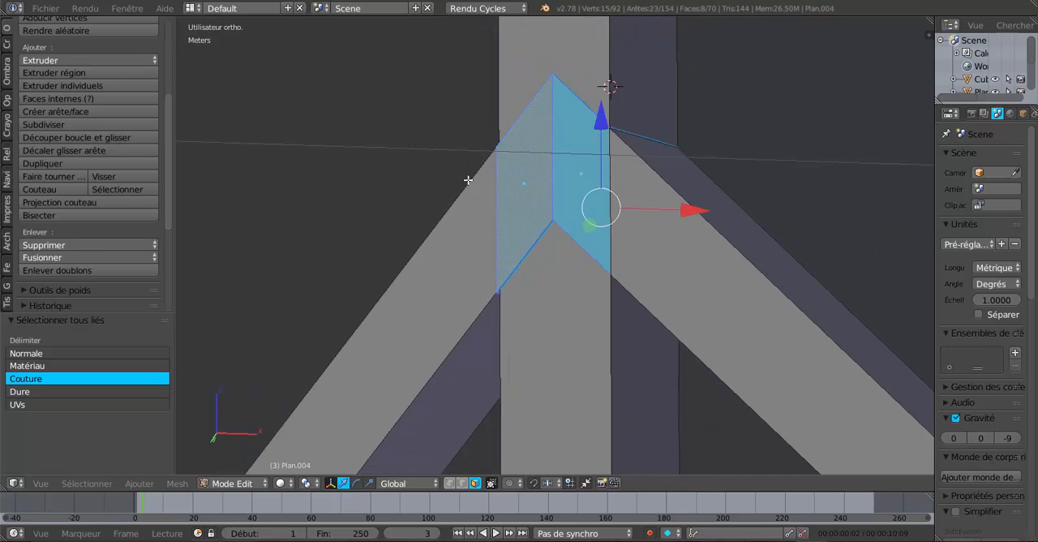
{"action": "middle_click_drag", "start_coordinate": [468, 181], "coordinate": [565, 276]}
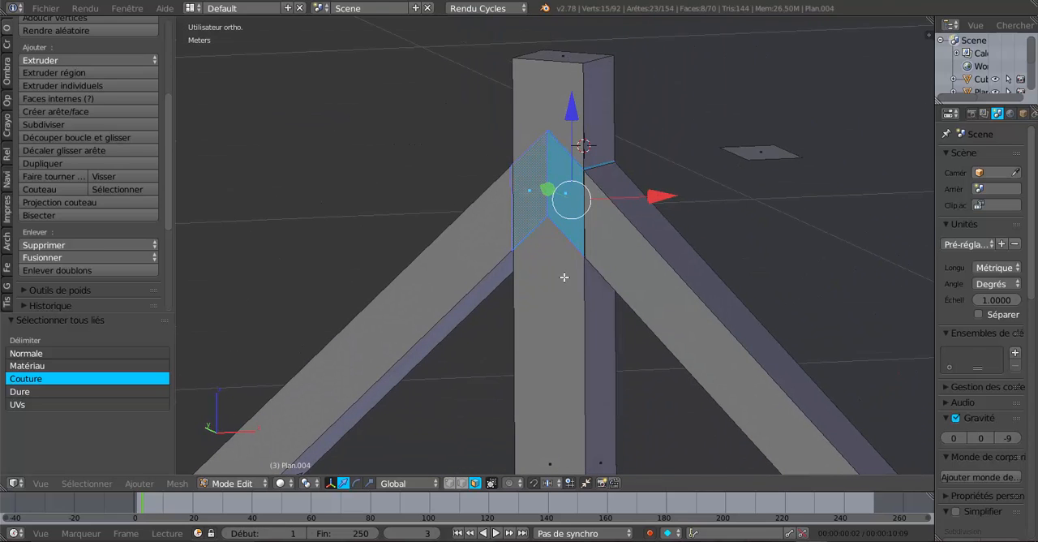
{"action": "key", "text": "x"}
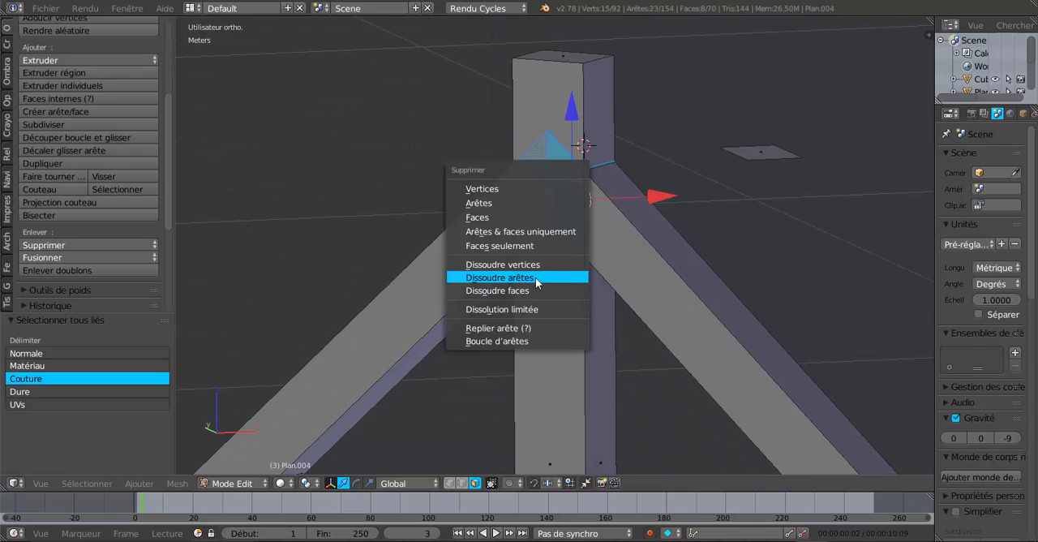
{"action": "left_click", "coordinate": [501, 216]}
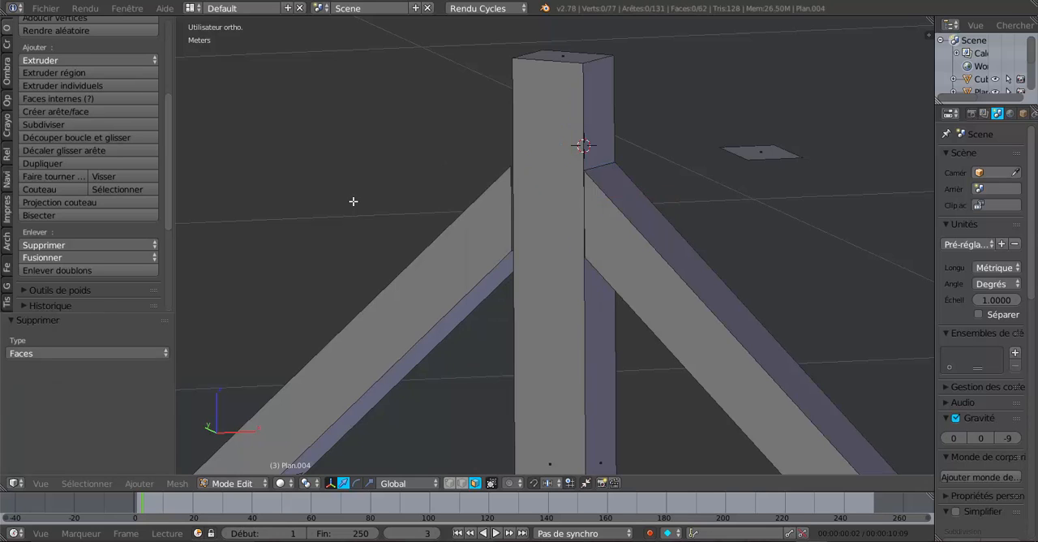
Examine the rafter ends against the king post from the side and the front, in Object Mode as well
{"action": "key", "text": "KP_3"}
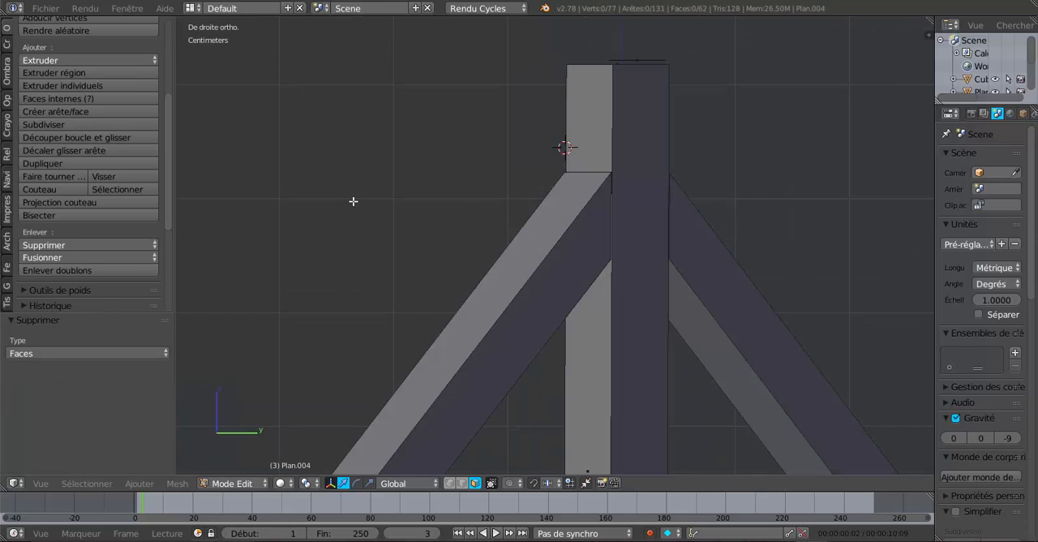
{"action": "key", "text": "KP_1"}
{"action": "key", "text": "KP_4"}
{"action": "key", "text": "KP_4"}
{"action": "key", "text": "KP_4"}
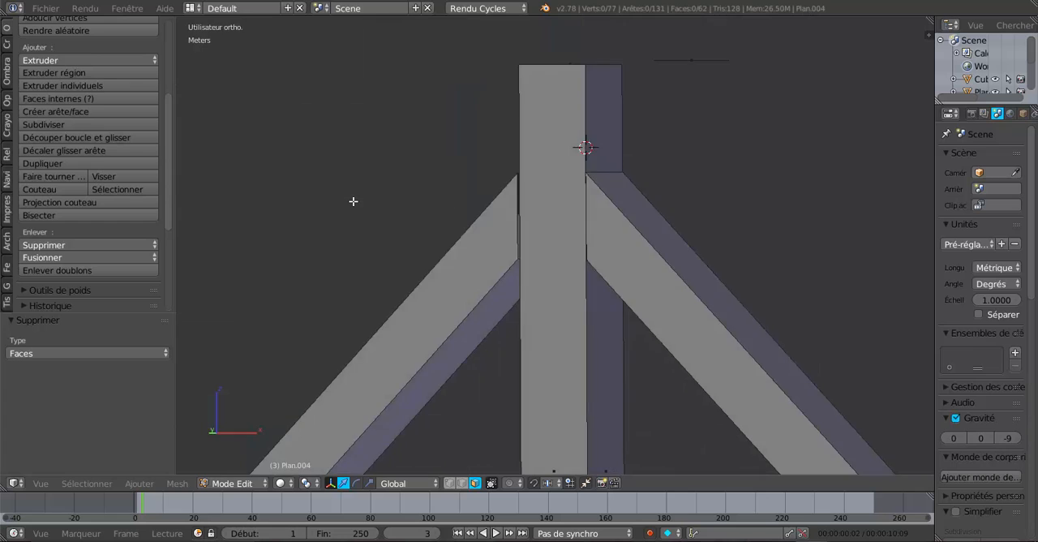
{"action": "key", "text": "Tab"}
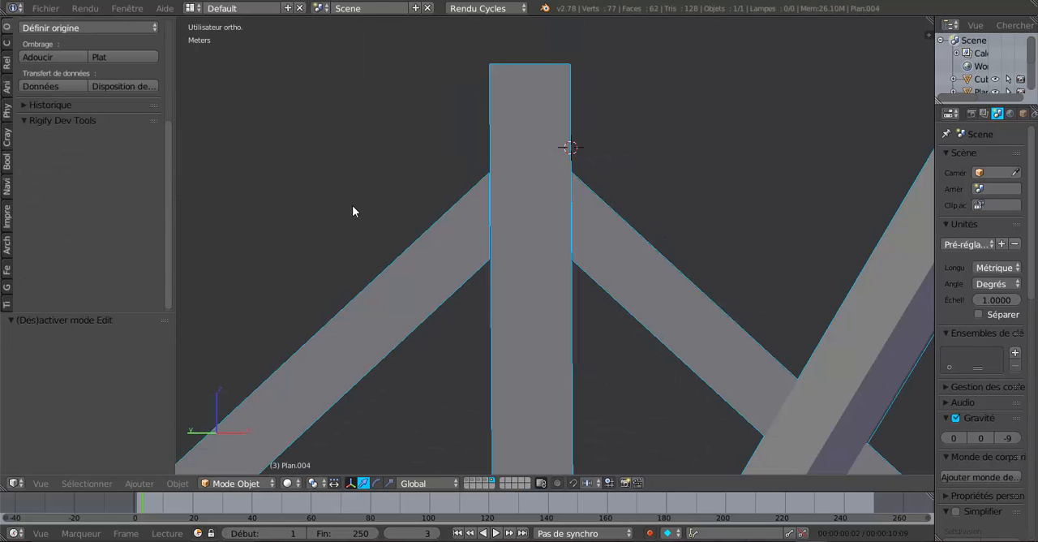
{"action": "scroll", "coordinate": [497, 180], "scroll_direction": "up", "scroll_amount": 6}
Move the cut end edges of both rafters against the king post to close the gaps, and return to Object Mode
{"action": "key", "text": "Tab"}
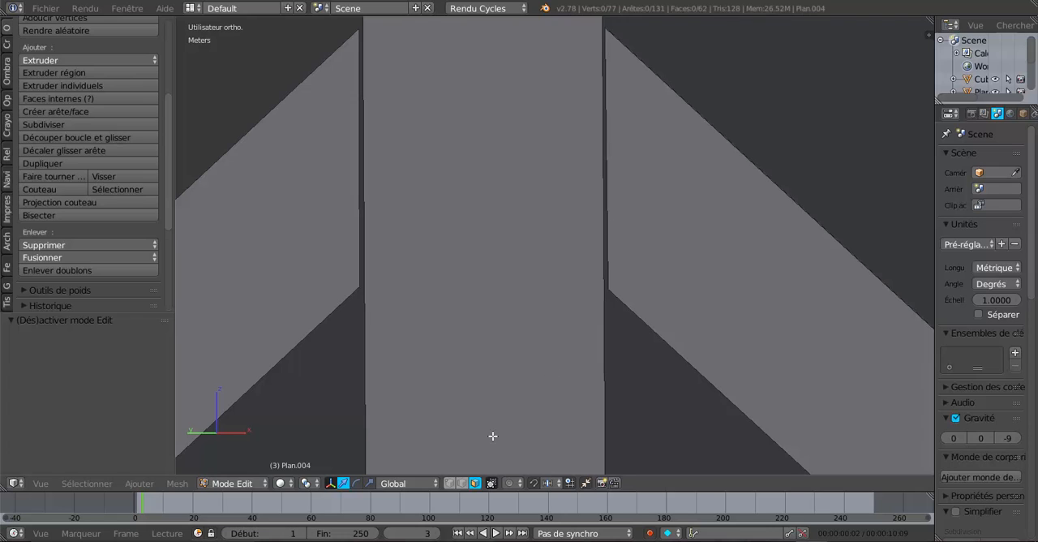
{"action": "left_click", "coordinate": [462, 482]}
{"action": "right_click", "coordinate": [607, 192], "text": "alt"}
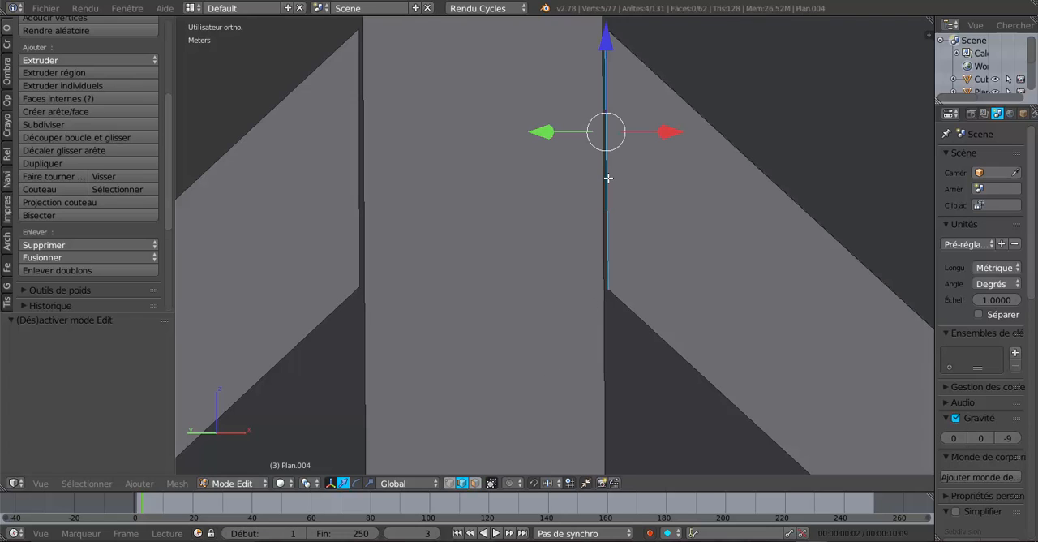
{"action": "left_click_drag", "start_coordinate": [664, 128], "coordinate": [427, 157]}
{"action": "scroll", "coordinate": [428, 157], "scroll_direction": "down", "scroll_amount": 5}
{"action": "key", "text": "Tab"}
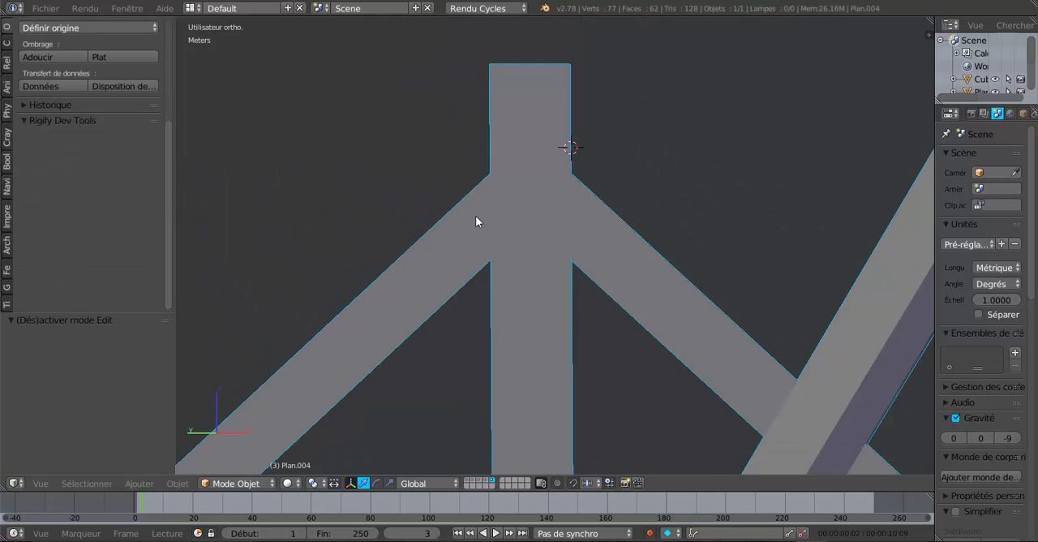
Display the purlin layer together with the diagonal corner truss and examine how the truss fits beneath the purlins
{"action": "scroll", "coordinate": [478, 219], "scroll_direction": "down", "scroll_amount": 4}
{"action": "middle_click_drag", "start_coordinate": [497, 257], "coordinate": [535, 258]}
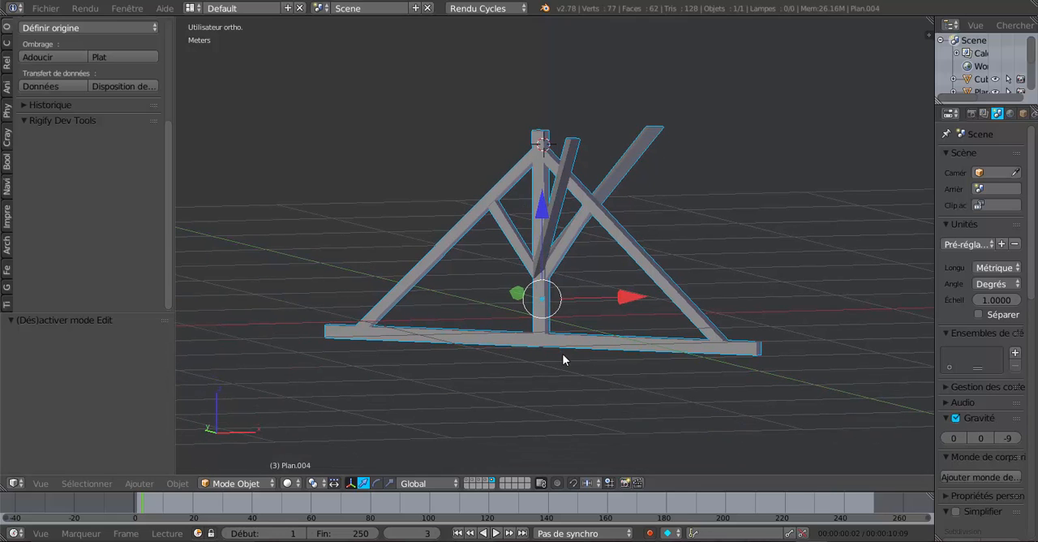
{"action": "middle_click_drag", "start_coordinate": [635, 362], "coordinate": [657, 404]}
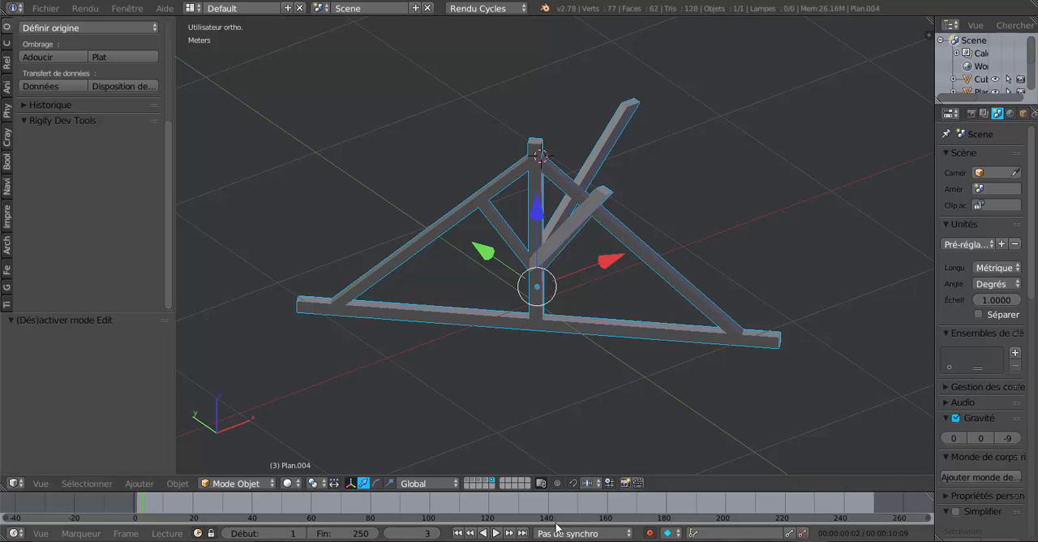
{"action": "left_click", "coordinate": [480, 480], "text": "shift"}
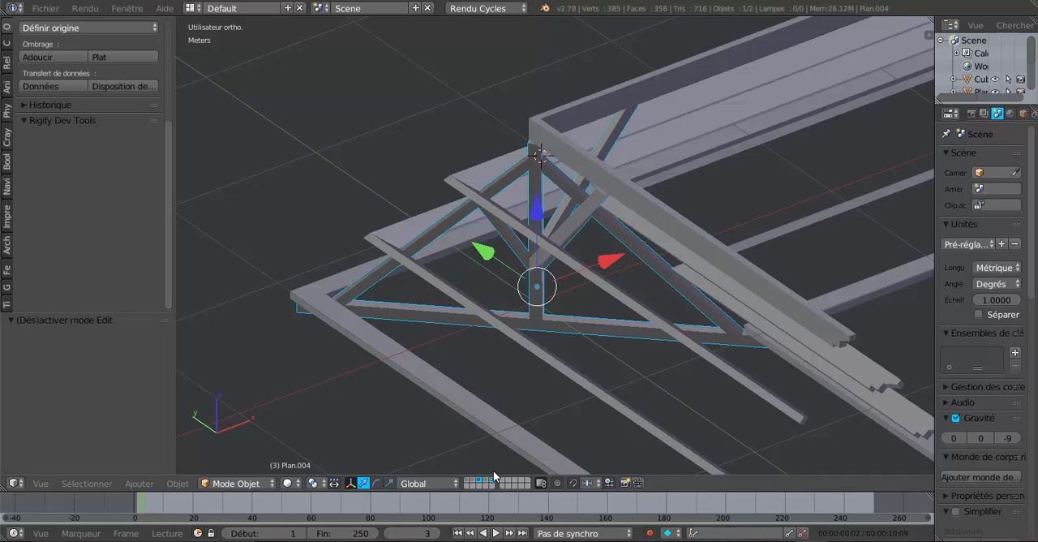
{"action": "middle_click_drag", "start_coordinate": [569, 375], "coordinate": [479, 244]}
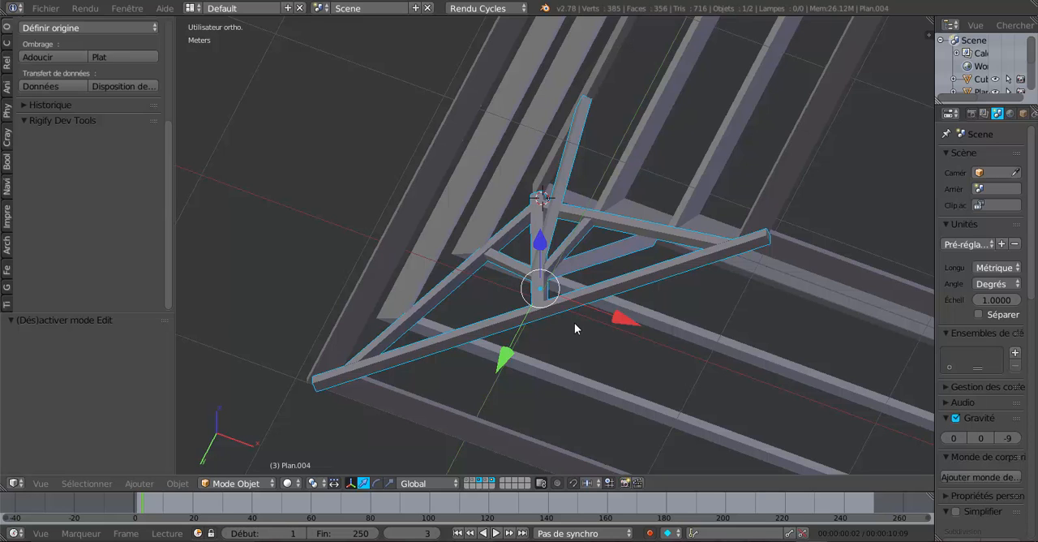
{"action": "middle_click_drag", "start_coordinate": [607, 321], "coordinate": [410, 359]}
{"action": "scroll", "coordinate": [503, 341], "scroll_direction": "up", "scroll_amount": 3}
{"action": "middle_click_drag", "start_coordinate": [503, 341], "coordinate": [499, 382]}
{"action": "scroll", "coordinate": [617, 397], "scroll_direction": "down", "scroll_amount": 5}
{"action": "scroll", "coordinate": [545, 368], "scroll_direction": "down", "scroll_amount": 6}
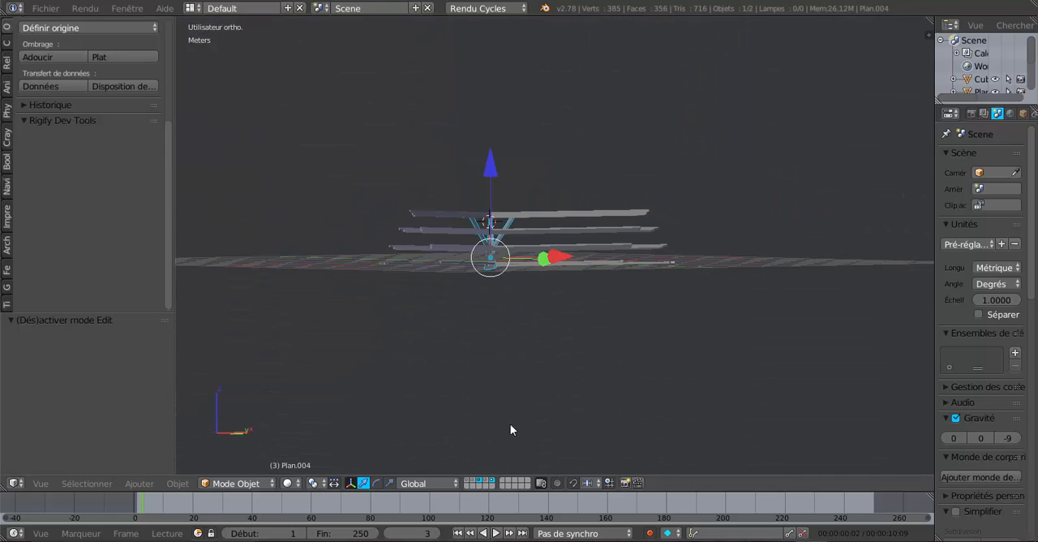
Display the end truss layer as well, and show the common rafters layer briefly before hiding it again
{"action": "left_click", "coordinate": [486, 480], "text": "shift"}
{"action": "scroll", "coordinate": [552, 396], "scroll_direction": "up", "scroll_amount": 3}
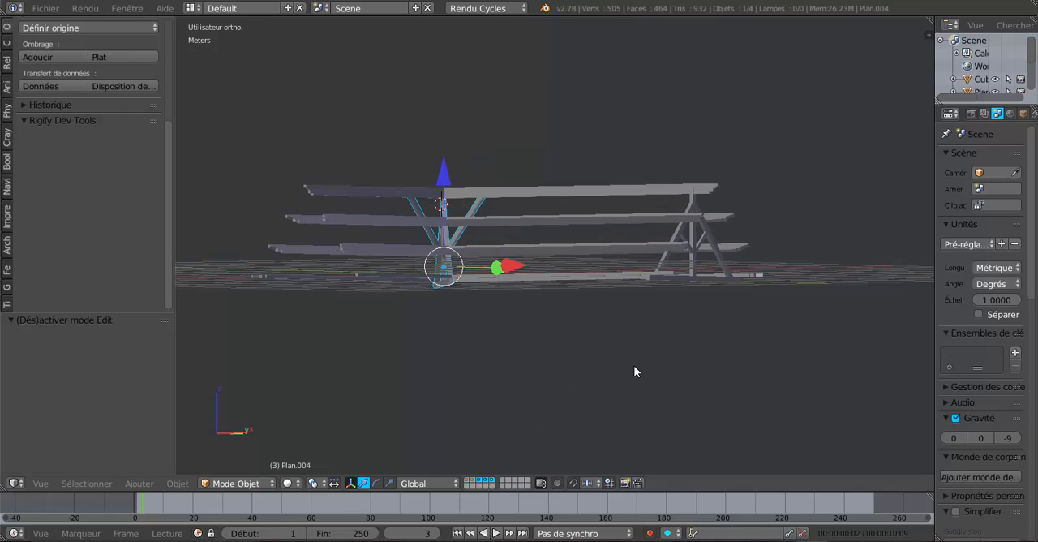
{"action": "middle_click_drag", "start_coordinate": [634, 365], "coordinate": [648, 366]}
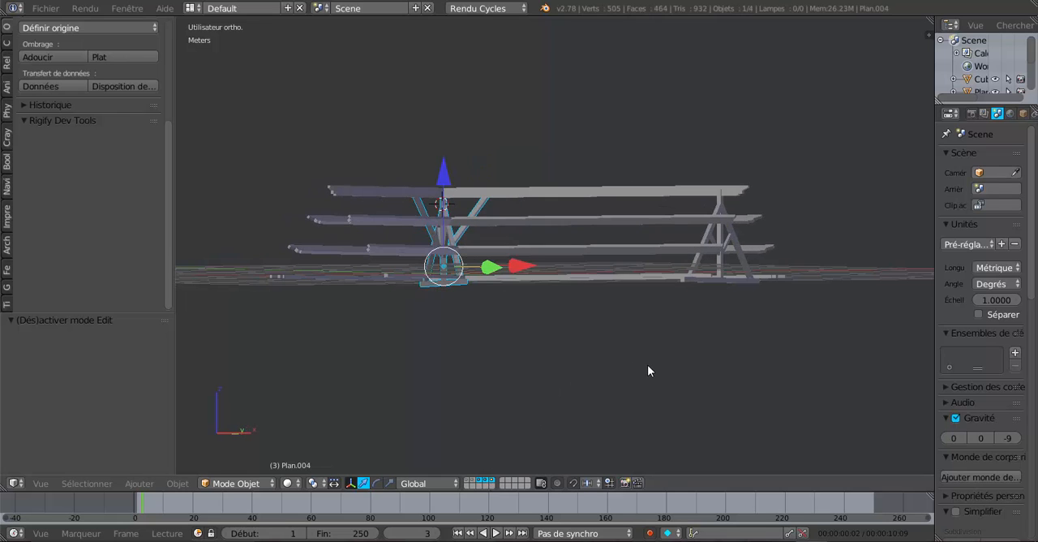
{"action": "left_click", "coordinate": [473, 480], "text": "shift"}
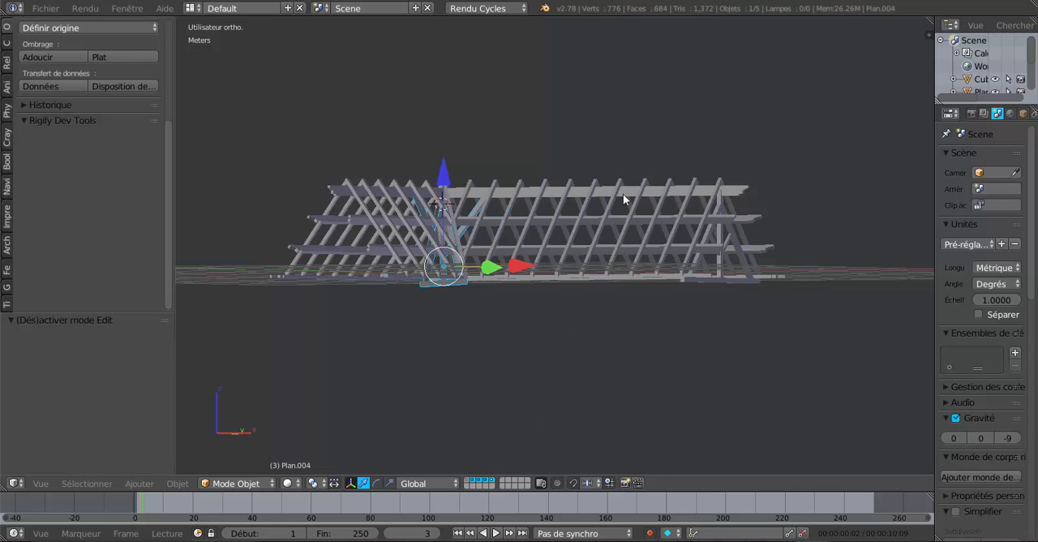
{"action": "left_click", "coordinate": [472, 482], "text": "shift"}
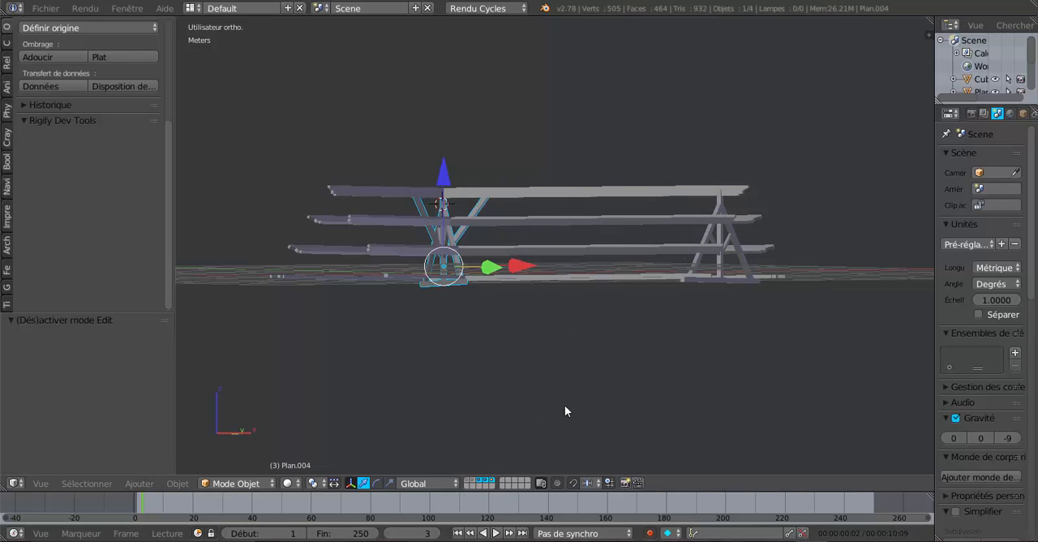
Add the end truss to the selection and examine its king post, struts and rafters between the purlins
{"action": "right_click", "coordinate": [720, 234], "text": "shift"}
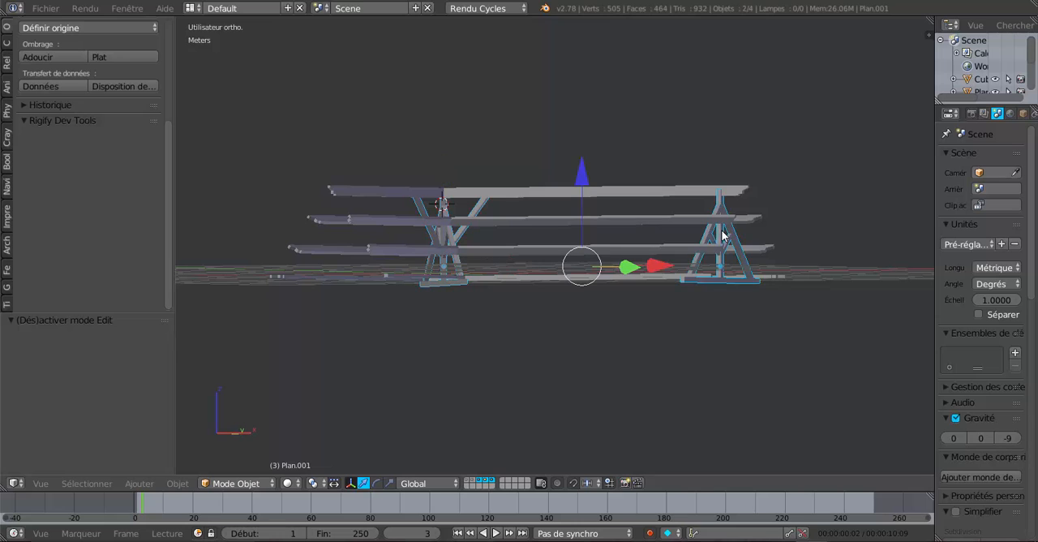
{"action": "middle_click_drag", "start_coordinate": [698, 311], "coordinate": [641, 359], "text": "shift"}
{"action": "scroll", "coordinate": [547, 379], "scroll_direction": "up", "scroll_amount": 3}
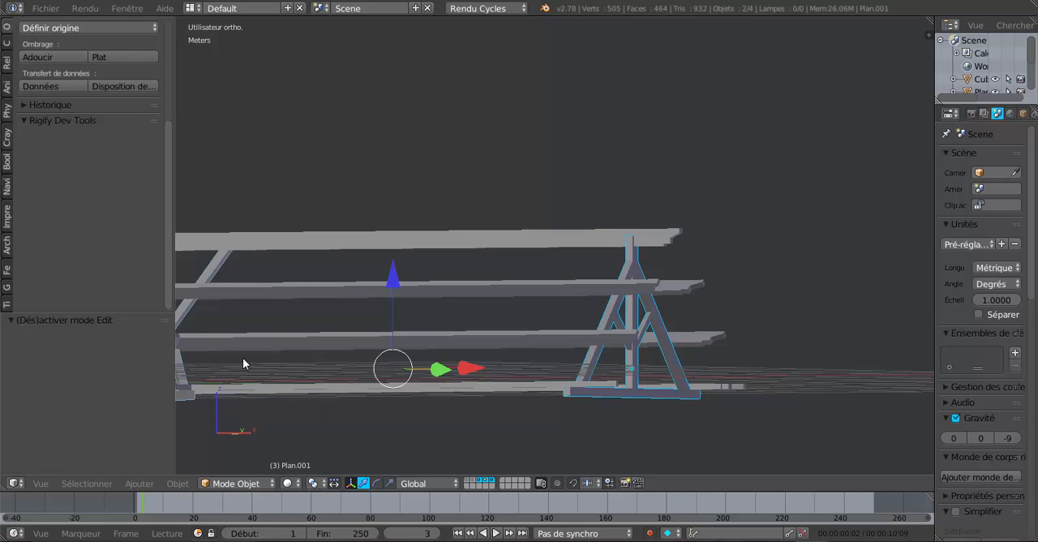
{"action": "scroll", "coordinate": [508, 326], "scroll_direction": "up", "scroll_amount": 2}
{"action": "middle_click_drag", "start_coordinate": [676, 359], "coordinate": [565, 288], "text": "shift"}
{"action": "scroll", "coordinate": [559, 298], "scroll_direction": "up", "scroll_amount": 3}
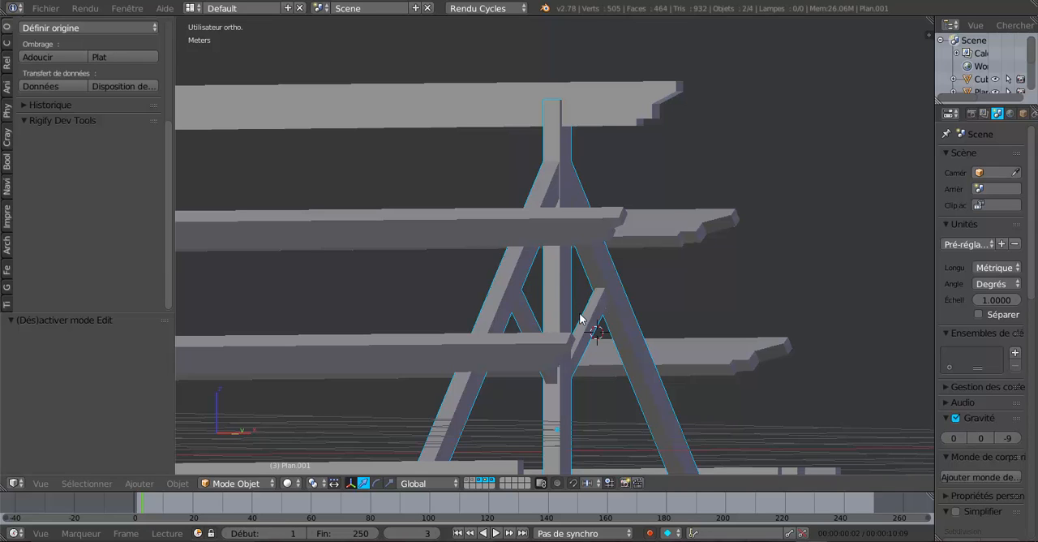
Select only the end truss and duplicate it in place
{"action": "right_click", "coordinate": [571, 292]}
{"action": "scroll", "coordinate": [570, 295], "scroll_direction": "down", "scroll_amount": 5}
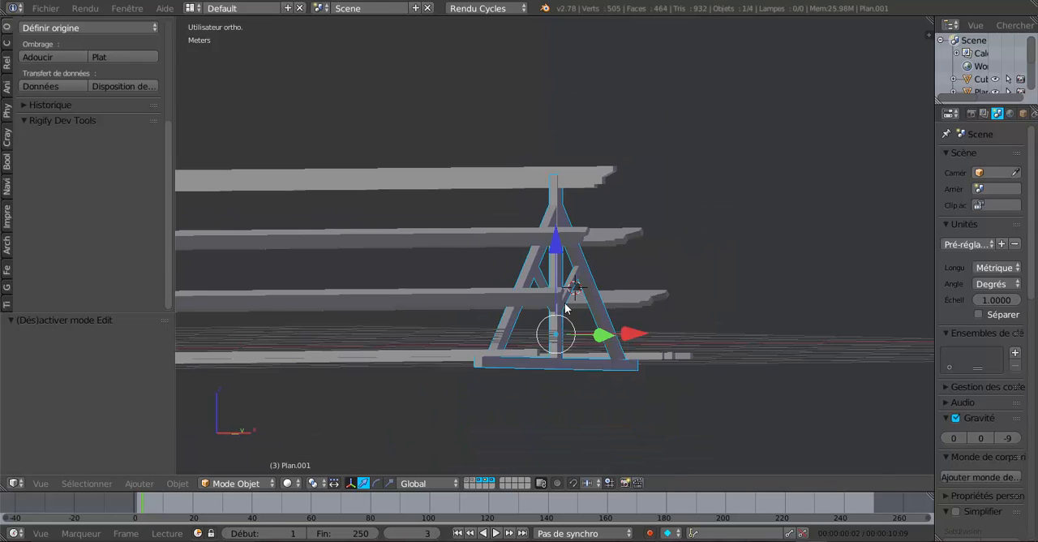
{"action": "middle_click_drag", "start_coordinate": [609, 390], "coordinate": [616, 395]}
{"action": "key", "text": "shift+d"}
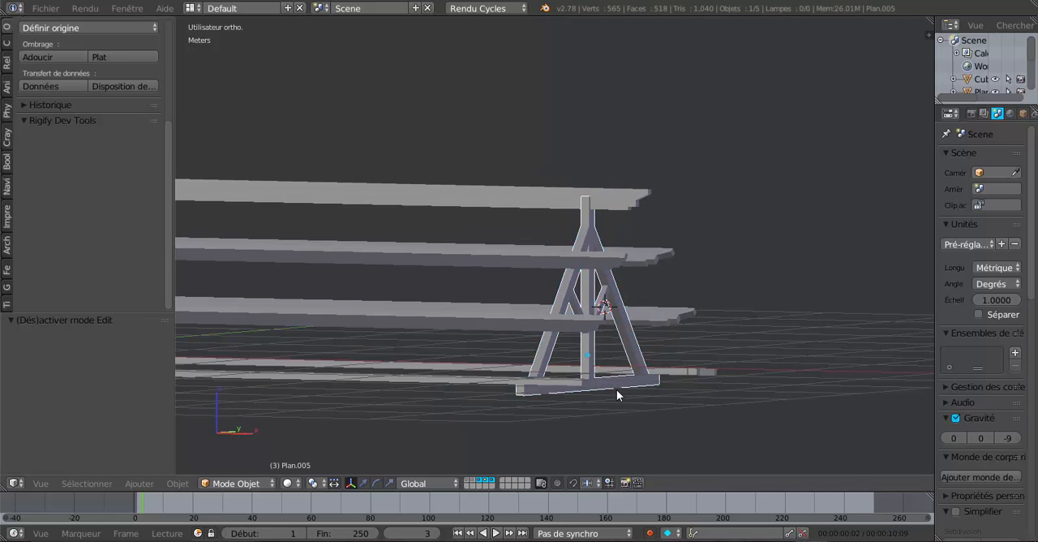
{"action": "right_click", "coordinate": [616, 389]}
{"action": "middle_click_drag", "start_coordinate": [663, 368], "coordinate": [736, 381]}
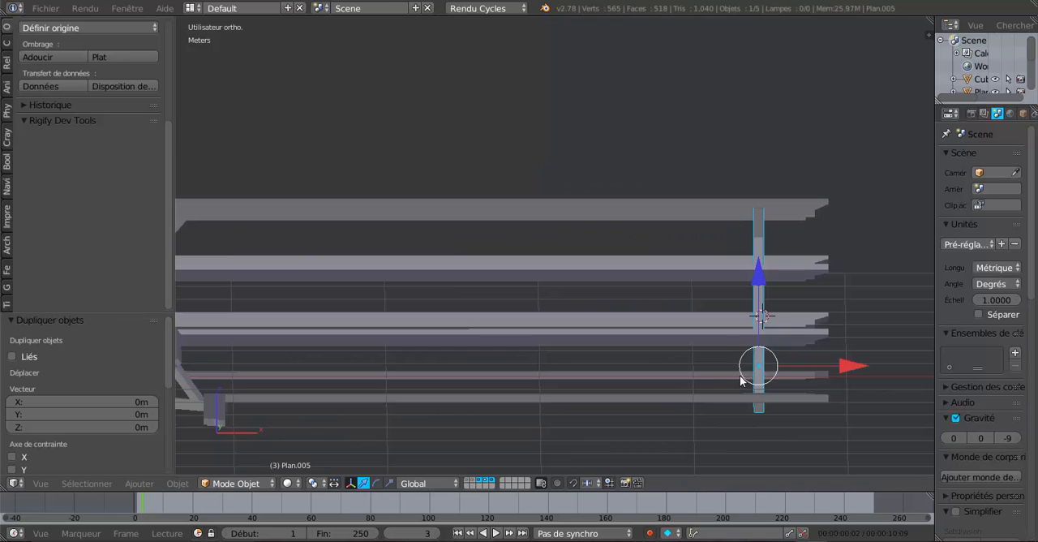
Move the duplicated truss about 1.93 m along negative X and check its position in plan
{"action": "left_click_drag", "start_coordinate": [844, 365], "coordinate": [553, 371]}
{"action": "key", "text": "KP_7"}
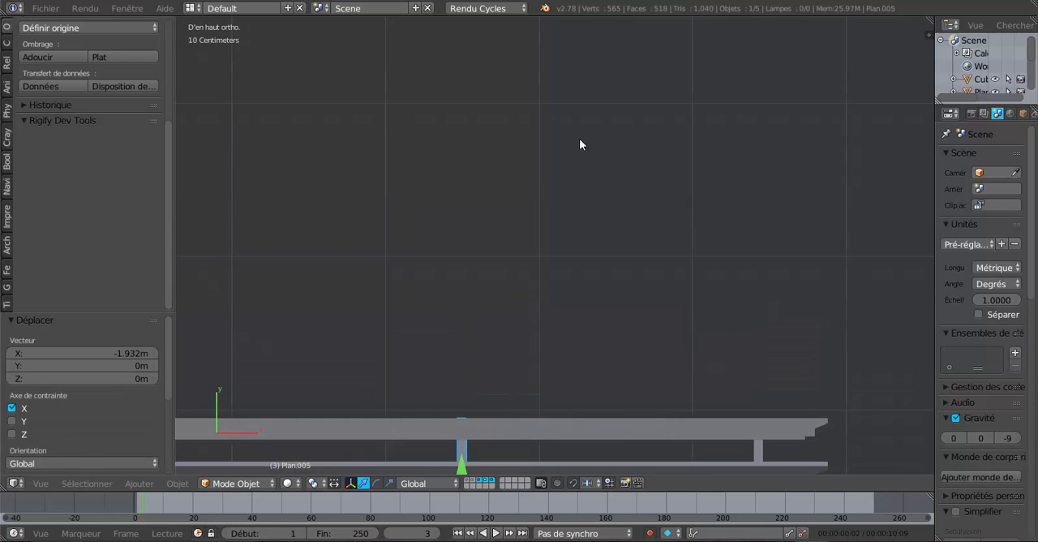
{"action": "middle_click_drag", "start_coordinate": [555, 239], "coordinate": [557, 88], "text": "shift"}
{"action": "scroll", "coordinate": [554, 371], "scroll_direction": "up", "scroll_amount": 2}
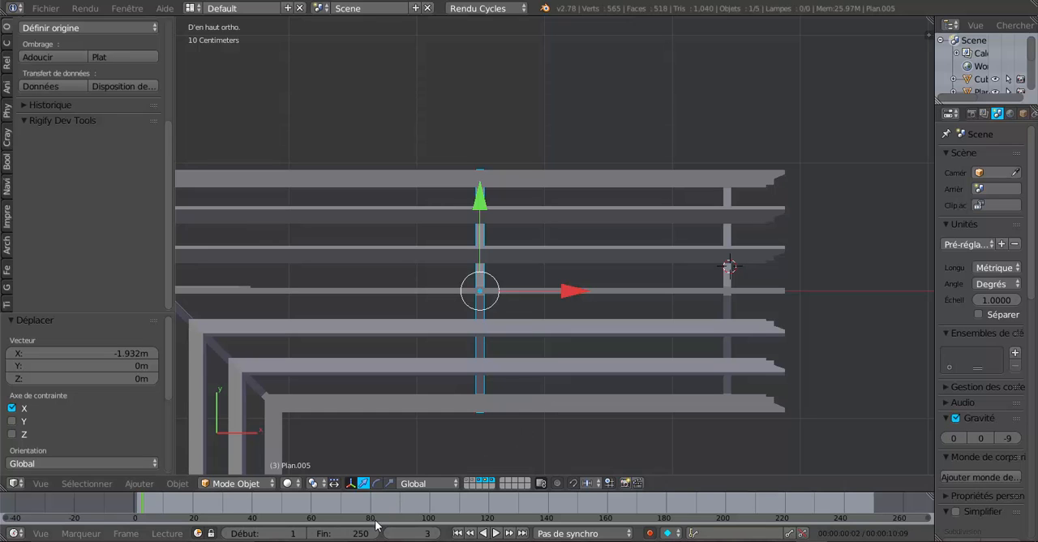
Show the common rafters layer and shift the duplicated truss about 3 mm along negative X to line up with a rafter pair
{"action": "left_click", "coordinate": [468, 480], "text": "shift"}
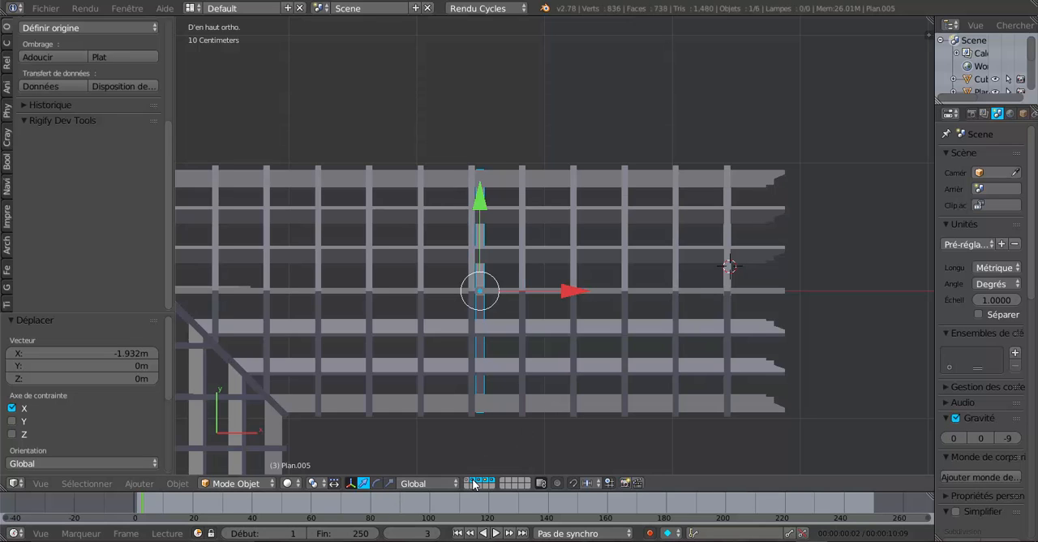
{"action": "scroll", "coordinate": [415, 312], "scroll_direction": "up", "scroll_amount": 3}
{"action": "left_click_drag", "start_coordinate": [509, 325], "coordinate": [502, 333]}
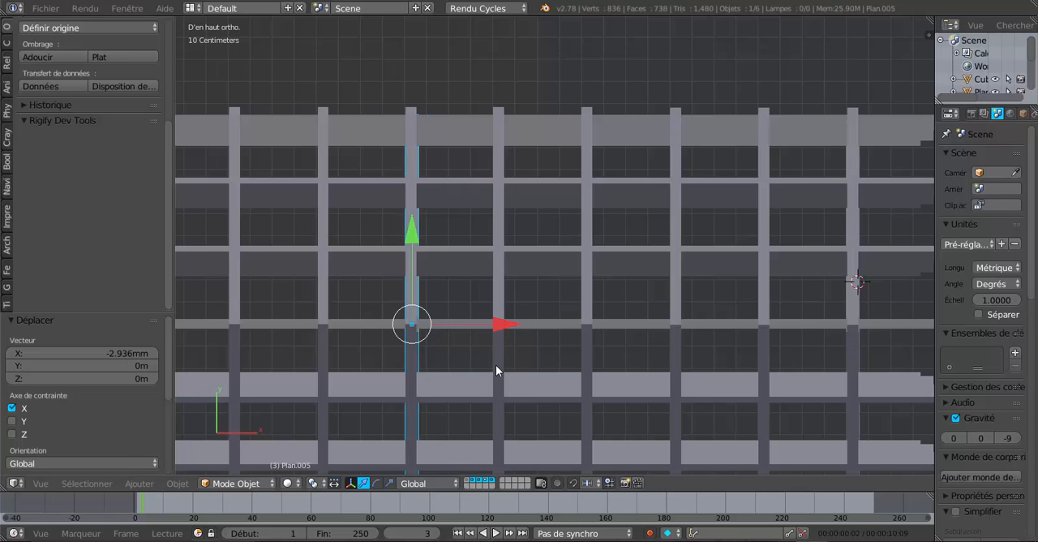
Enter Edit Mode on the duplicated truss with its king post and struts in view
{"action": "middle_click_drag", "start_coordinate": [496, 369], "coordinate": [613, 232]}
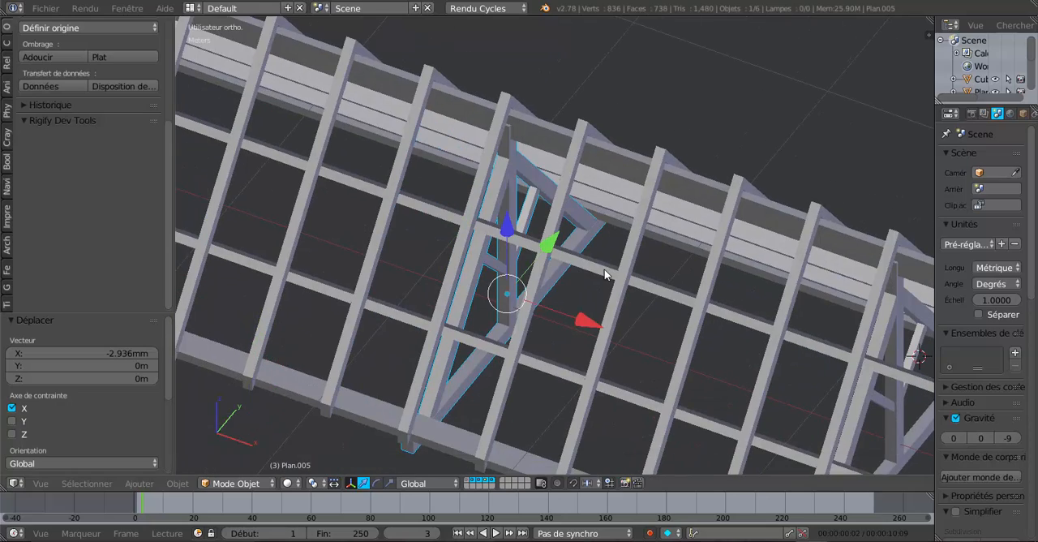
{"action": "mouse_move", "coordinate": [535, 322]}
{"action": "middle_mouse_down"}
{"action": "mouse_move", "coordinate": [491, 296]}
{"action": "mouse_move", "coordinate": [491, 285]}
{"action": "mouse_move", "coordinate": [540, 296]}
{"action": "mouse_move", "coordinate": [547, 325]}
{"action": "middle_mouse_up"}
{"action": "scroll", "coordinate": [491, 267], "scroll_direction": "up", "scroll_amount": 5}
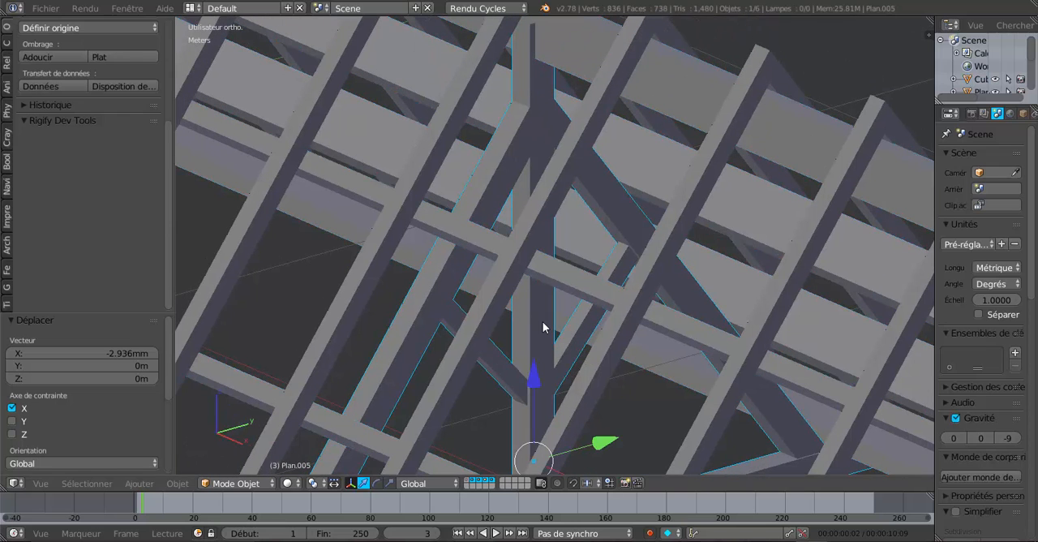
{"action": "key", "text": "Tab"}
{"action": "scroll", "coordinate": [542, 331], "scroll_direction": "up", "scroll_amount": 2}
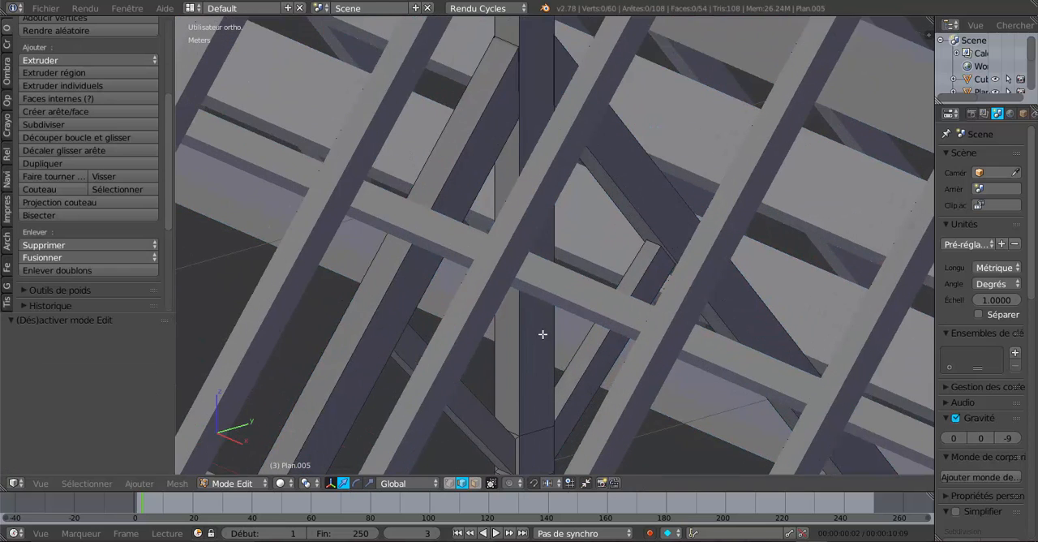
{"action": "key", "text": "ctrl+r"}
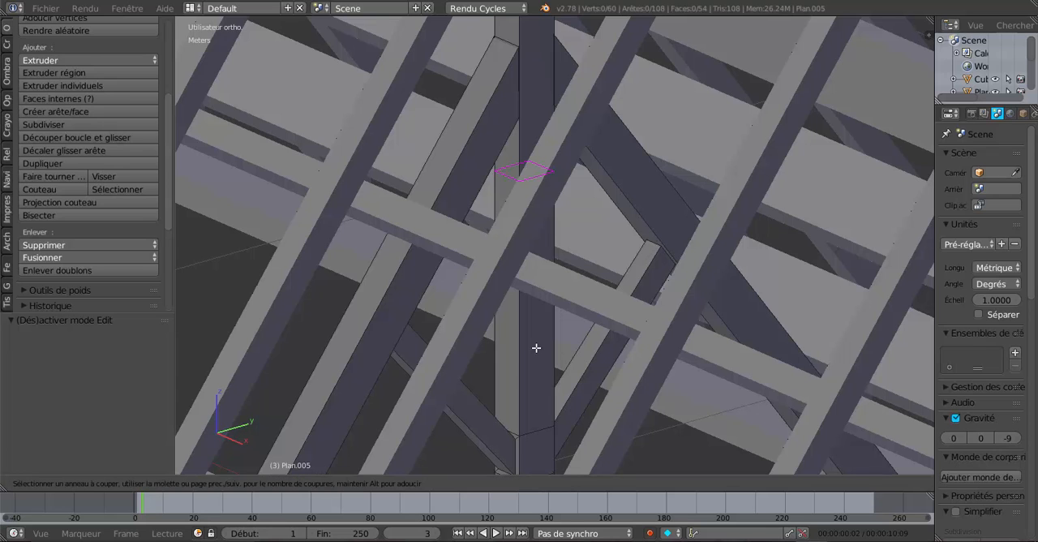
{"action": "key", "text": "Escape"}
{"action": "scroll", "coordinate": [563, 352], "scroll_direction": "down", "scroll_amount": 2}
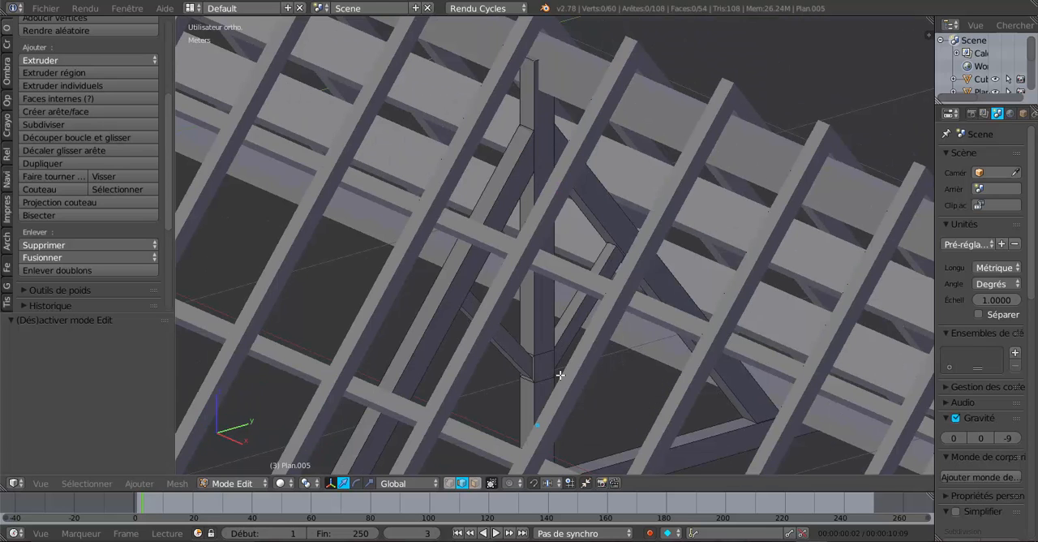
In face selection, select the king post's two opposite faces at the strut joint, facing along X, and inset both
{"action": "middle_click_drag", "start_coordinate": [561, 362], "coordinate": [571, 360]}
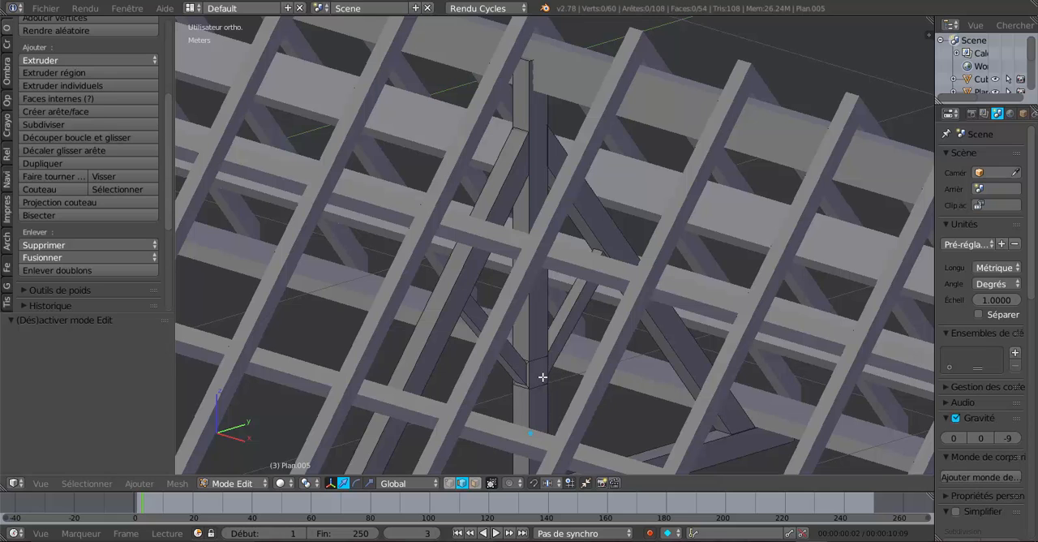
{"action": "left_click", "coordinate": [474, 482]}
{"action": "right_click", "coordinate": [539, 373]}
{"action": "scroll", "coordinate": [539, 373], "scroll_direction": "down", "scroll_amount": 4}
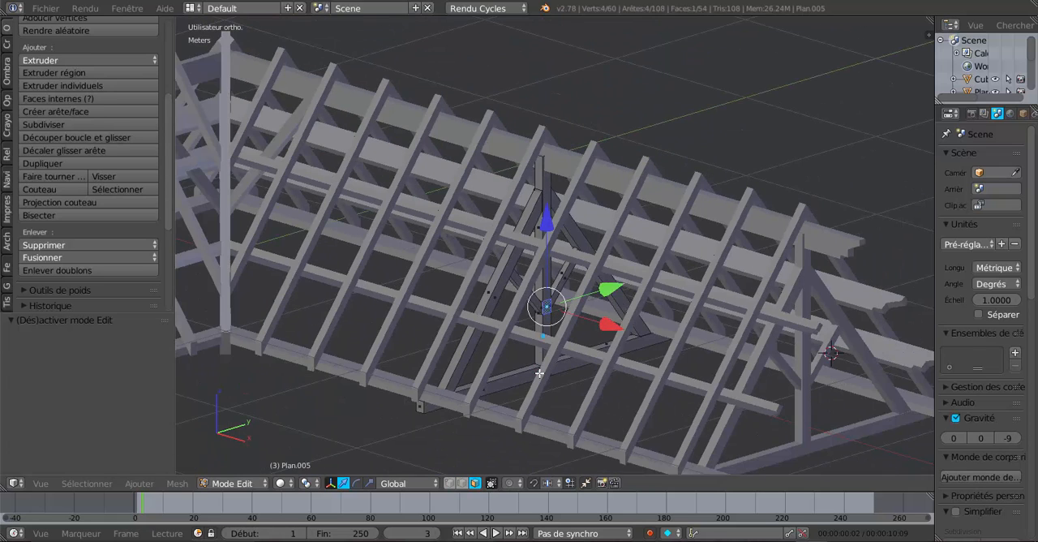
{"action": "middle_click_drag", "start_coordinate": [553, 375], "coordinate": [575, 366]}
{"action": "scroll", "coordinate": [520, 383], "scroll_direction": "up", "scroll_amount": 4}
{"action": "right_click", "coordinate": [519, 382], "text": "shift"}
{"action": "scroll", "coordinate": [575, 365], "scroll_direction": "up", "scroll_amount": 3}
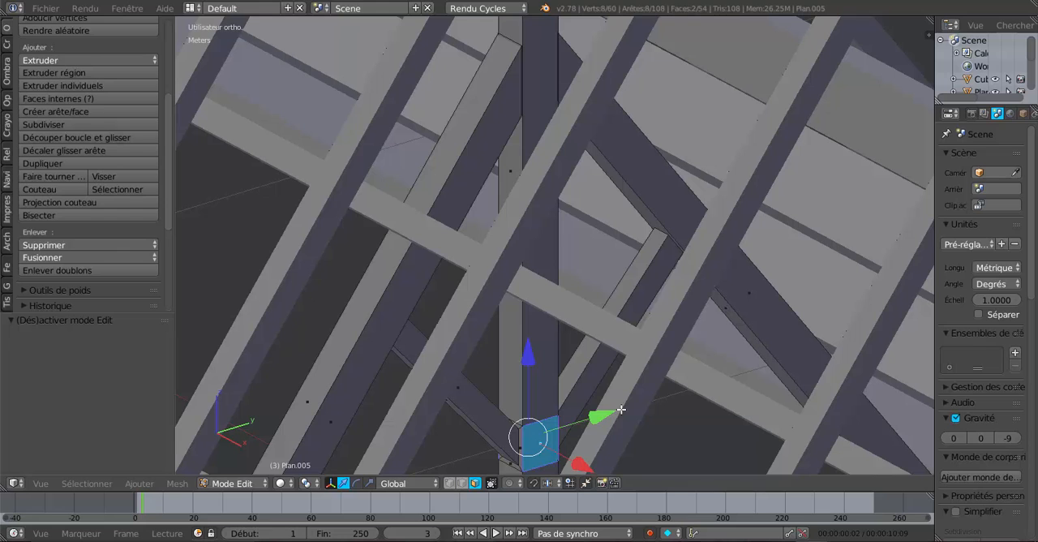
{"action": "key", "text": "i"}
{"action": "left_click", "coordinate": [621, 409]}
{"action": "left_click", "coordinate": [621, 410]}
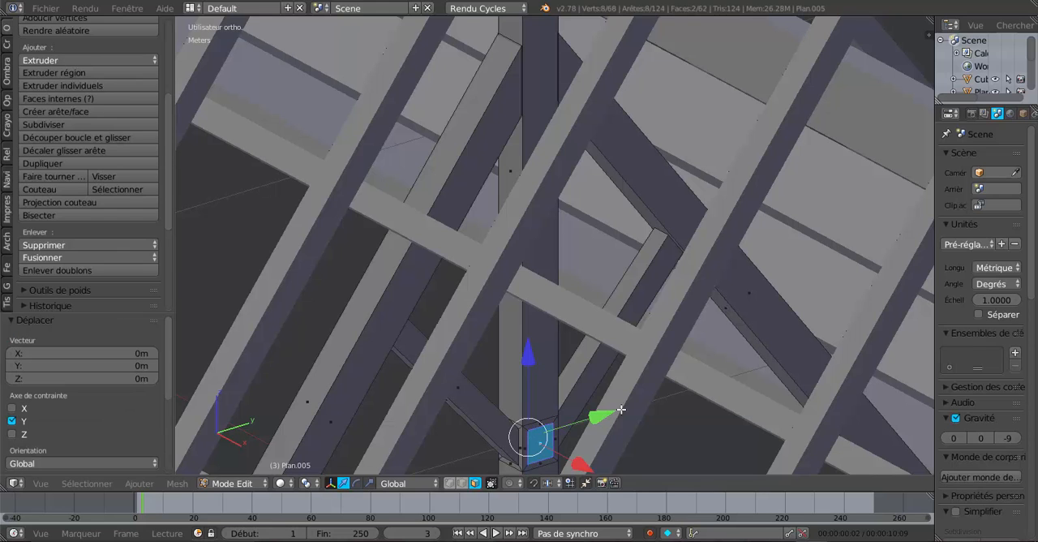
Extrude the two inset faces and scale them along X by about 19.2 to form braces on both sides of the king post
{"action": "scroll", "coordinate": [621, 409], "scroll_direction": "down", "scroll_amount": 4}
{"action": "left_click", "coordinate": [369, 482]}
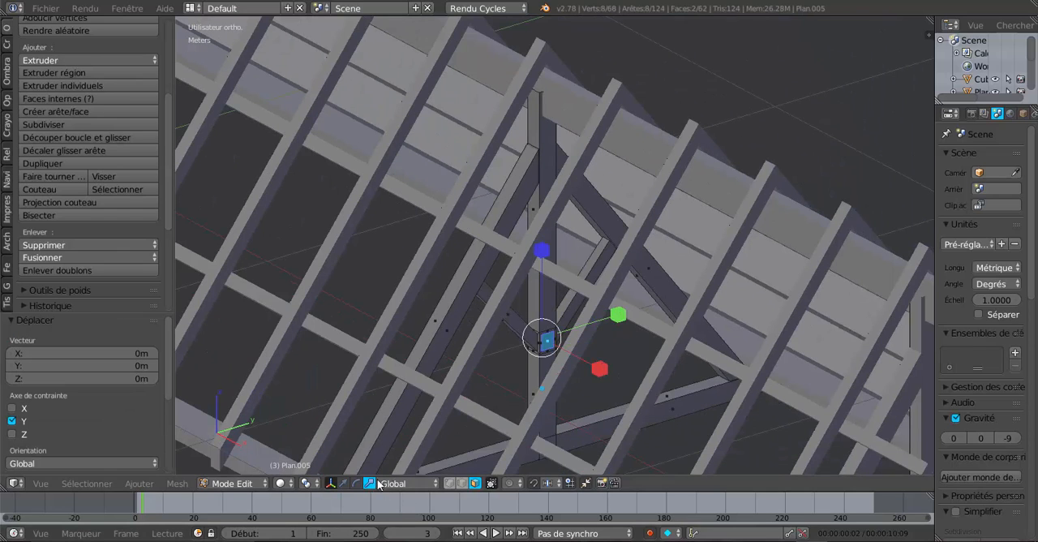
{"action": "middle_click_drag", "start_coordinate": [585, 436], "coordinate": [654, 434]}
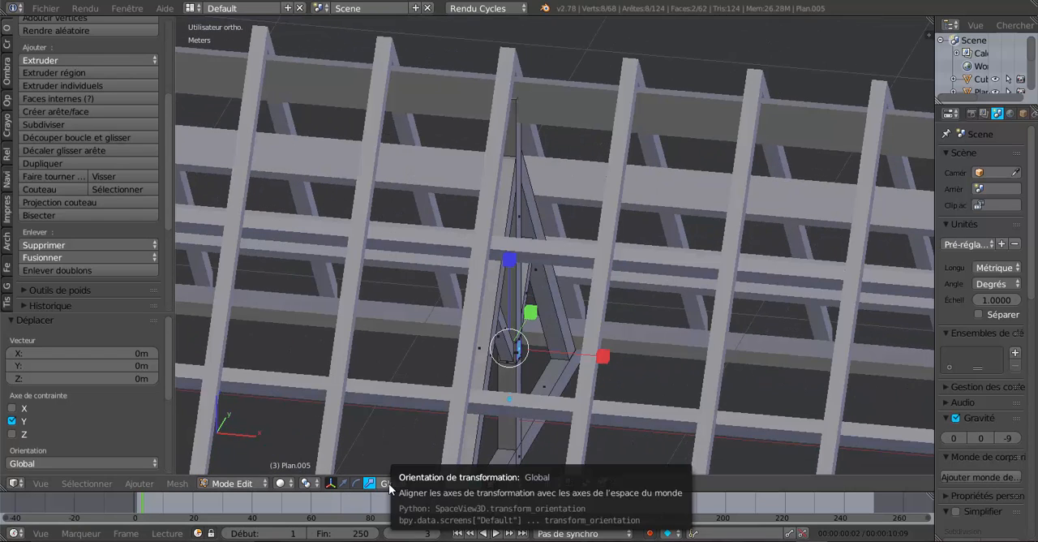
{"action": "key", "text": "e"}
{"action": "left_click", "coordinate": [575, 416]}
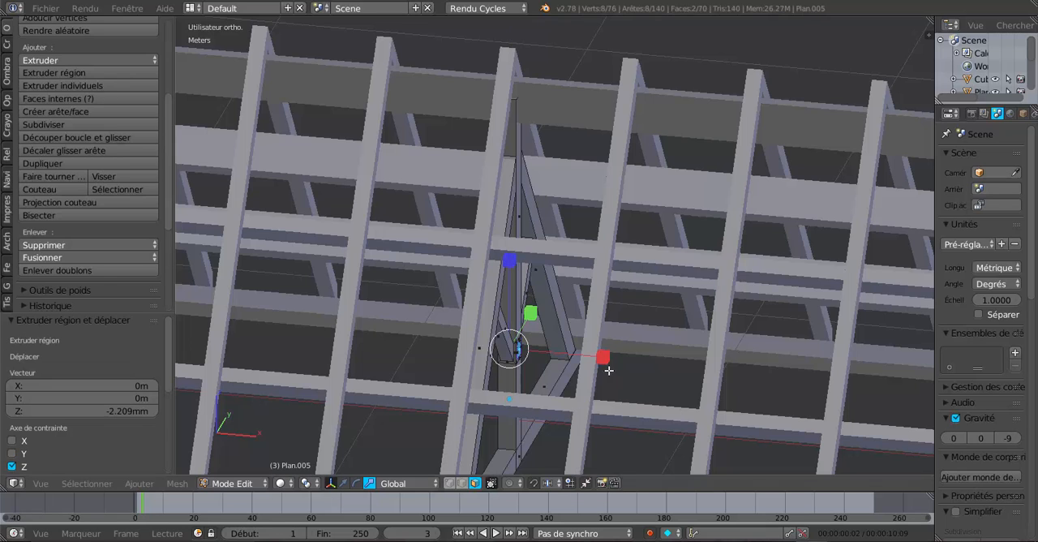
{"action": "key", "text": "s"}
{"action": "key", "text": "x"}
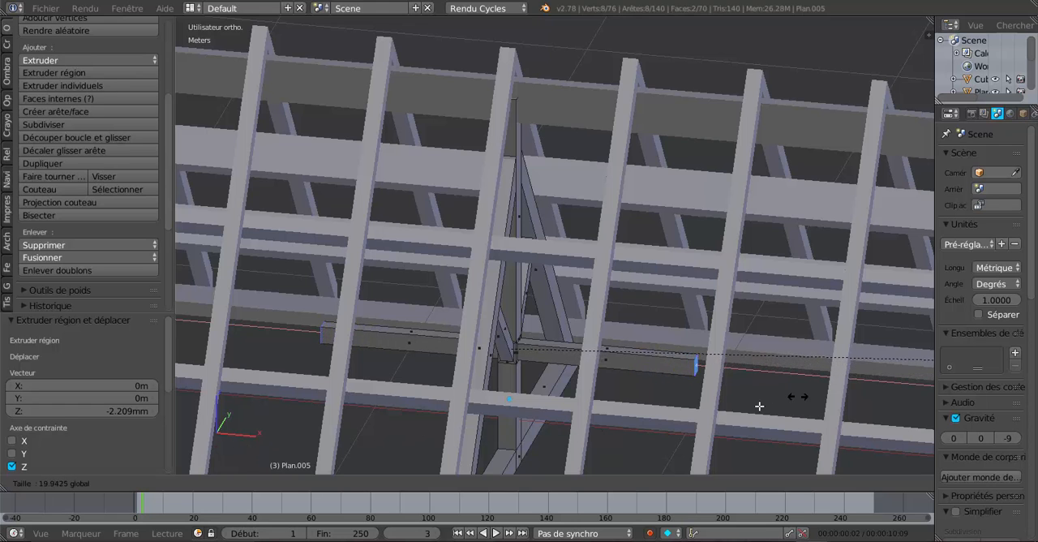
{"action": "left_click", "coordinate": [730, 413]}
Raise the outer ends of both braces about 82.2 cm along Z
{"action": "middle_click_drag", "start_coordinate": [571, 414], "coordinate": [557, 436]}
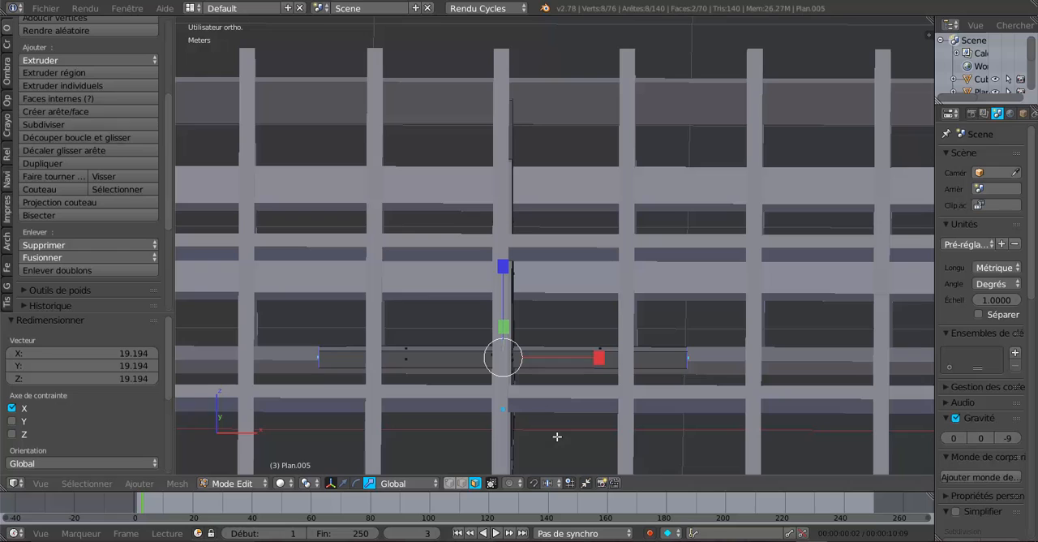
{"action": "left_click", "coordinate": [344, 482]}
{"action": "left_click_drag", "start_coordinate": [503, 278], "coordinate": [458, 28]}
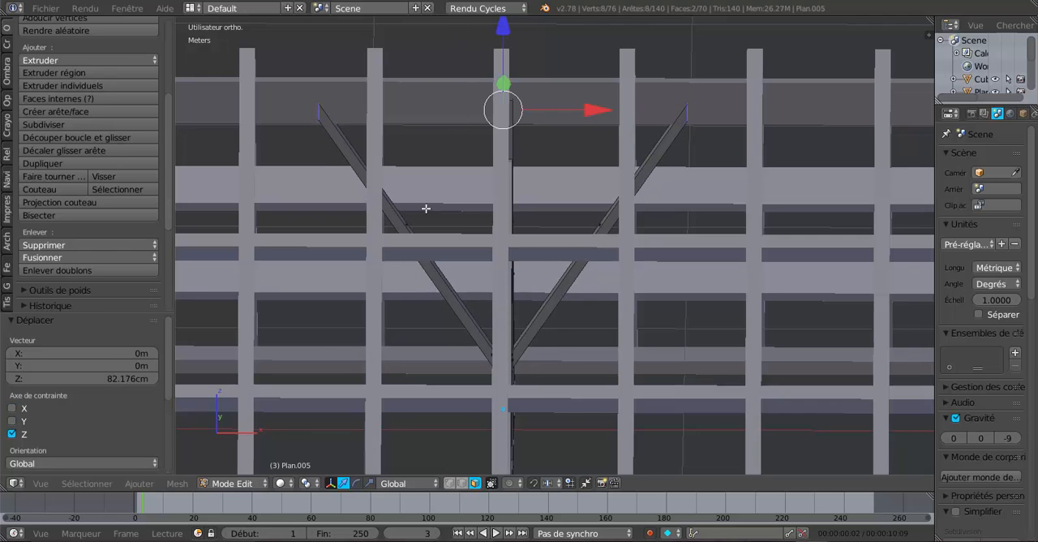
In front wireframe view, rotate the right brace's end face to horizontal and lower it about 4.25 cm to the ridge beam's underside
{"action": "key", "text": "KP_1"}
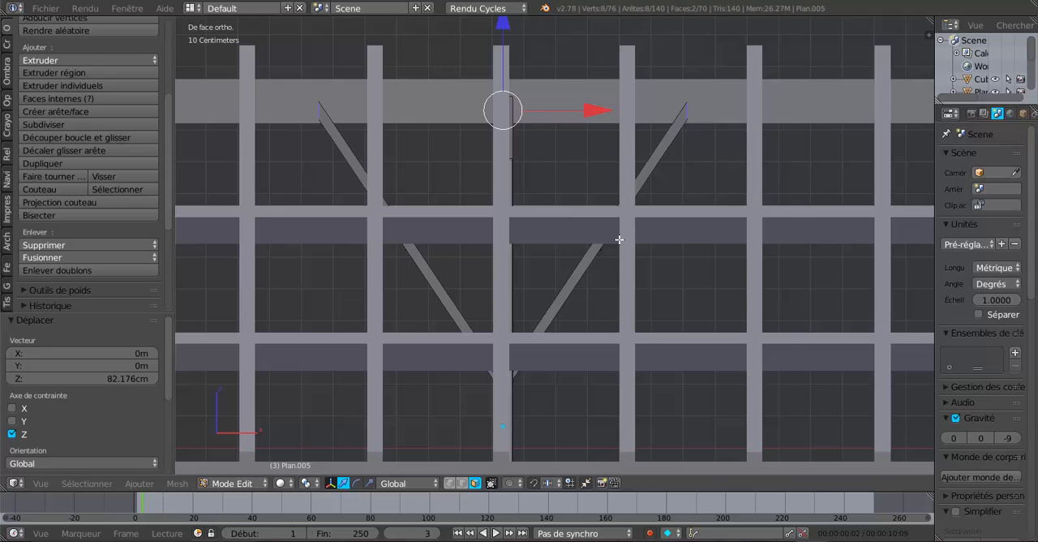
{"action": "scroll", "coordinate": [618, 239], "scroll_direction": "up", "scroll_amount": 1}
{"action": "key", "text": "z"}
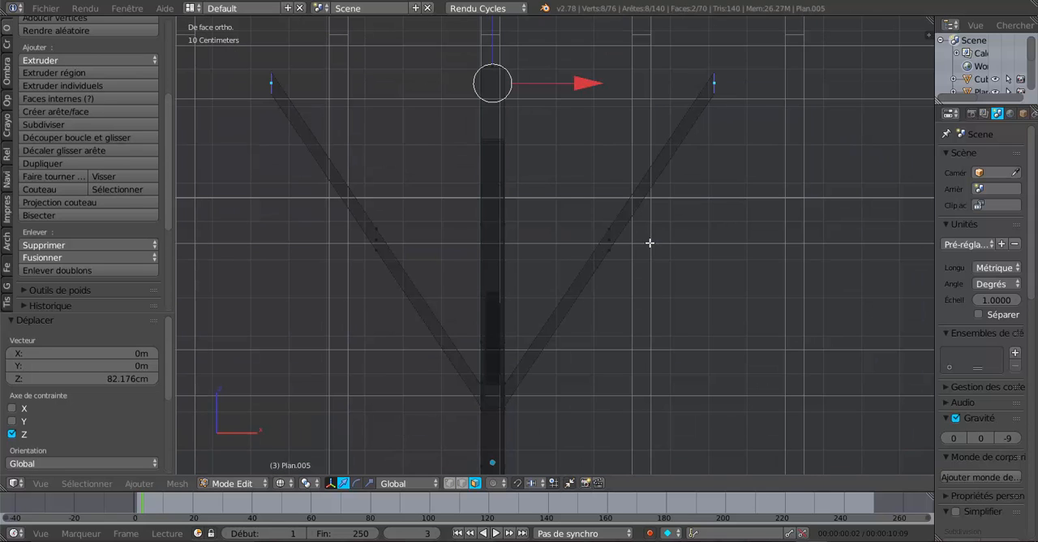
{"action": "right_click", "coordinate": [710, 103]}
{"action": "scroll", "coordinate": [712, 162], "scroll_direction": "down", "scroll_amount": 2}
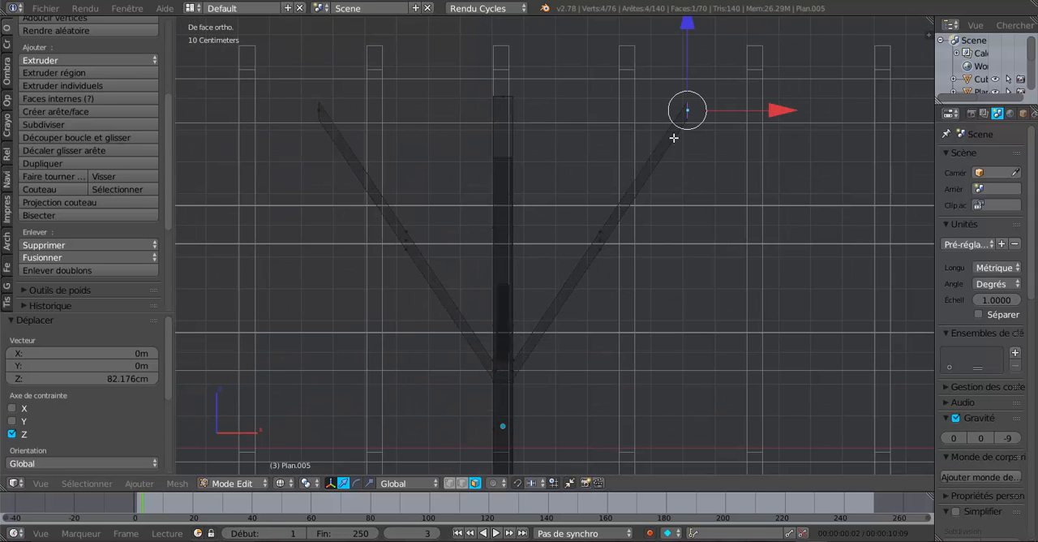
{"action": "middle_click_drag", "start_coordinate": [670, 225], "coordinate": [644, 245], "text": "shift"}
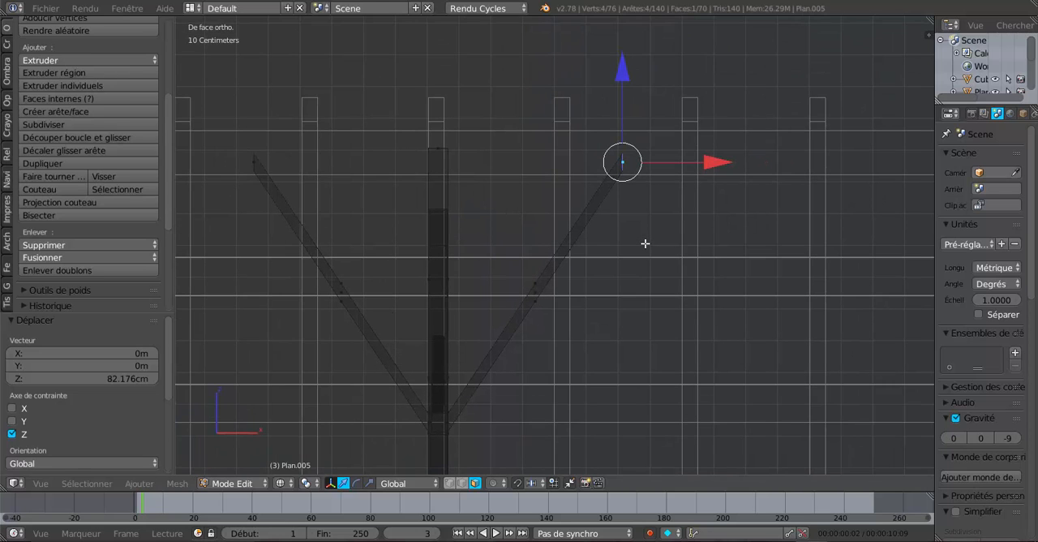
{"action": "scroll", "coordinate": [668, 150], "scroll_direction": "up", "scroll_amount": 1}
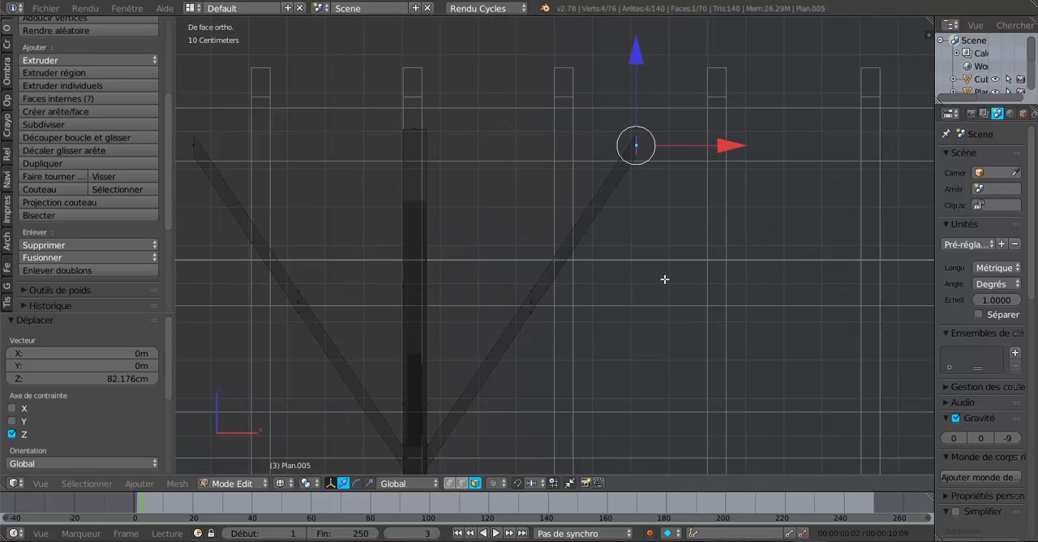
{"action": "key", "text": "r"}
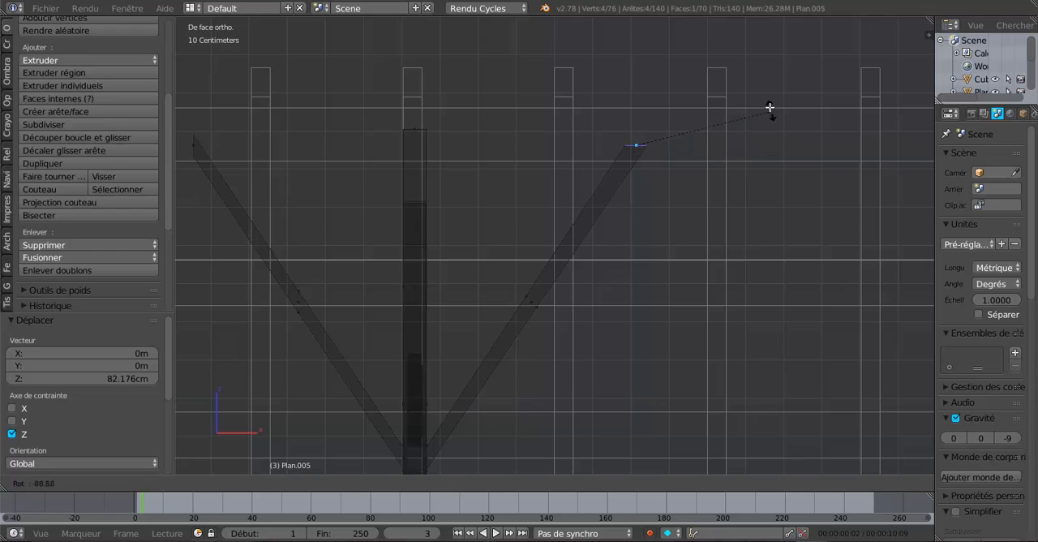
{"action": "left_click", "coordinate": [768, 111]}
{"action": "left_click_drag", "start_coordinate": [632, 59], "coordinate": [639, 76]}
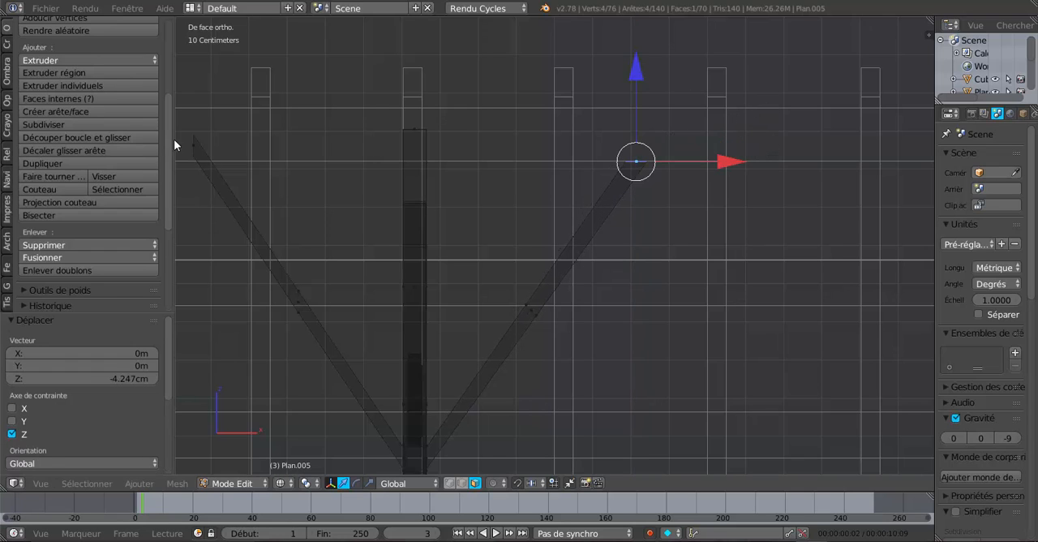
Rotate the left brace's end face about 92° and lower it about 4.25 cm to the ridge beam's underside
{"action": "right_click", "coordinate": [191, 145]}
{"action": "key", "text": "r"}
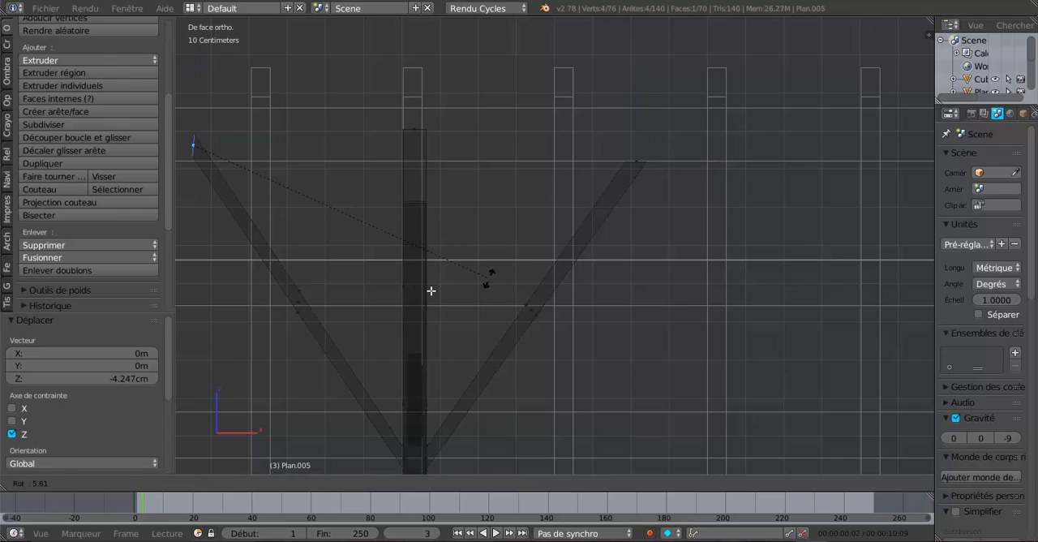
{"action": "left_click", "coordinate": [923, 210]}
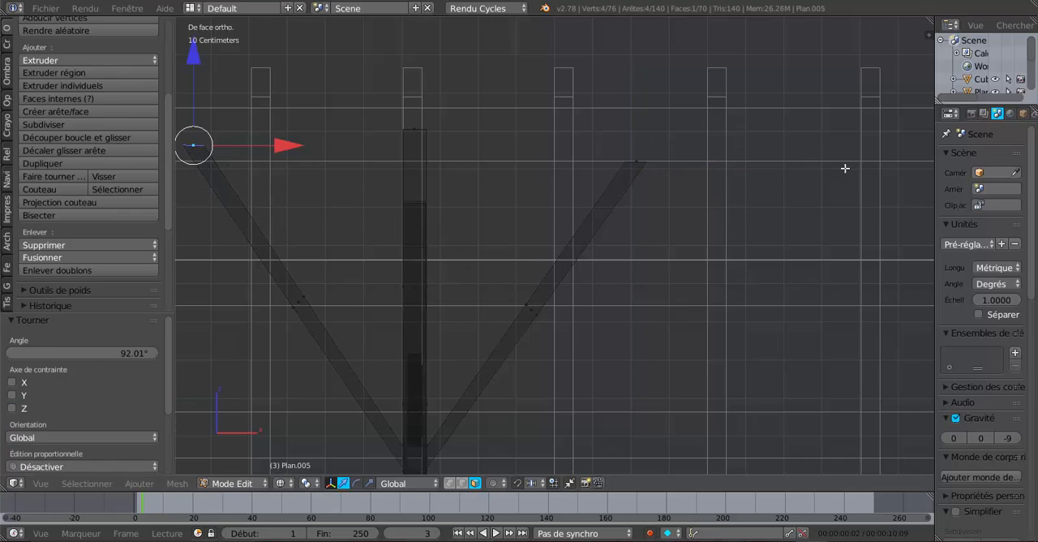
{"action": "key", "text": "g"}
{"action": "key", "text": "z"}
{"action": "left_click", "coordinate": [196, 73]}
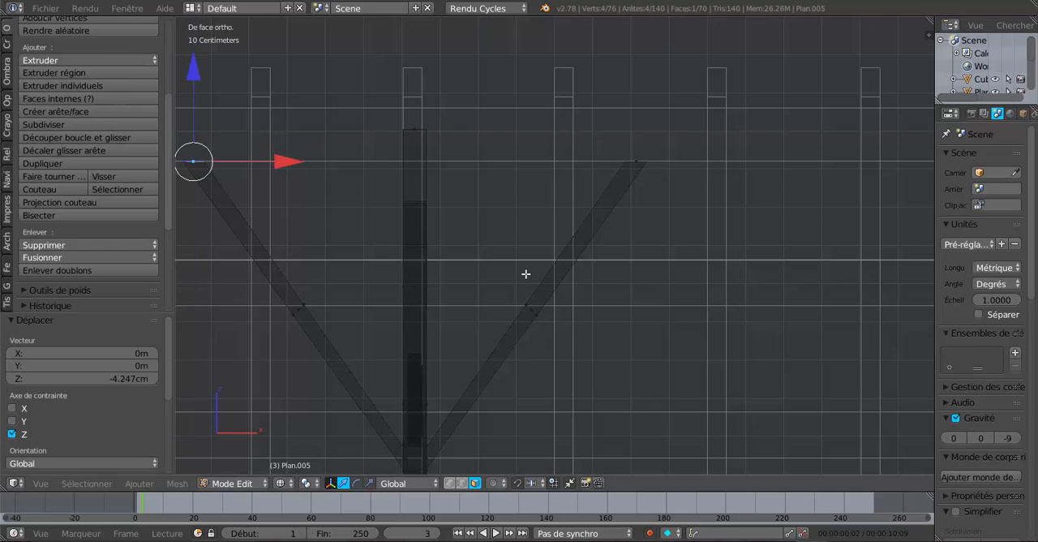
Select both brace end faces, return to solid shading in front view and scale them by about 0.78 to bring them closer together
{"action": "middle_click_drag", "start_coordinate": [564, 280], "coordinate": [646, 280], "text": "shift"}
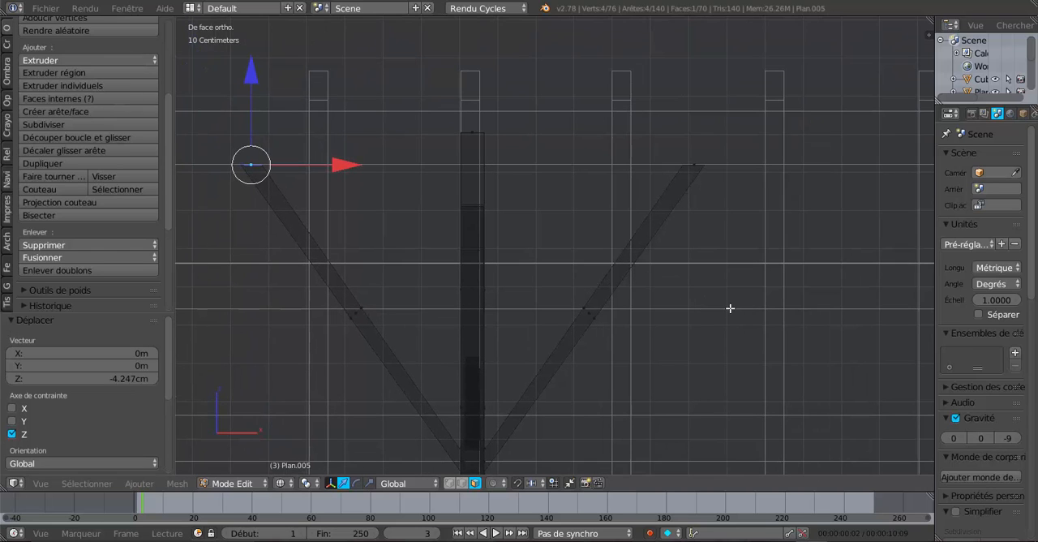
{"action": "right_click", "coordinate": [694, 158], "text": "shift"}
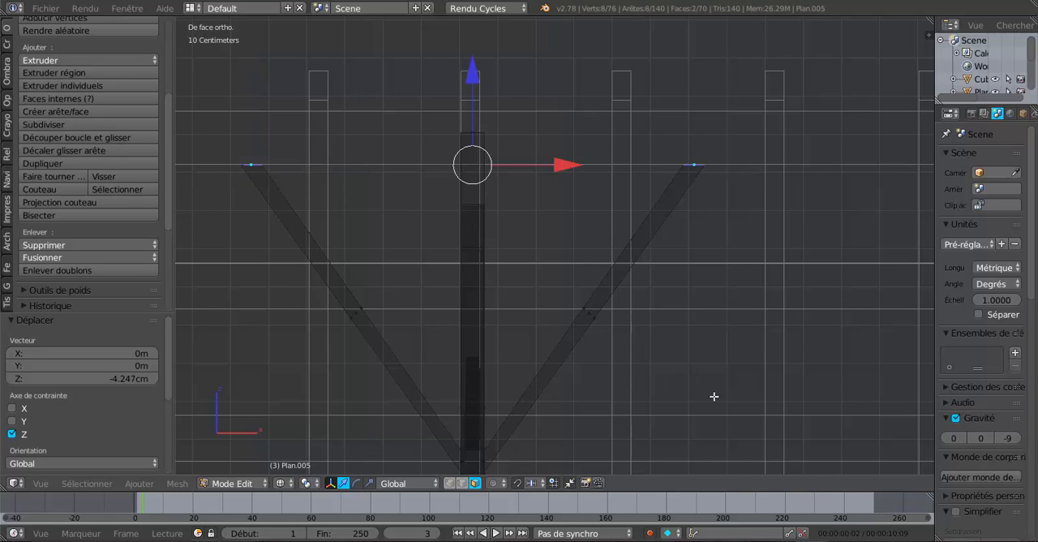
{"action": "middle_click_drag", "start_coordinate": [767, 414], "coordinate": [735, 409]}
{"action": "key", "text": "z"}
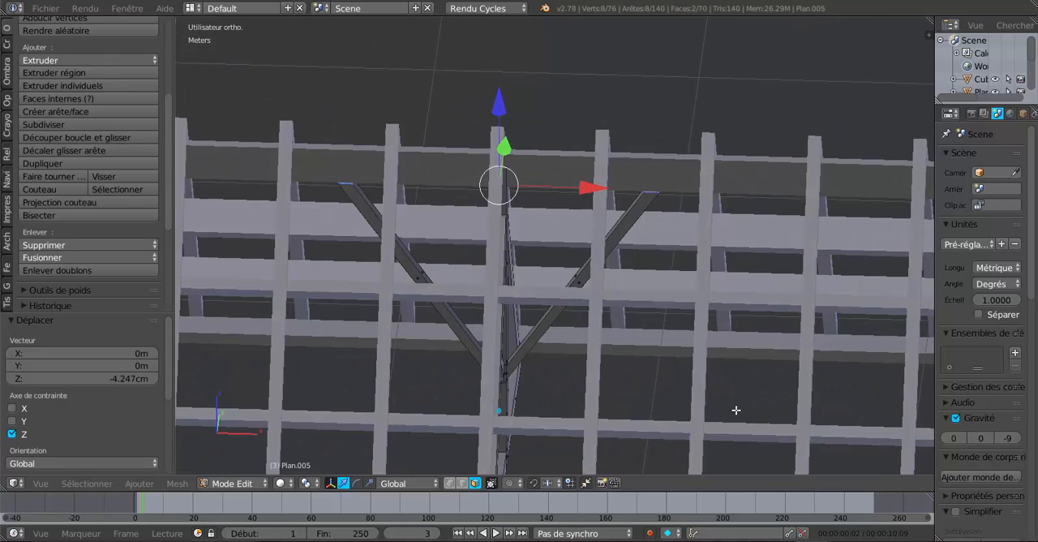
{"action": "key", "text": "KP_1"}
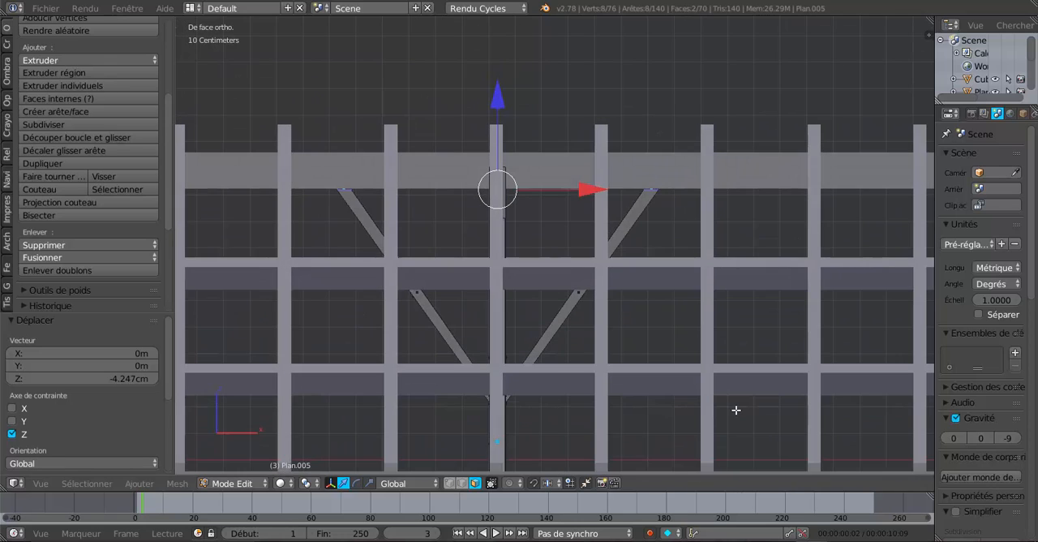
{"action": "key", "text": "s"}
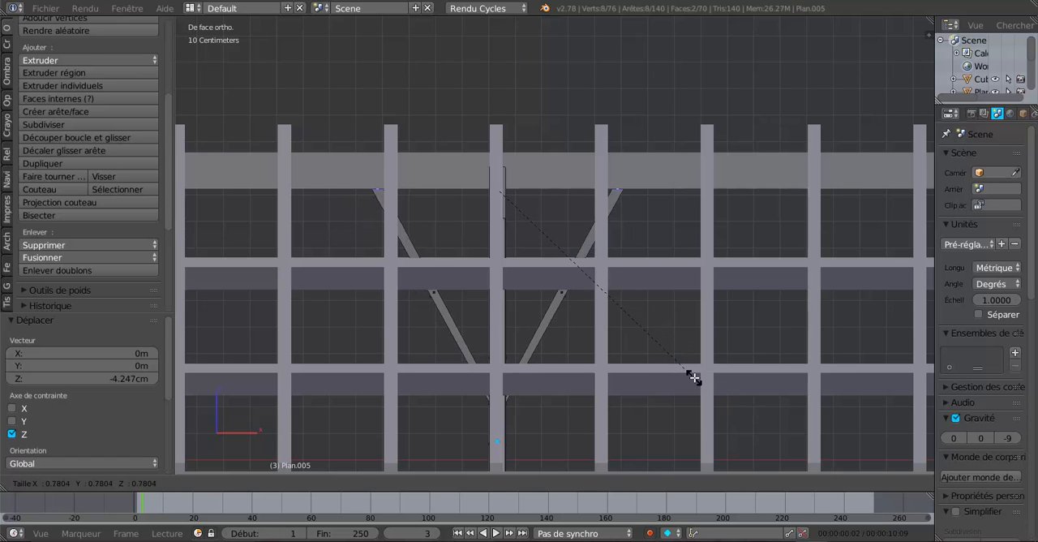
{"action": "left_click", "coordinate": [694, 377]}
{"action": "scroll", "coordinate": [656, 375], "scroll_direction": "up", "scroll_amount": 3}
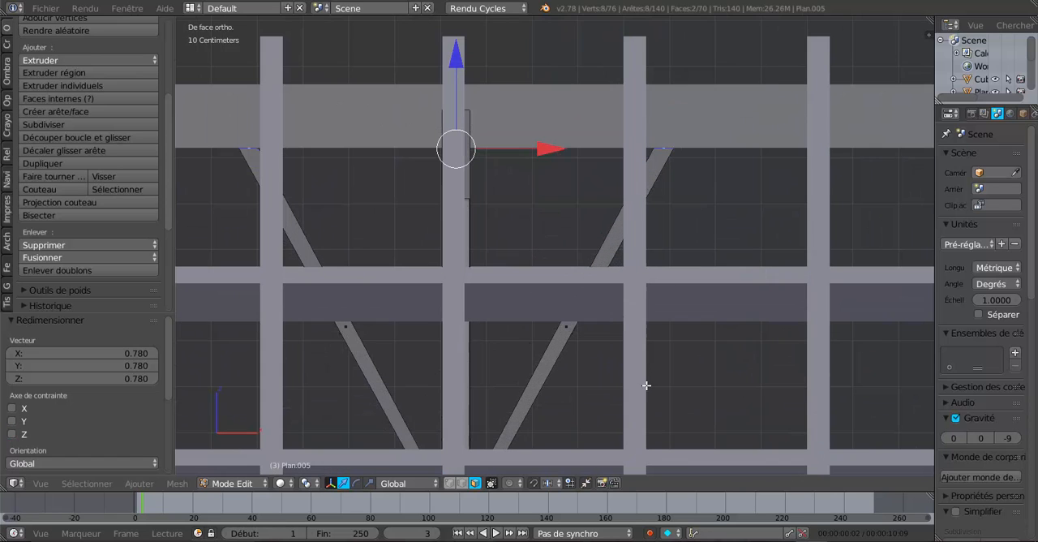
In wireframe, set the pivot to individual origins and scale each brace's upper end face by about 0.719
{"action": "key", "text": "z"}
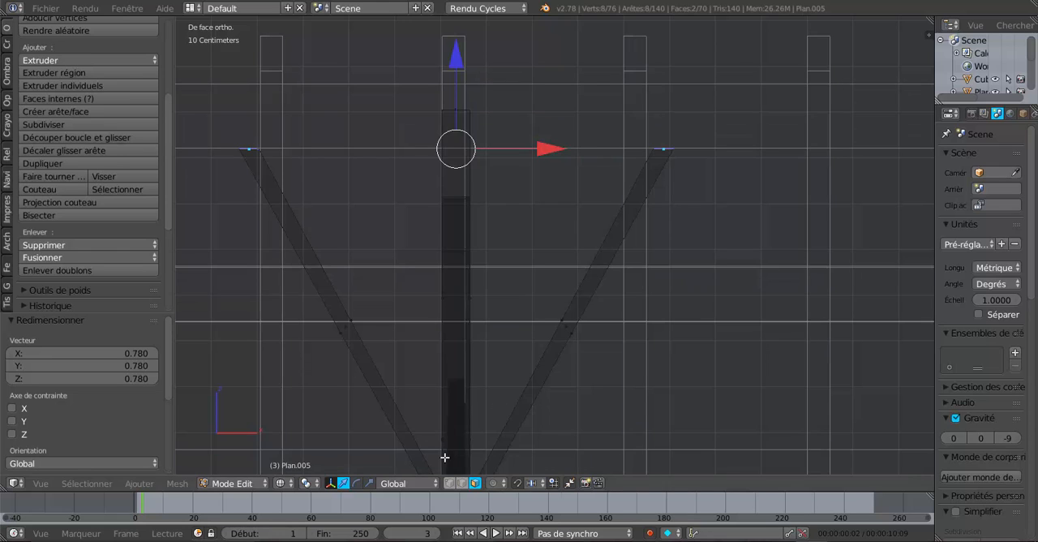
{"action": "key", "text": "z"}
{"action": "key", "text": "z"}
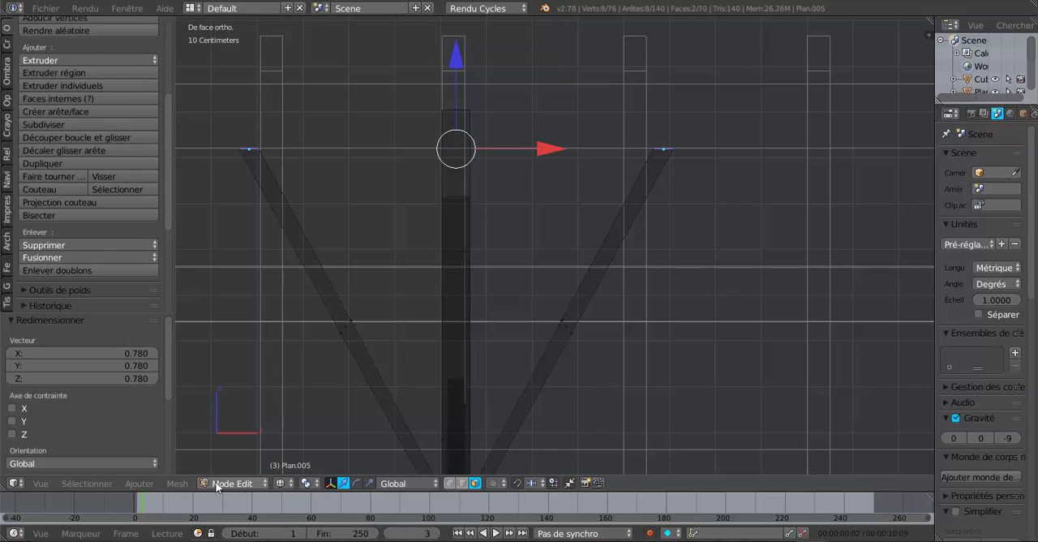
{"action": "left_click", "coordinate": [306, 483]}
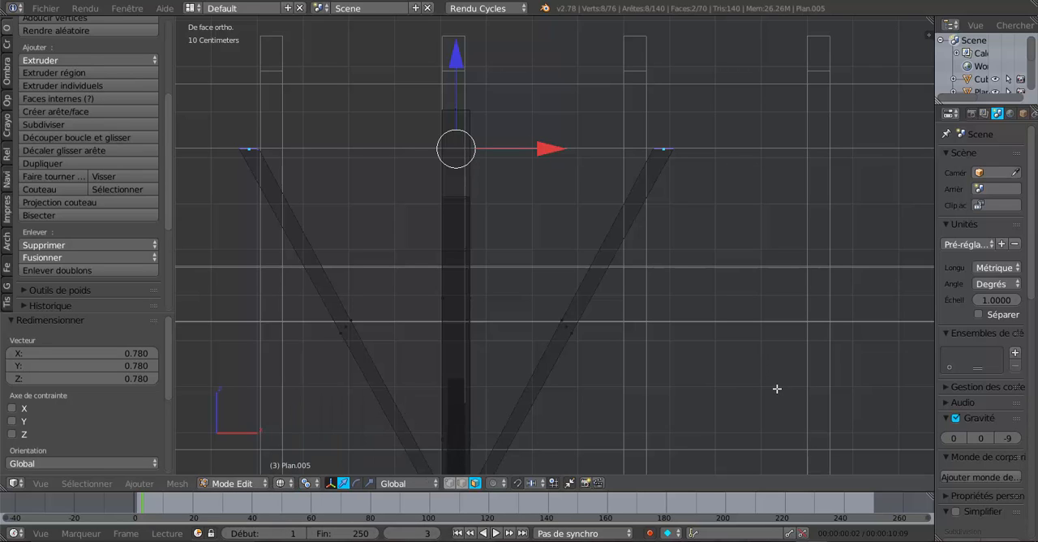
{"action": "key", "text": "s"}
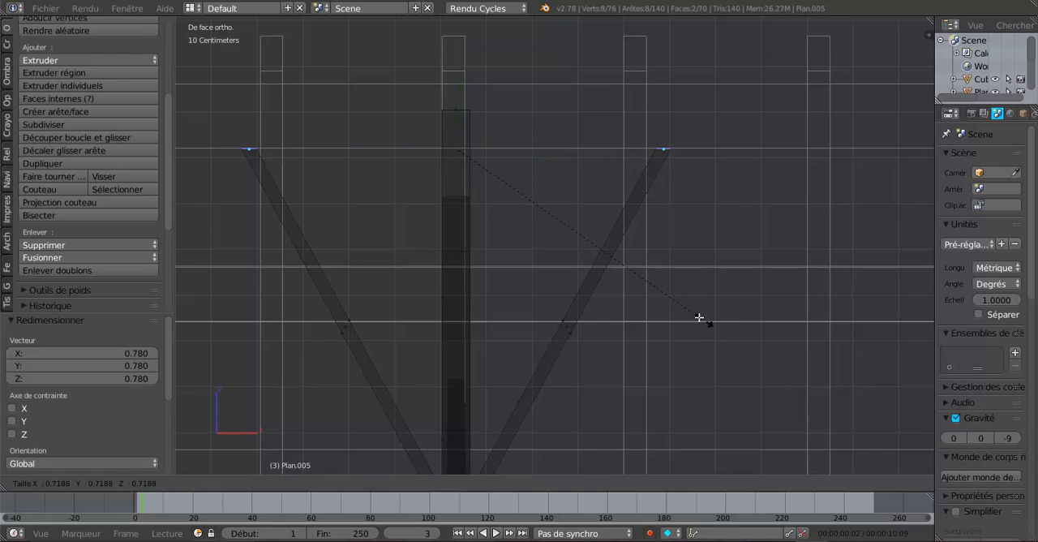
{"action": "left_click", "coordinate": [705, 320]}
{"action": "scroll", "coordinate": [607, 321], "scroll_direction": "down", "scroll_amount": 3}
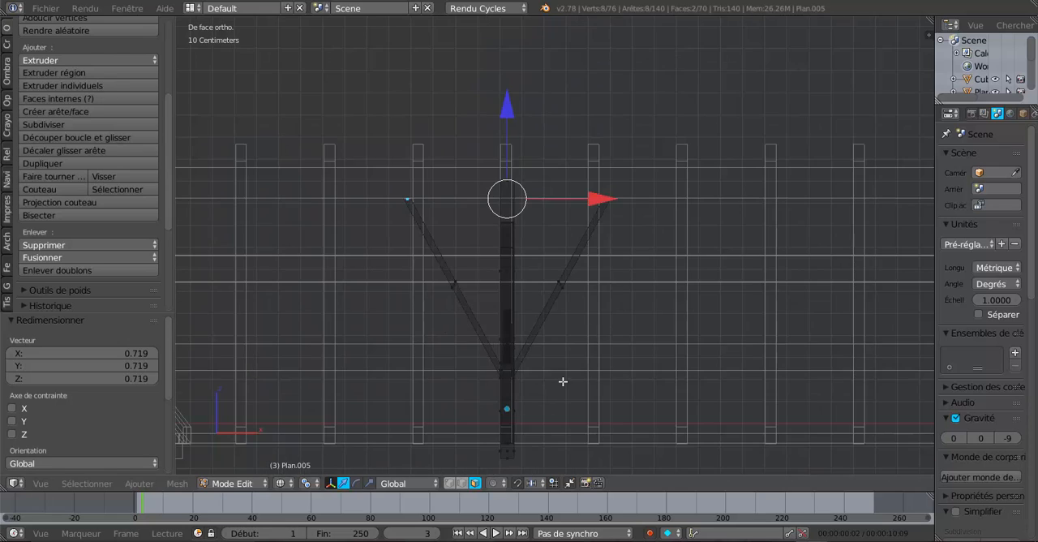
Try to lower a single brace's lower end face at the king post about 3.97 cm along Z
{"action": "mouse_move", "coordinate": [563, 381]}
{"action": "middle_mouse_down"}
{"action": "mouse_move", "coordinate": [506, 423]}
{"action": "mouse_move", "coordinate": [598, 321]}
{"action": "mouse_move", "coordinate": [600, 361]}
{"action": "mouse_move", "coordinate": [609, 348]}
{"action": "mouse_move", "coordinate": [524, 370]}
{"action": "mouse_move", "coordinate": [587, 372]}
{"action": "mouse_move", "coordinate": [603, 442]}
{"action": "mouse_move", "coordinate": [590, 425]}
{"action": "mouse_move", "coordinate": [618, 426]}
{"action": "mouse_move", "coordinate": [577, 396]}
{"action": "mouse_move", "coordinate": [686, 335]}
{"action": "mouse_move", "coordinate": [712, 398]}
{"action": "mouse_move", "coordinate": [642, 379]}
{"action": "middle_mouse_up"}
{"action": "scroll", "coordinate": [585, 371], "scroll_direction": "up", "scroll_amount": 2}
{"action": "key", "text": "z"}
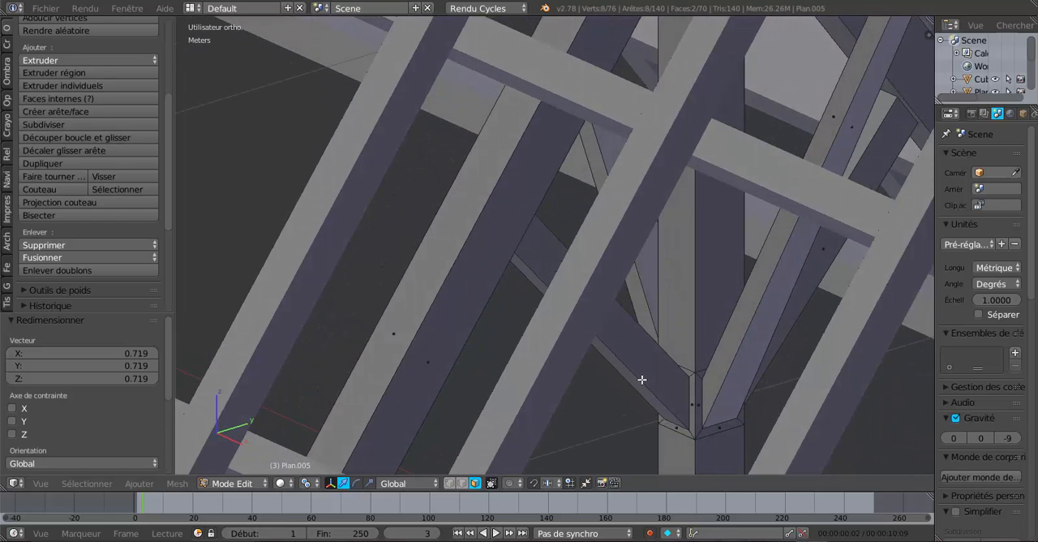
{"action": "right_click", "coordinate": [721, 427]}
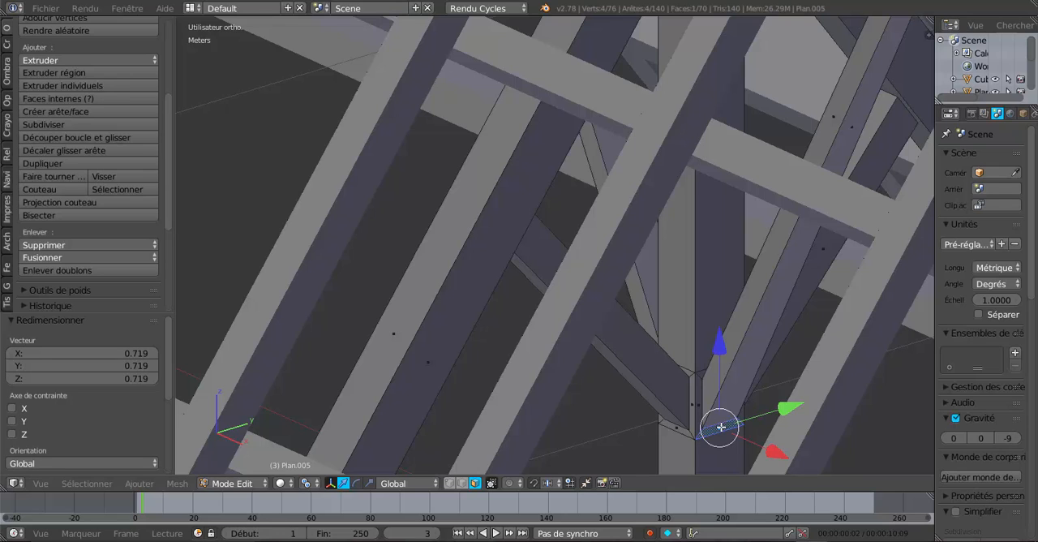
{"action": "left_click_drag", "start_coordinate": [720, 334], "coordinate": [735, 369]}
{"action": "middle_click_drag", "start_coordinate": [735, 368], "coordinate": [882, 394]}
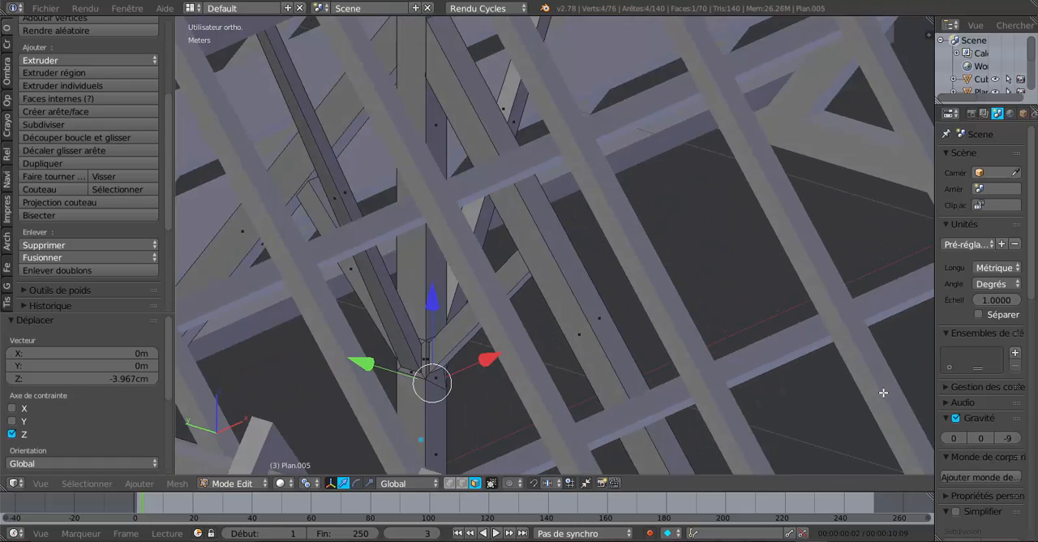
{"action": "key", "text": "ctrl+z"}
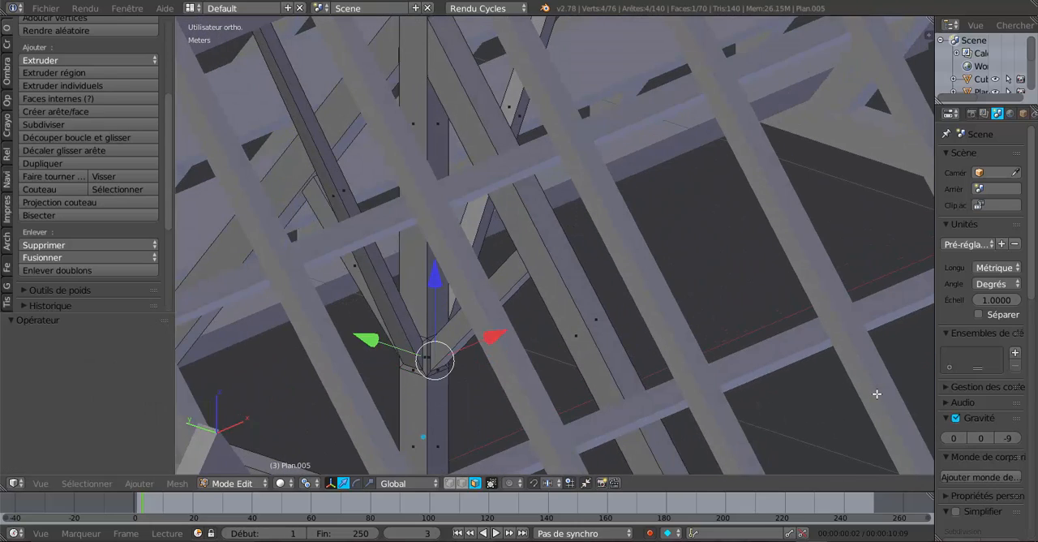
Select the lower end faces of both braces at the king post and lower them about 4.19 cm along Z
{"action": "right_click", "coordinate": [413, 368], "text": "shift"}
{"action": "middle_click_drag", "start_coordinate": [596, 384], "coordinate": [411, 403]}
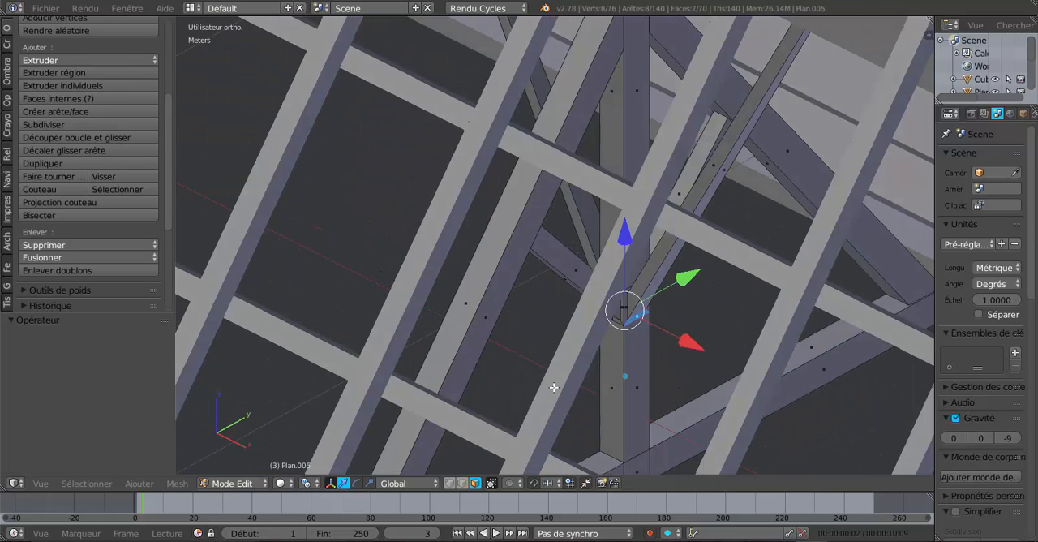
{"action": "scroll", "coordinate": [614, 381], "scroll_direction": "up", "scroll_amount": 2}
{"action": "middle_click_drag", "start_coordinate": [614, 381], "coordinate": [643, 345]}
{"action": "key", "text": "g"}
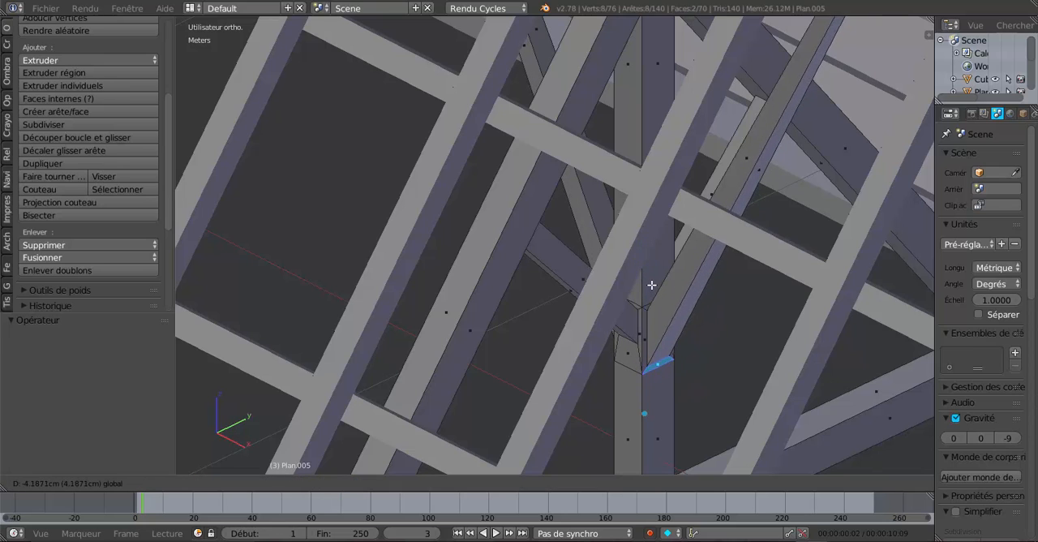
{"action": "left_click", "coordinate": [651, 284]}
In wireframe, select both braces' upper end faces and scale each by about 2.06 along X
{"action": "mouse_move", "coordinate": [651, 285]}
{"action": "middle_mouse_down"}
{"action": "mouse_move", "coordinate": [707, 347]}
{"action": "mouse_move", "coordinate": [728, 337]}
{"action": "mouse_move", "coordinate": [725, 405]}
{"action": "mouse_move", "coordinate": [791, 354]}
{"action": "mouse_move", "coordinate": [784, 284]}
{"action": "middle_mouse_up"}
{"action": "key", "text": "Tab"}
{"action": "key", "text": "z"}
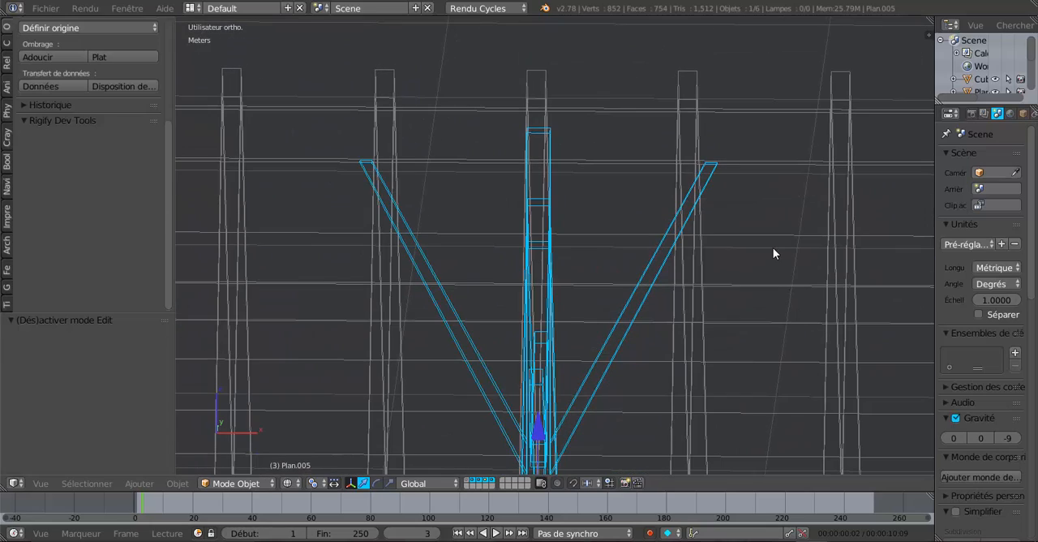
{"action": "key", "text": "Tab"}
{"action": "middle_click_drag", "start_coordinate": [769, 229], "coordinate": [729, 241]}
{"action": "right_click", "coordinate": [717, 178]}
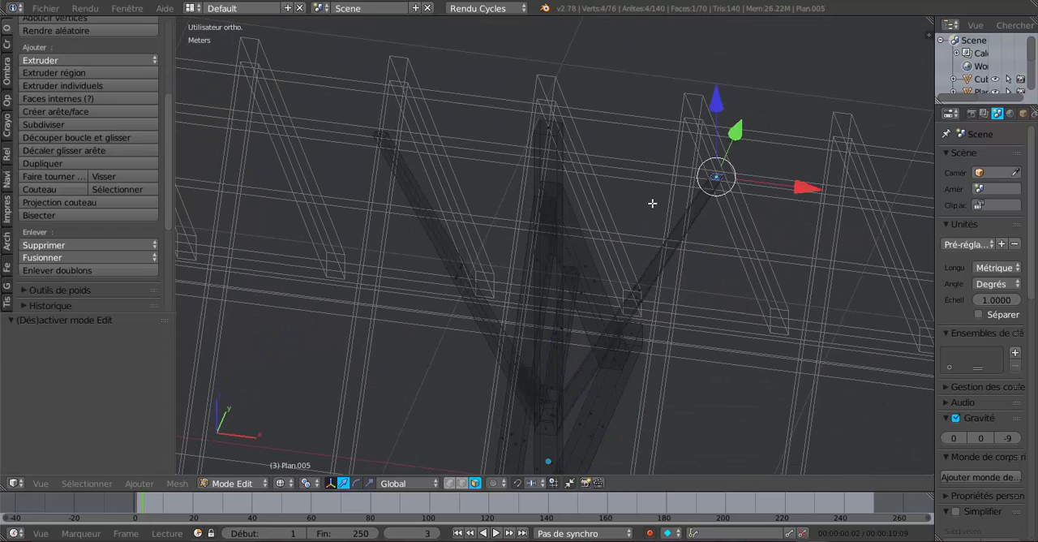
{"action": "right_click", "coordinate": [378, 131], "text": "shift"}
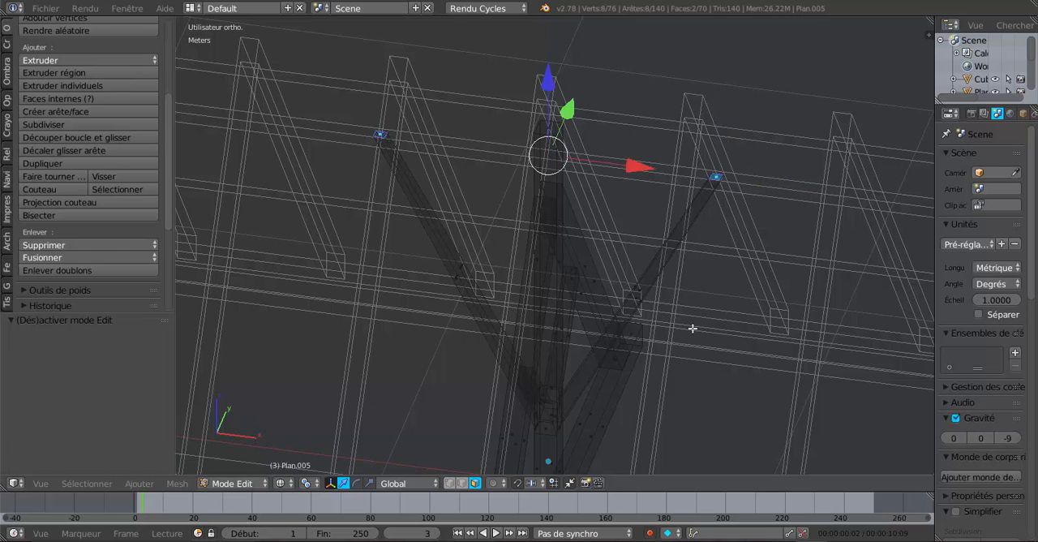
{"action": "middle_click_drag", "start_coordinate": [693, 328], "coordinate": [705, 301]}
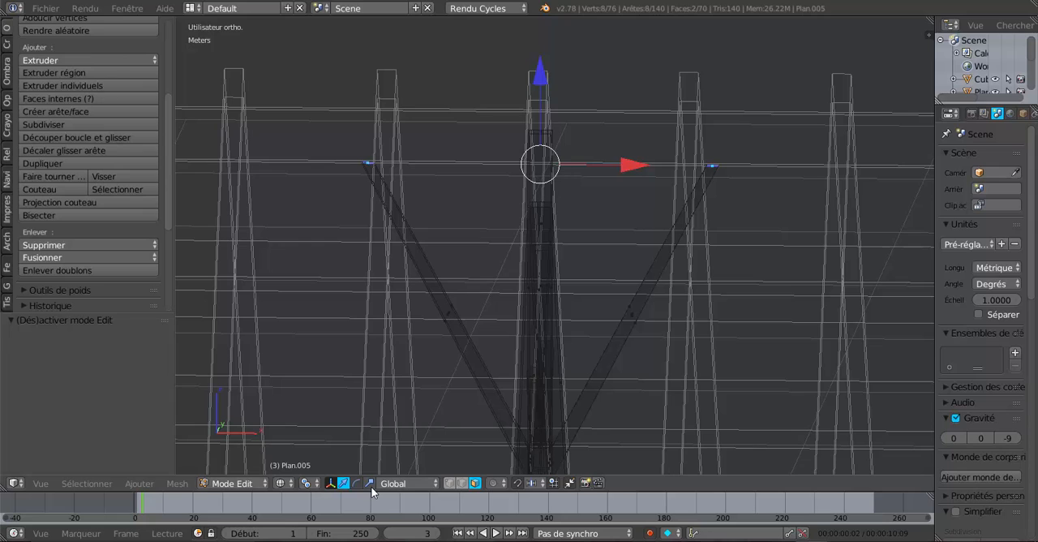
{"action": "left_click", "coordinate": [370, 484]}
{"action": "left_click_drag", "start_coordinate": [636, 166], "coordinate": [735, 162]}
In top view, widen both upper end faces along Y to the ridge beam's width and leave edit mode
{"action": "middle_click_drag", "start_coordinate": [742, 213], "coordinate": [748, 325]}
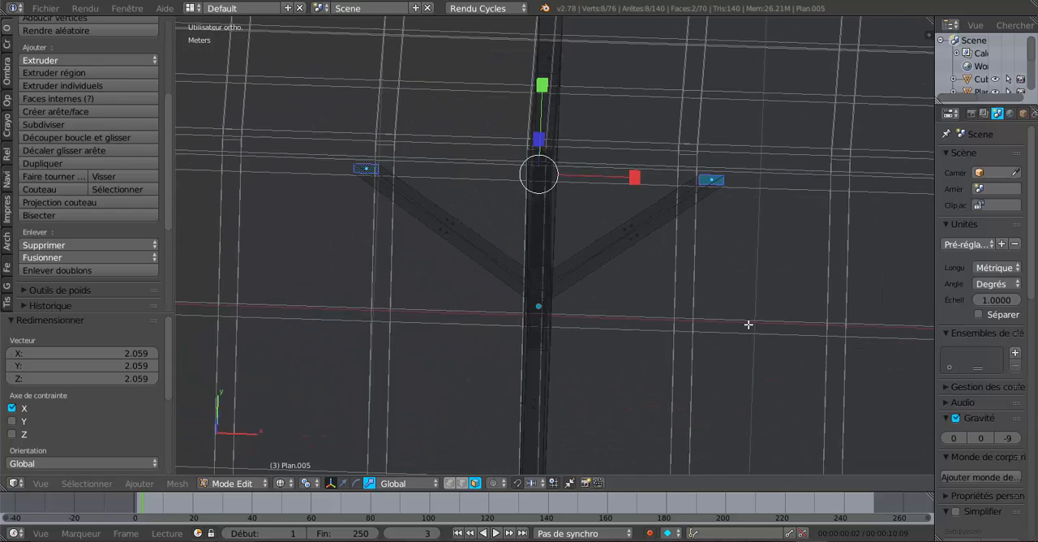
{"action": "key", "text": "KP_7"}
{"action": "scroll", "coordinate": [748, 325], "scroll_direction": "up", "scroll_amount": 2}
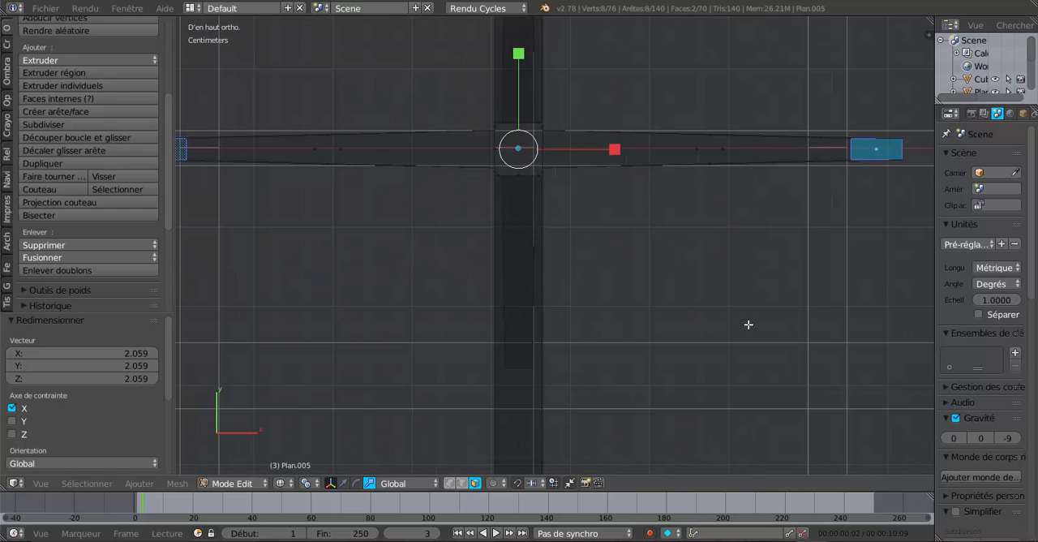
{"action": "scroll", "coordinate": [562, 250], "scroll_direction": "down", "scroll_amount": 2}
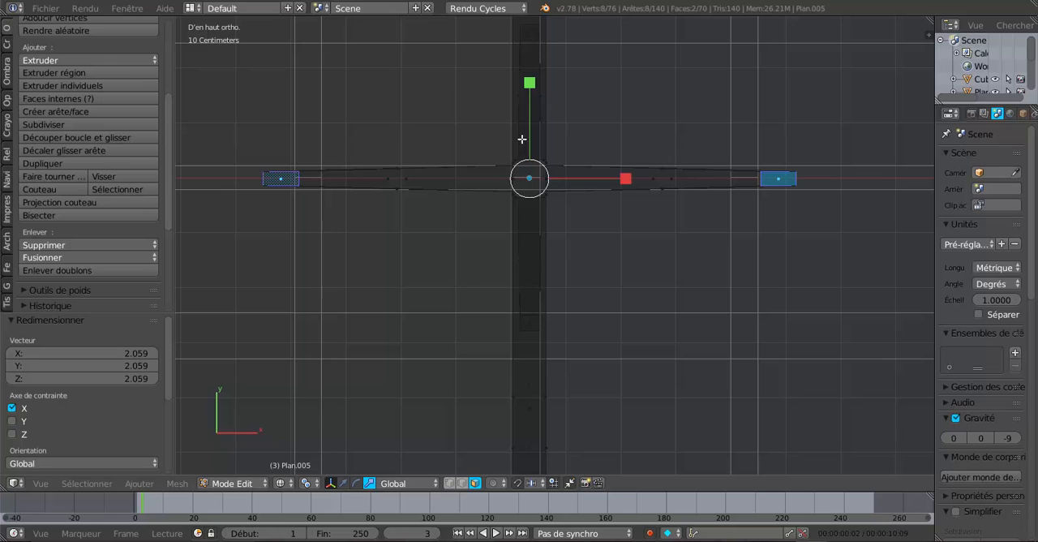
{"action": "left_click_drag", "start_coordinate": [529, 84], "coordinate": [539, 31]}
{"action": "key", "text": "Tab"}
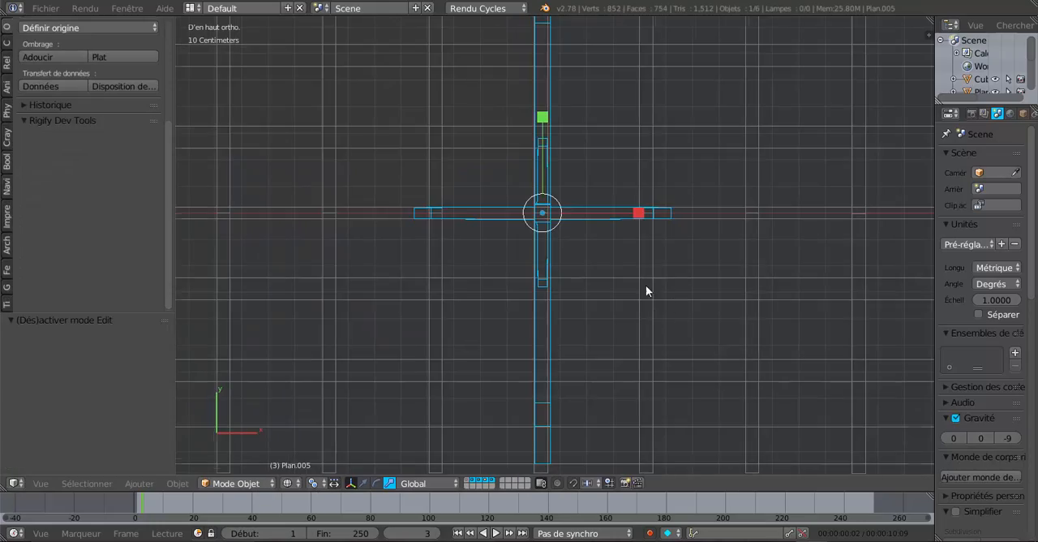
Restore solid shading, check the braces under the ridge beam and finish in object mode
{"action": "middle_click_drag", "start_coordinate": [646, 291], "coordinate": [664, 205]}
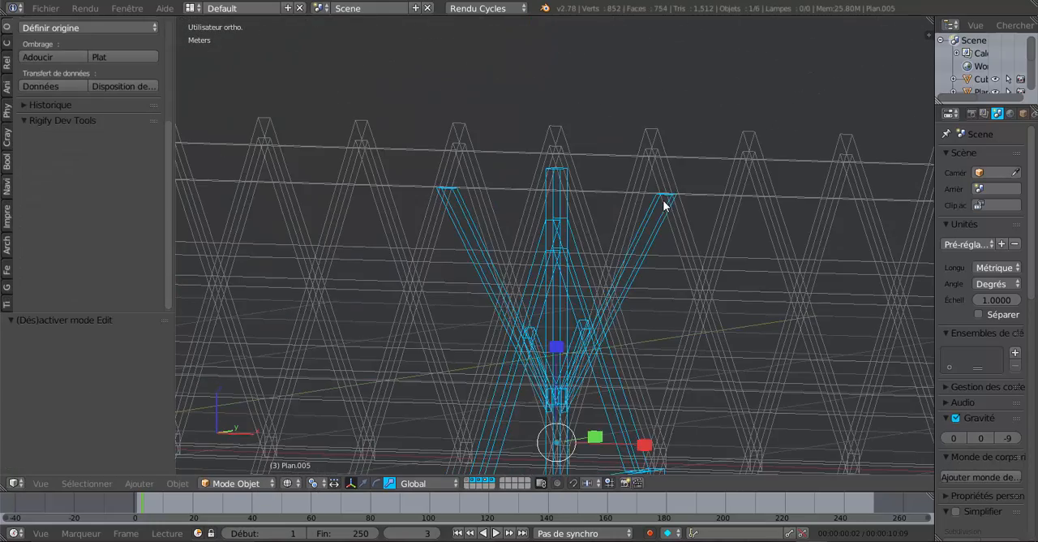
{"action": "key", "text": "Tab"}
{"action": "key", "text": "z"}
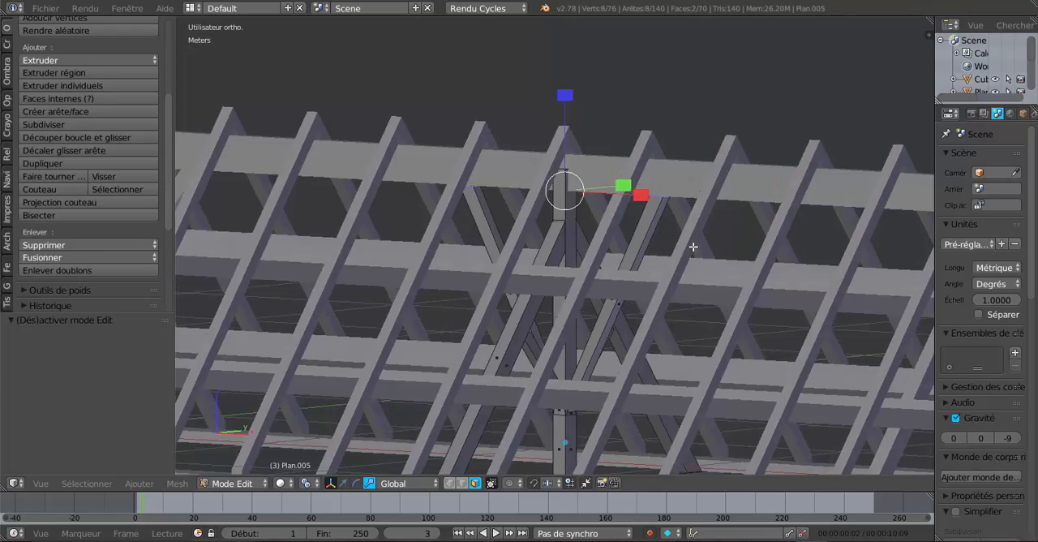
{"action": "mouse_move", "coordinate": [695, 244]}
{"action": "middle_mouse_down"}
{"action": "mouse_move", "coordinate": [649, 241]}
{"action": "mouse_move", "coordinate": [633, 187]}
{"action": "mouse_move", "coordinate": [549, 193]}
{"action": "mouse_move", "coordinate": [513, 216]}
{"action": "mouse_move", "coordinate": [492, 295]}
{"action": "mouse_move", "coordinate": [582, 293]}
{"action": "mouse_move", "coordinate": [667, 318]}
{"action": "mouse_move", "coordinate": [552, 317]}
{"action": "mouse_move", "coordinate": [636, 293]}
{"action": "mouse_move", "coordinate": [597, 302]}
{"action": "middle_mouse_up"}
{"action": "scroll", "coordinate": [666, 317], "scroll_direction": "down", "scroll_amount": 5}
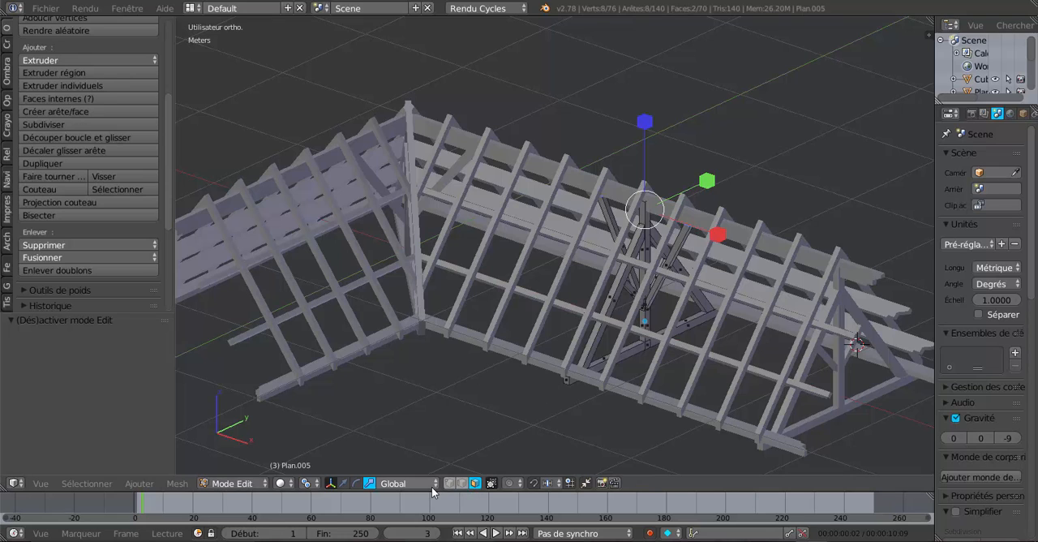
{"action": "key", "text": "Tab"}
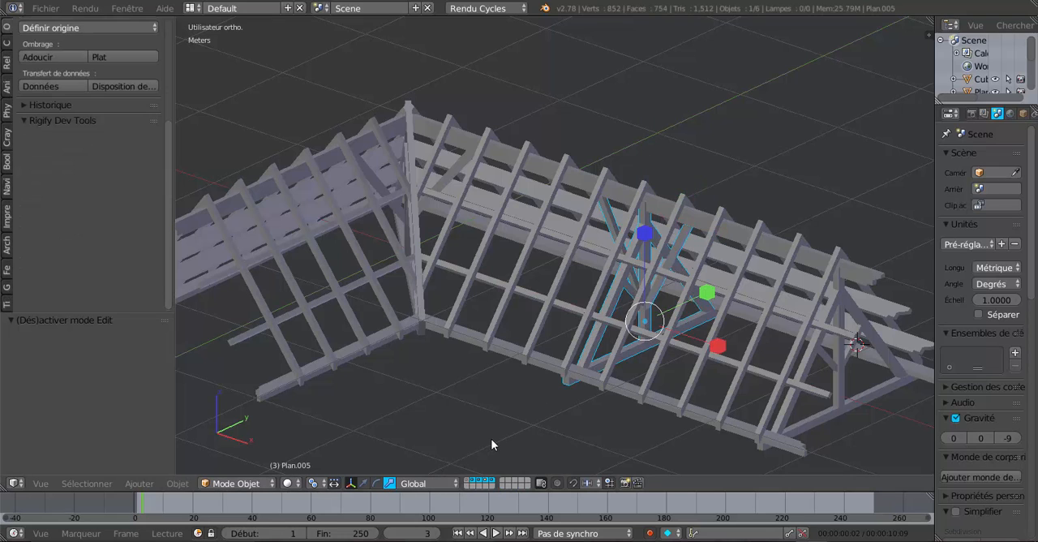
Reveal the hidden truss at the end of the other roof wing
{"action": "left_click", "coordinate": [466, 480], "text": "shift"}
{"action": "left_click", "coordinate": [466, 479], "text": "shift"}
{"action": "middle_click_drag", "start_coordinate": [538, 343], "coordinate": [593, 314]}
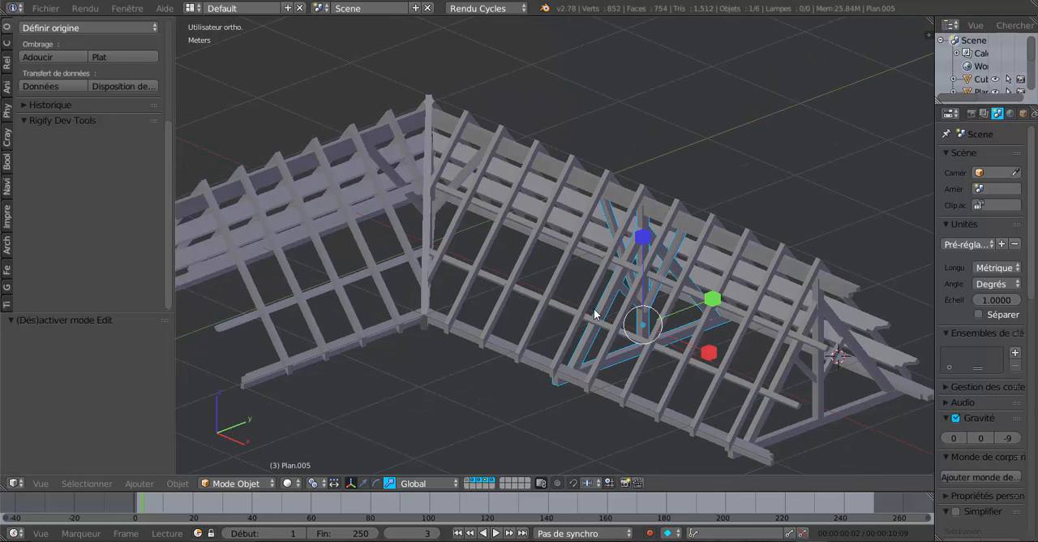
{"action": "middle_click_drag", "start_coordinate": [457, 214], "coordinate": [559, 251]}
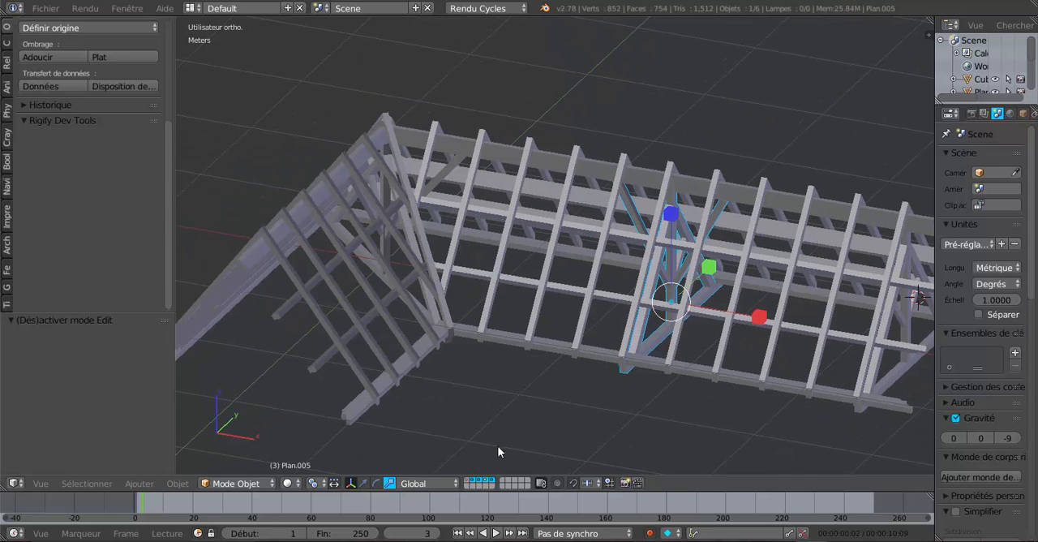
{"action": "left_click", "coordinate": [487, 482], "text": "shift"}
{"action": "left_click", "coordinate": [487, 483], "text": "shift"}
{"action": "key", "text": "alt+h"}
{"action": "scroll", "coordinate": [561, 401], "scroll_direction": "down", "scroll_amount": 2}
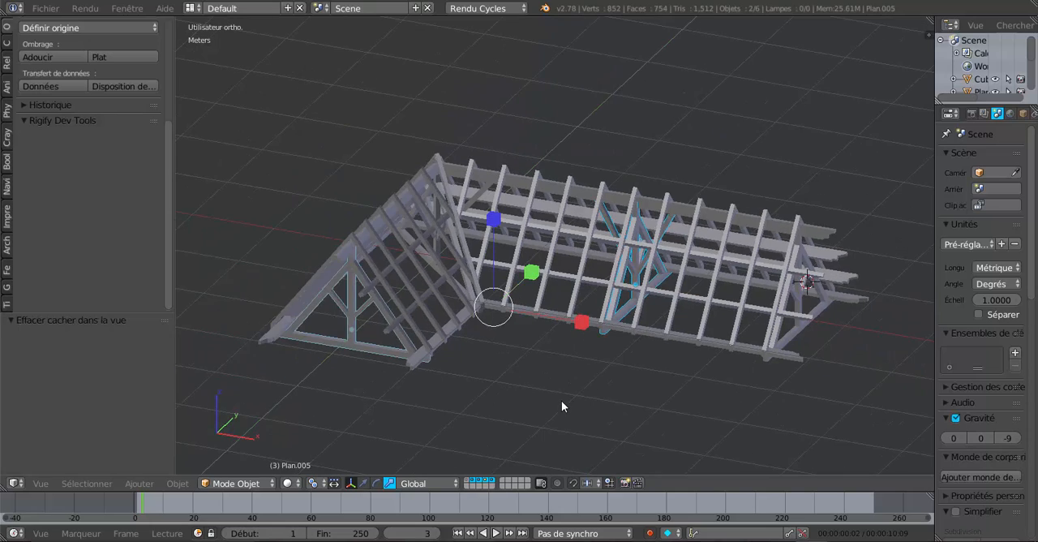
Examine how the end and intermediate trusses fit the rafters and purlins, from the gable ends, underneath and above
{"action": "middle_click_drag", "start_coordinate": [561, 401], "coordinate": [441, 315]}
{"action": "scroll", "coordinate": [519, 360], "scroll_direction": "up", "scroll_amount": 2}
{"action": "key", "text": "Tab"}
{"action": "key", "text": "Tab"}
{"action": "scroll", "coordinate": [666, 366], "scroll_direction": "up", "scroll_amount": 4}
{"action": "scroll", "coordinate": [596, 284], "scroll_direction": "up", "scroll_amount": 3}
{"action": "scroll", "coordinate": [583, 405], "scroll_direction": "up", "scroll_amount": 2}
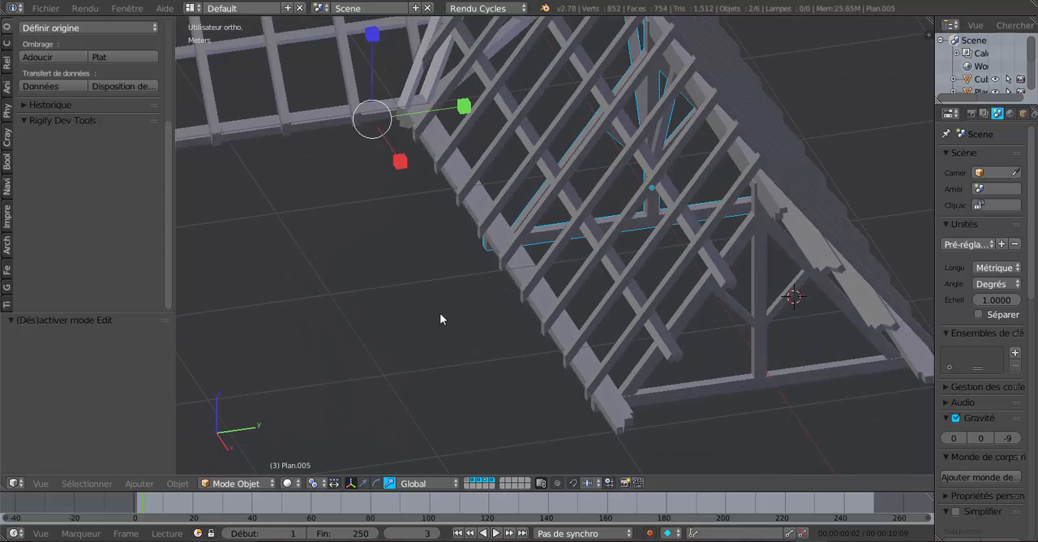
{"action": "scroll", "coordinate": [441, 316], "scroll_direction": "up", "scroll_amount": 2}
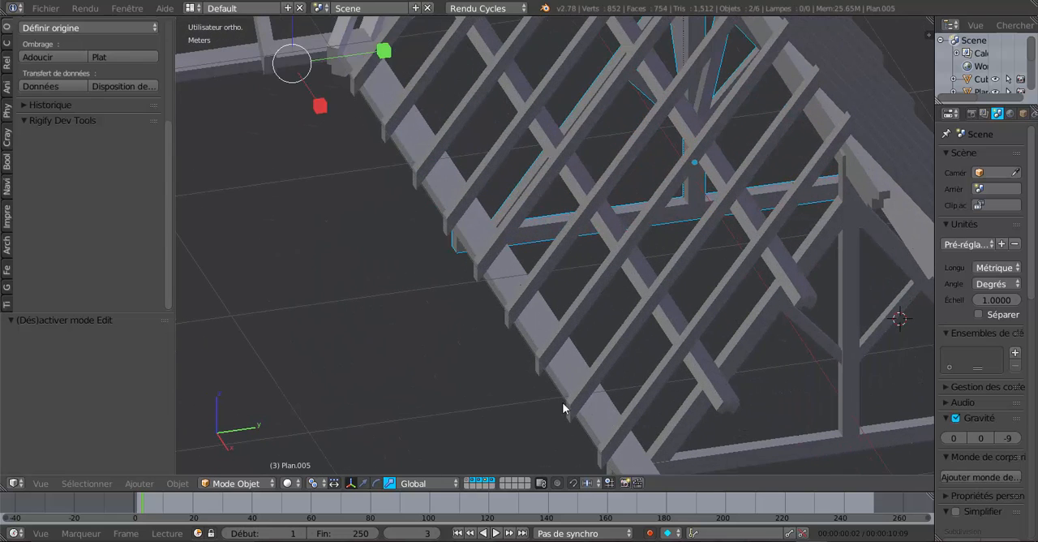
{"action": "scroll", "coordinate": [420, 196], "scroll_direction": "down", "scroll_amount": 3}
{"action": "middle_click_drag", "start_coordinate": [486, 283], "coordinate": [583, 320]}
{"action": "scroll", "coordinate": [668, 258], "scroll_direction": "down", "scroll_amount": 3}
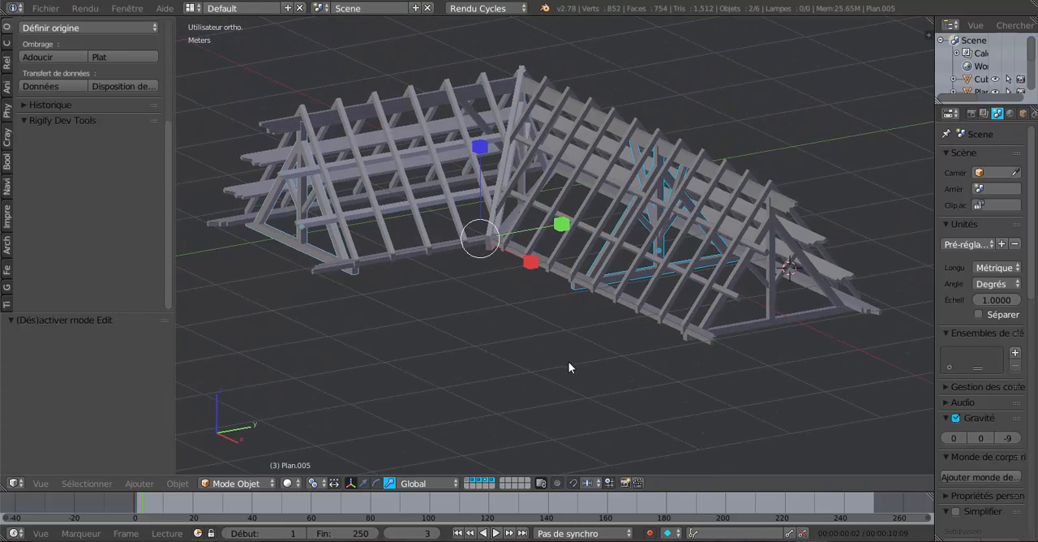
{"action": "scroll", "coordinate": [567, 363], "scroll_direction": "up", "scroll_amount": 1}
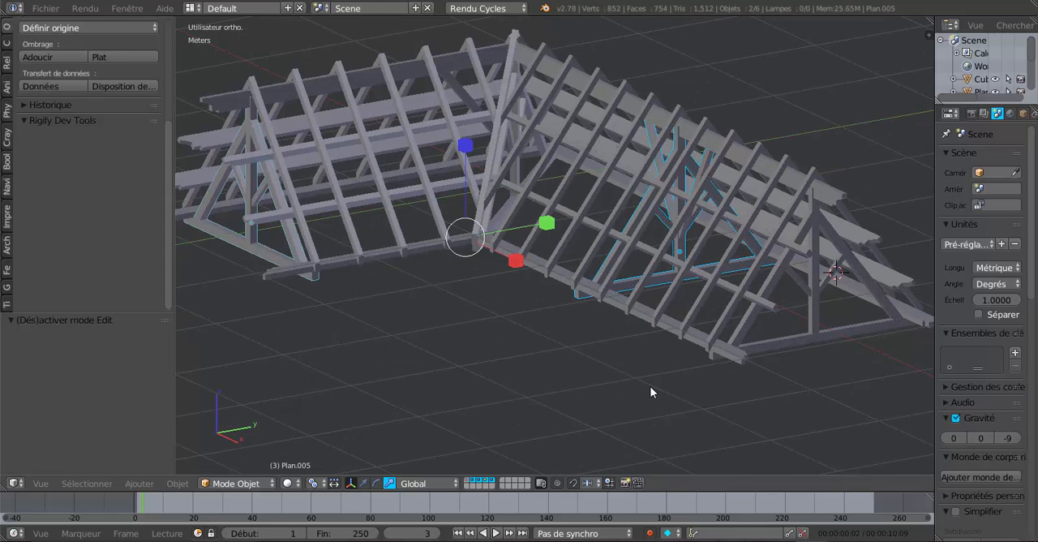
{"action": "middle_click_drag", "start_coordinate": [646, 392], "coordinate": [763, 53]}
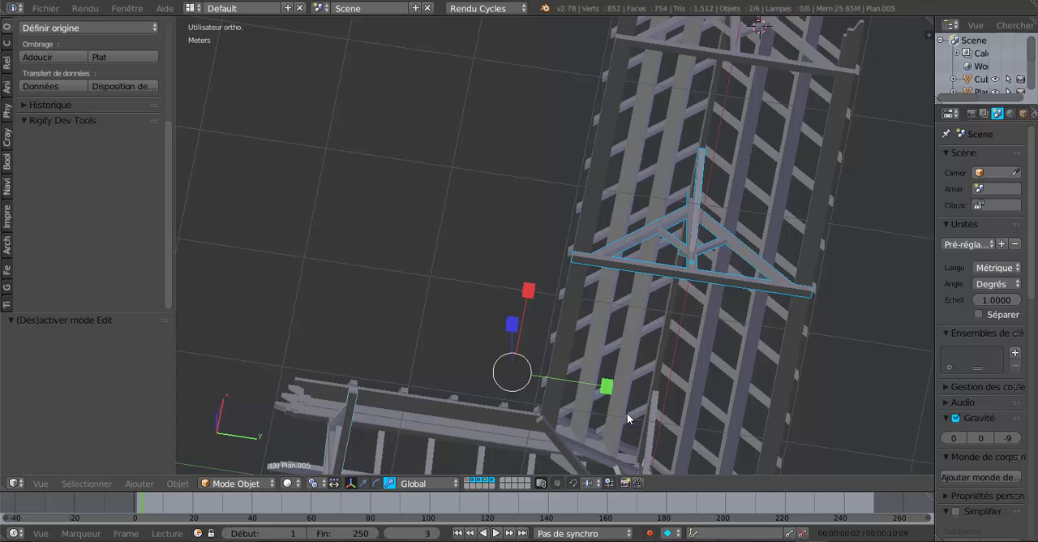
{"action": "middle_click_drag", "start_coordinate": [626, 413], "coordinate": [735, 376]}
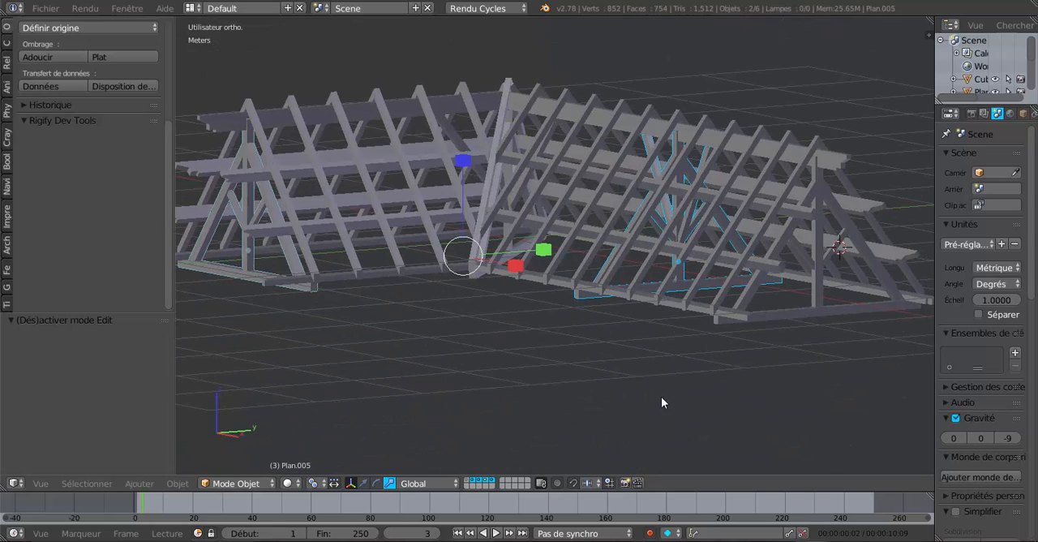
{"action": "middle_click_drag", "start_coordinate": [662, 405], "coordinate": [686, 304]}
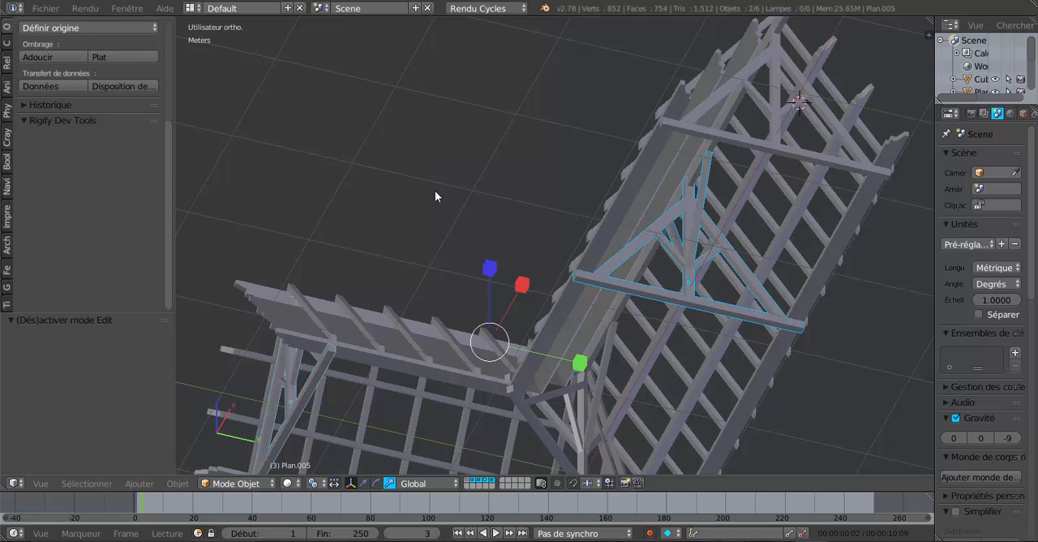
{"action": "key", "text": "KP_7"}
{"action": "key", "text": "KP_1"}
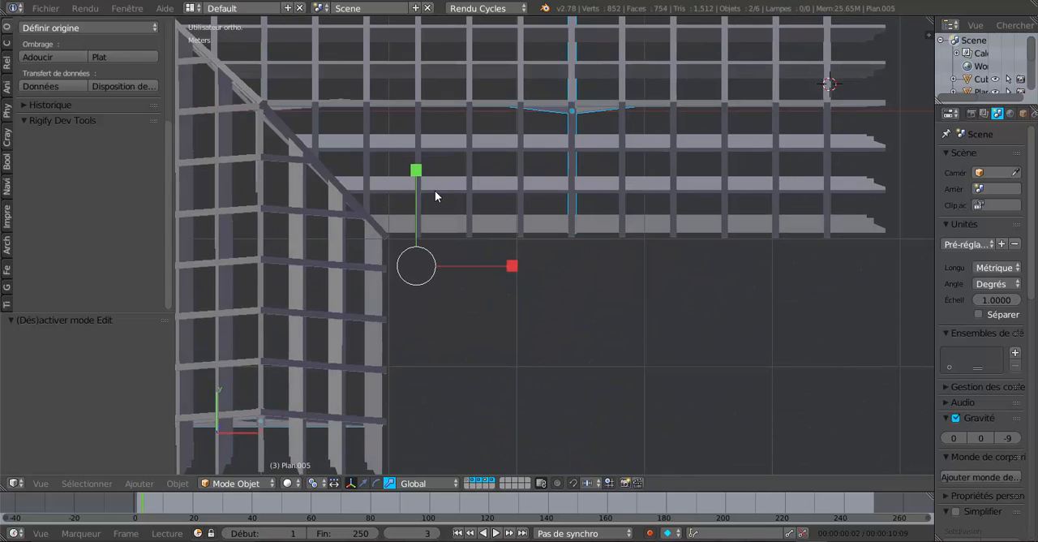
Narrow the tool shelf to give the 3D view of the whole roof frame more room
{"action": "scroll", "coordinate": [519, 238], "scroll_direction": "down", "scroll_amount": 3}
{"action": "middle_click_drag", "start_coordinate": [608, 287], "coordinate": [544, 371]}
{"action": "scroll", "coordinate": [547, 326], "scroll_direction": "up", "scroll_amount": 3}
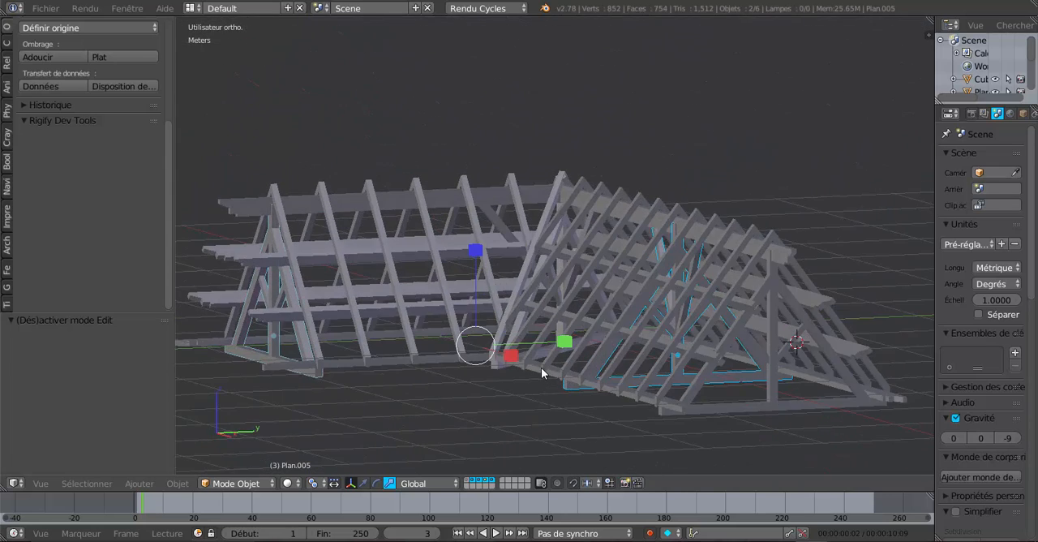
{"action": "left_click_drag", "start_coordinate": [175, 155], "coordinate": [114, 162]}
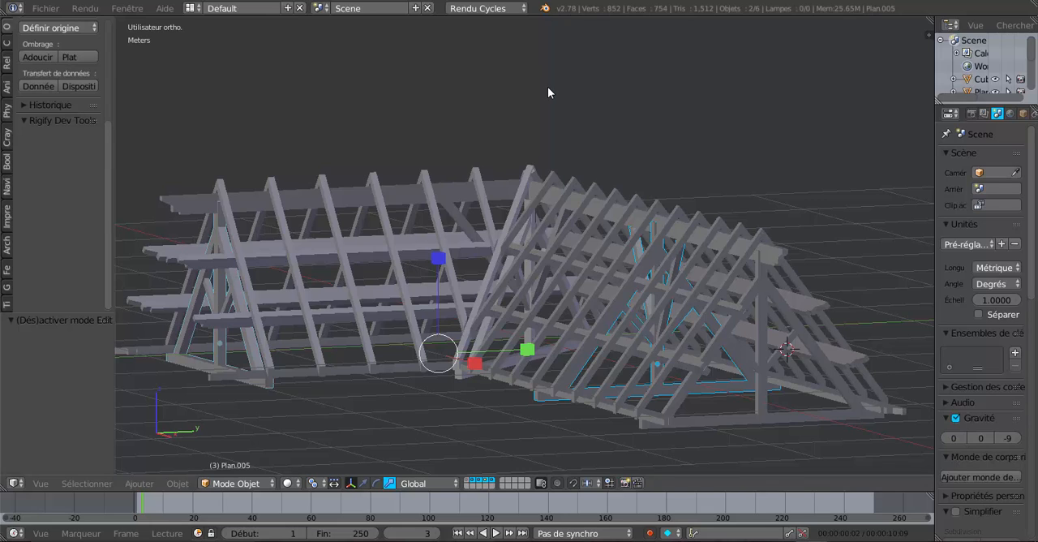
{"action": "mouse_move", "coordinate": [583, 361]}
{"action": "middle_mouse_down", "text": "shift"}
{"action": "mouse_move", "coordinate": [582, 347]}
{"action": "mouse_move", "coordinate": [598, 360]}
{"action": "middle_mouse_up", "text": "shift"}
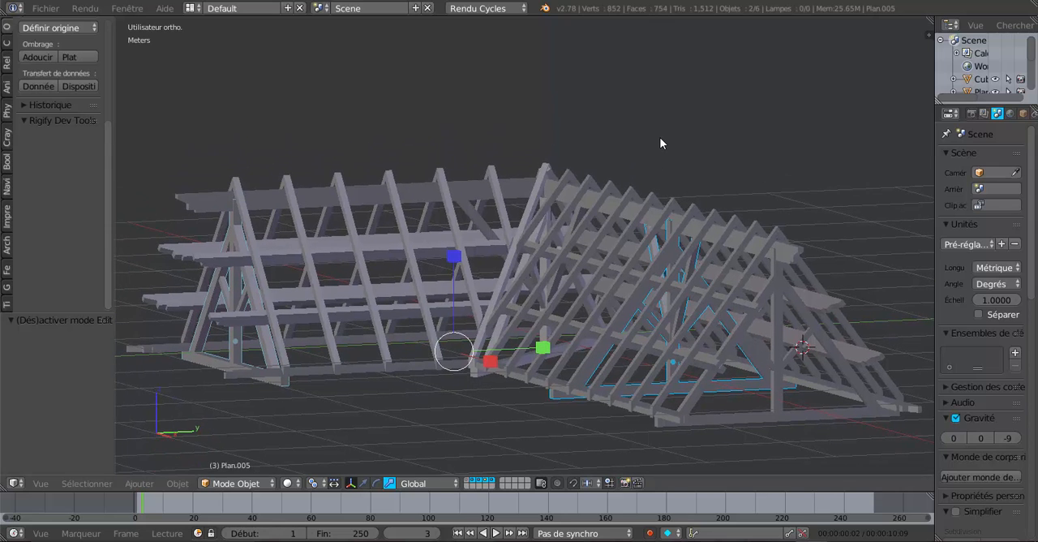